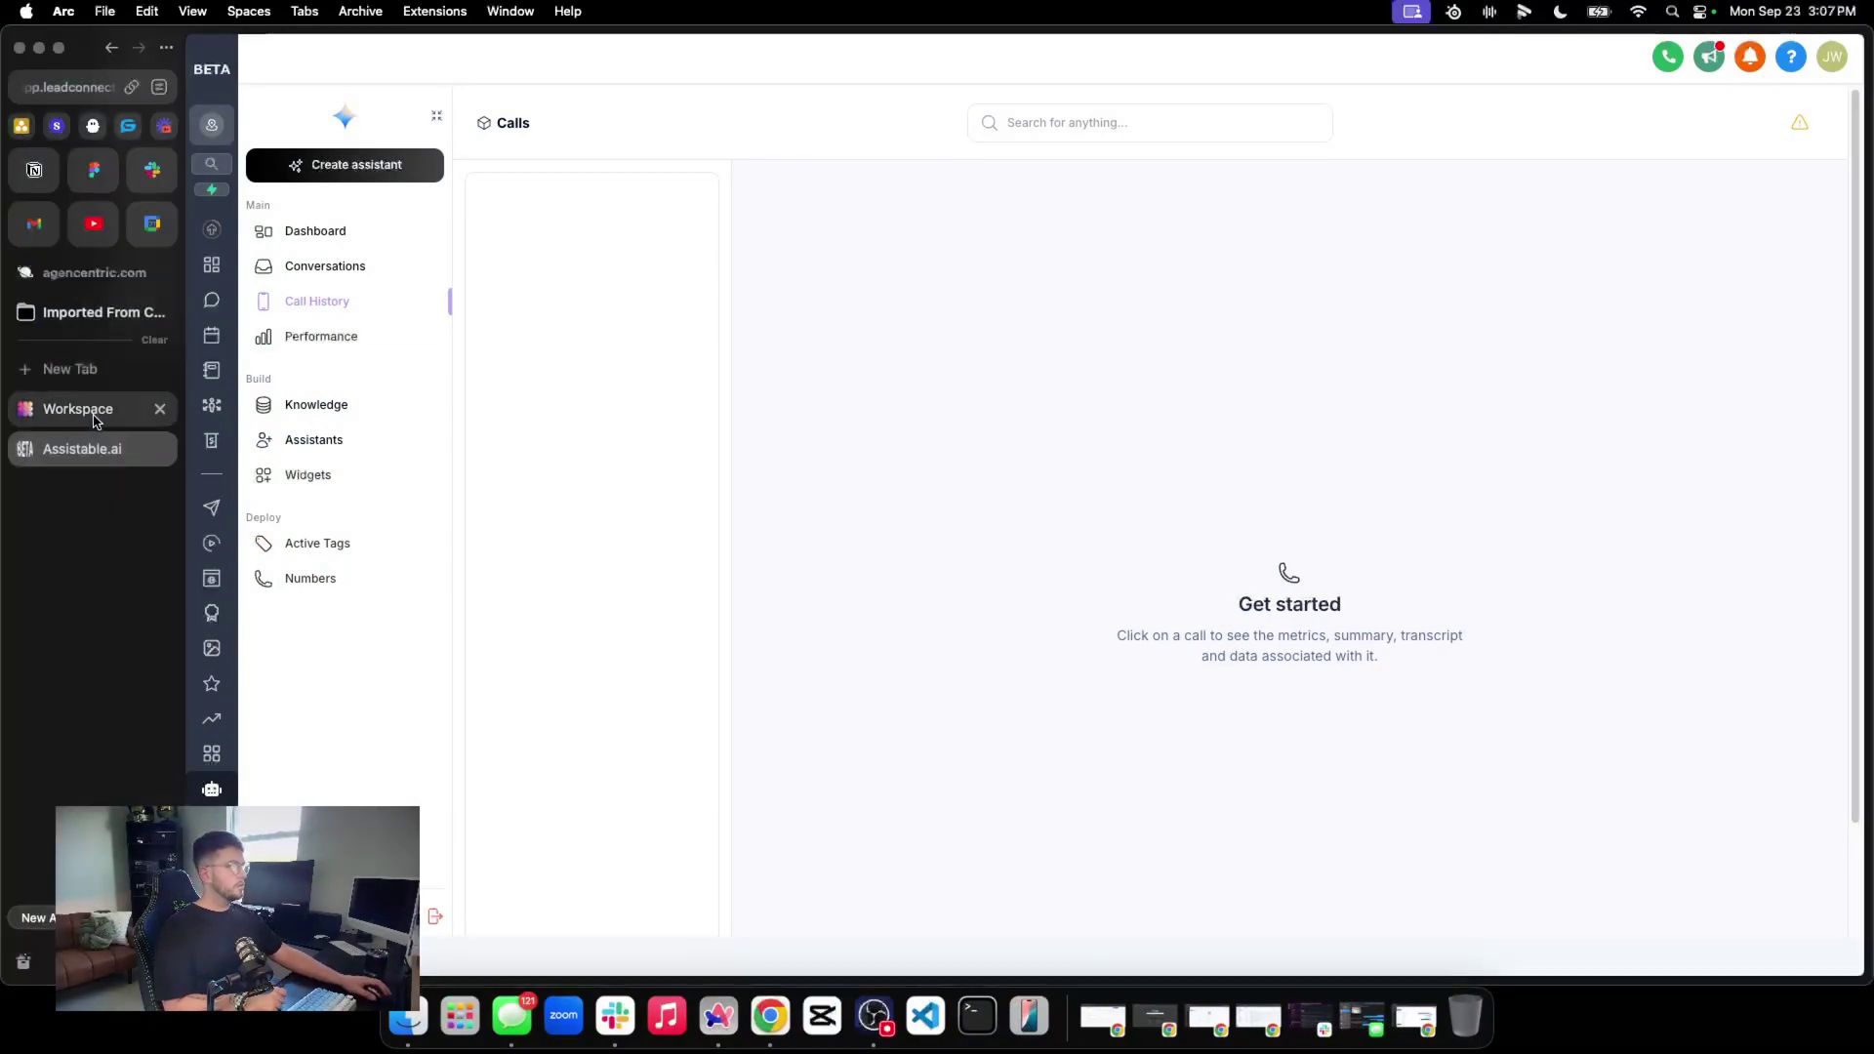
Step: Switch to the Assistable.ai workspace dashboard showing GoHighLevel connected with a custom menu link
click(57, 420)
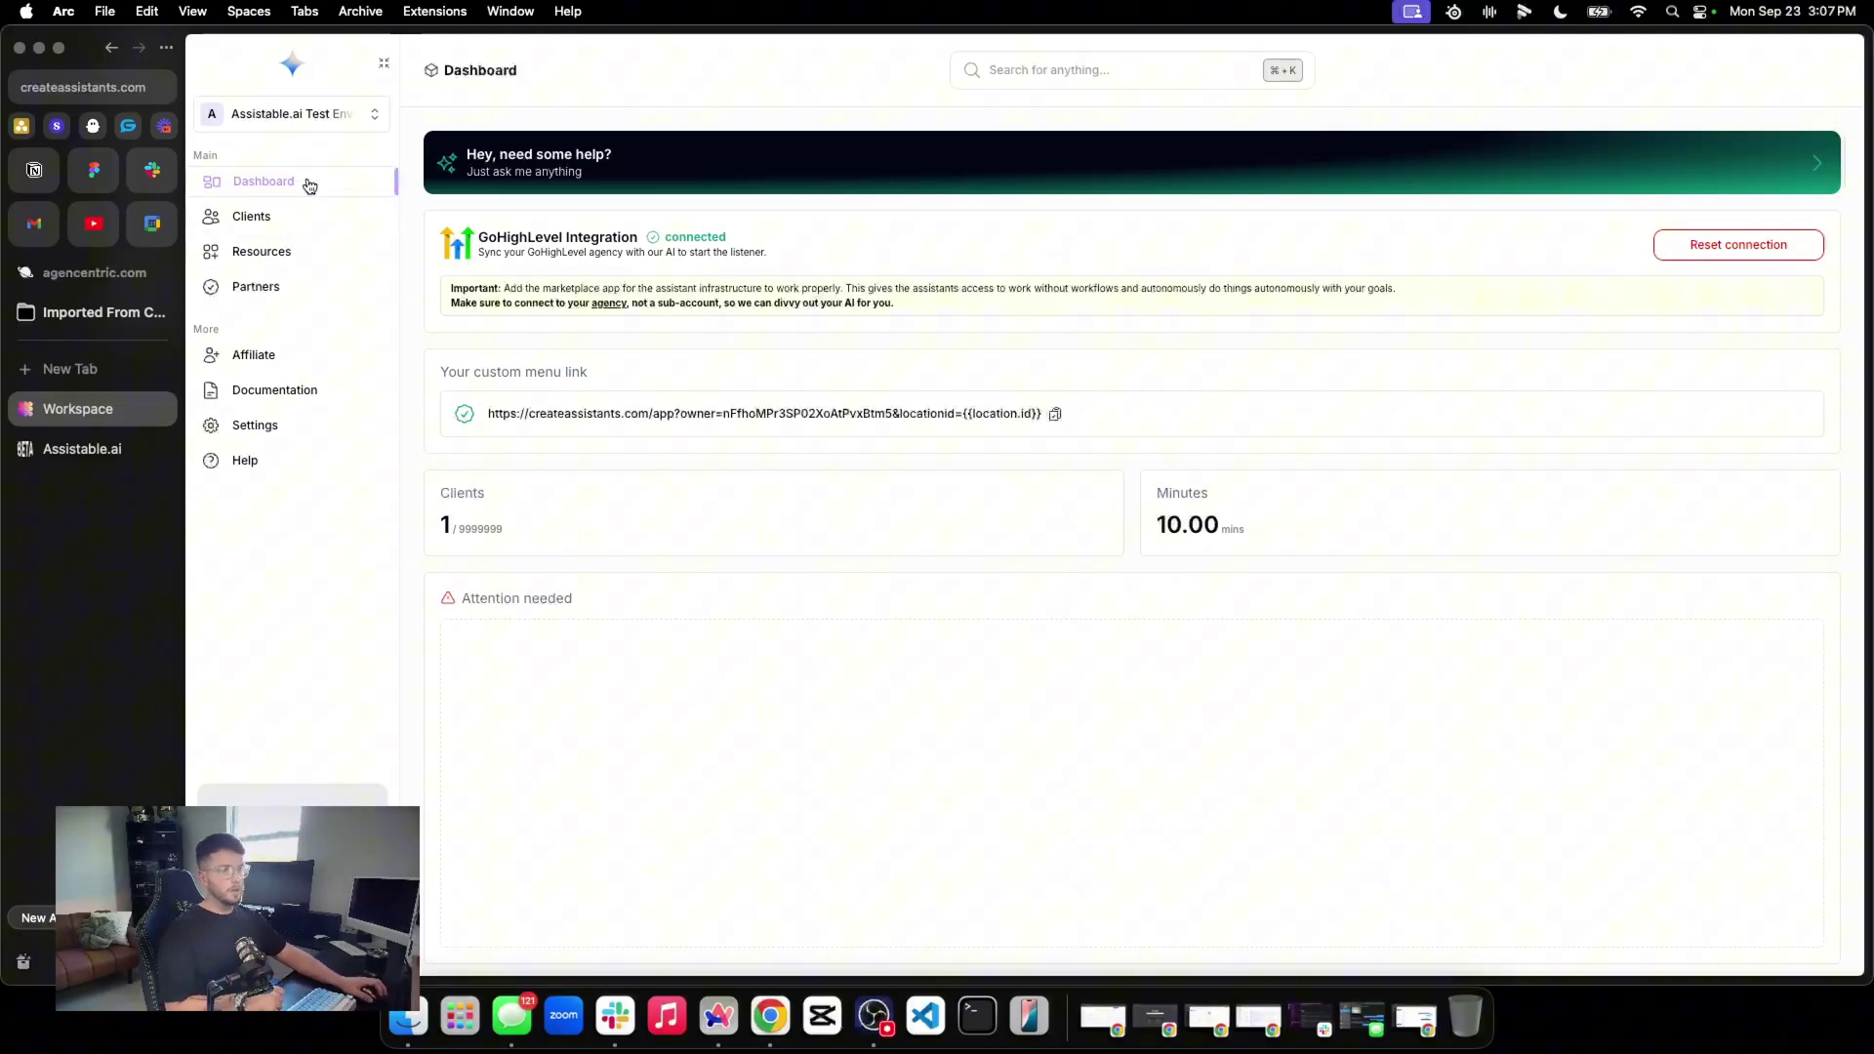
Step: Register a Stripe account from Clients > Rebilling, keeping United States as the country
click(273, 216)
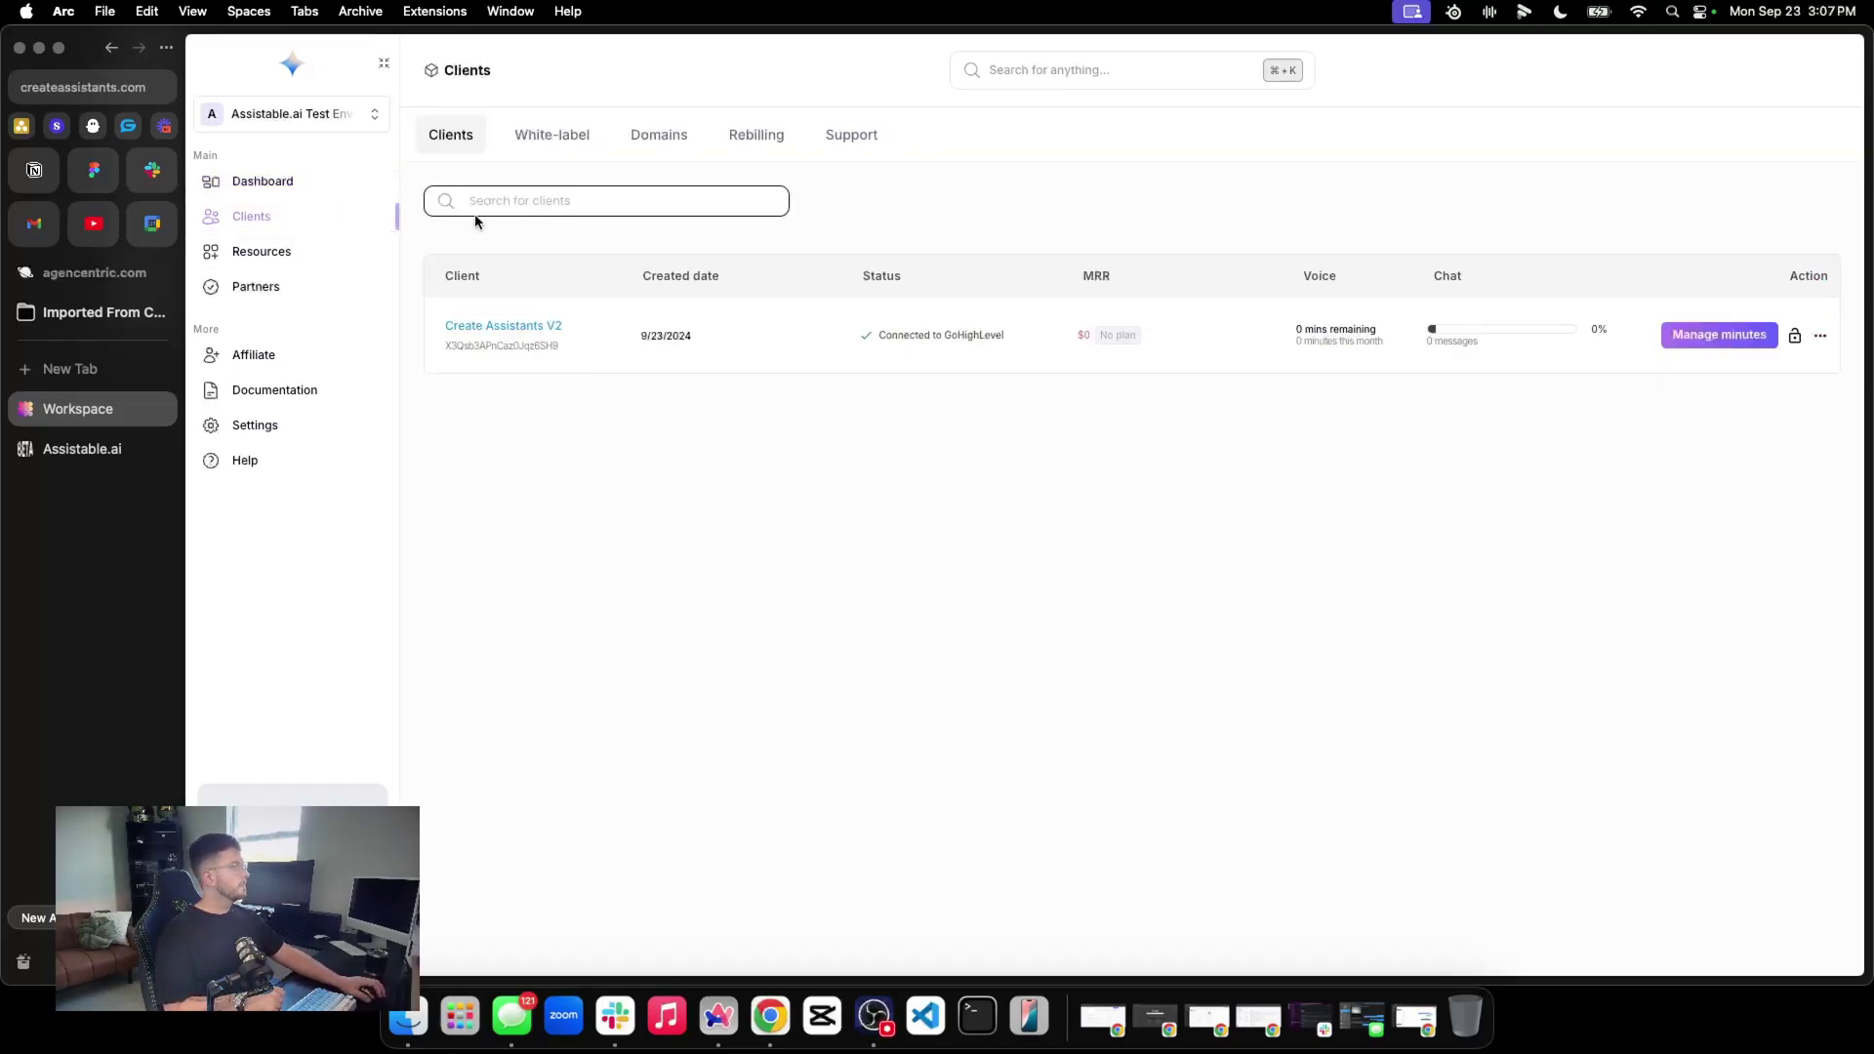
click(770, 150)
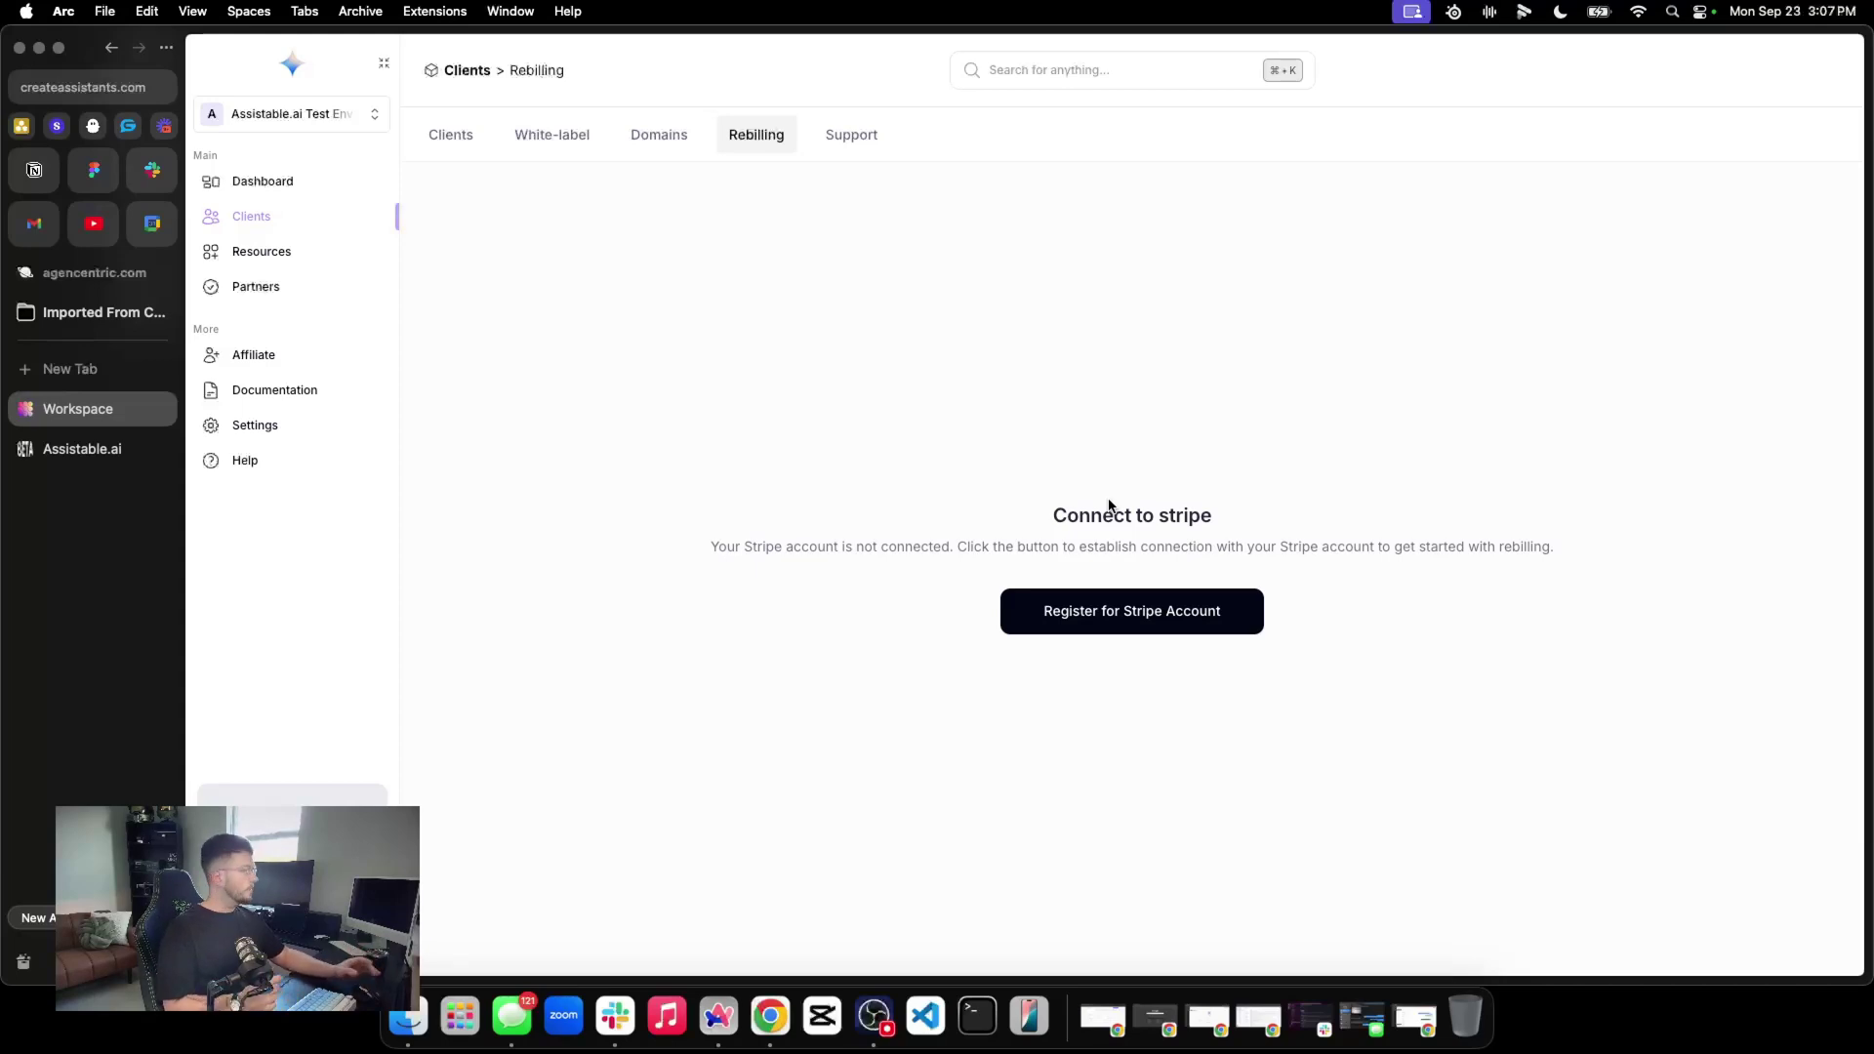
click(1146, 621)
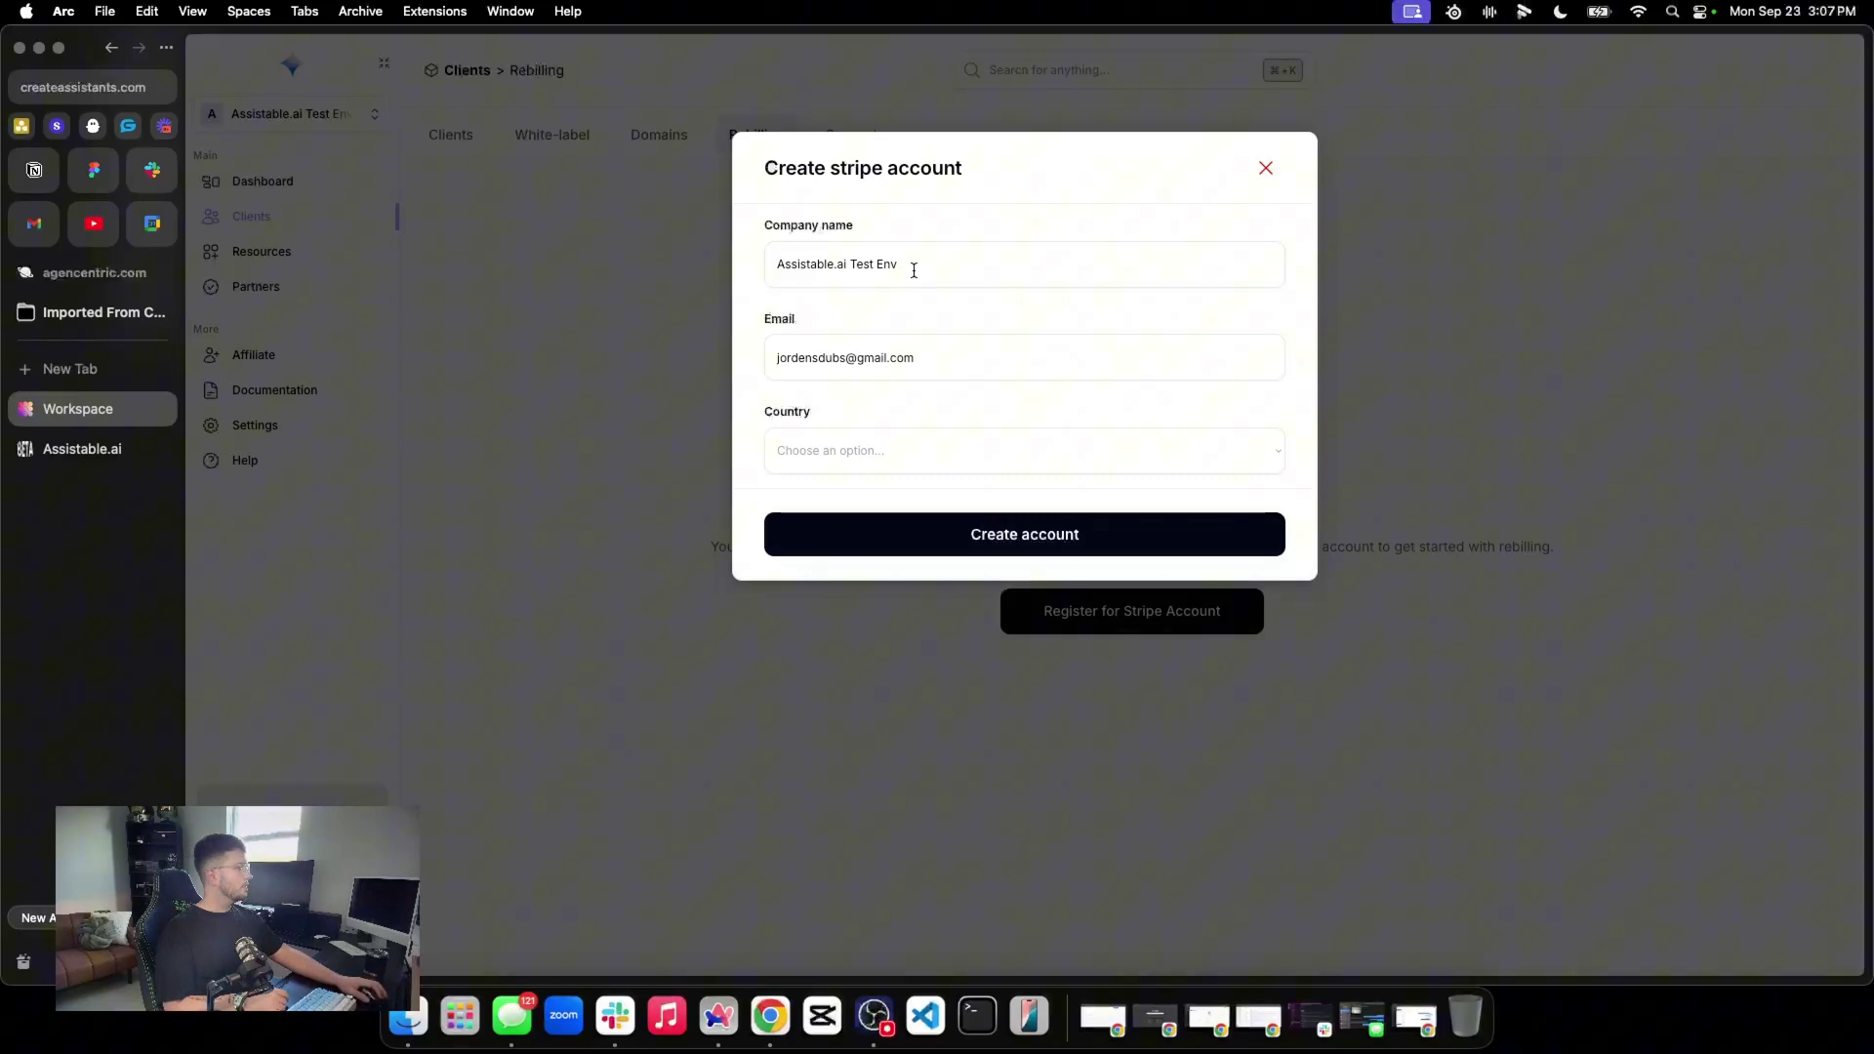
click(884, 459)
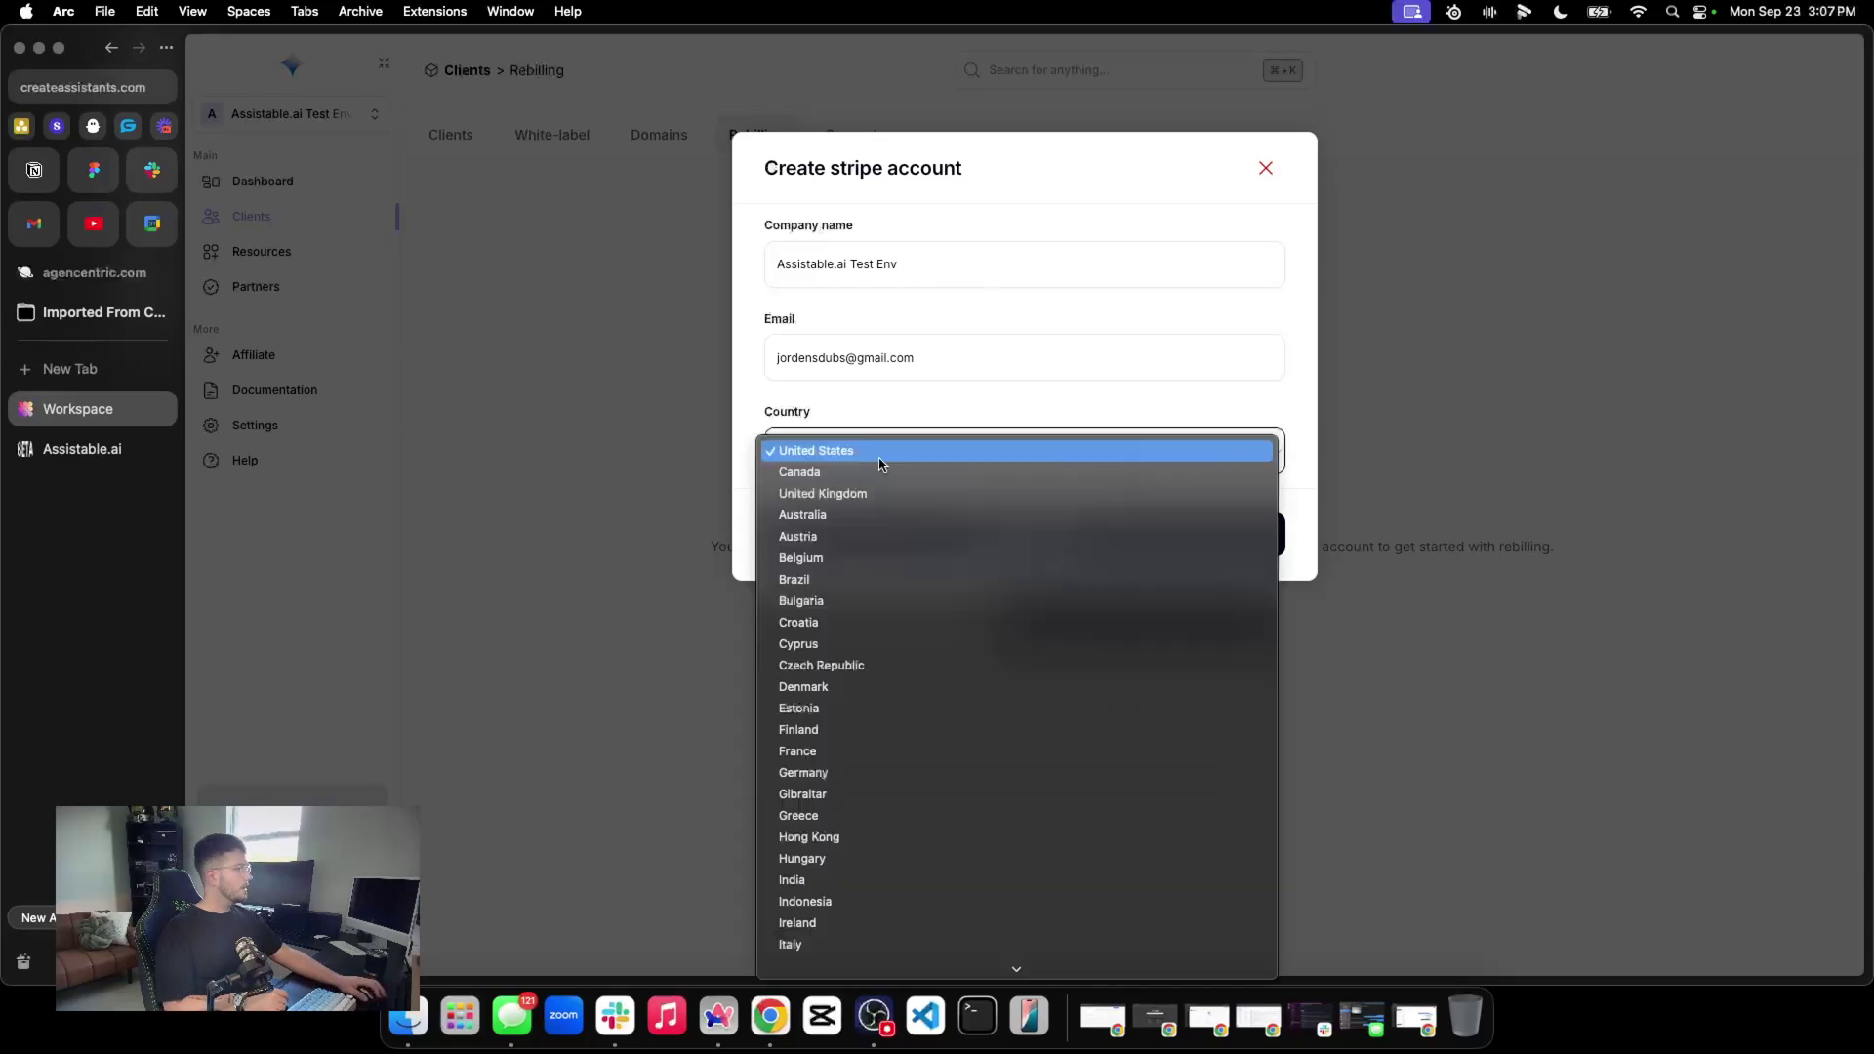
click(881, 463)
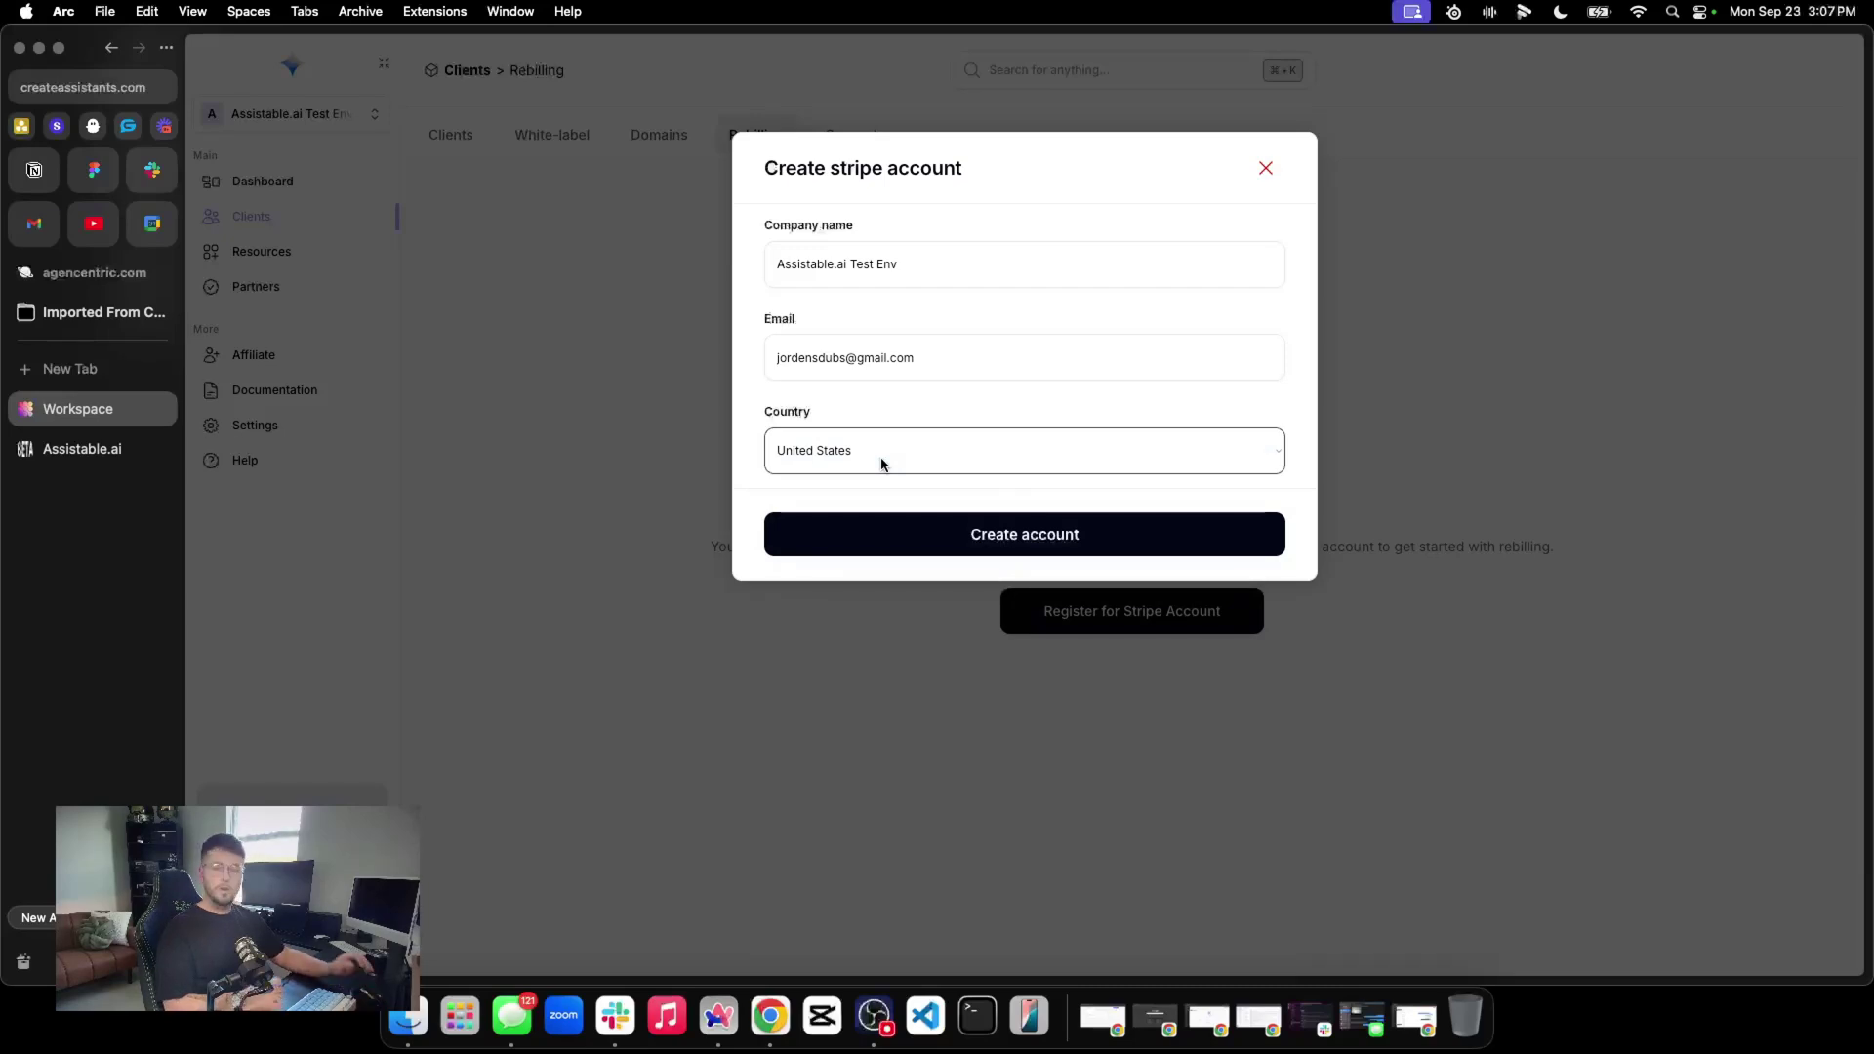
click(881, 463)
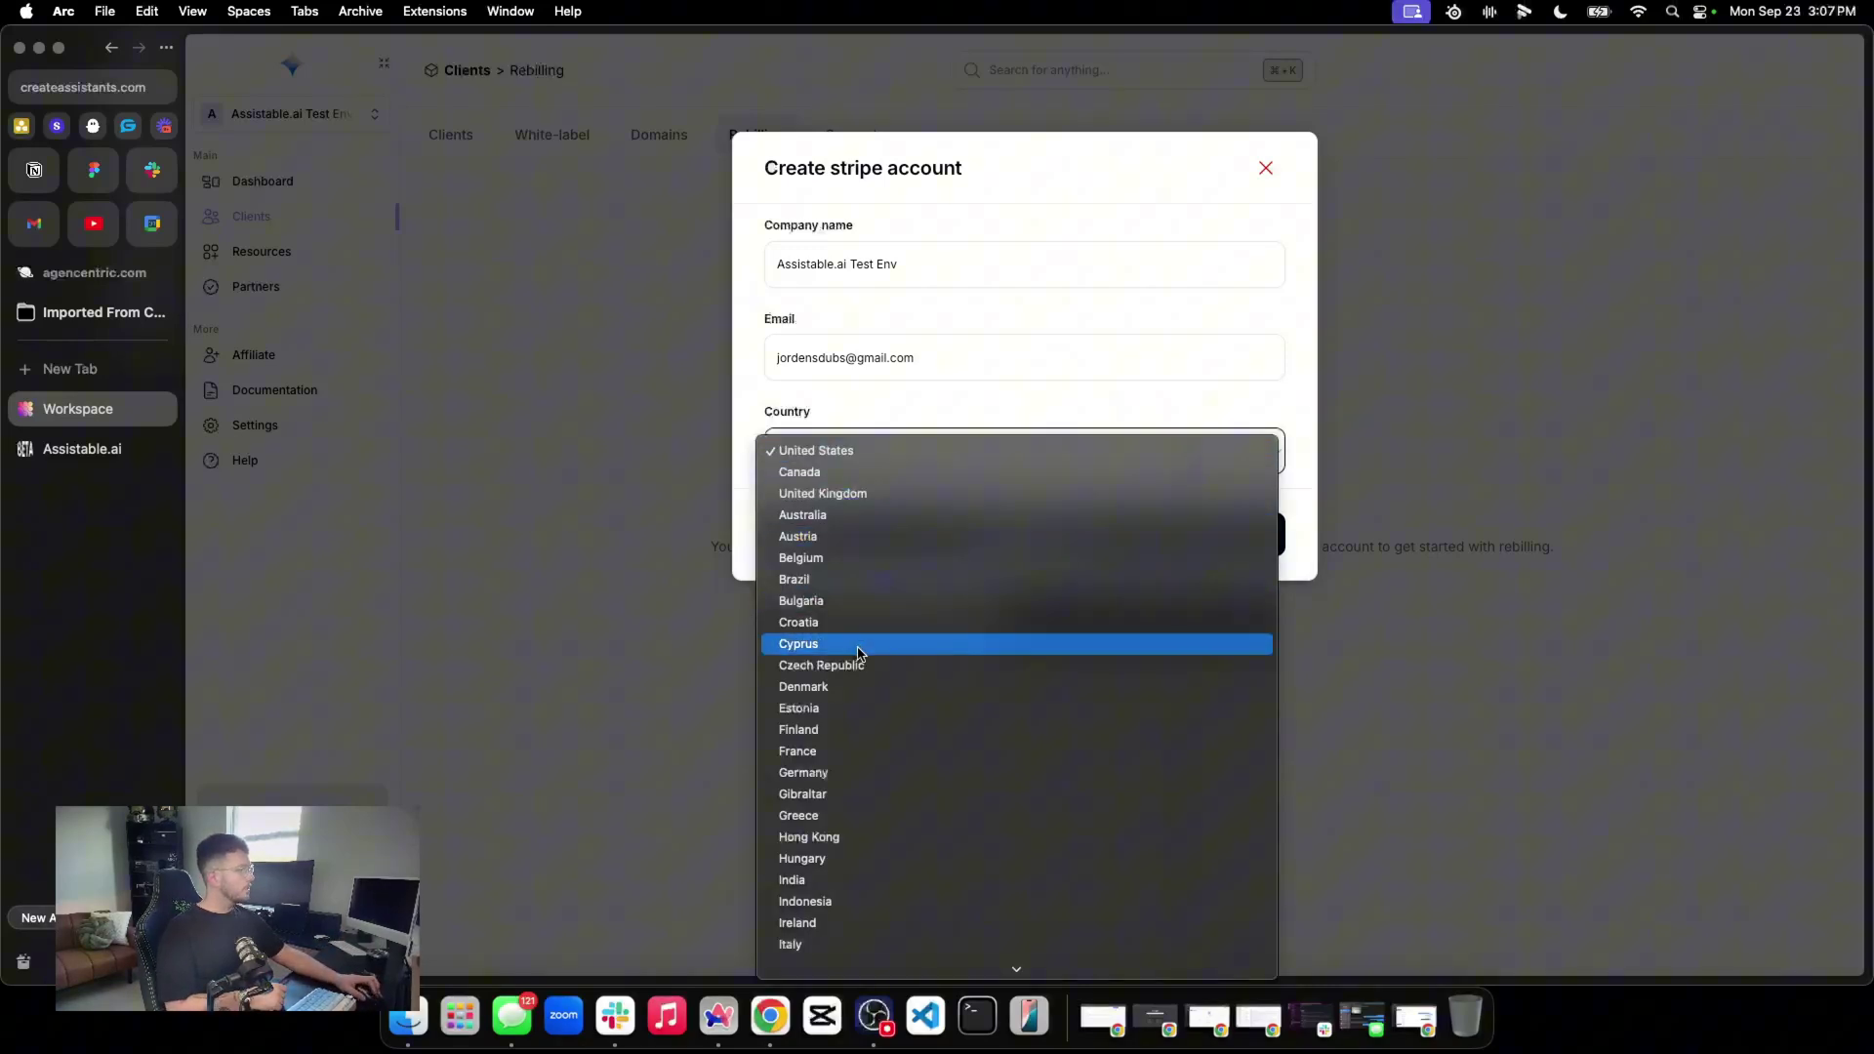
scroll(879, 640, down, 5)
scroll(878, 723, up, 2)
click(738, 505)
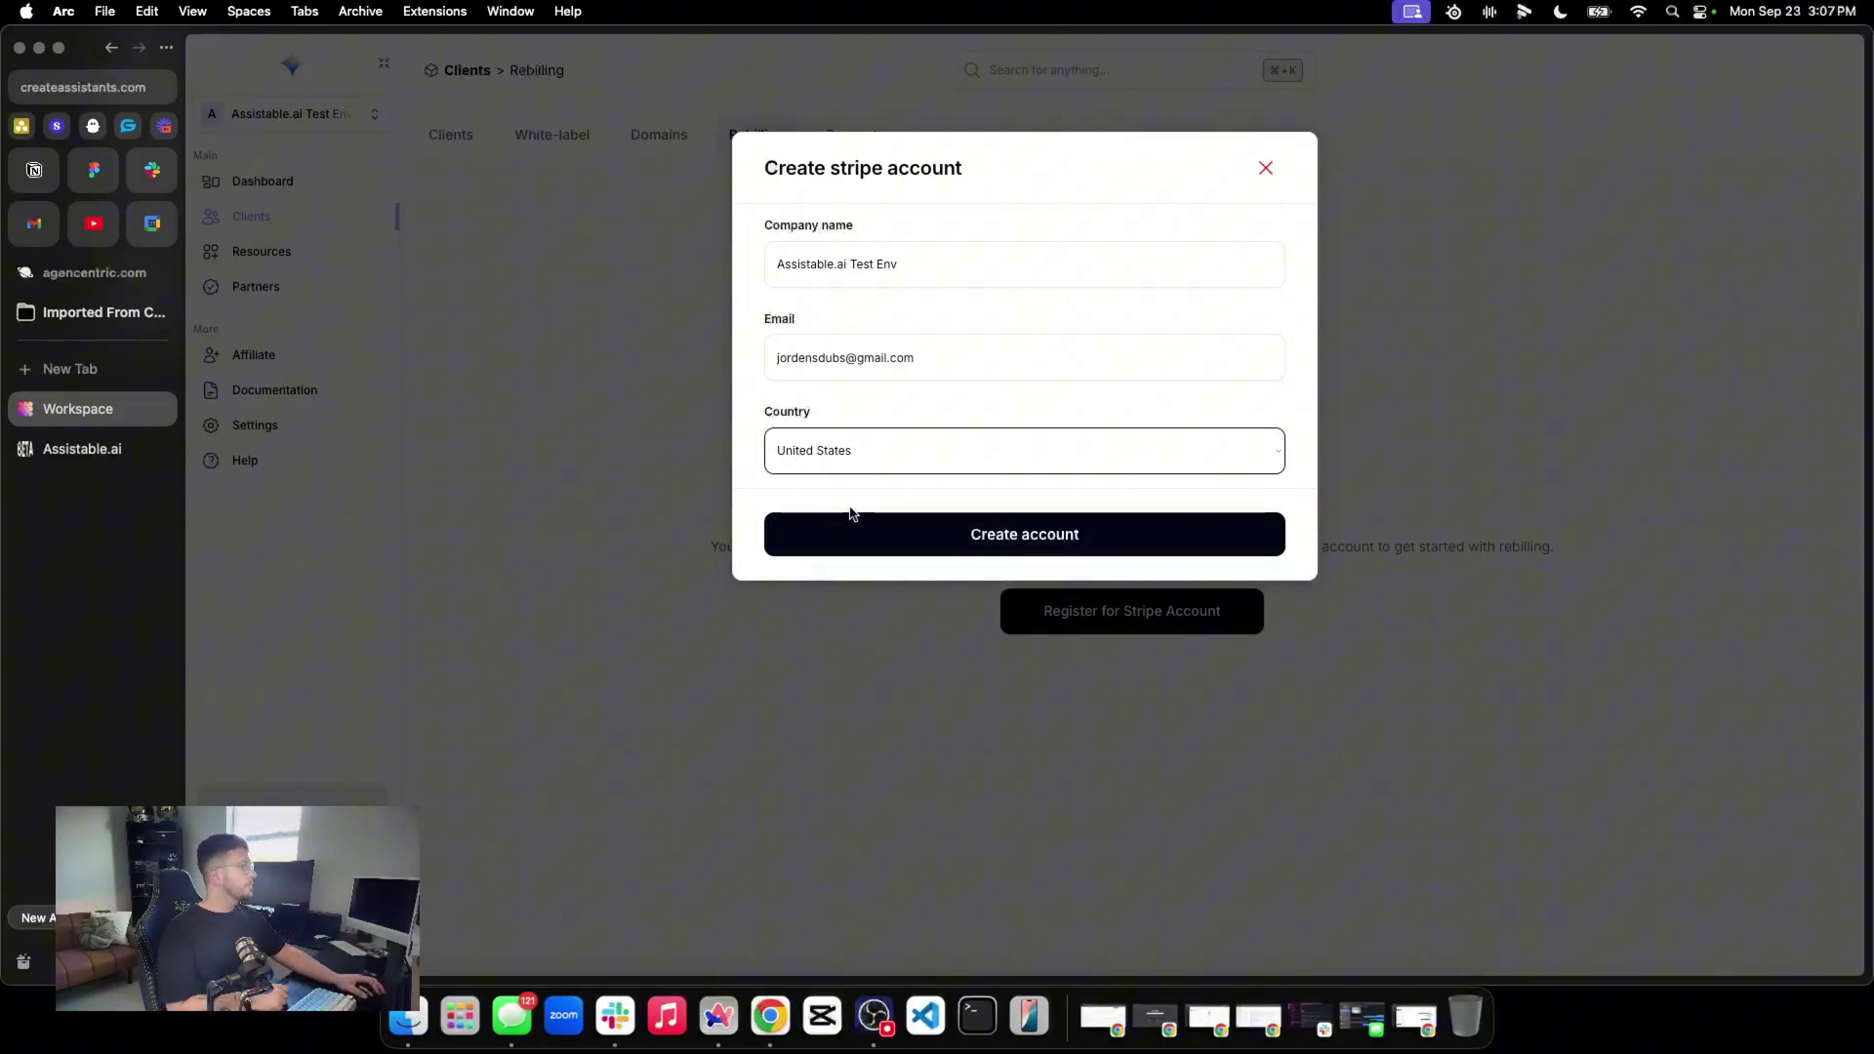
click(1019, 532)
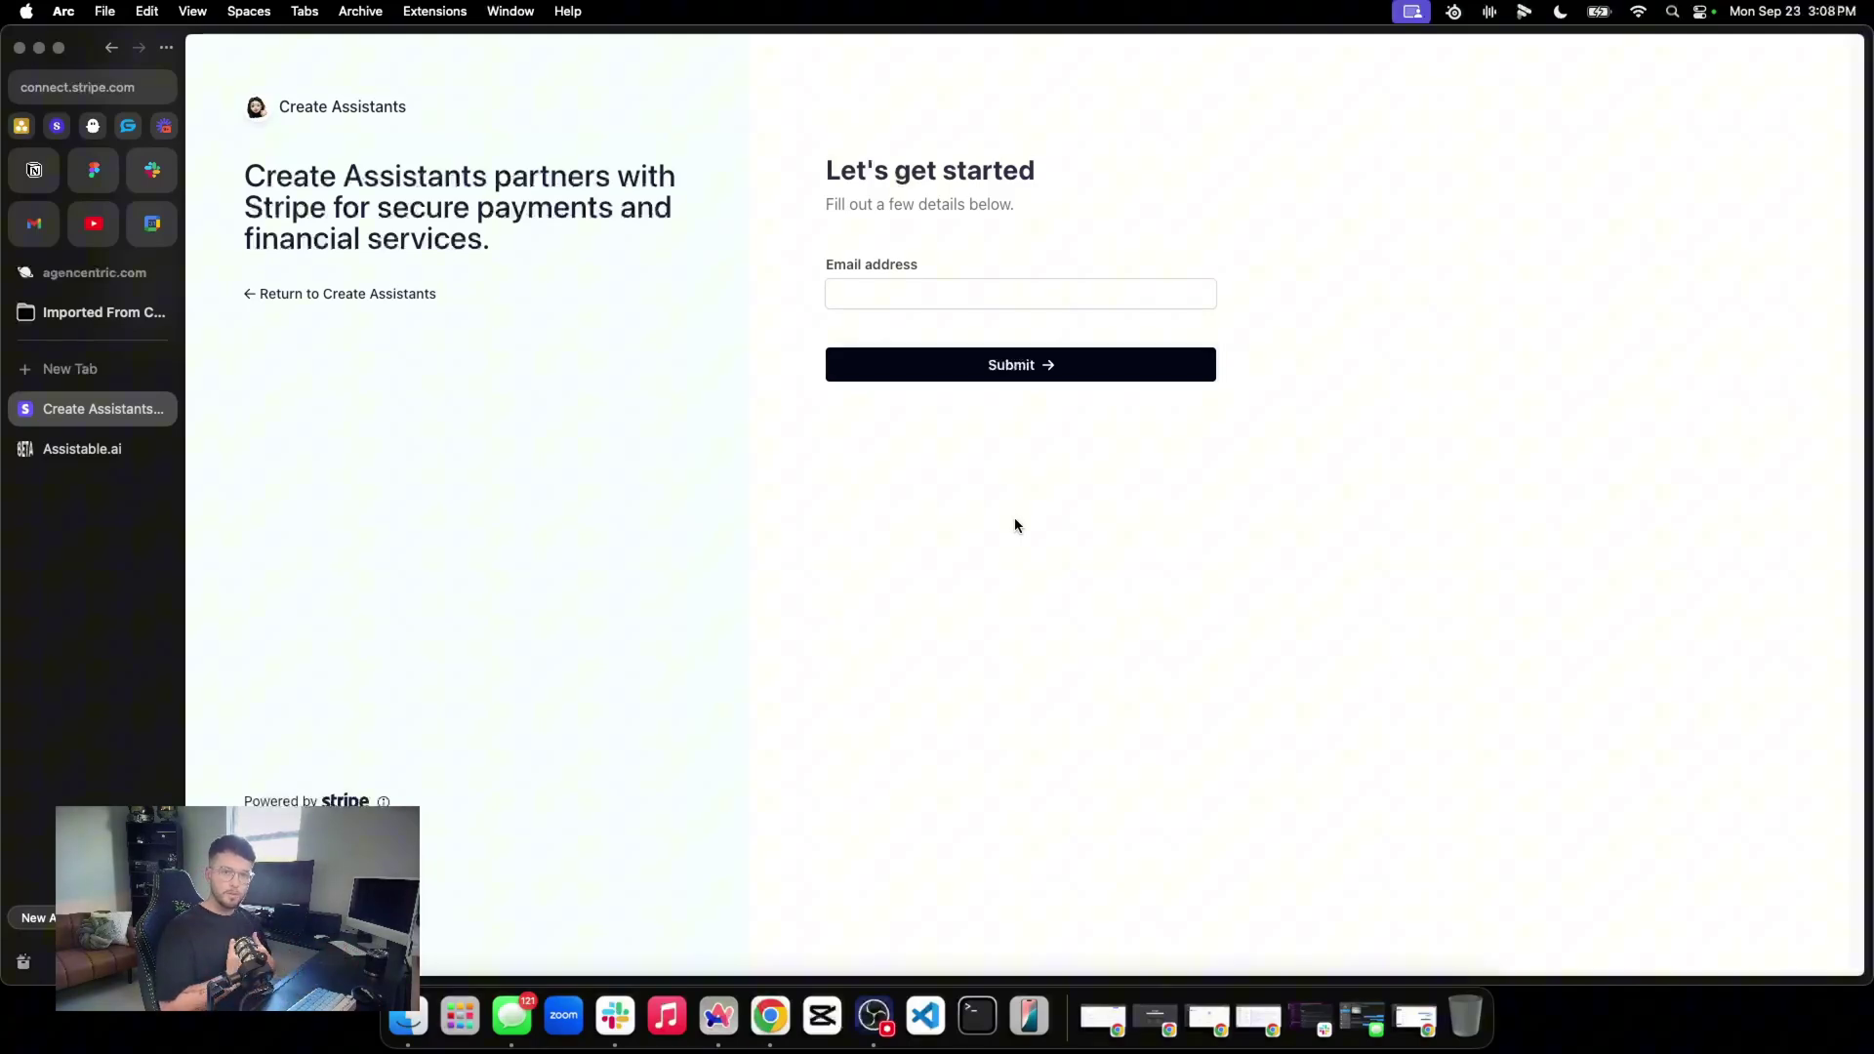
Step: Sign in to Stripe Connect with the account email and phone number, then enter the SMS verification code
click(1025, 294)
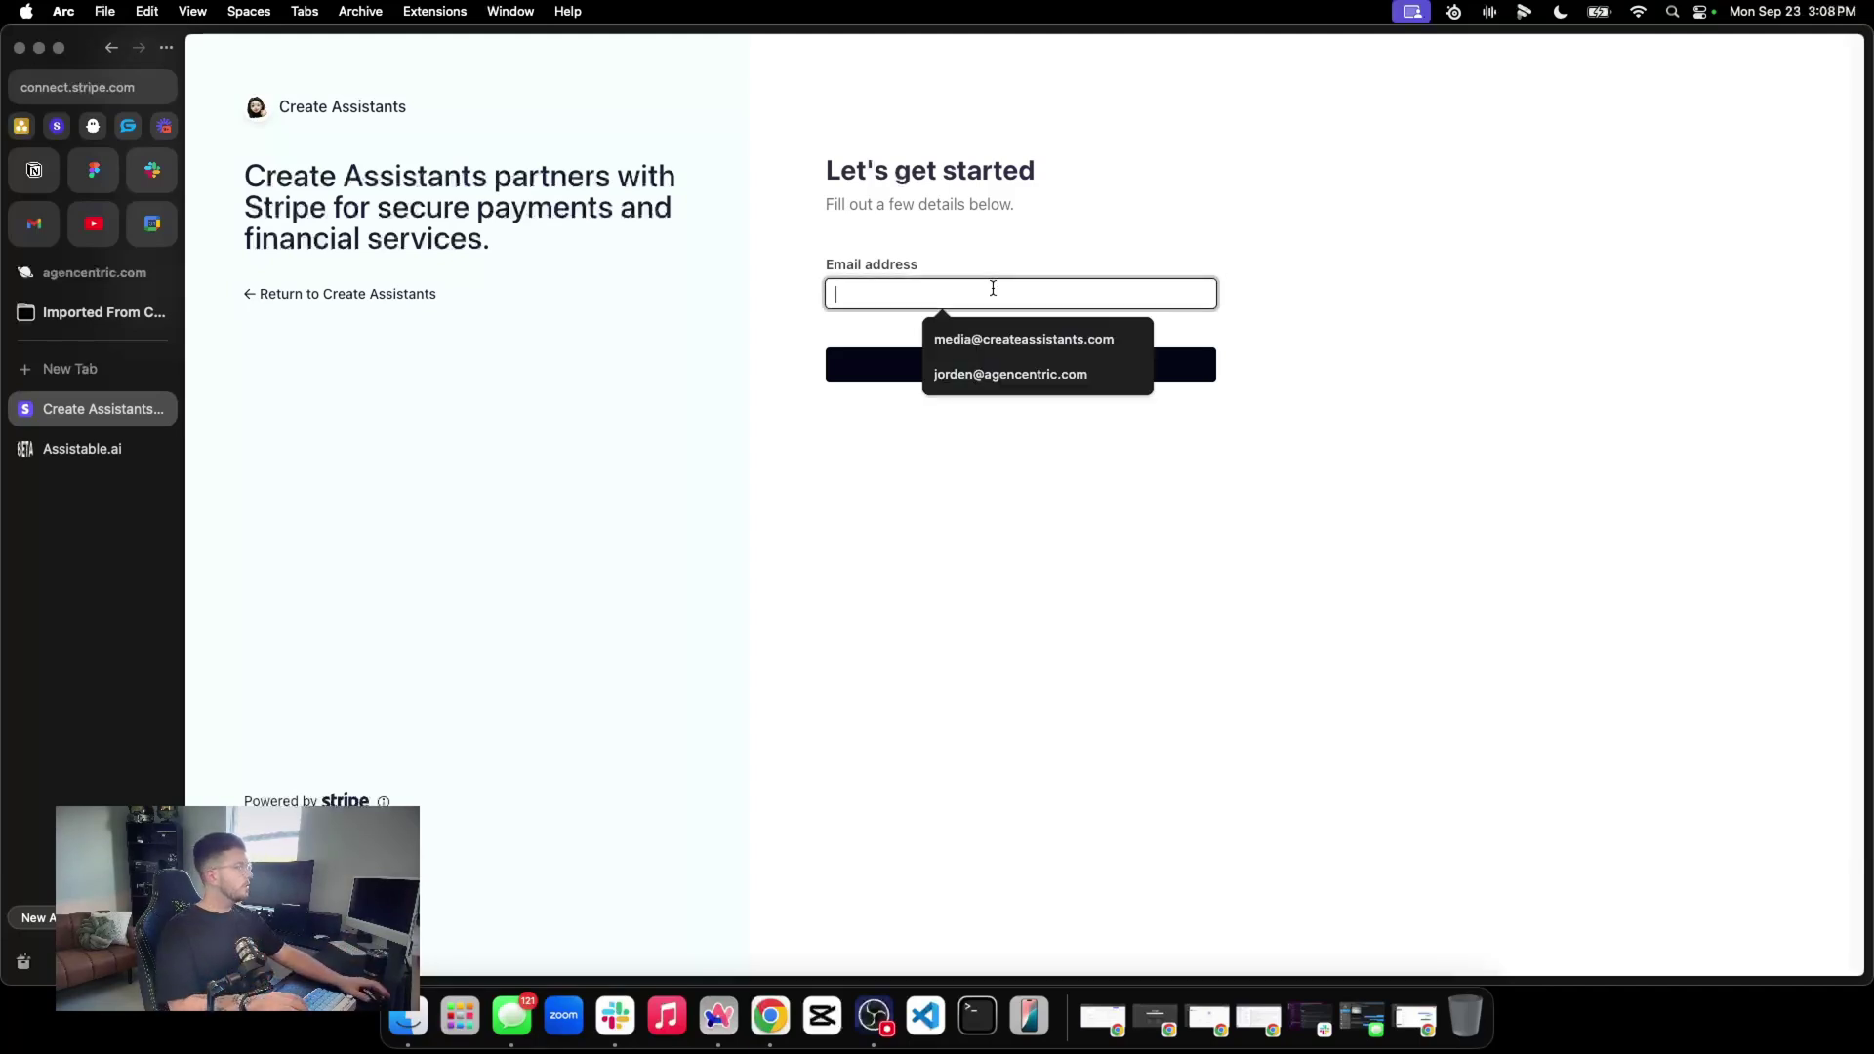
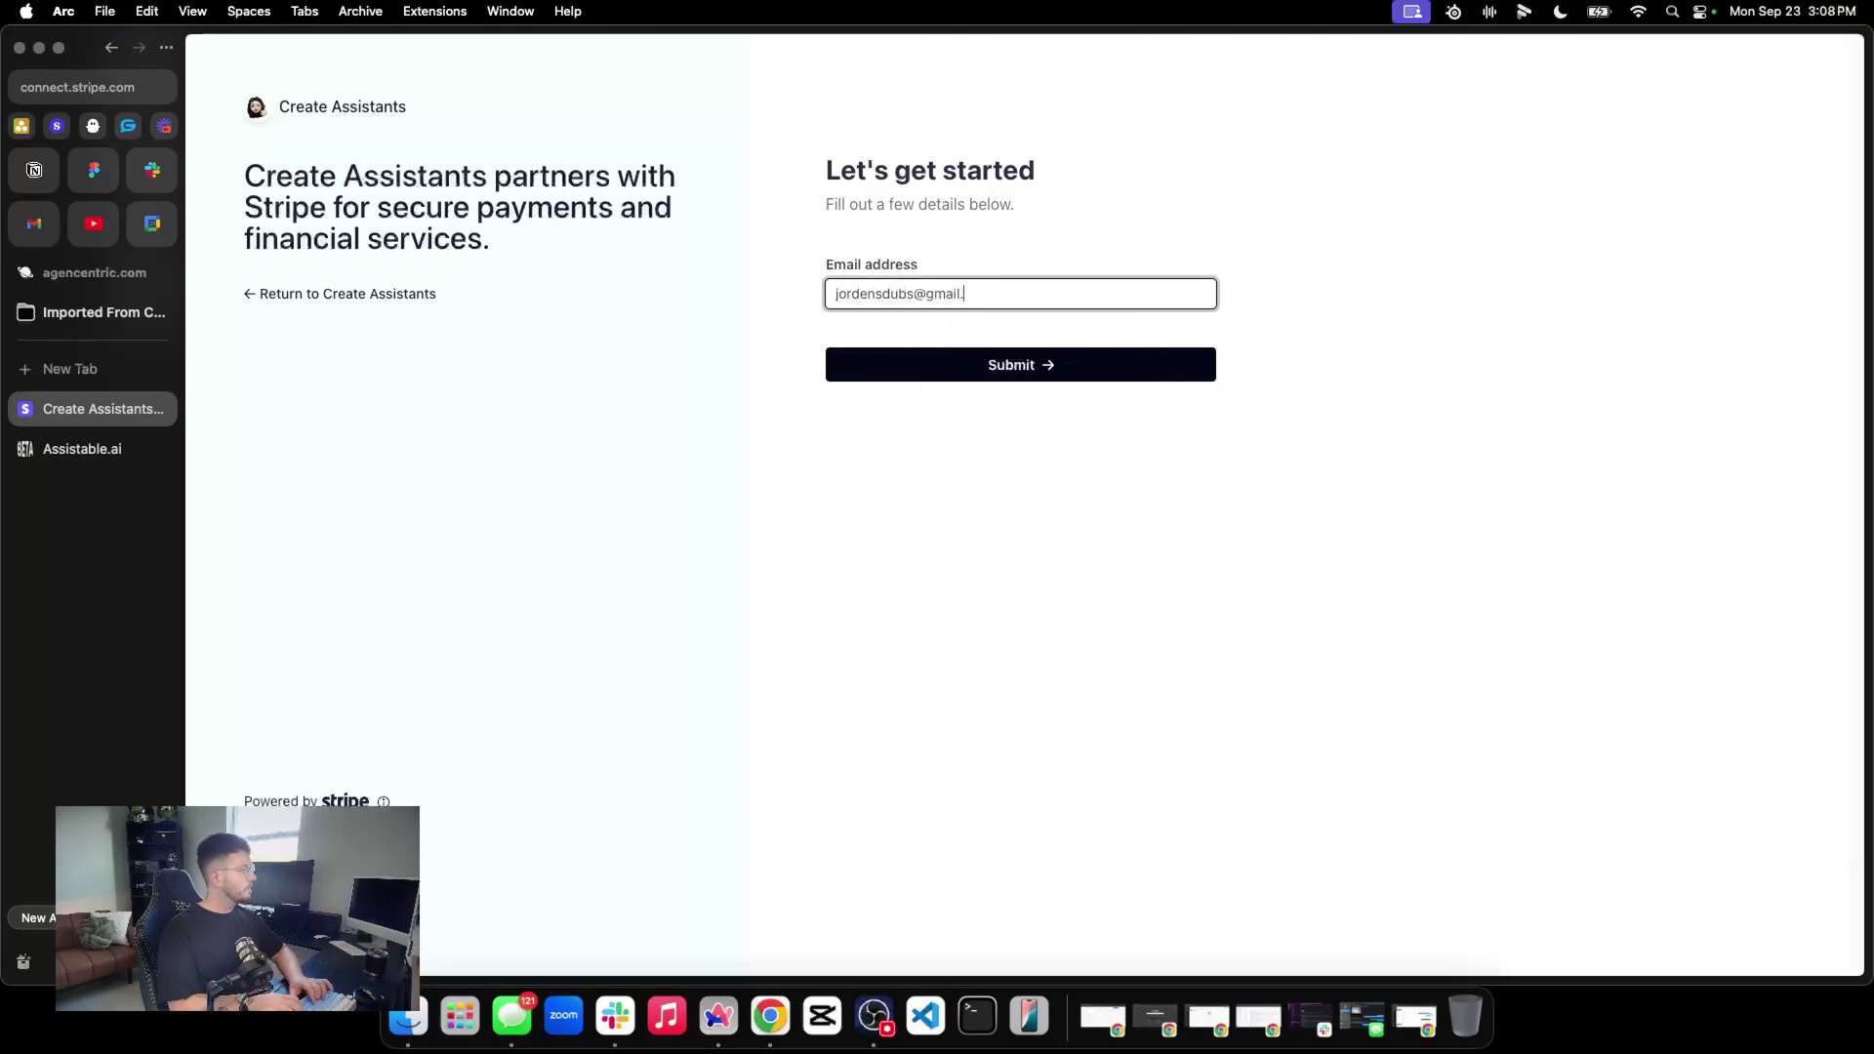
click(1021, 359)
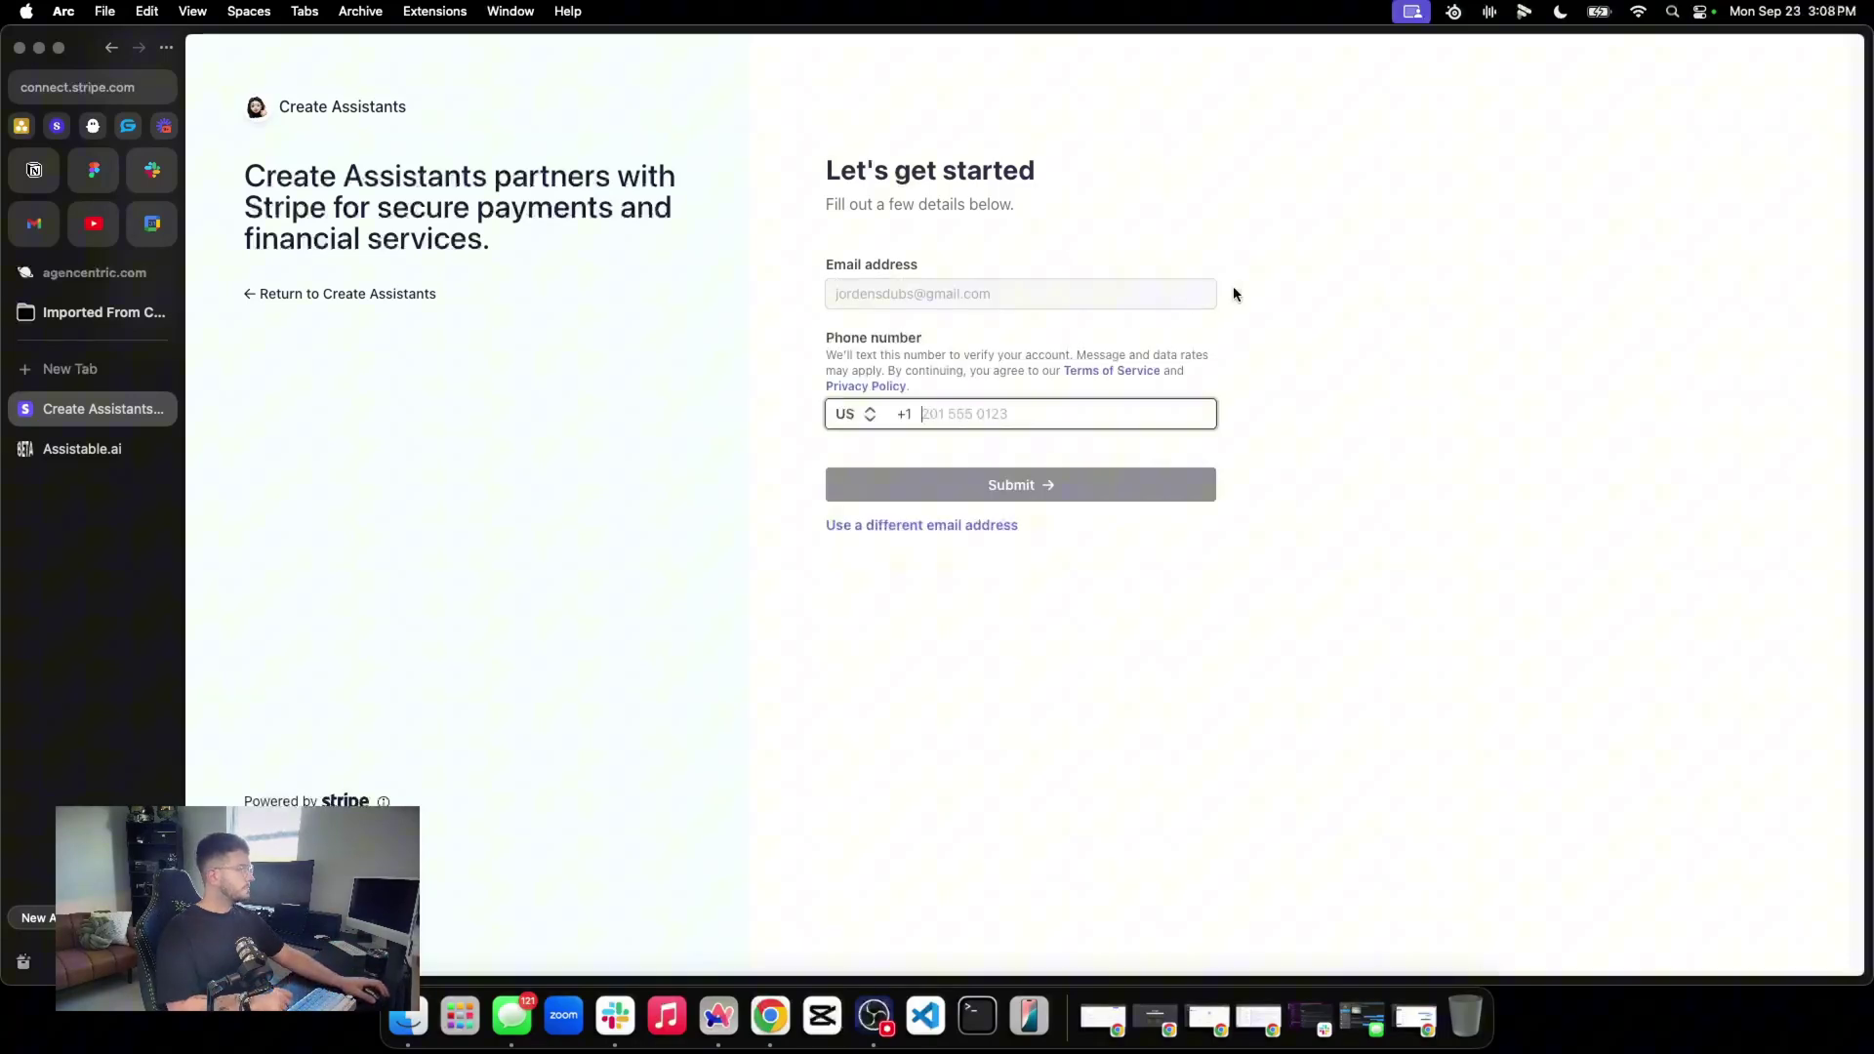
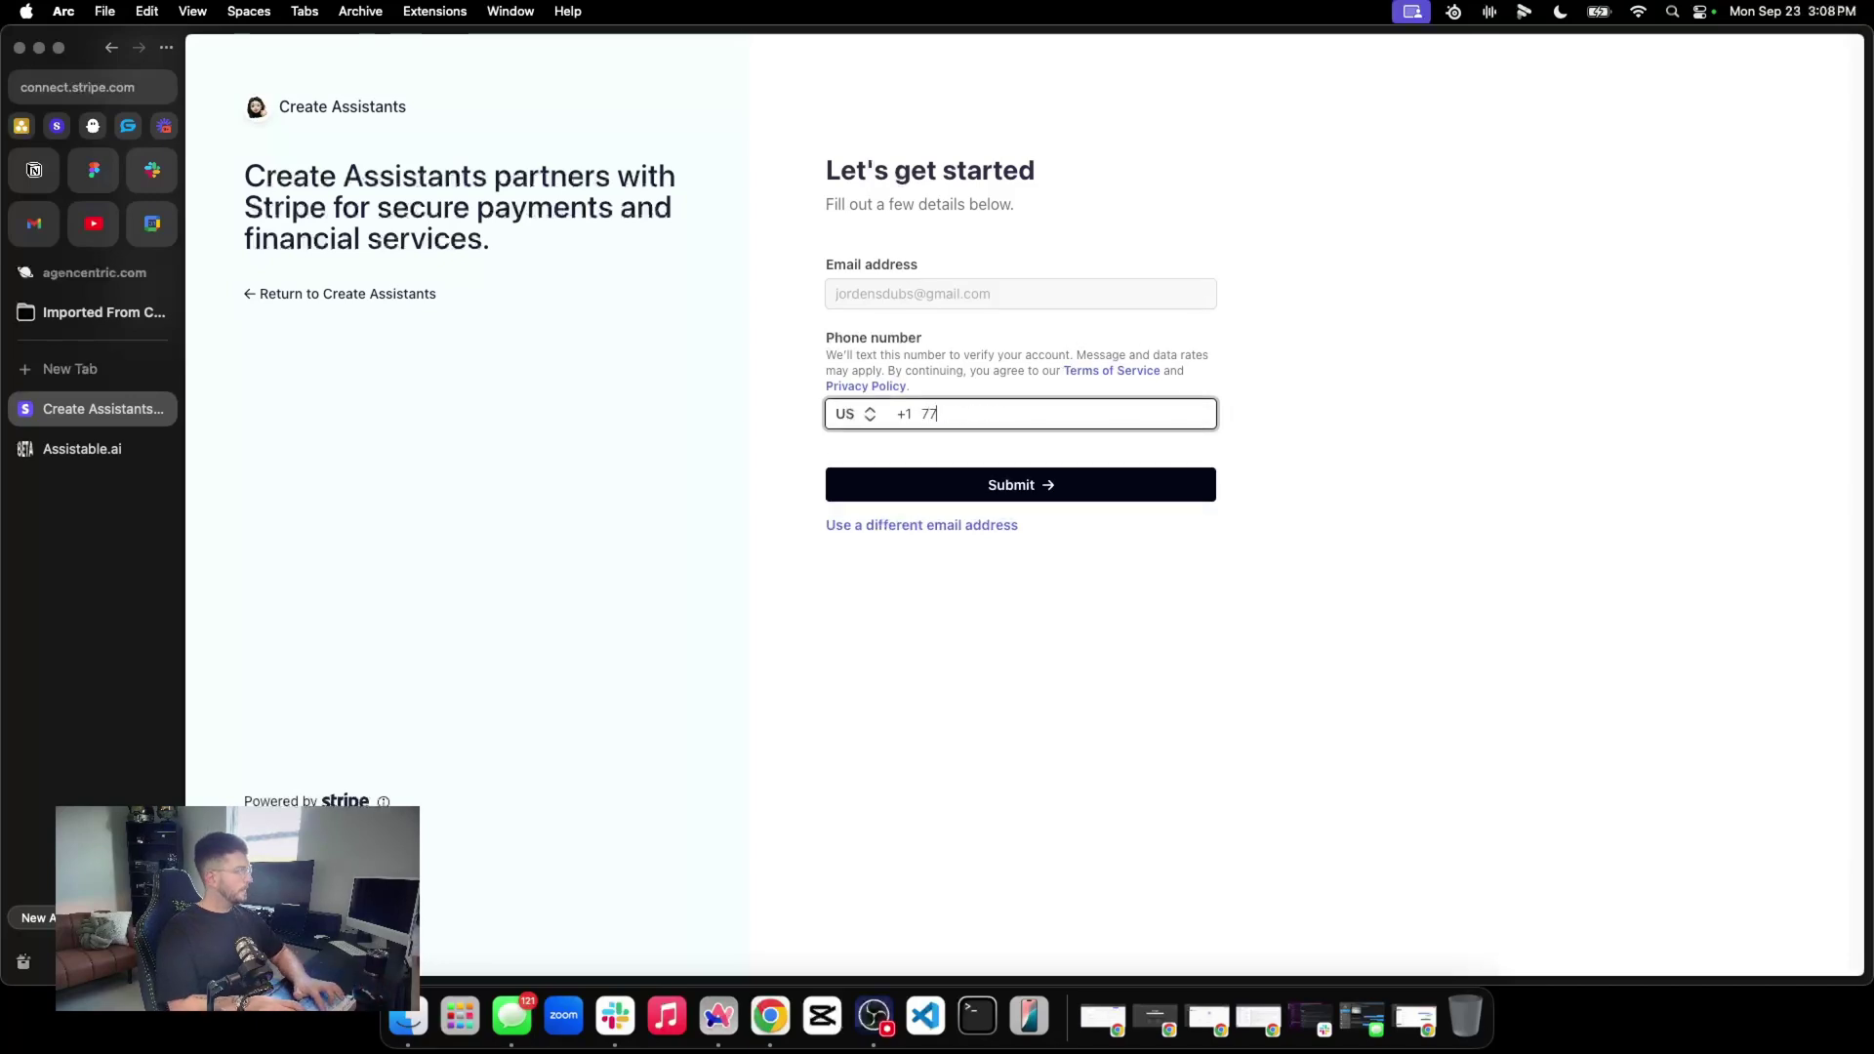
click(1054, 485)
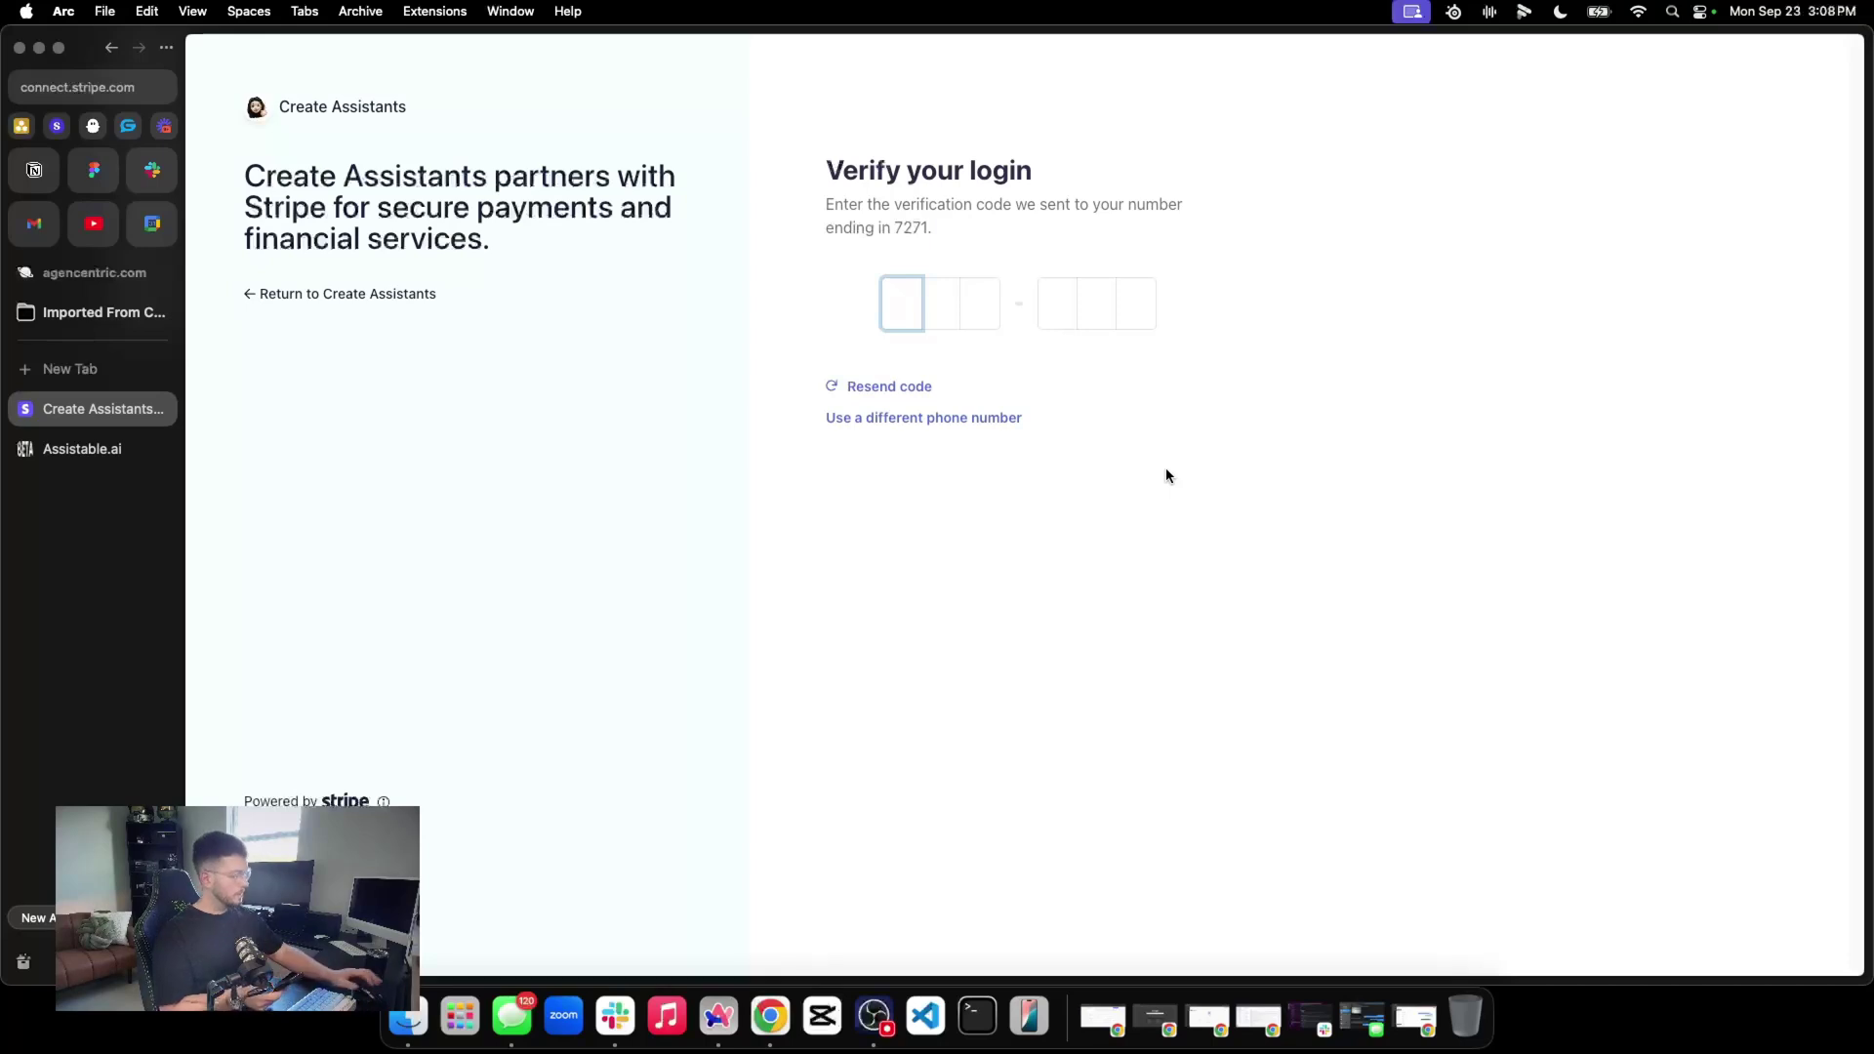
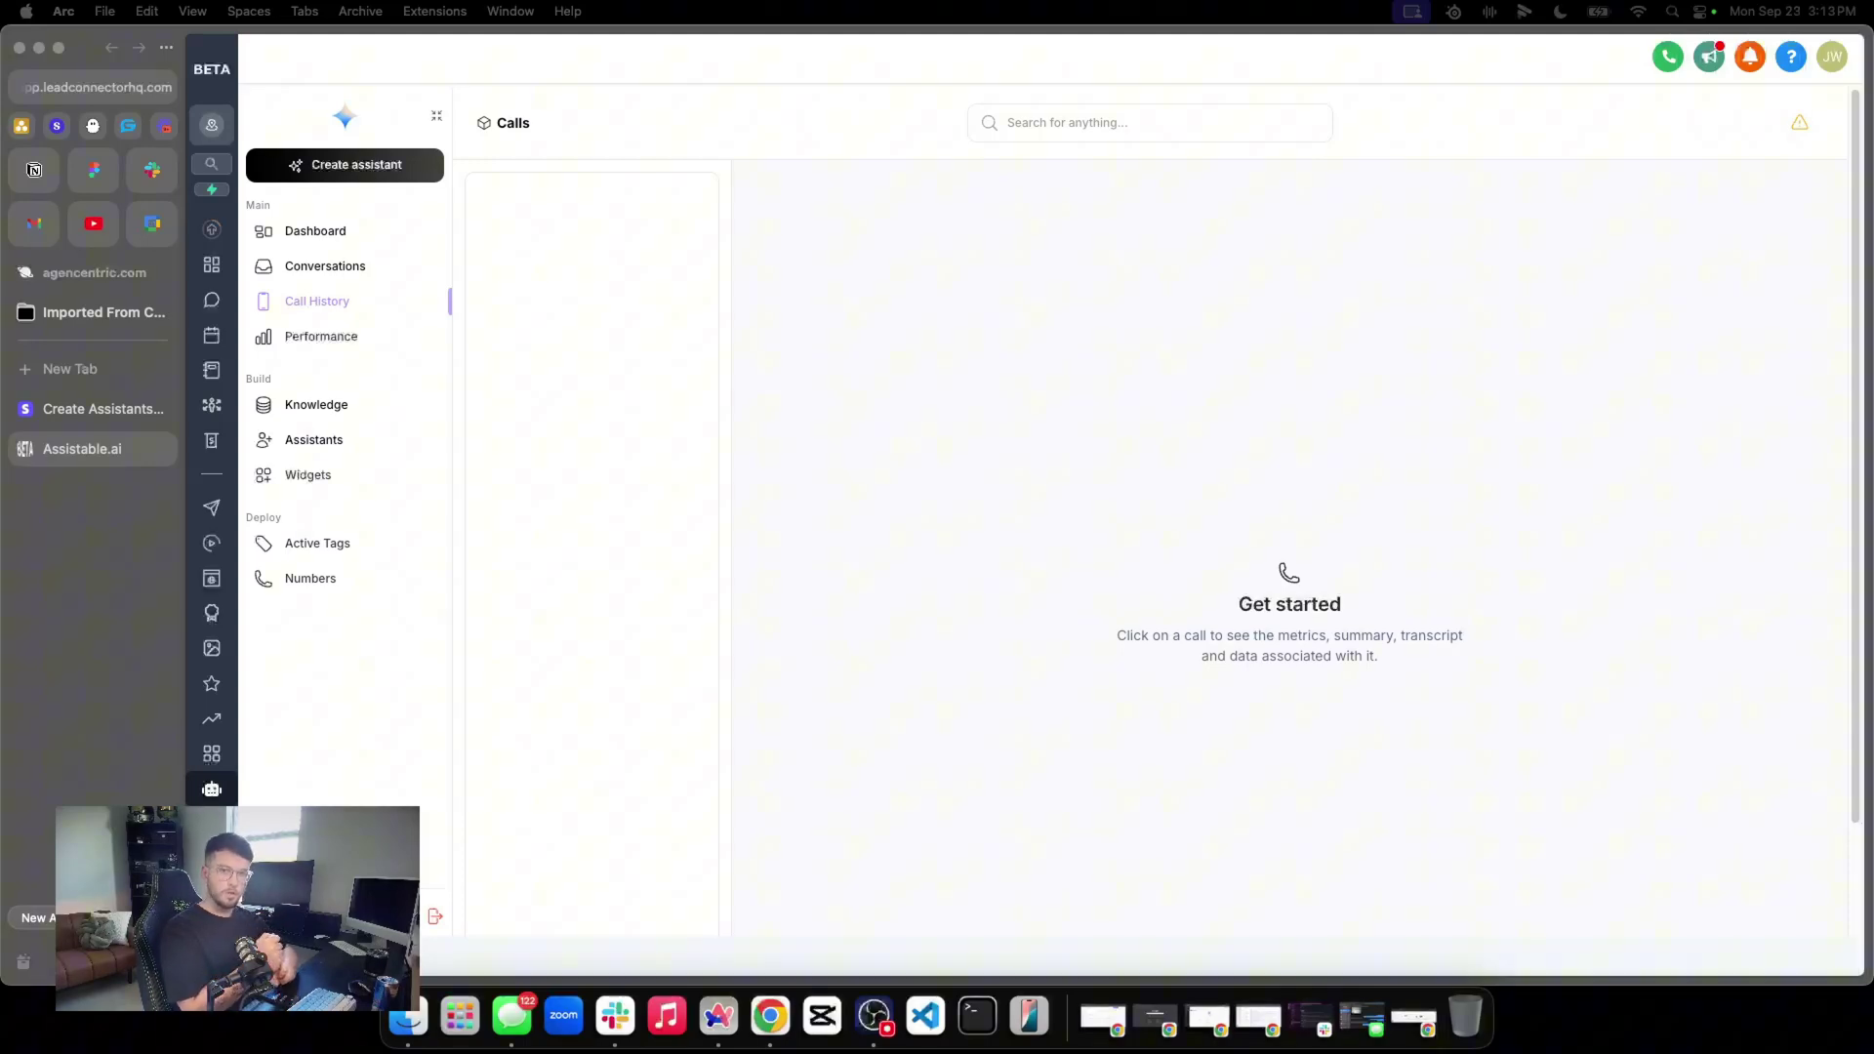
Step: Return to the agency portal and review rebilling's product catalog, payments and revenue dashboard
key(super+alt+Up)
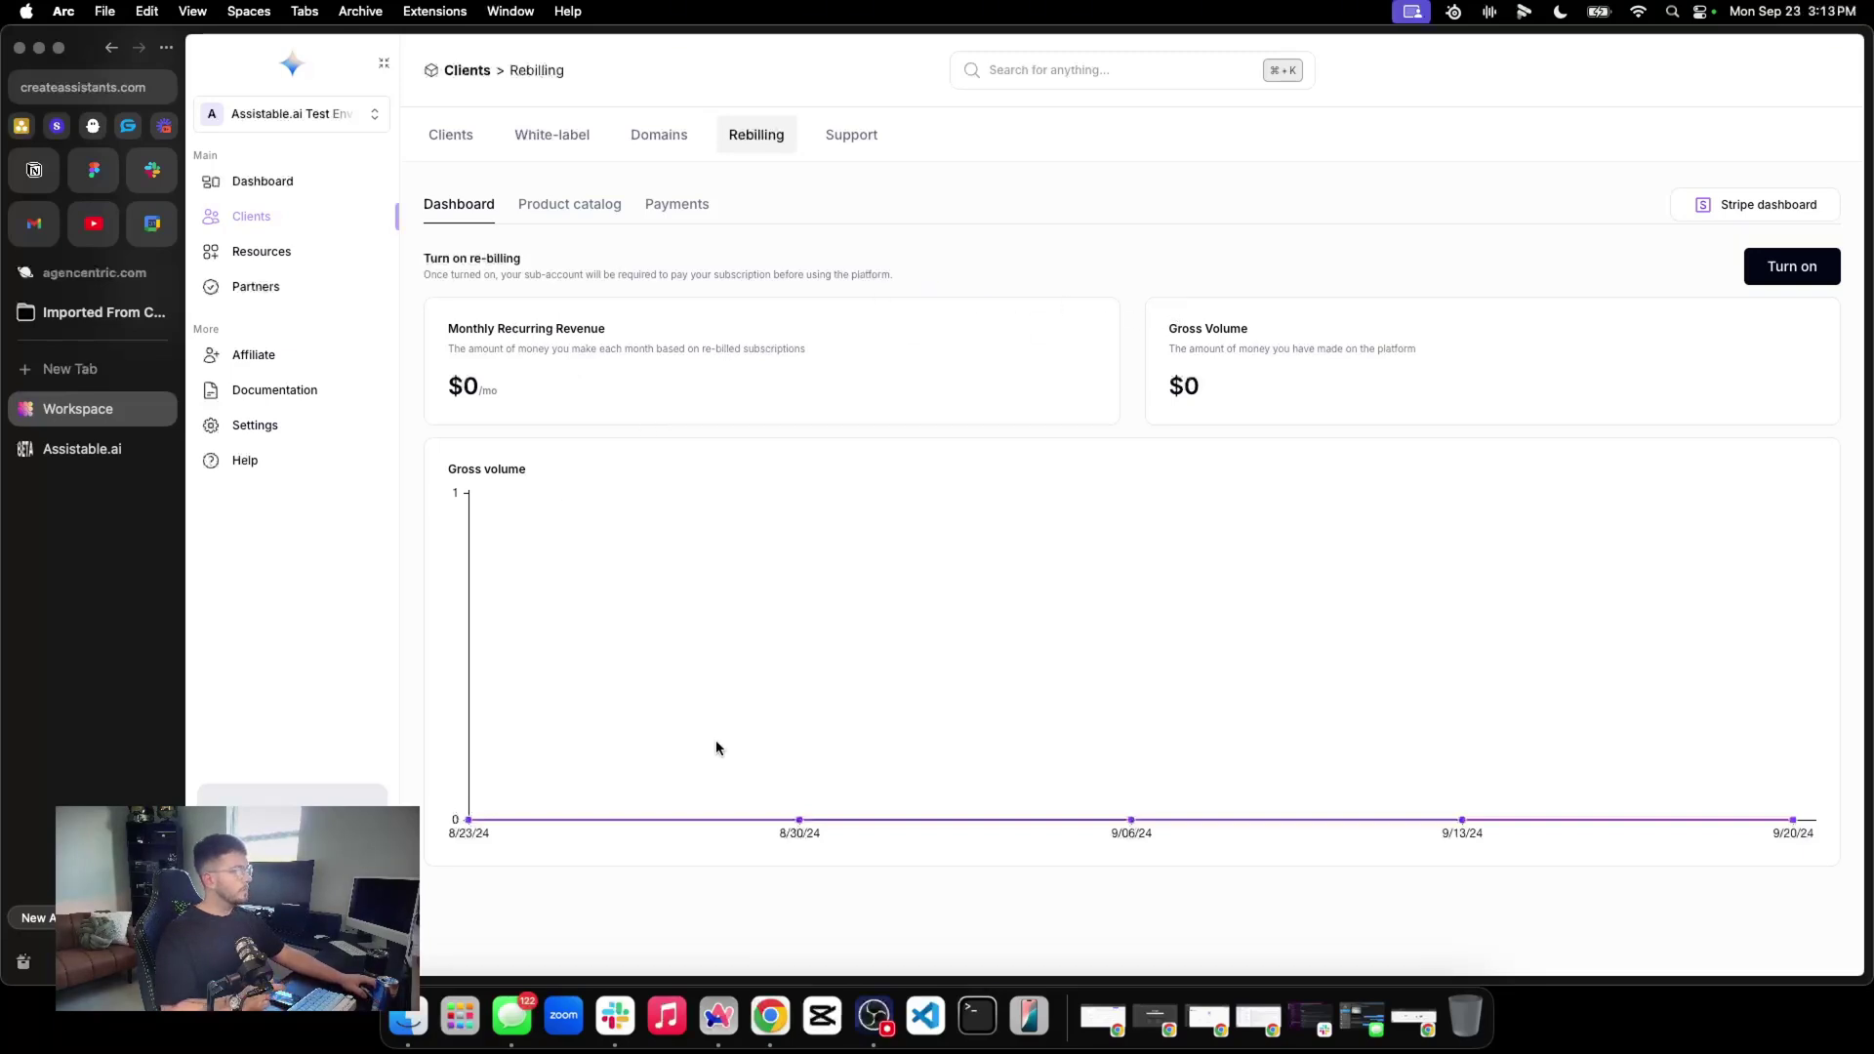
click(575, 207)
click(663, 201)
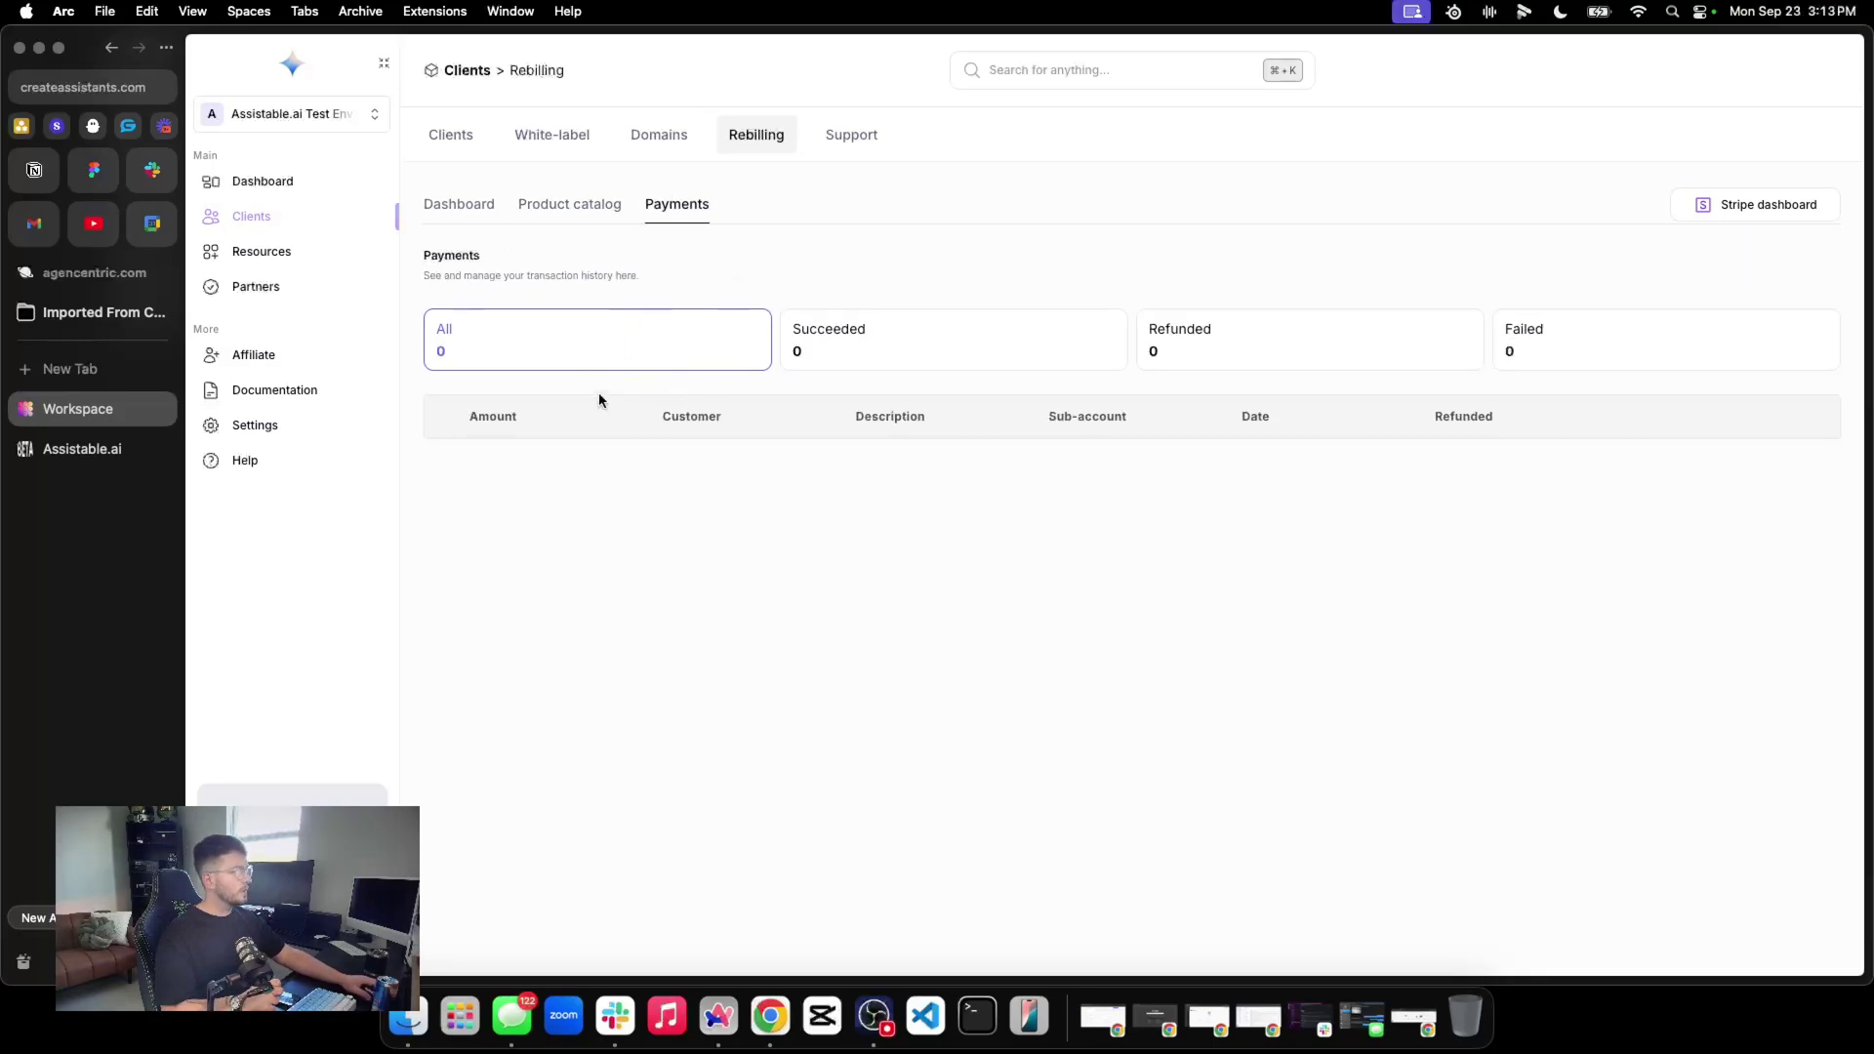
click(495, 204)
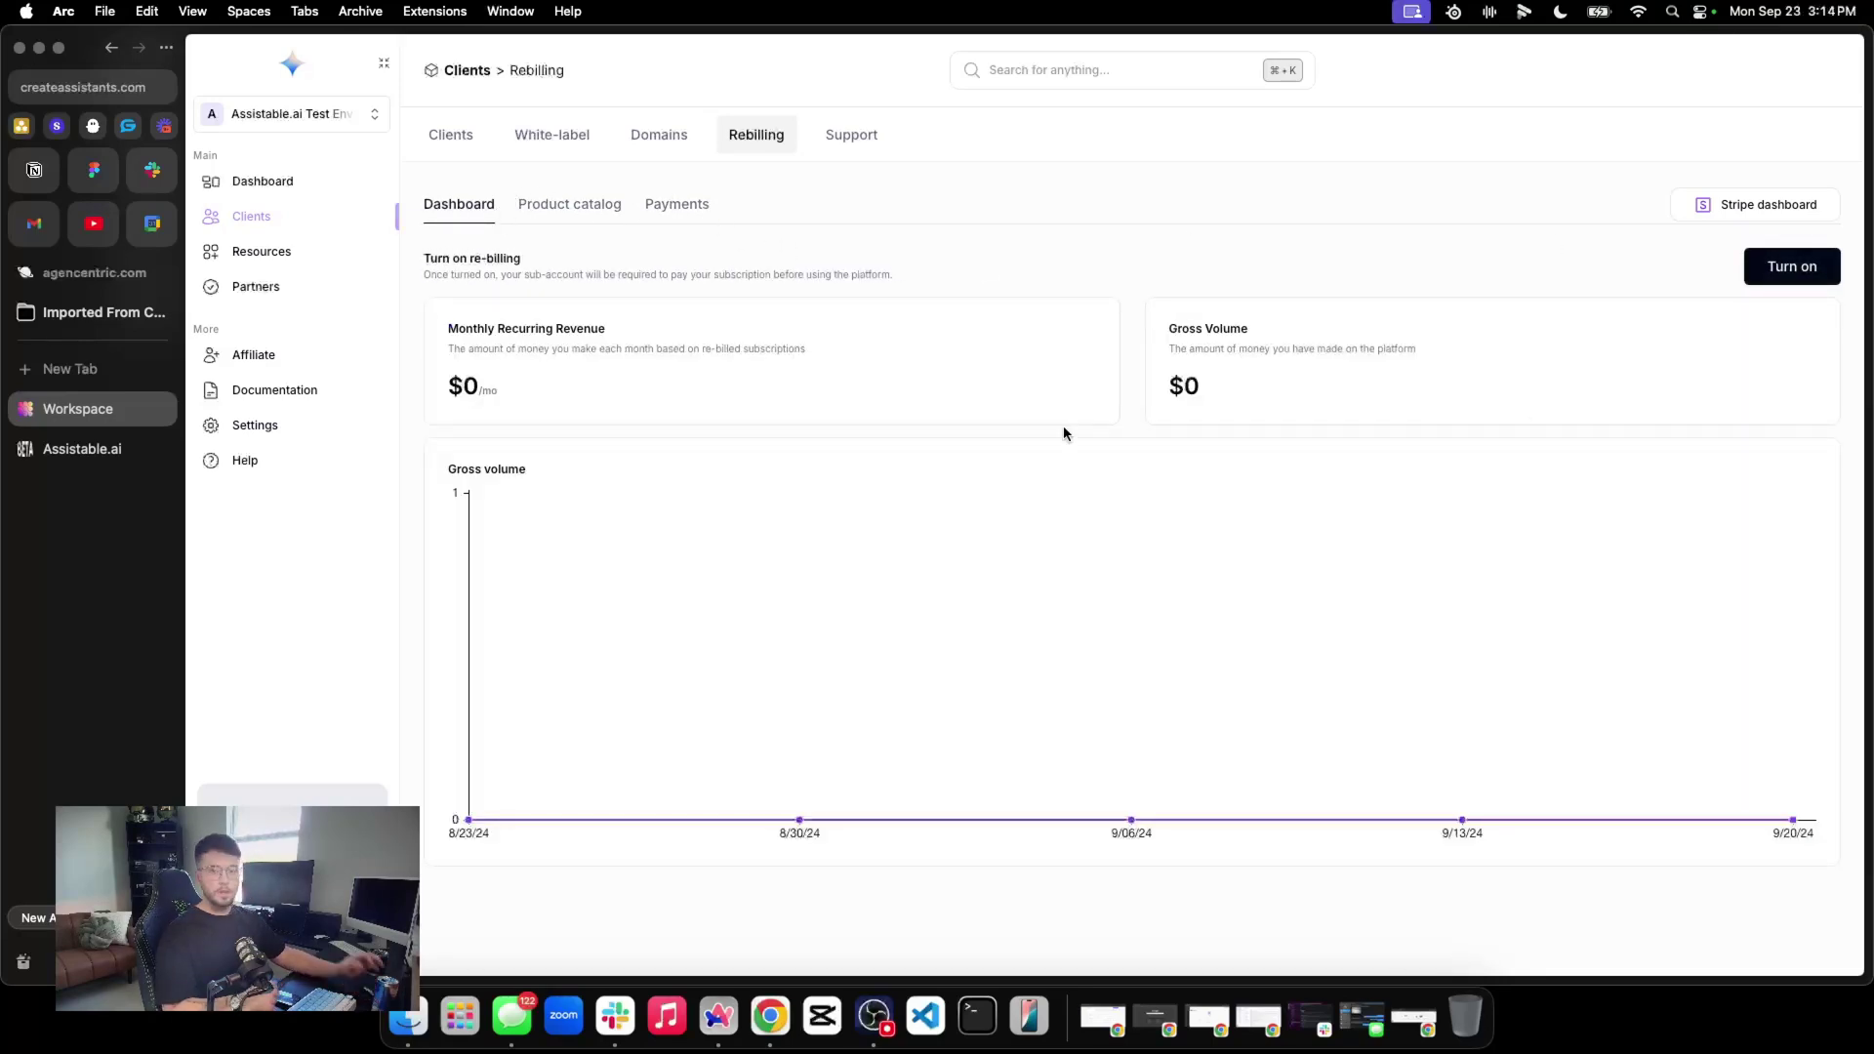
click(561, 207)
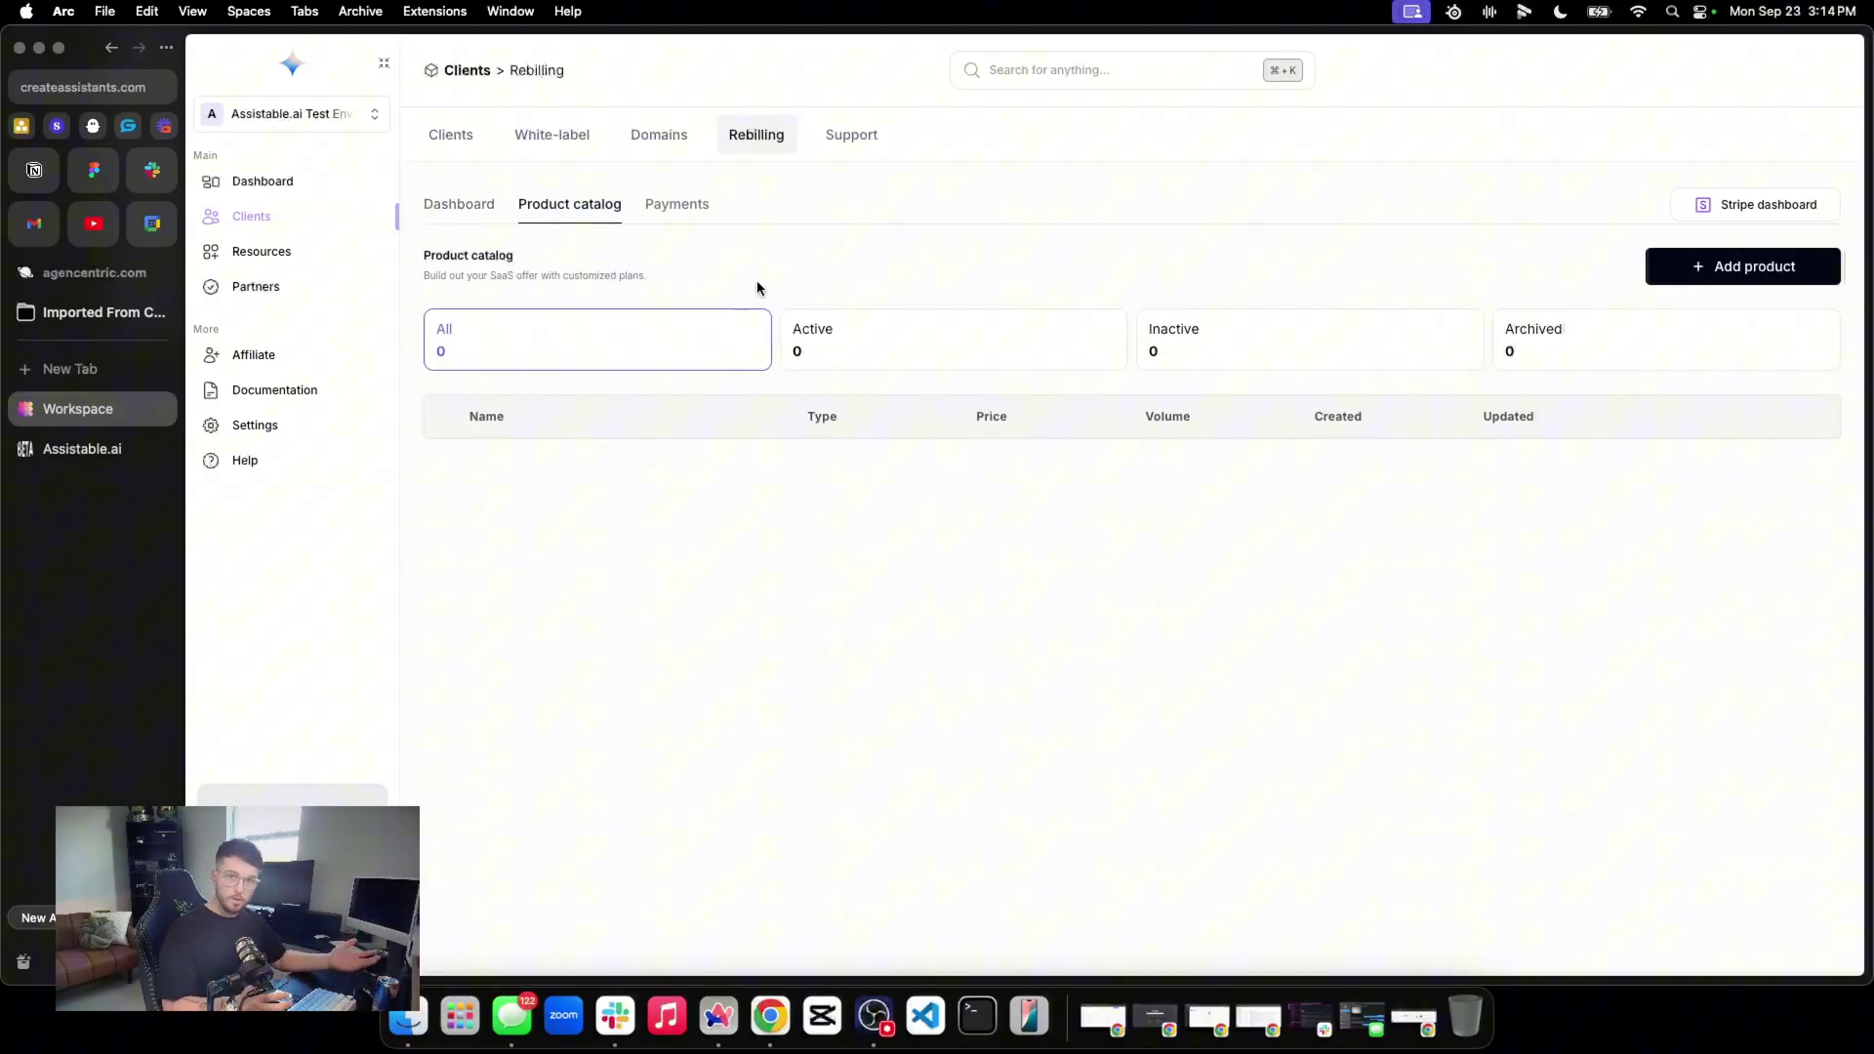
Step: Add a new product named Starter at $0 per month and $0.20 per minute
click(1730, 286)
click(1047, 288)
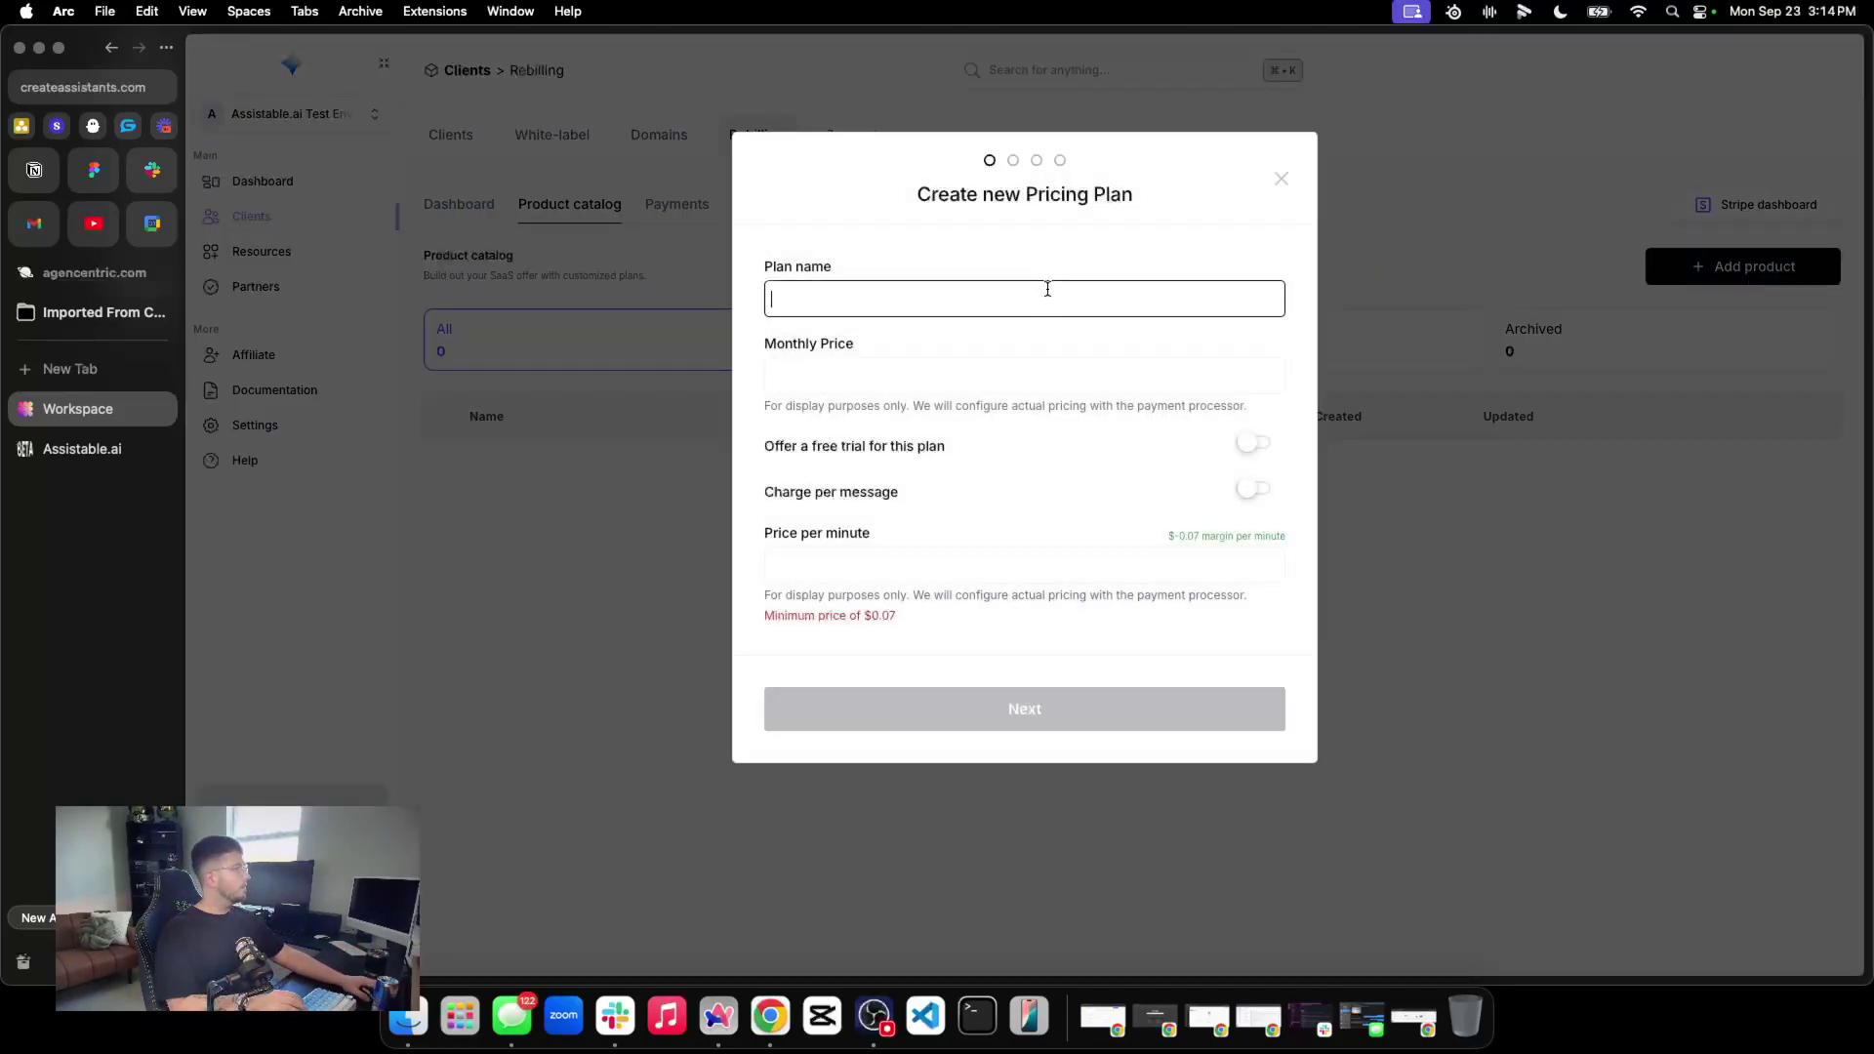
text(Starter)
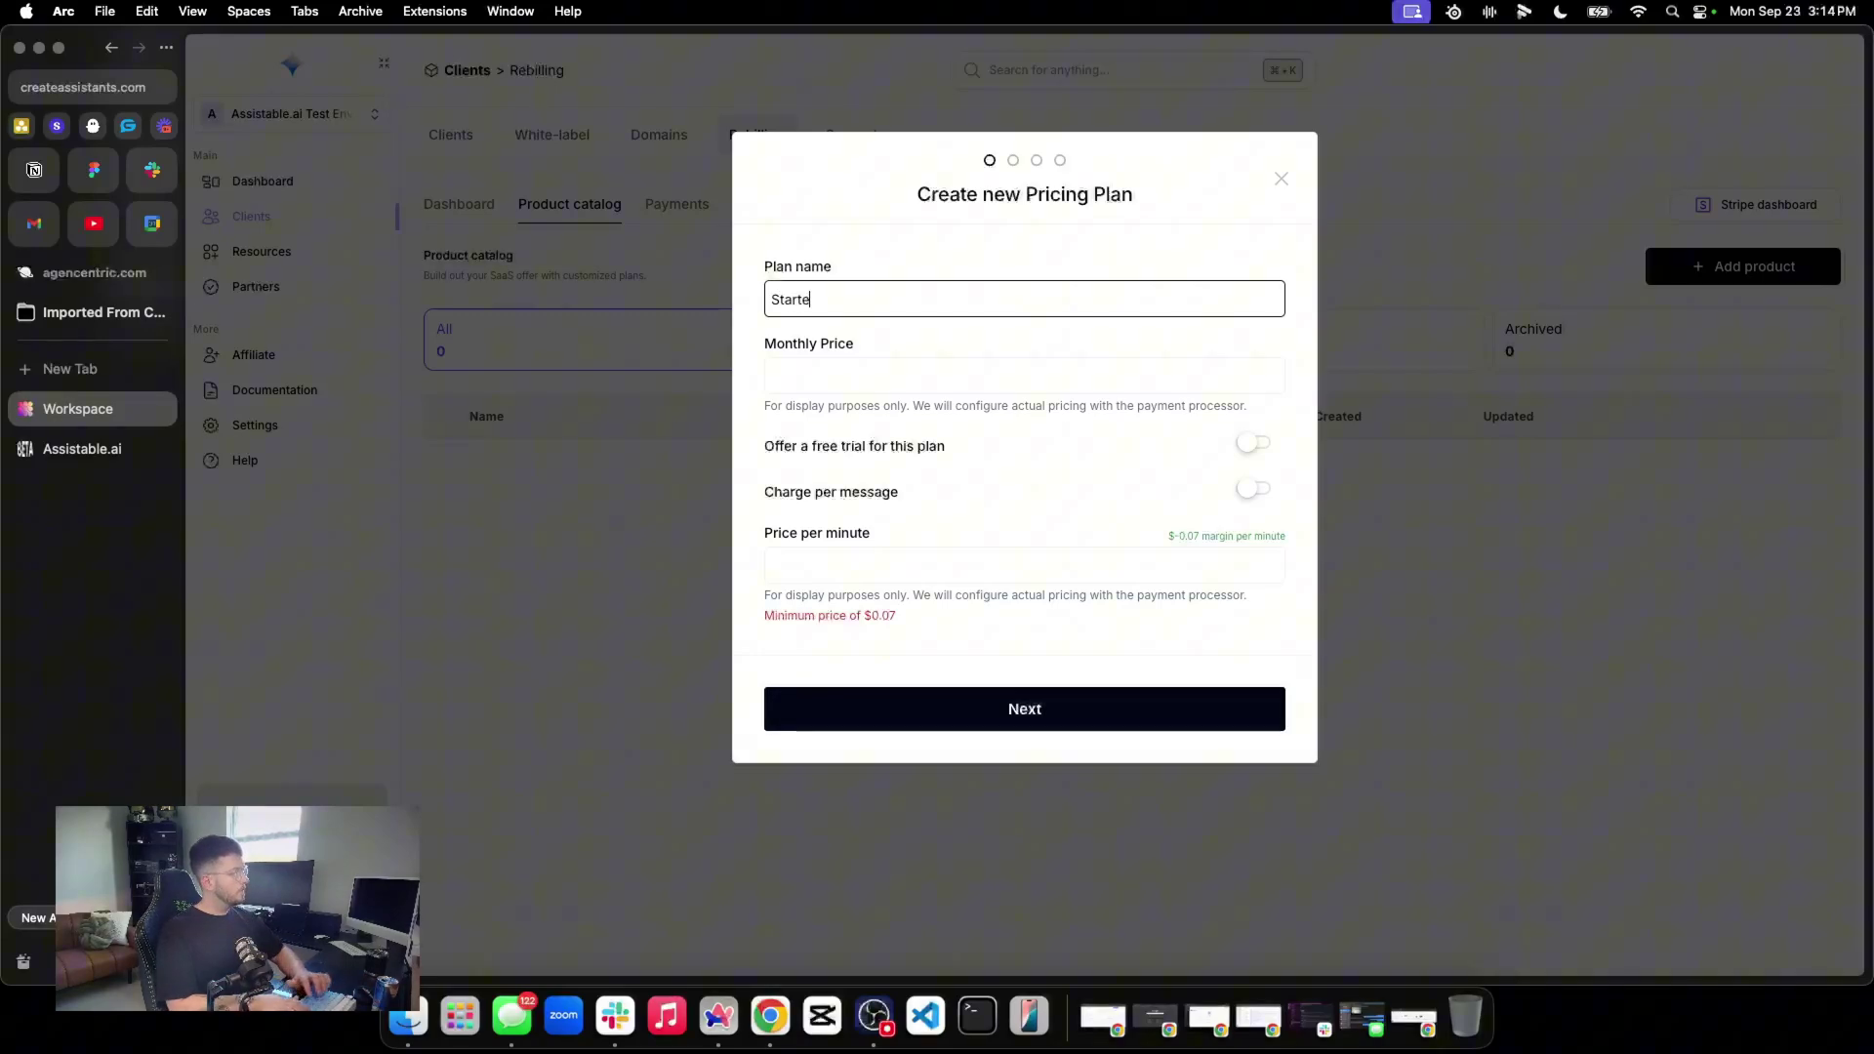
click(935, 369)
text(0)
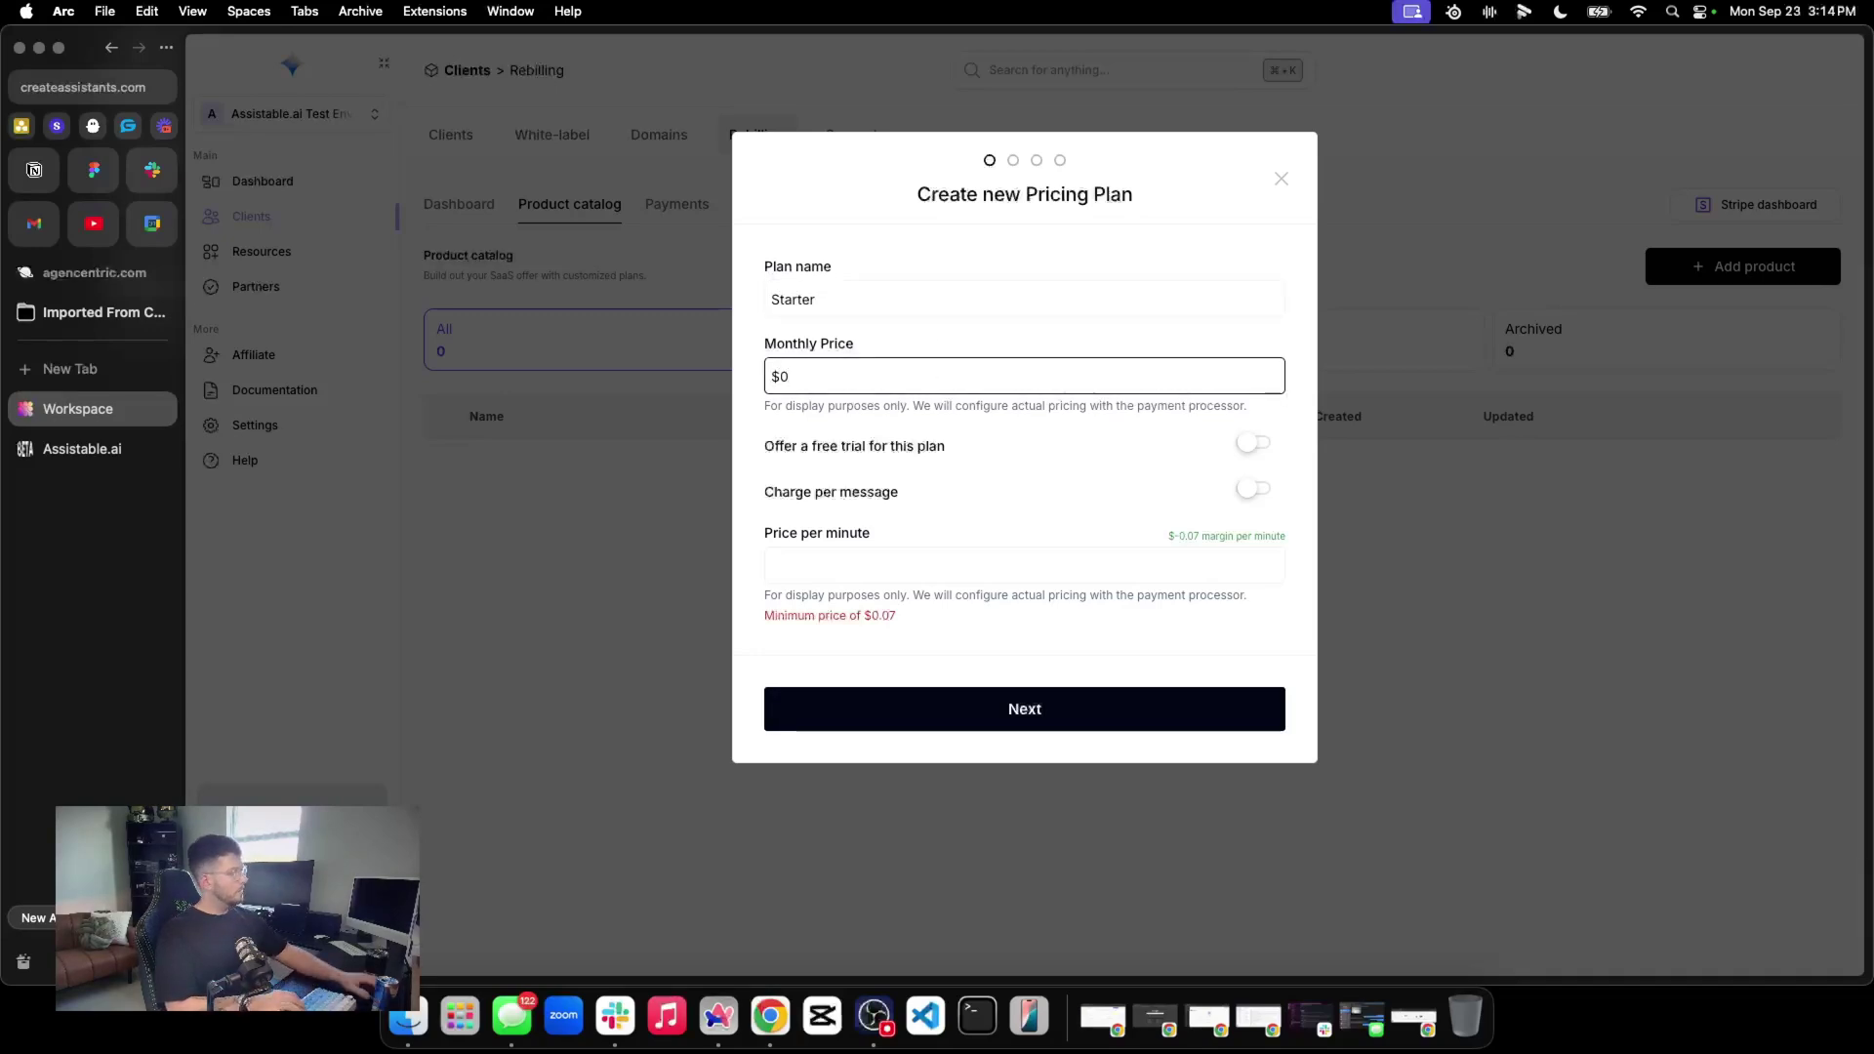
click(946, 444)
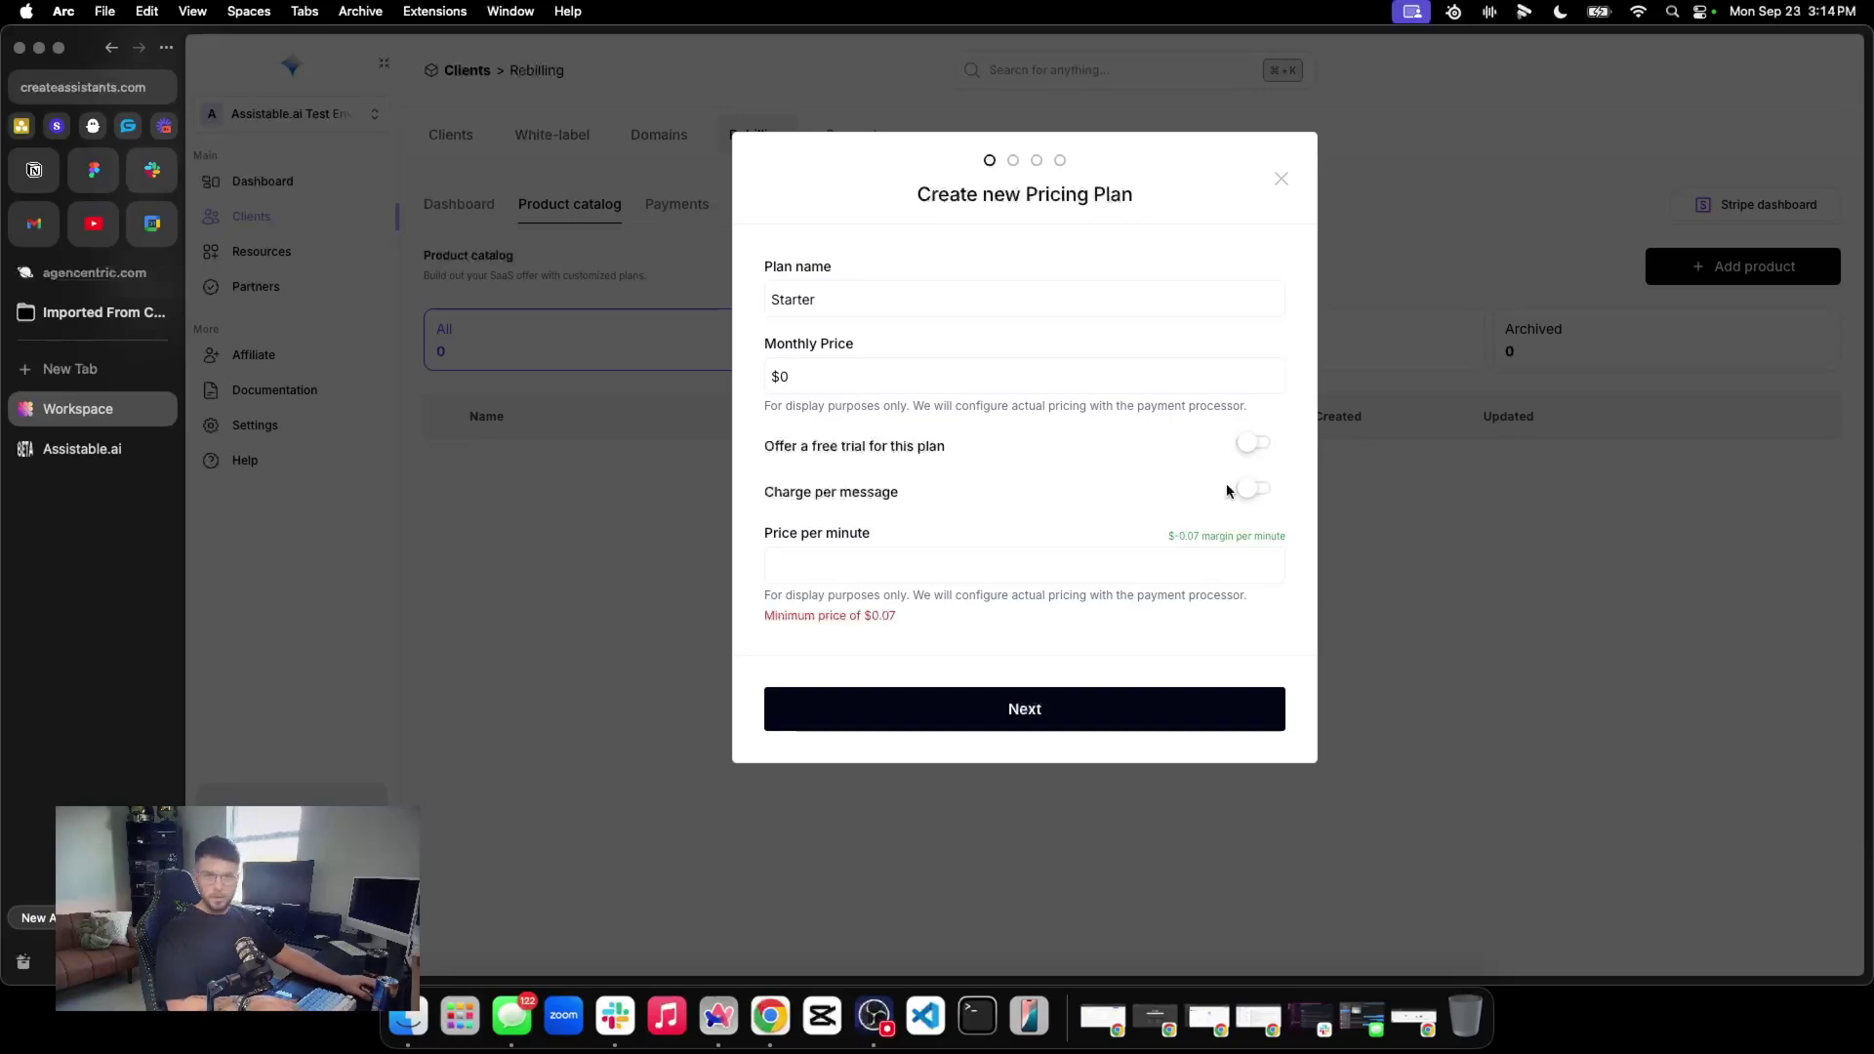
click(866, 563)
text($0.0)
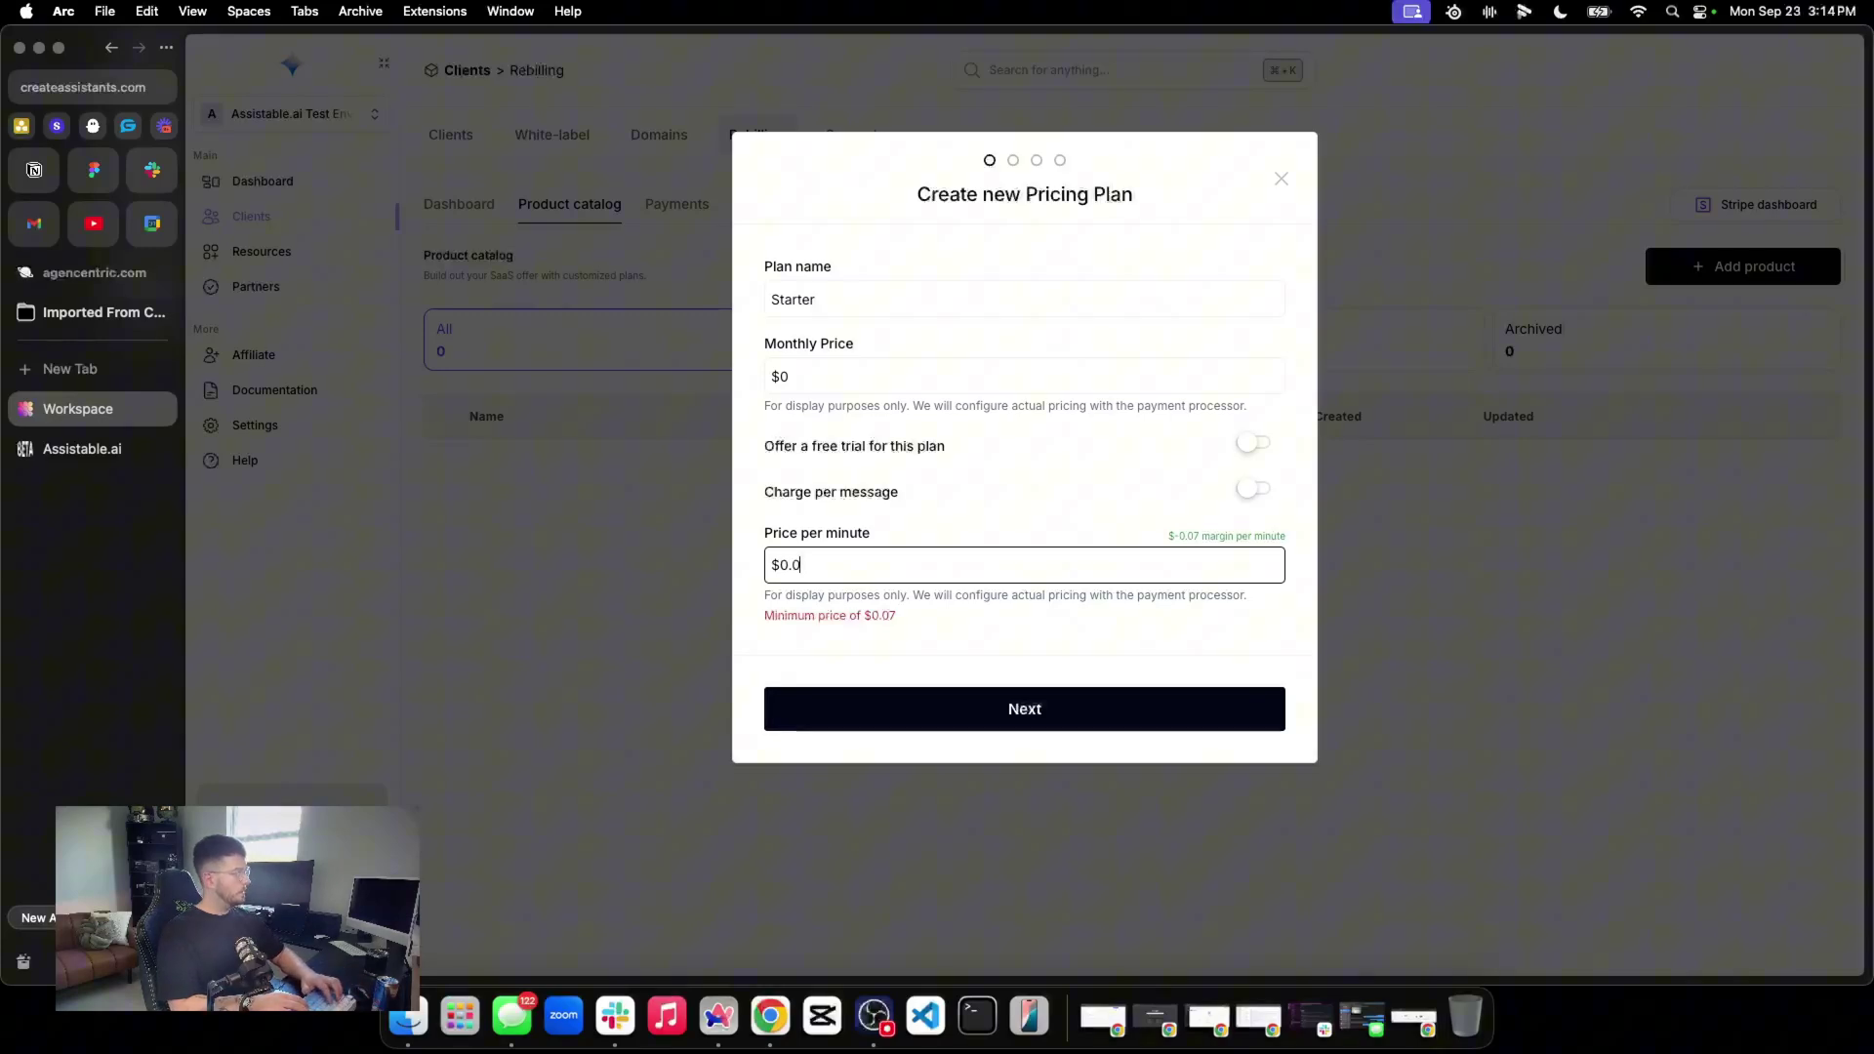
key(BackSpace)
text(20)
click(923, 500)
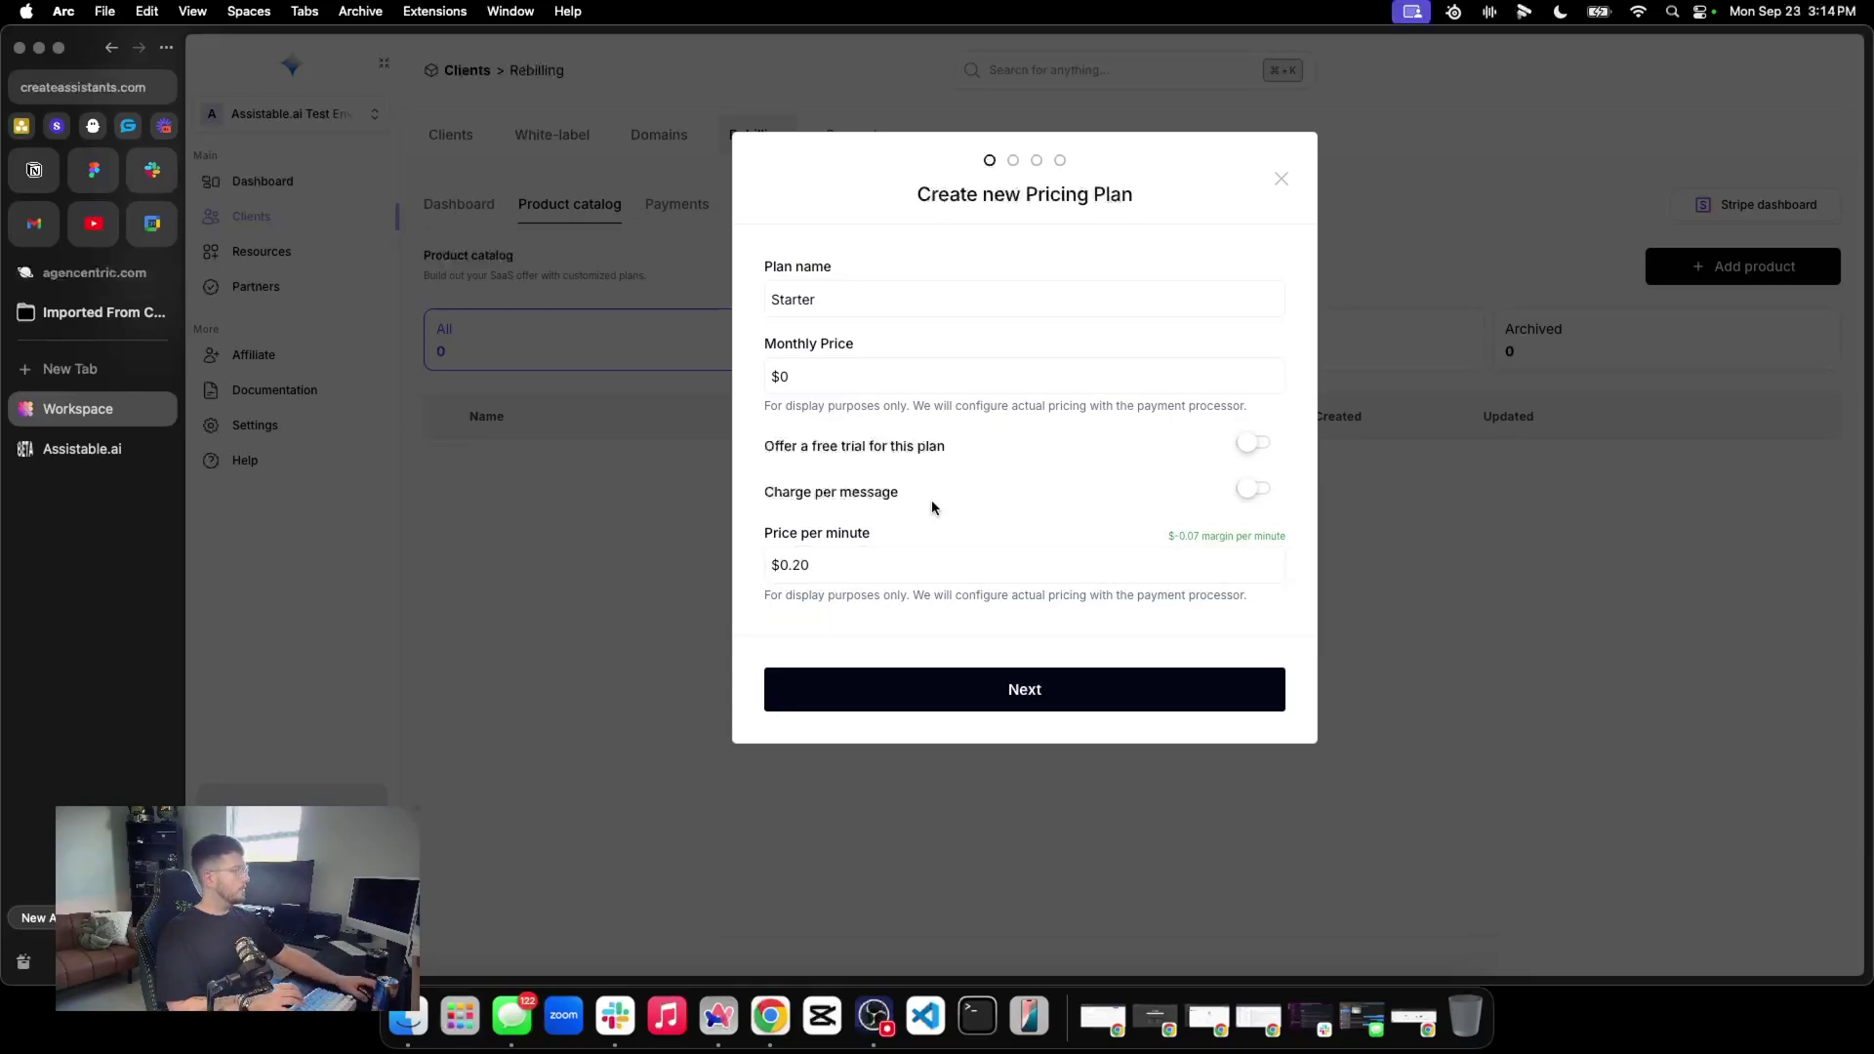
click(998, 683)
Step: On Plan Apps, leave Chat AI, Voice AI, Knowledge, Widgets, Performance and AI Tools enabled
click(778, 187)
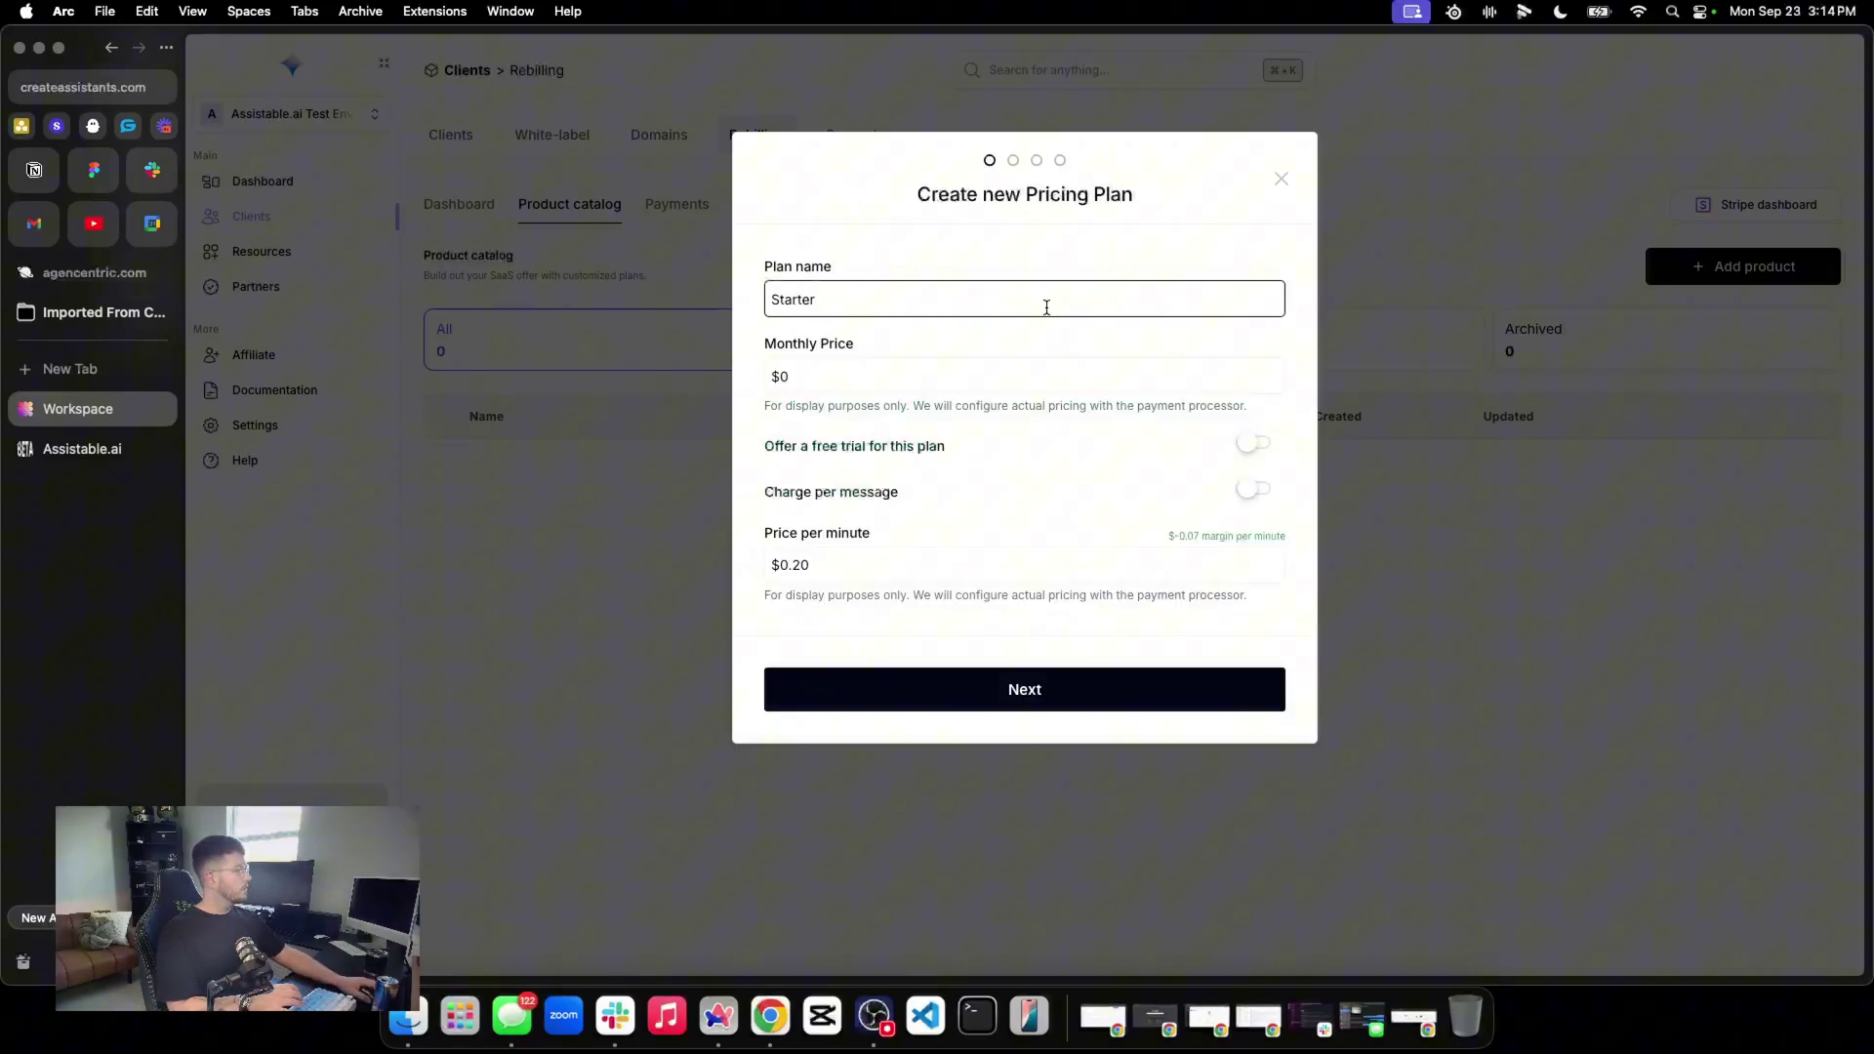
click(1002, 690)
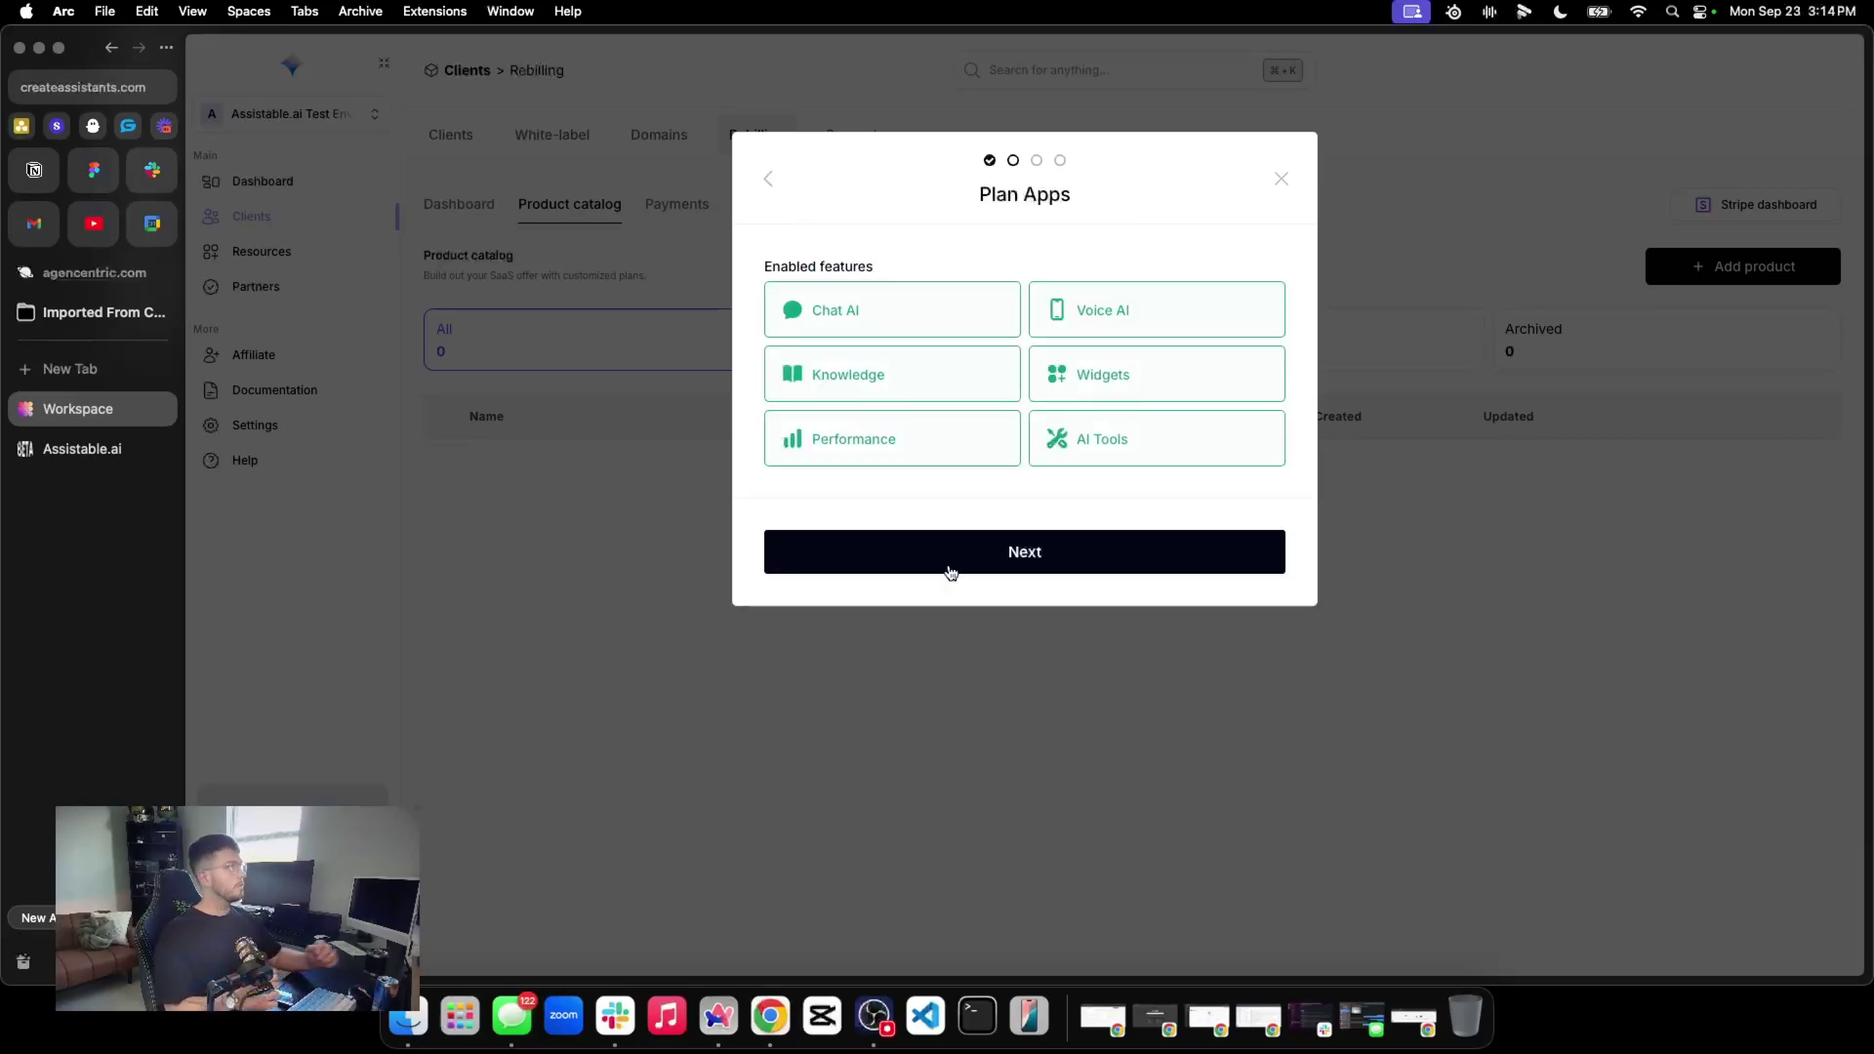
click(951, 309)
click(910, 302)
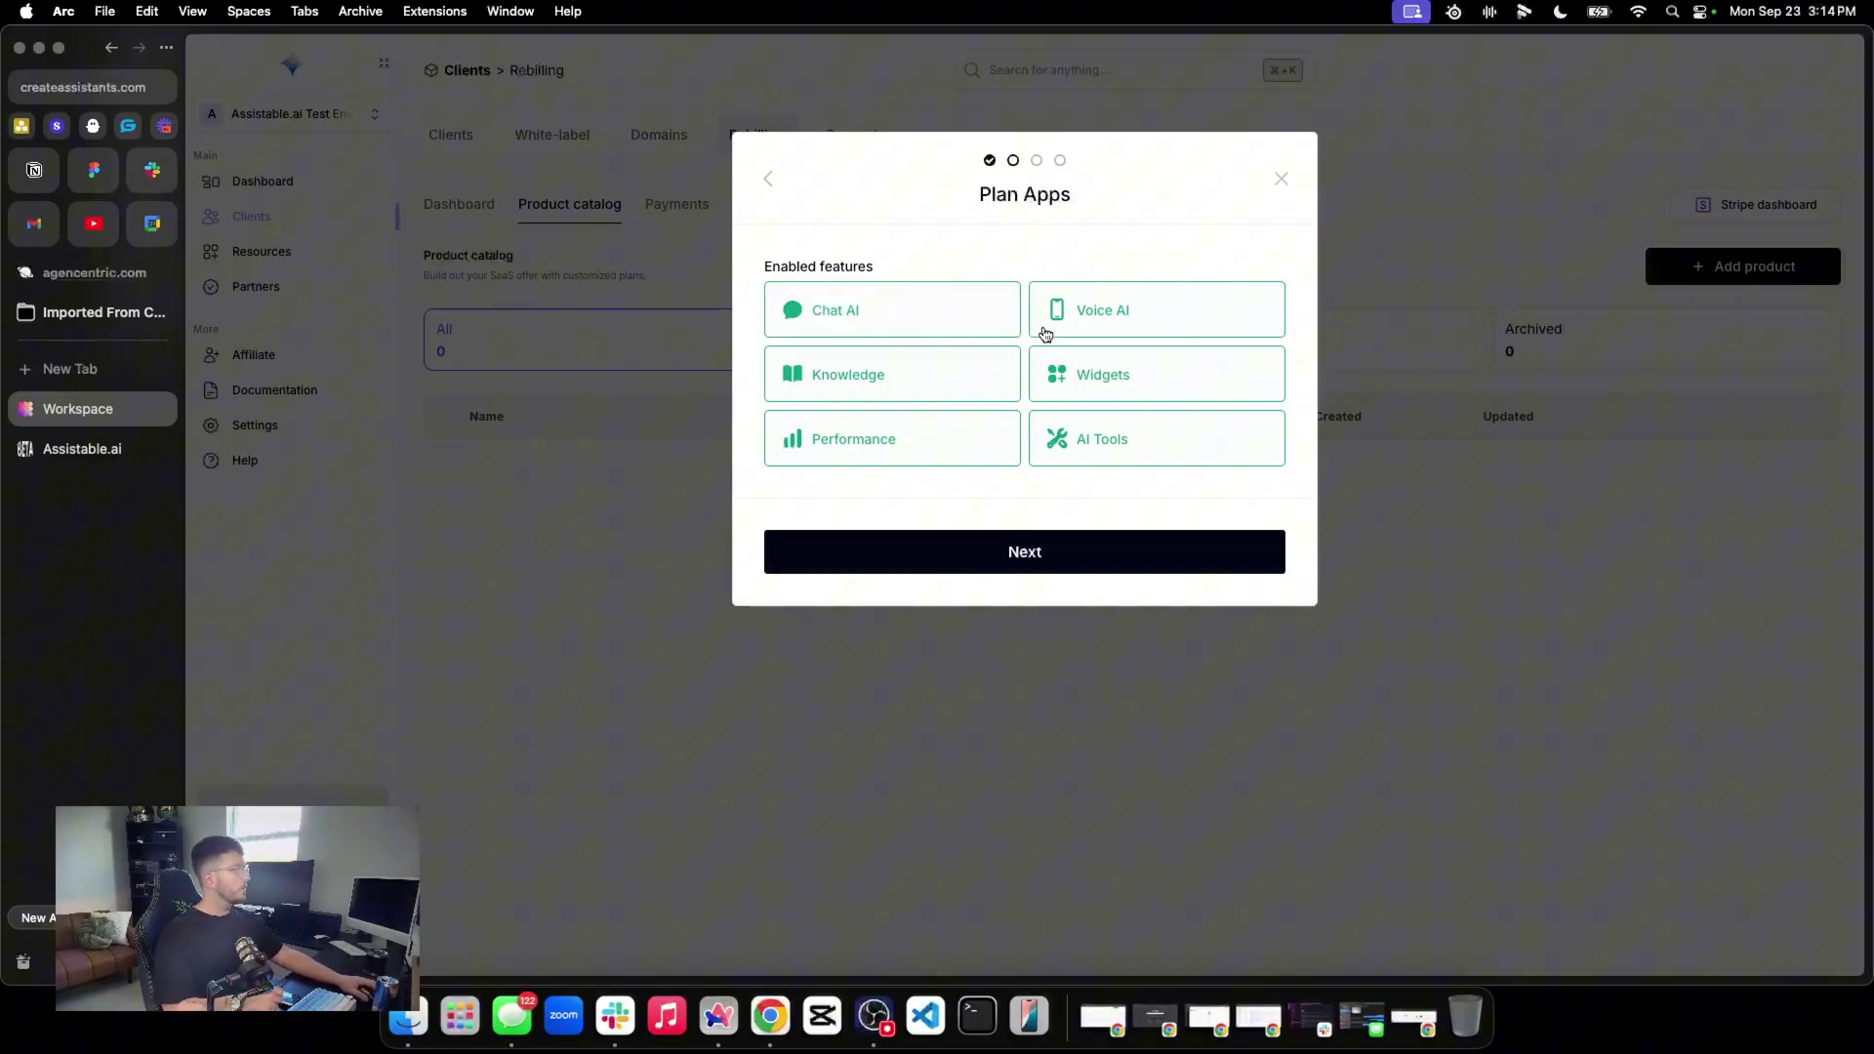
click(930, 432)
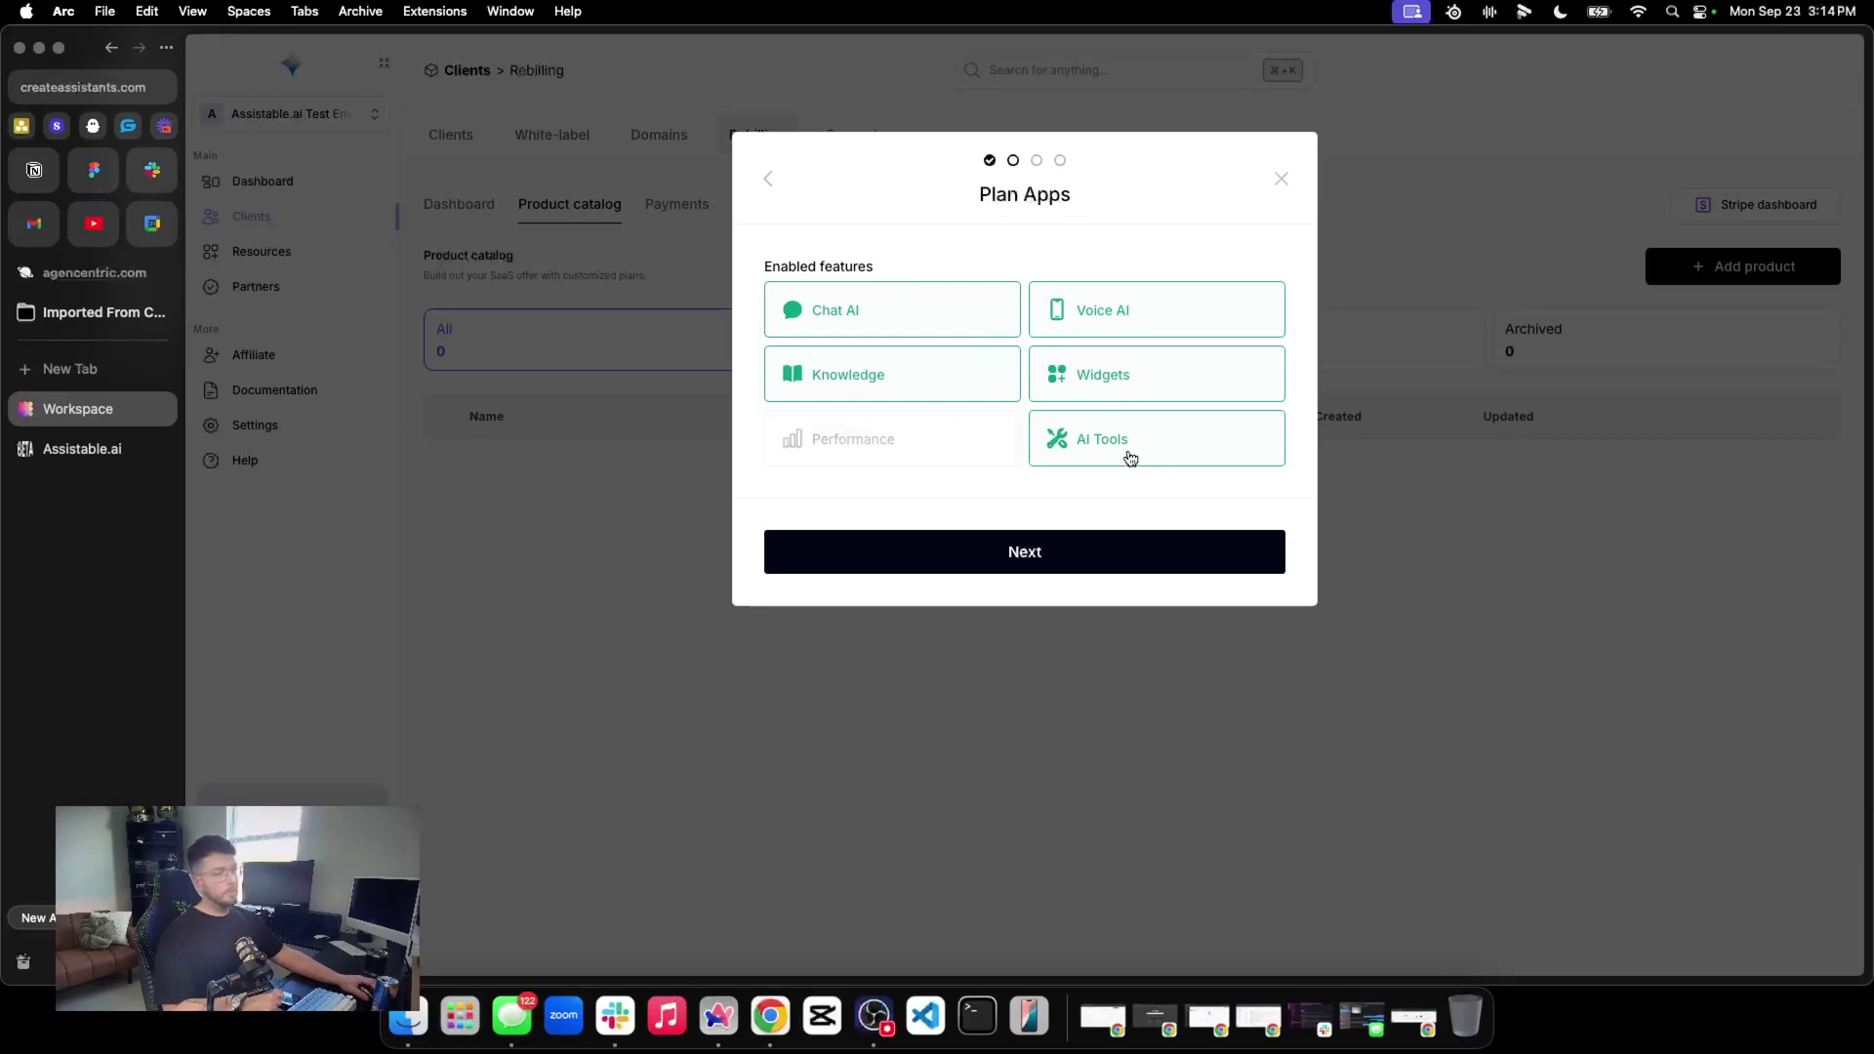
click(1171, 385)
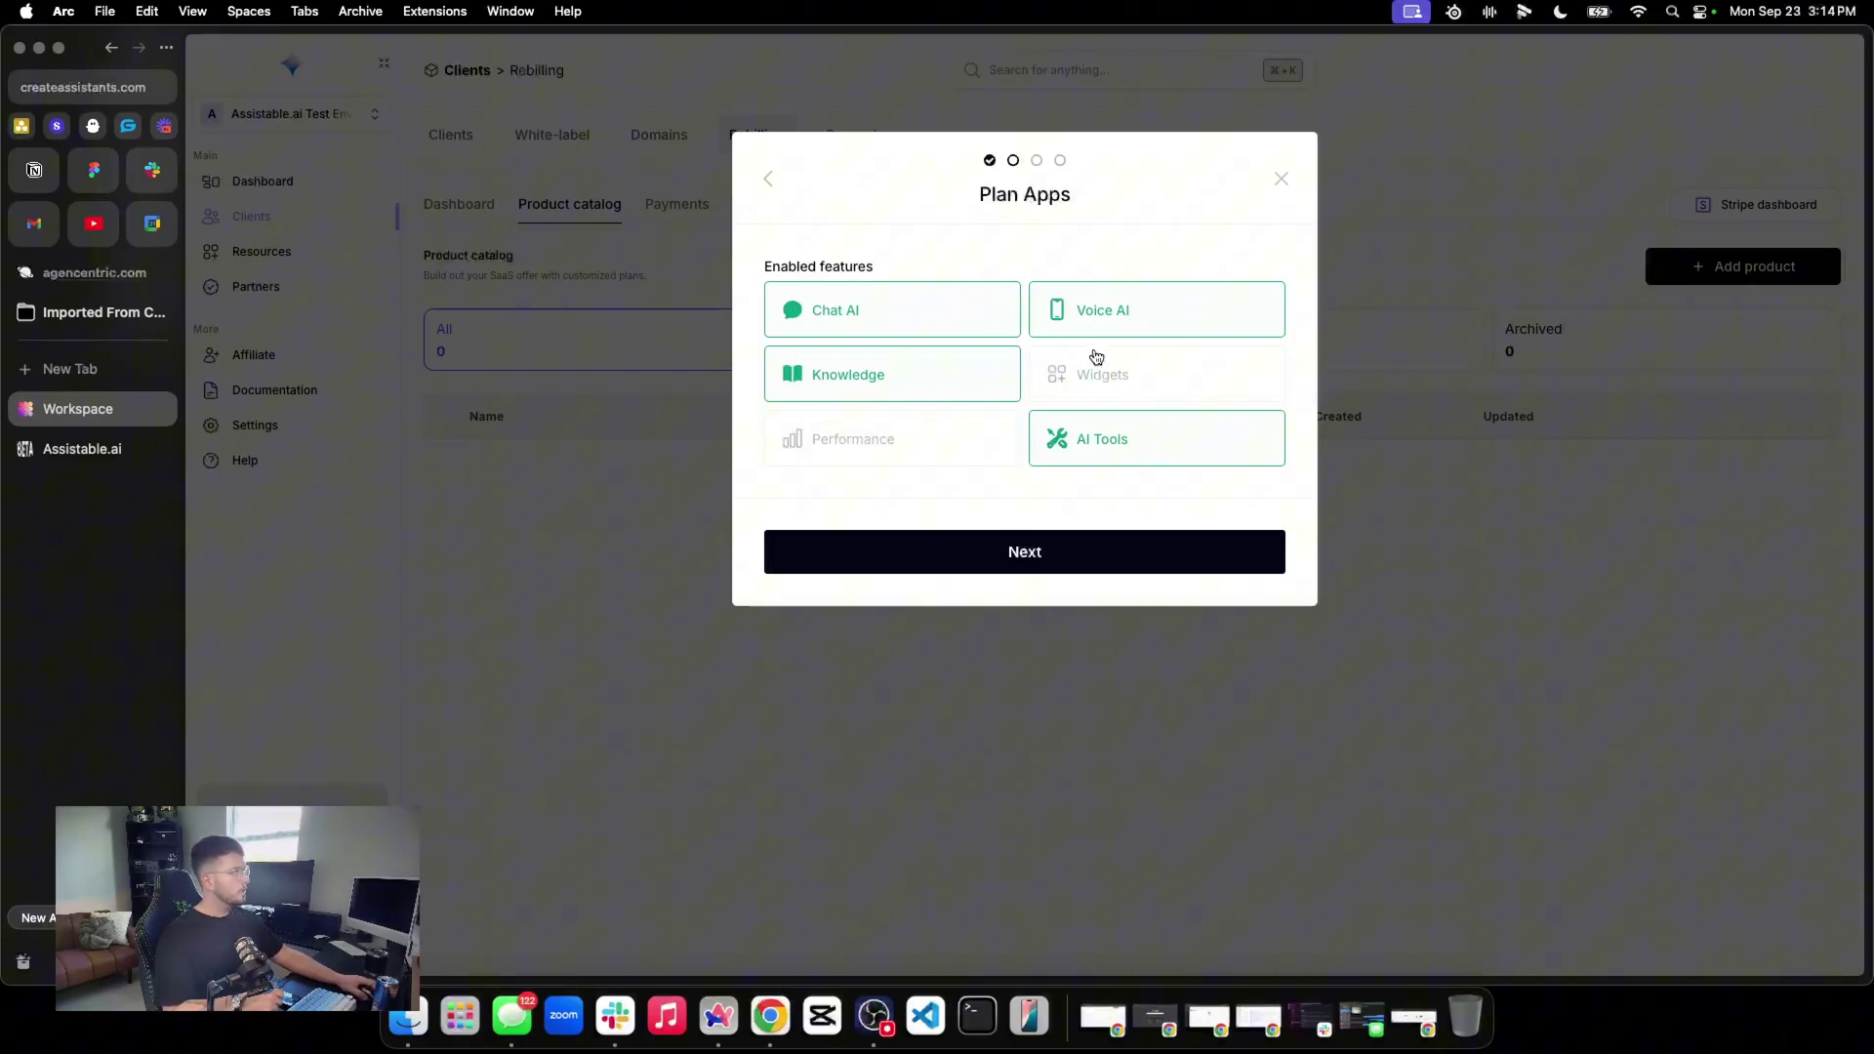
click(1106, 330)
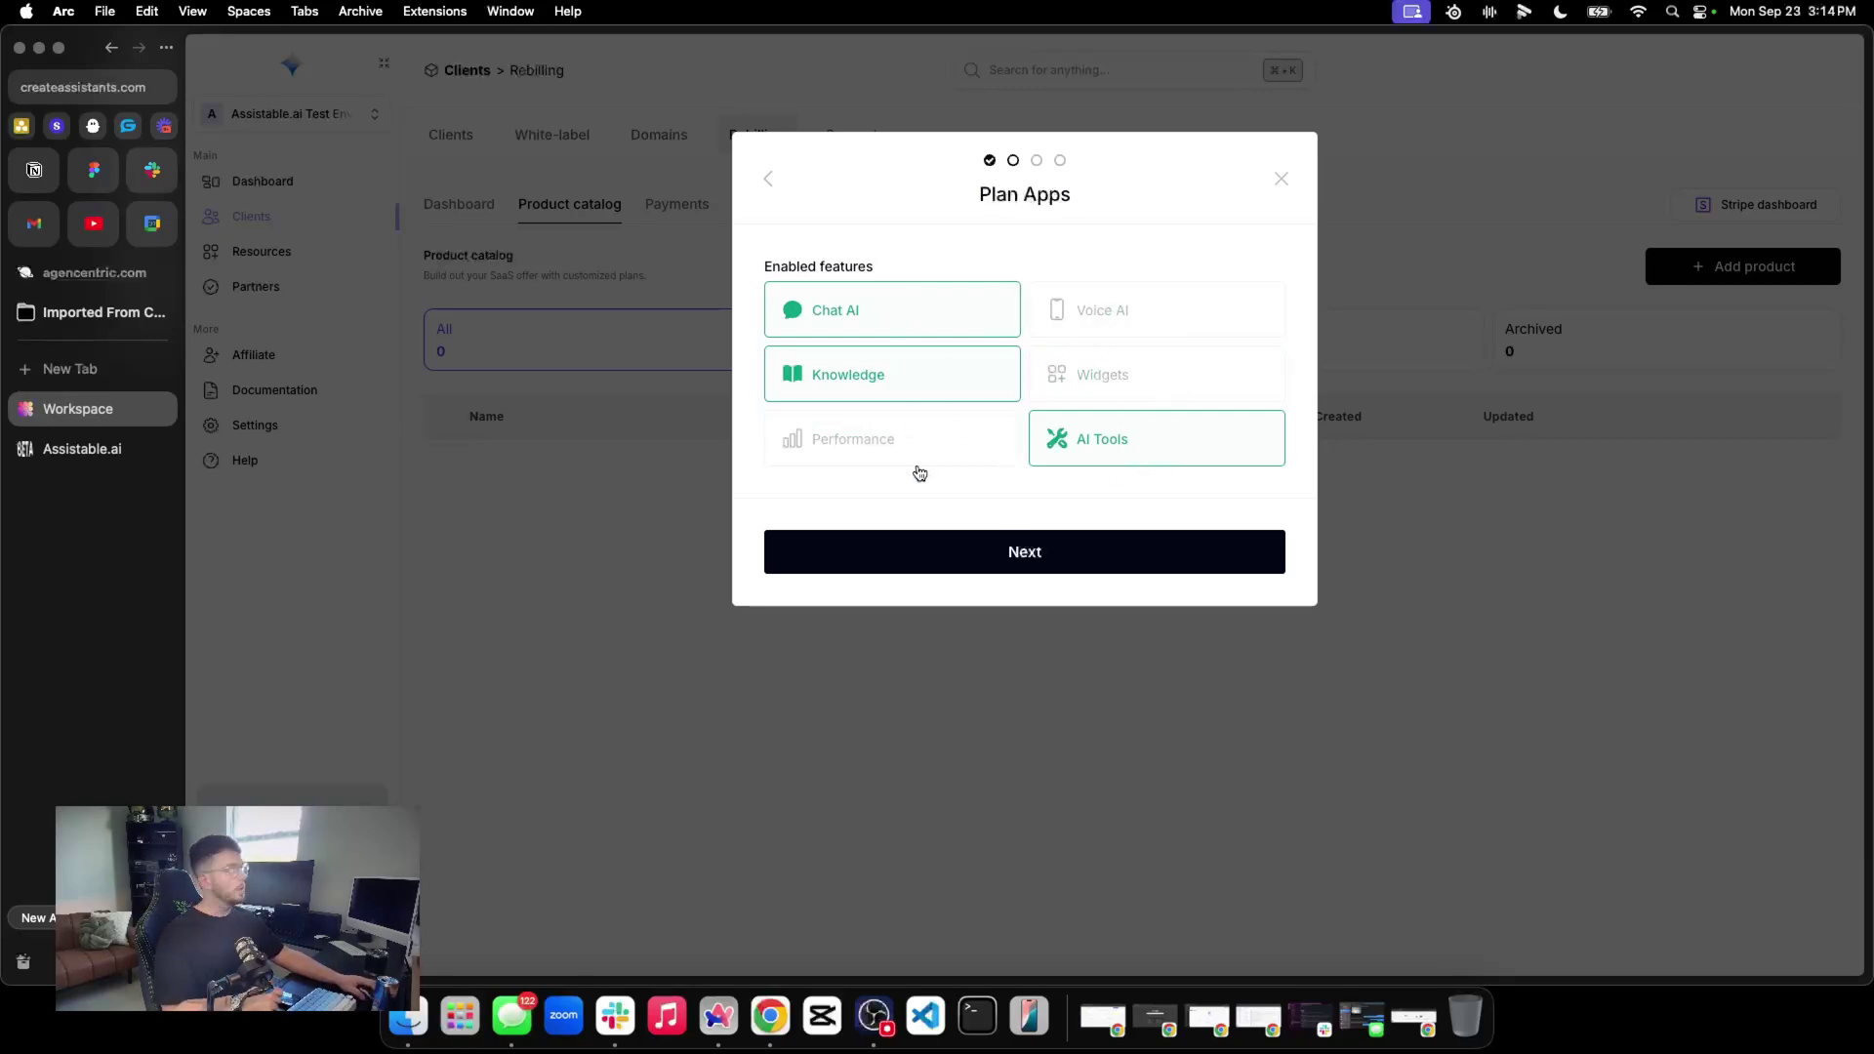
click(929, 444)
click(1090, 389)
click(1094, 334)
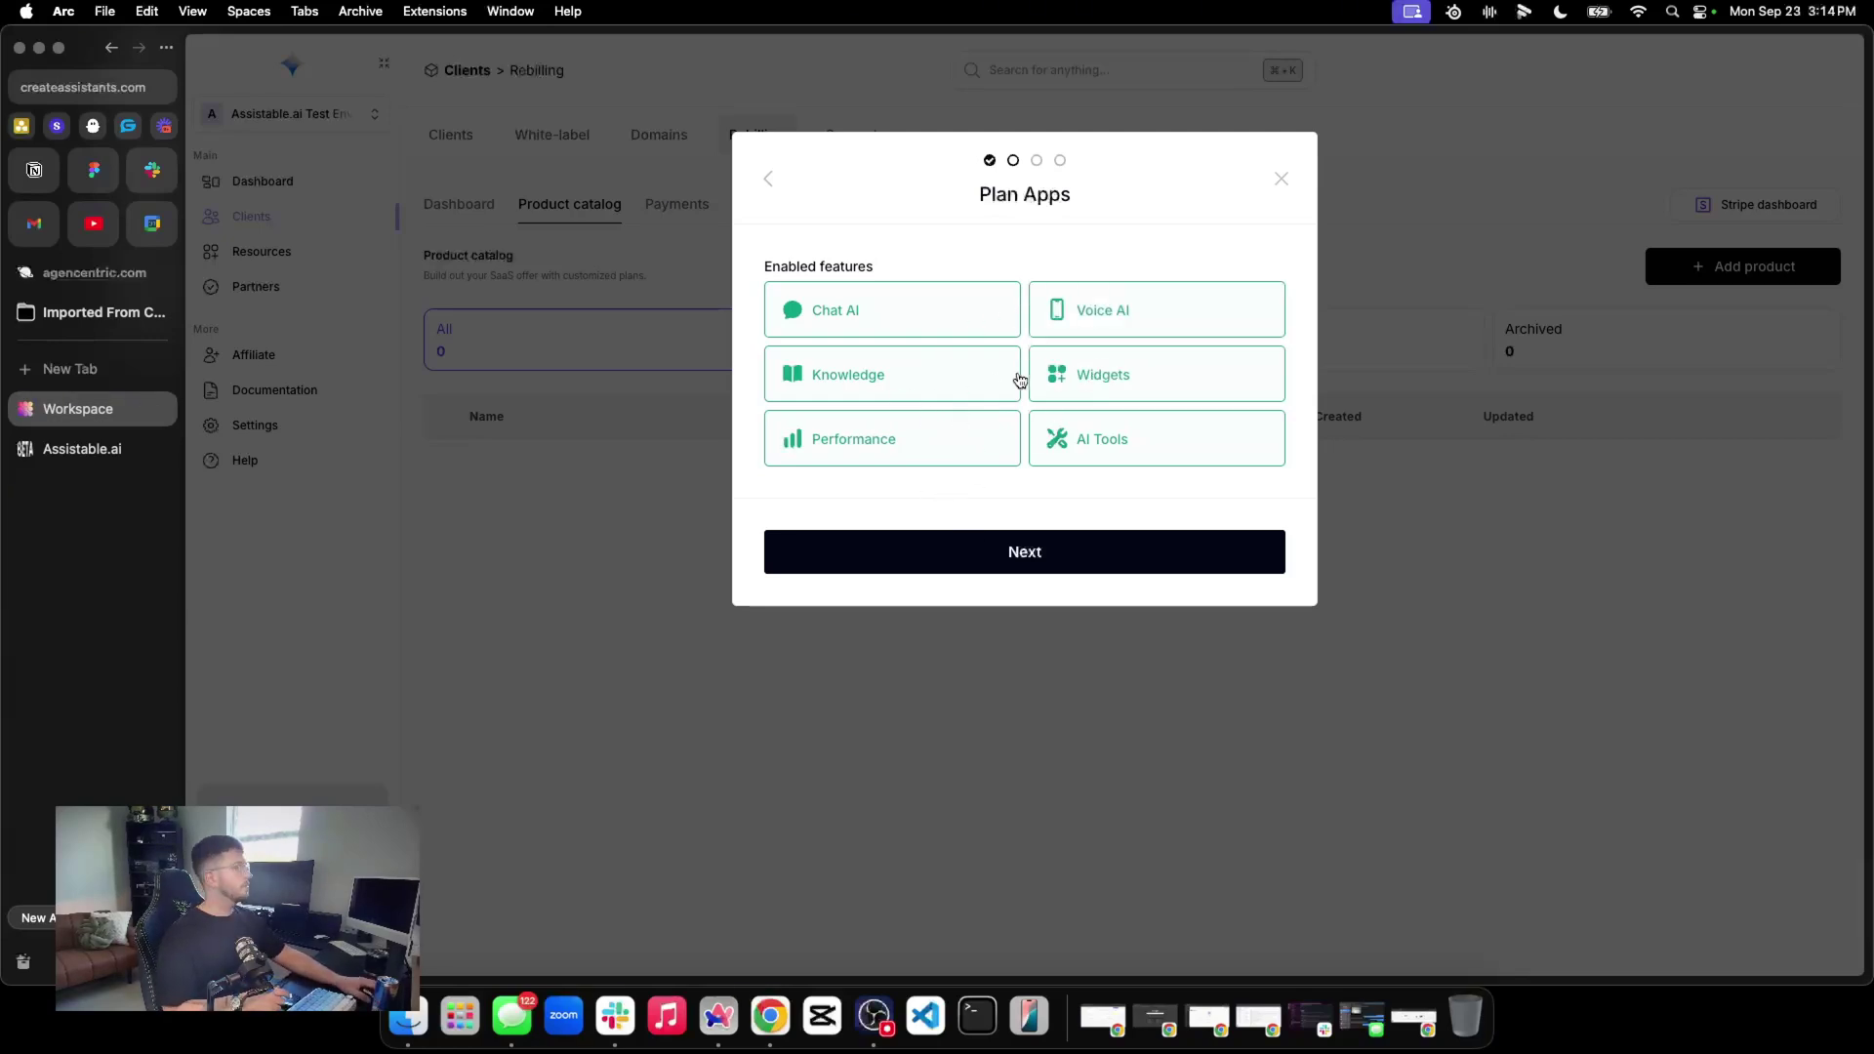
Step: Set Starter's limits to 5 assistants, 500 messages and 17 calling minutes
click(1038, 553)
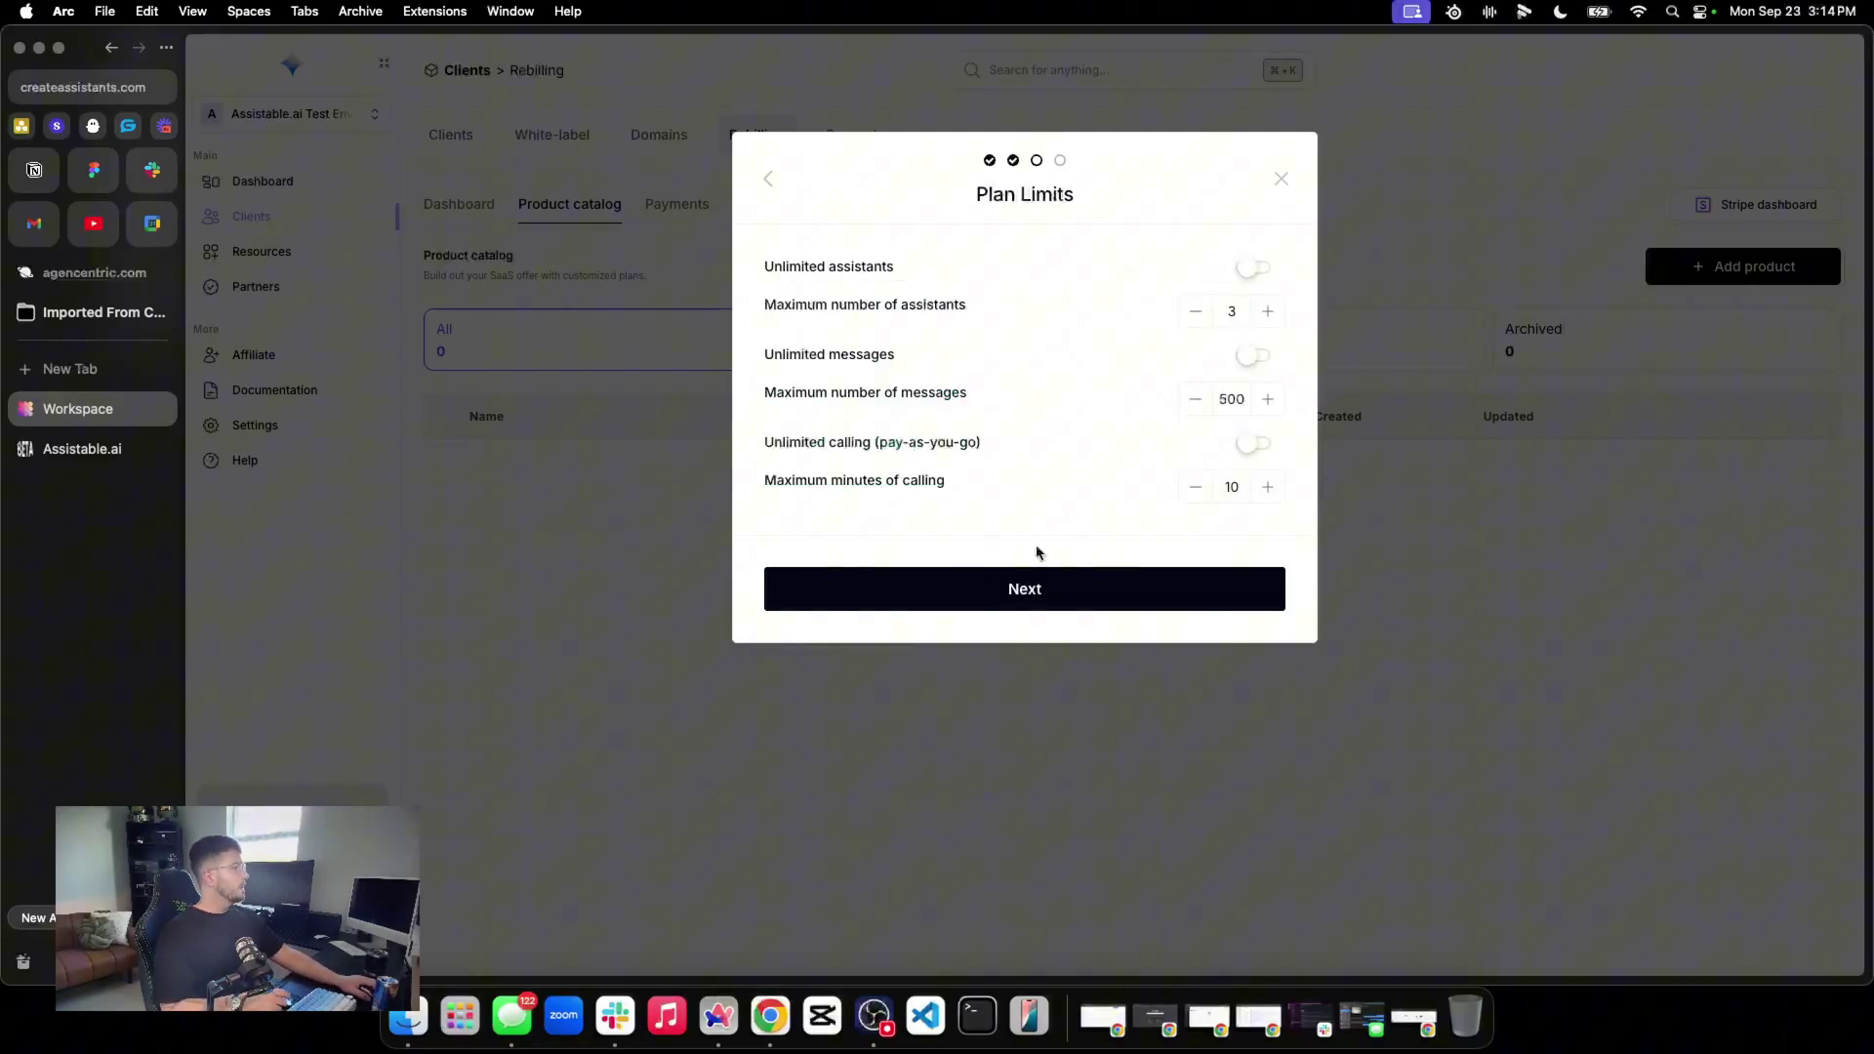
double_click(1267, 311)
click(1252, 267)
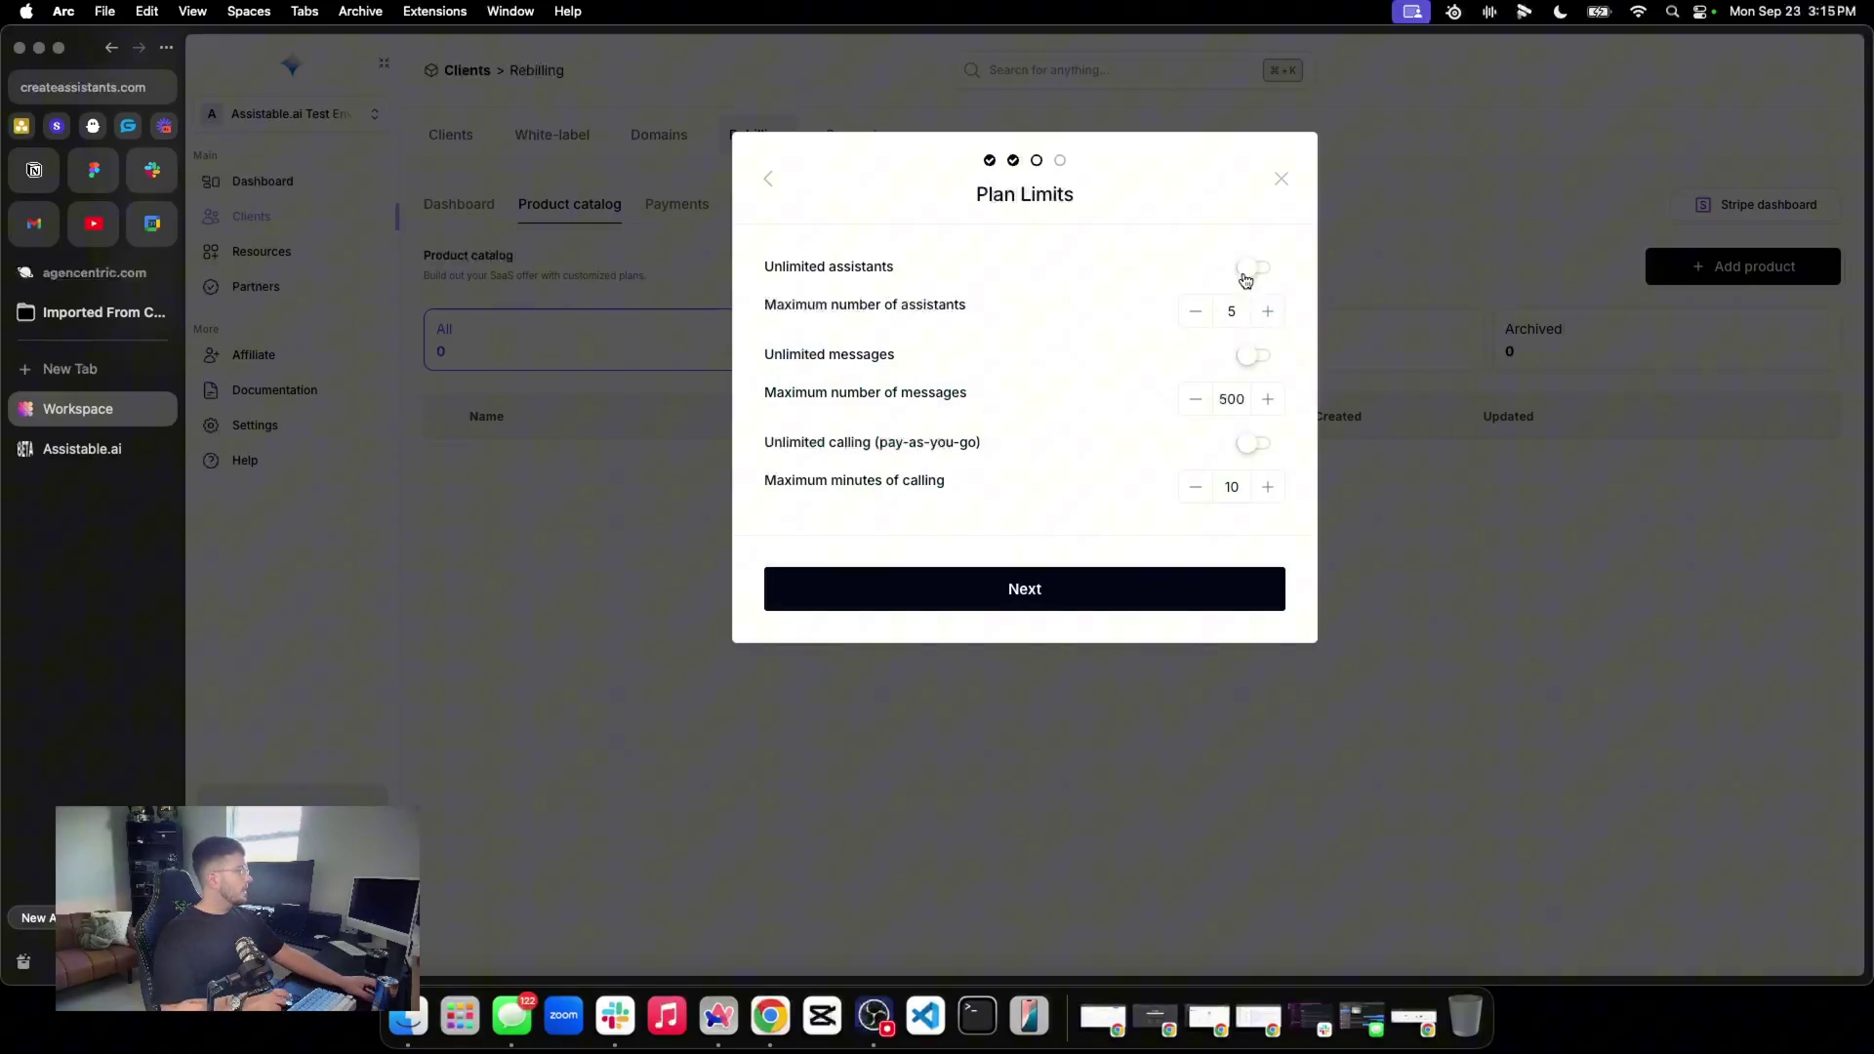
click(1252, 267)
click(1259, 355)
click(1259, 356)
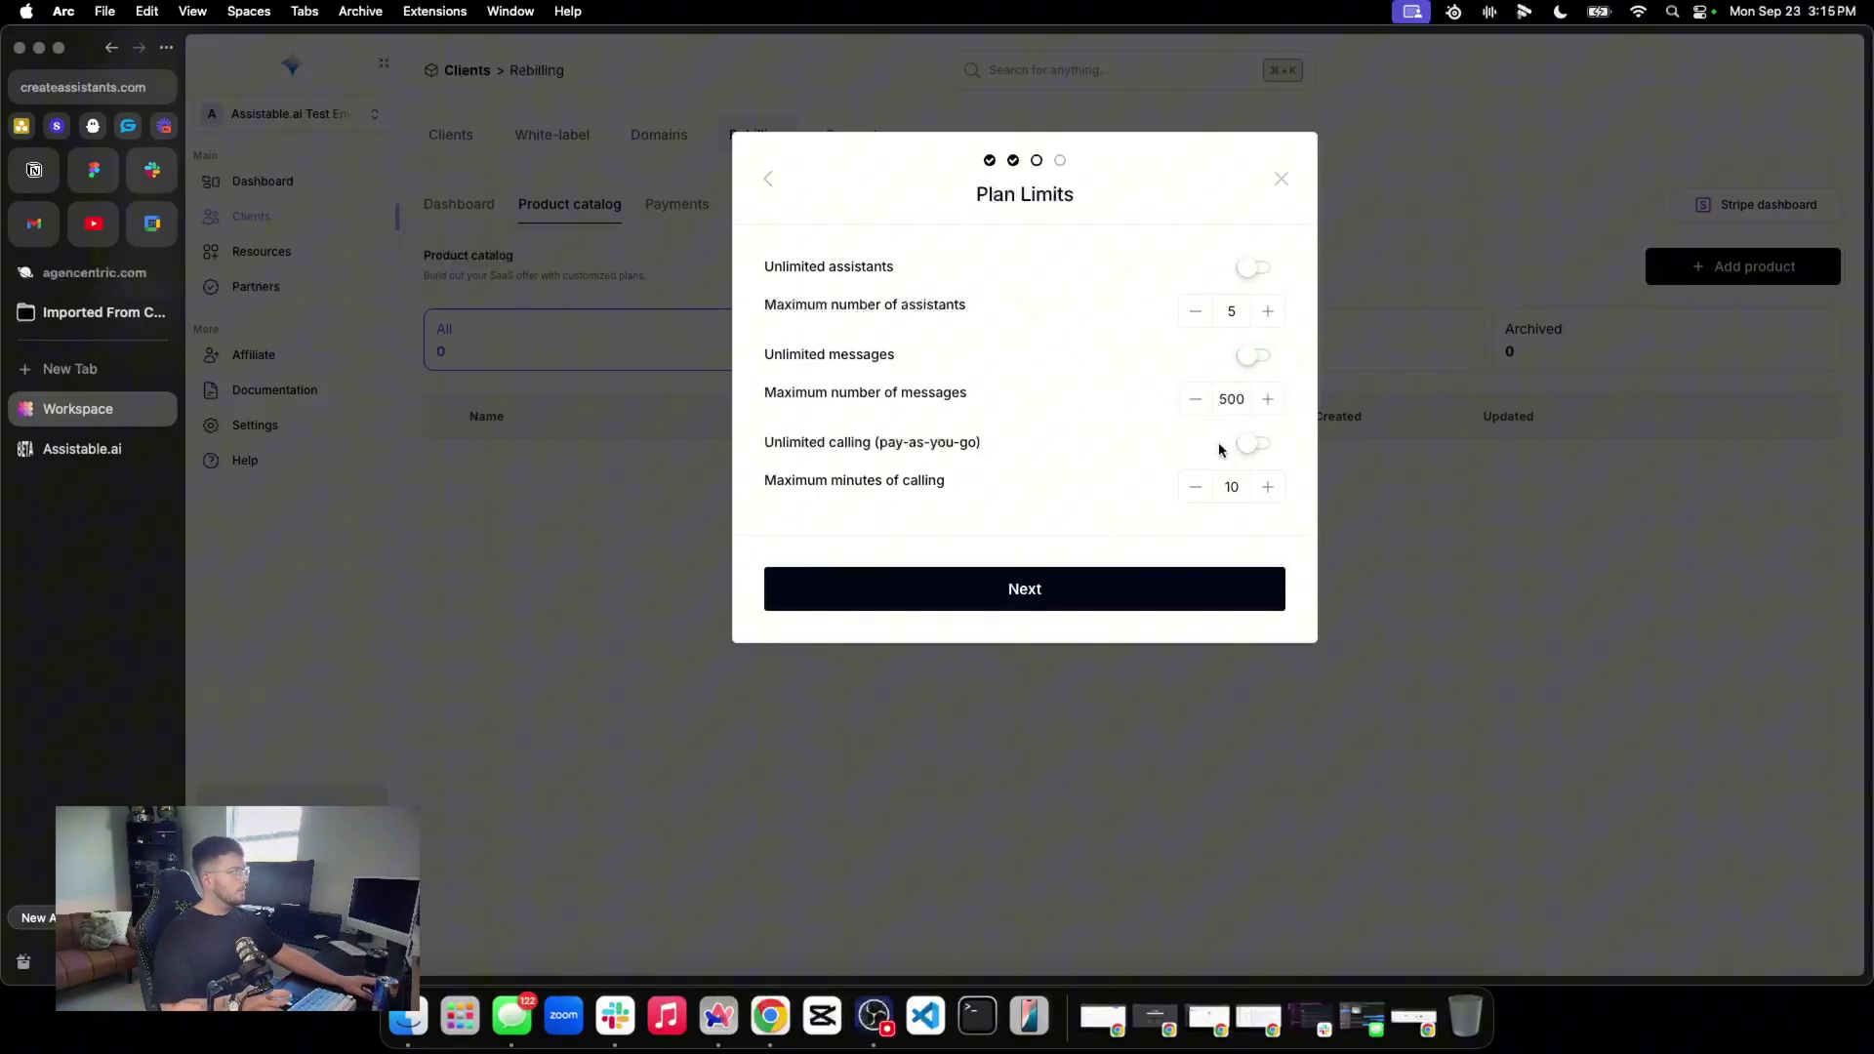
triple_click(1266, 487)
double_click(1267, 487)
click(1251, 443)
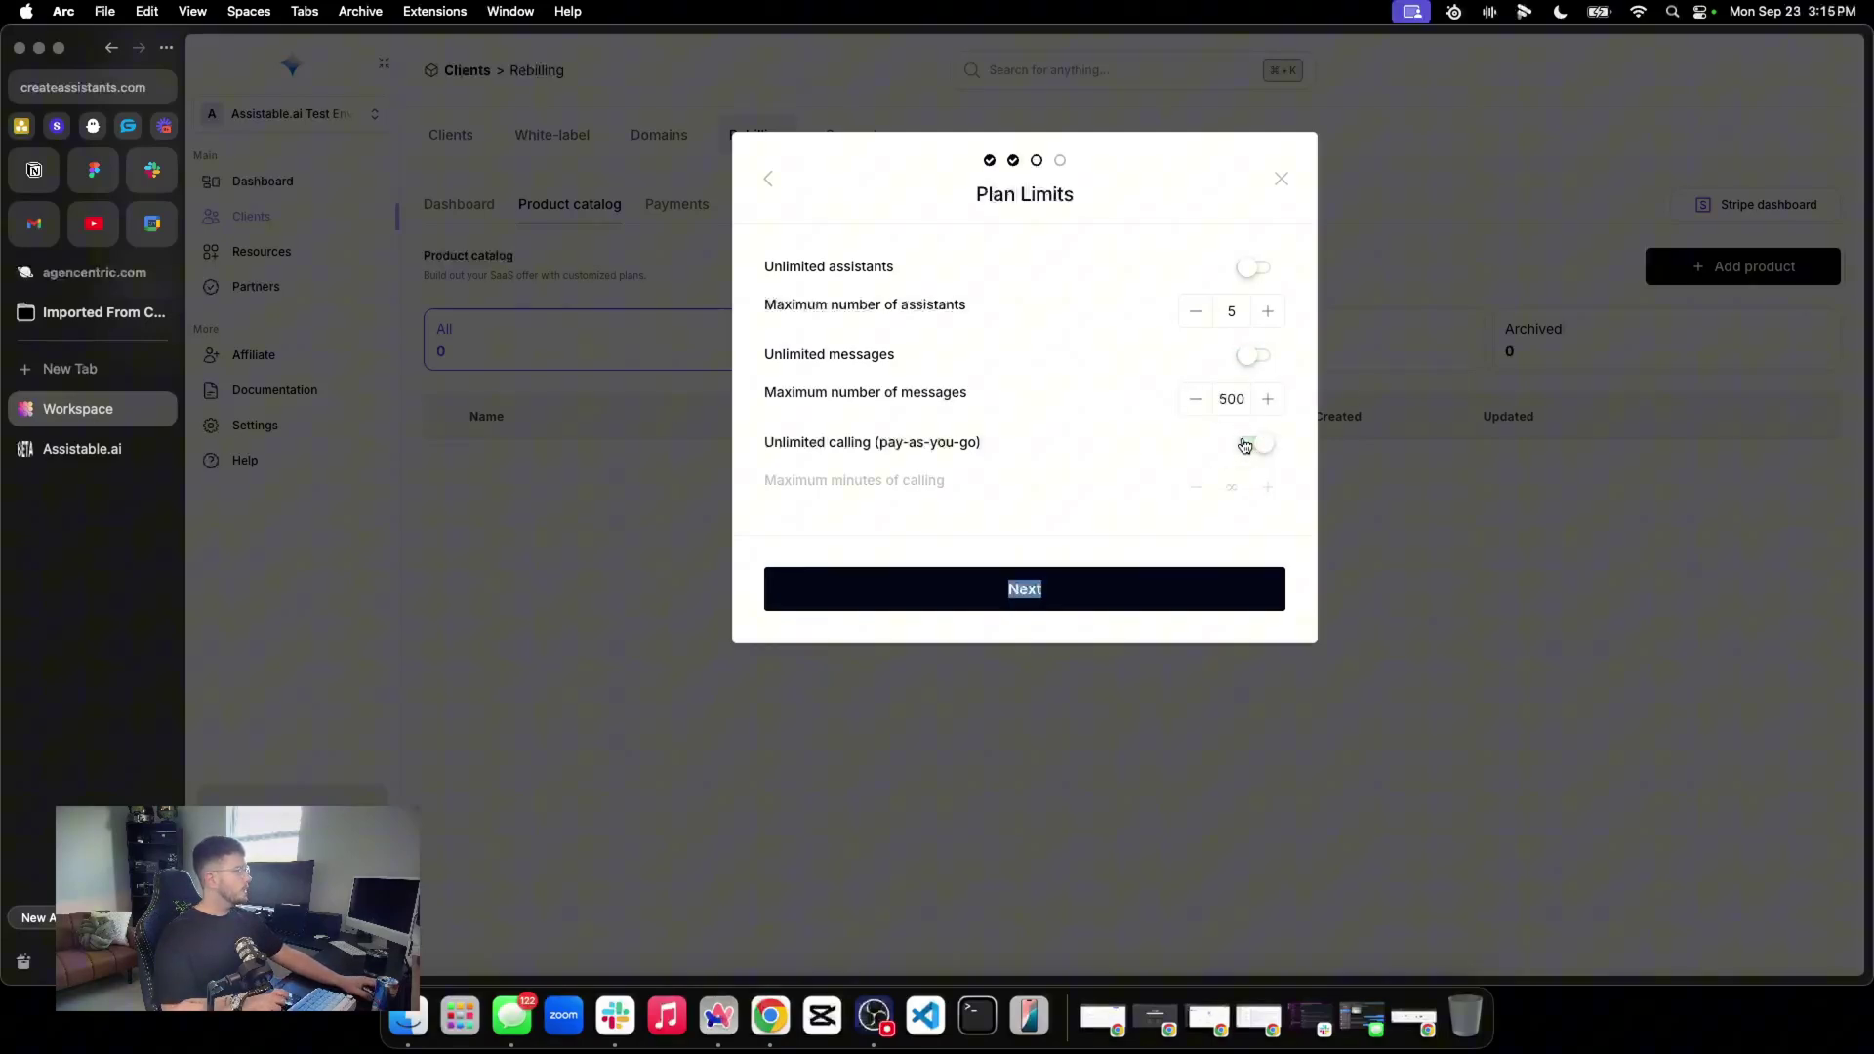
click(1251, 443)
click(1256, 447)
Step: Create the Starter plan and glance at the rebilling dashboard before returning to the catalog
click(994, 603)
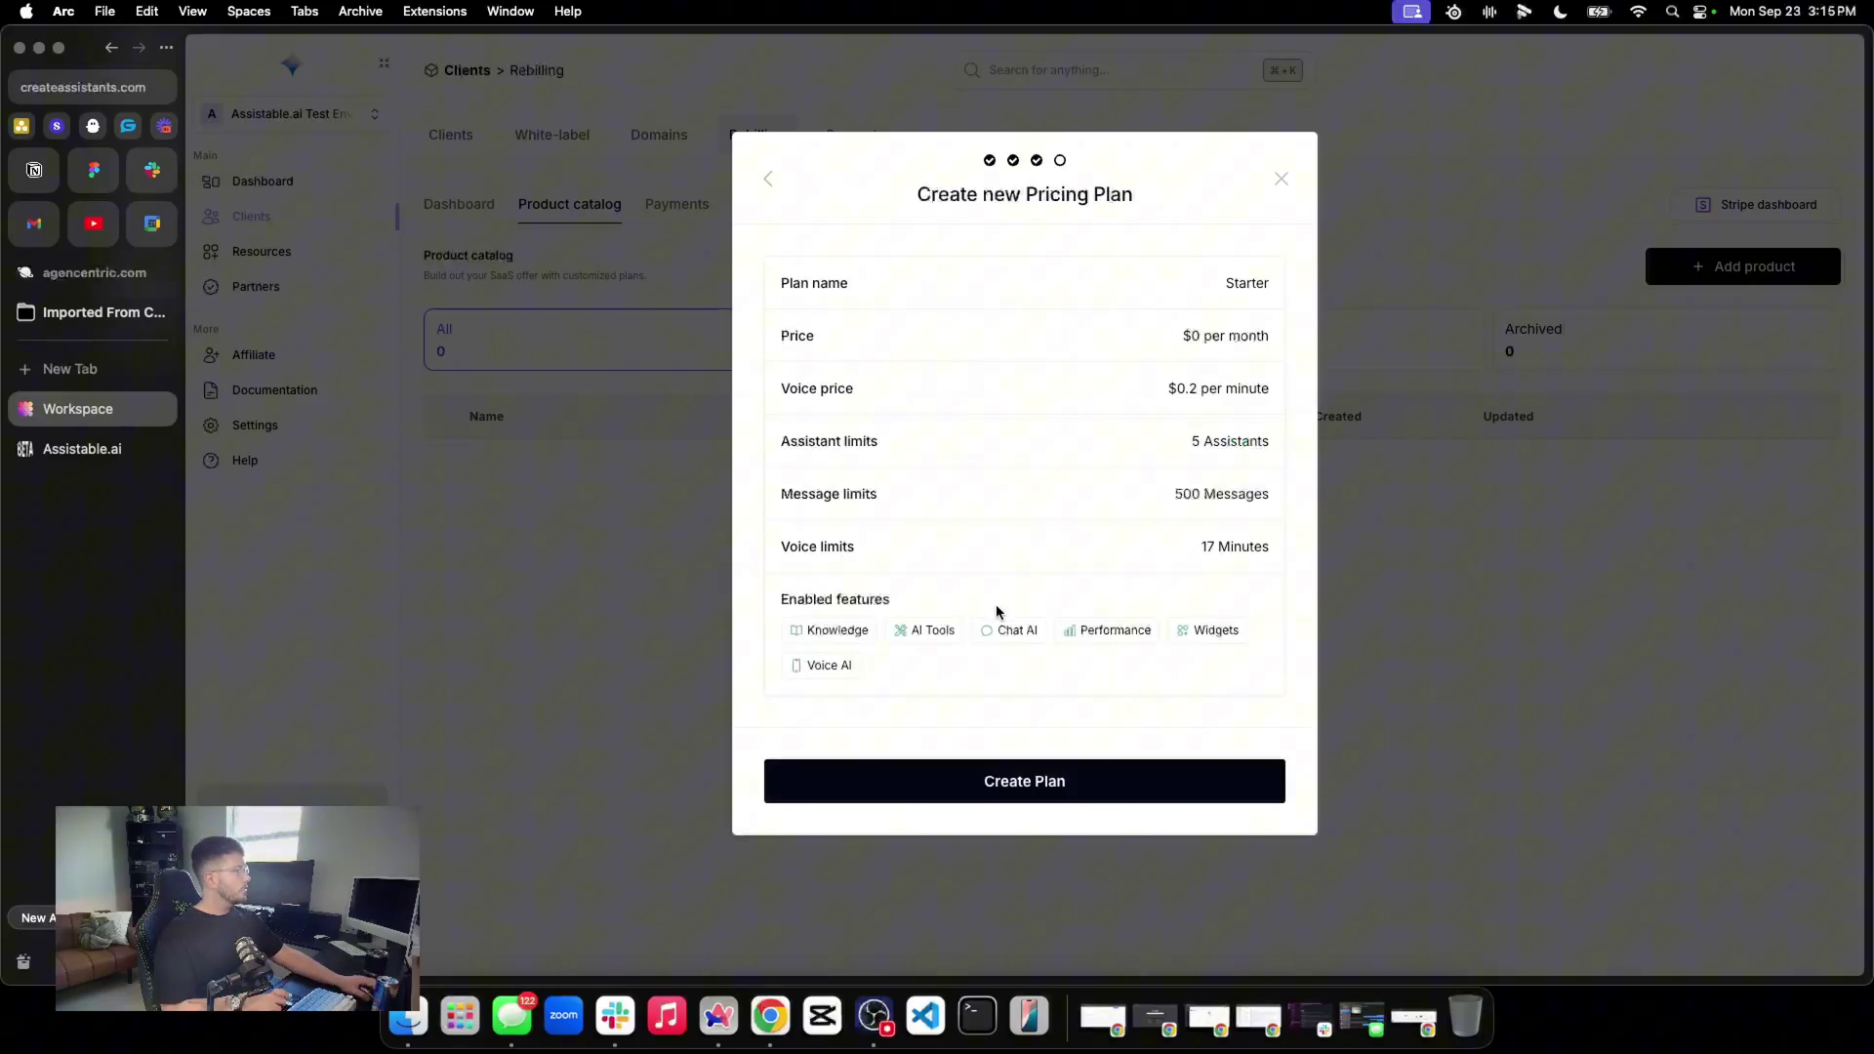
drag(790, 246, 958, 554)
click(958, 554)
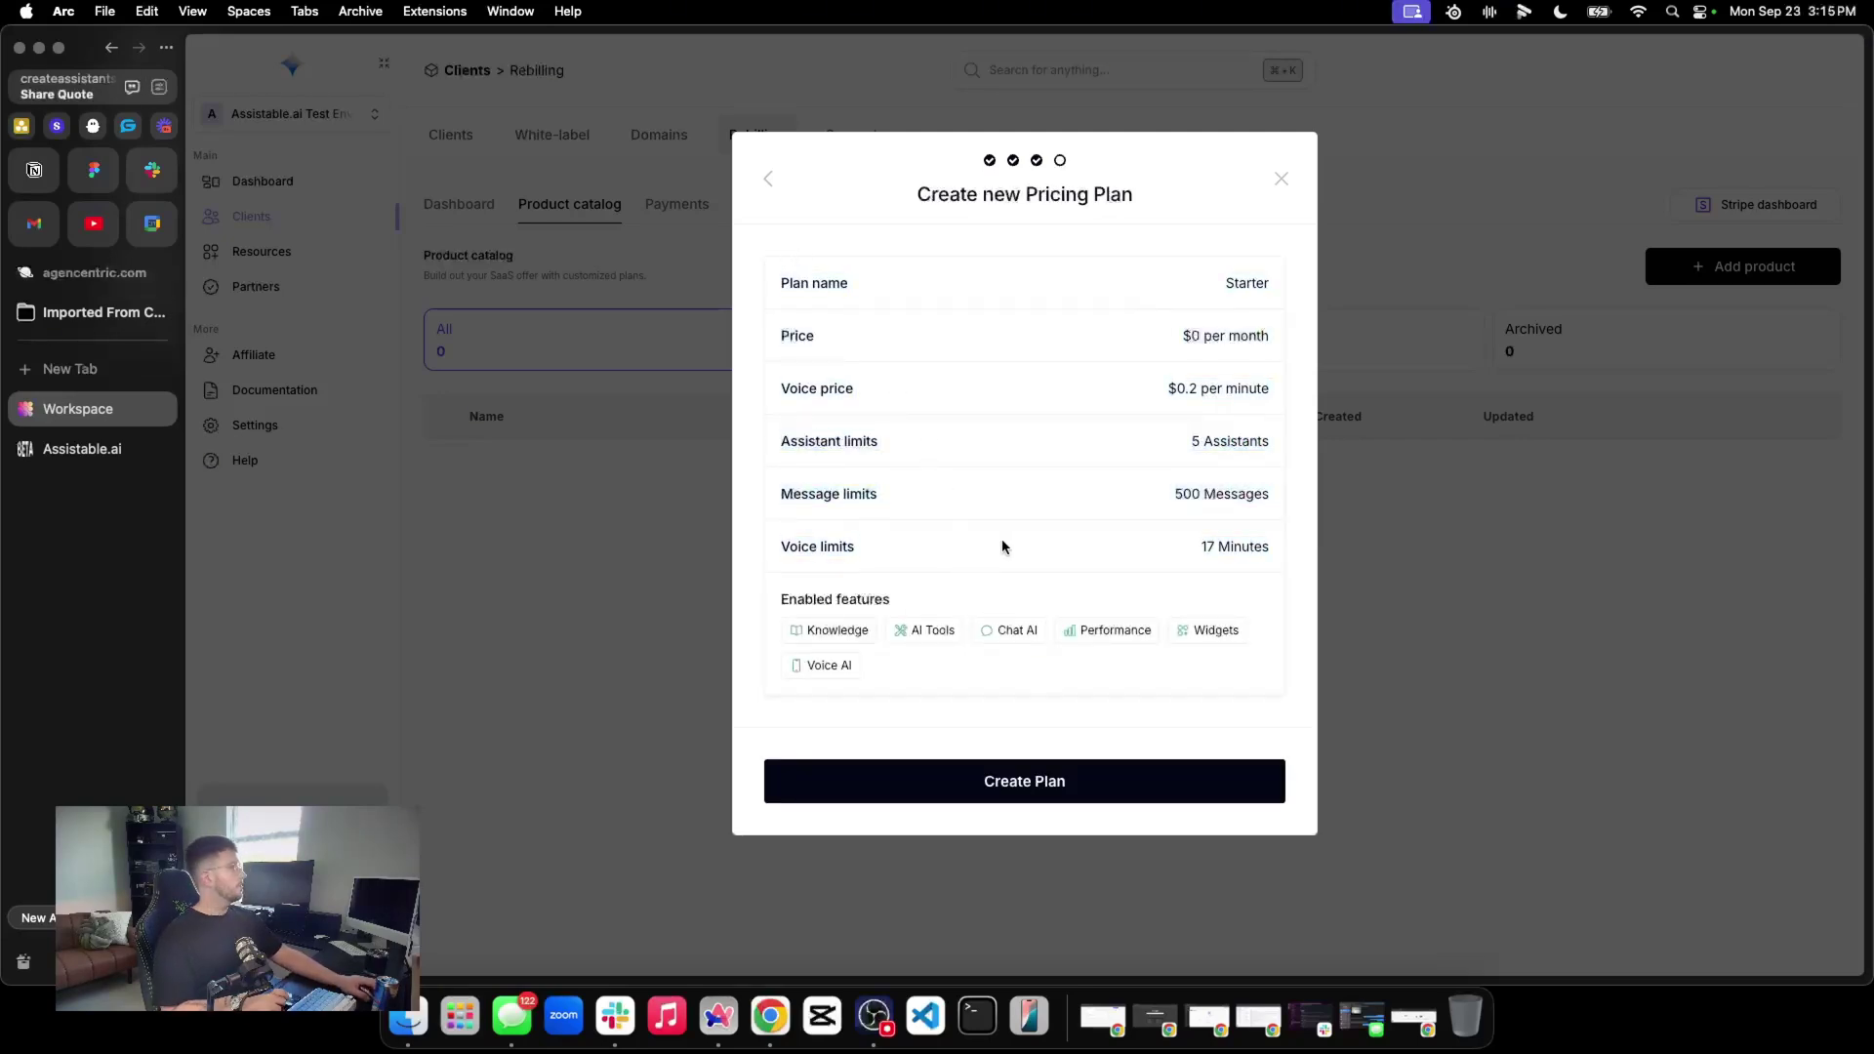
click(1095, 781)
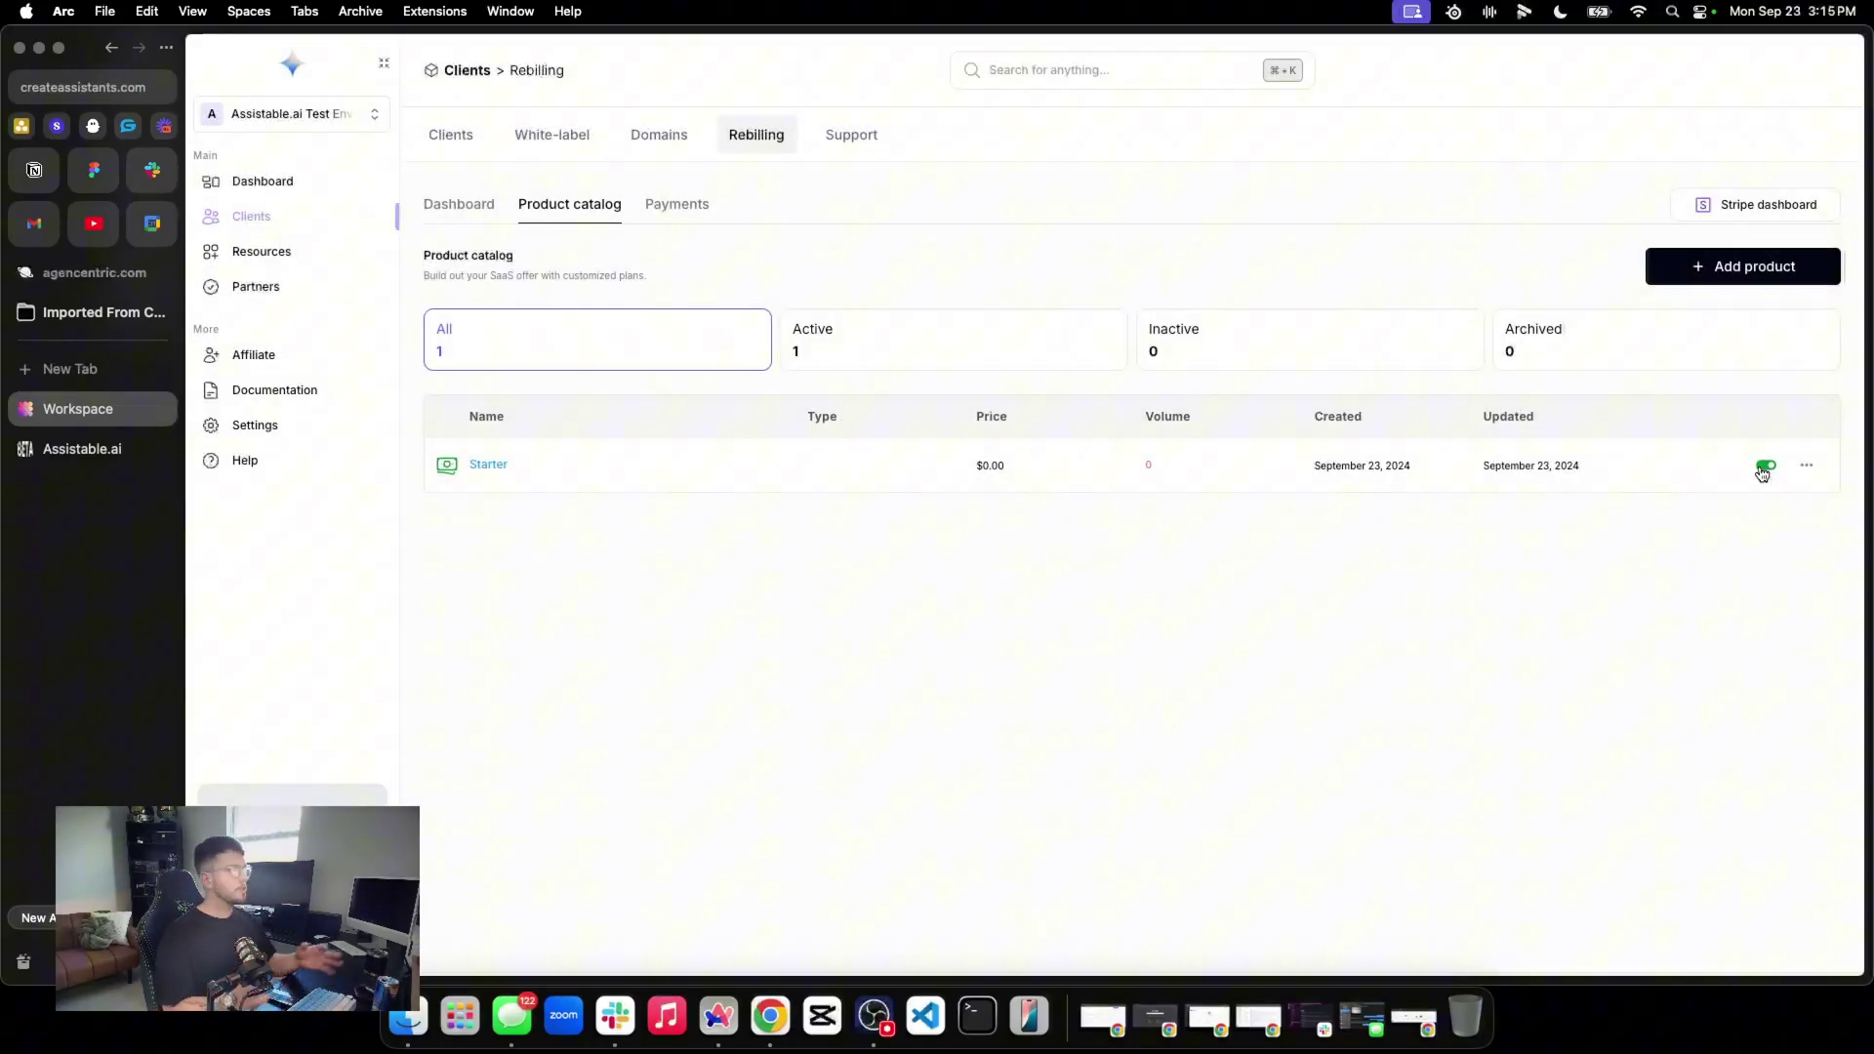
click(459, 204)
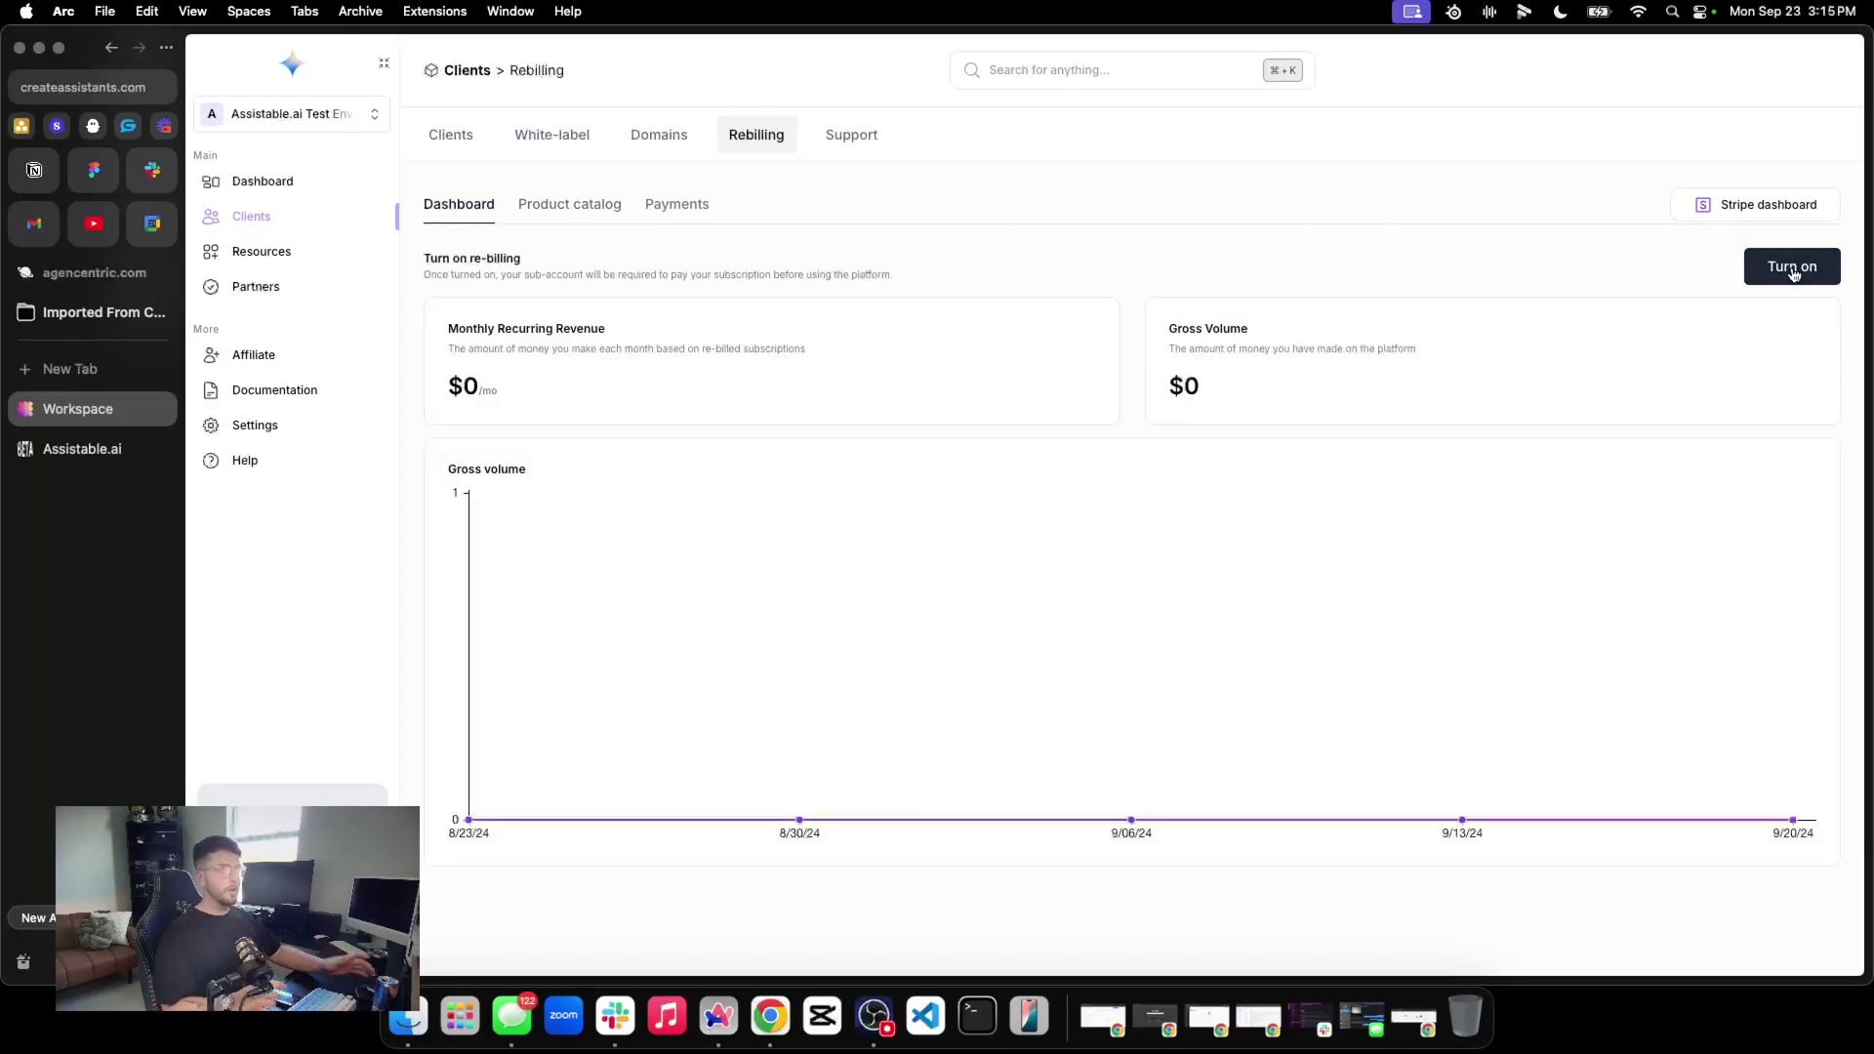
click(571, 201)
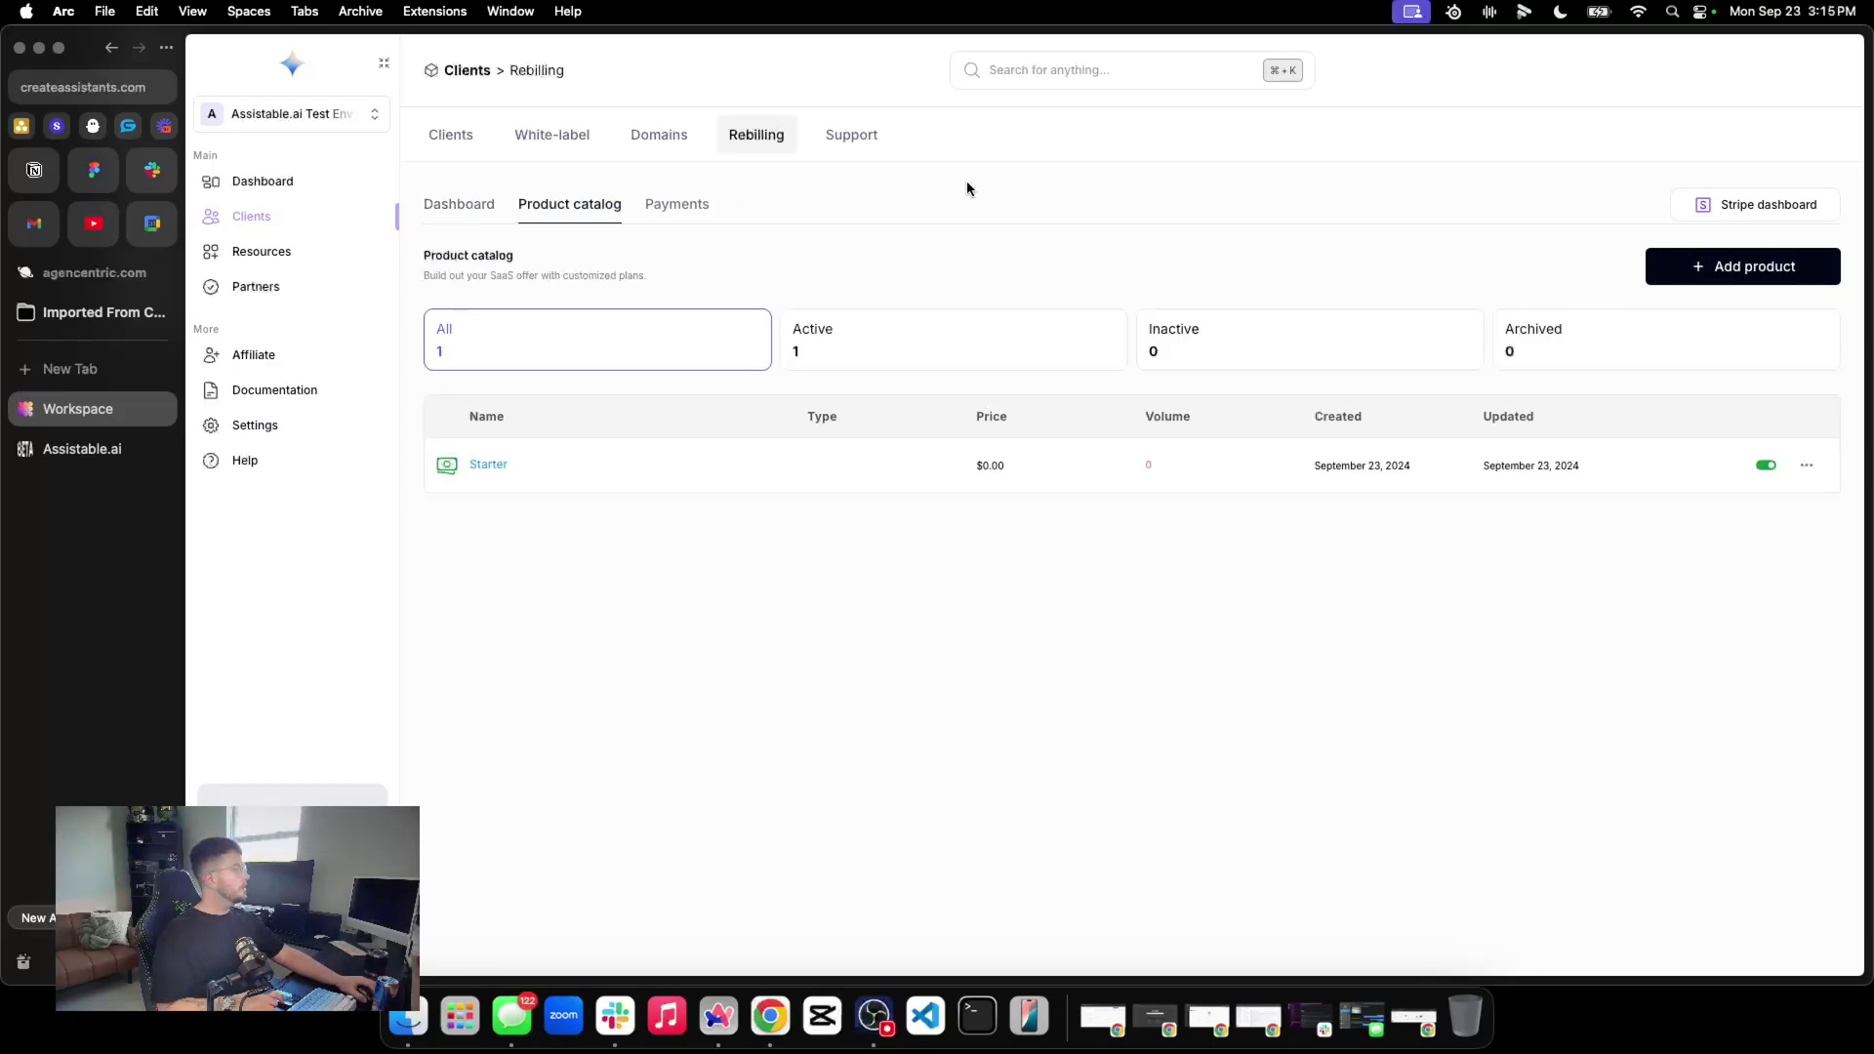
Step: Try the catalog's status filters and leave the Starter plan active
click(1766, 466)
click(1766, 469)
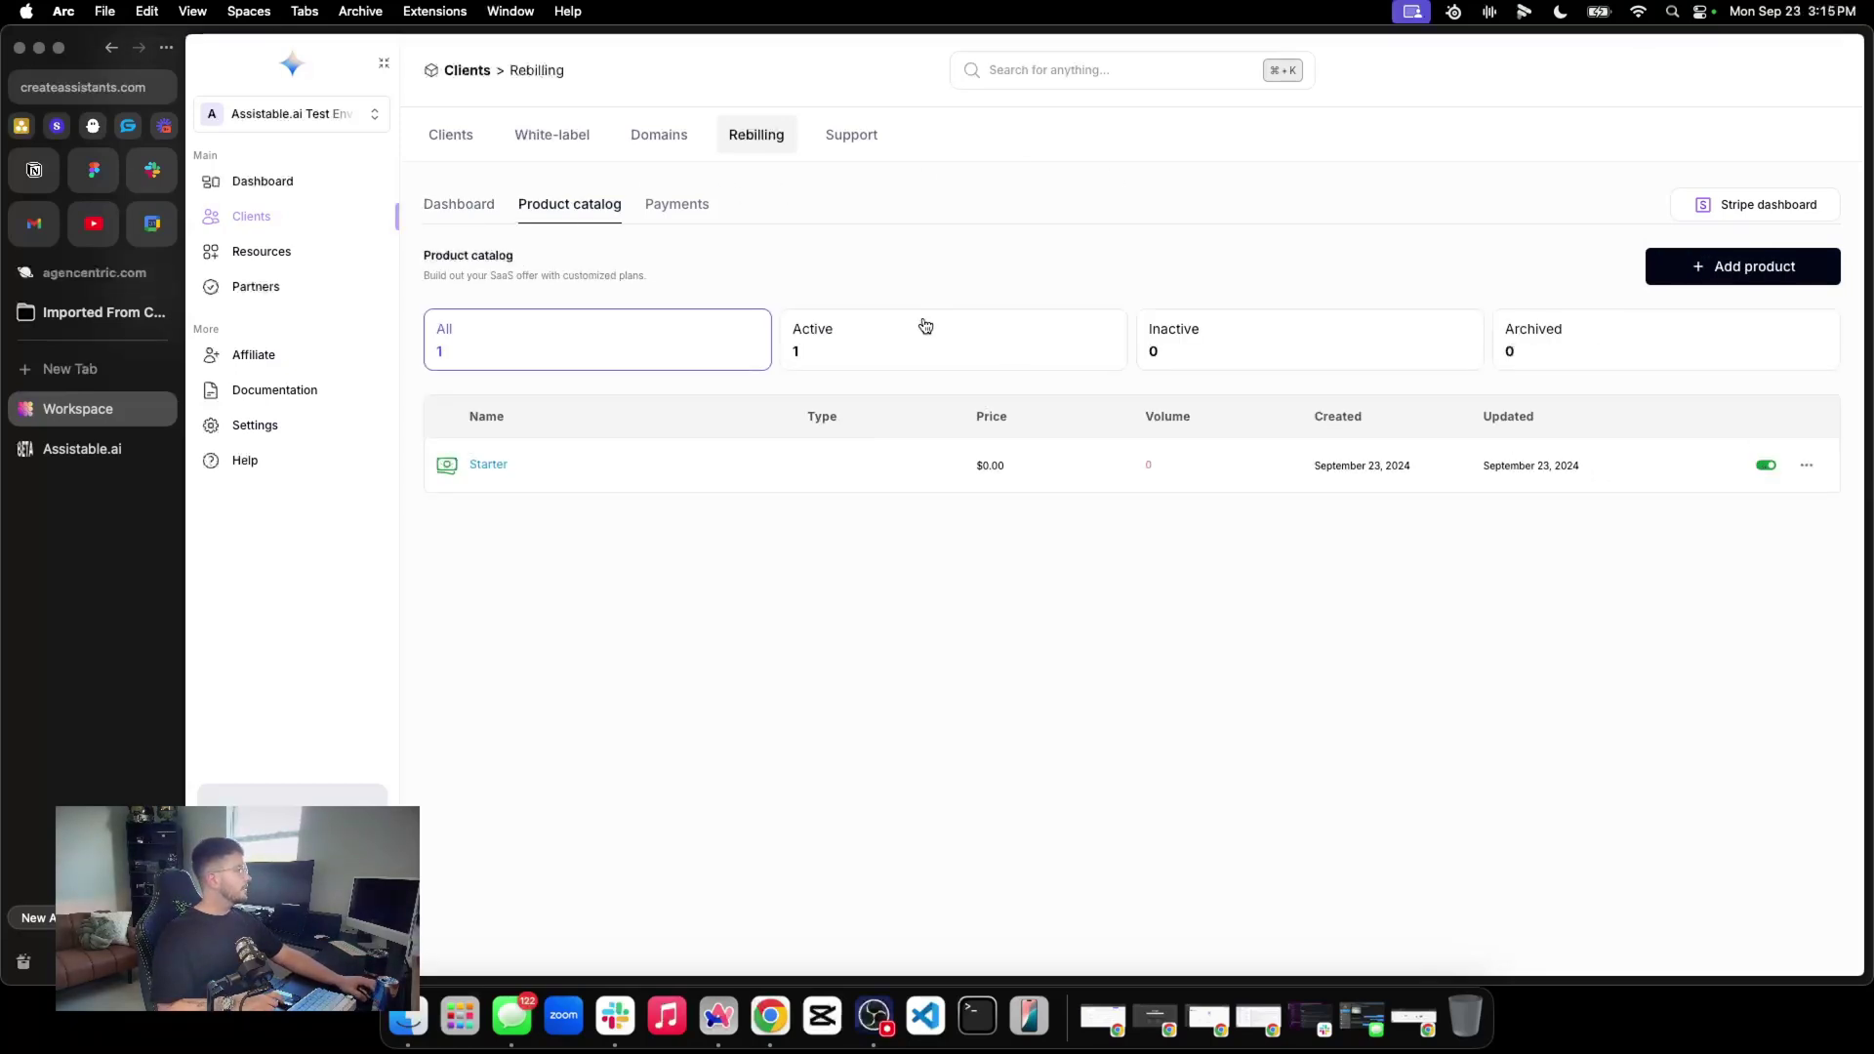
click(1766, 467)
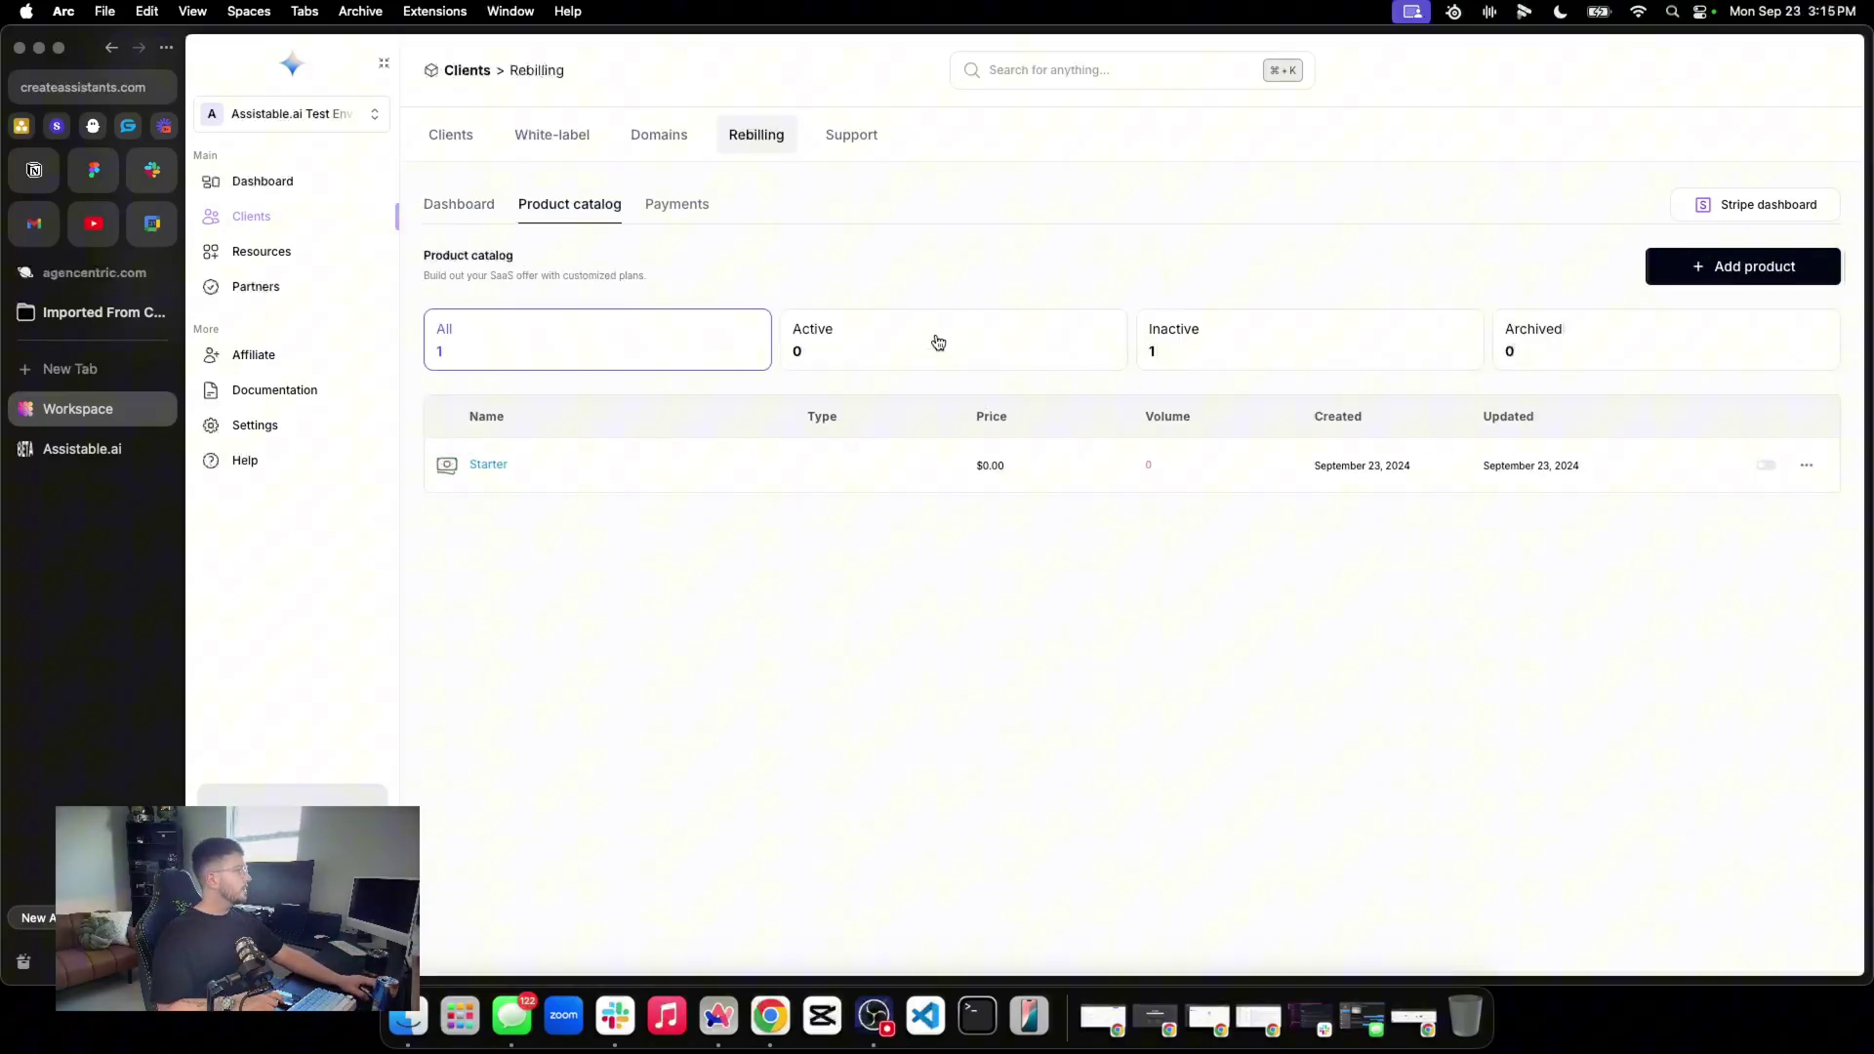
click(1315, 359)
click(882, 349)
click(683, 340)
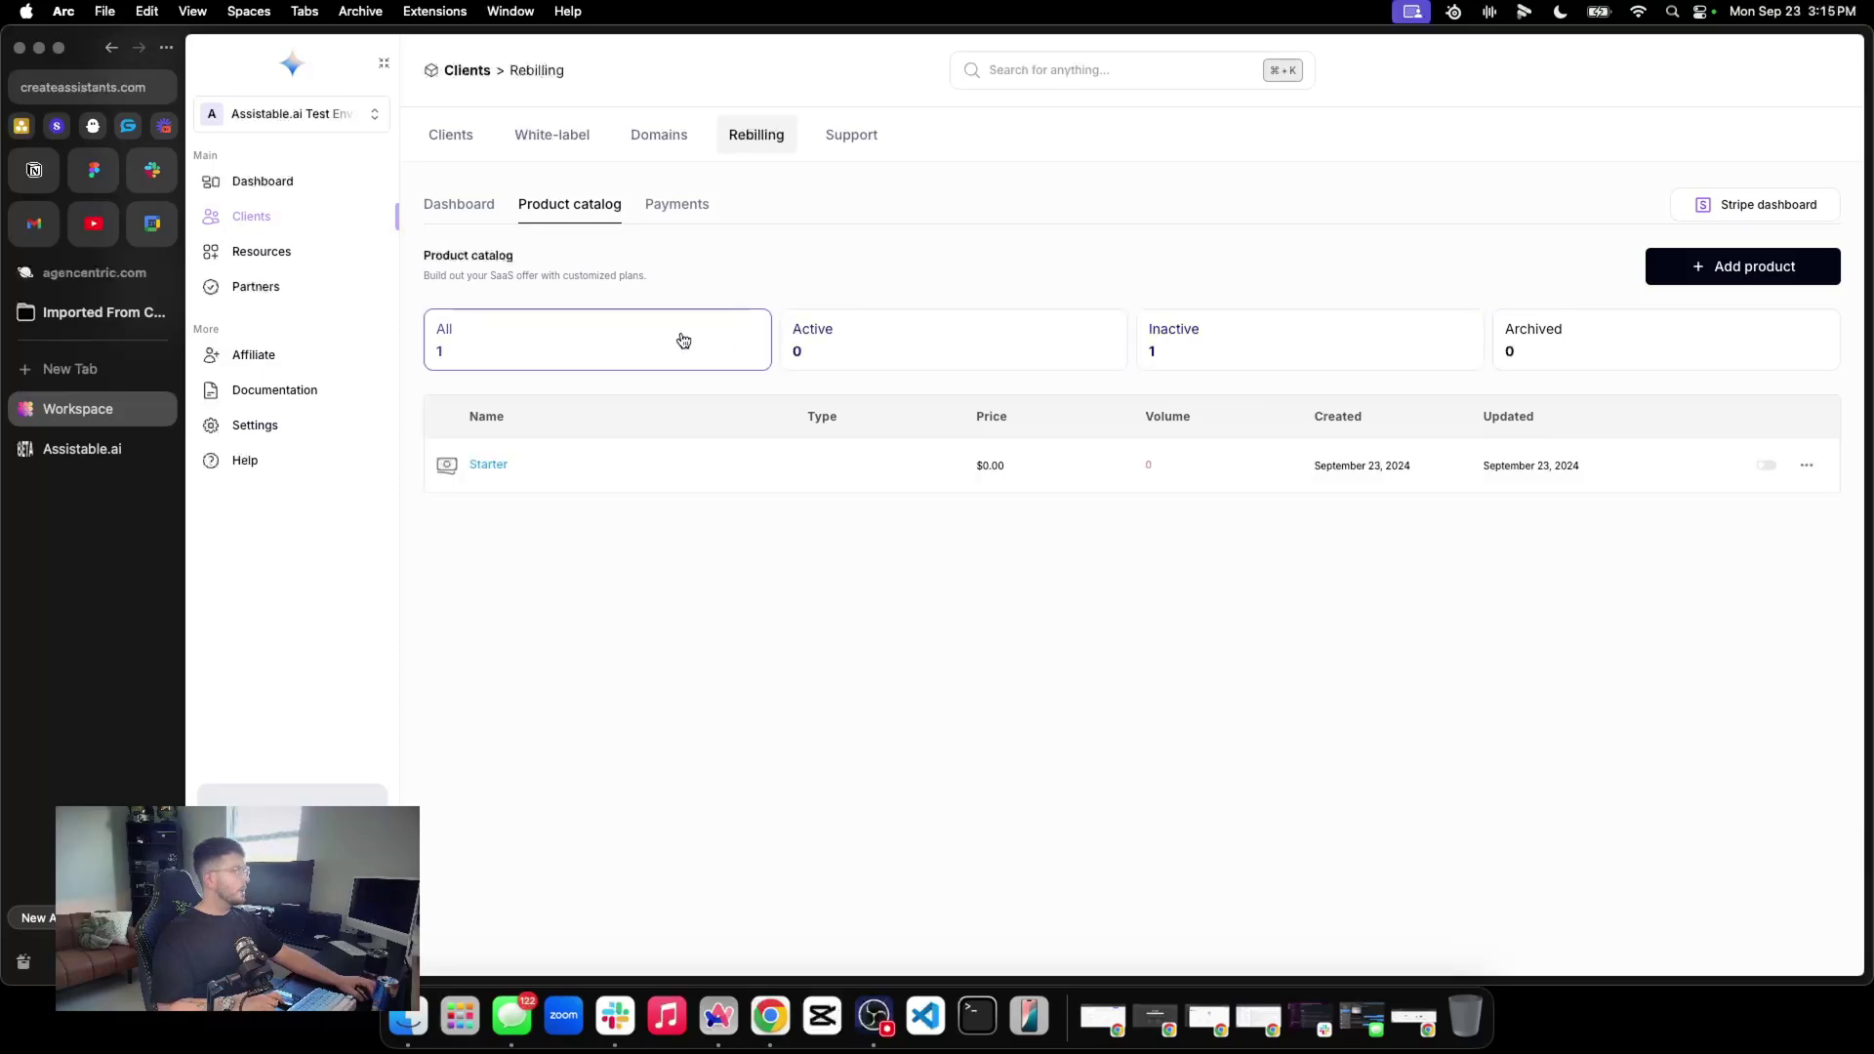
click(1766, 465)
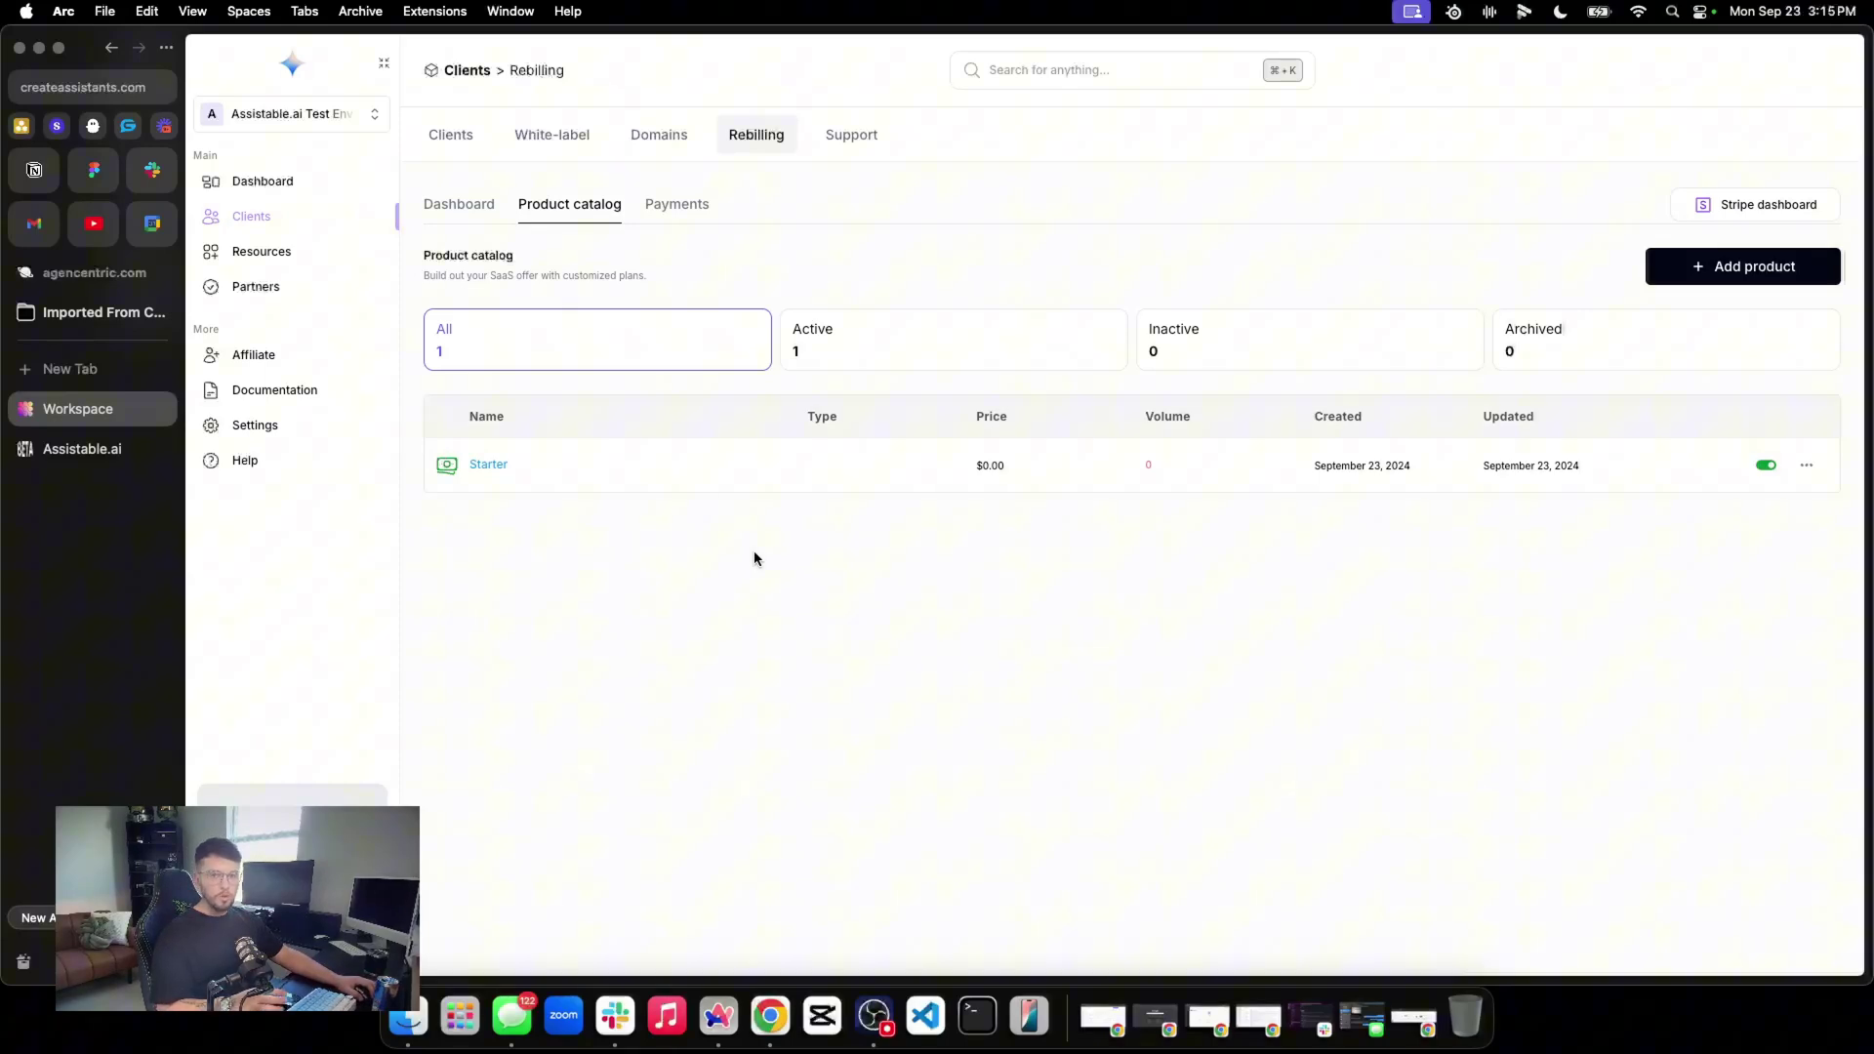
Step: Start a new product named Growth at $197 per month and $0.12 per minute
click(1719, 274)
click(1009, 302)
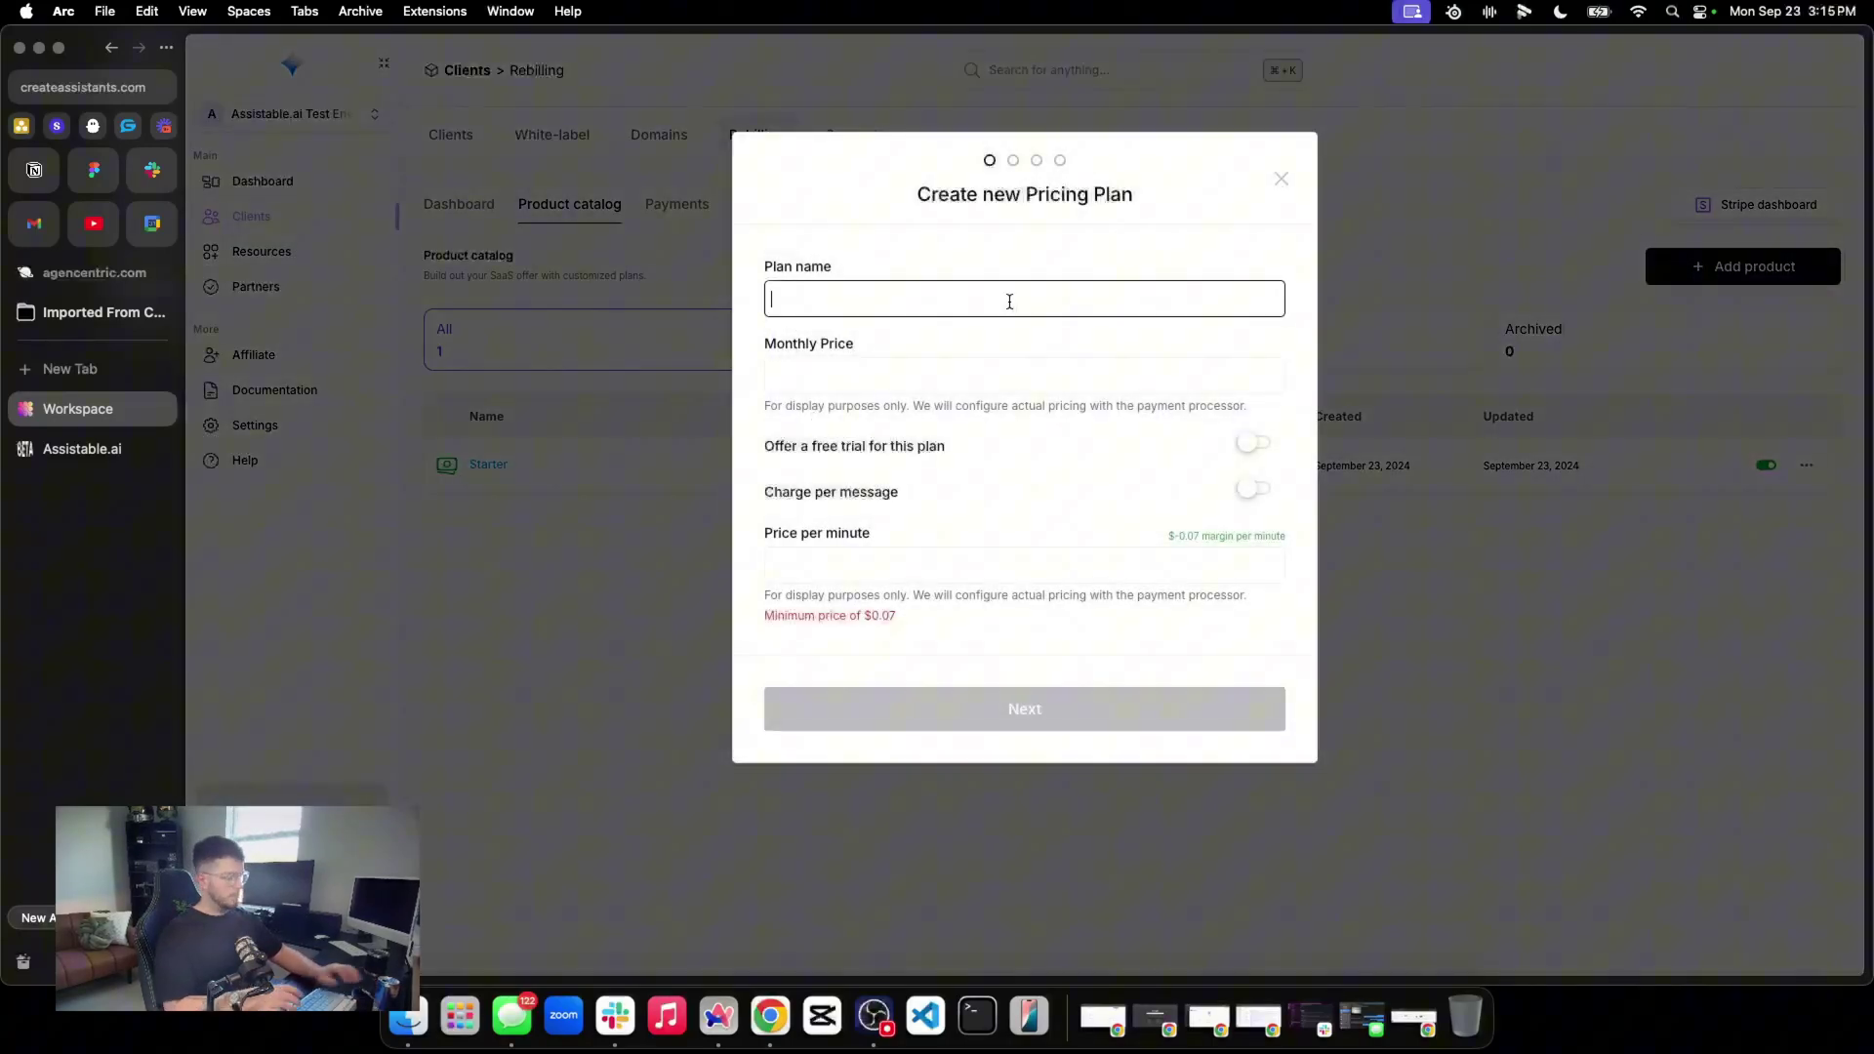
text(Growth)
click(951, 376)
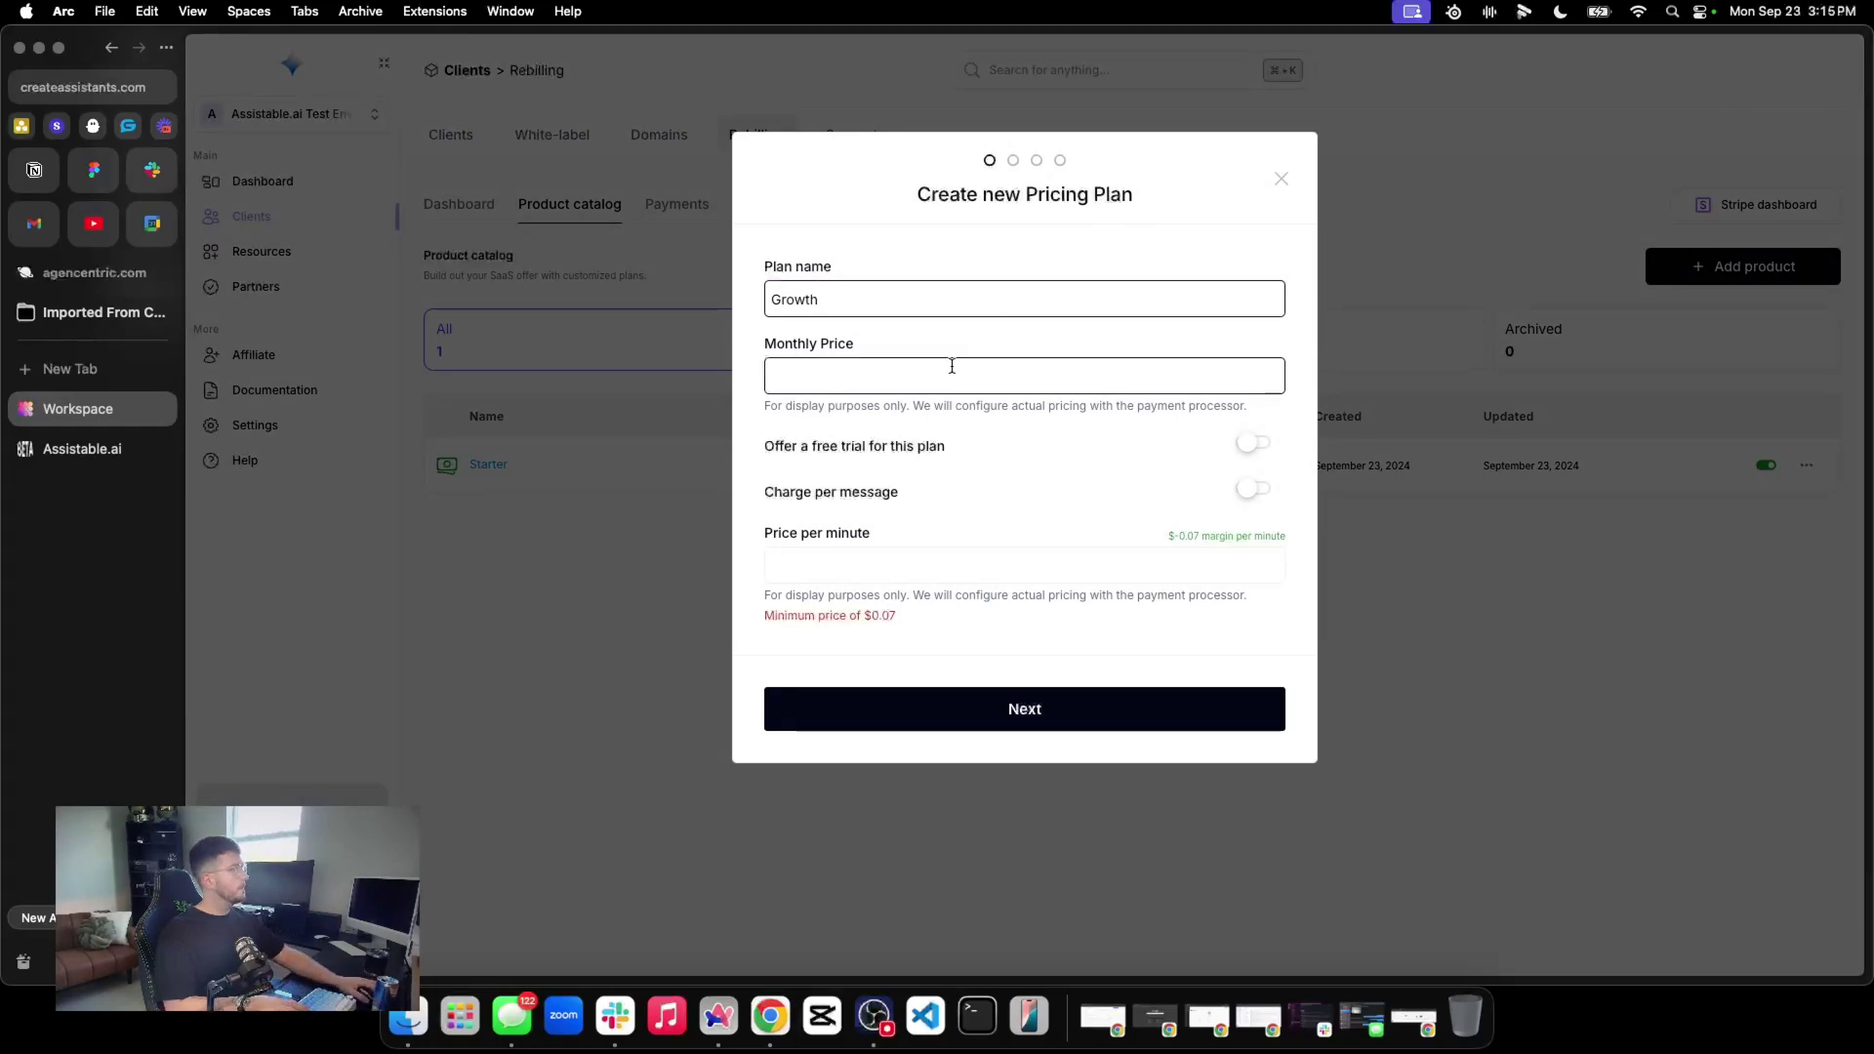
text($198)
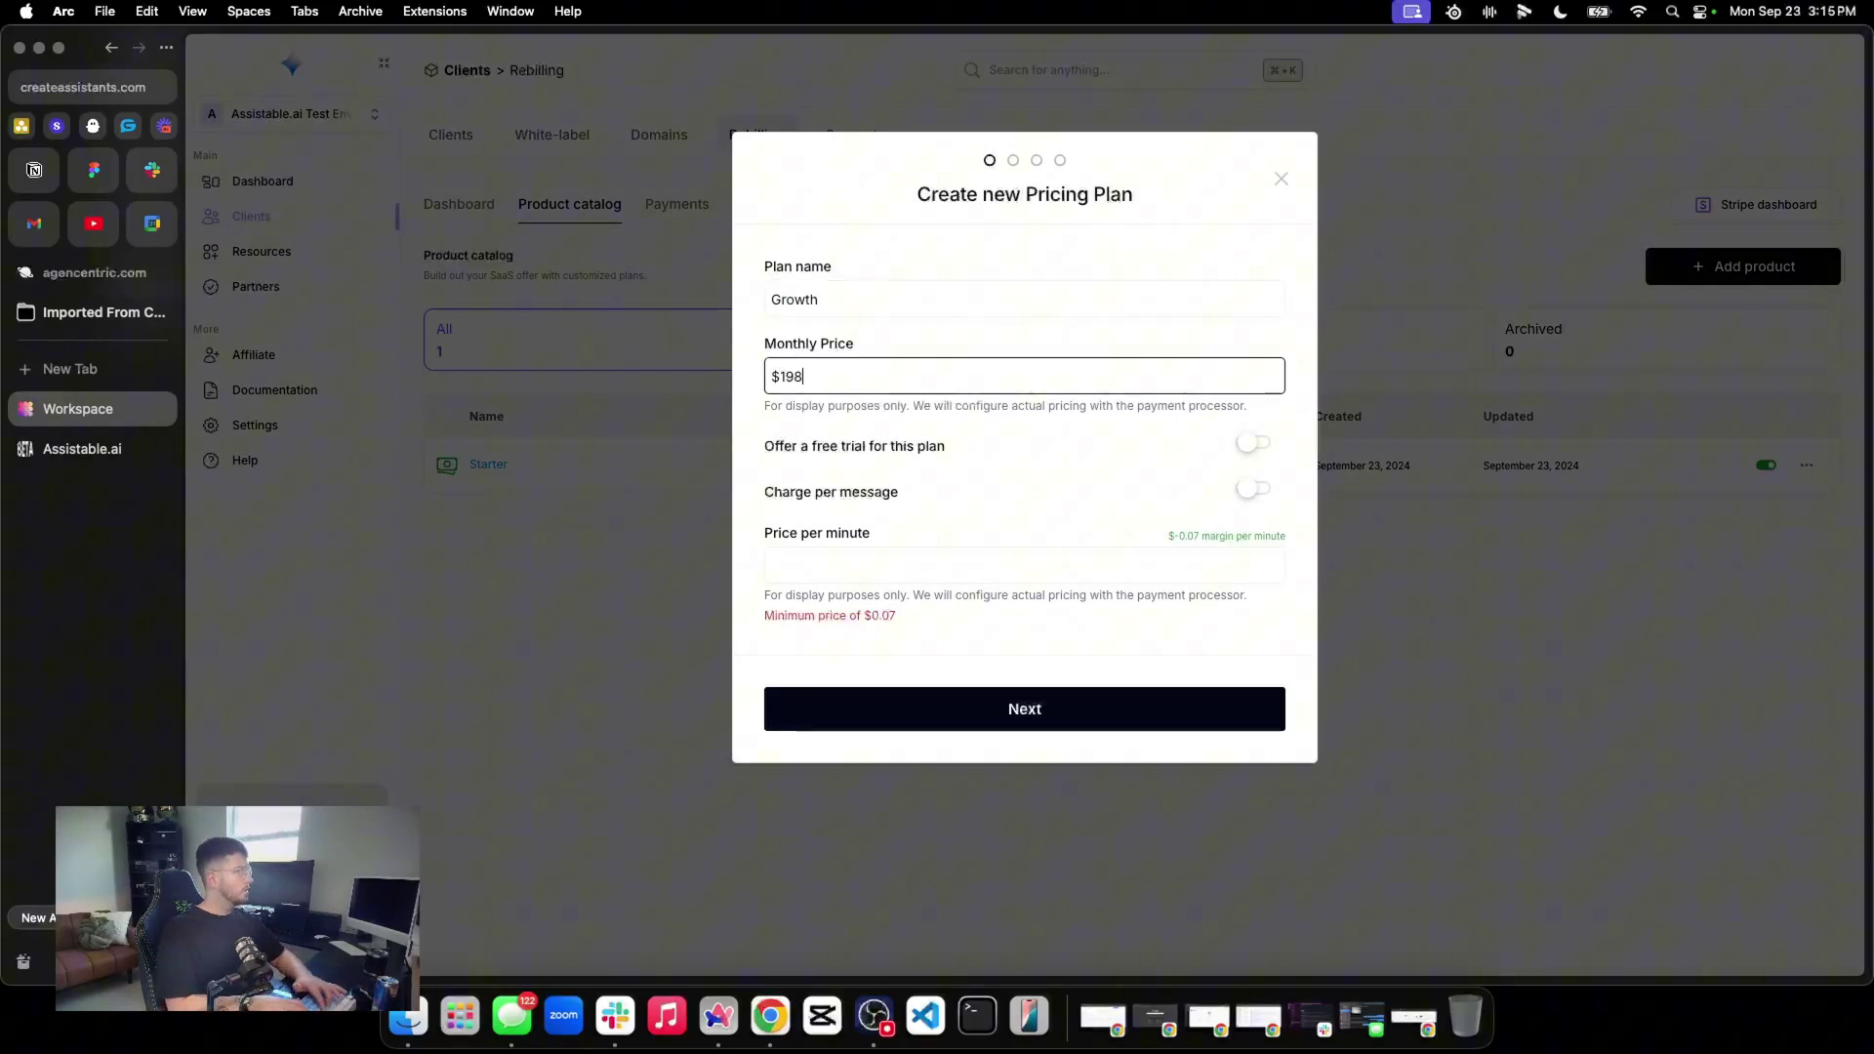
key(BackSpace)
text(7)
click(961, 499)
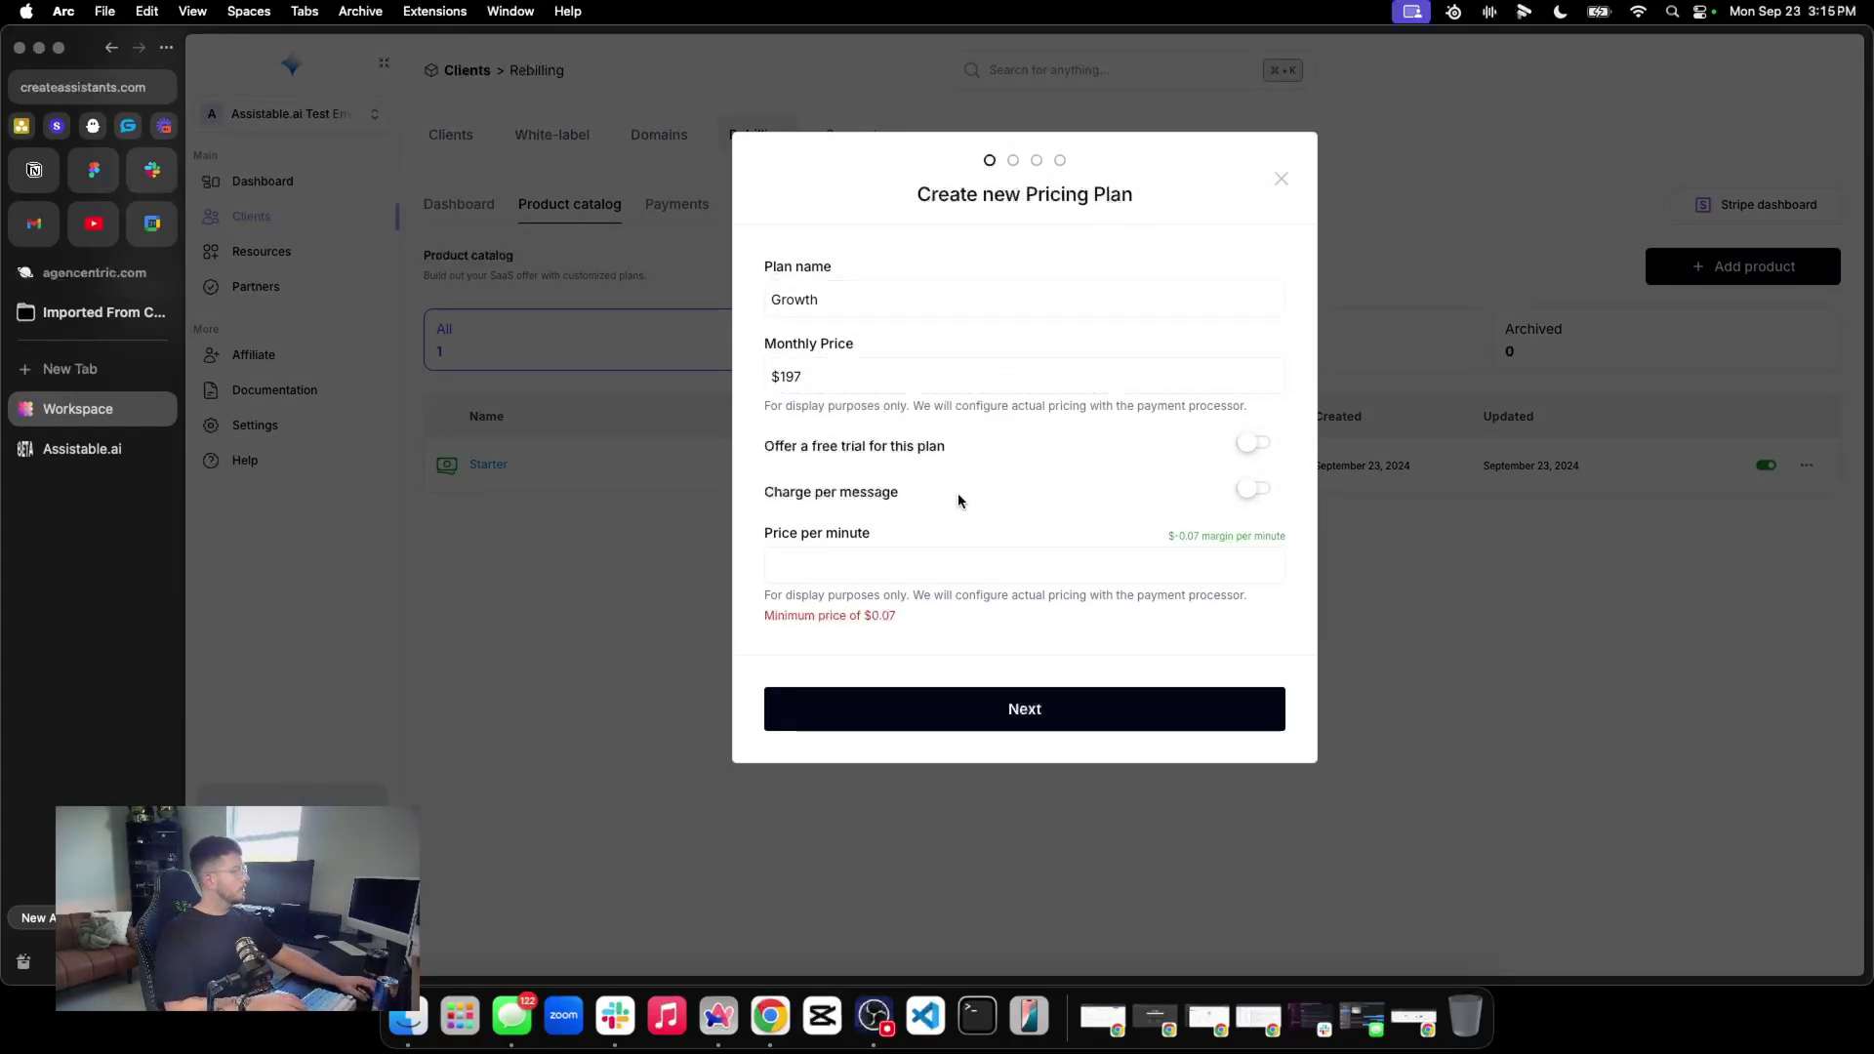
click(1096, 558)
text($0.)
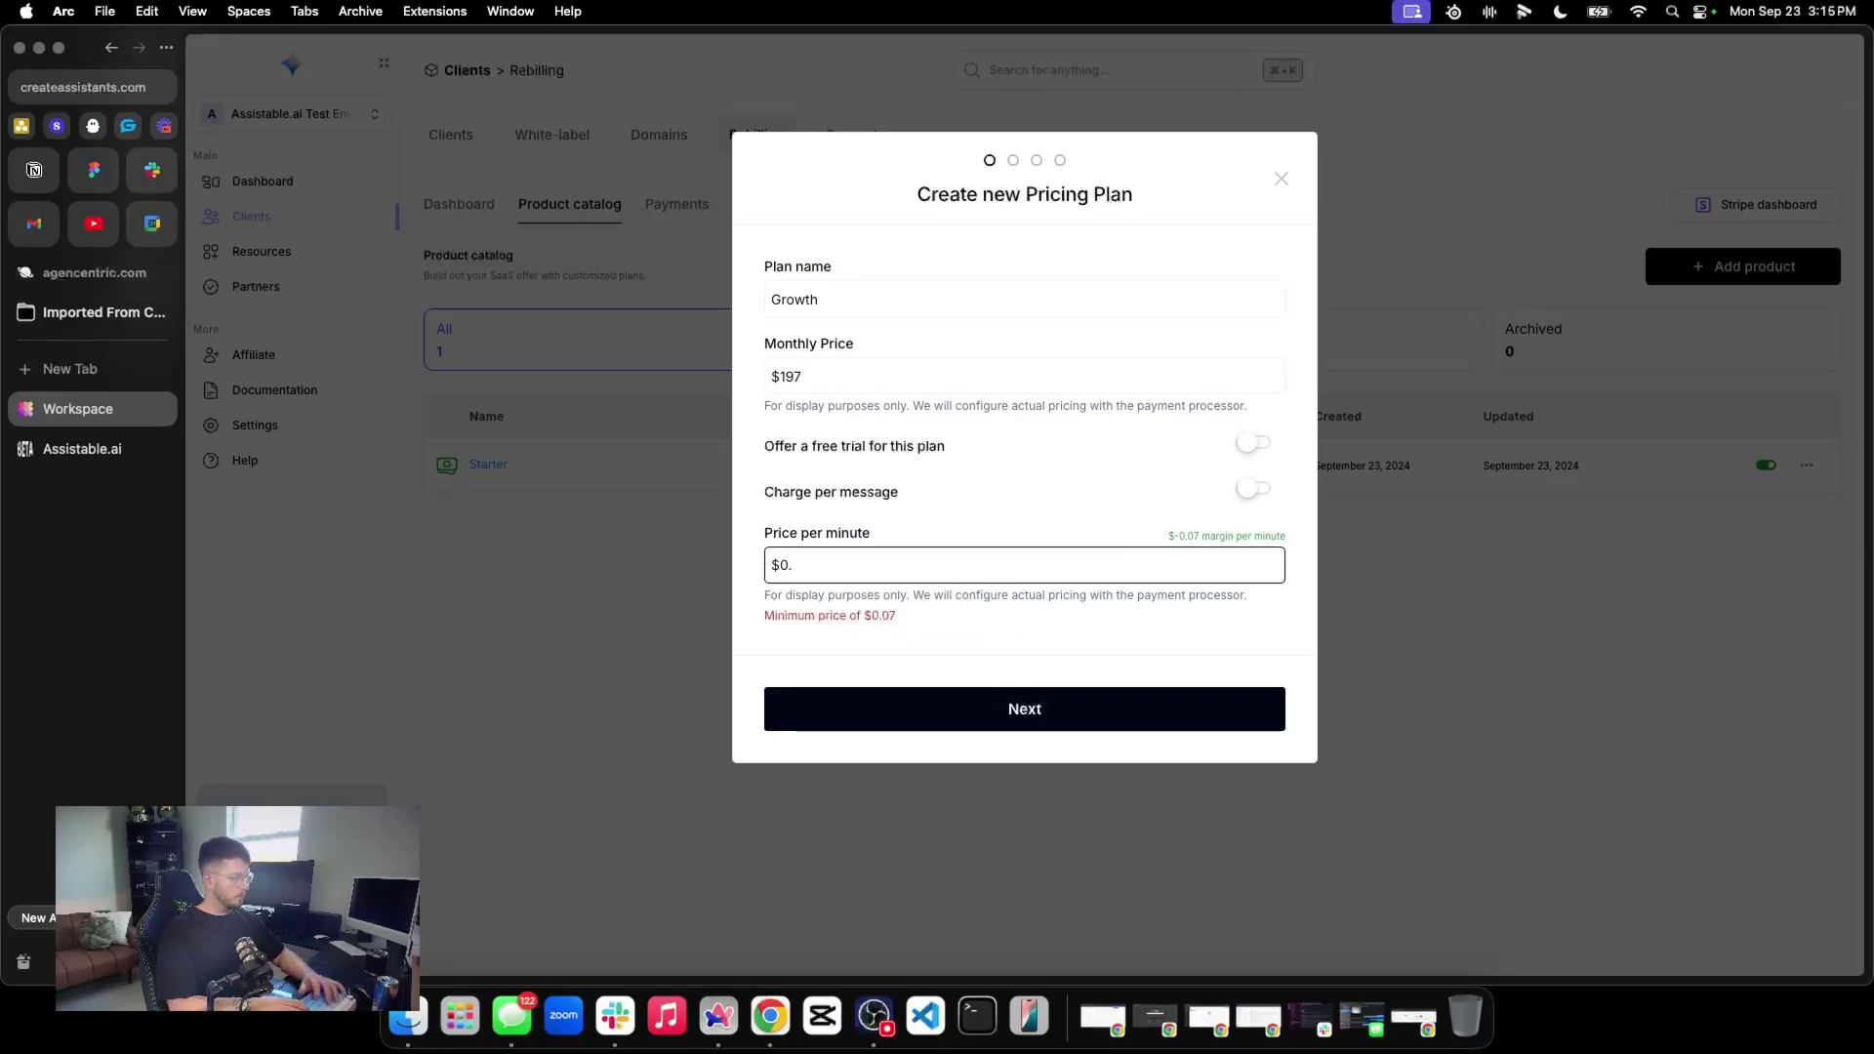
text(12)
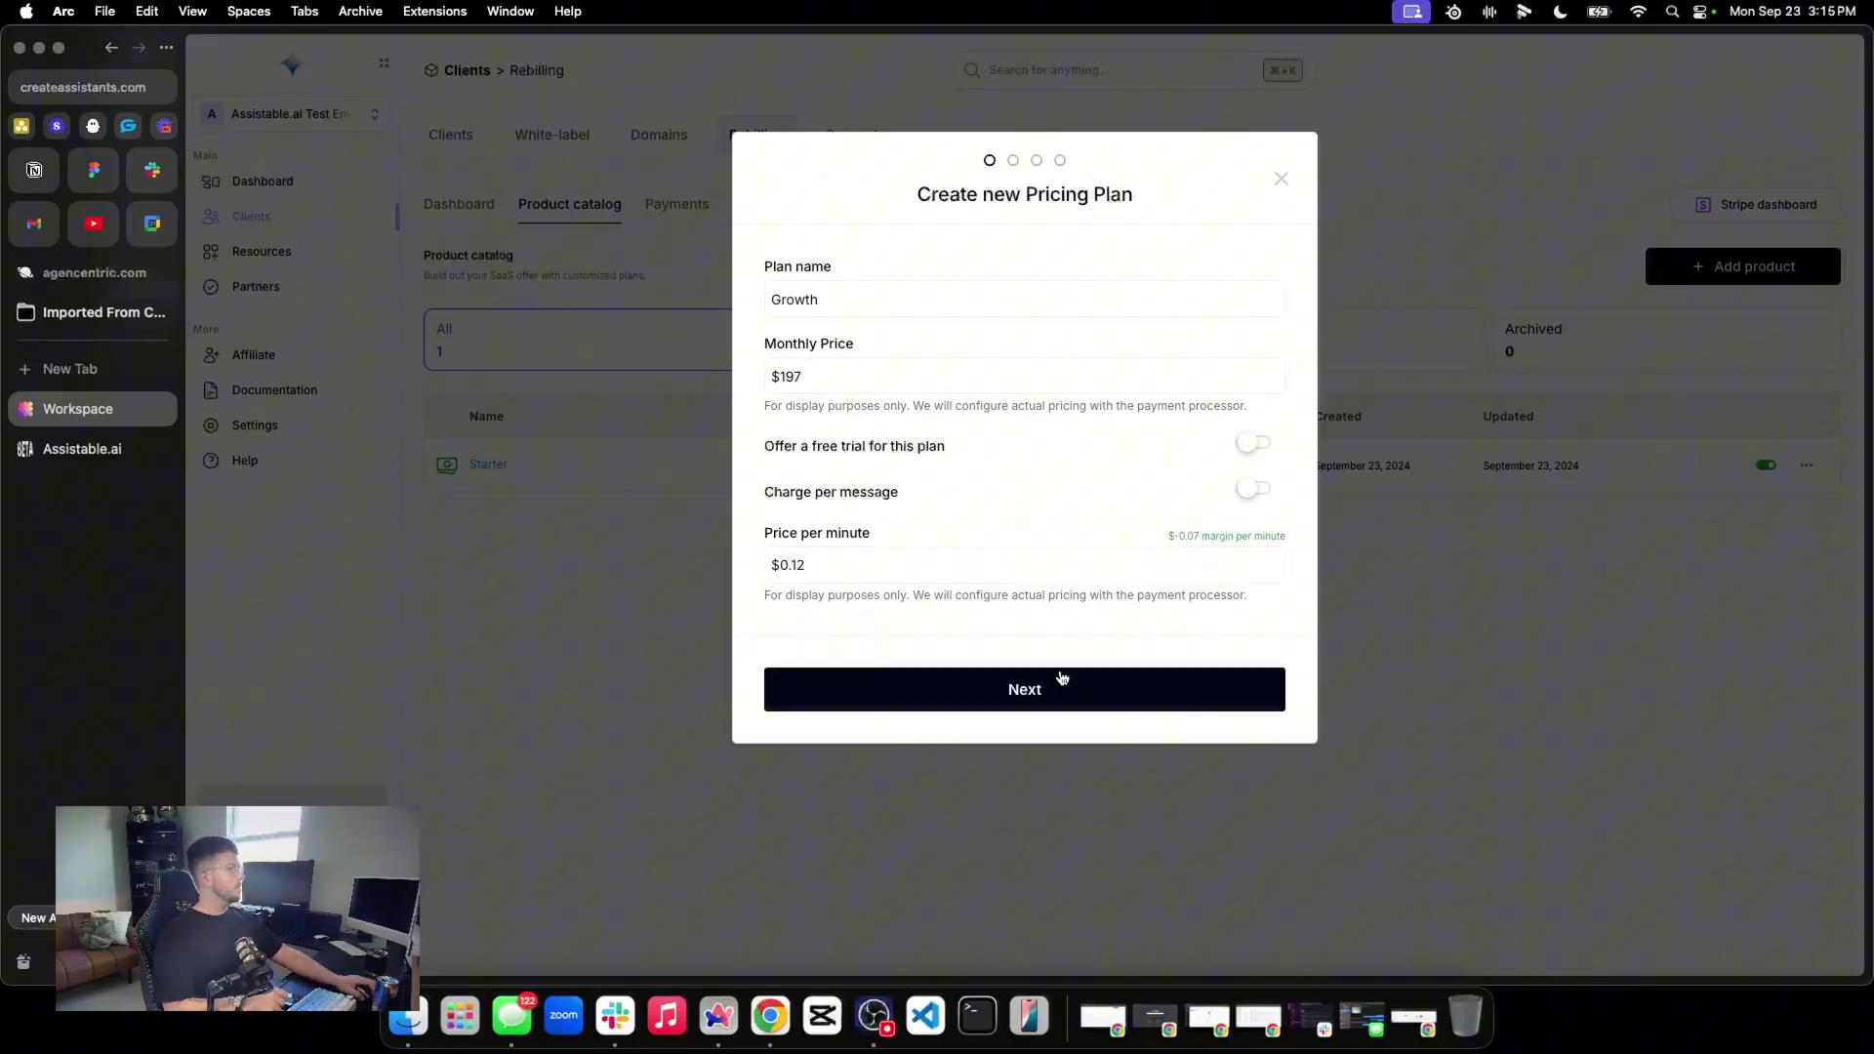
Step: Keep all features, make assistants, messages and calling unlimited, and create the Growth plan
click(1057, 680)
click(1043, 549)
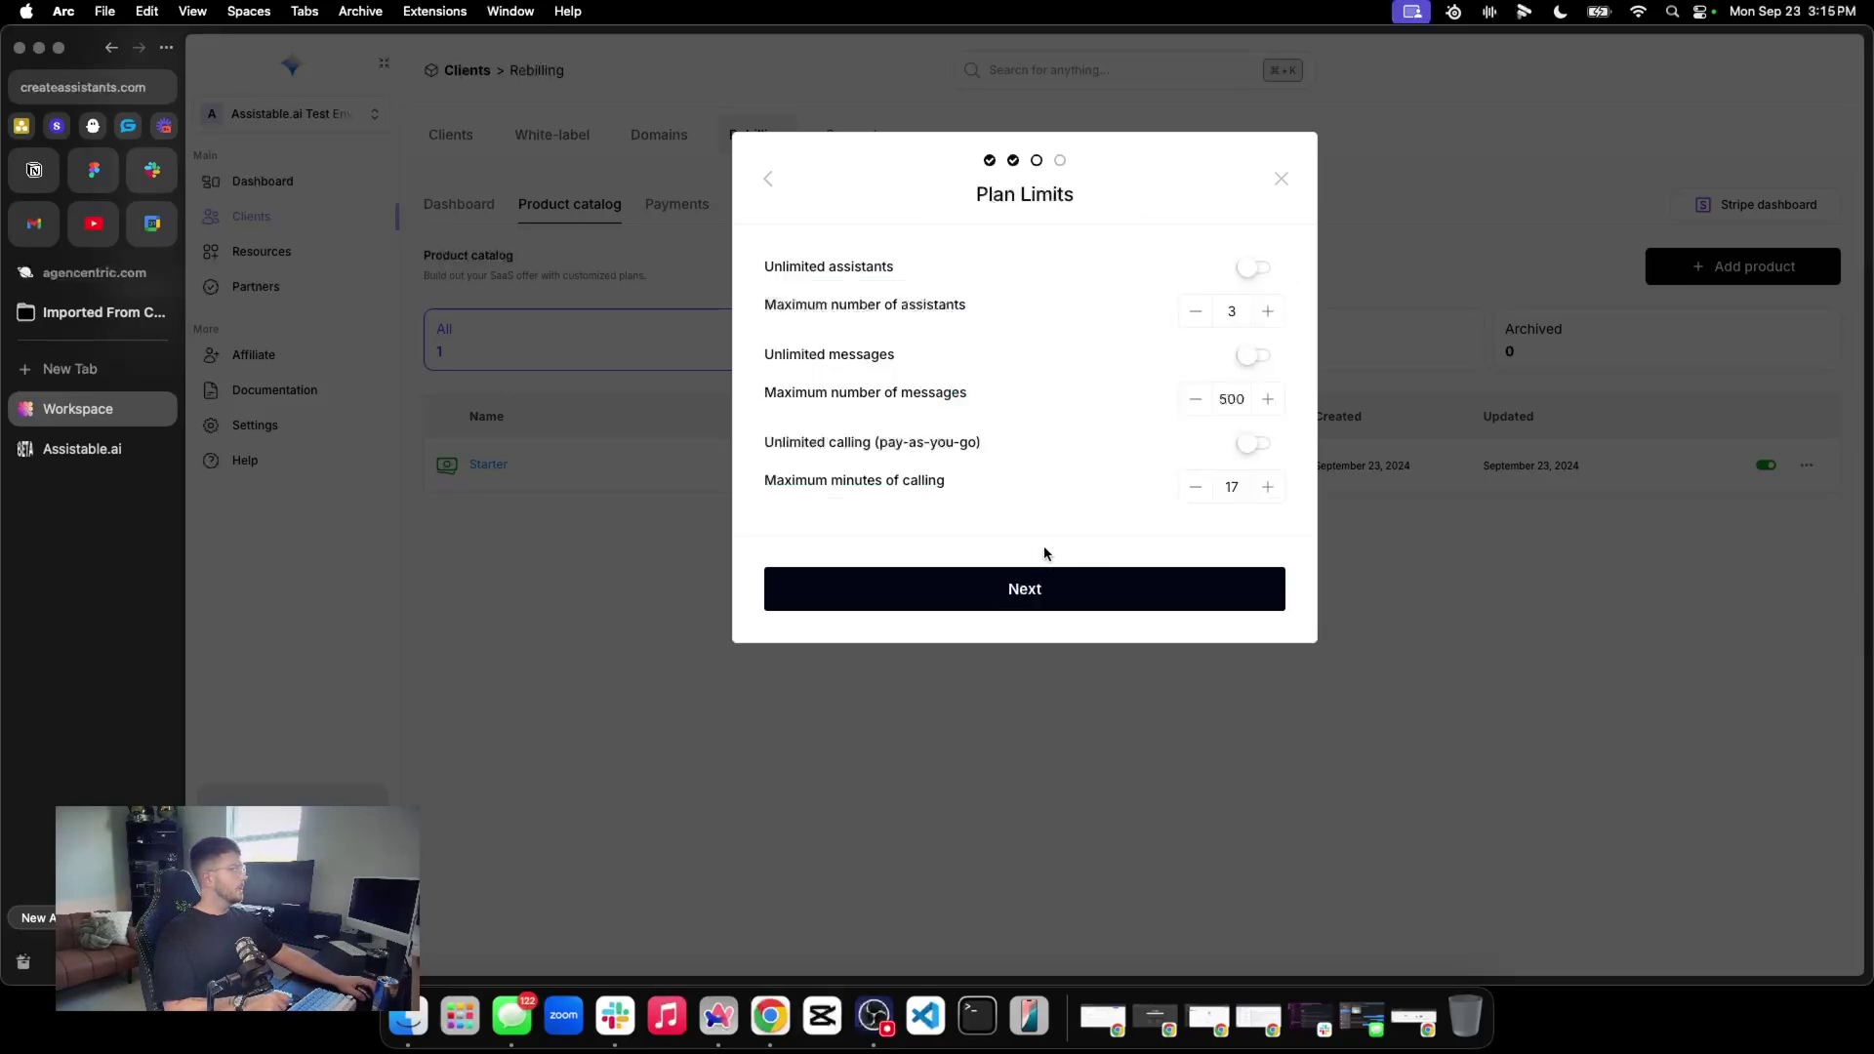
click(1253, 267)
click(1253, 356)
click(1253, 443)
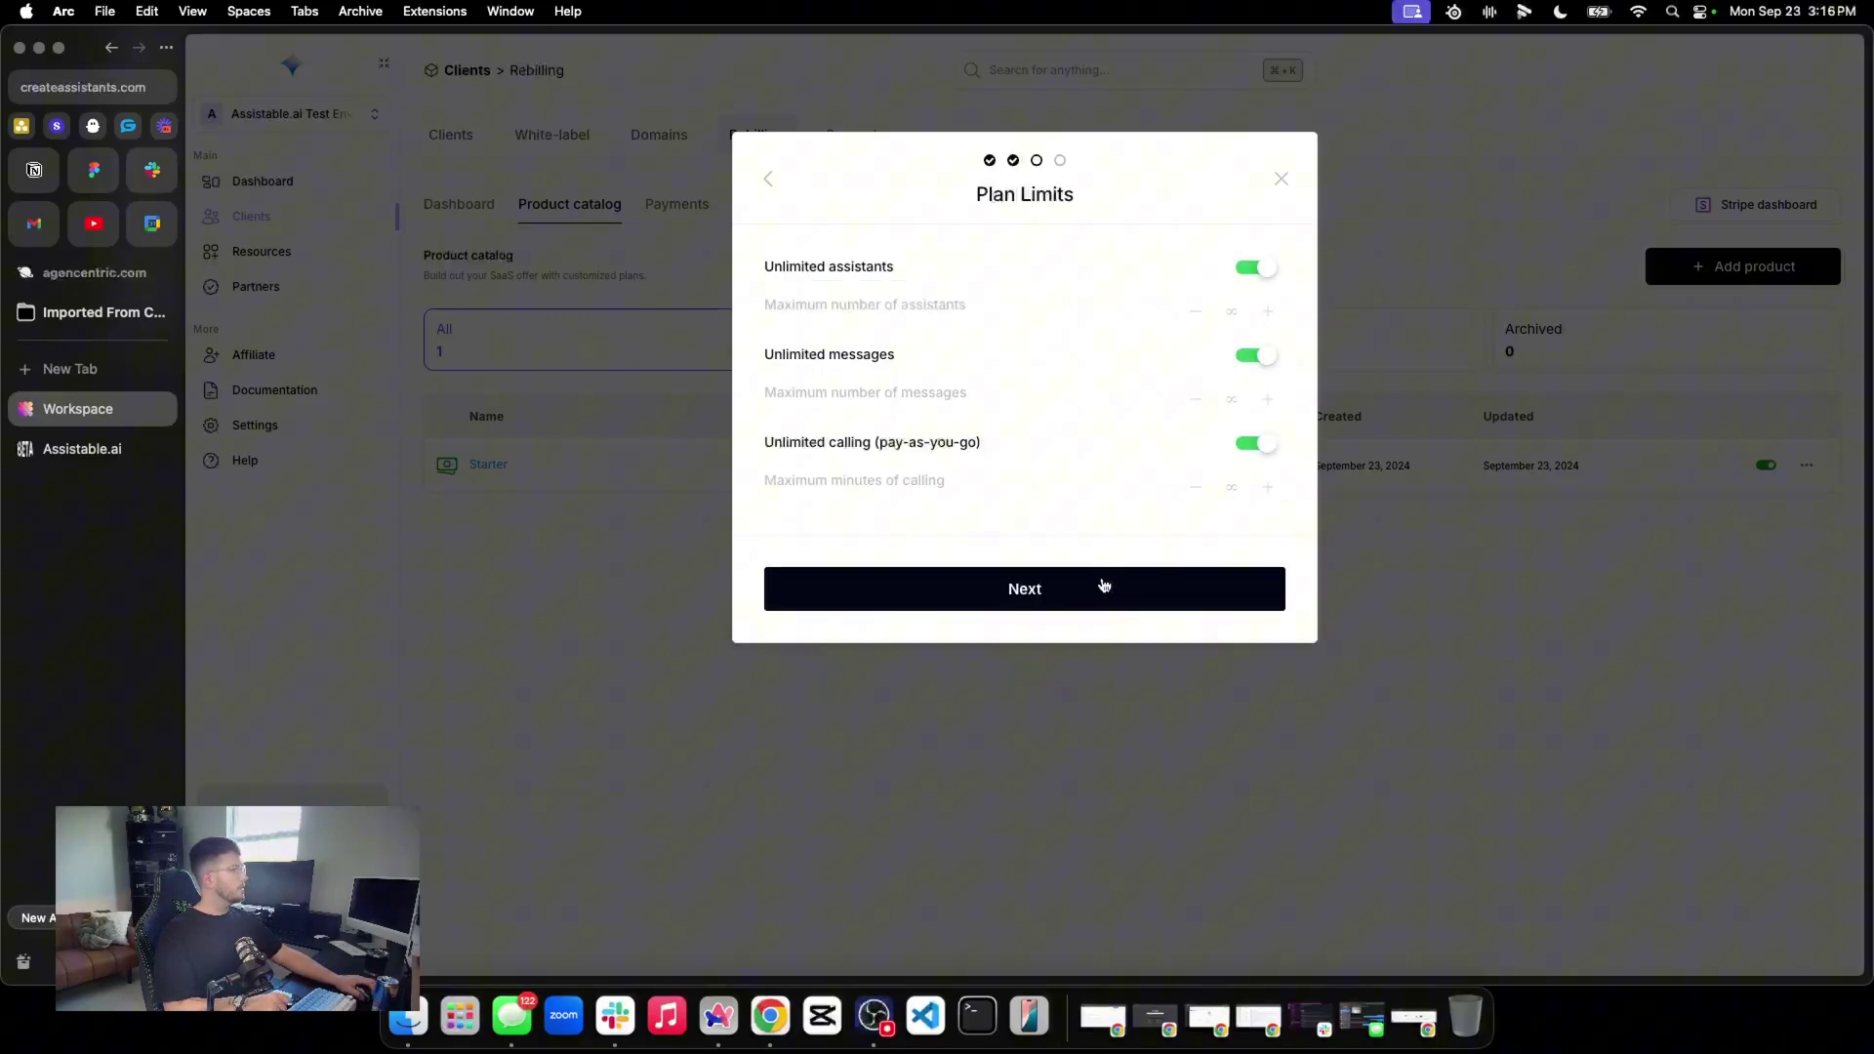
click(1101, 583)
click(941, 778)
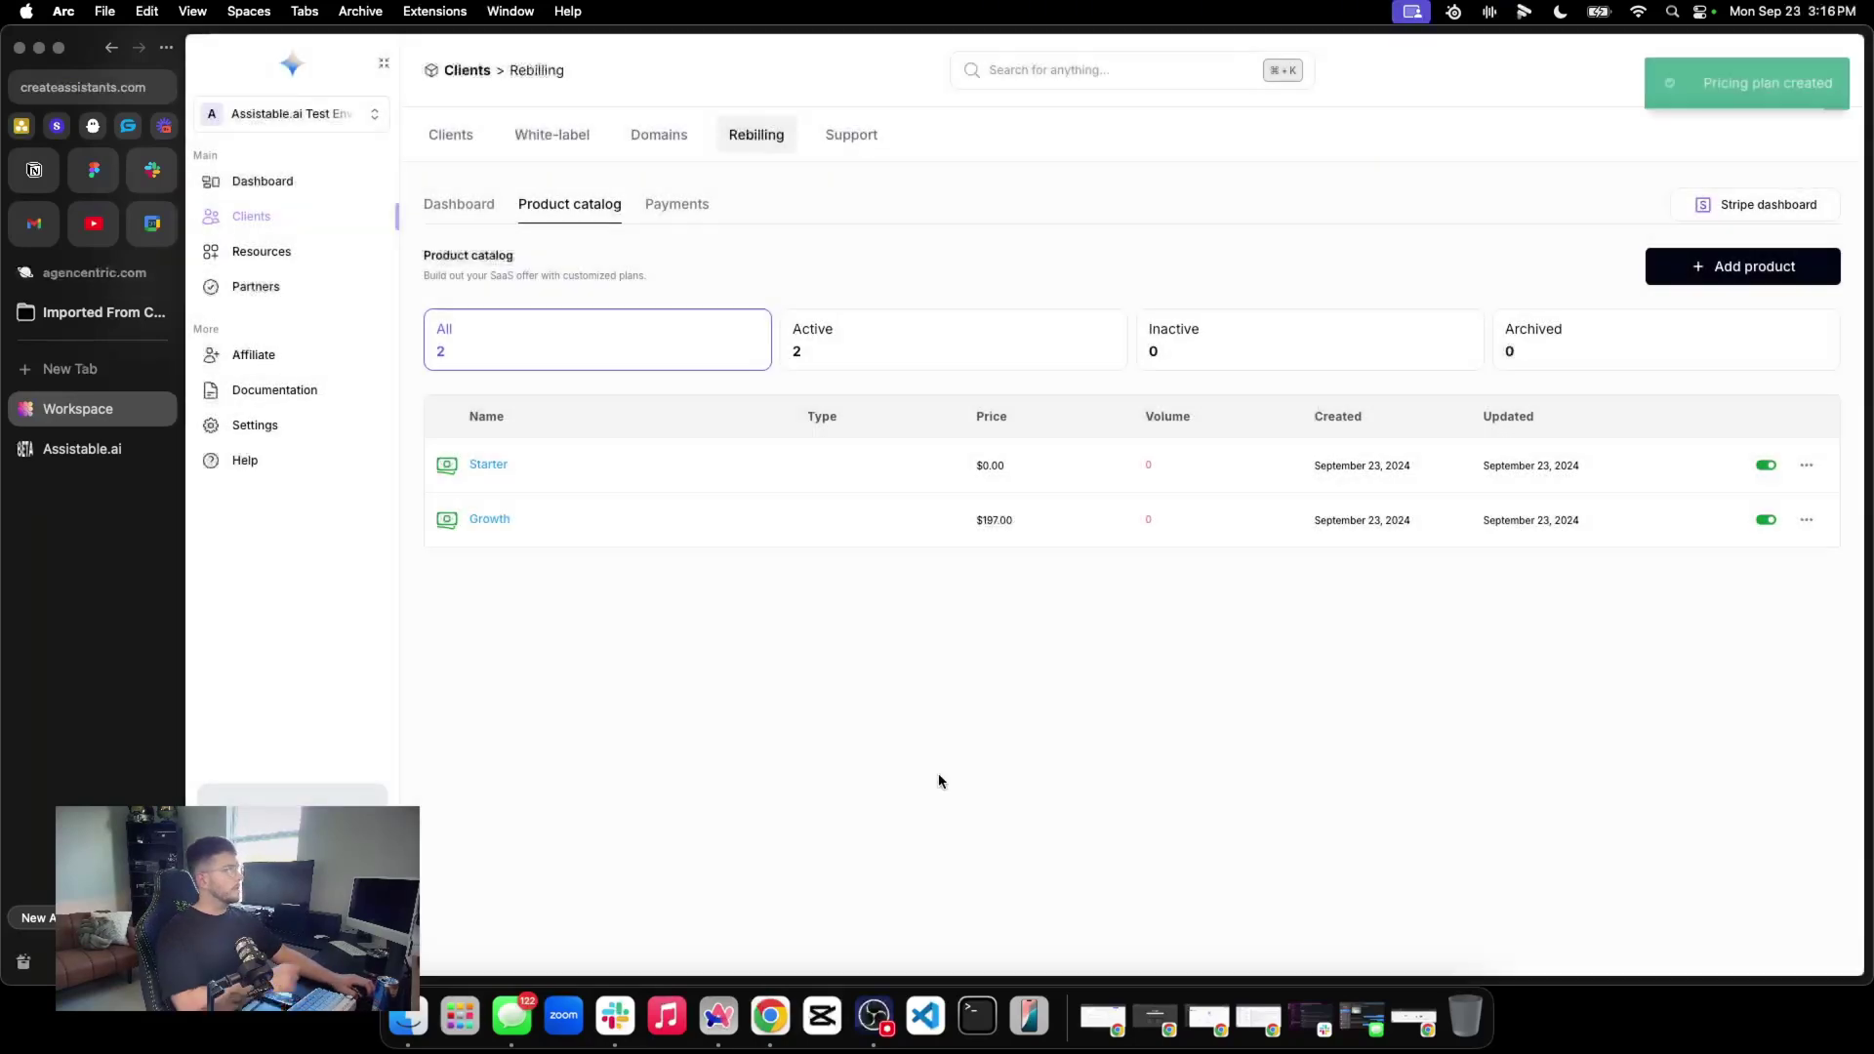
Step: Start a new product named Enterprise at $397 per month and $0.09 per minute
click(1736, 278)
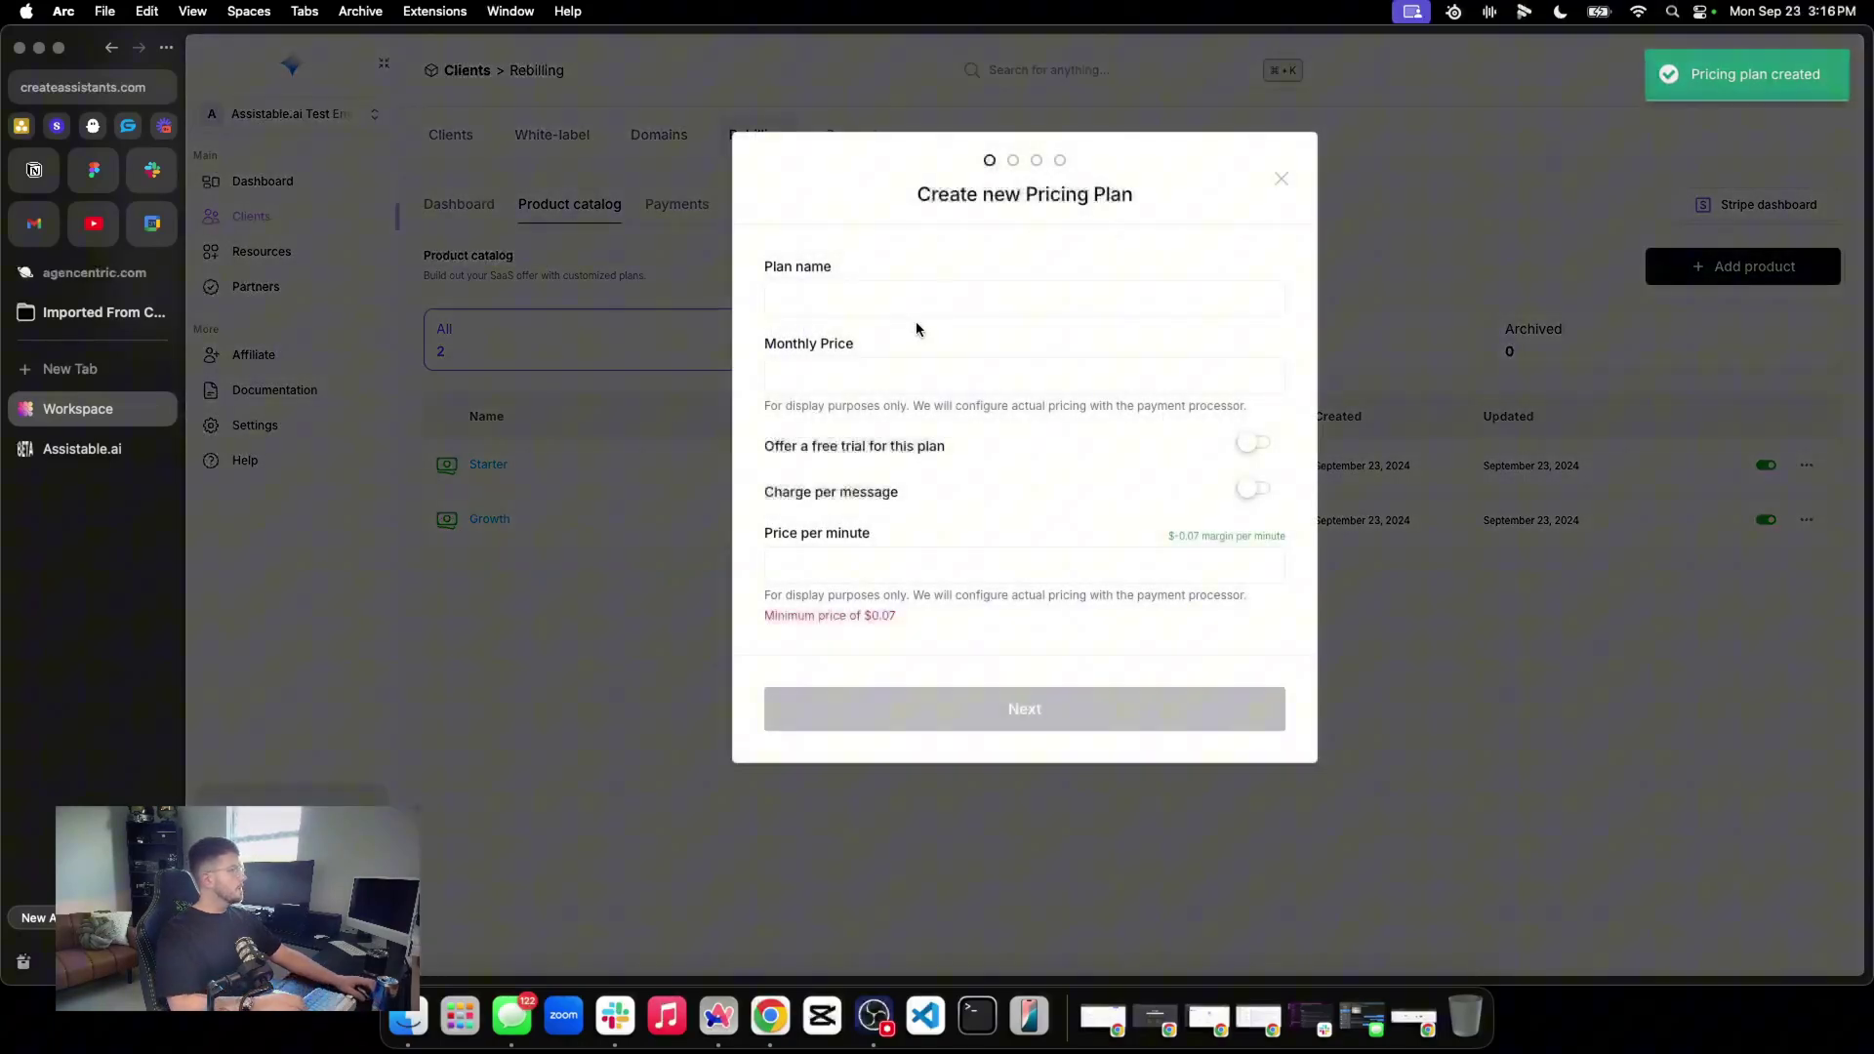
text(Enterpris)
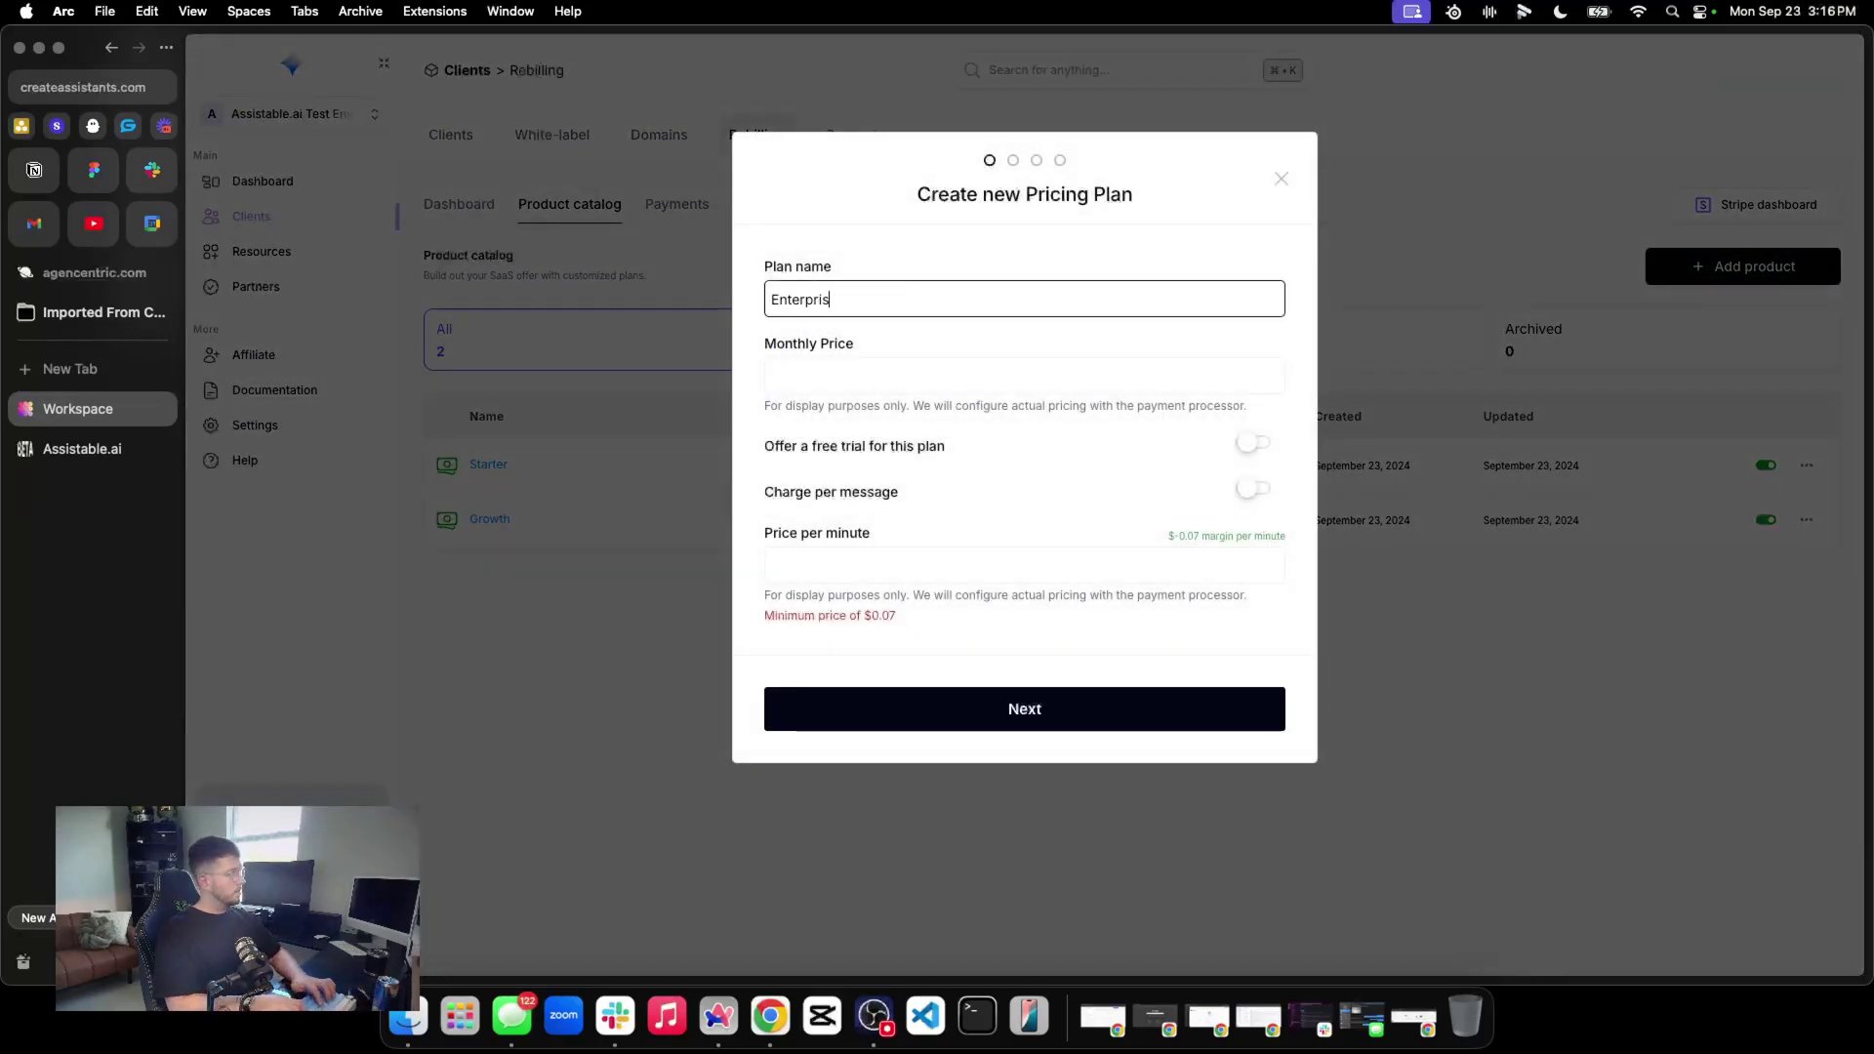
text(e)
click(821, 371)
text($)
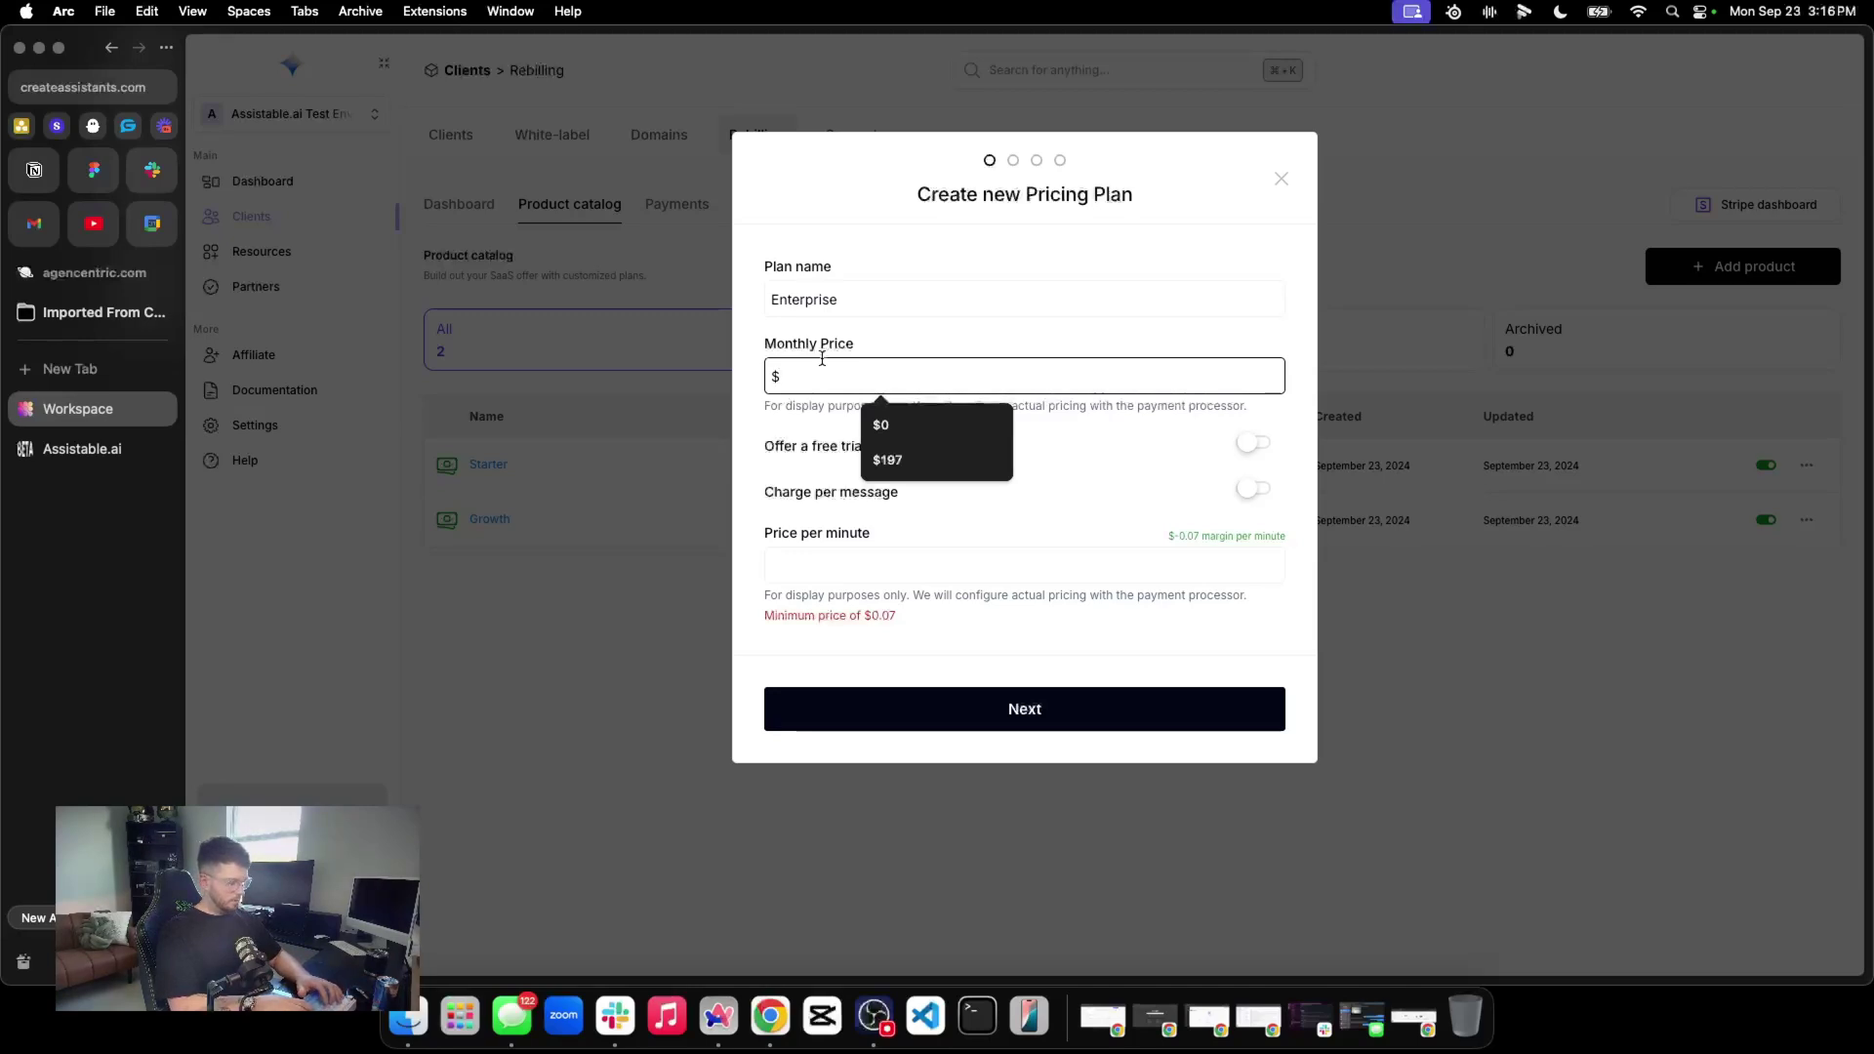
text(397)
click(879, 459)
click(855, 573)
text($)
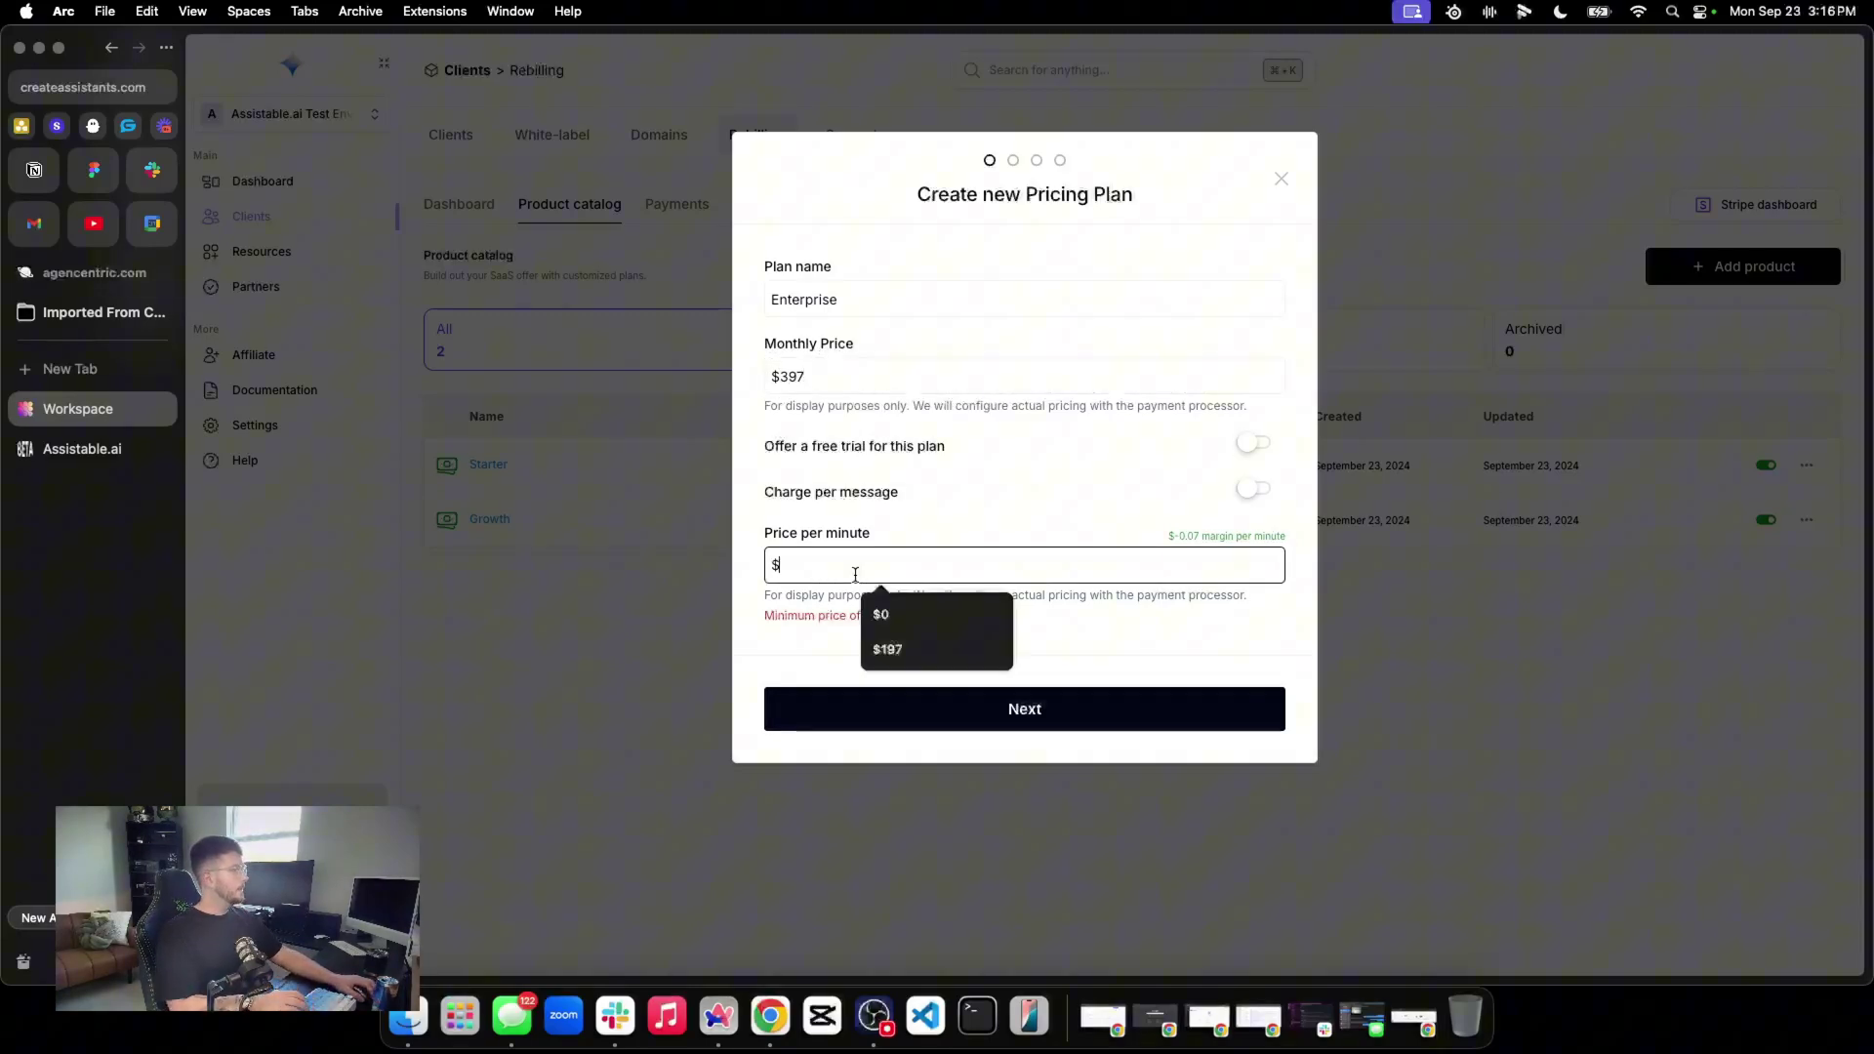
text(0.)
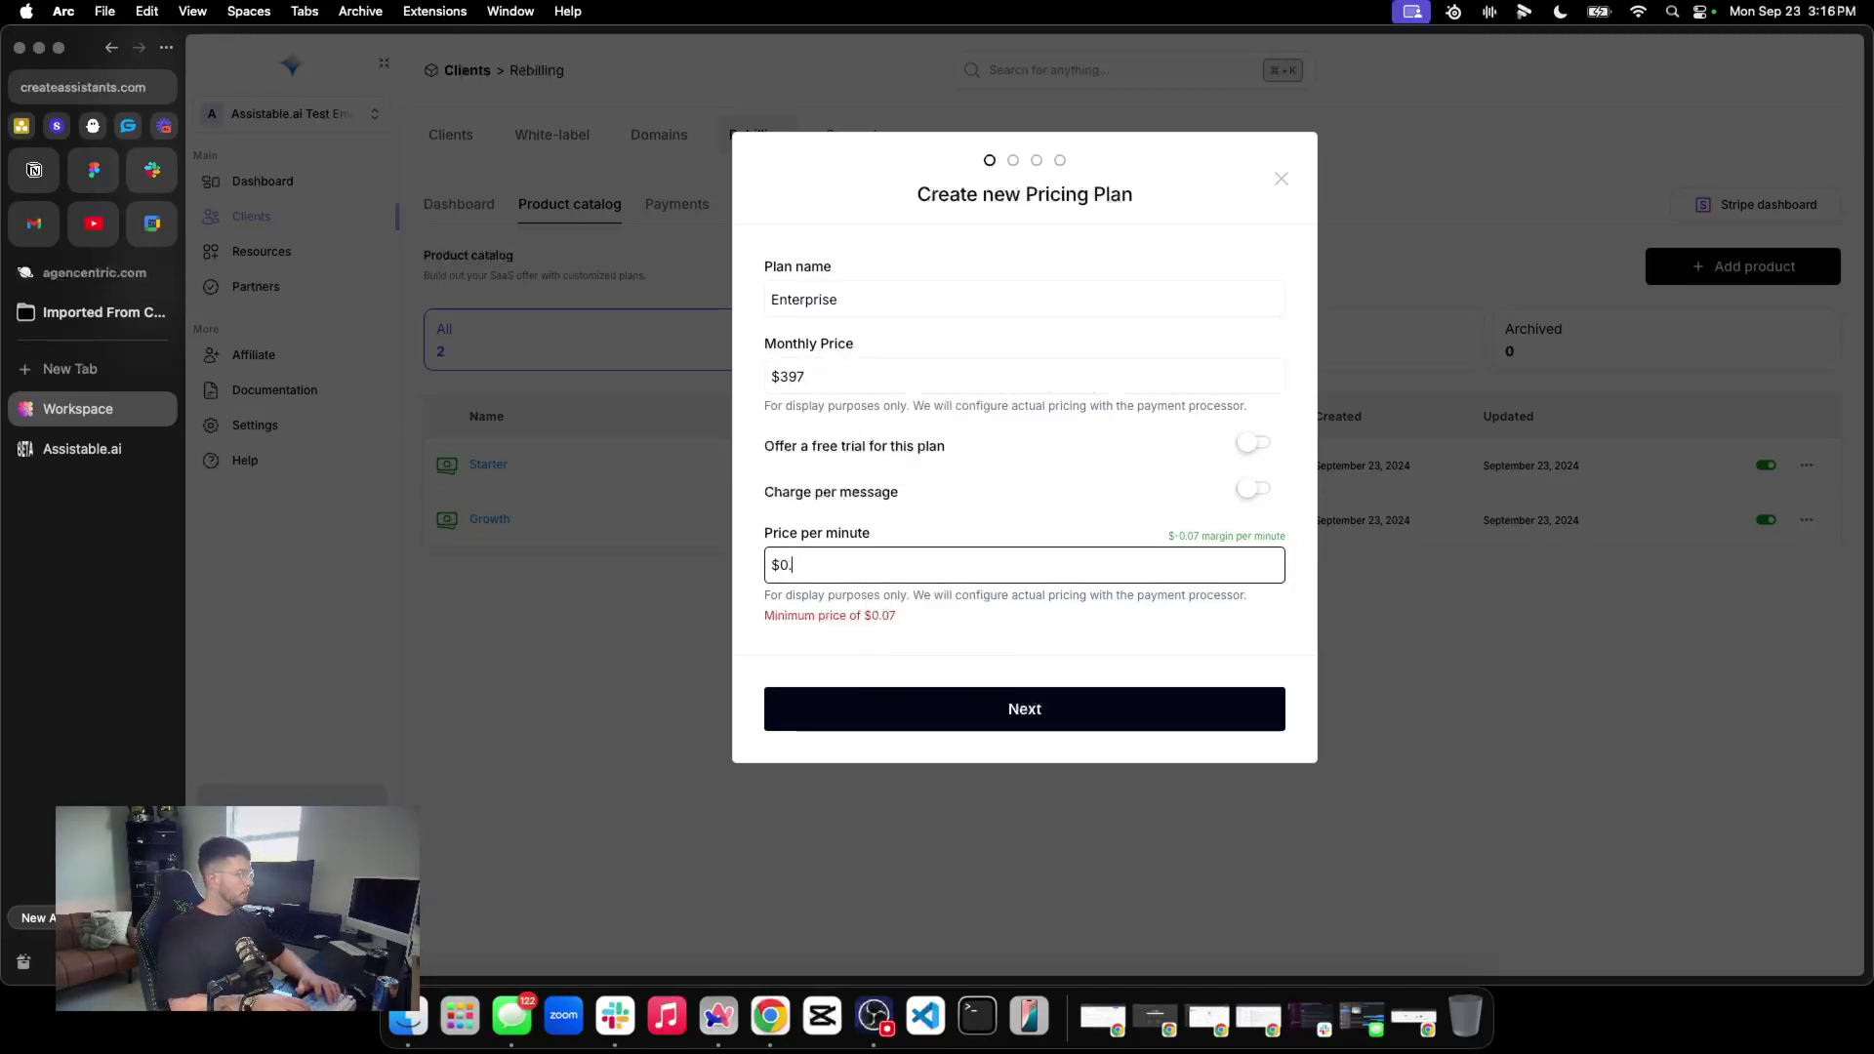
text(99)
click(956, 502)
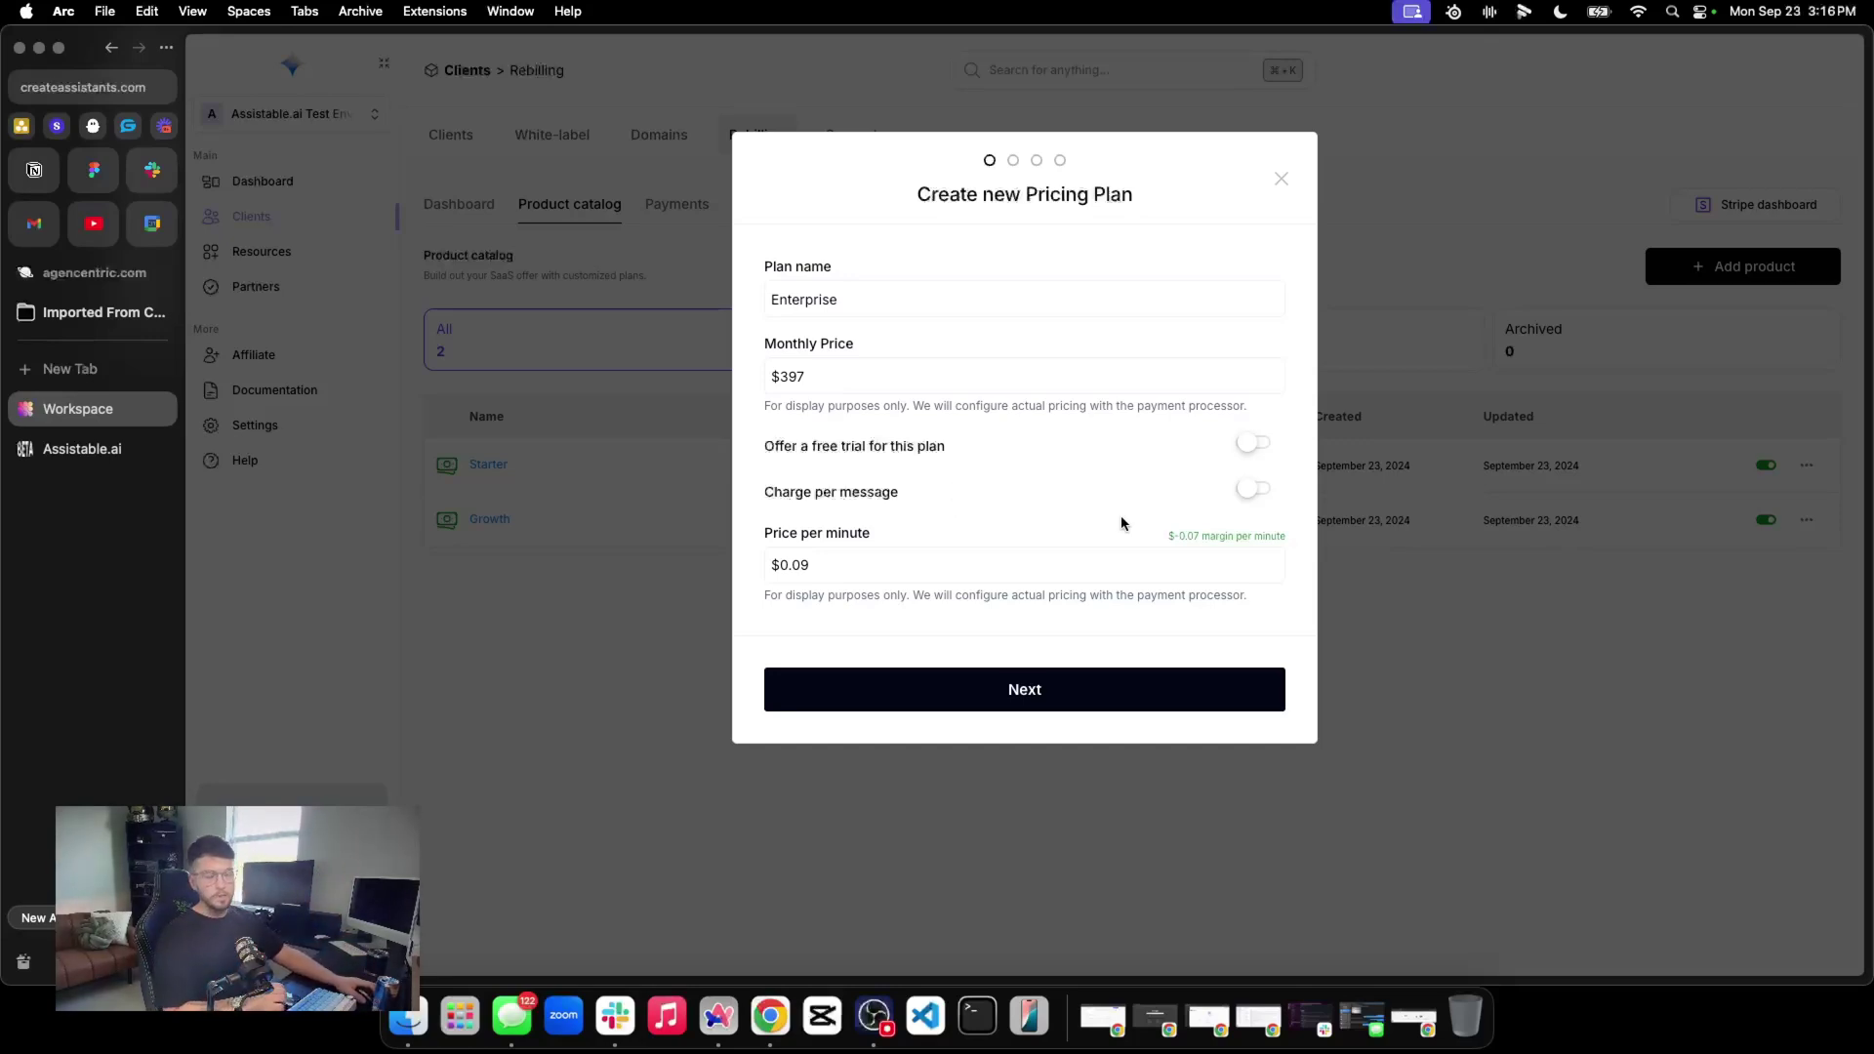
Step: Keep all features, make assistants, messages and calling unlimited, and create the Enterprise plan
click(1110, 690)
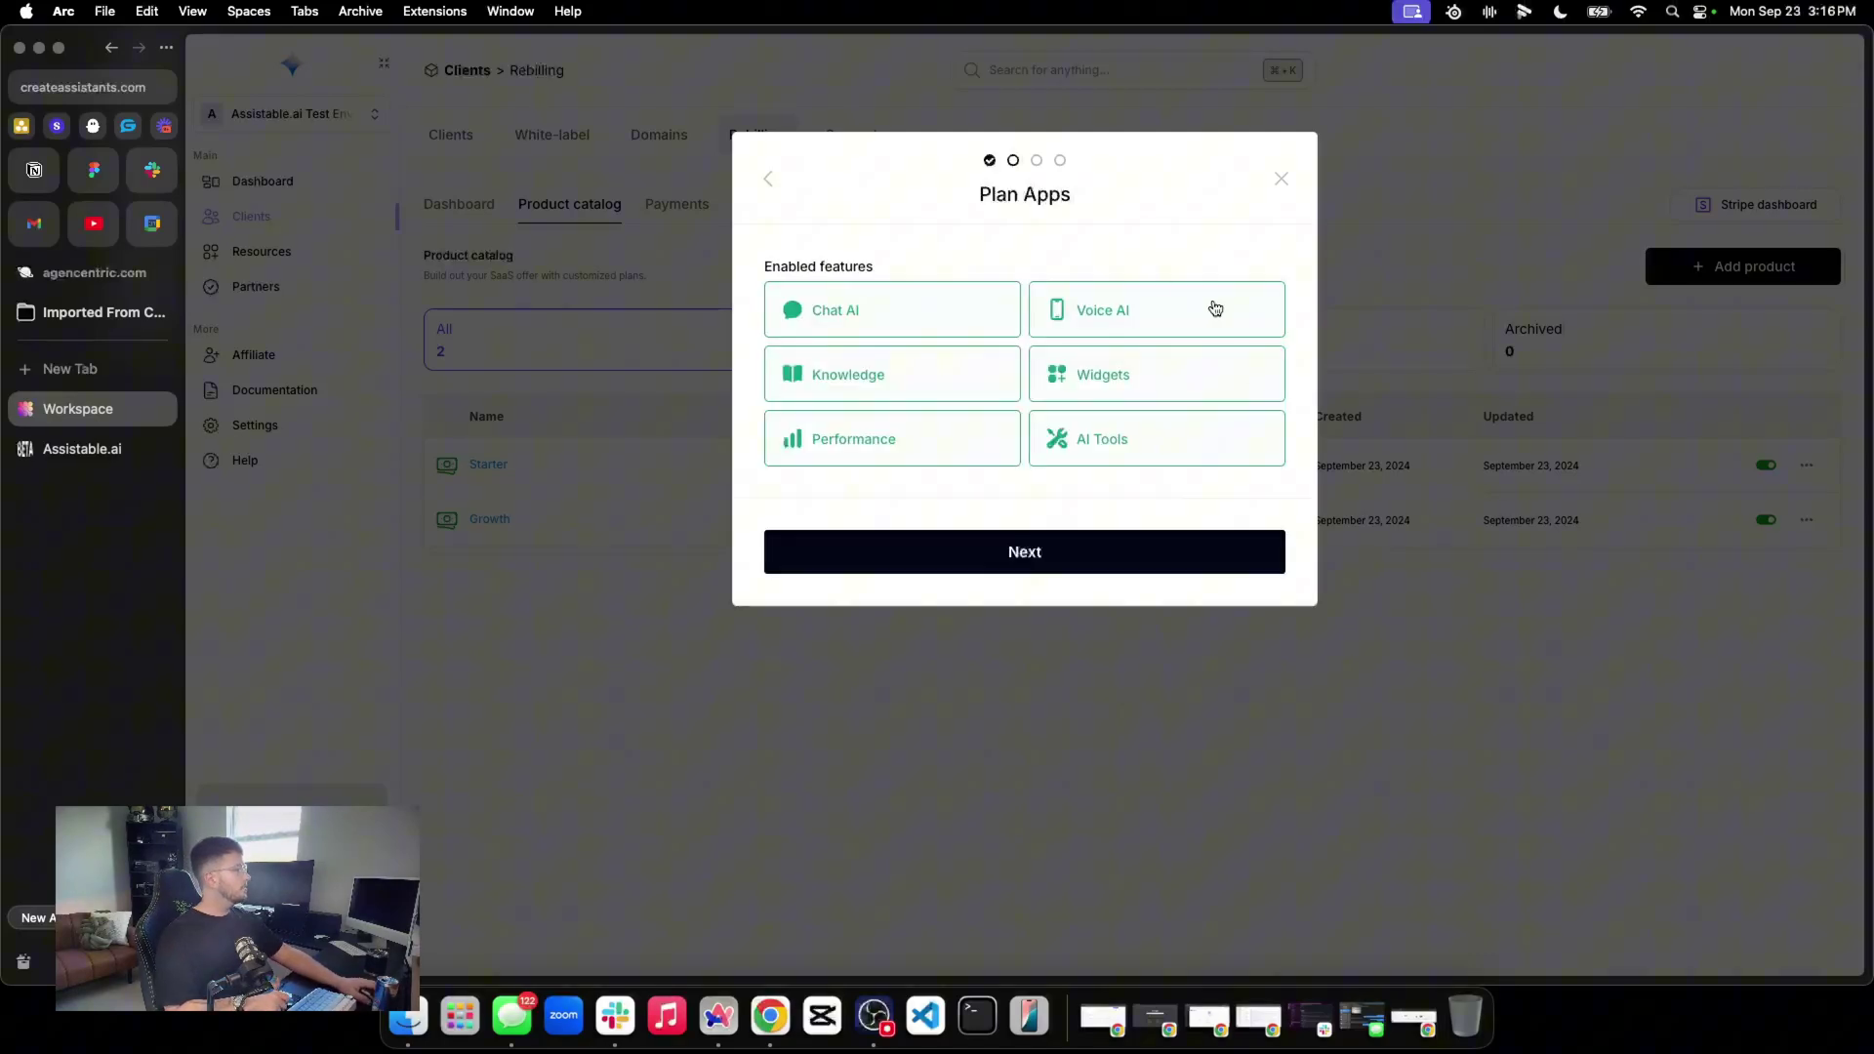
click(1002, 541)
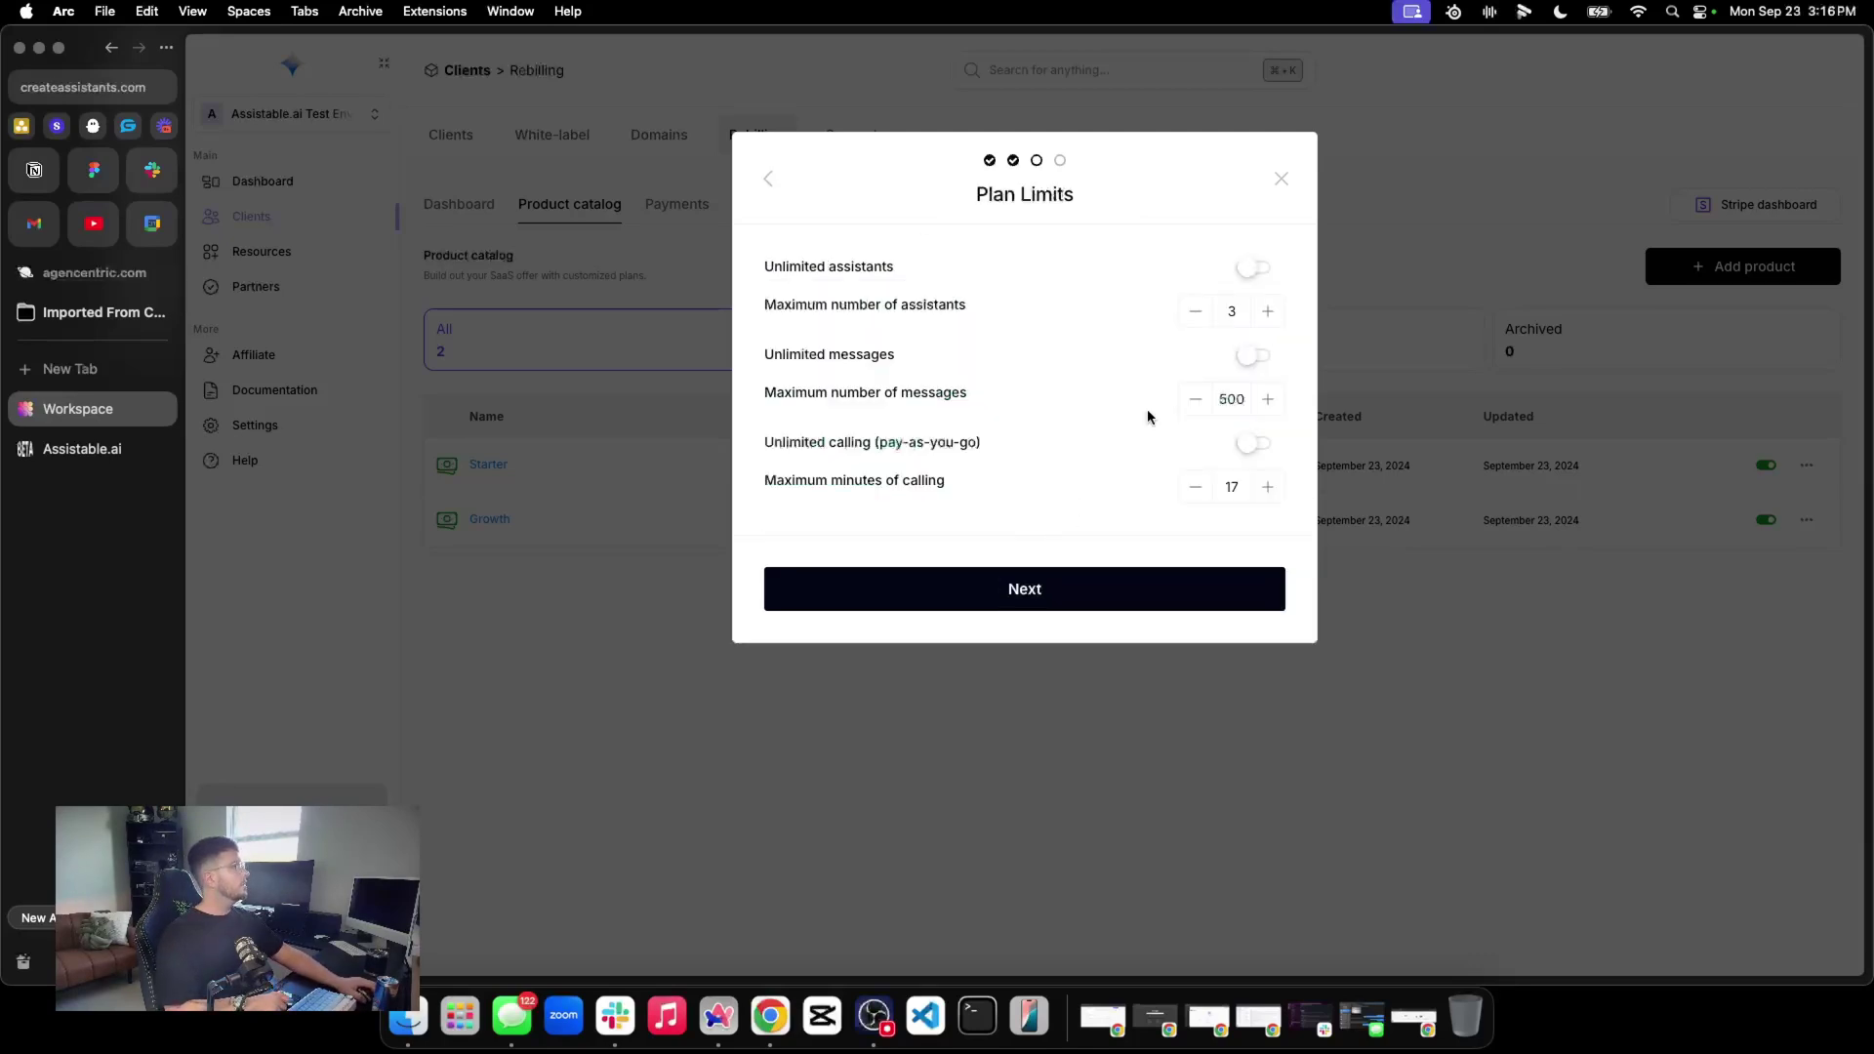
click(1257, 271)
click(1252, 357)
click(1249, 447)
click(1120, 595)
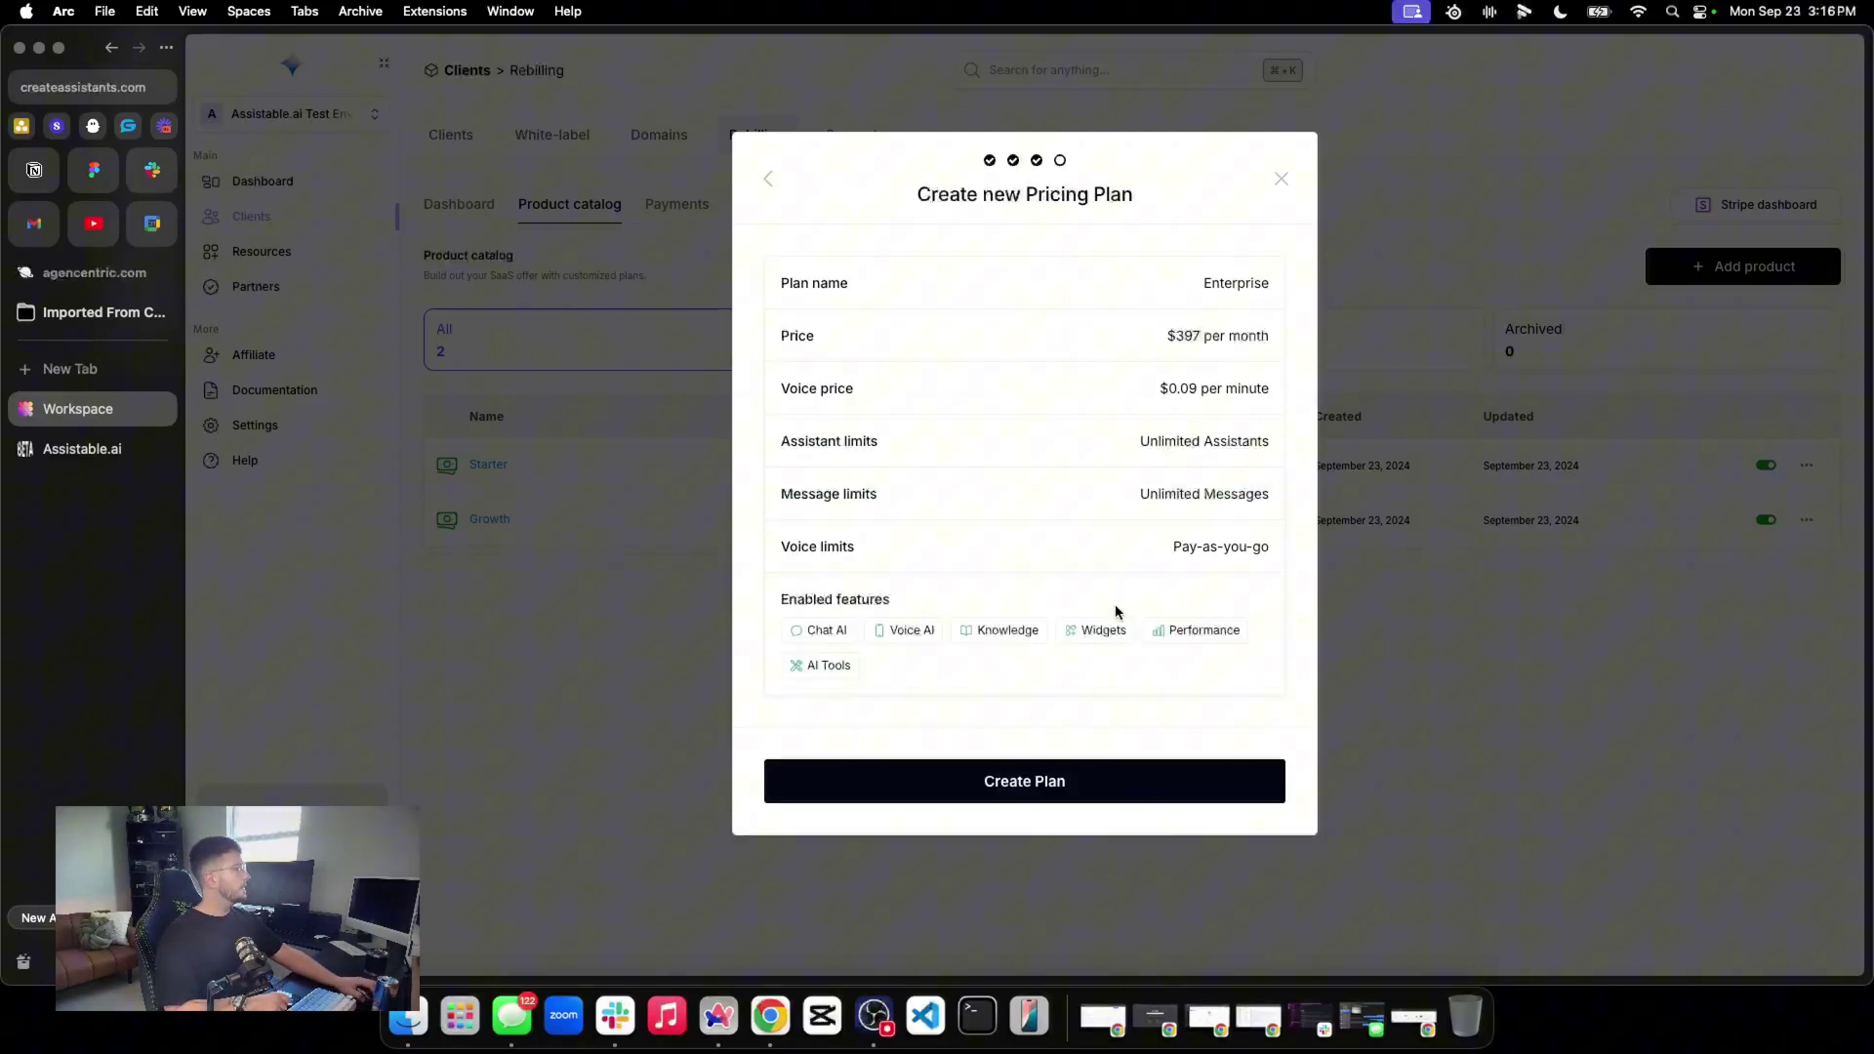
click(1231, 795)
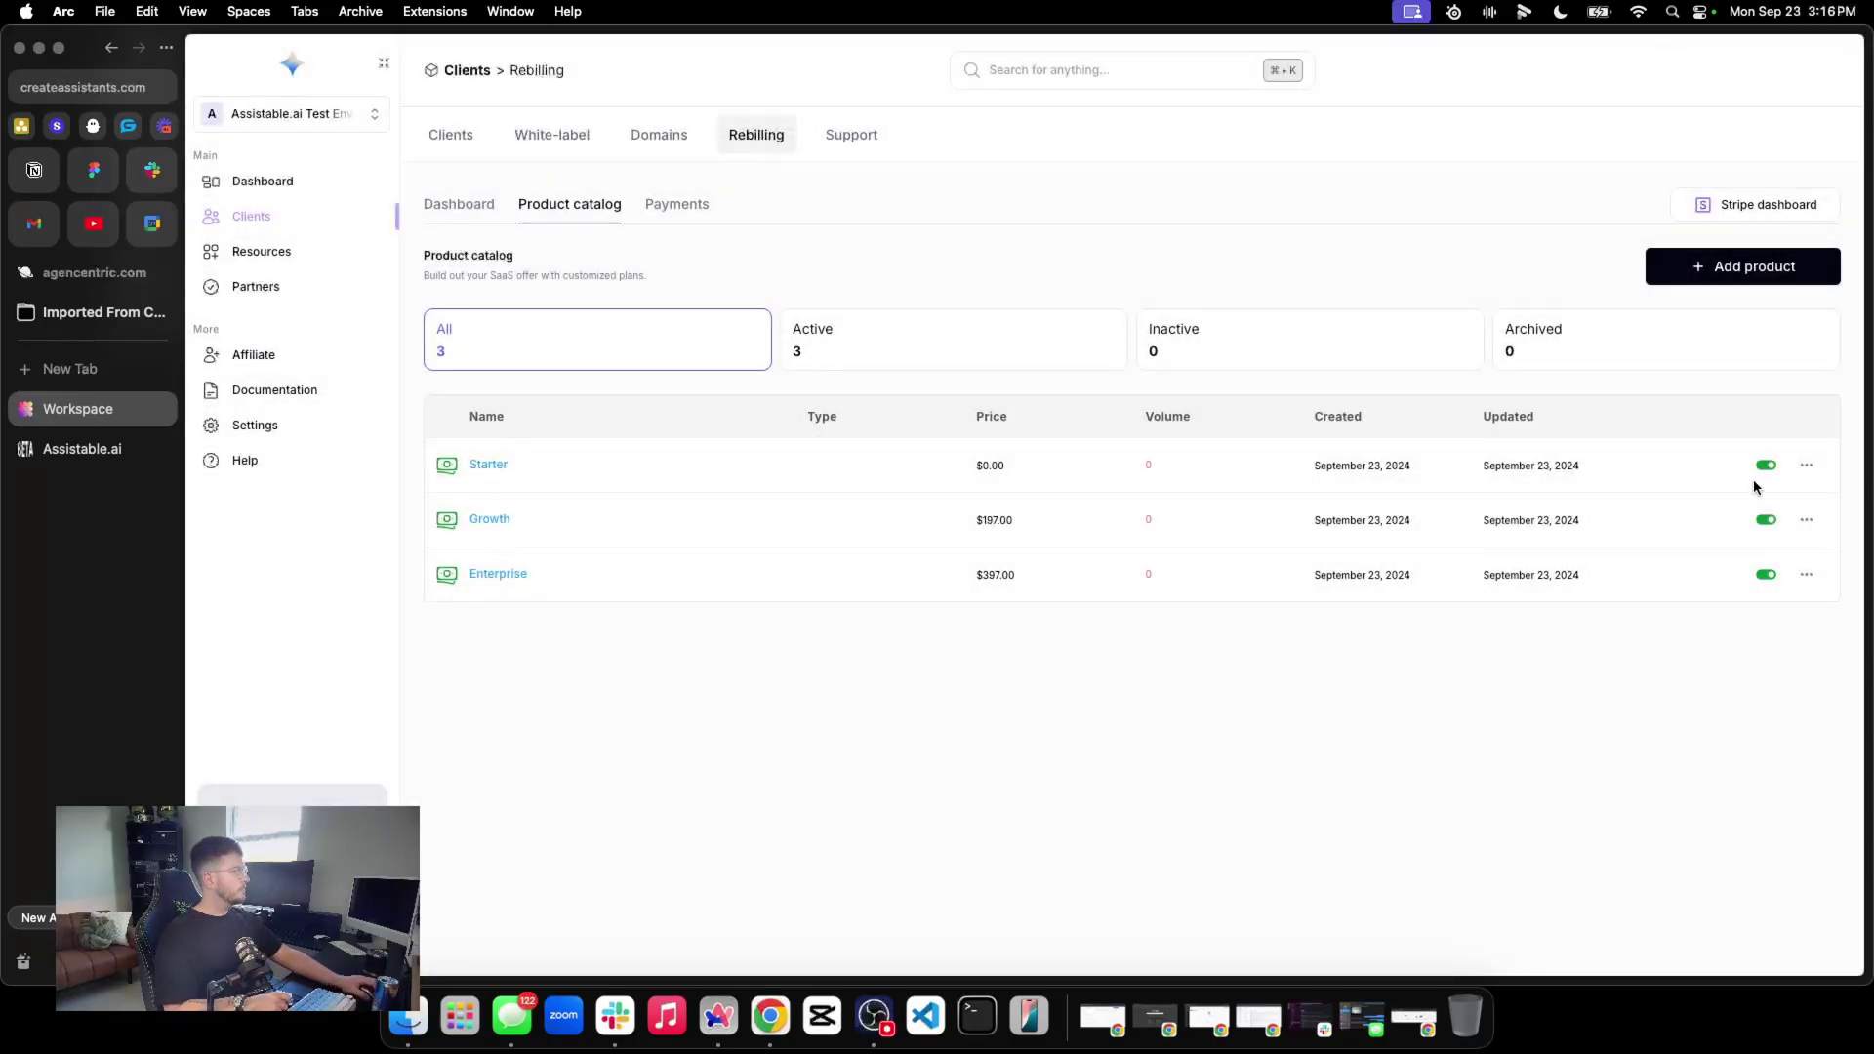
Step: Activate the Enterprise plan and open the re-billing dashboard
click(1766, 574)
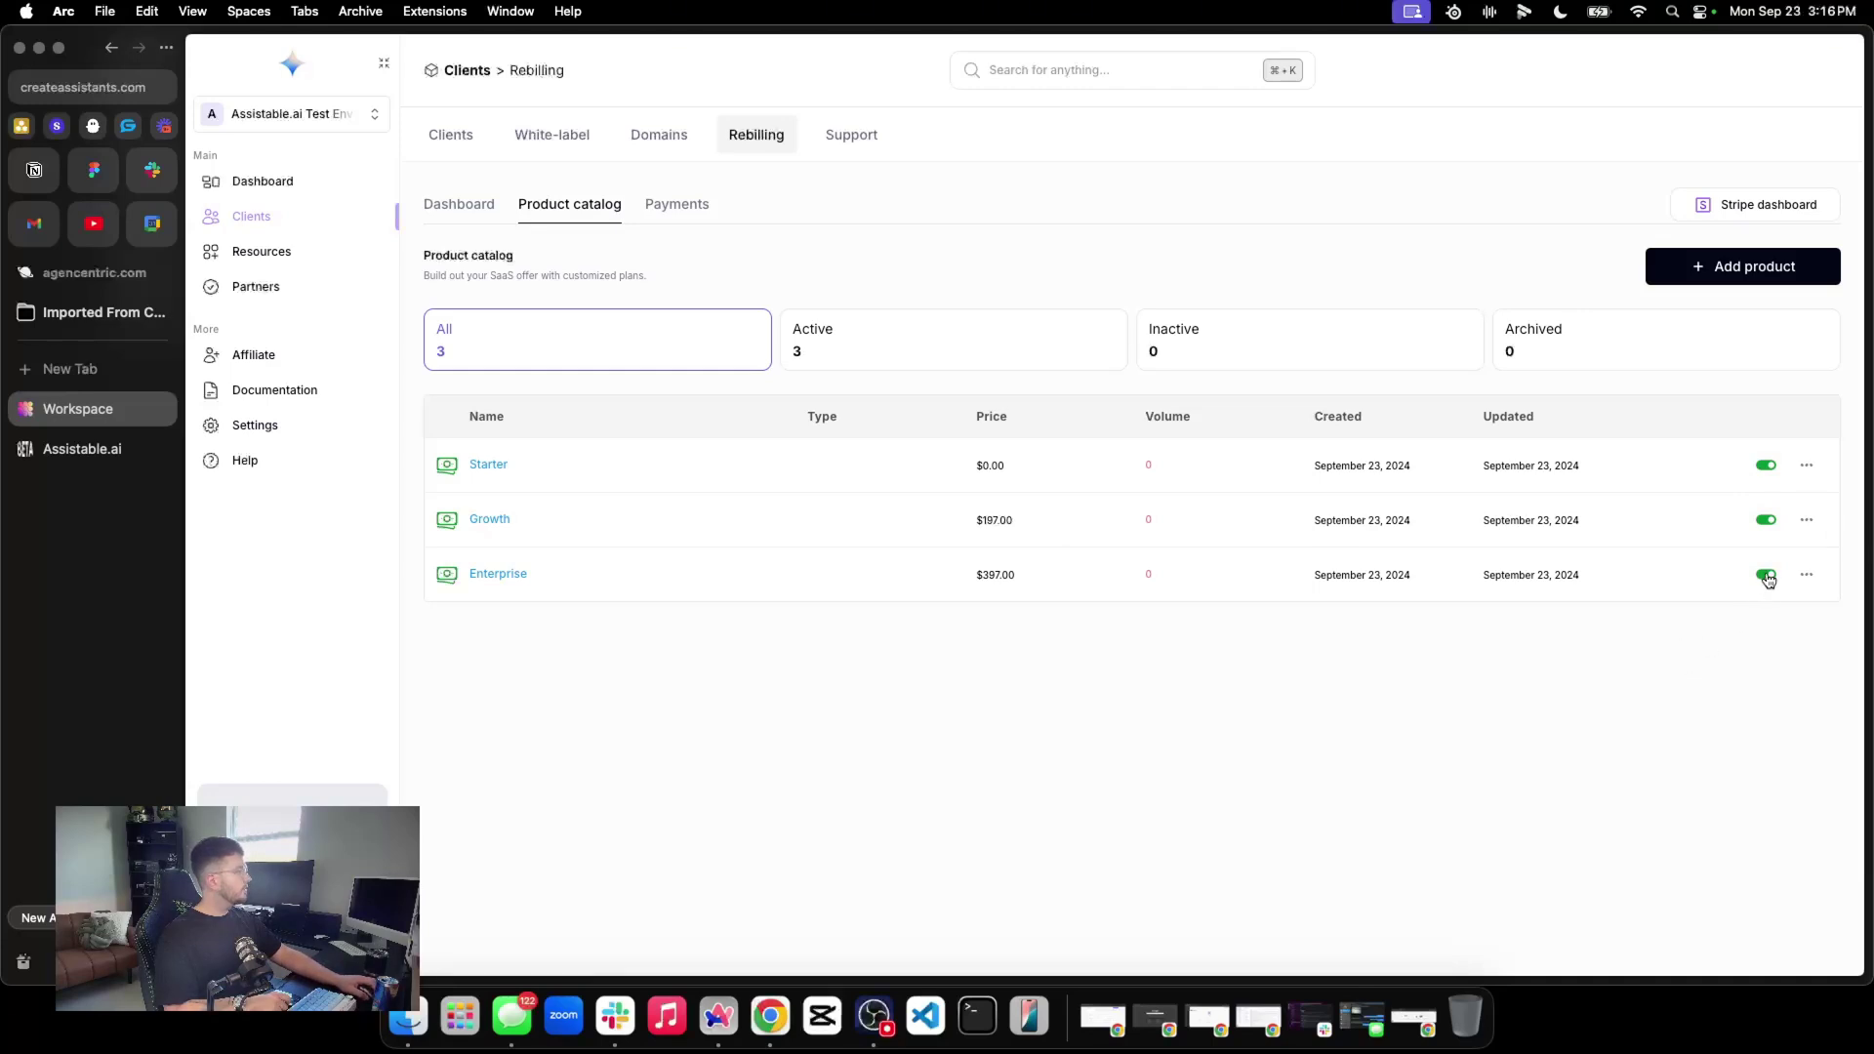
click(673, 204)
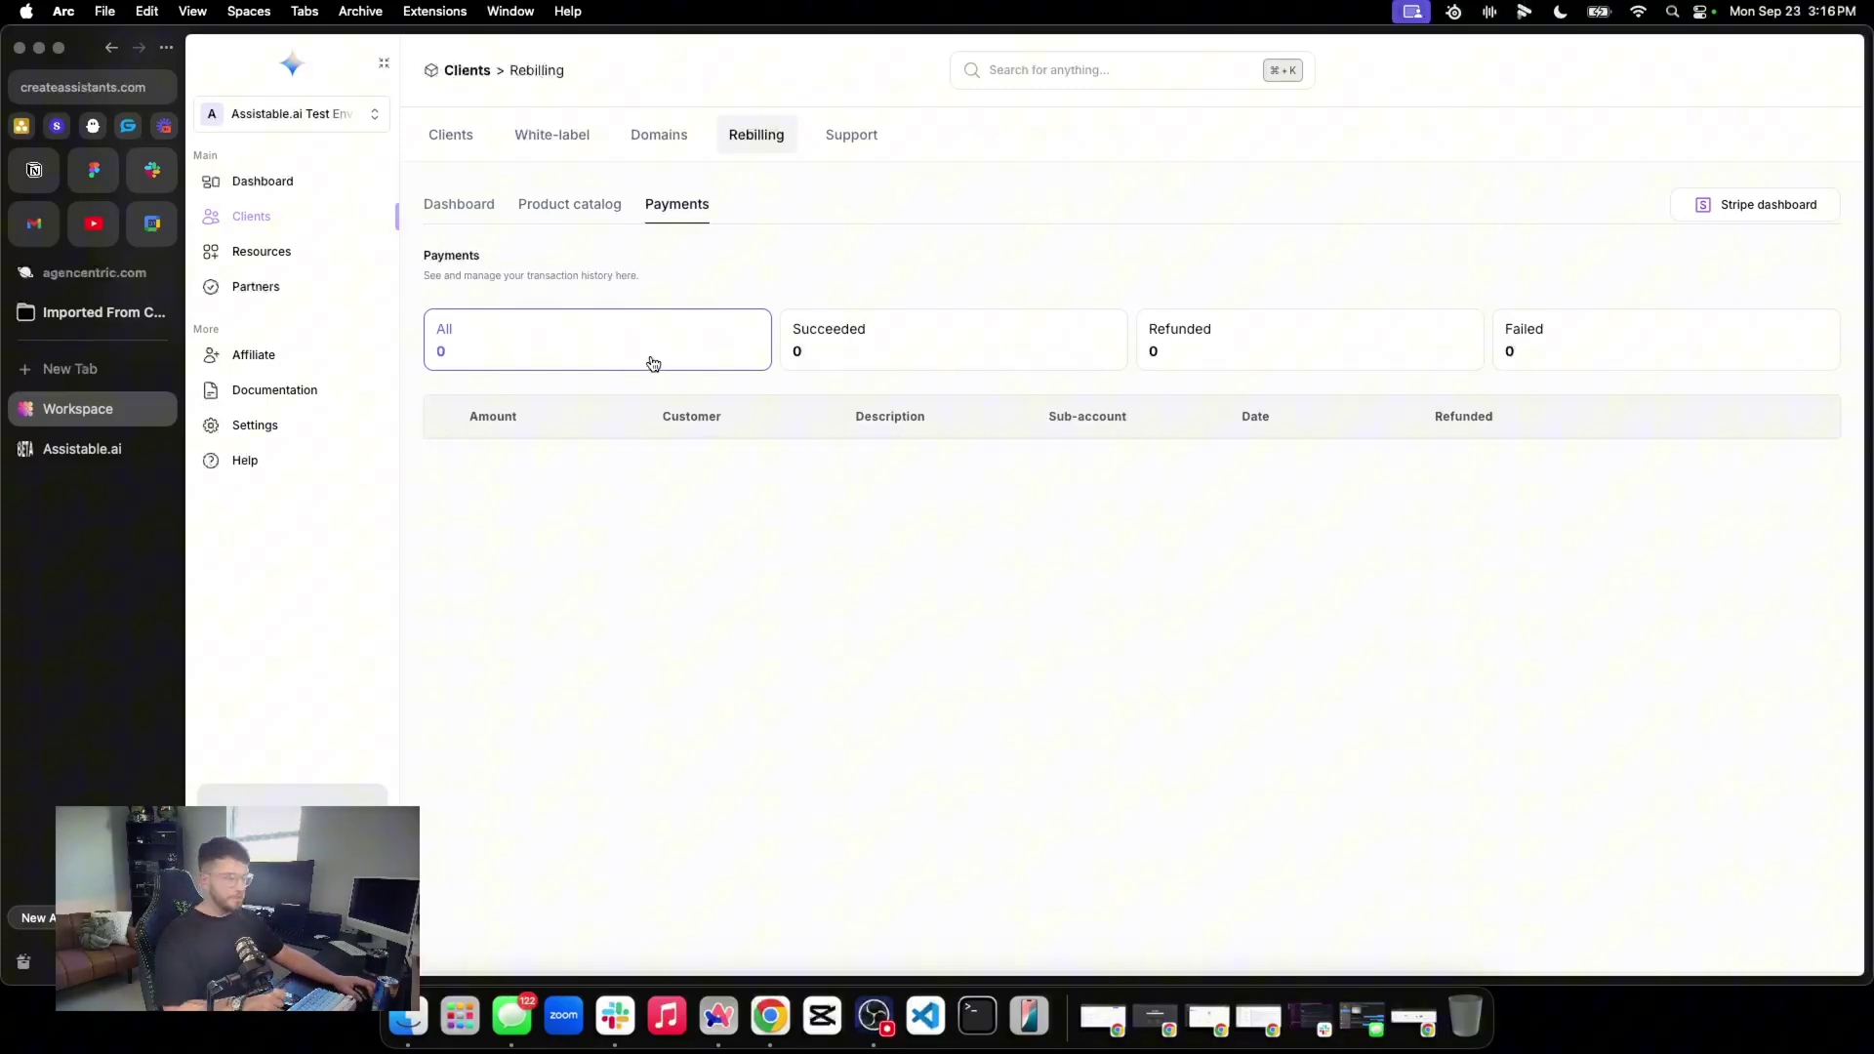
click(570, 205)
click(456, 205)
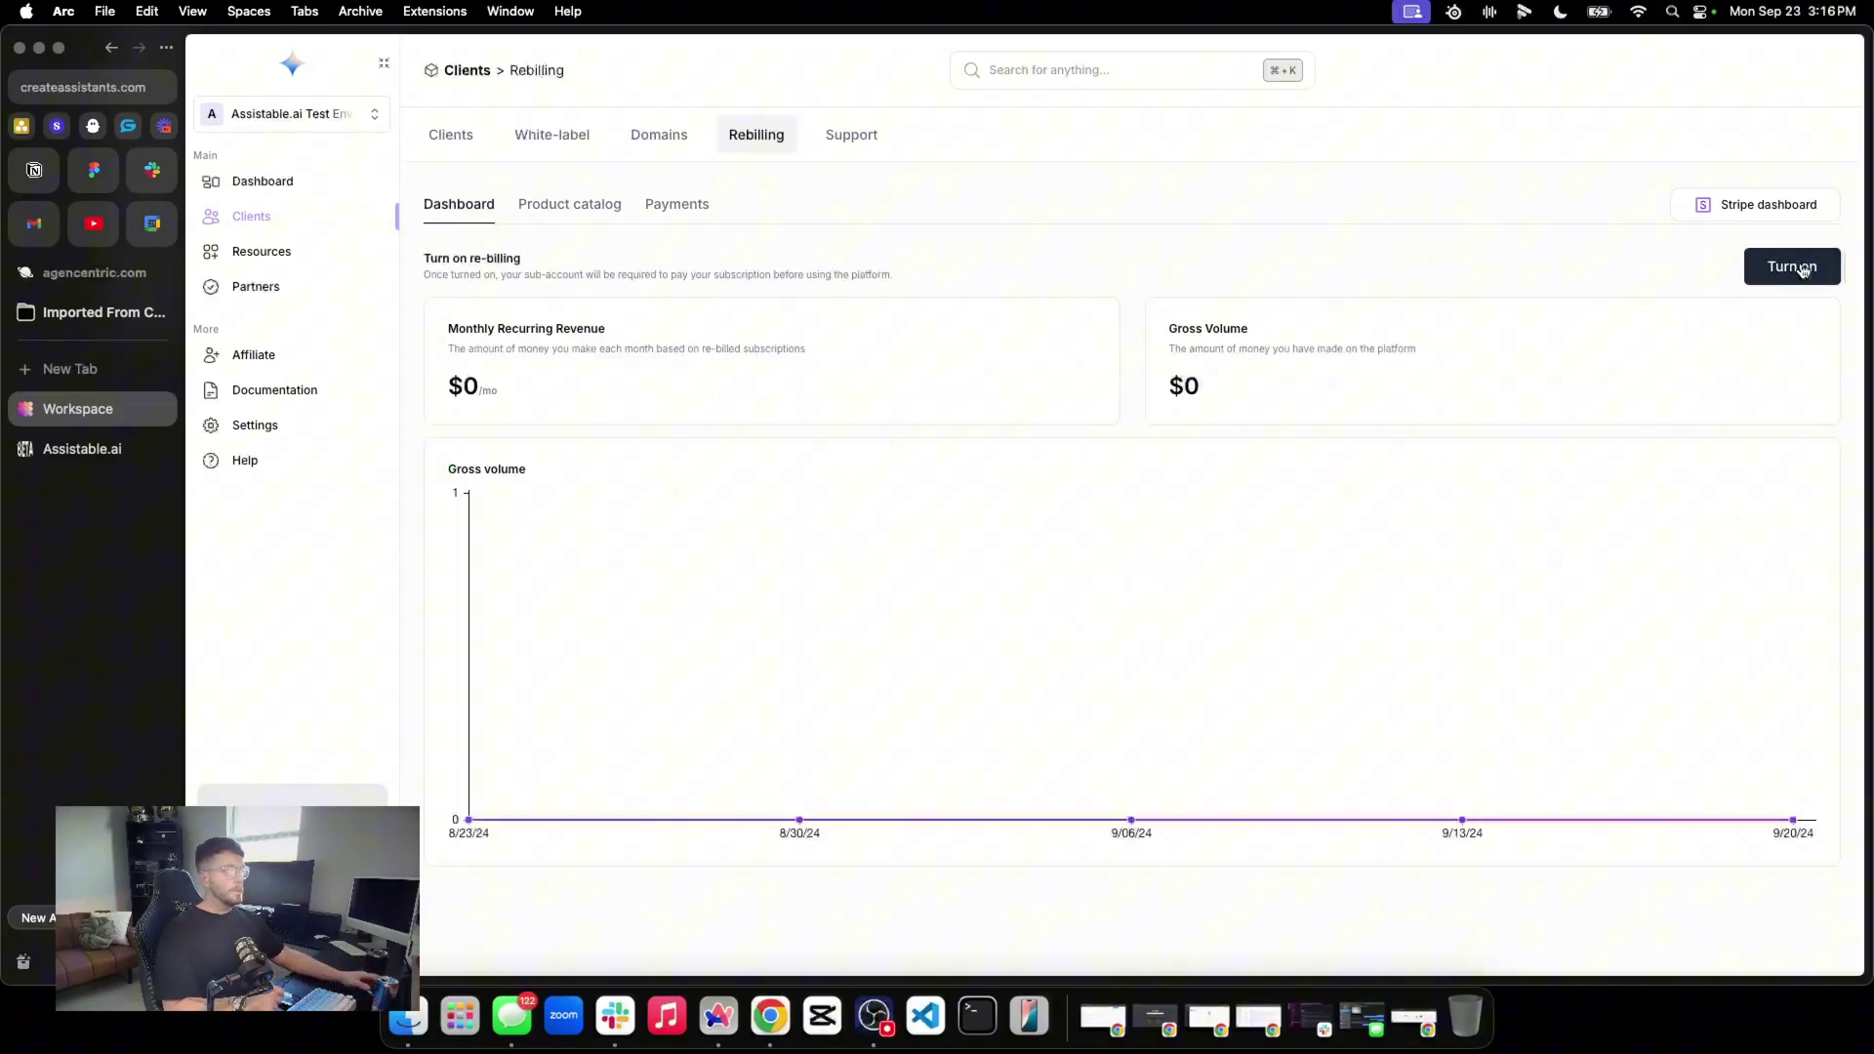
Step: Check the client sub-account tab, then turn on re-billing for sub-accounts
click(82, 449)
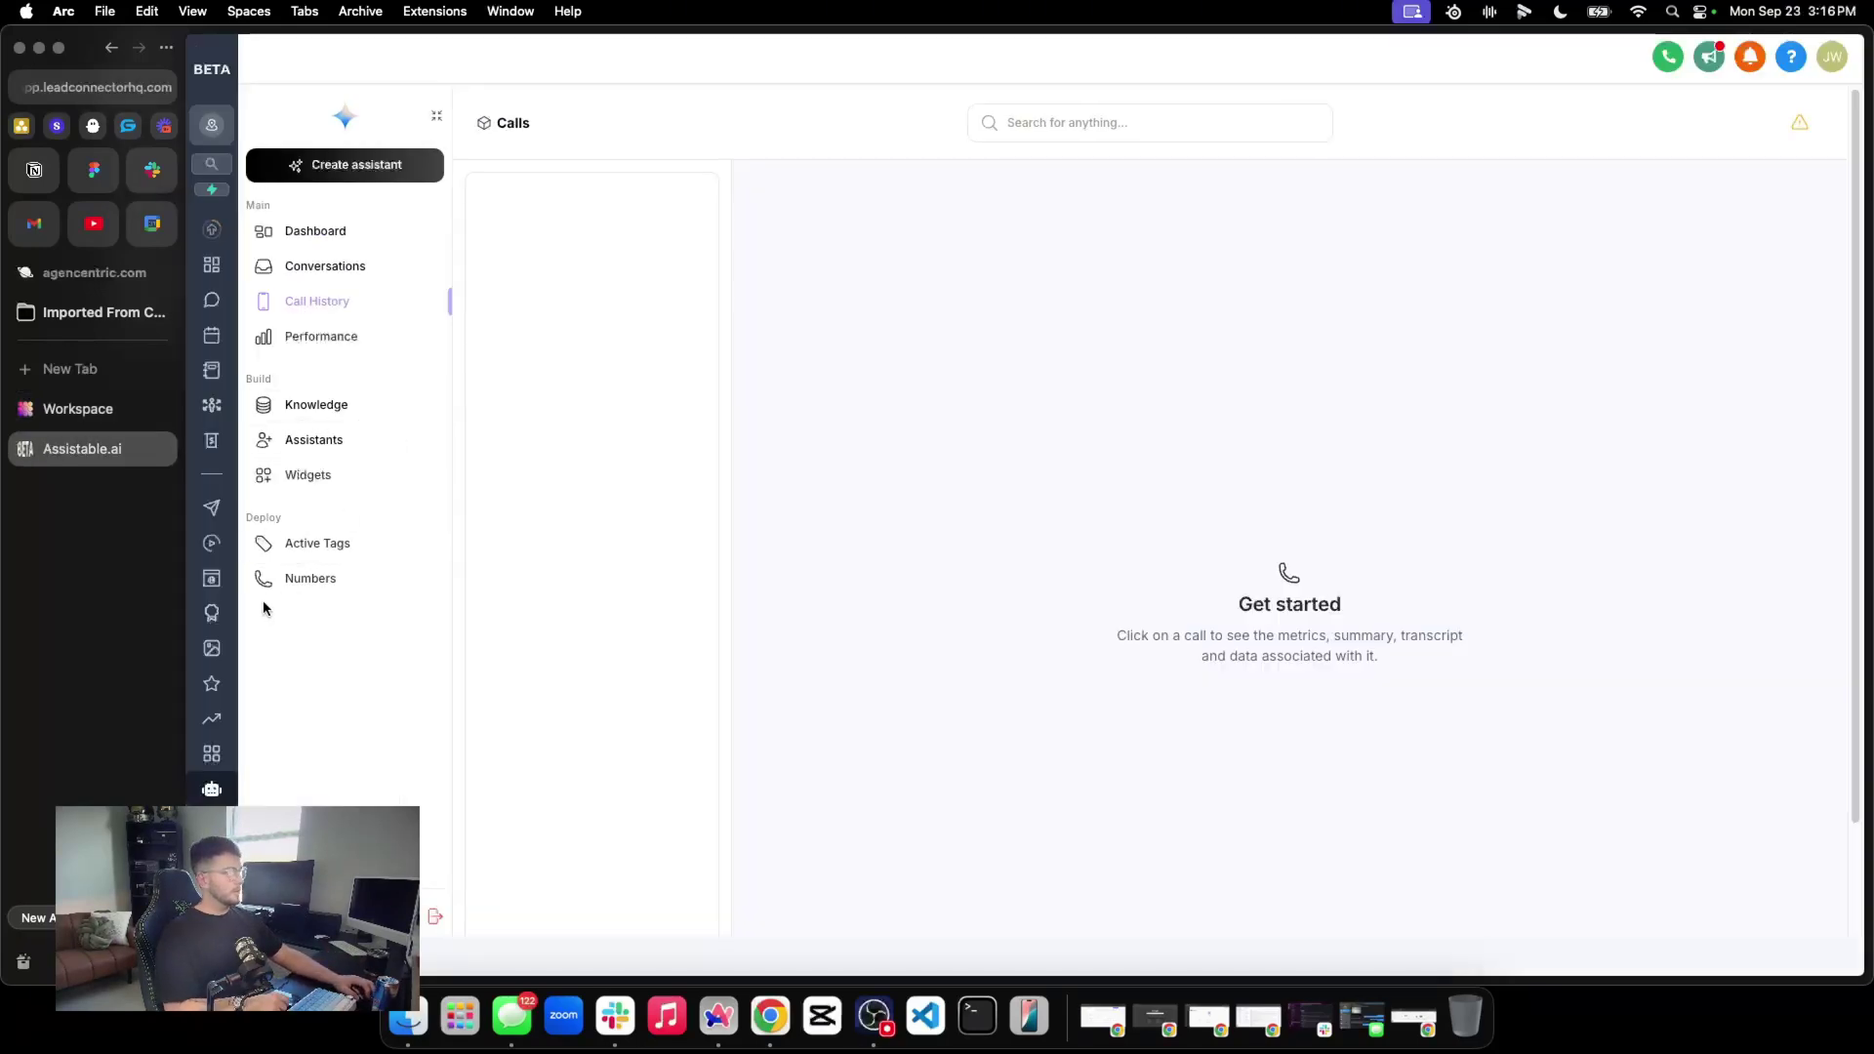
click(211, 683)
click(78, 409)
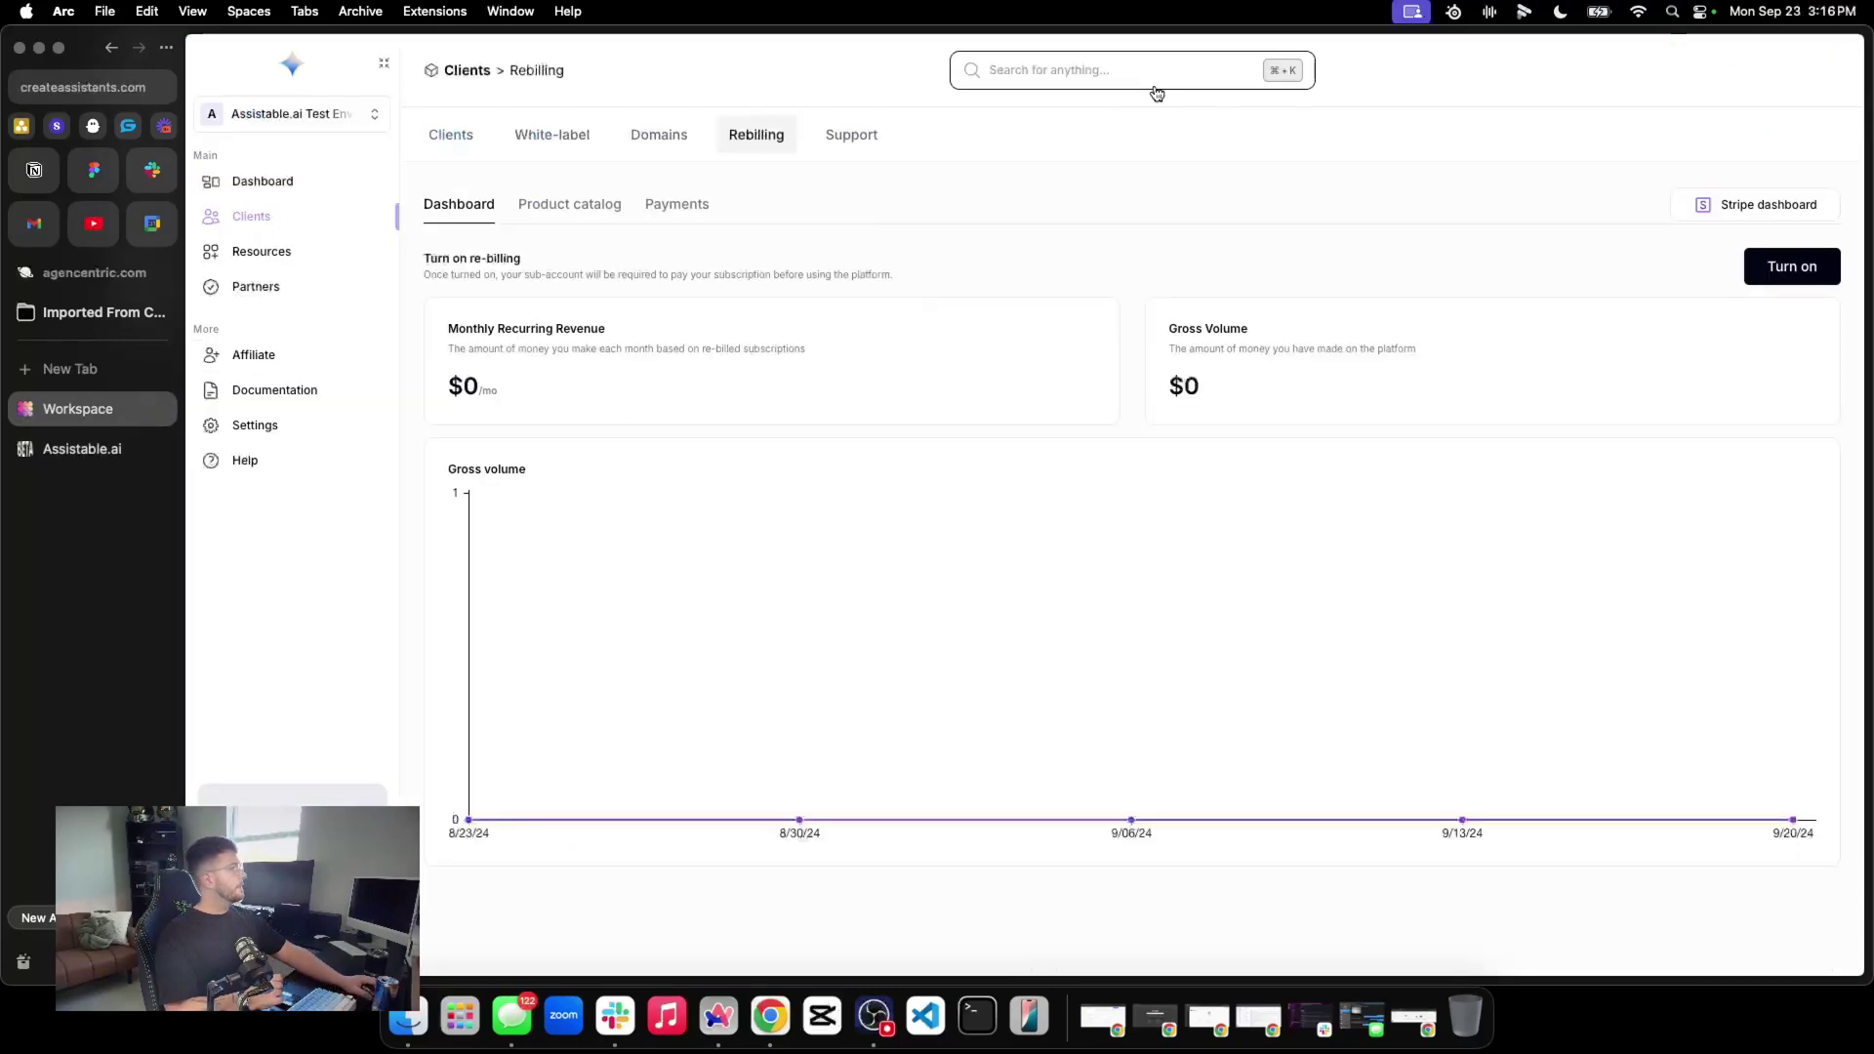
click(1827, 275)
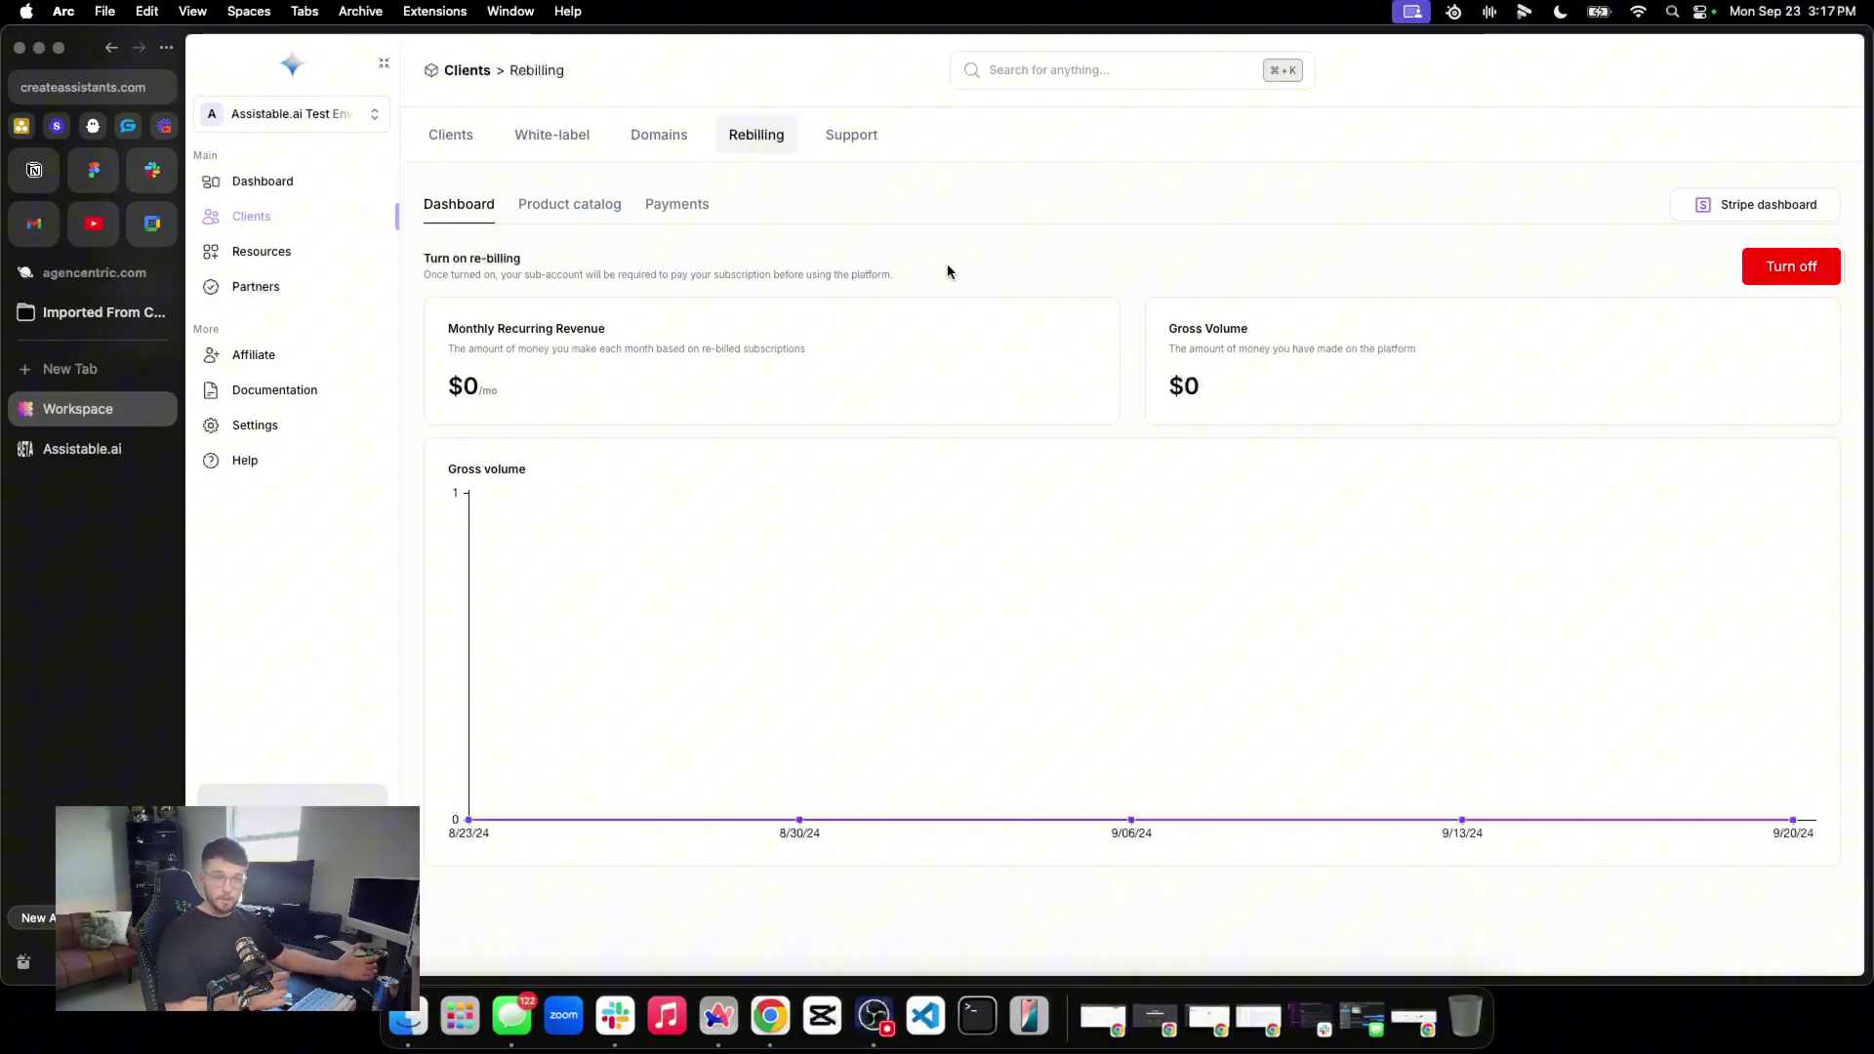
Step: Review the Starter $0, Growth $197 and Enterprise $397 prices and their edit dialogs
click(538, 205)
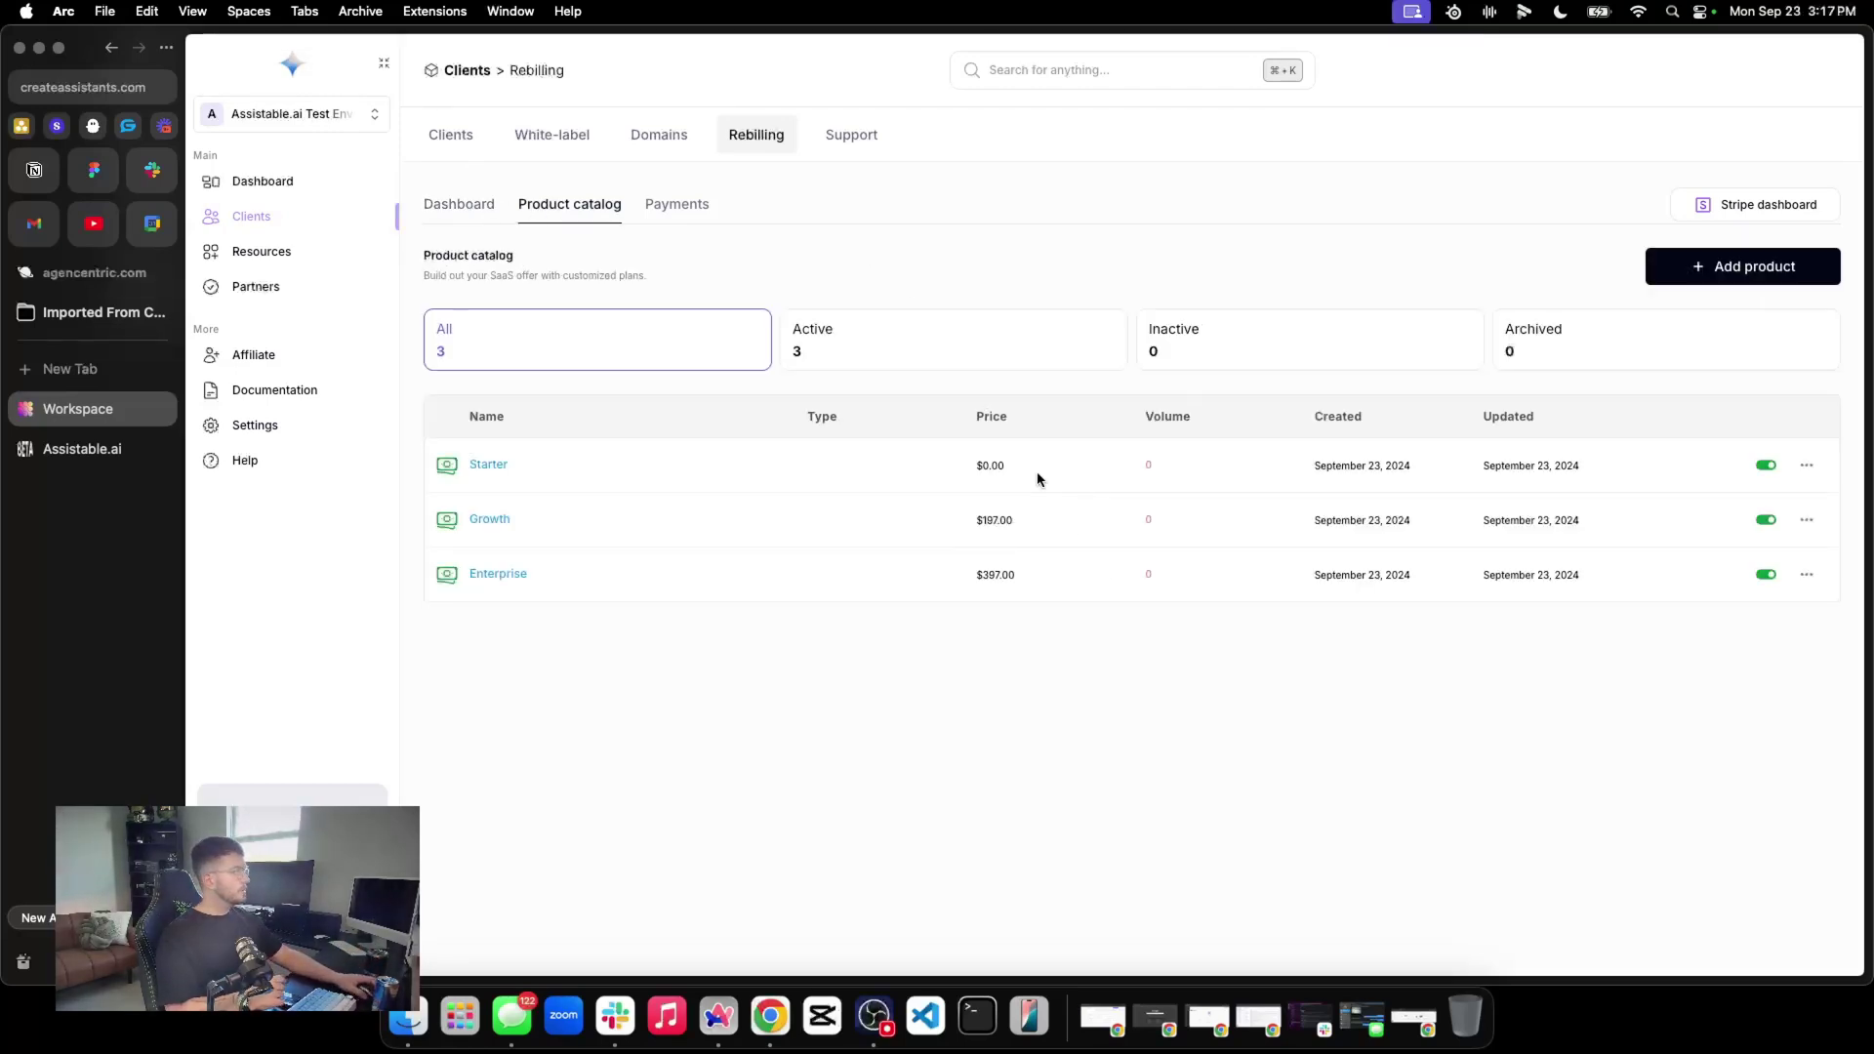
double_click(990, 465)
double_click(995, 520)
double_click(997, 575)
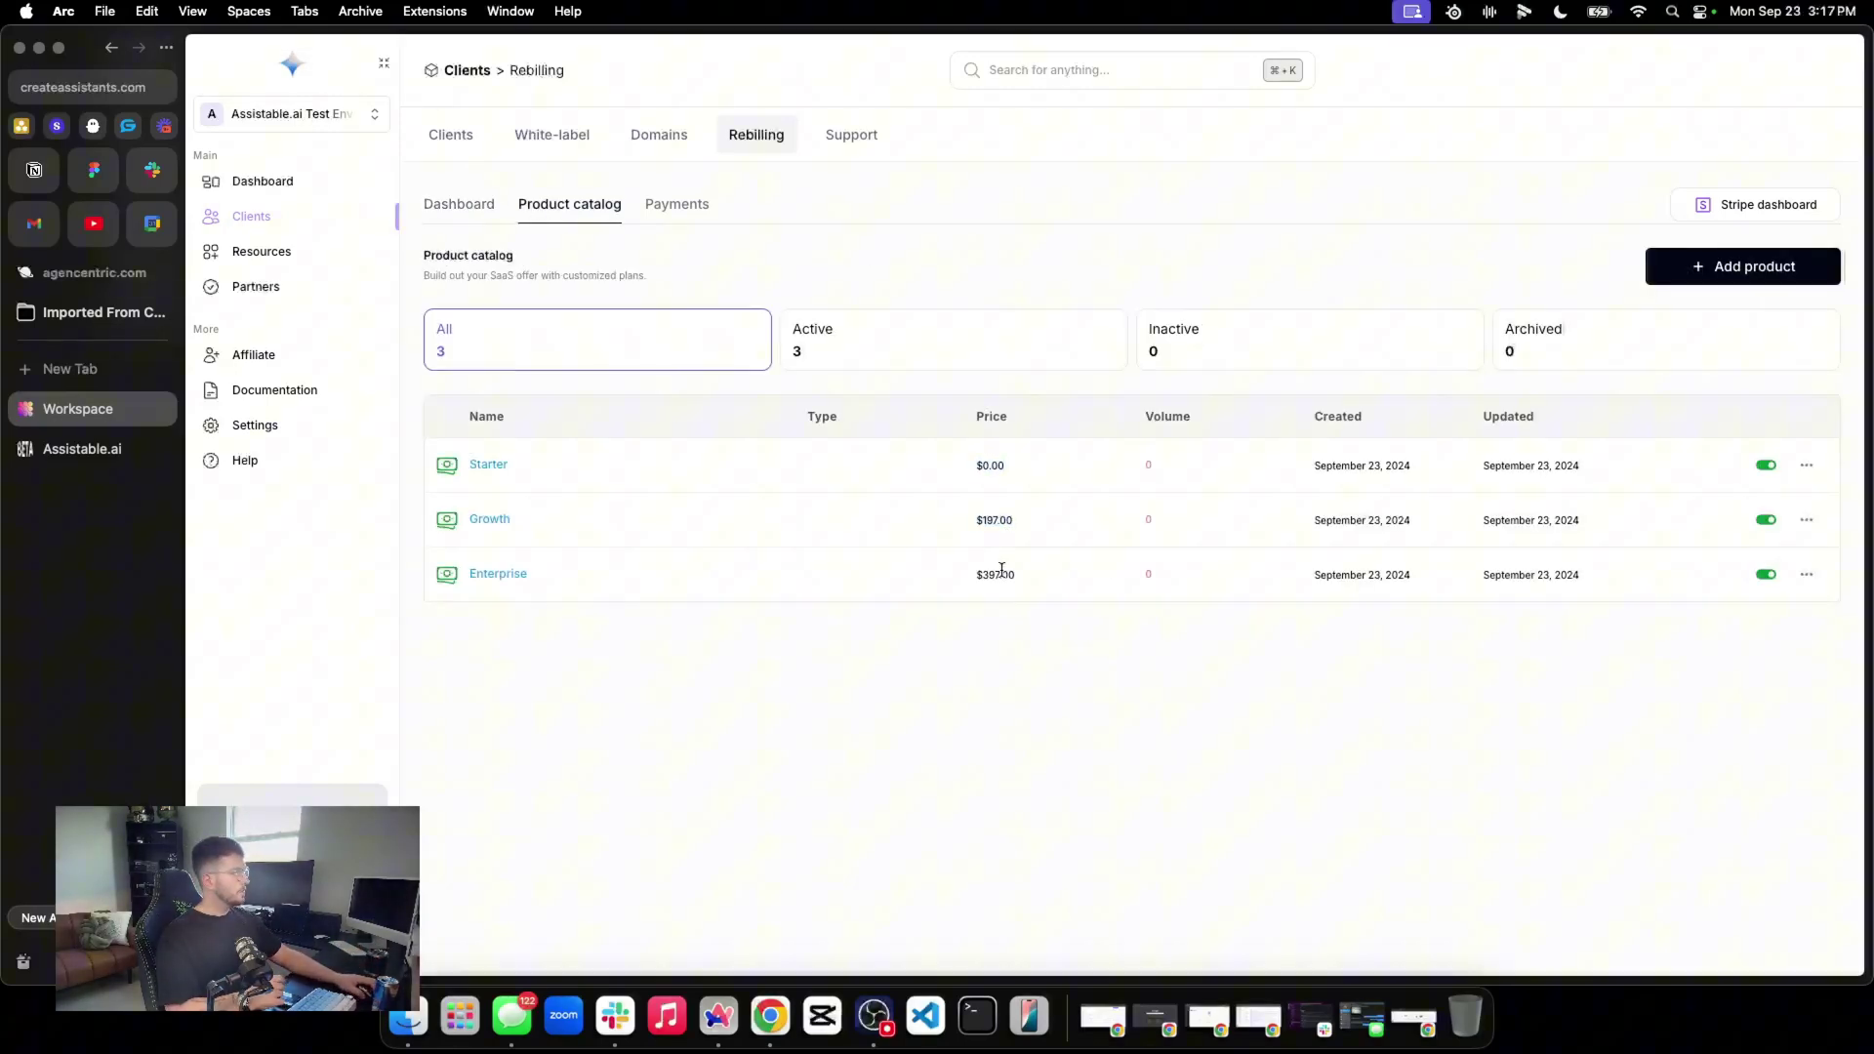
click(1807, 575)
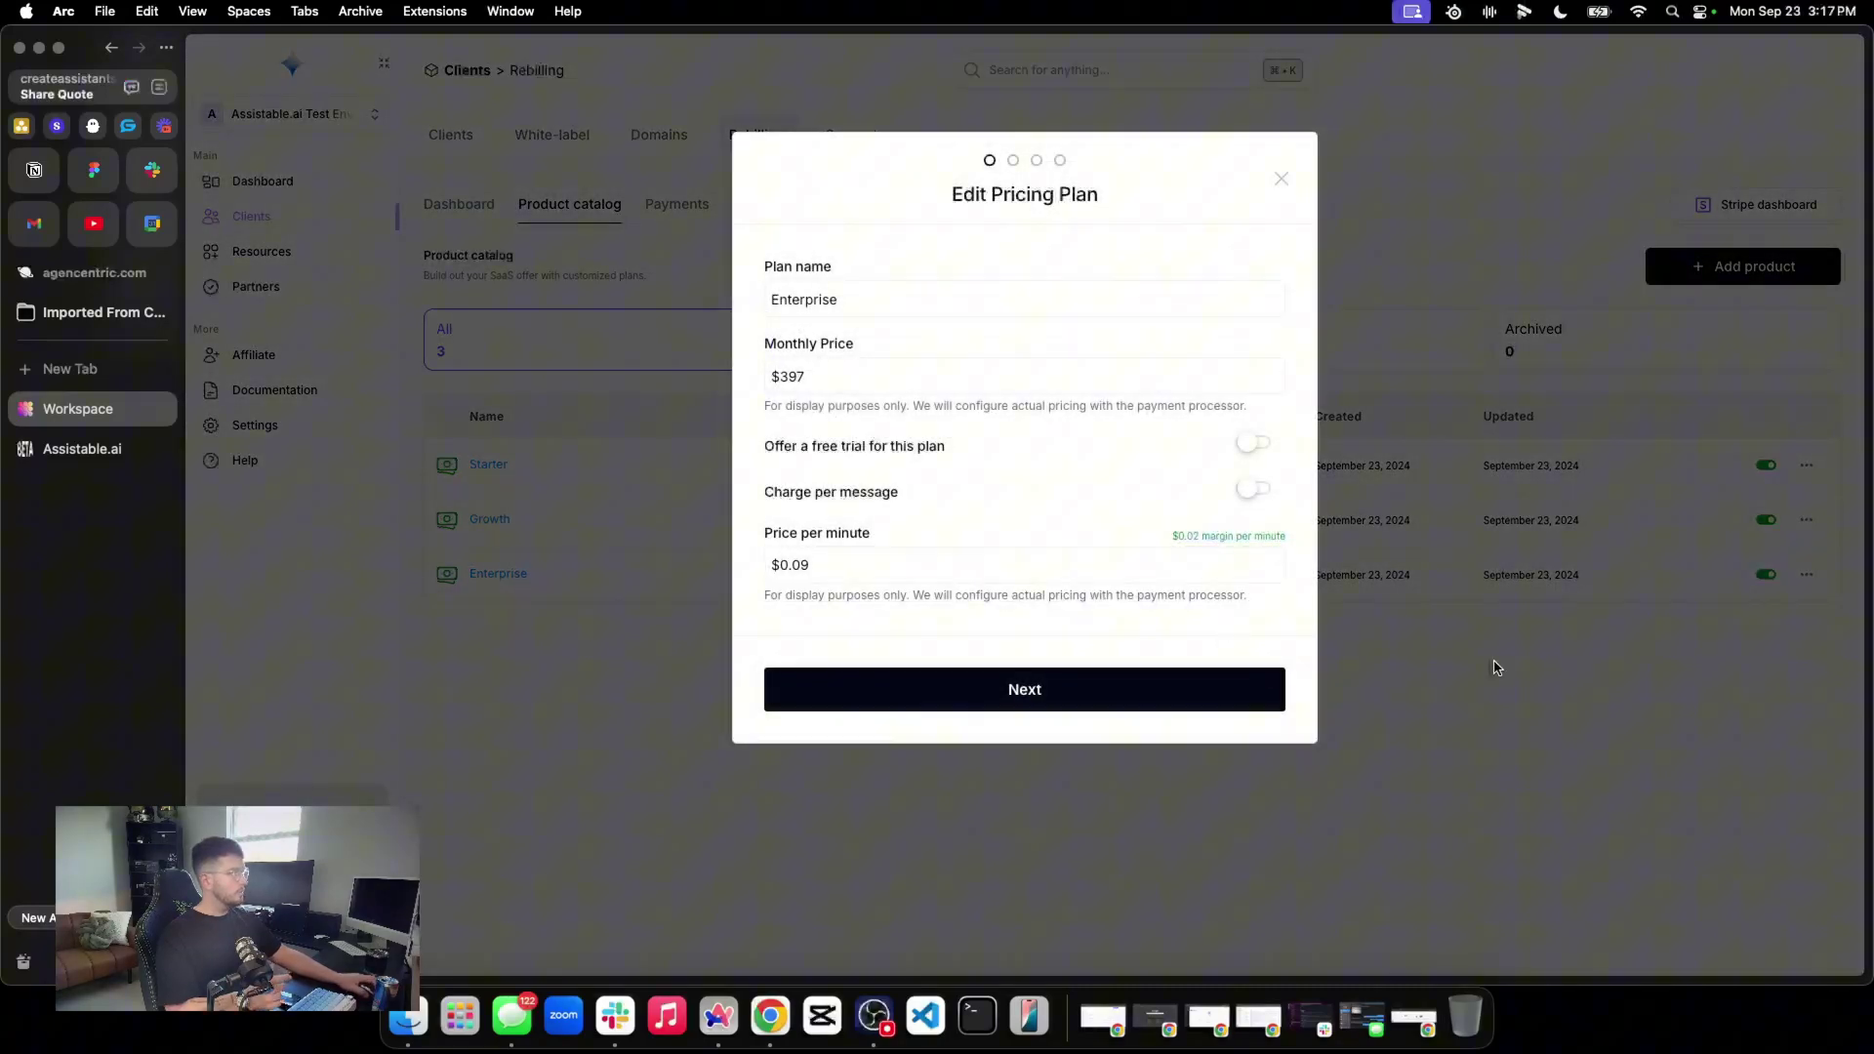
click(1498, 654)
click(1806, 465)
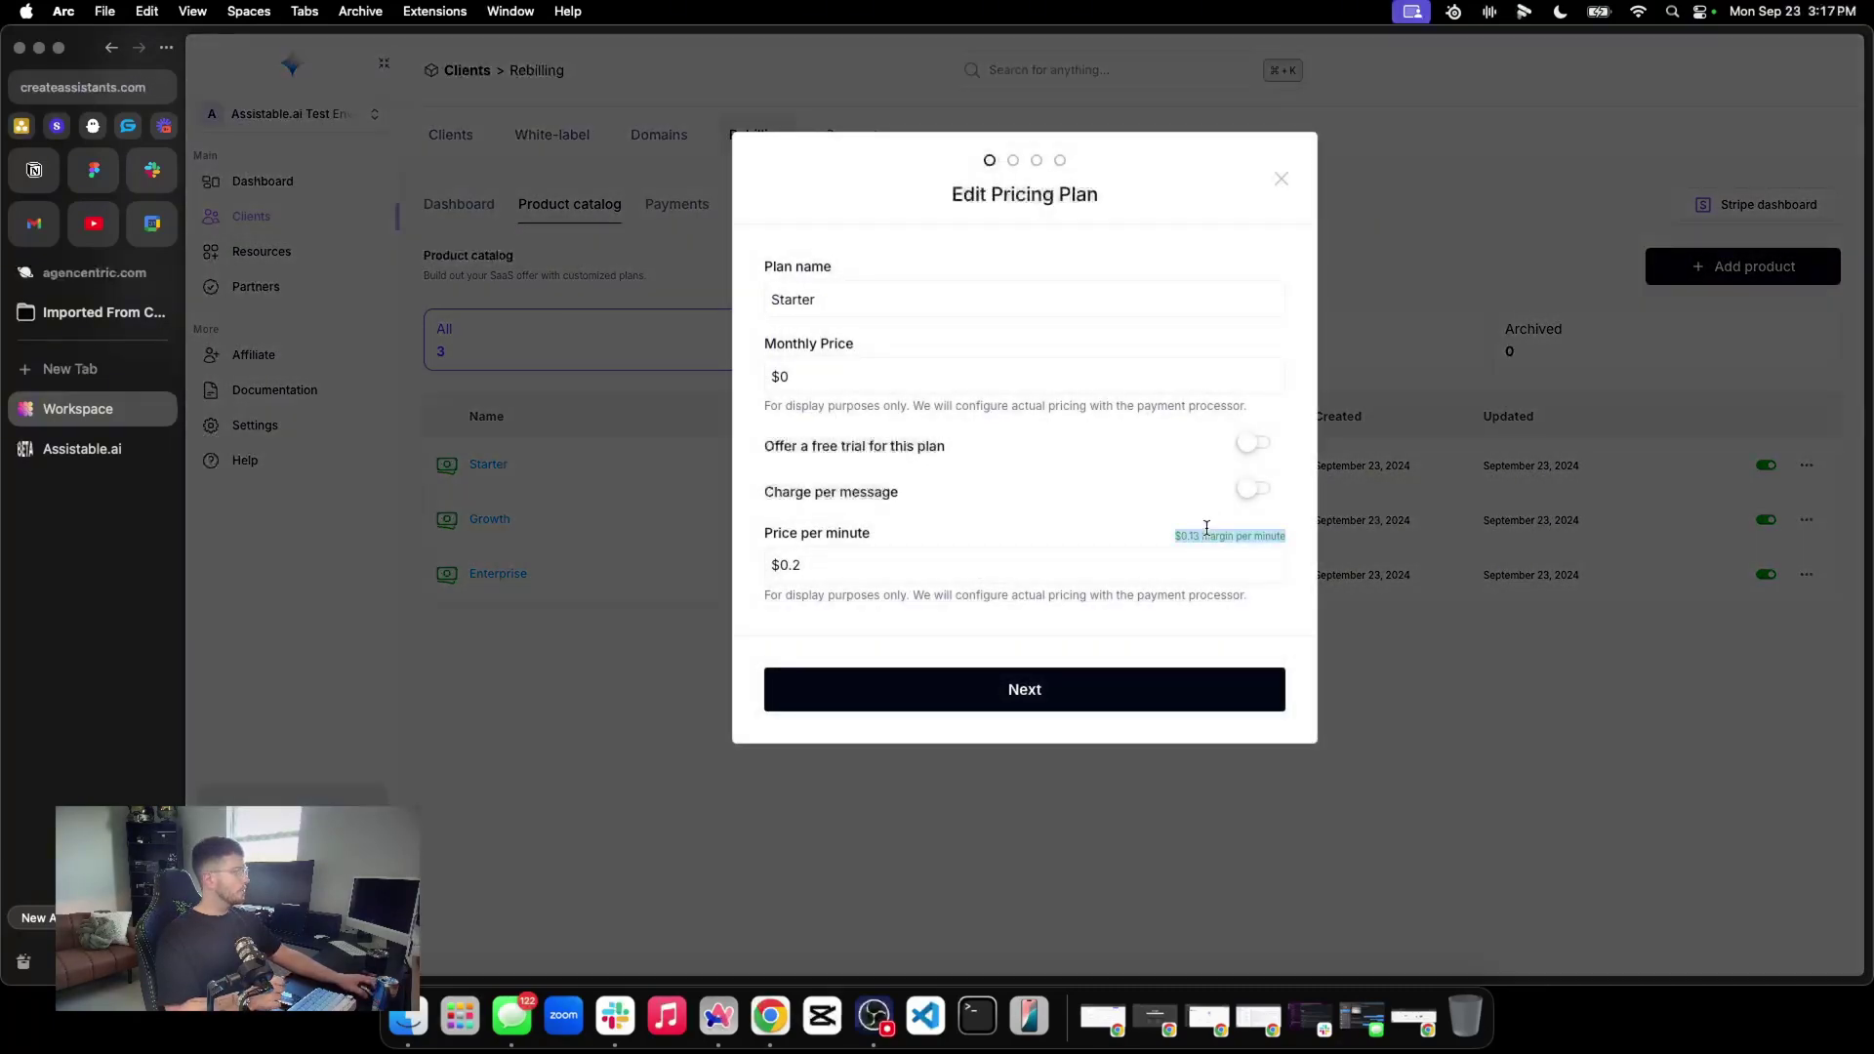
click(1281, 178)
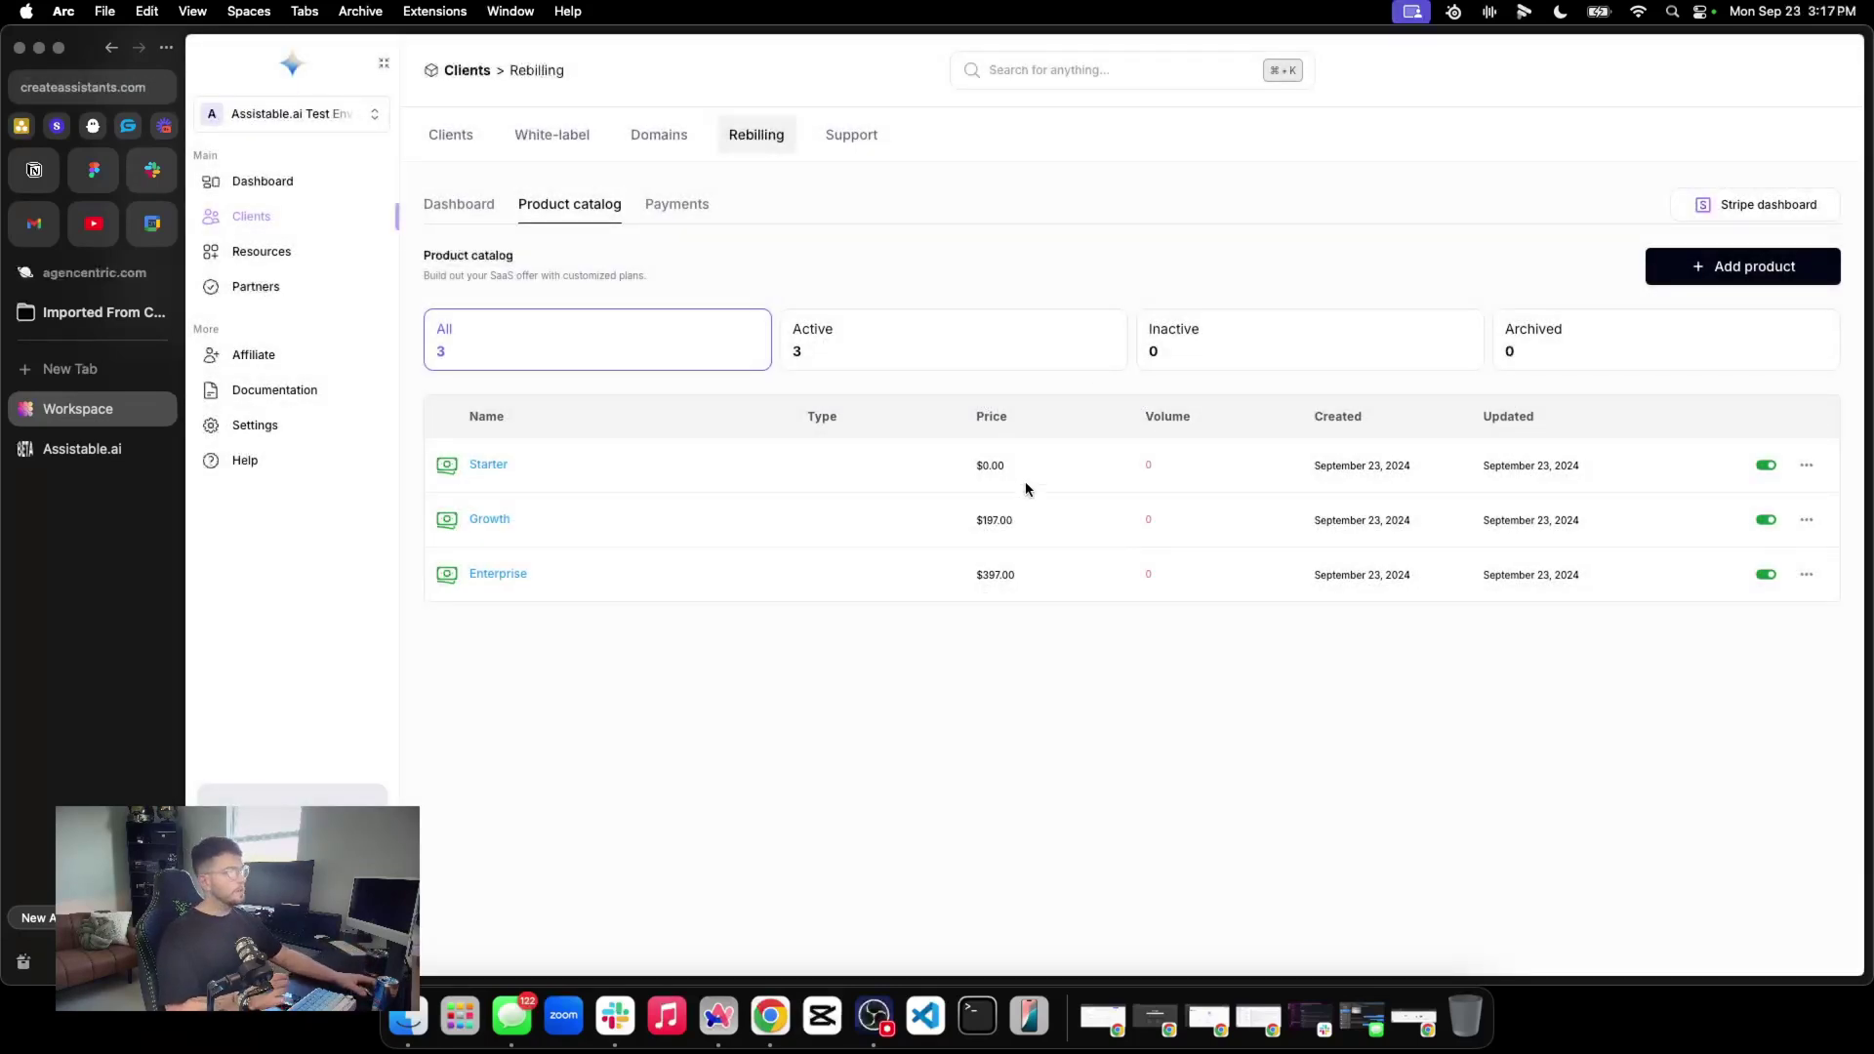
Step: In the client sub-account, open AI assistants to reach the Get started plan-selection screen
click(34, 451)
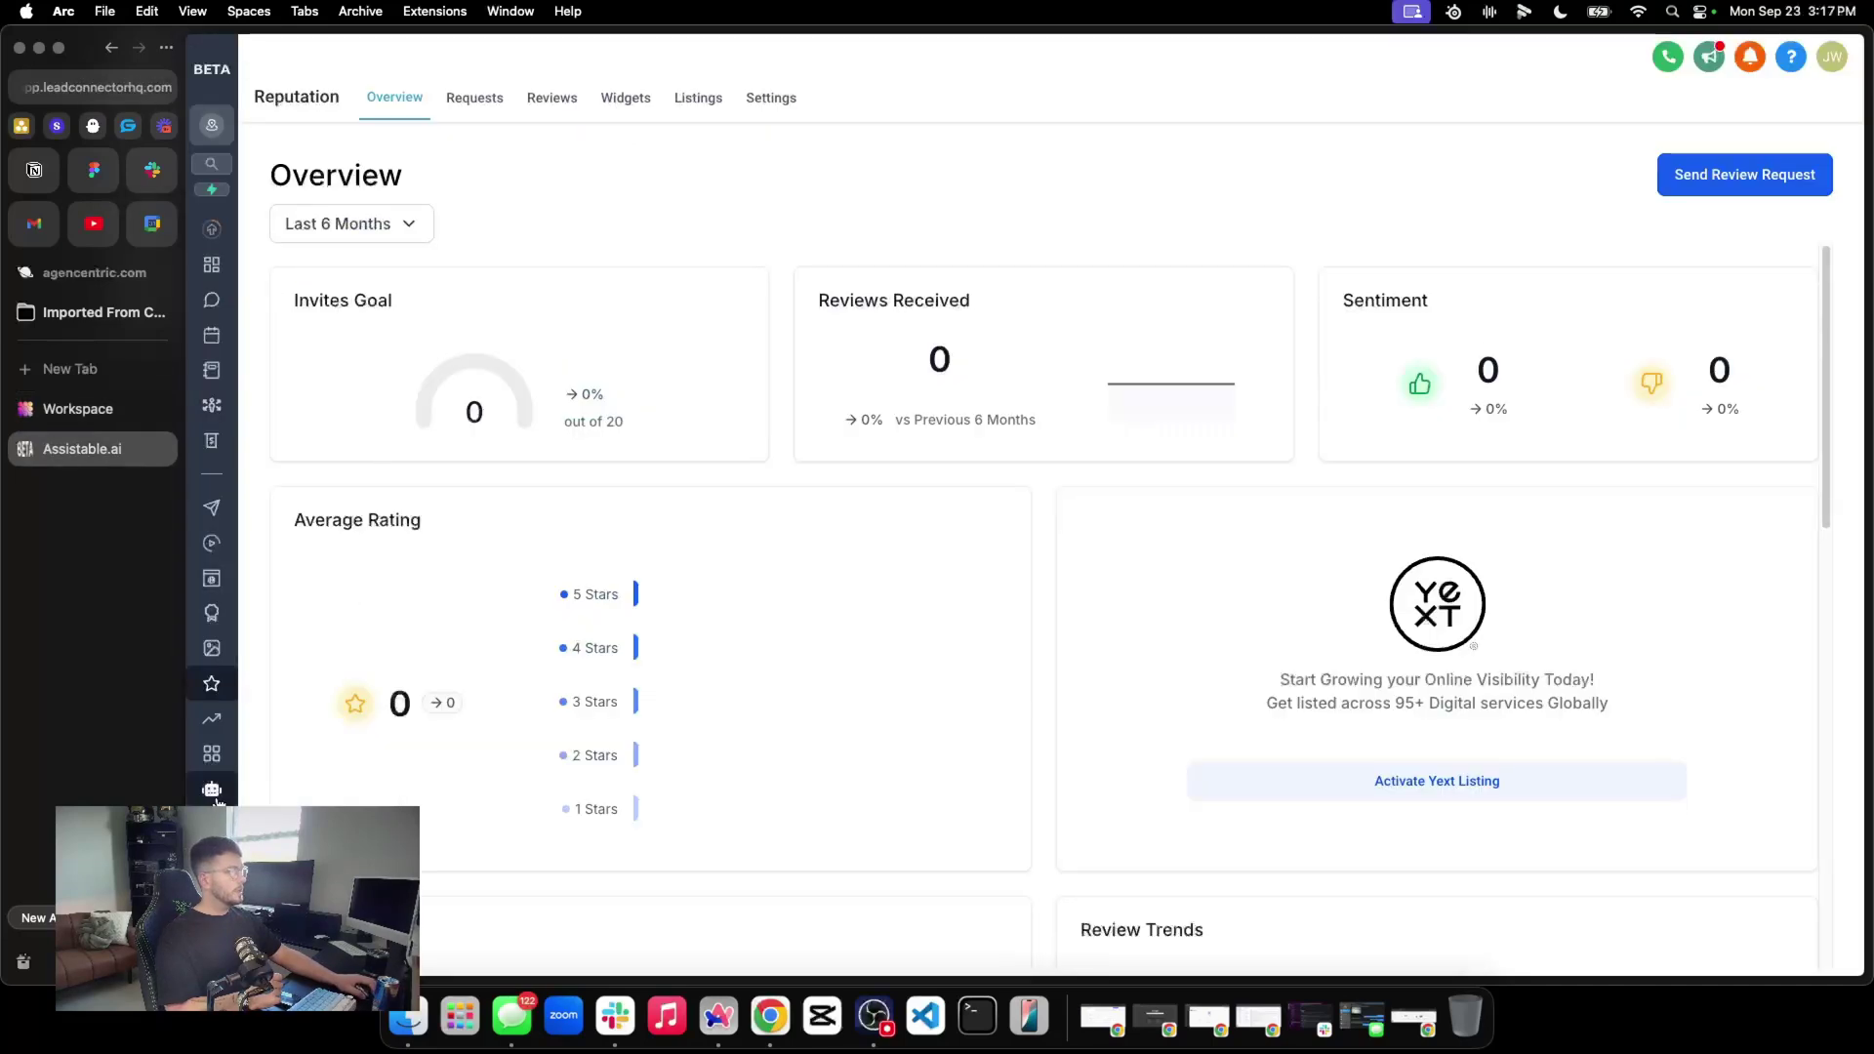
click(214, 792)
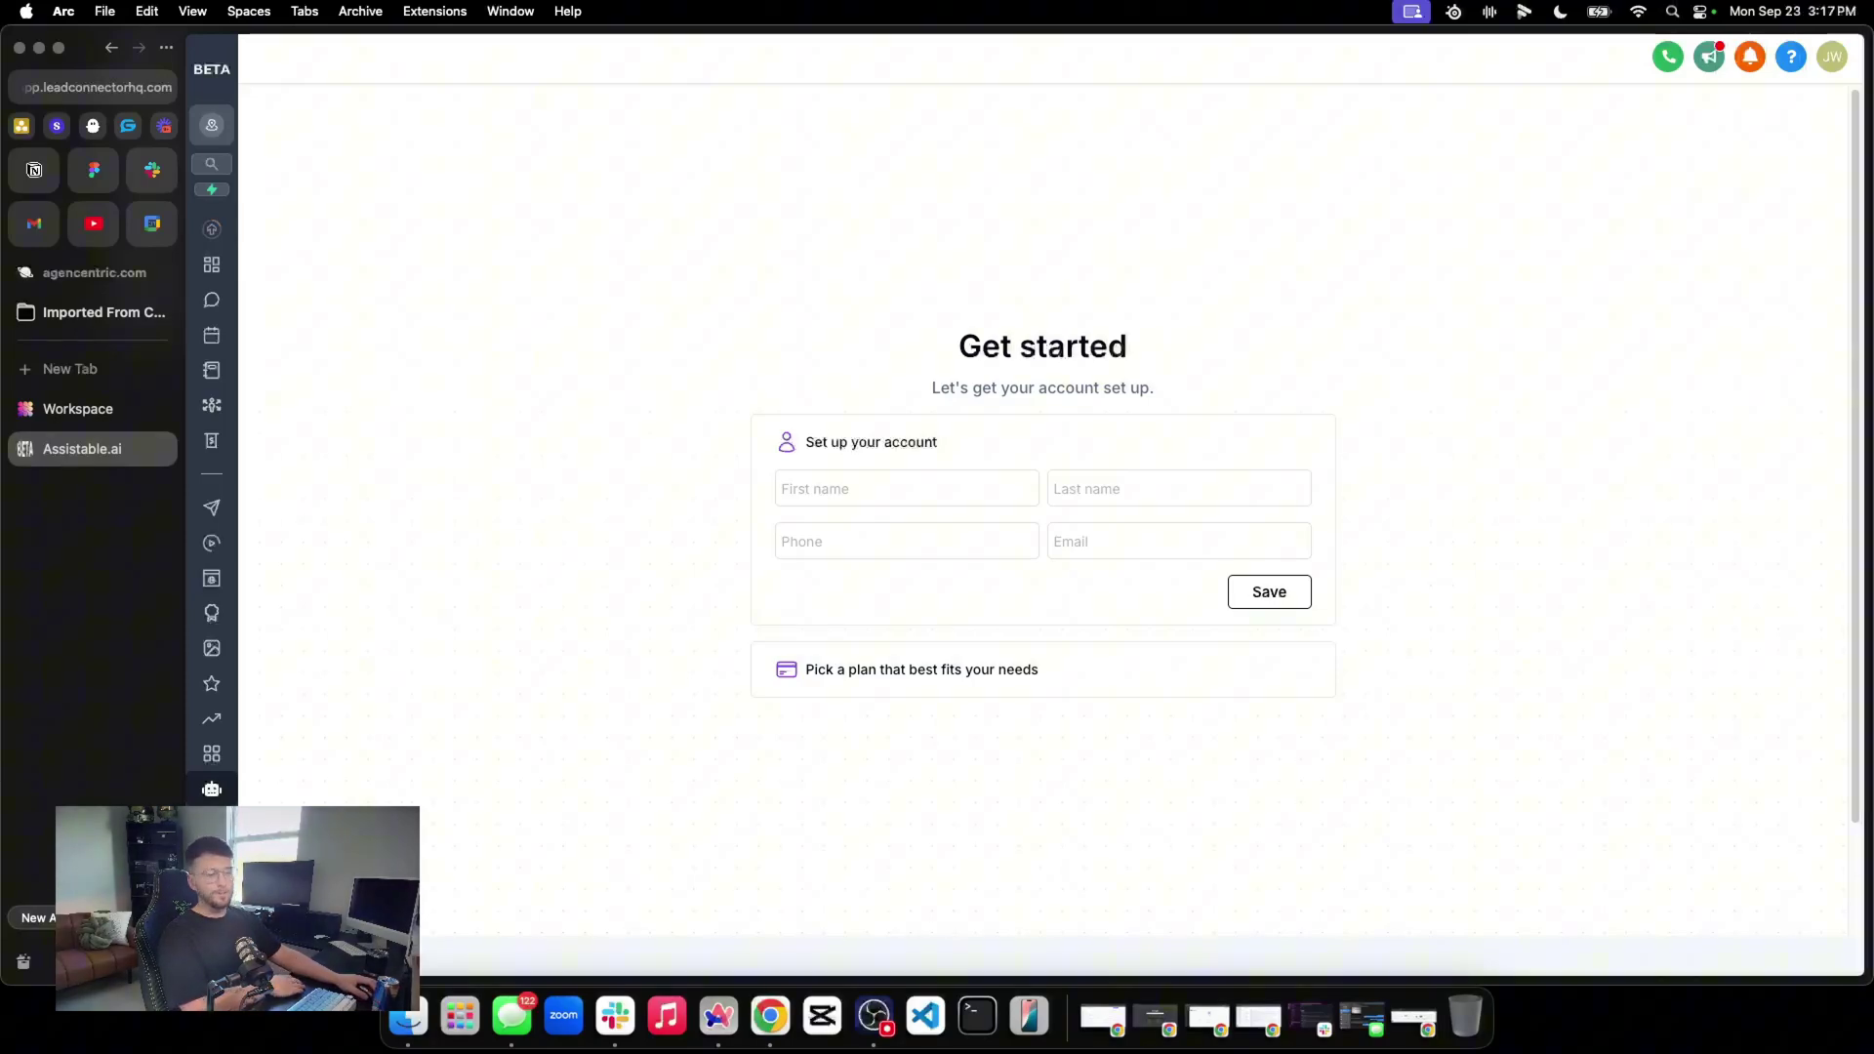
Step: Enter and save the sub-account owner's first name, last name, phone number and e-mail address
click(841, 485)
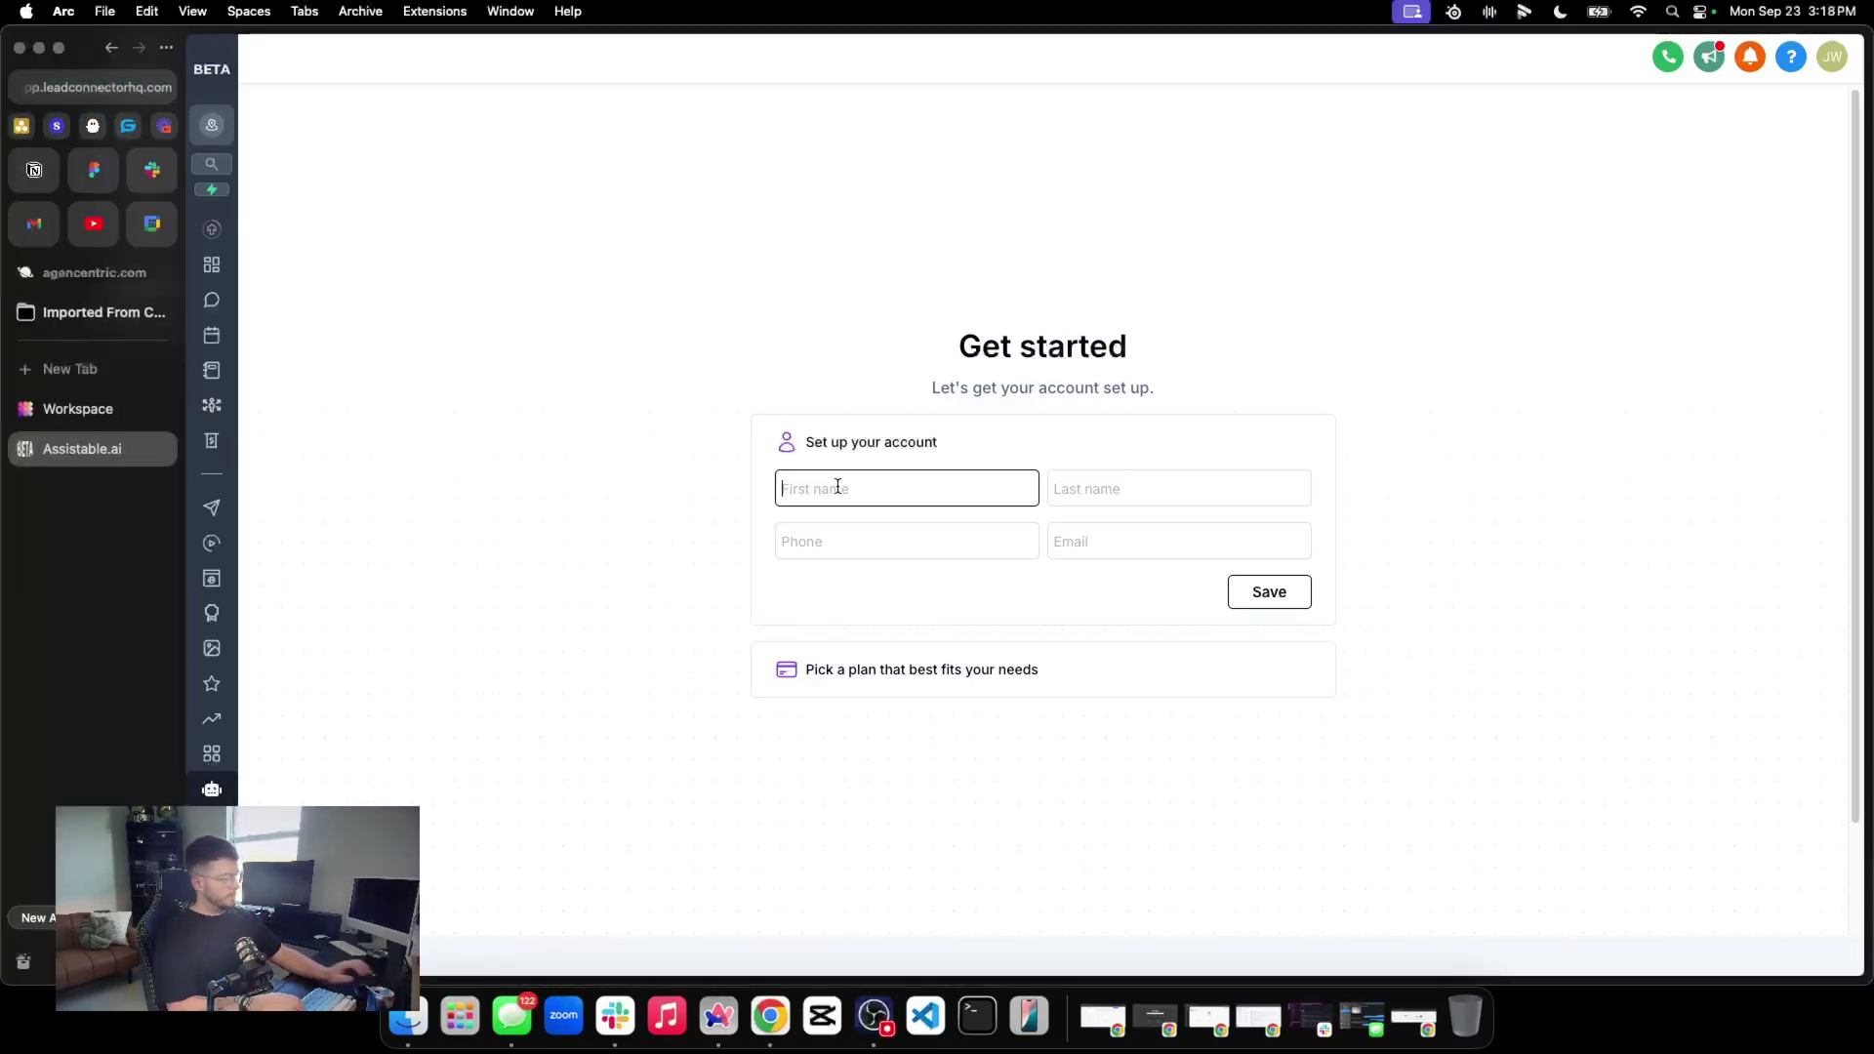
key(Tab)
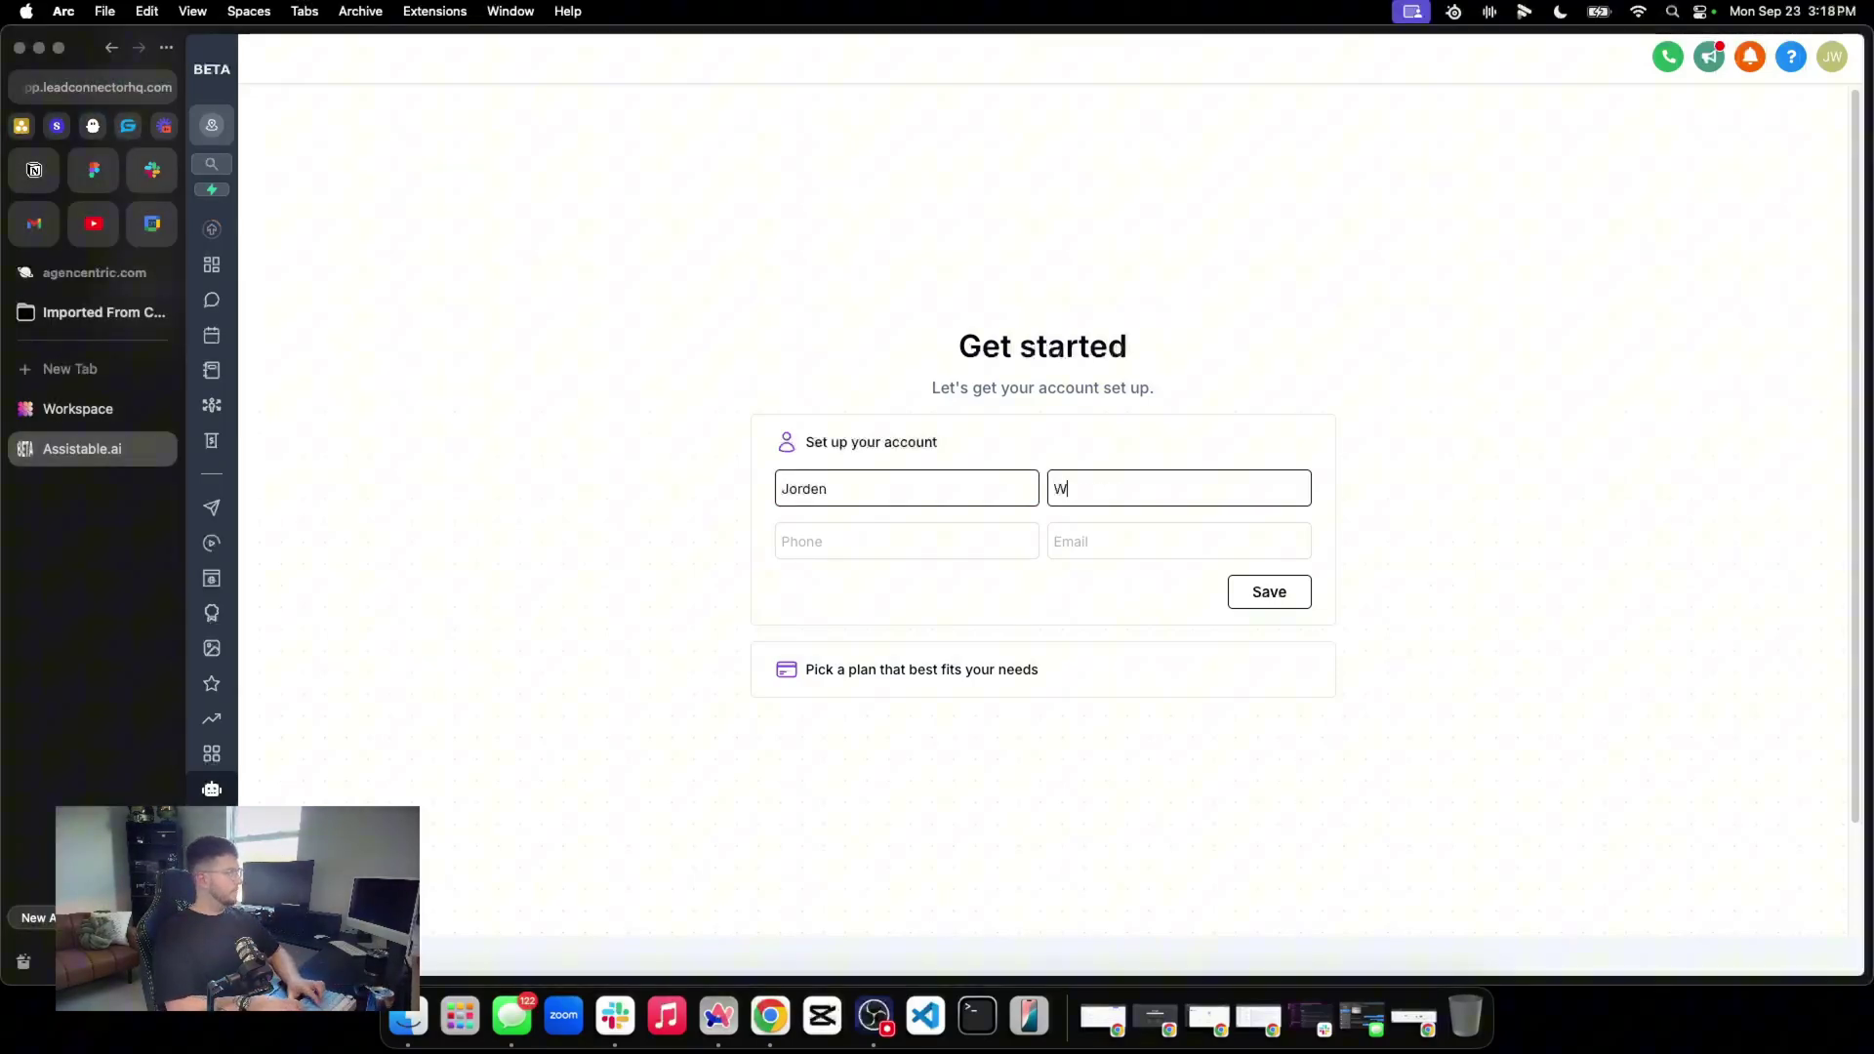
key(Tab)
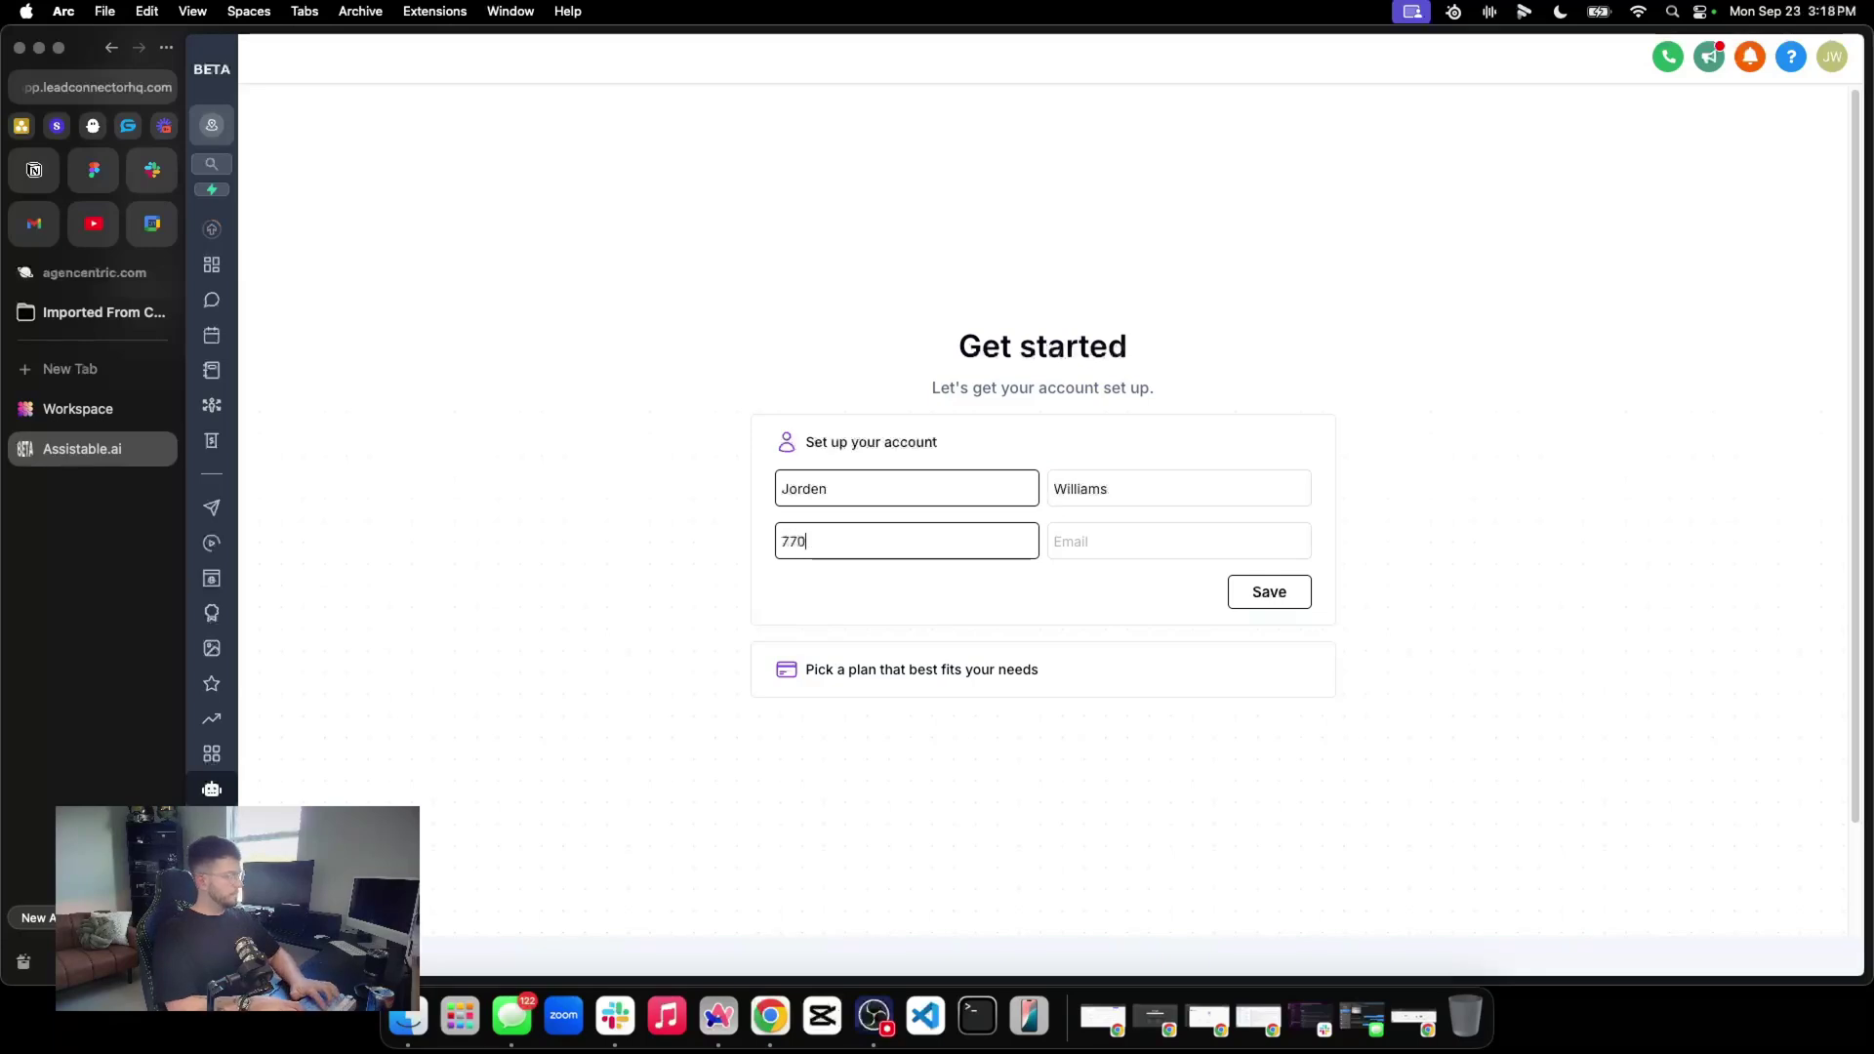
key(Tab)
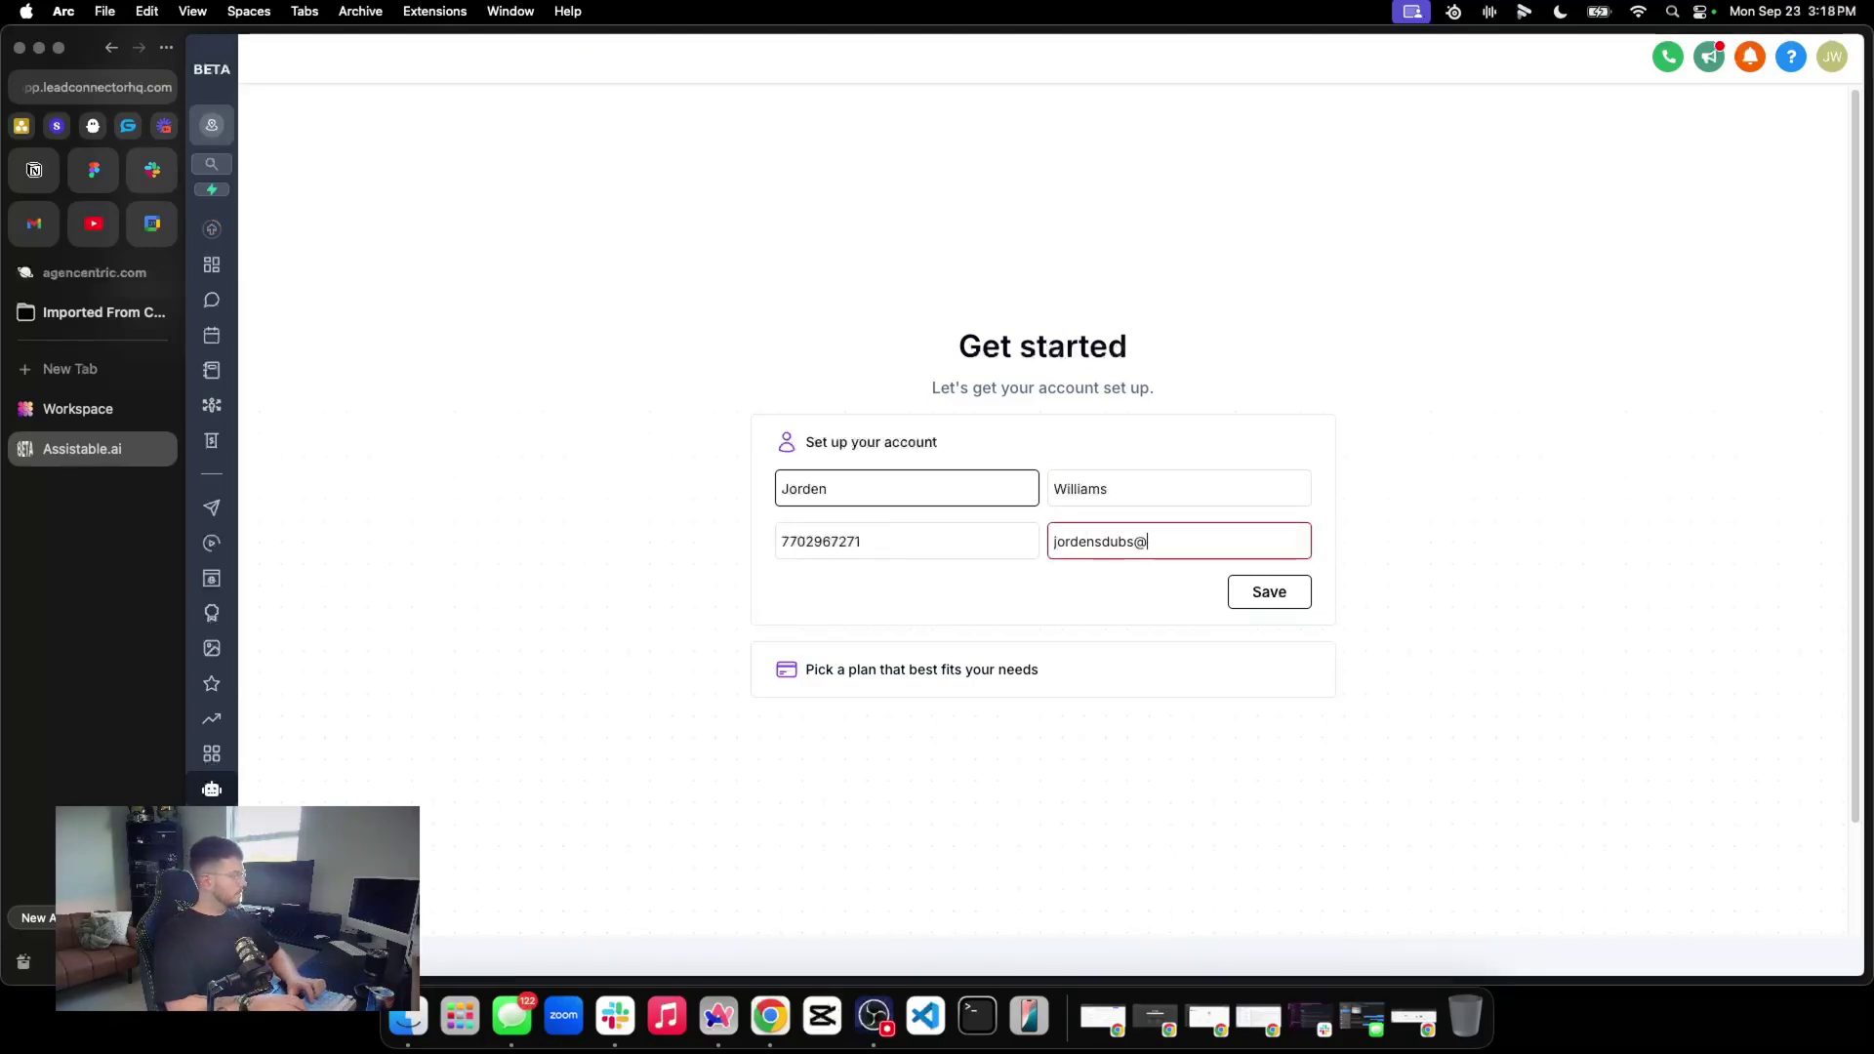
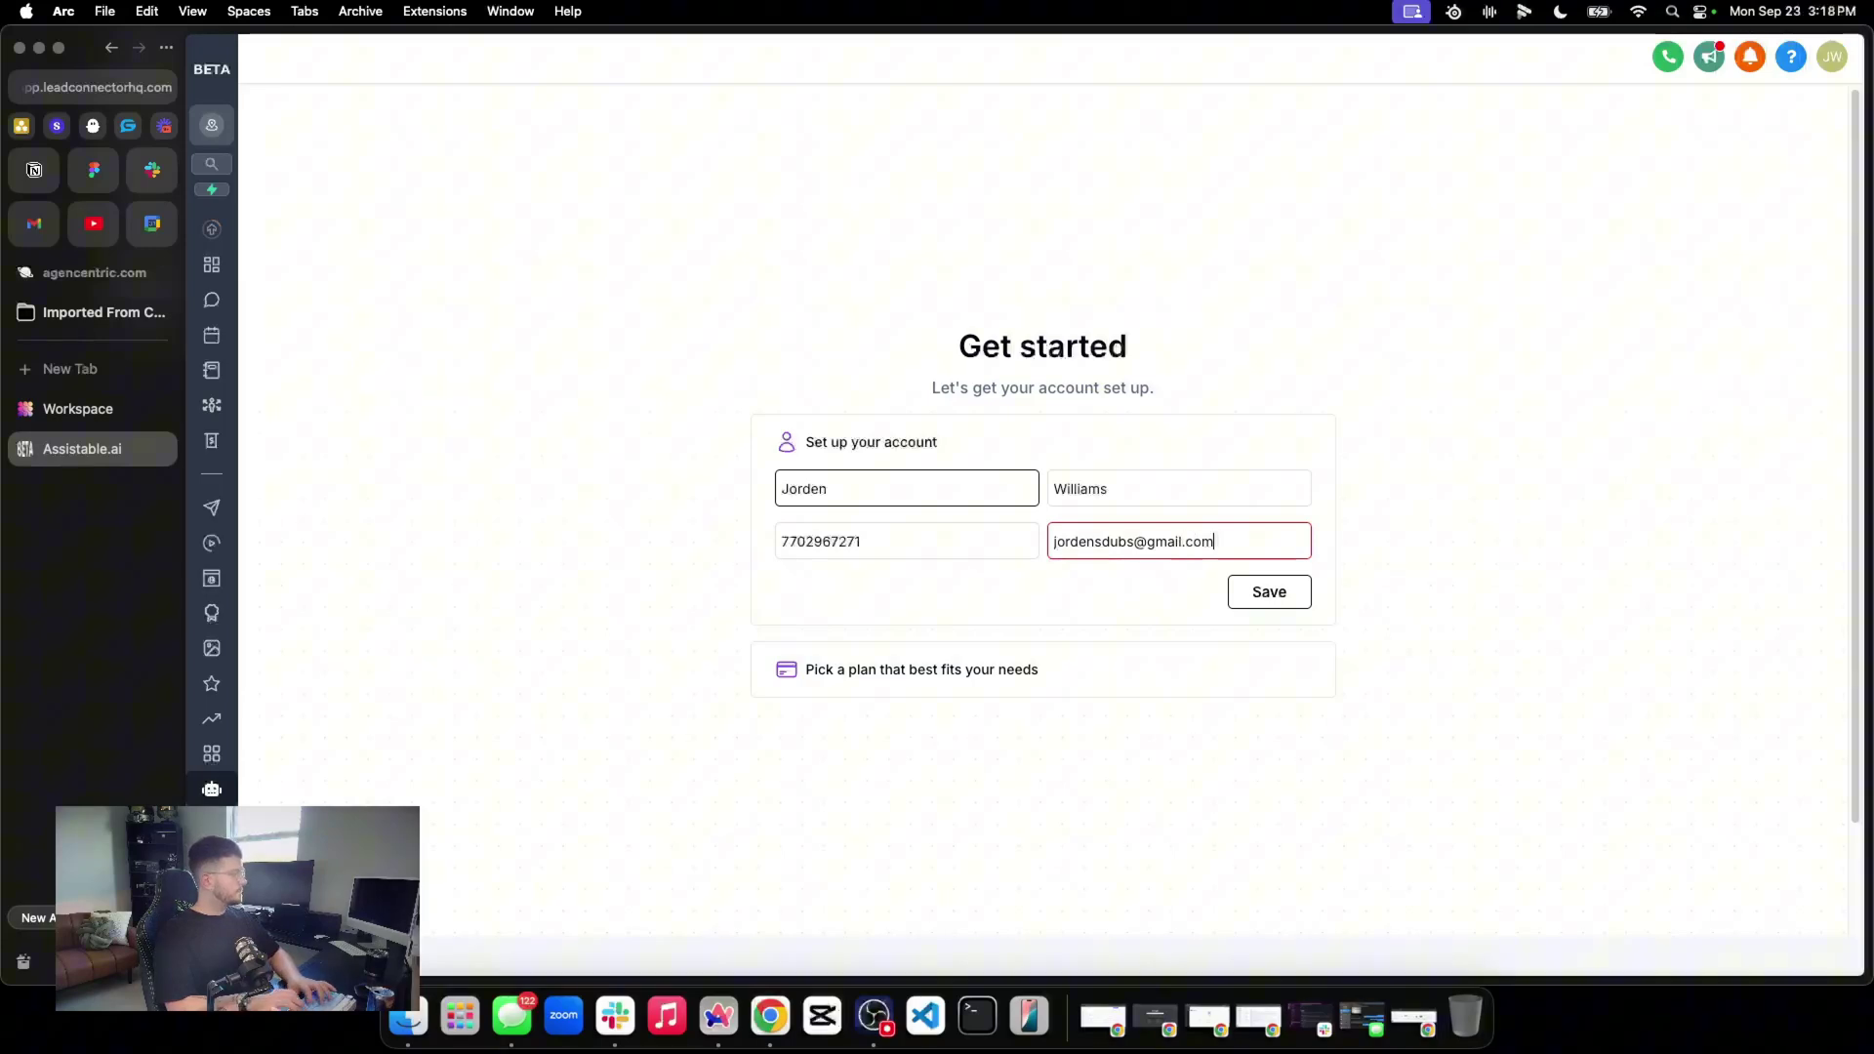
click(1250, 592)
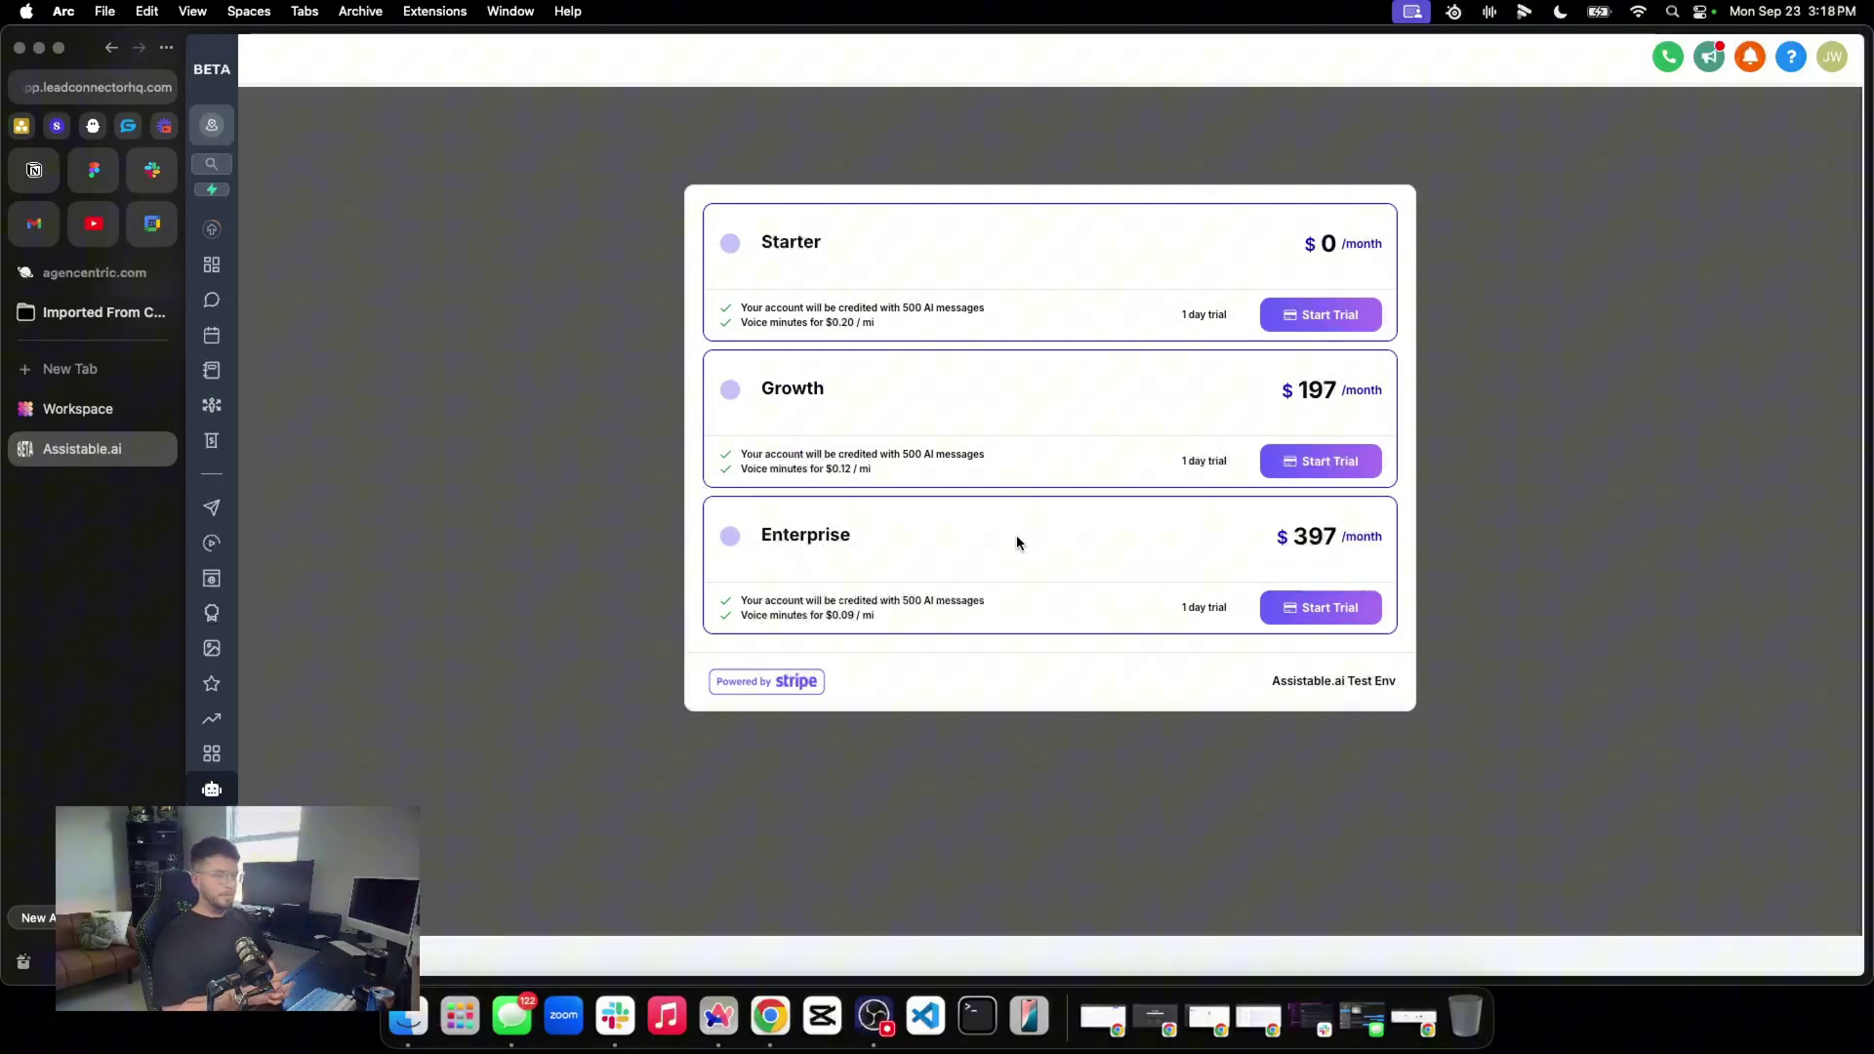
Step: In the agency portal, switch on a free trial for the Starter plan
key(ctrl+Tab)
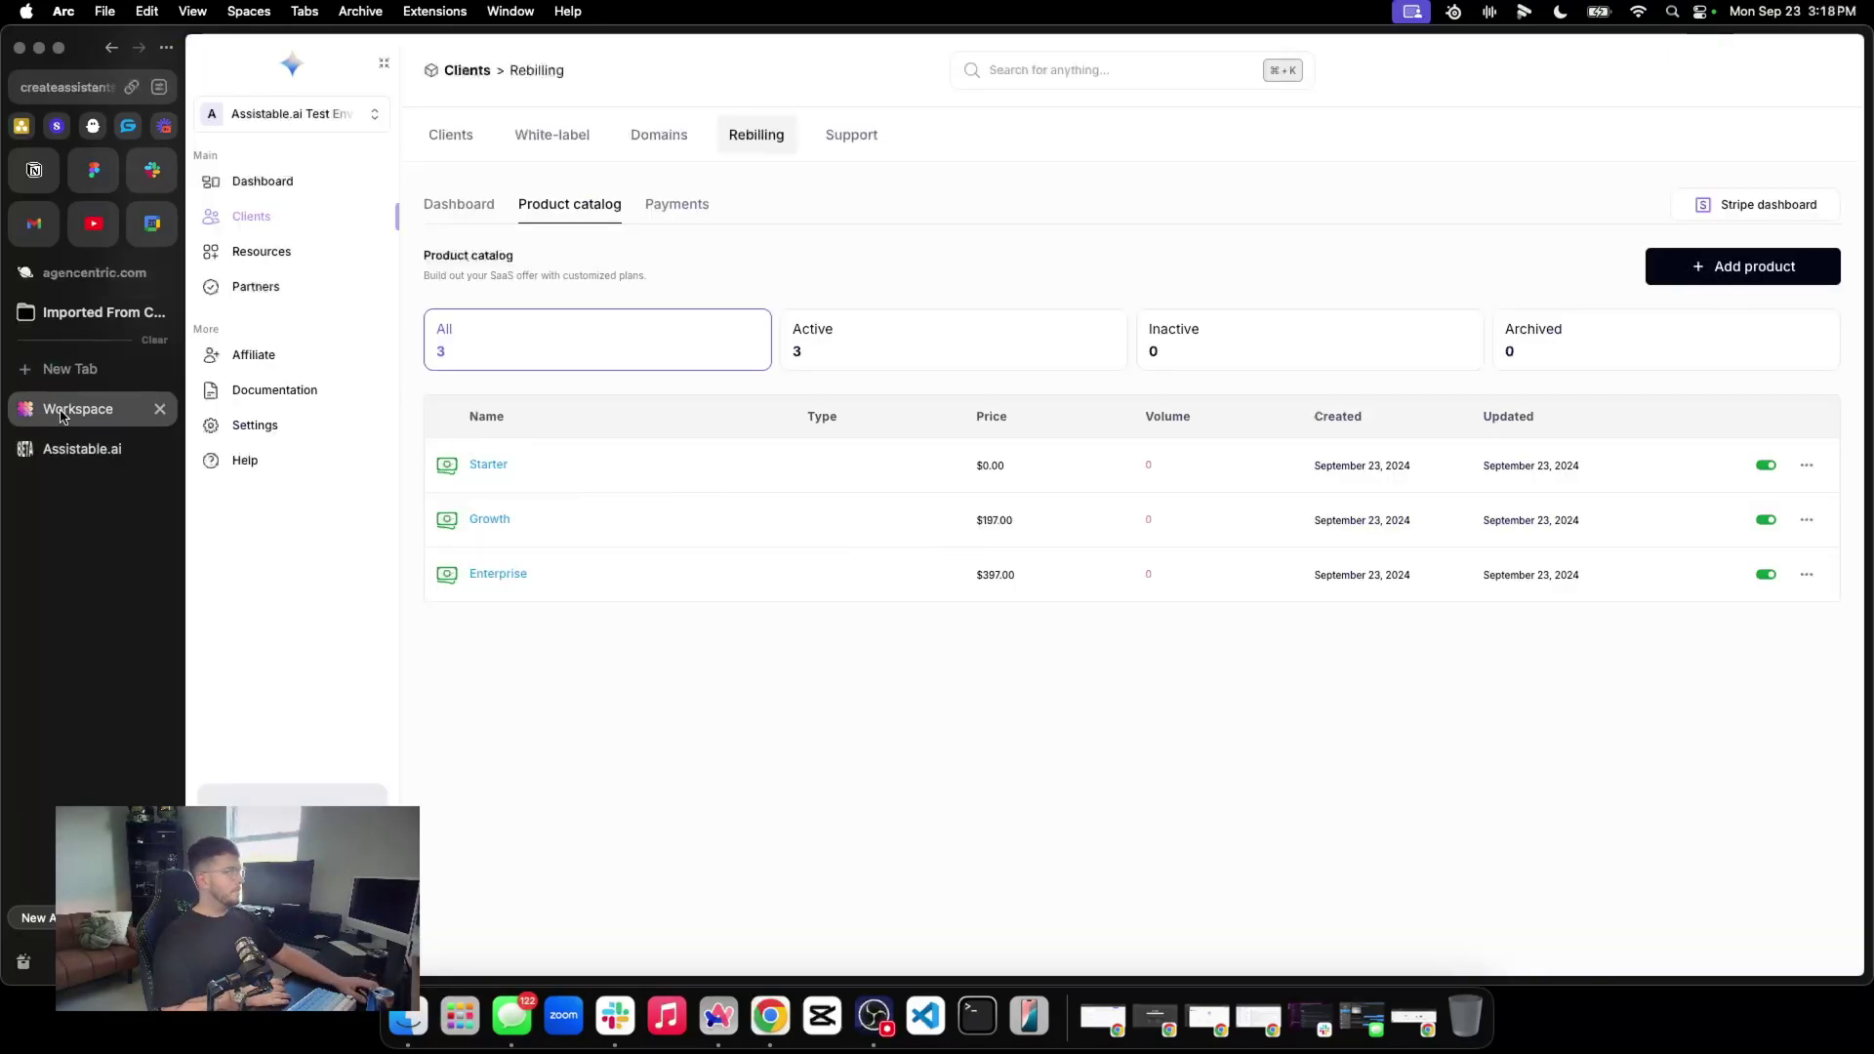
click(1805, 465)
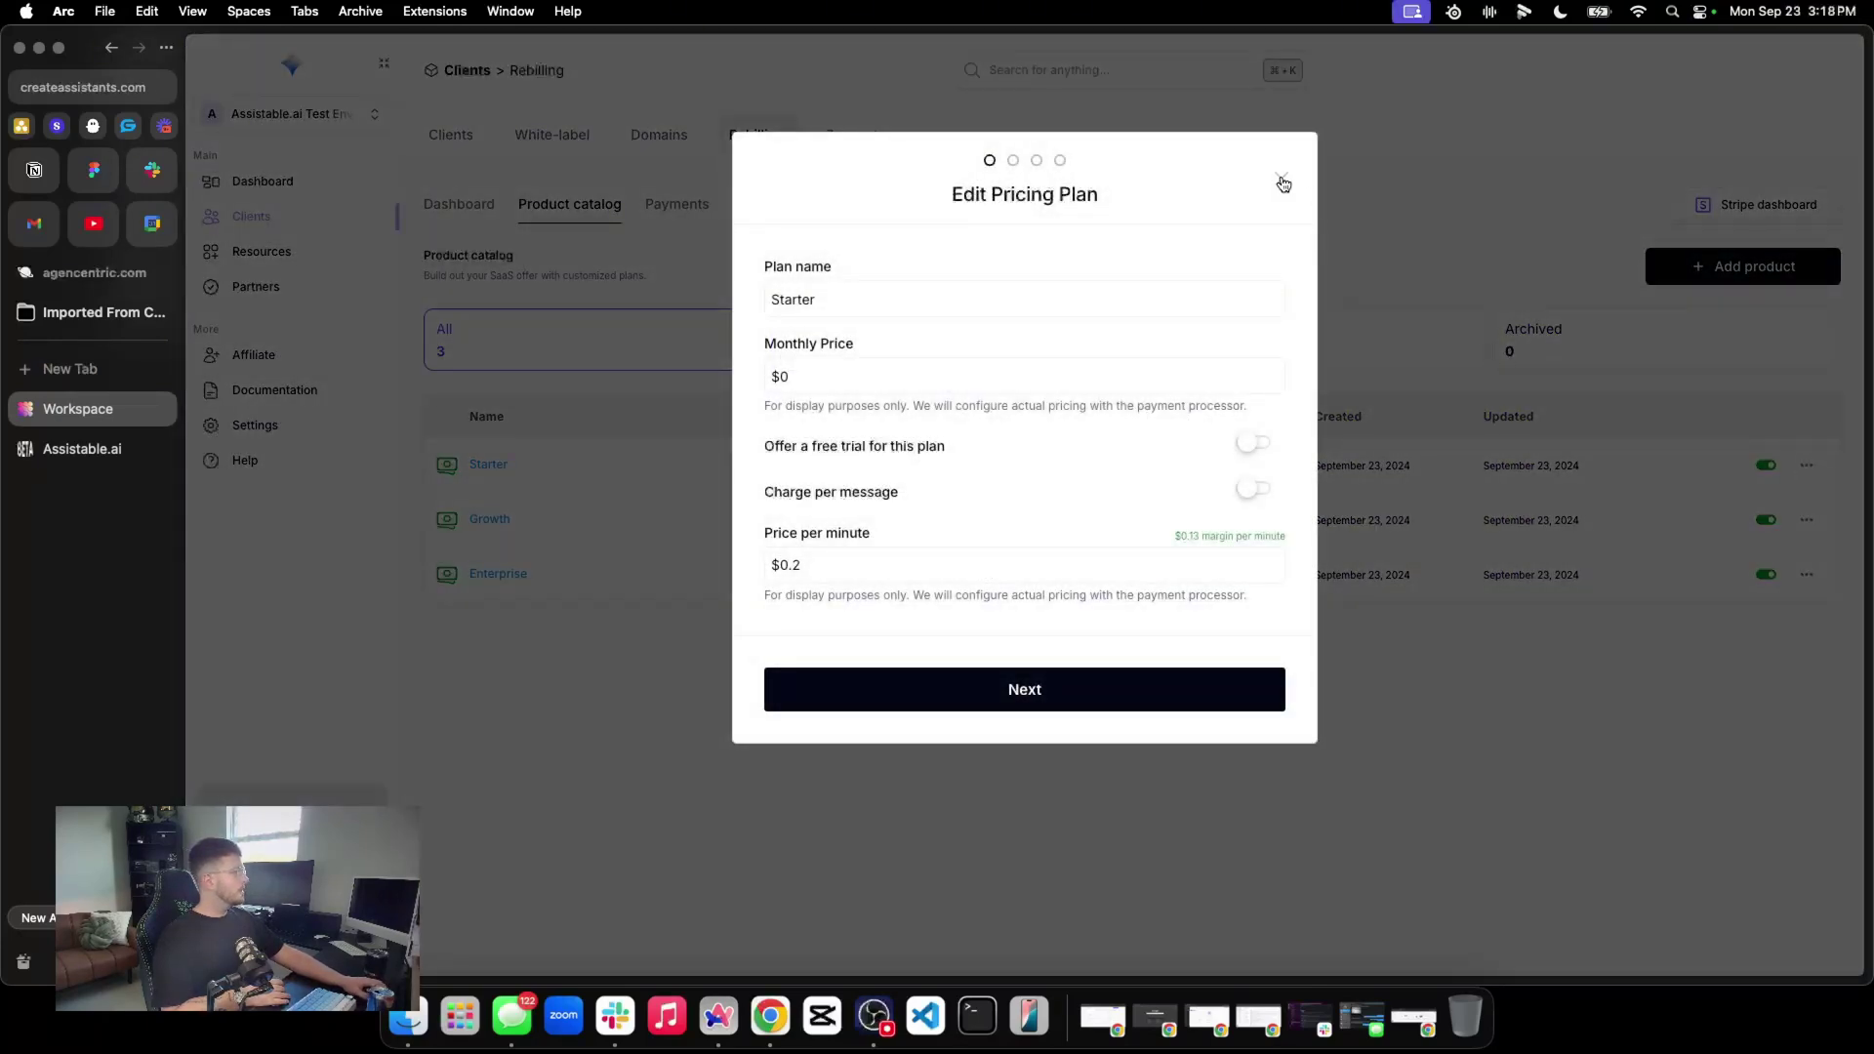
click(1268, 442)
Step: Leave Starter's free trial switched off, close its editor and note its $0.00 price
click(1268, 444)
click(1267, 446)
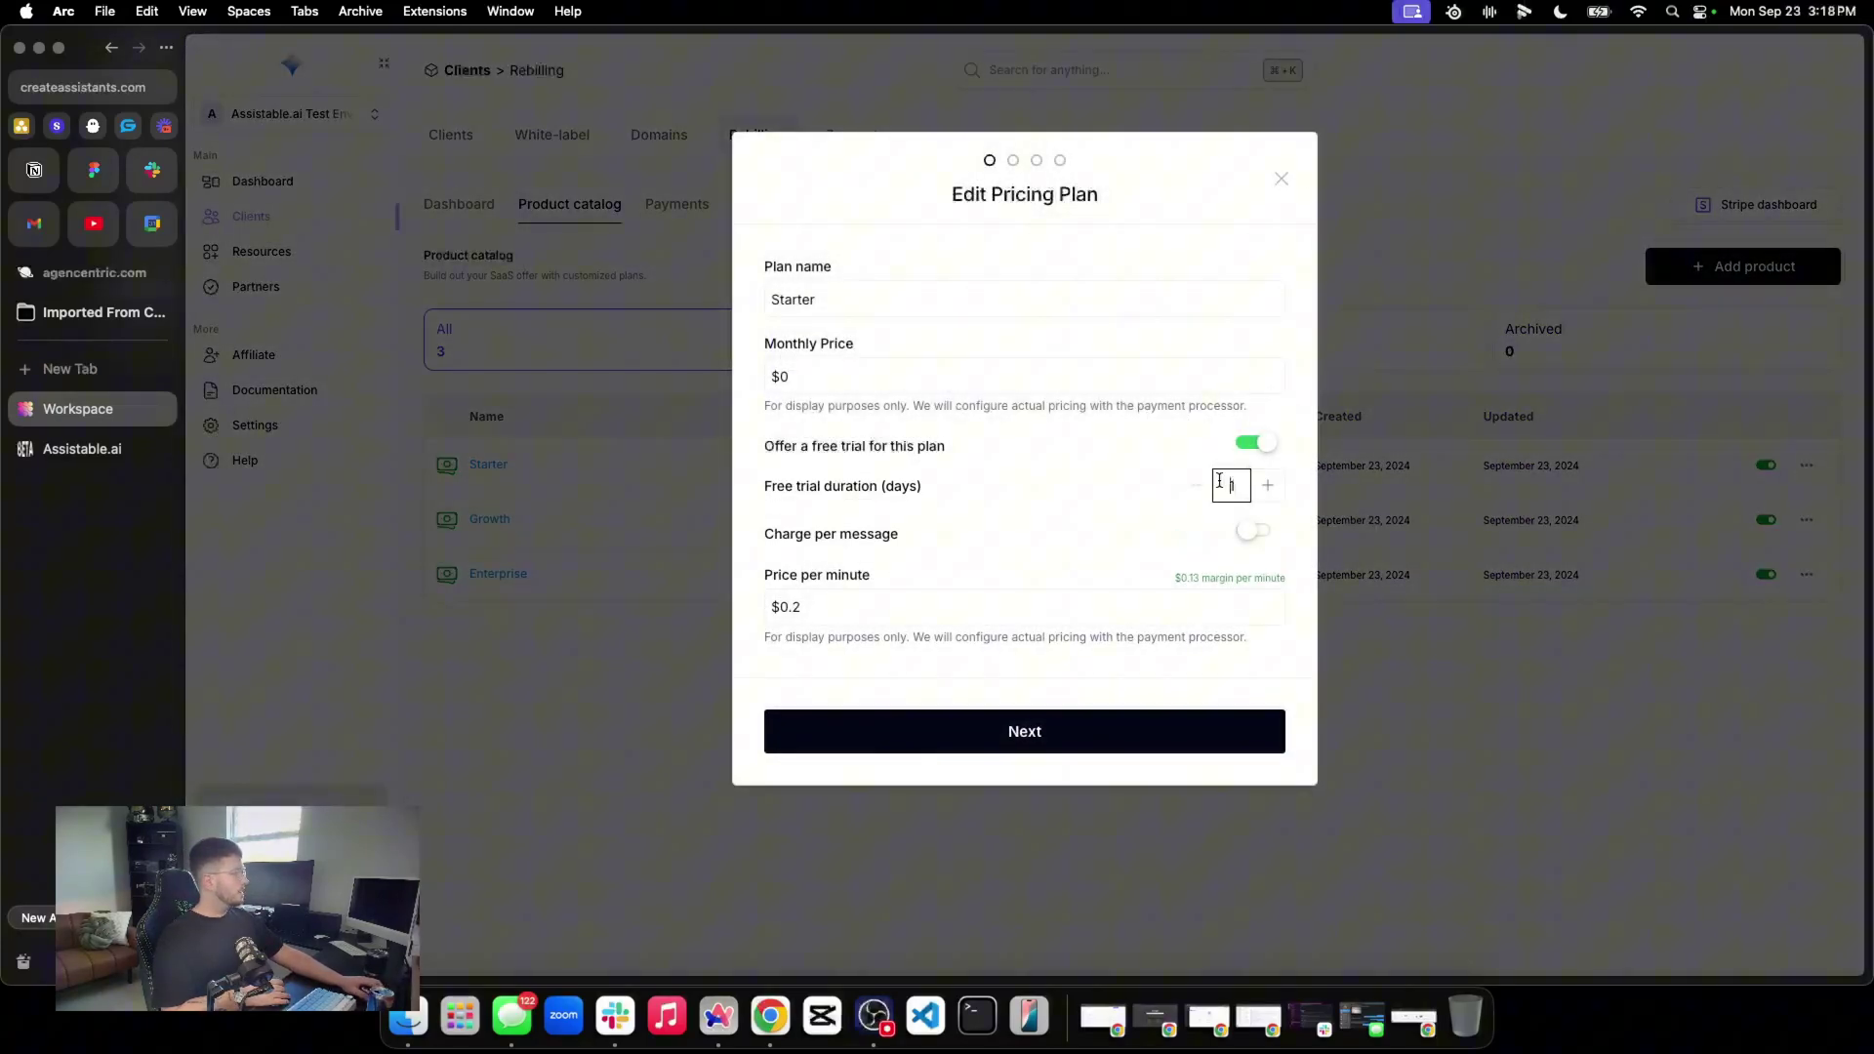
click(1267, 446)
click(1281, 179)
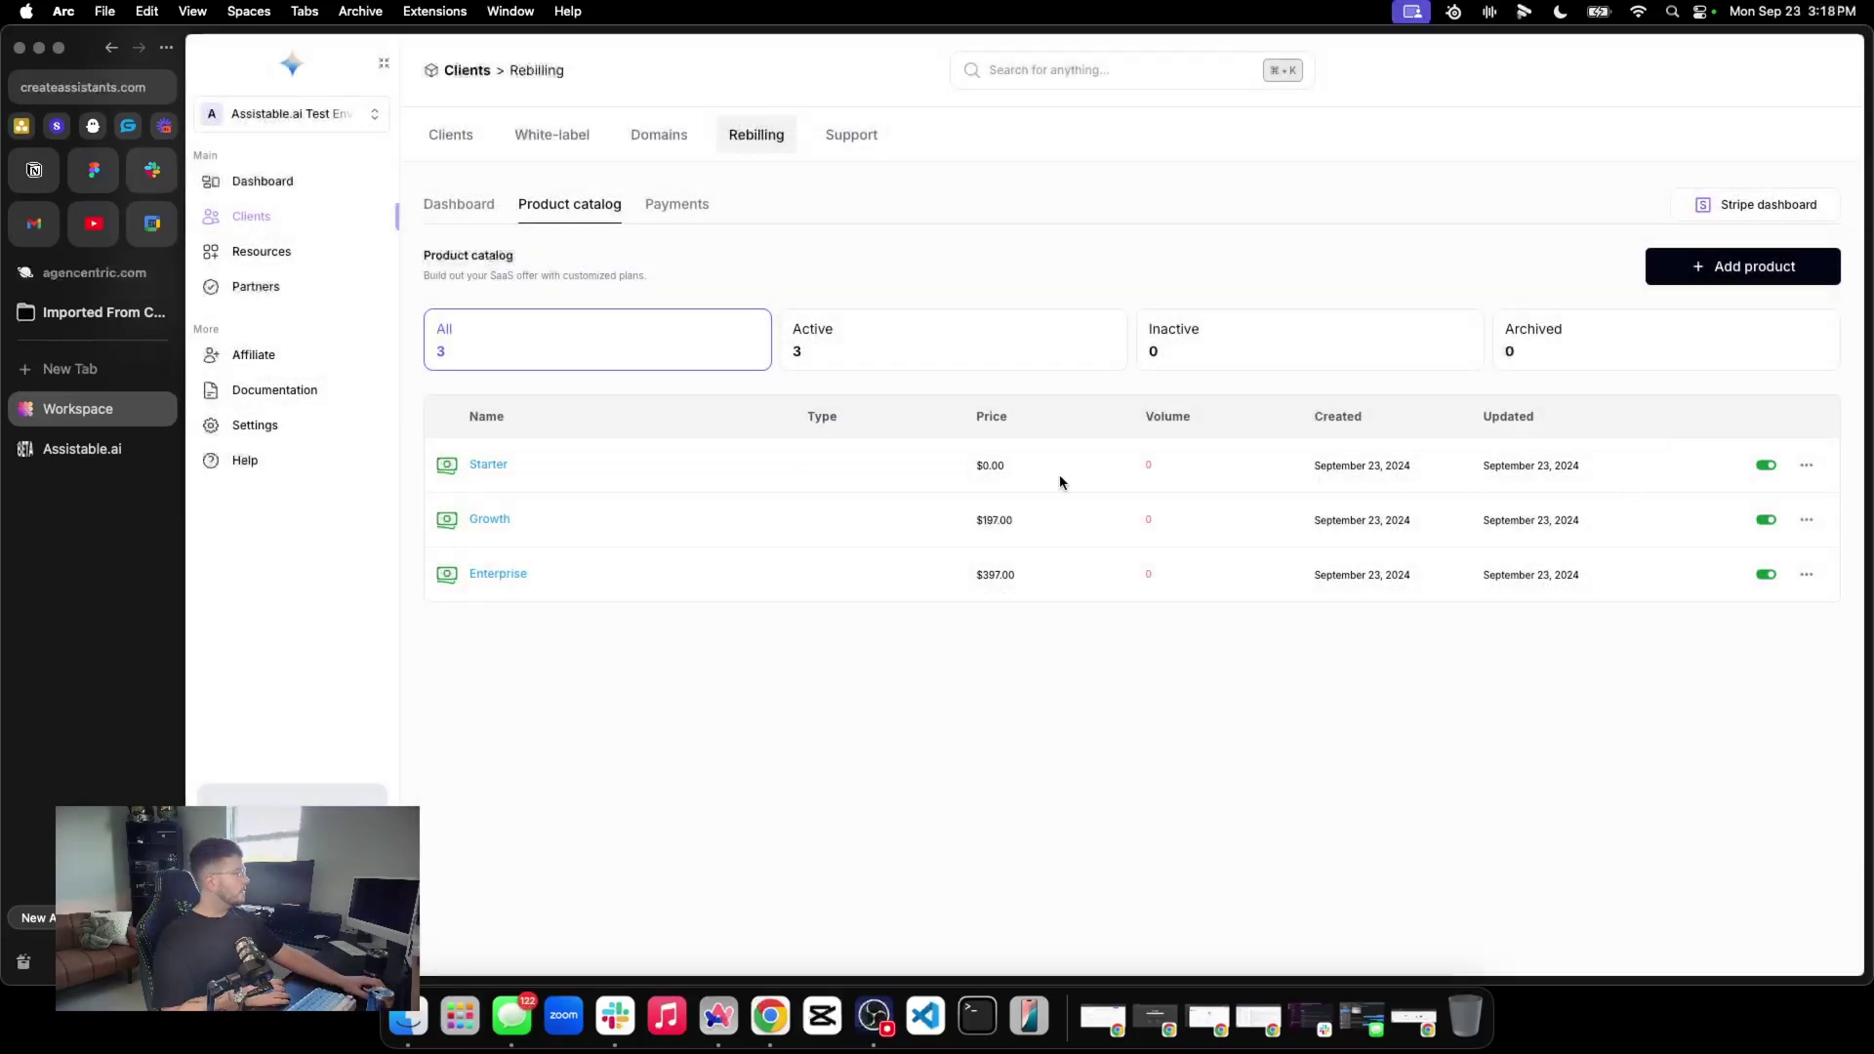
triple_click(993, 464)
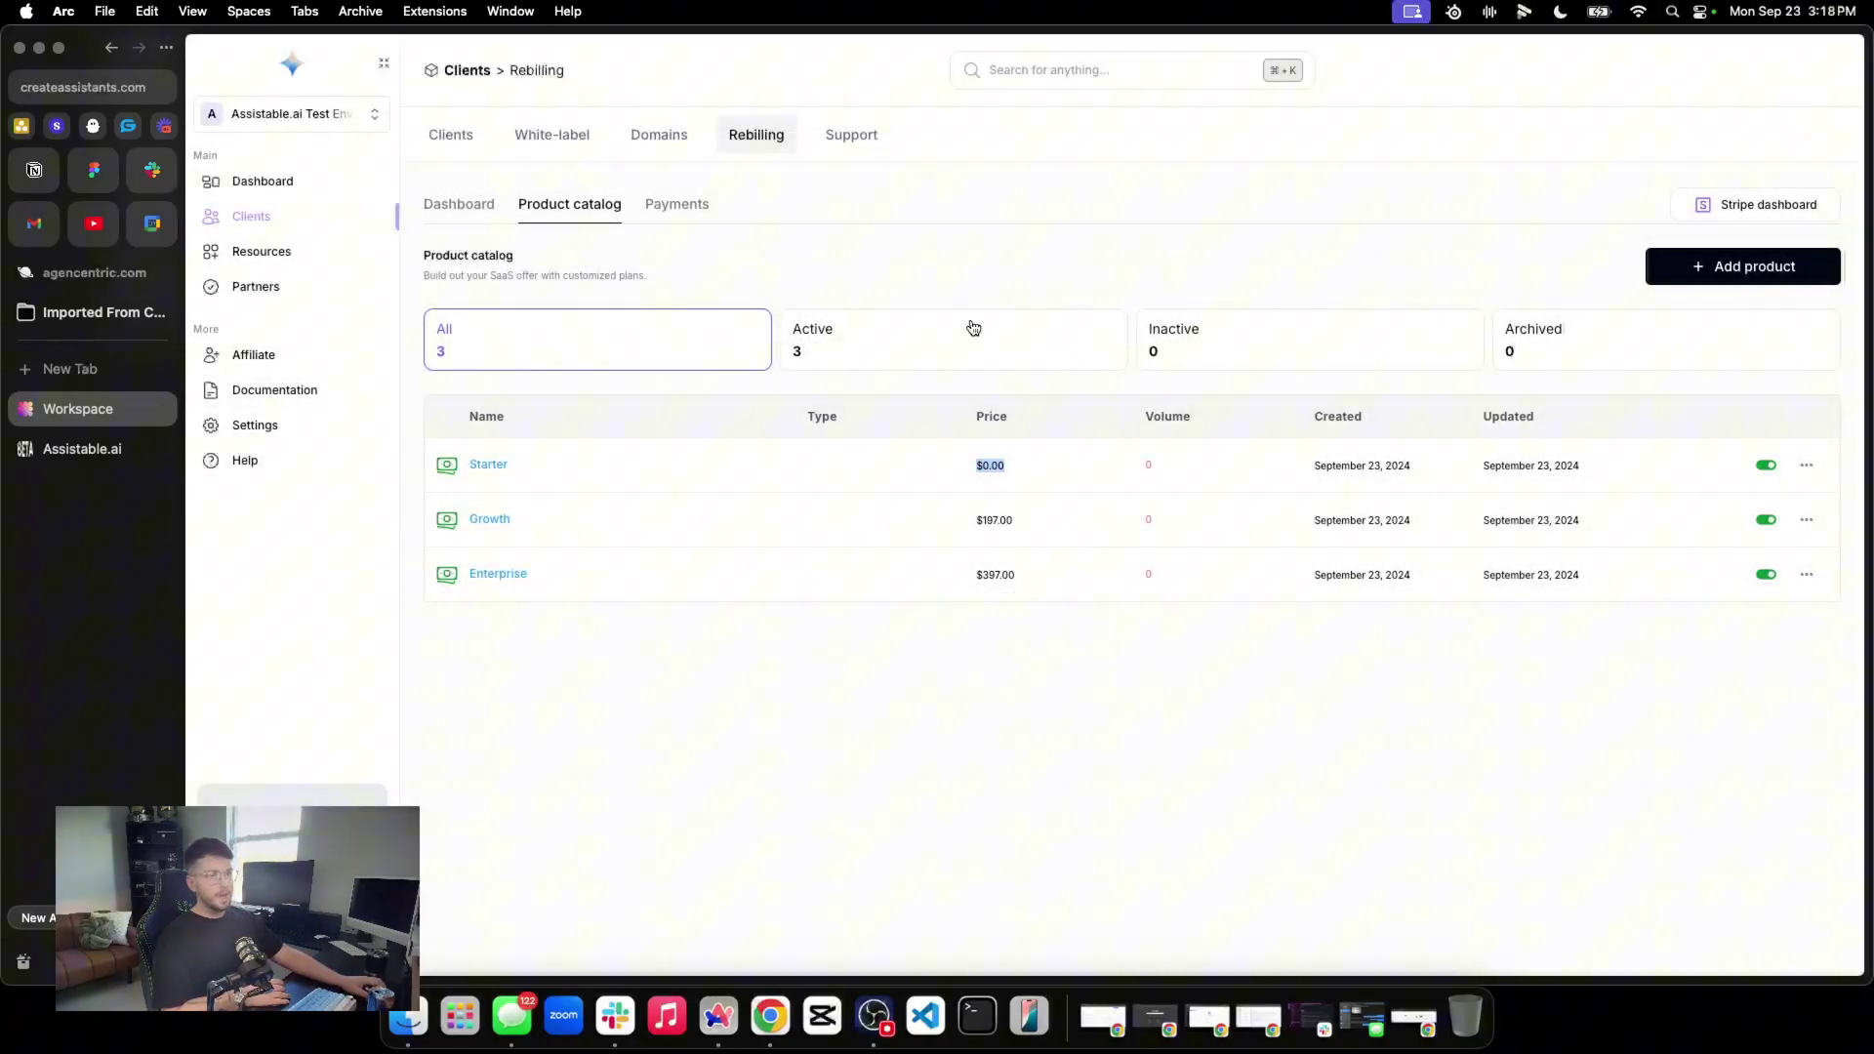
Step: Turn re-billing on and deactivate the Starter plan in the product catalog
click(470, 204)
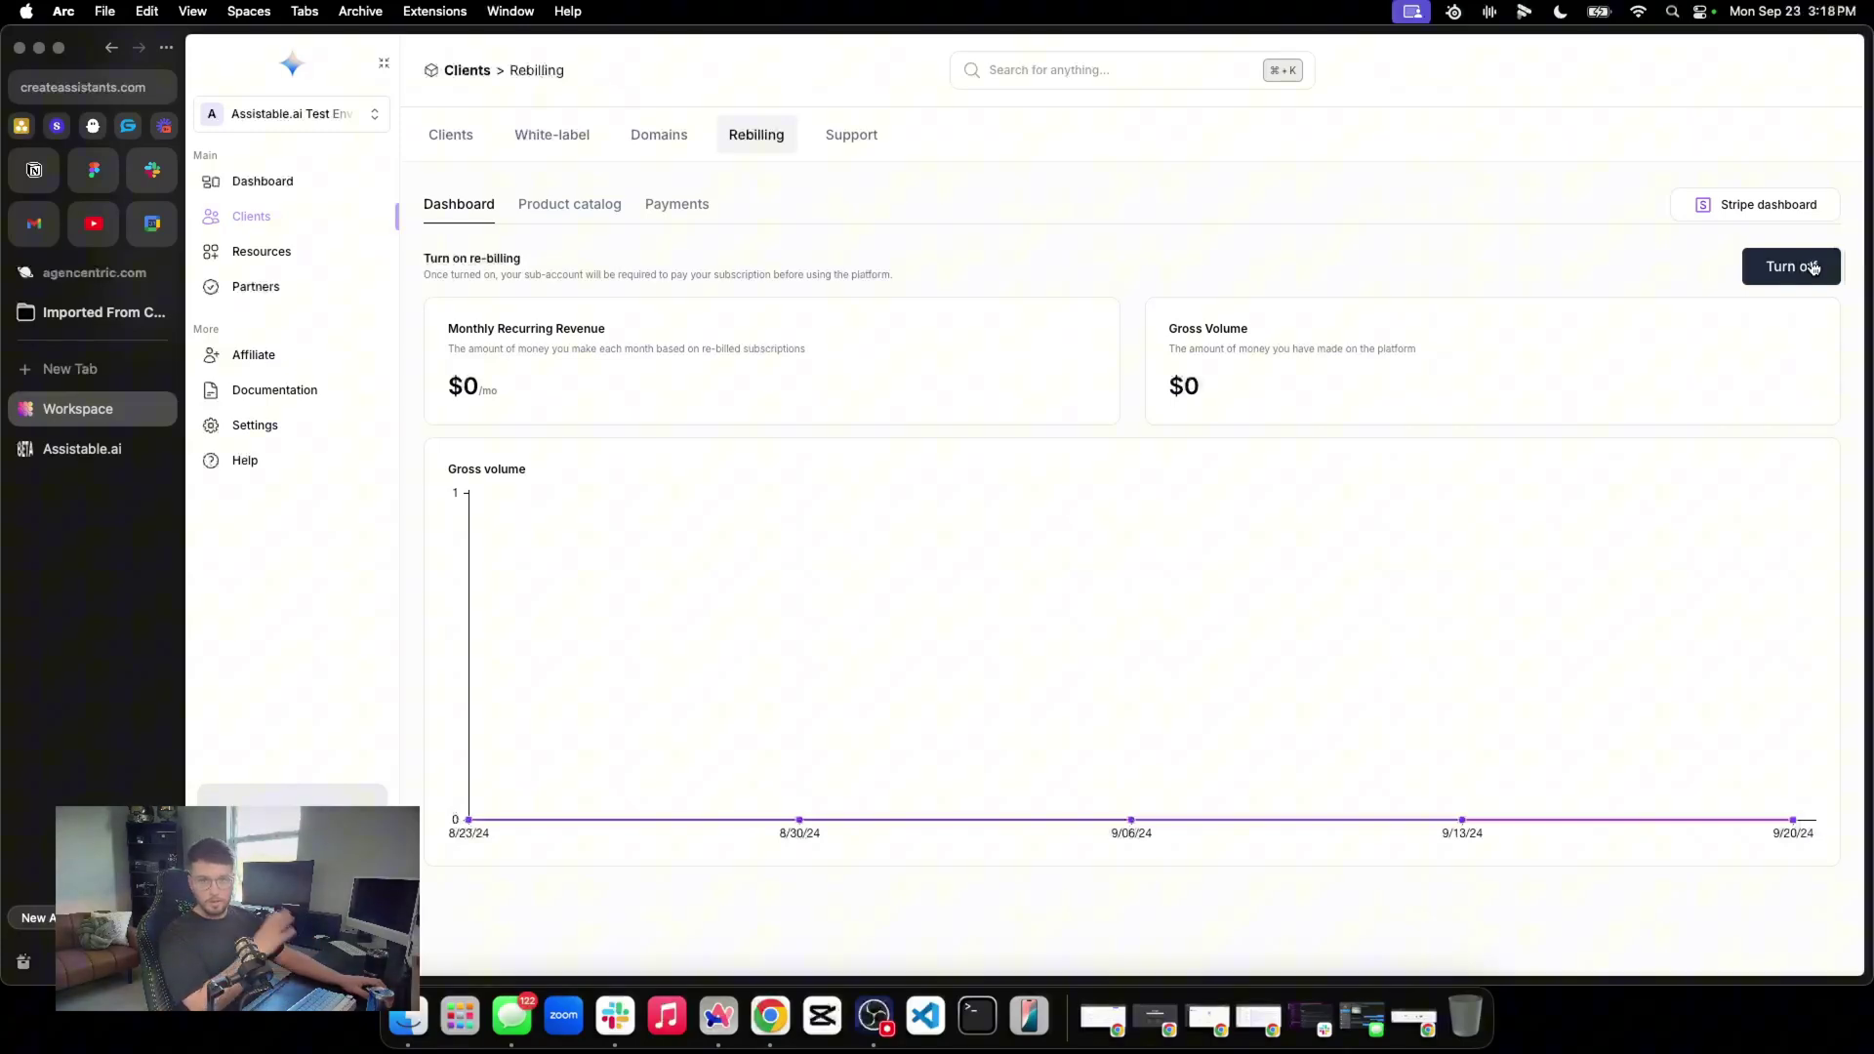
click(1810, 266)
click(614, 213)
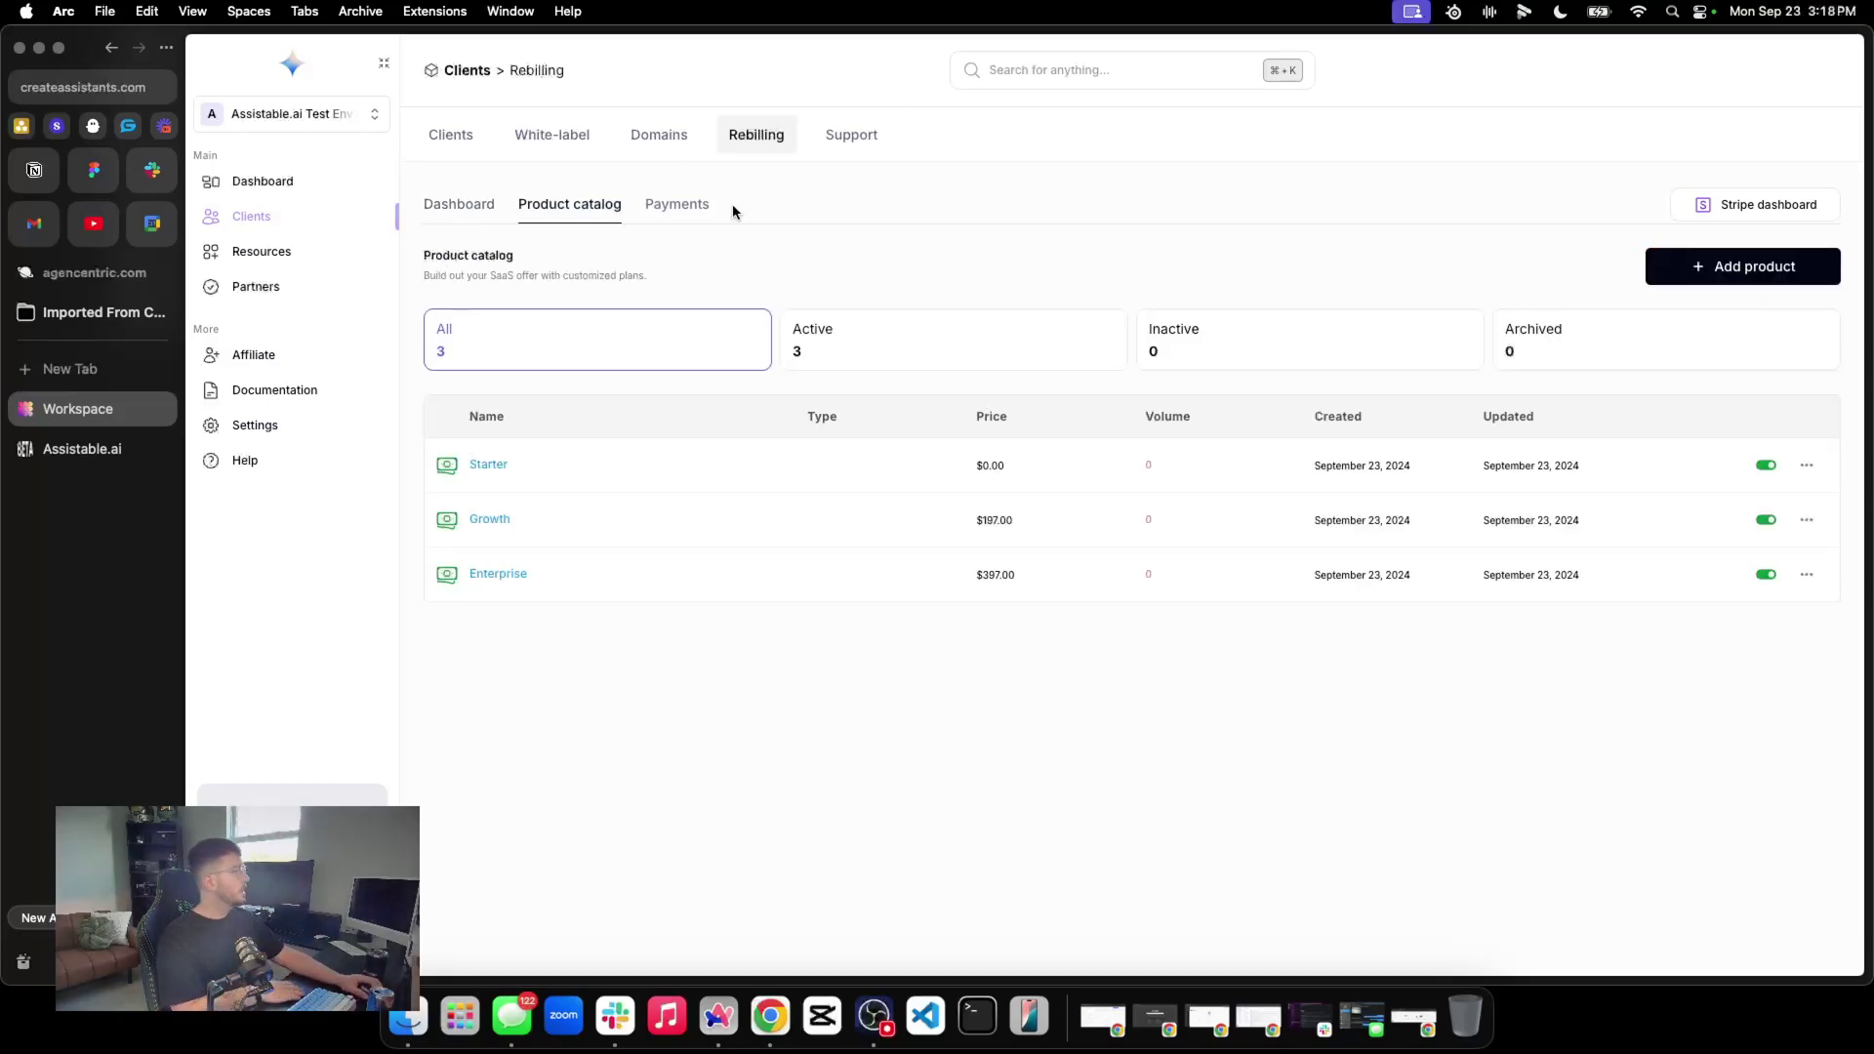
click(1767, 467)
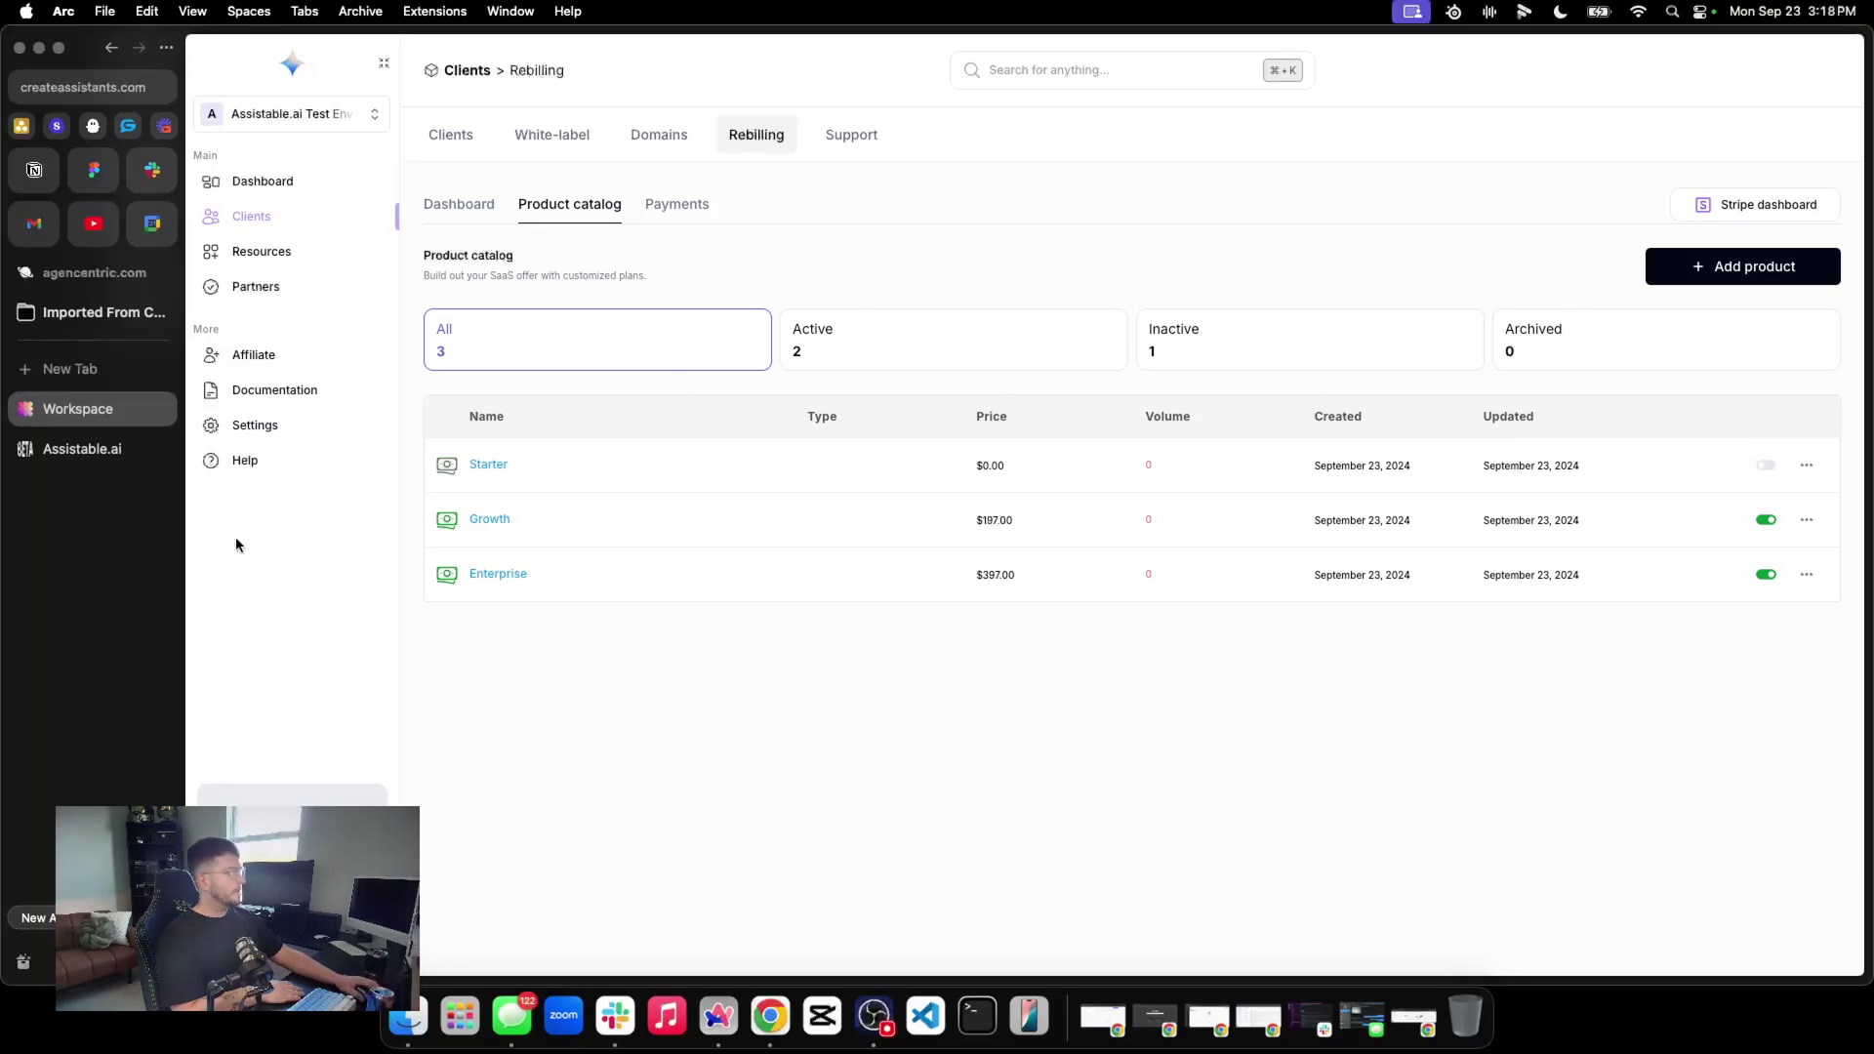
Step: Reactivate Starter and confirm the client's plan picker now lists it
click(82, 448)
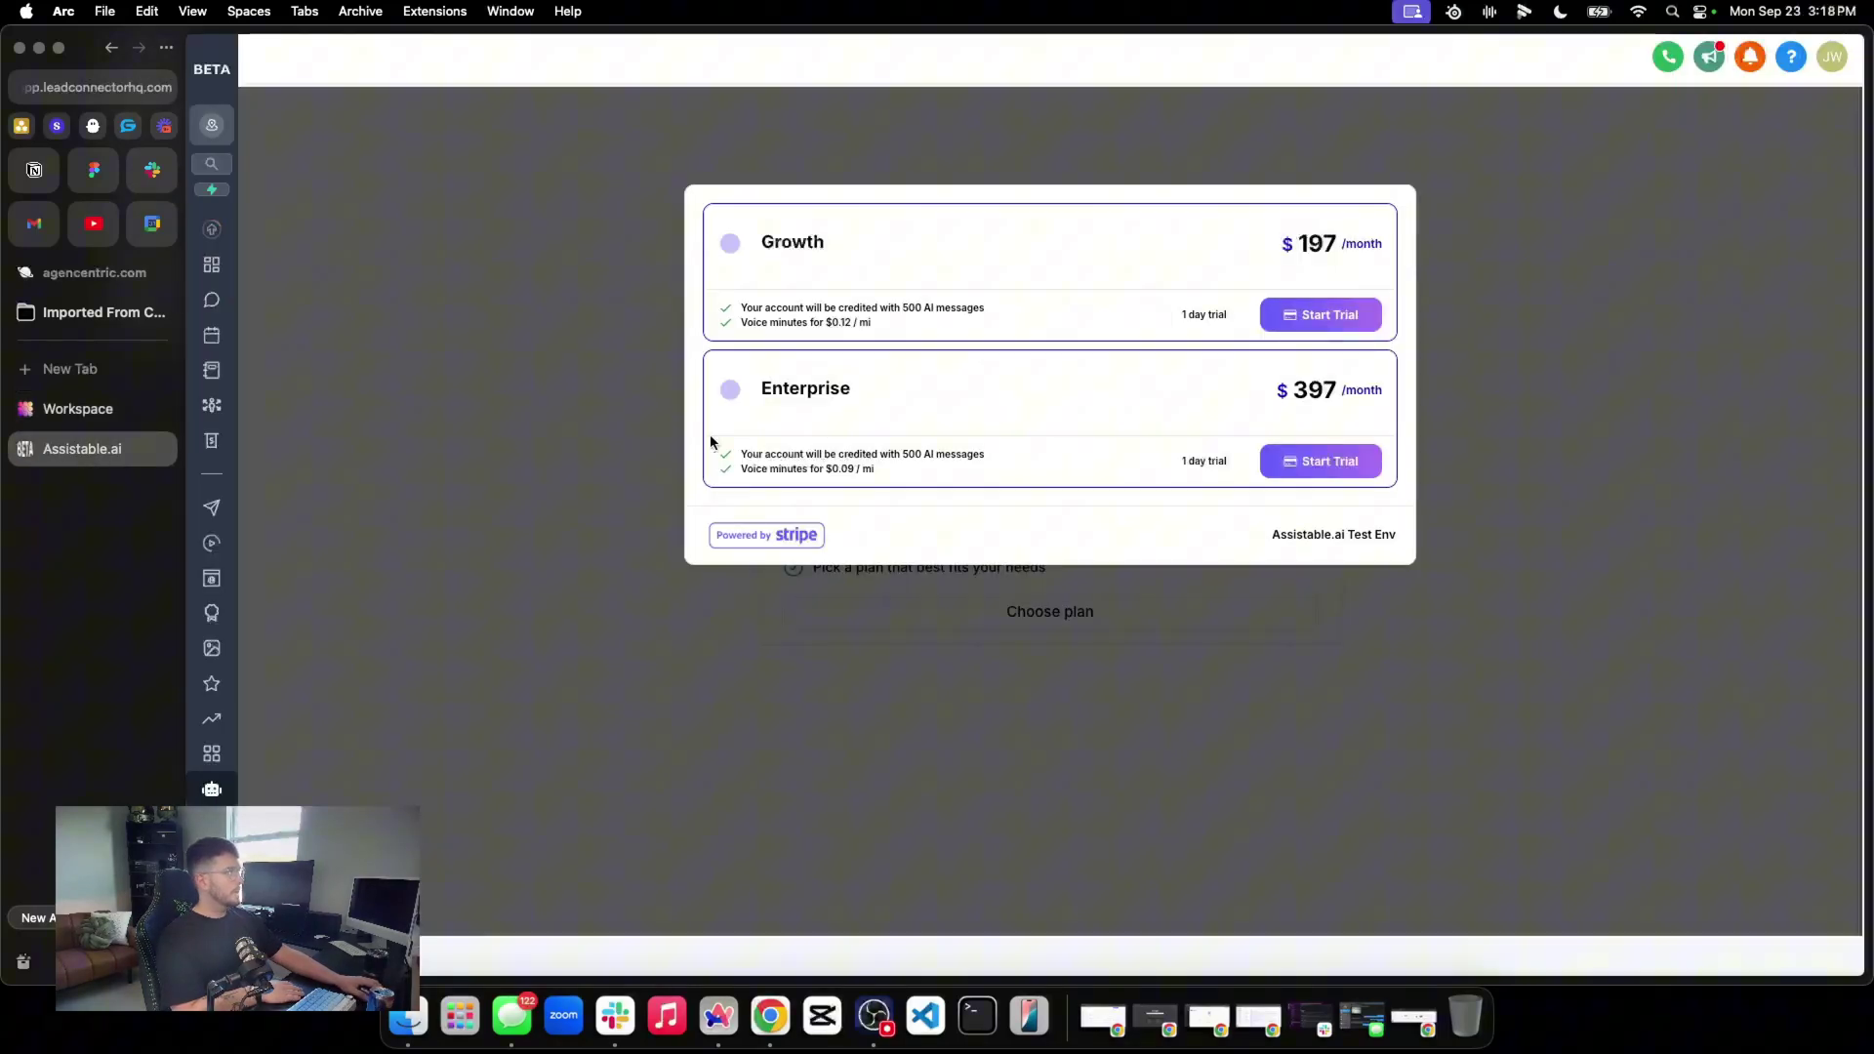
click(78, 408)
click(1765, 465)
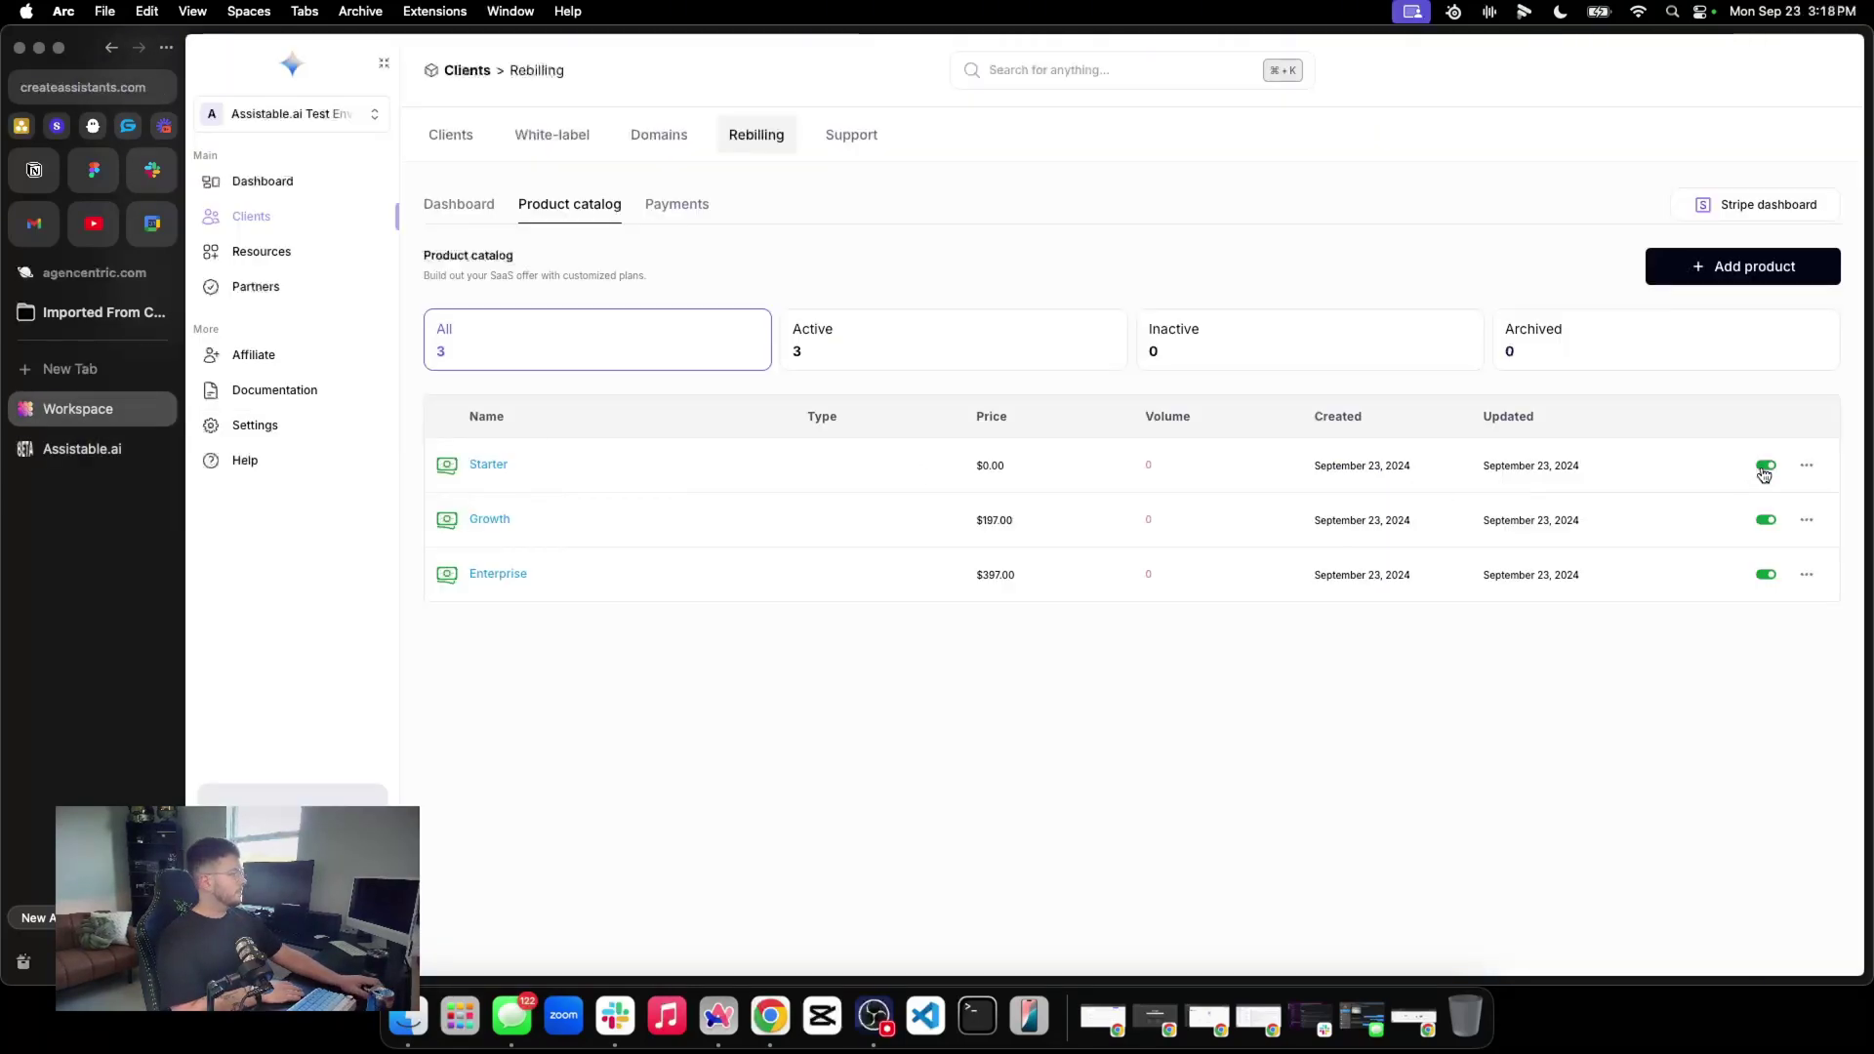
click(82, 449)
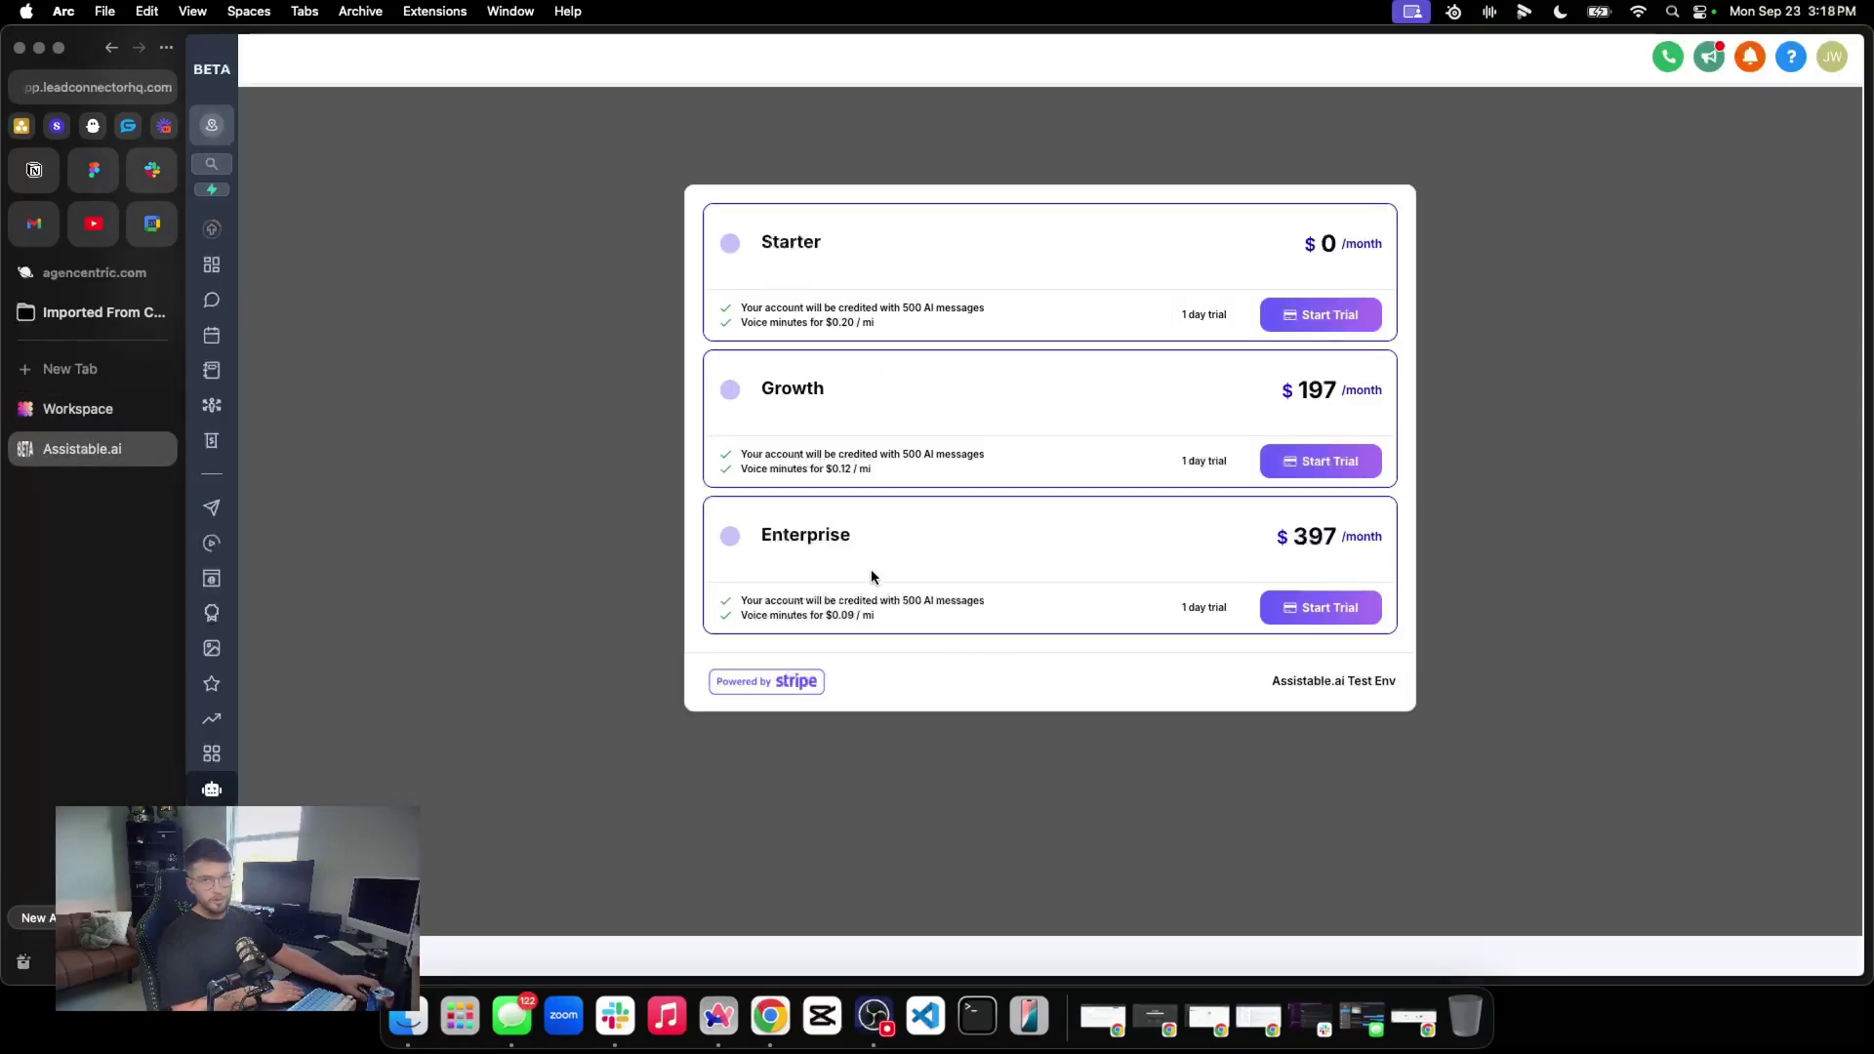
Step: Compare Starter's $0.20 and Growth's $0.12 voice-minute rates, then return to the product catalog
triple_click(849, 468)
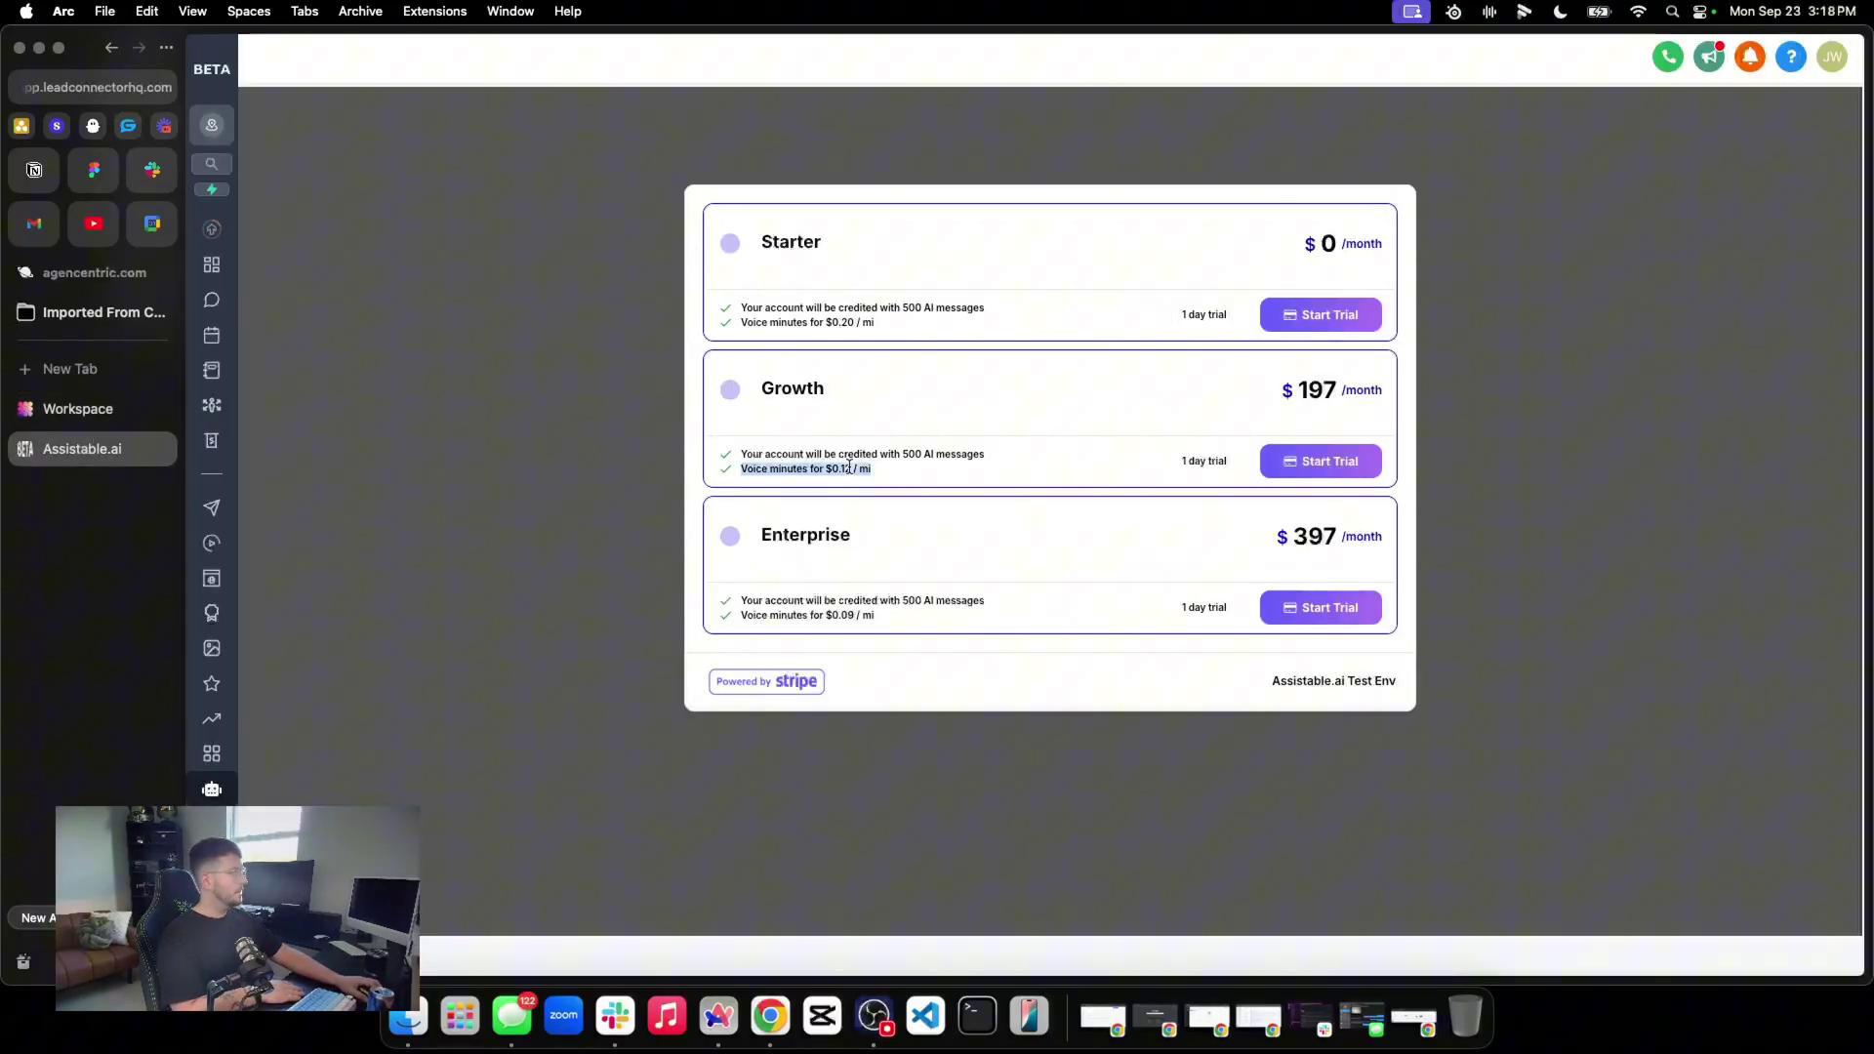
click(924, 305)
triple_click(843, 326)
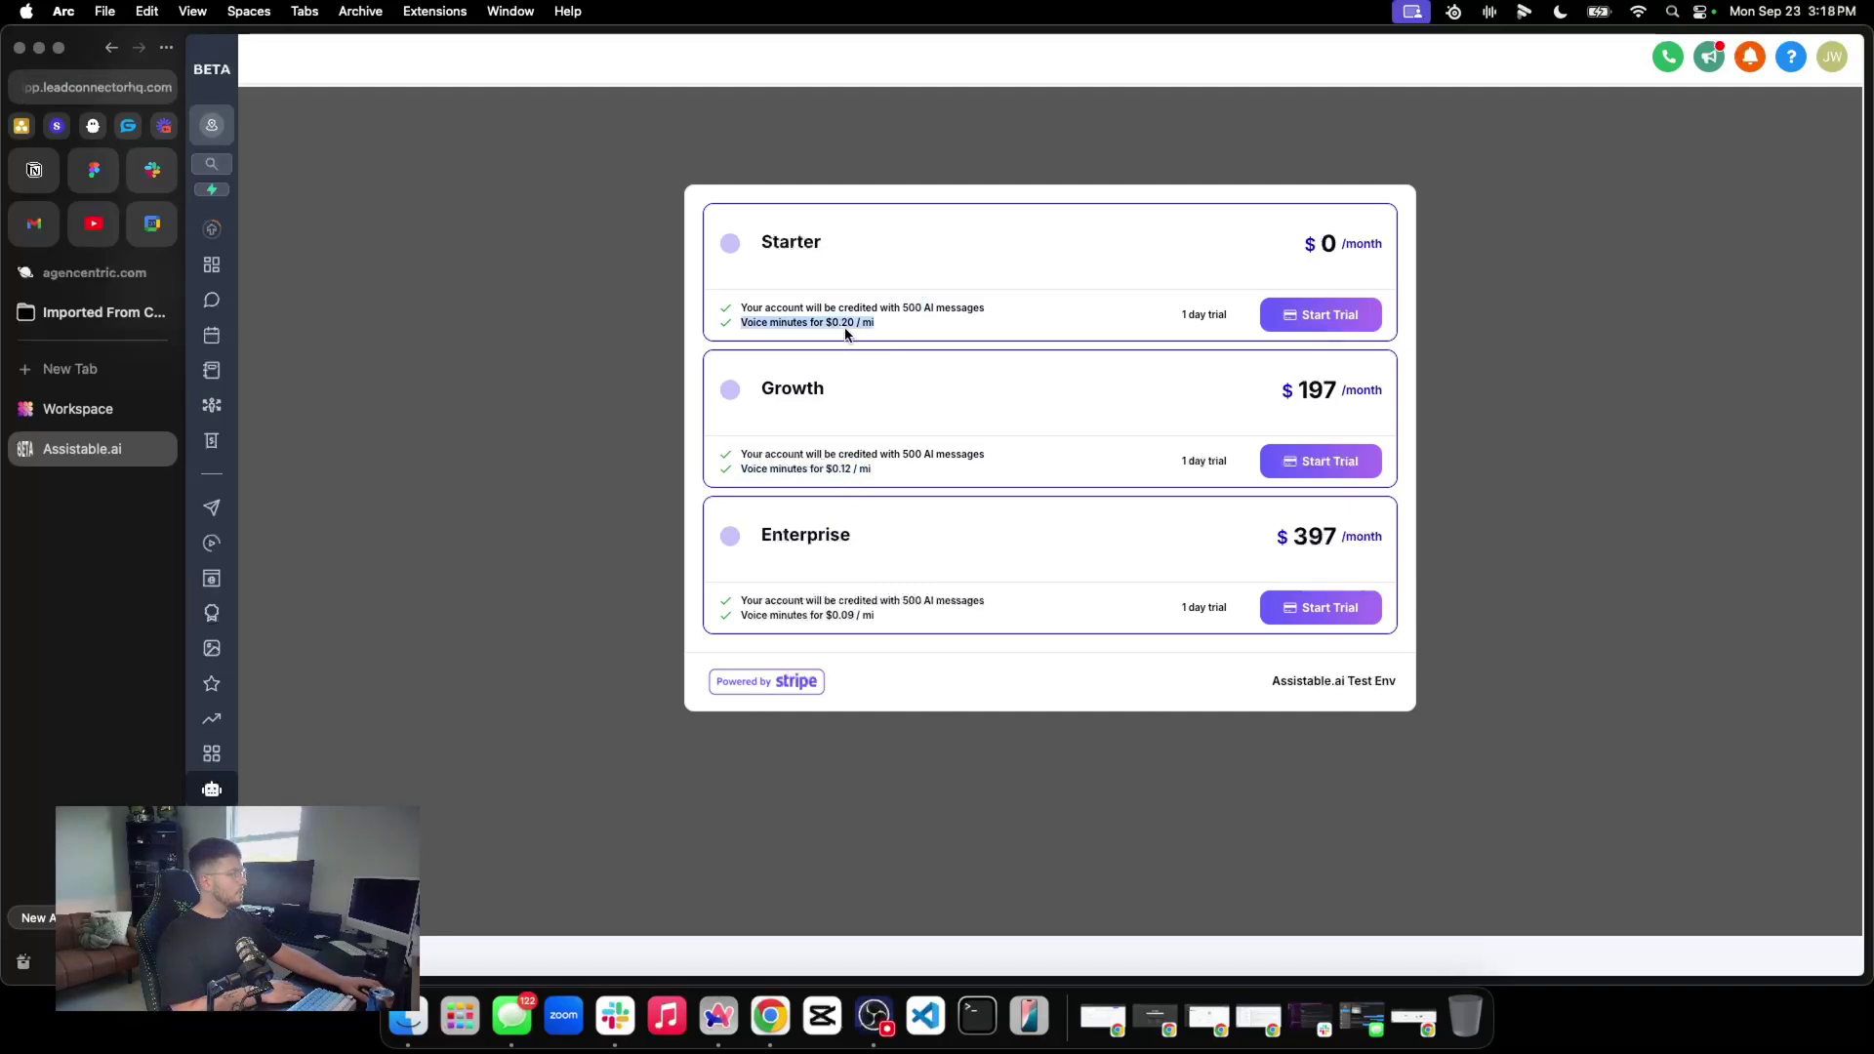
triple_click(845, 468)
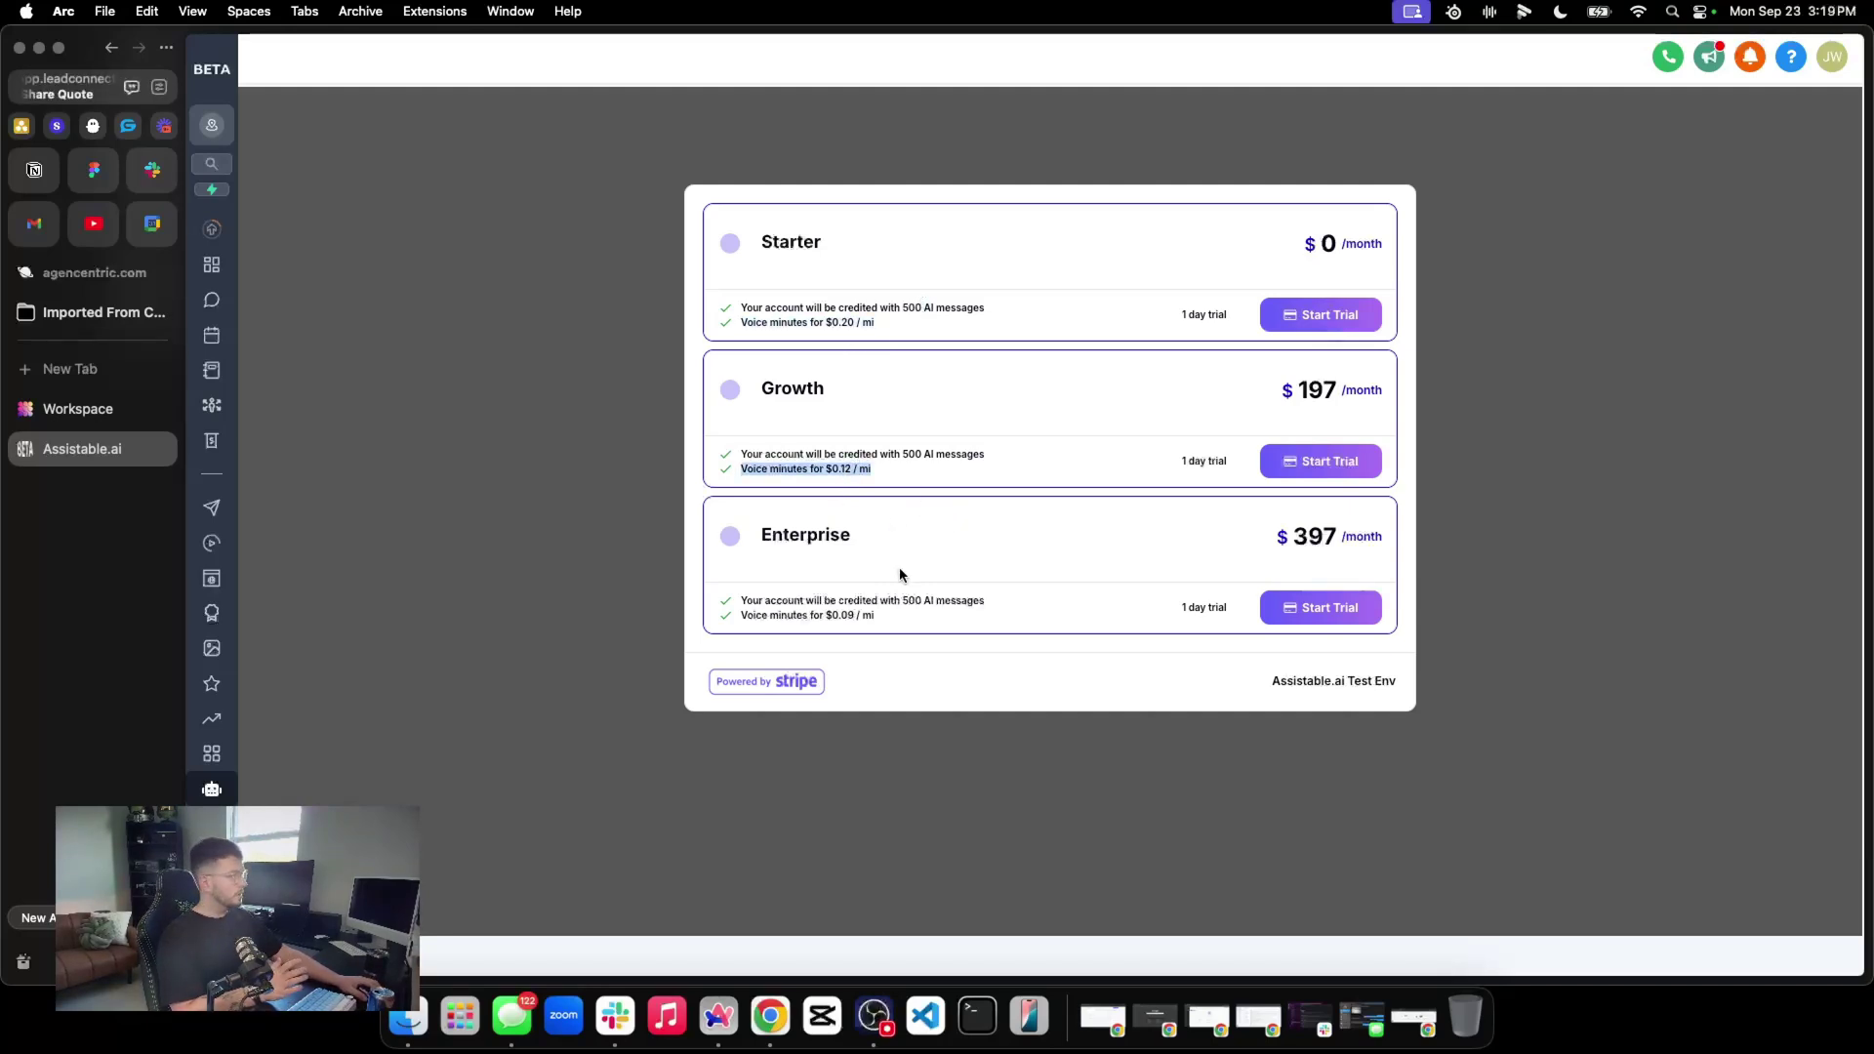
click(136, 409)
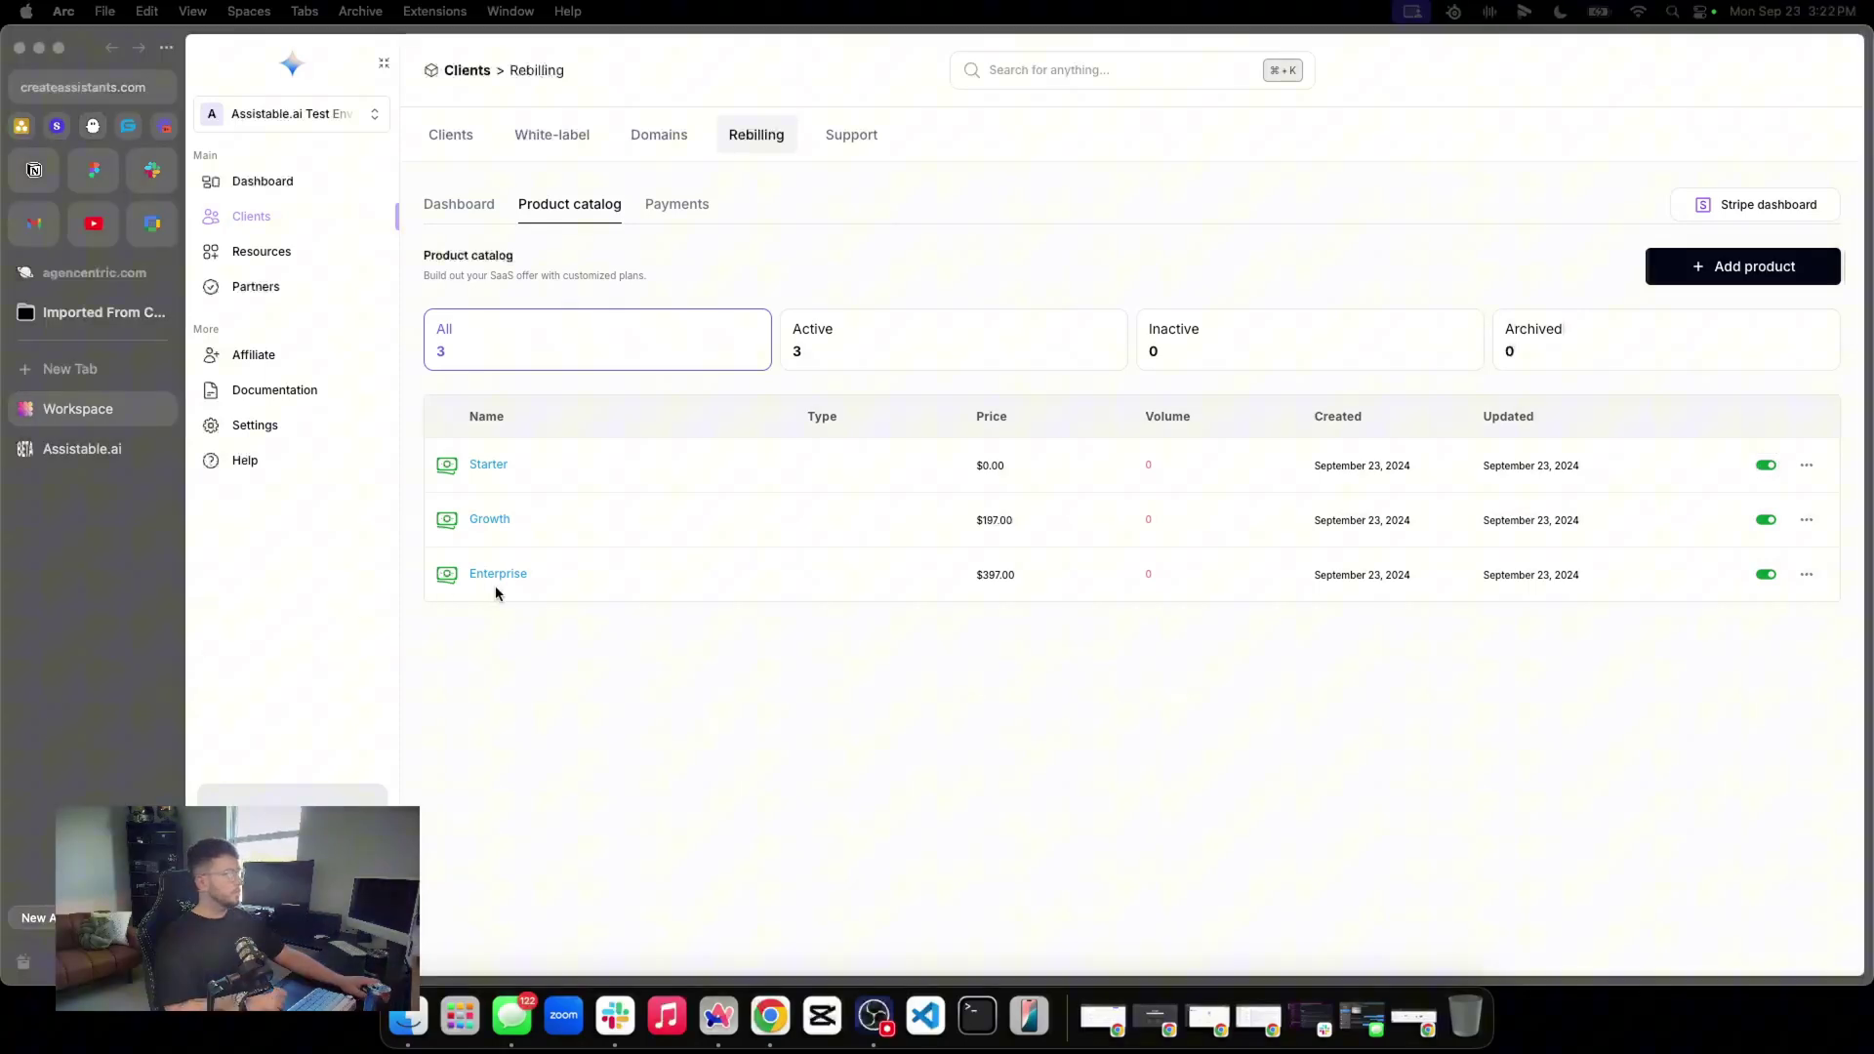
Step: Start the $197/month Growth plan checkout, then check the agency's rebilling payments list
click(88, 449)
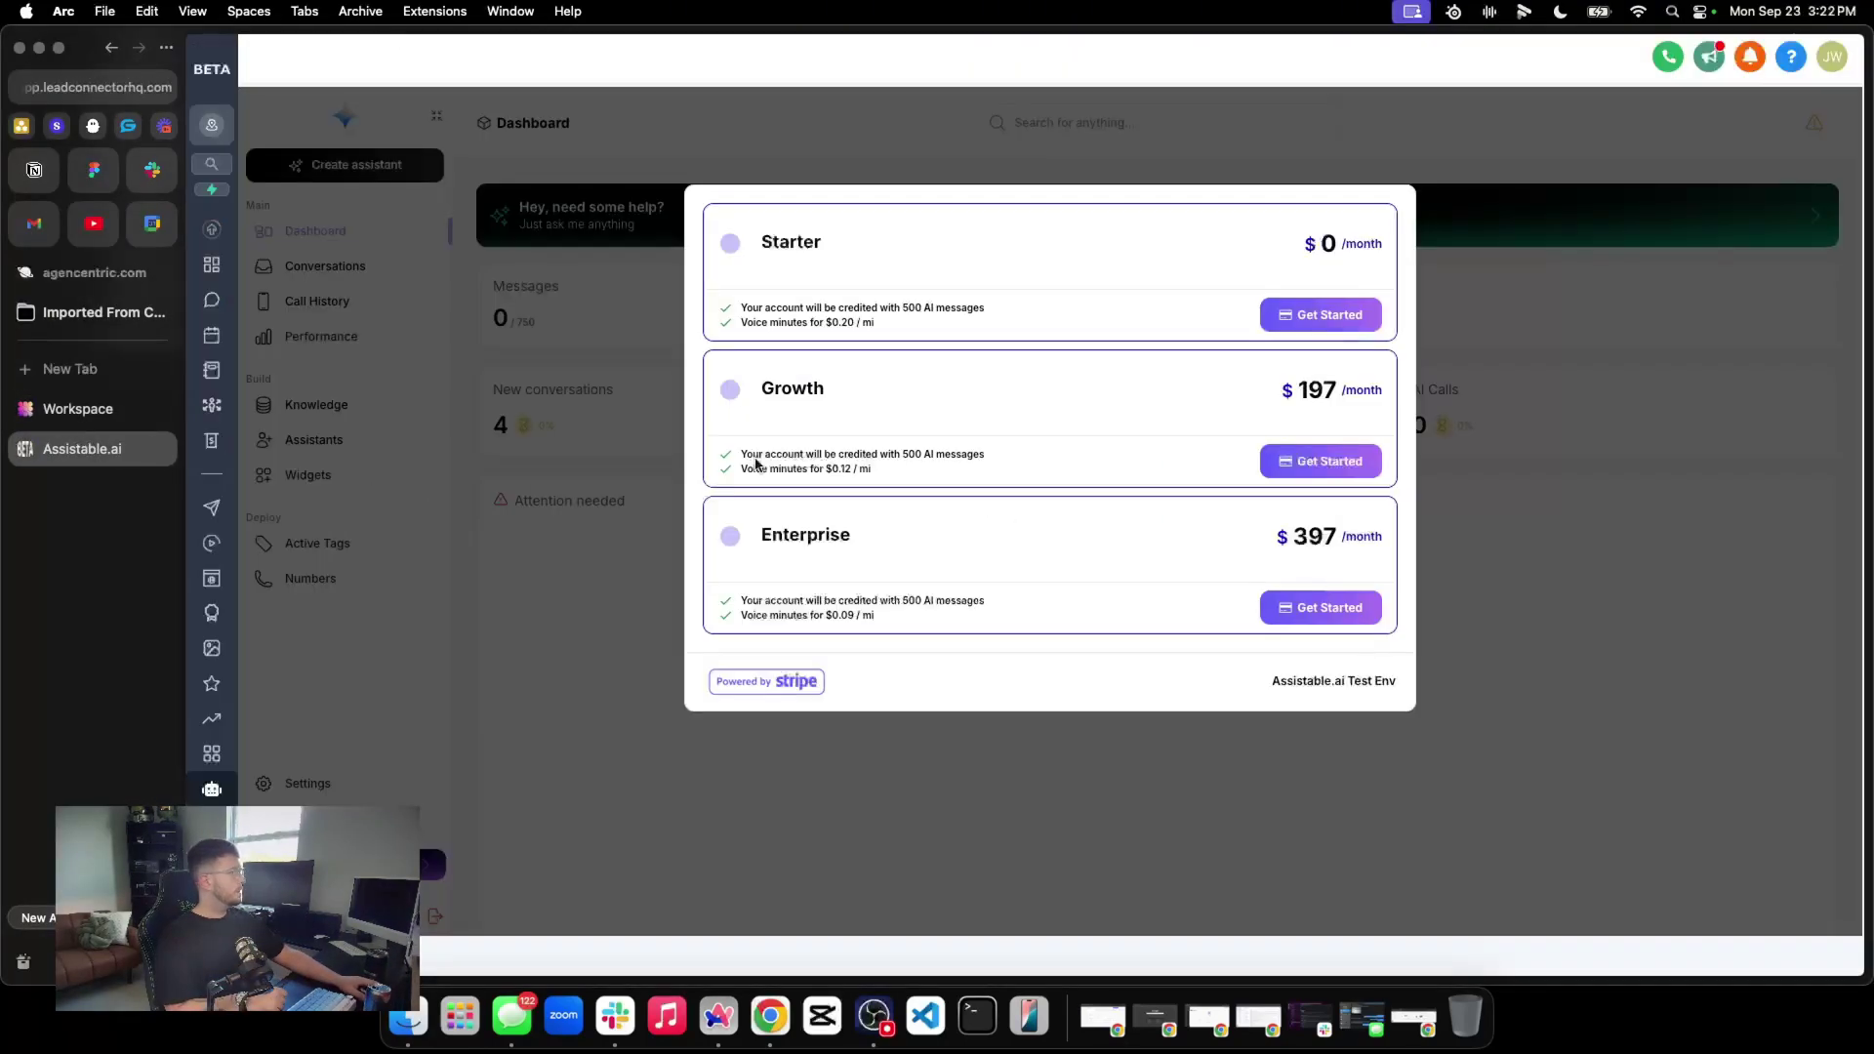
click(1308, 462)
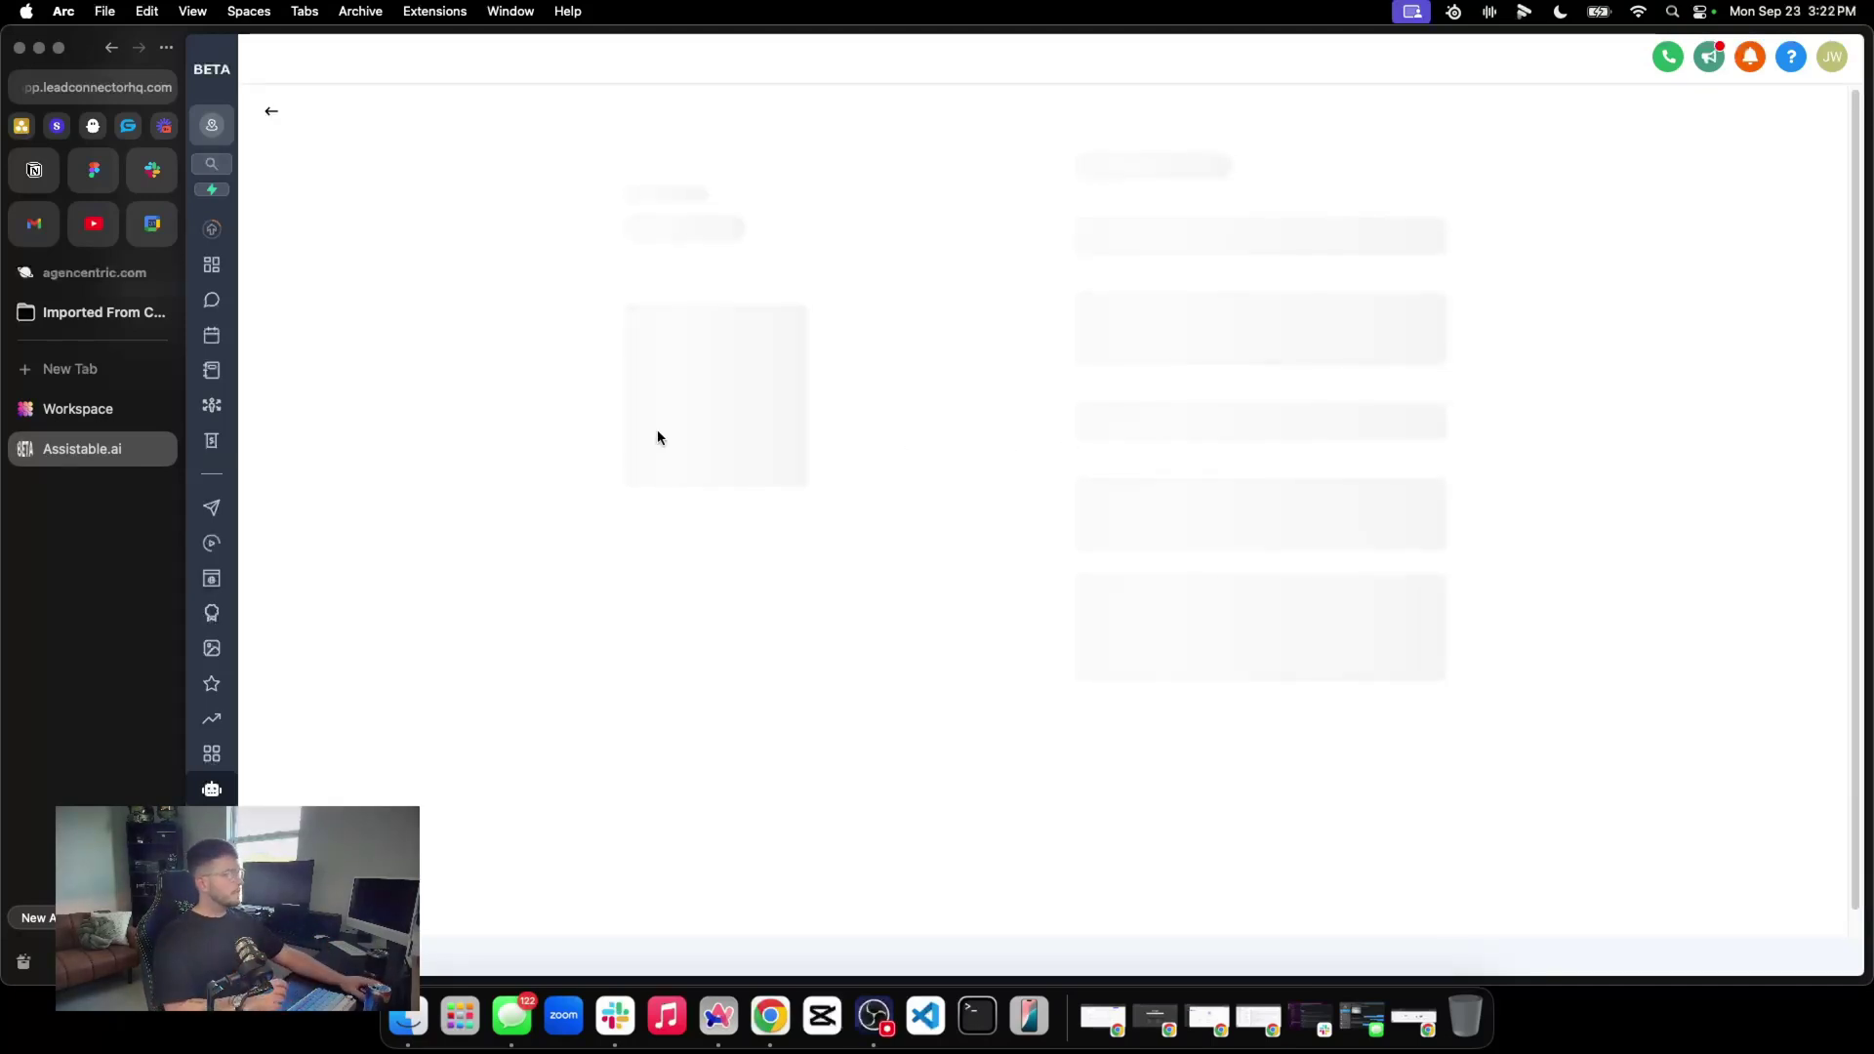
click(116, 410)
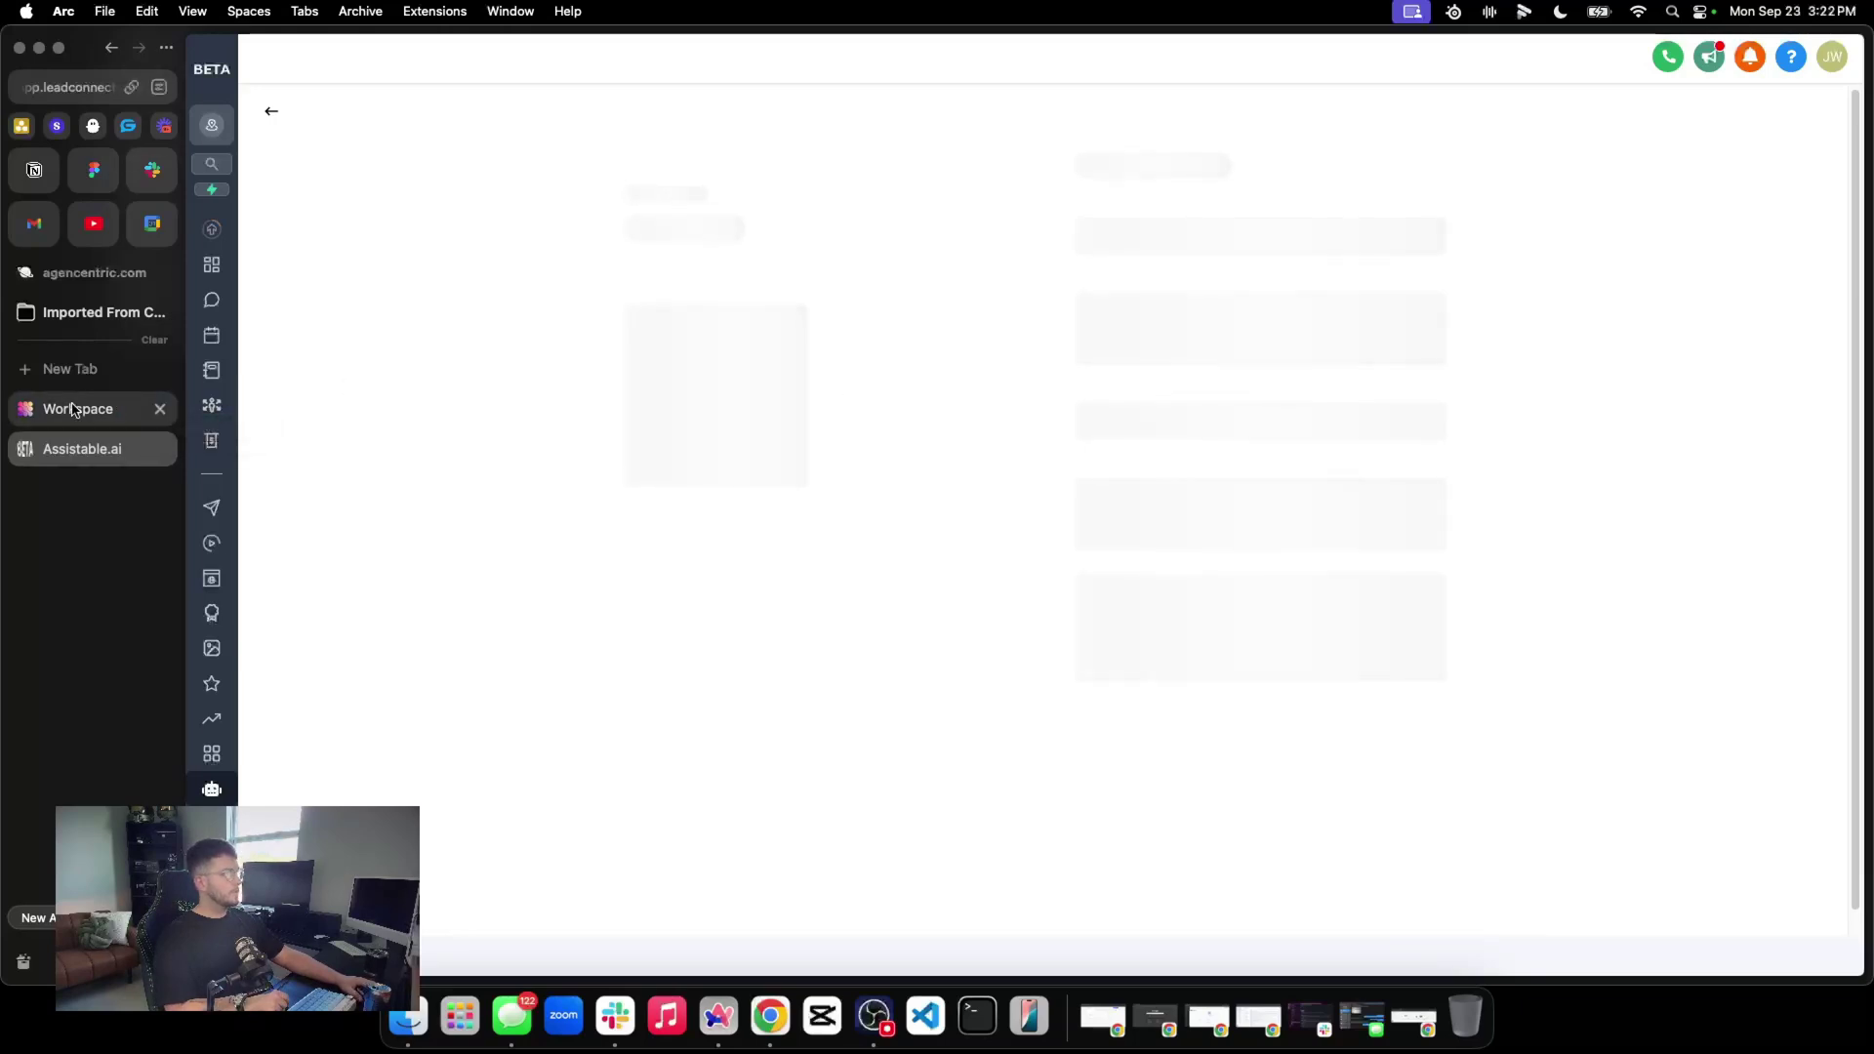
click(663, 207)
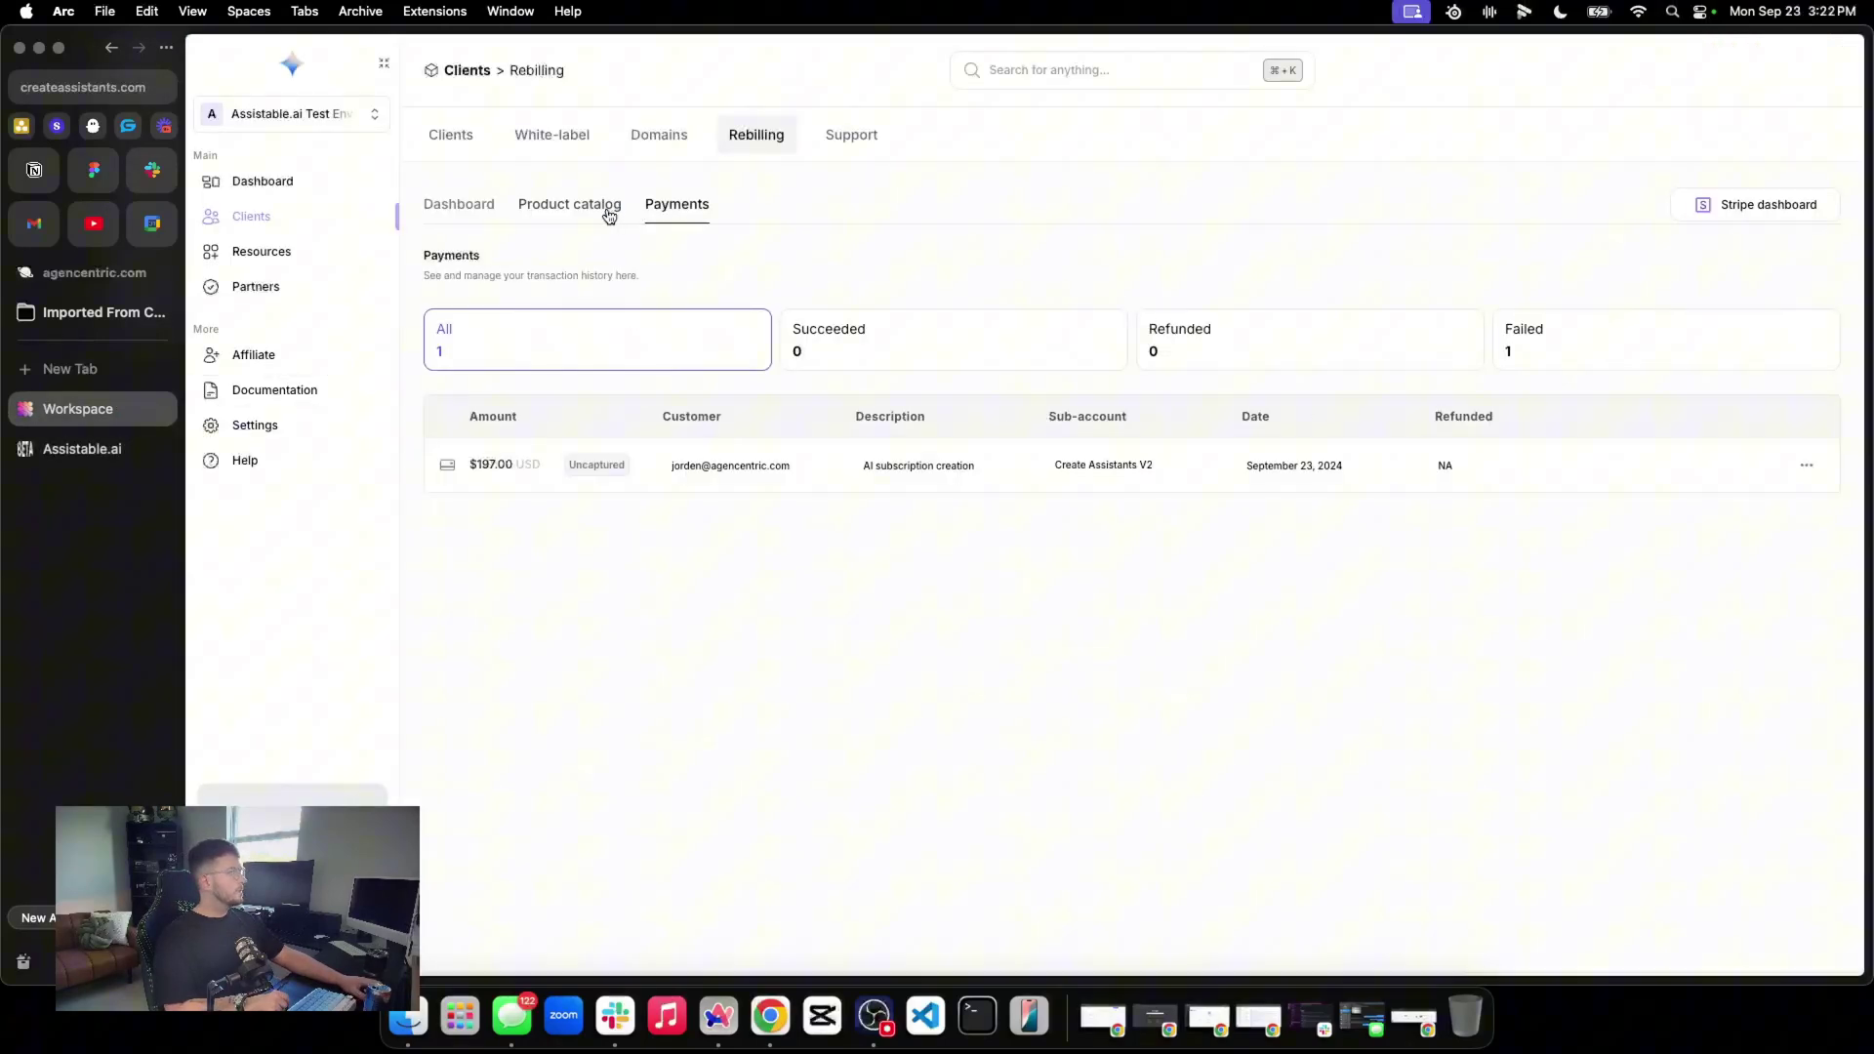
Step: Return to the Growth checkout and turn off saving payment info
click(564, 205)
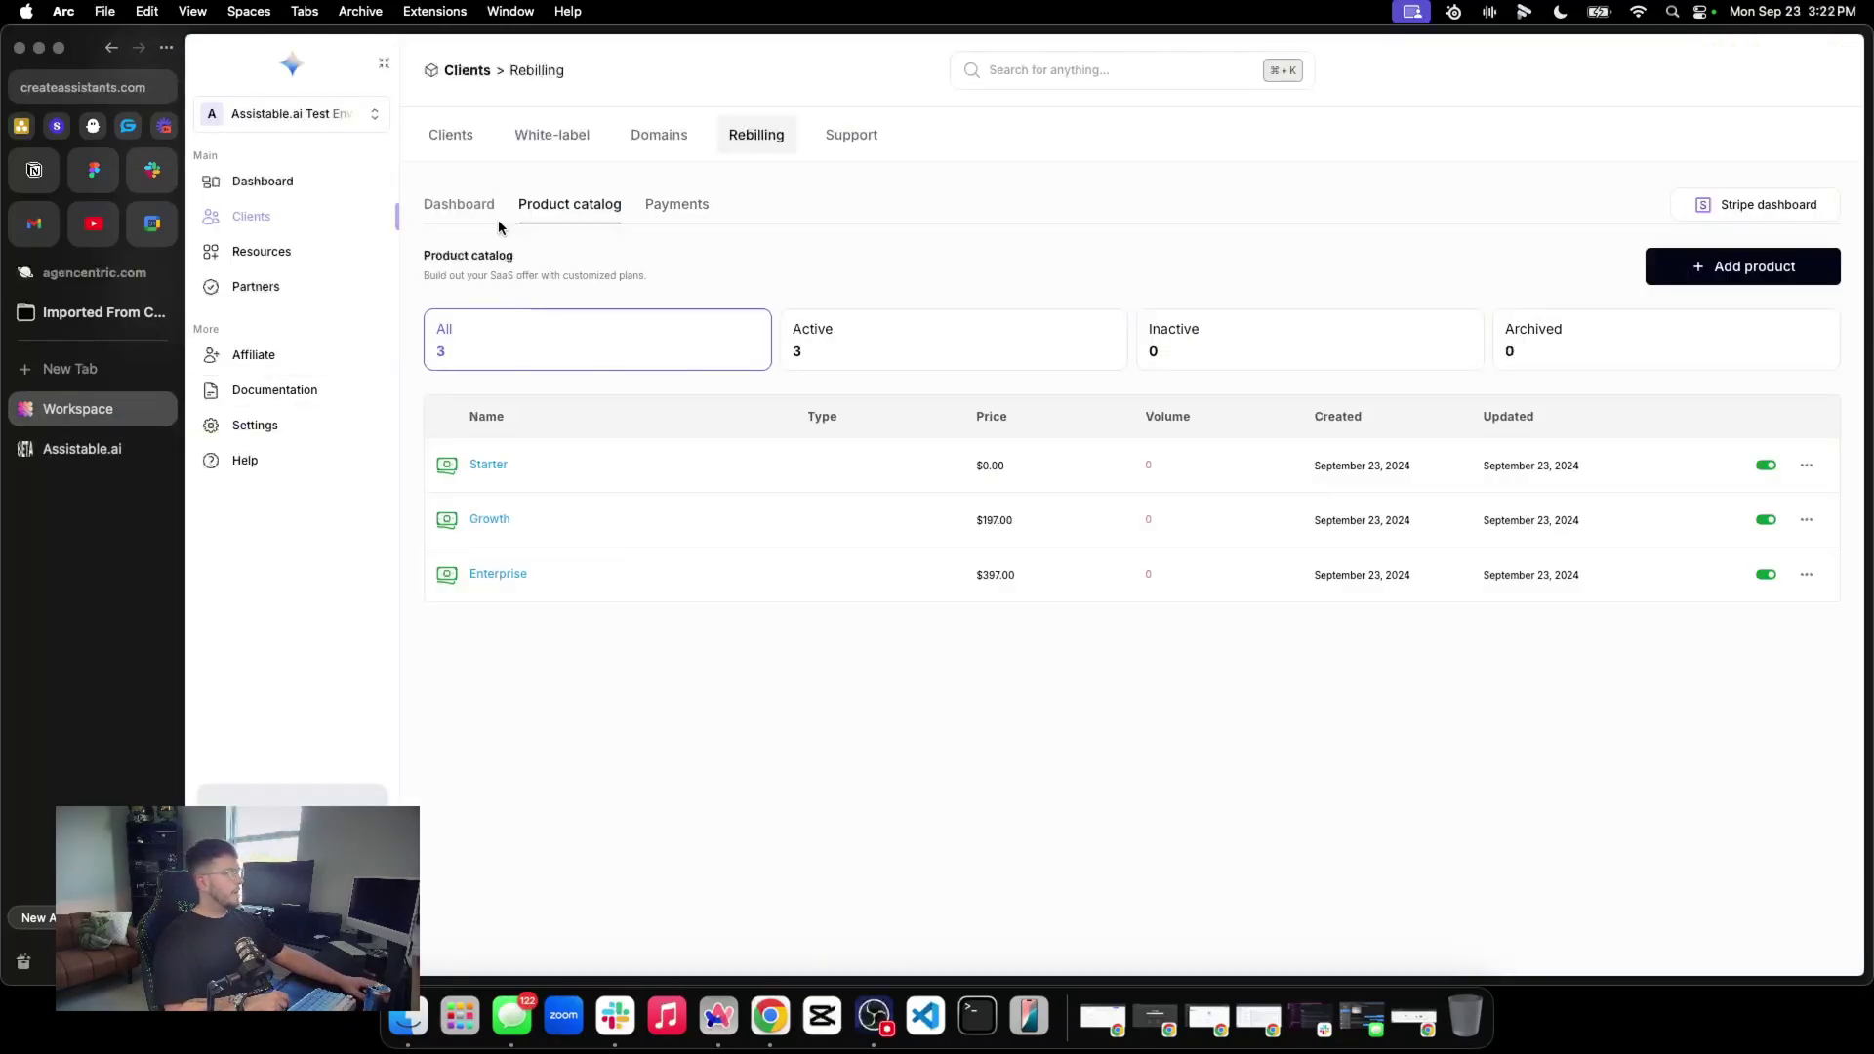
click(68, 449)
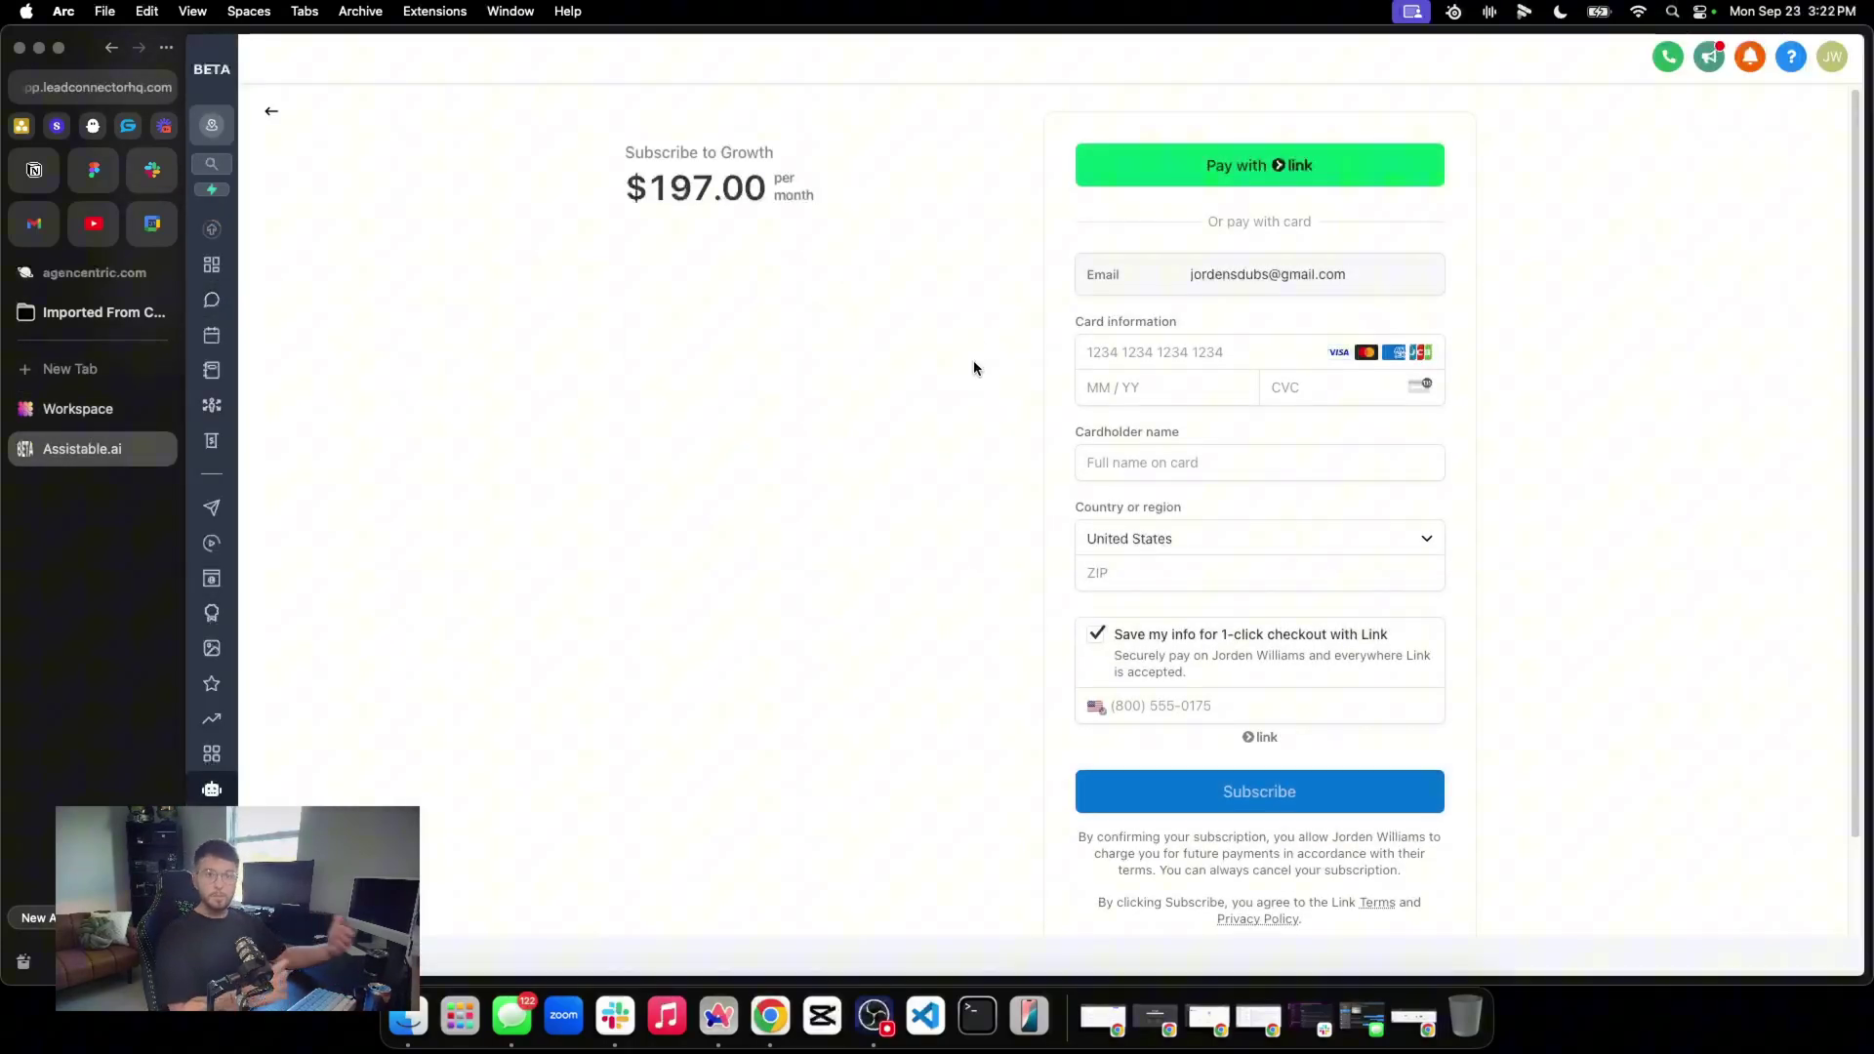
click(1095, 636)
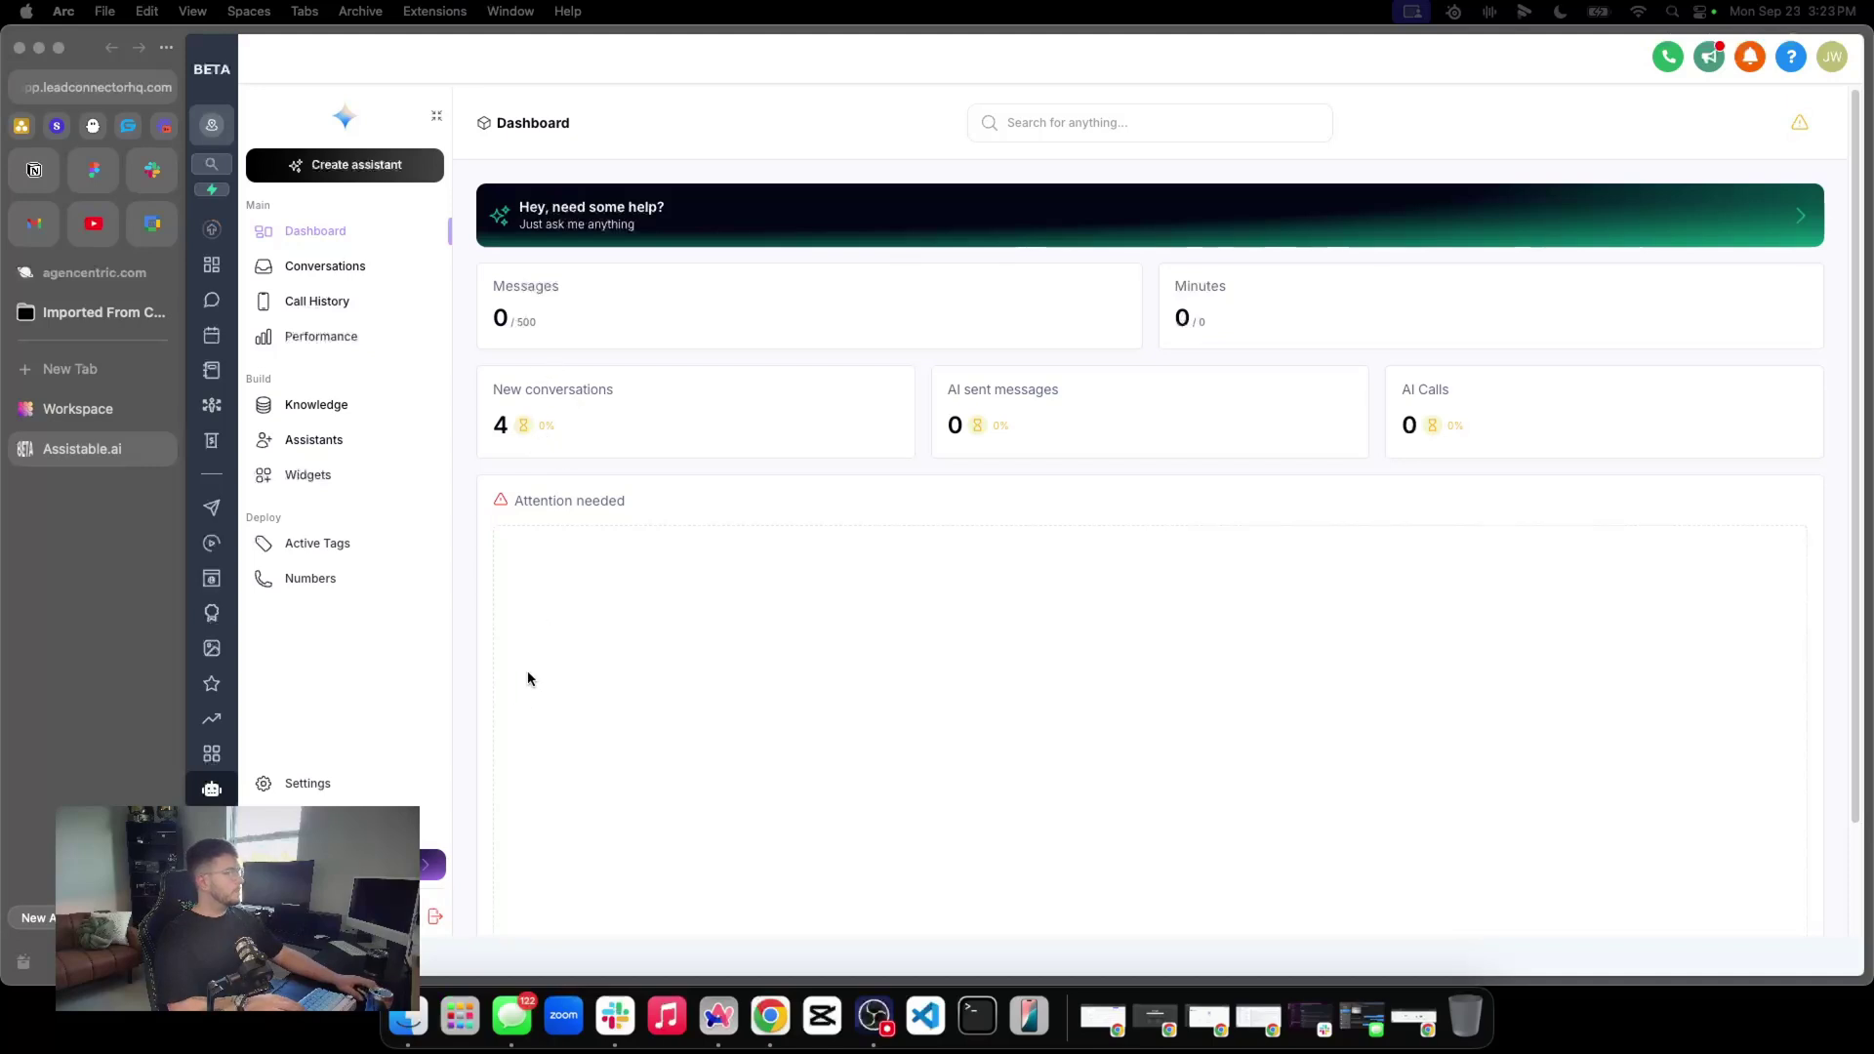
click(395, 785)
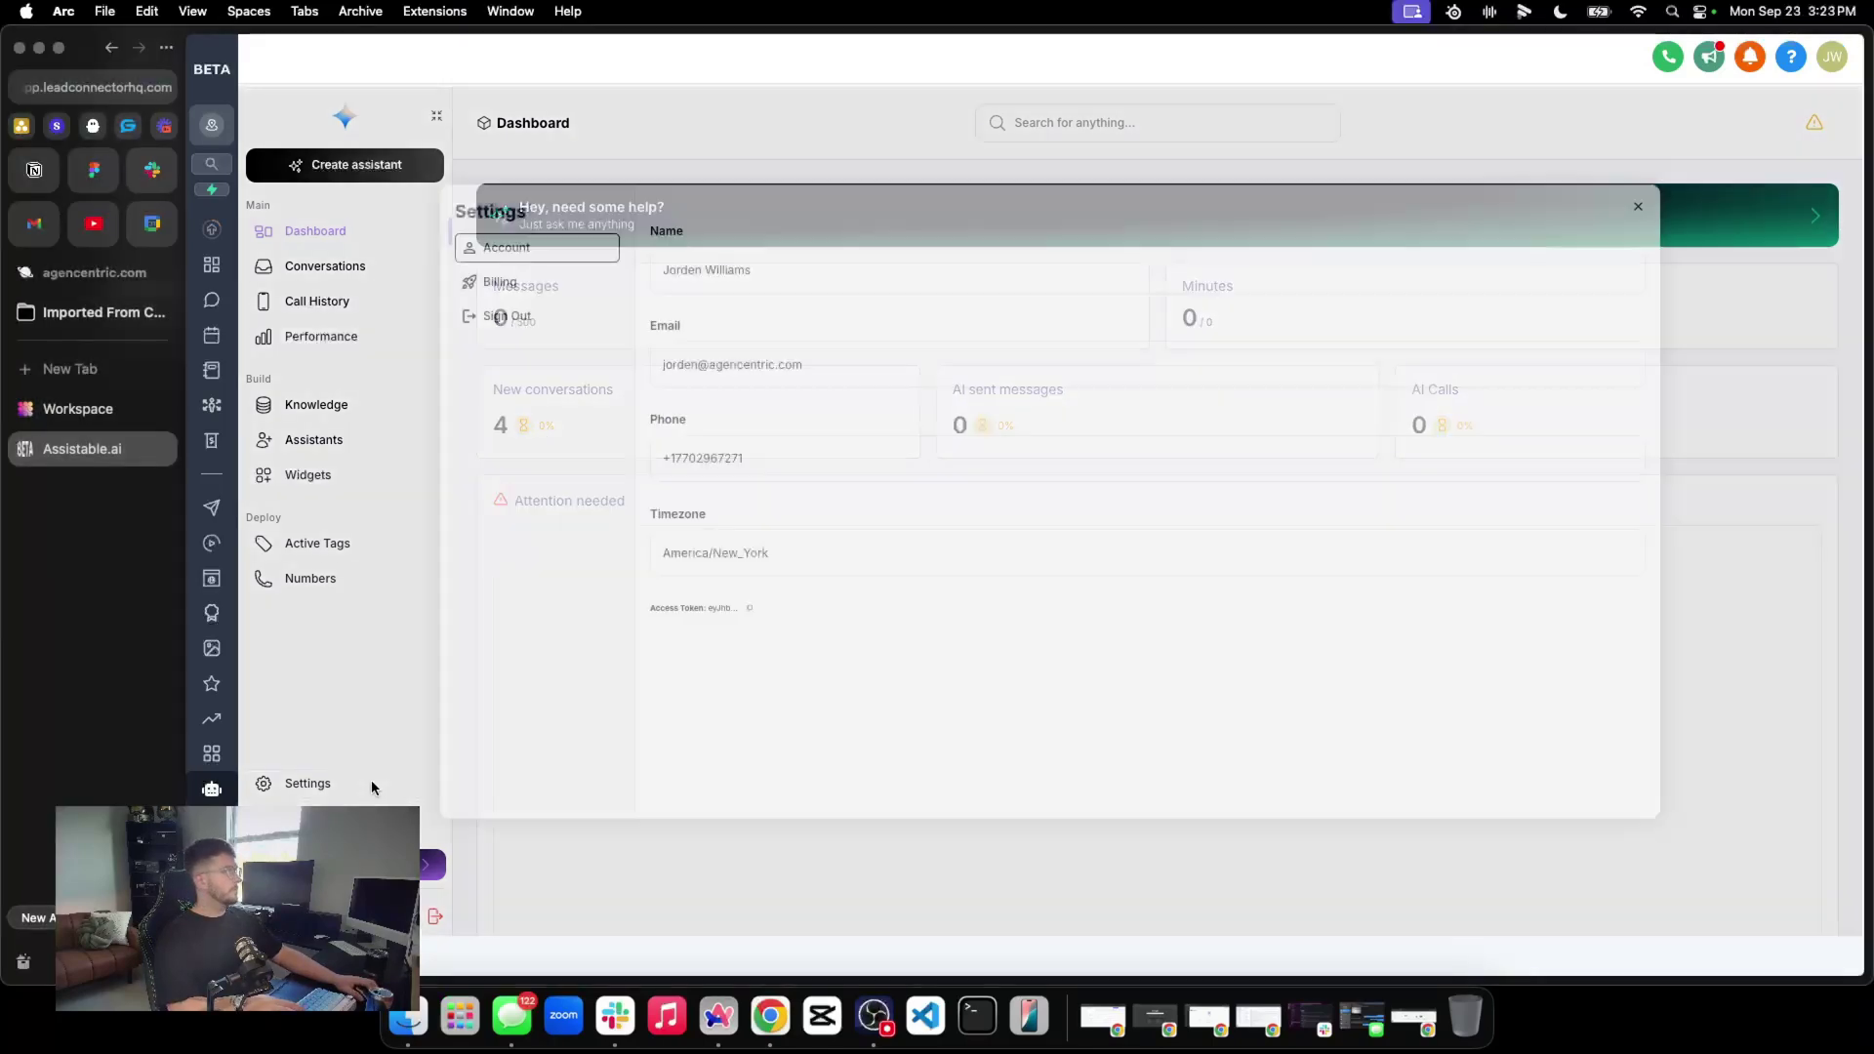
click(522, 283)
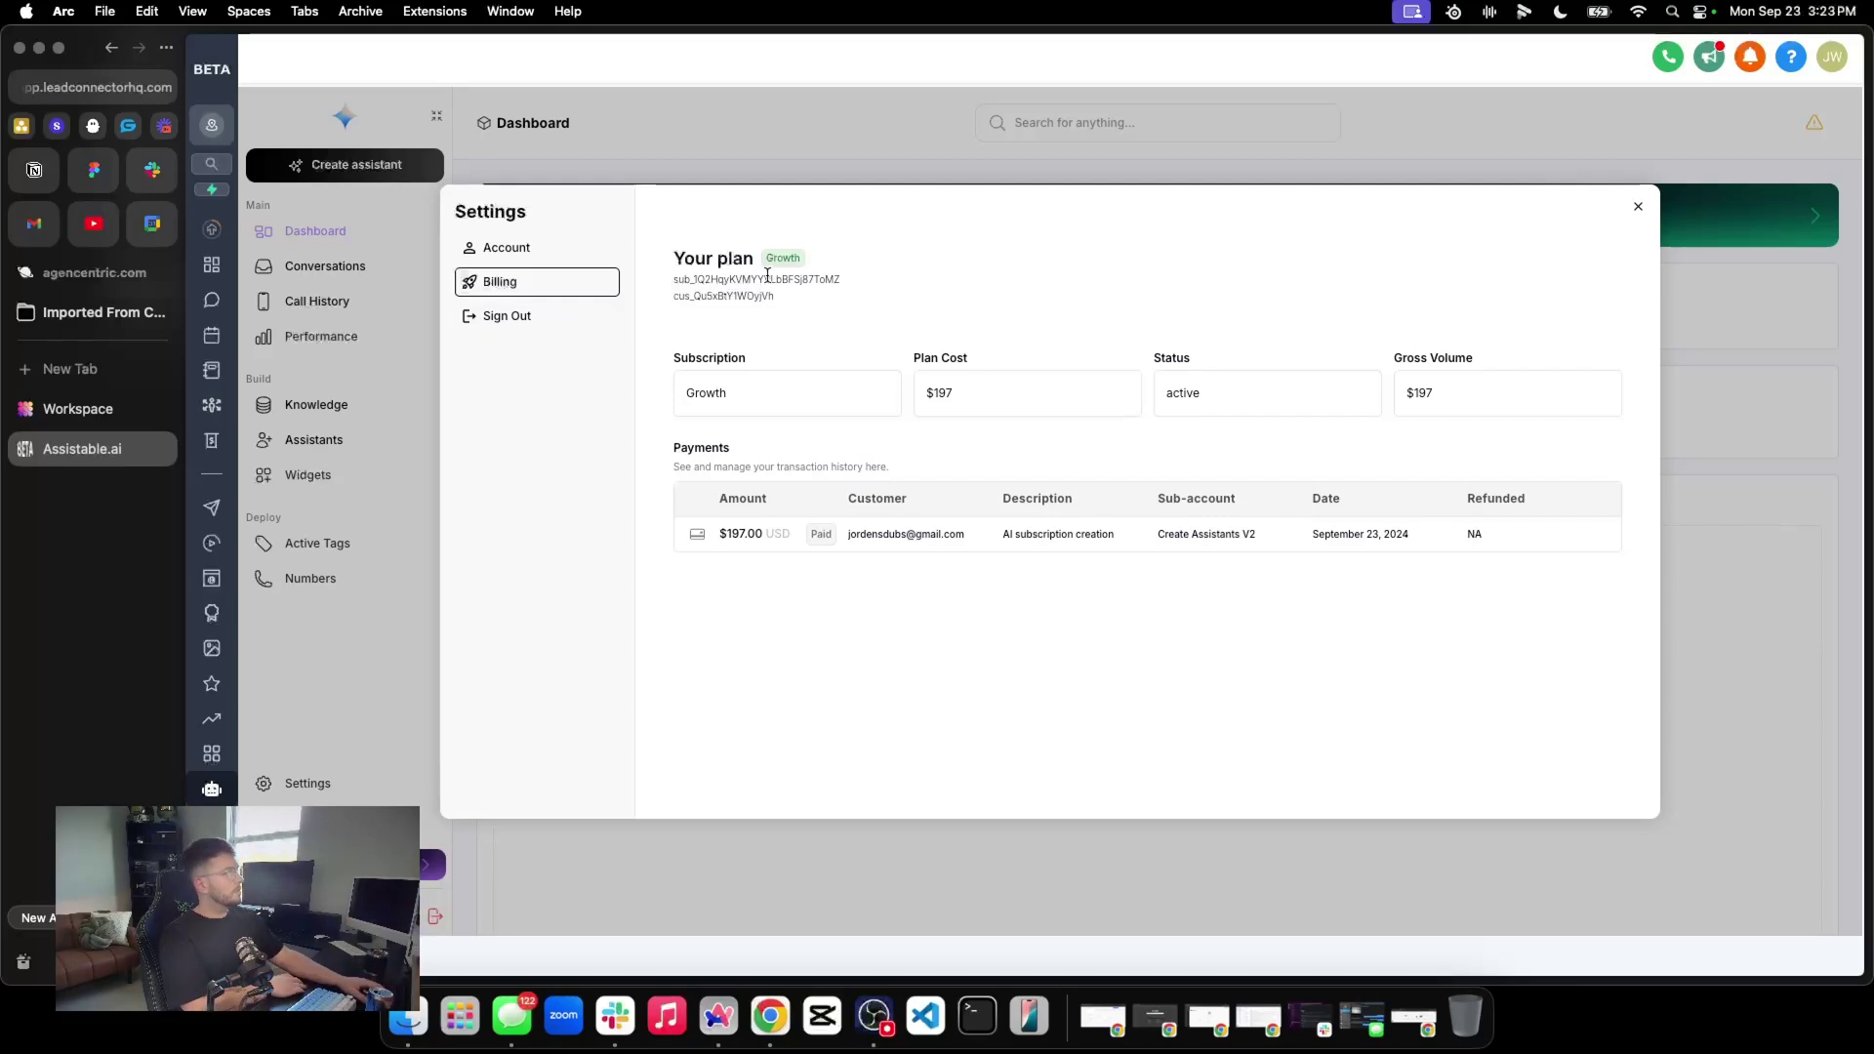
double_click(732, 282)
double_click(704, 394)
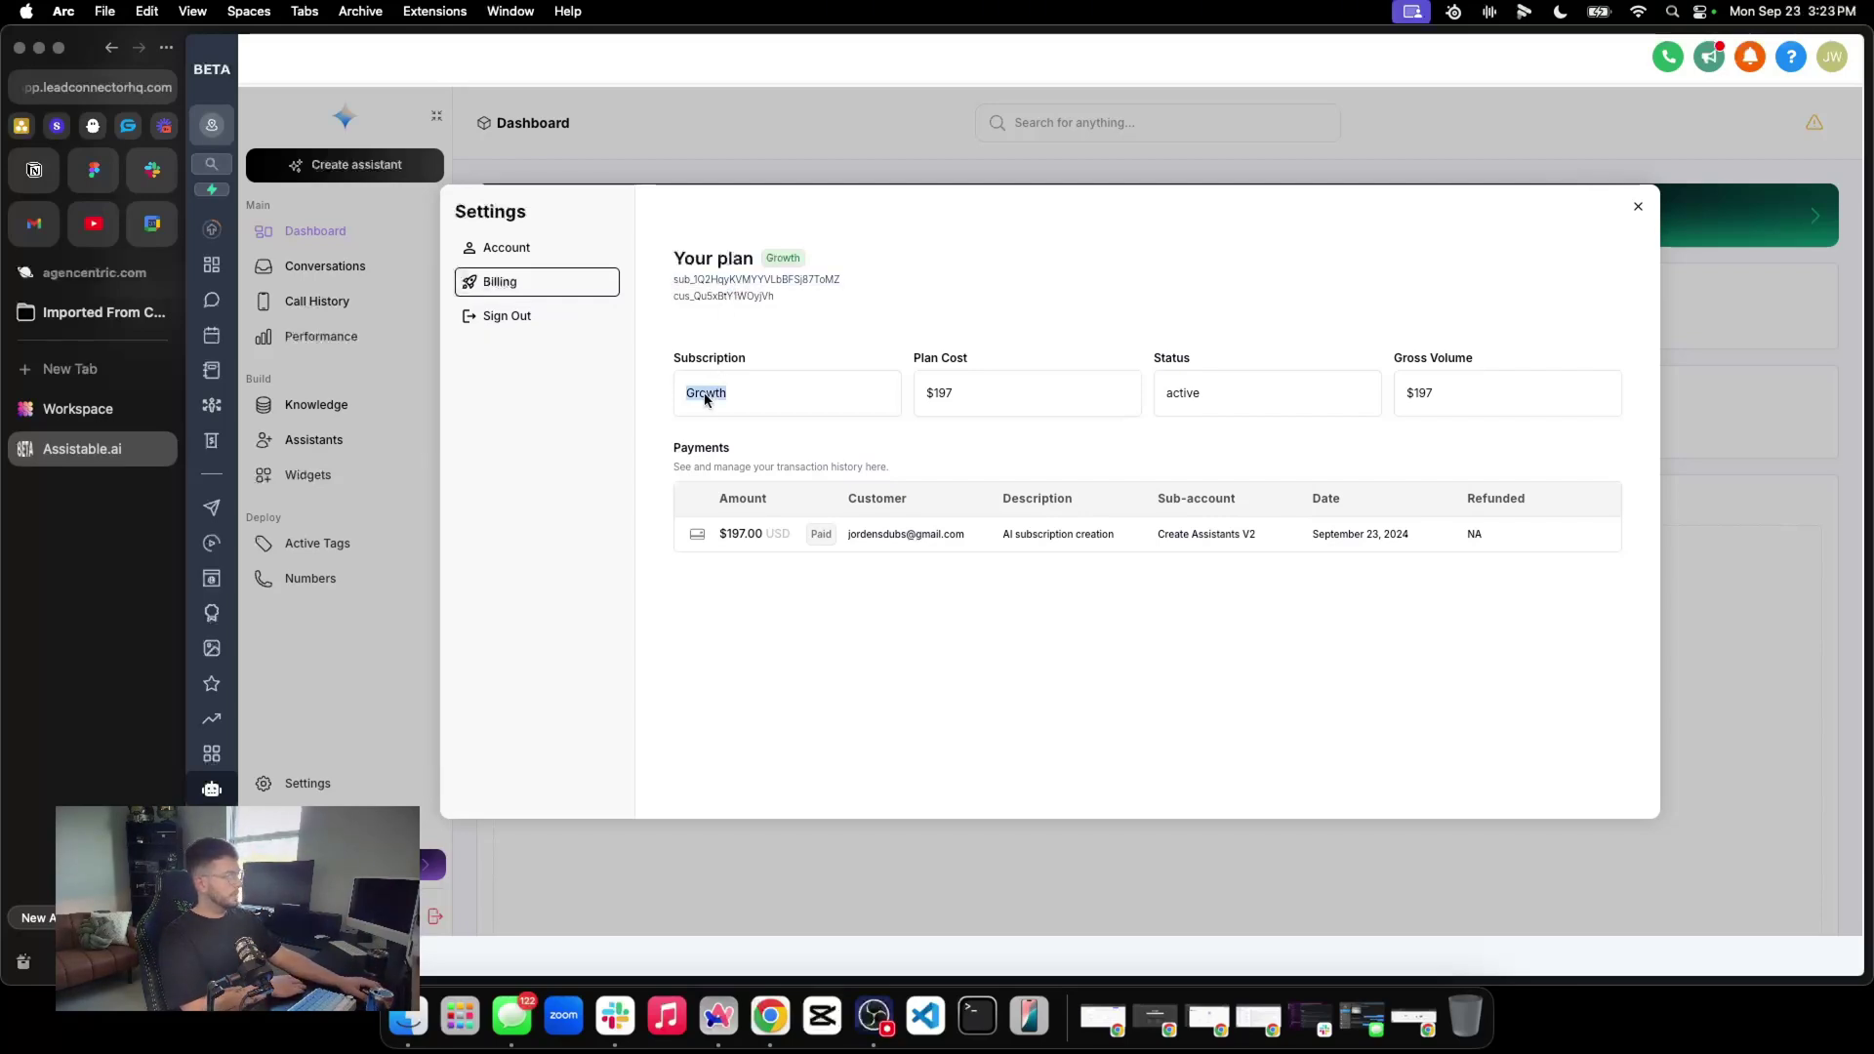
double_click(939, 393)
click(1185, 399)
double_click(1186, 398)
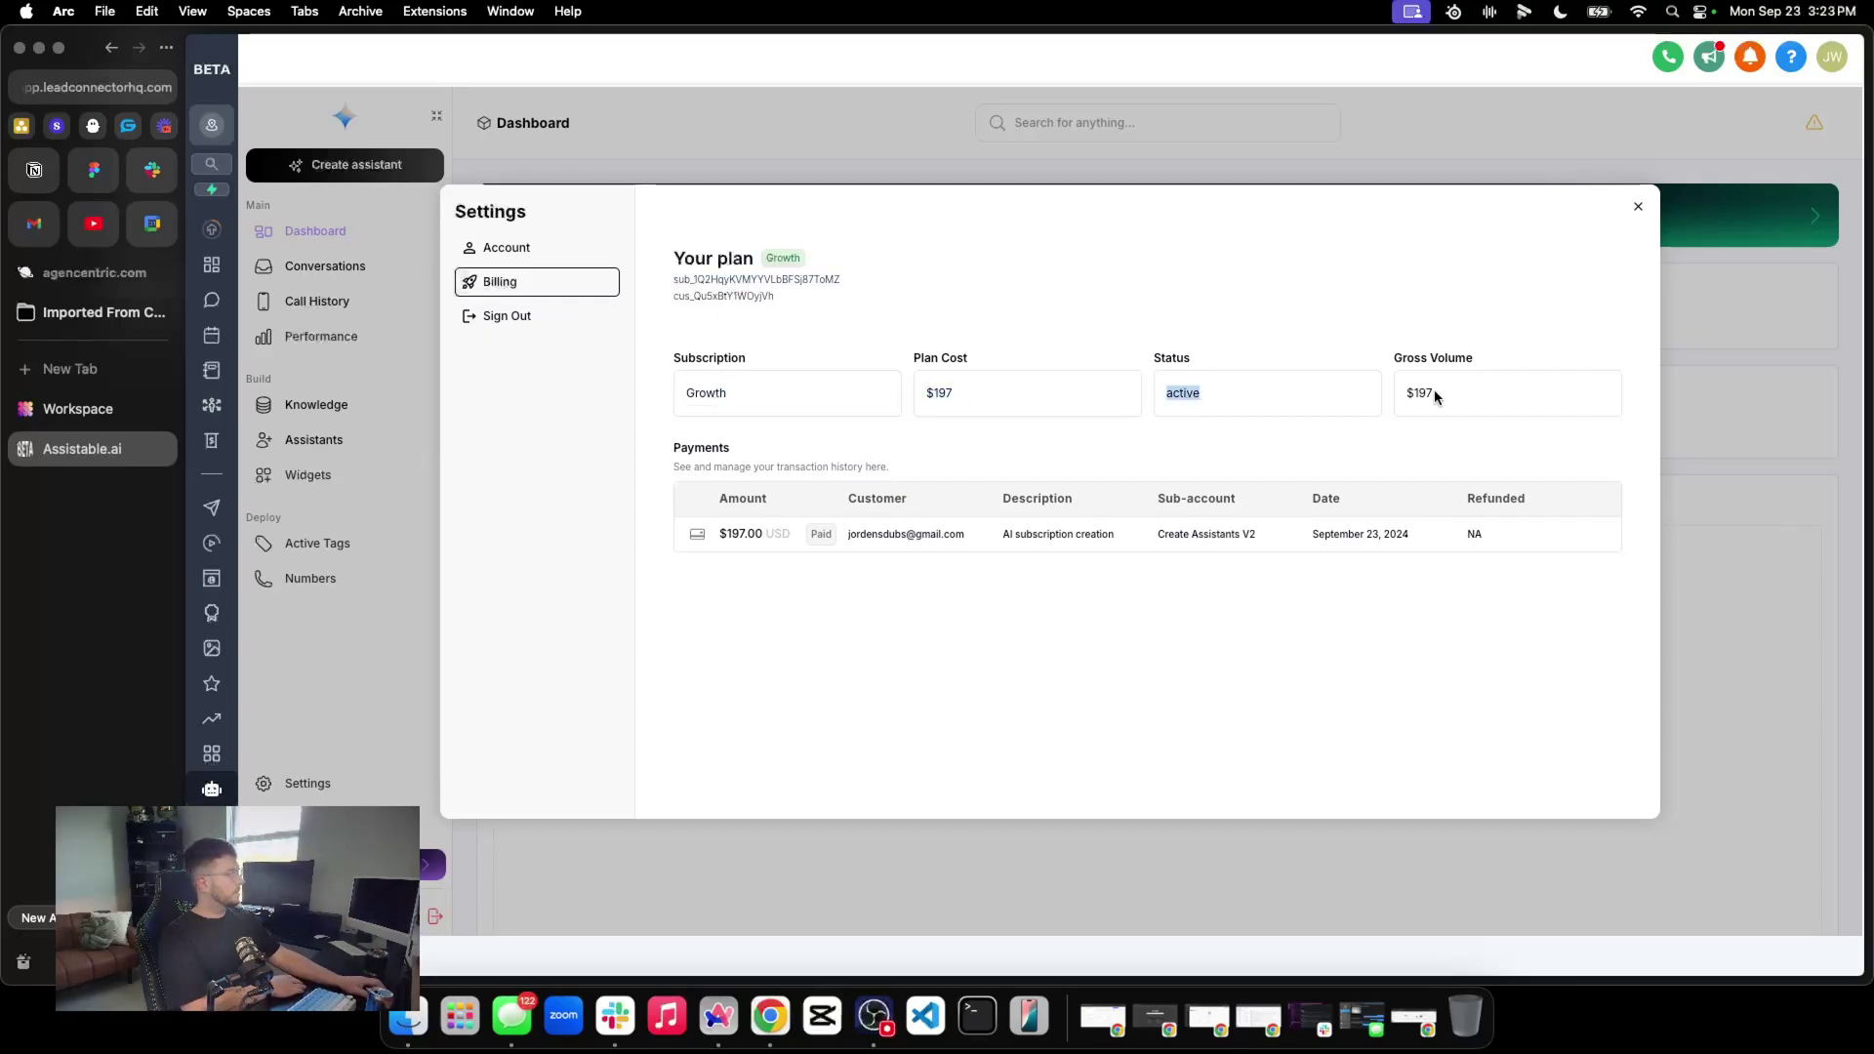
double_click(1419, 393)
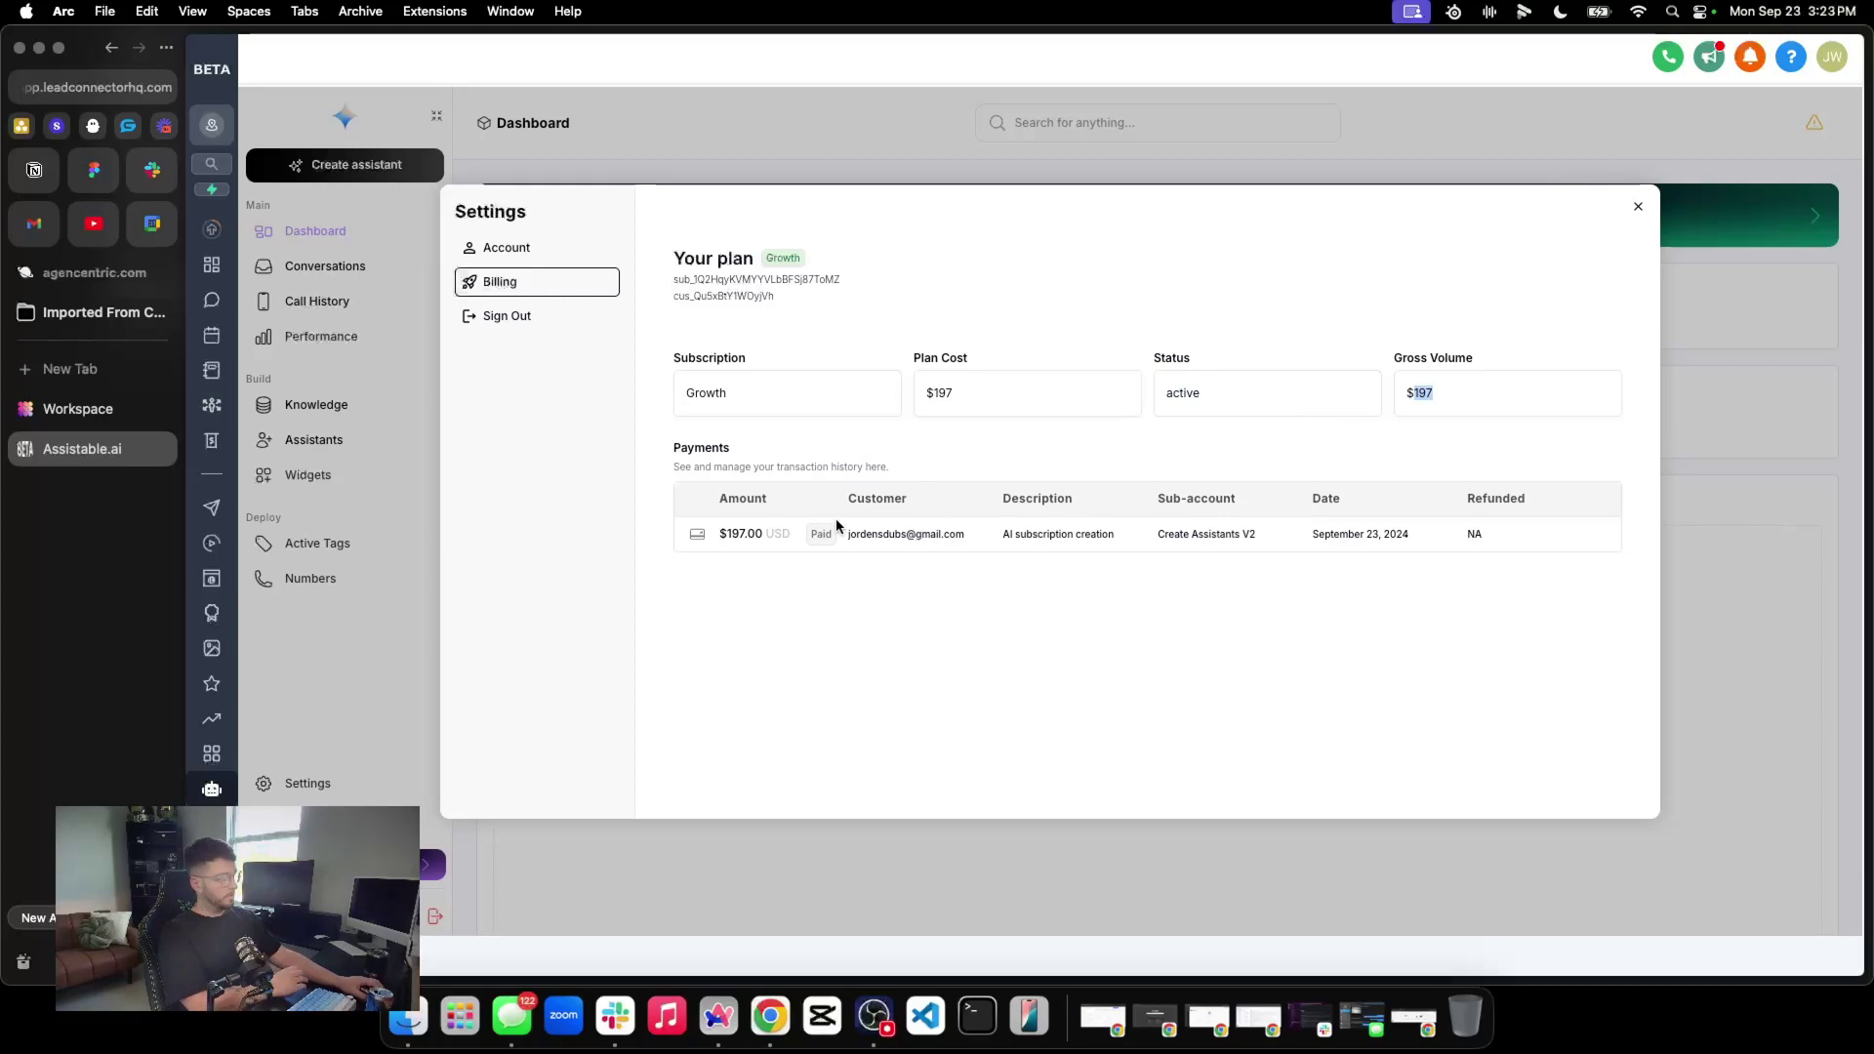
double_click(751, 534)
drag(865, 534, 1351, 562)
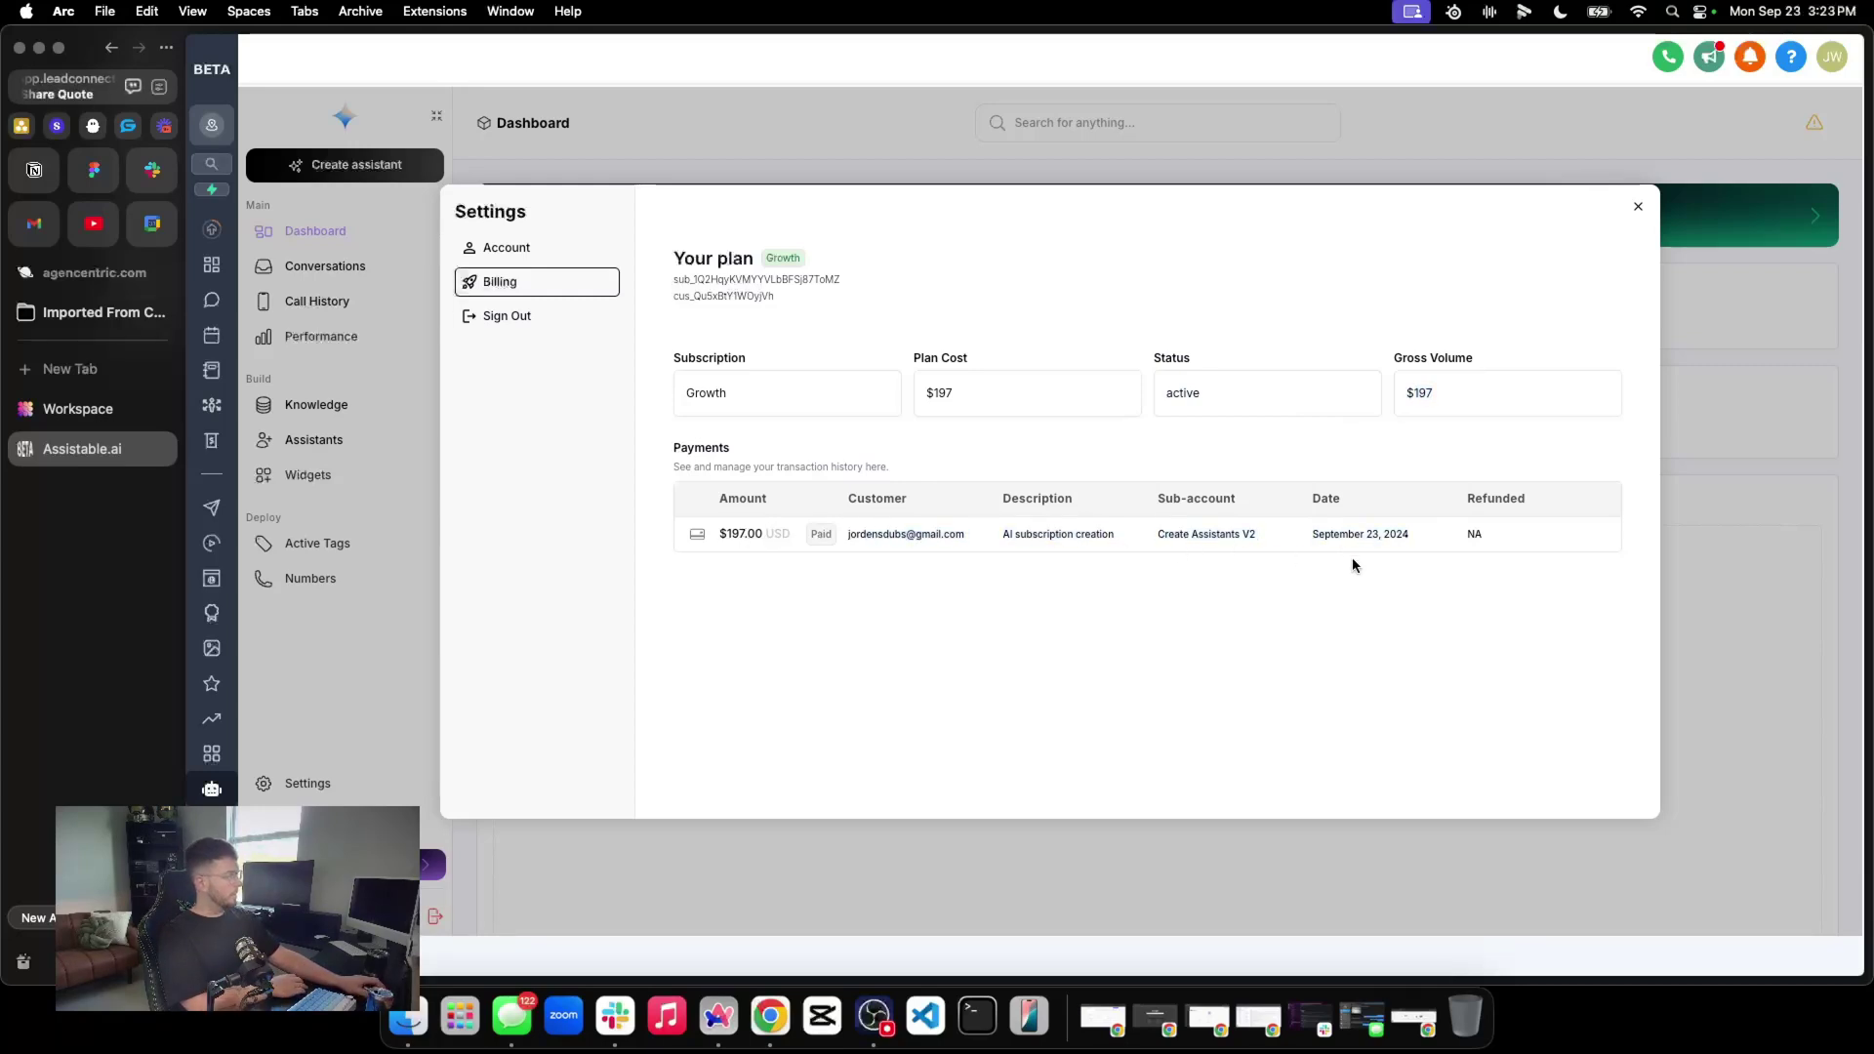
drag(1502, 539, 966, 510)
click(870, 451)
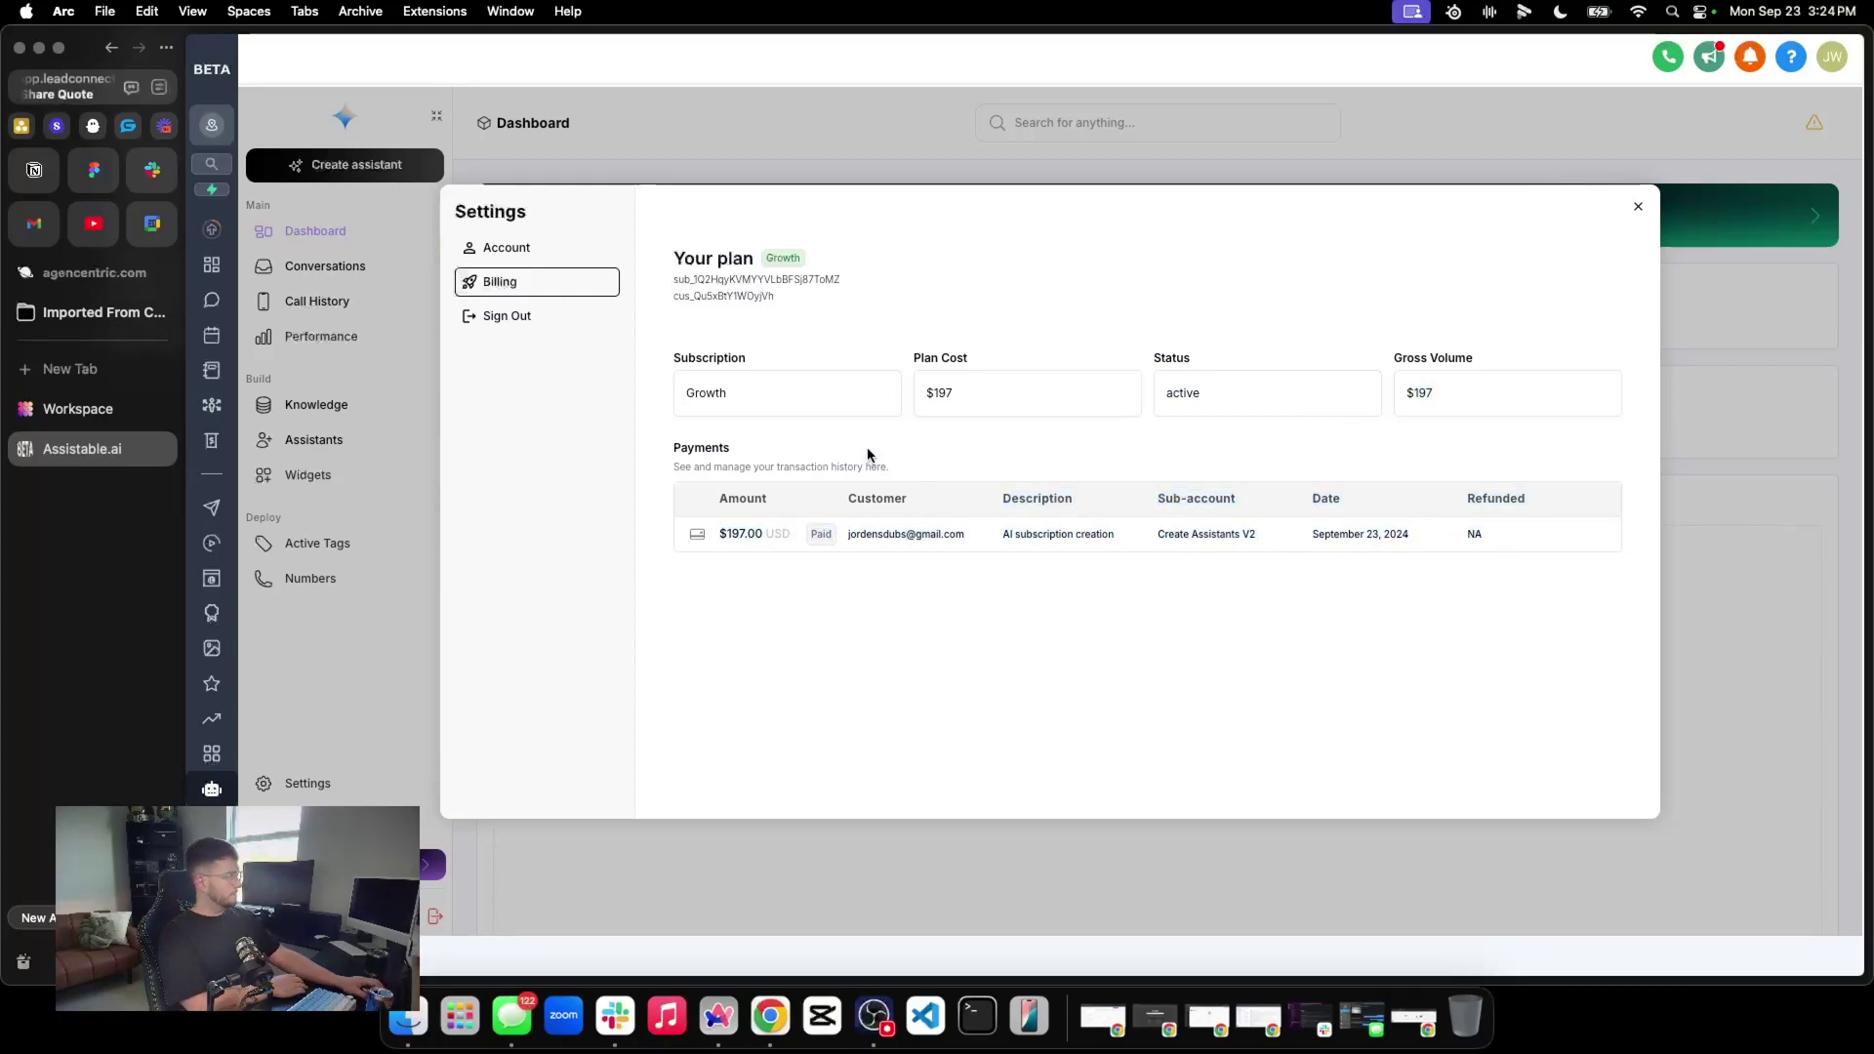
click(78, 406)
click(677, 204)
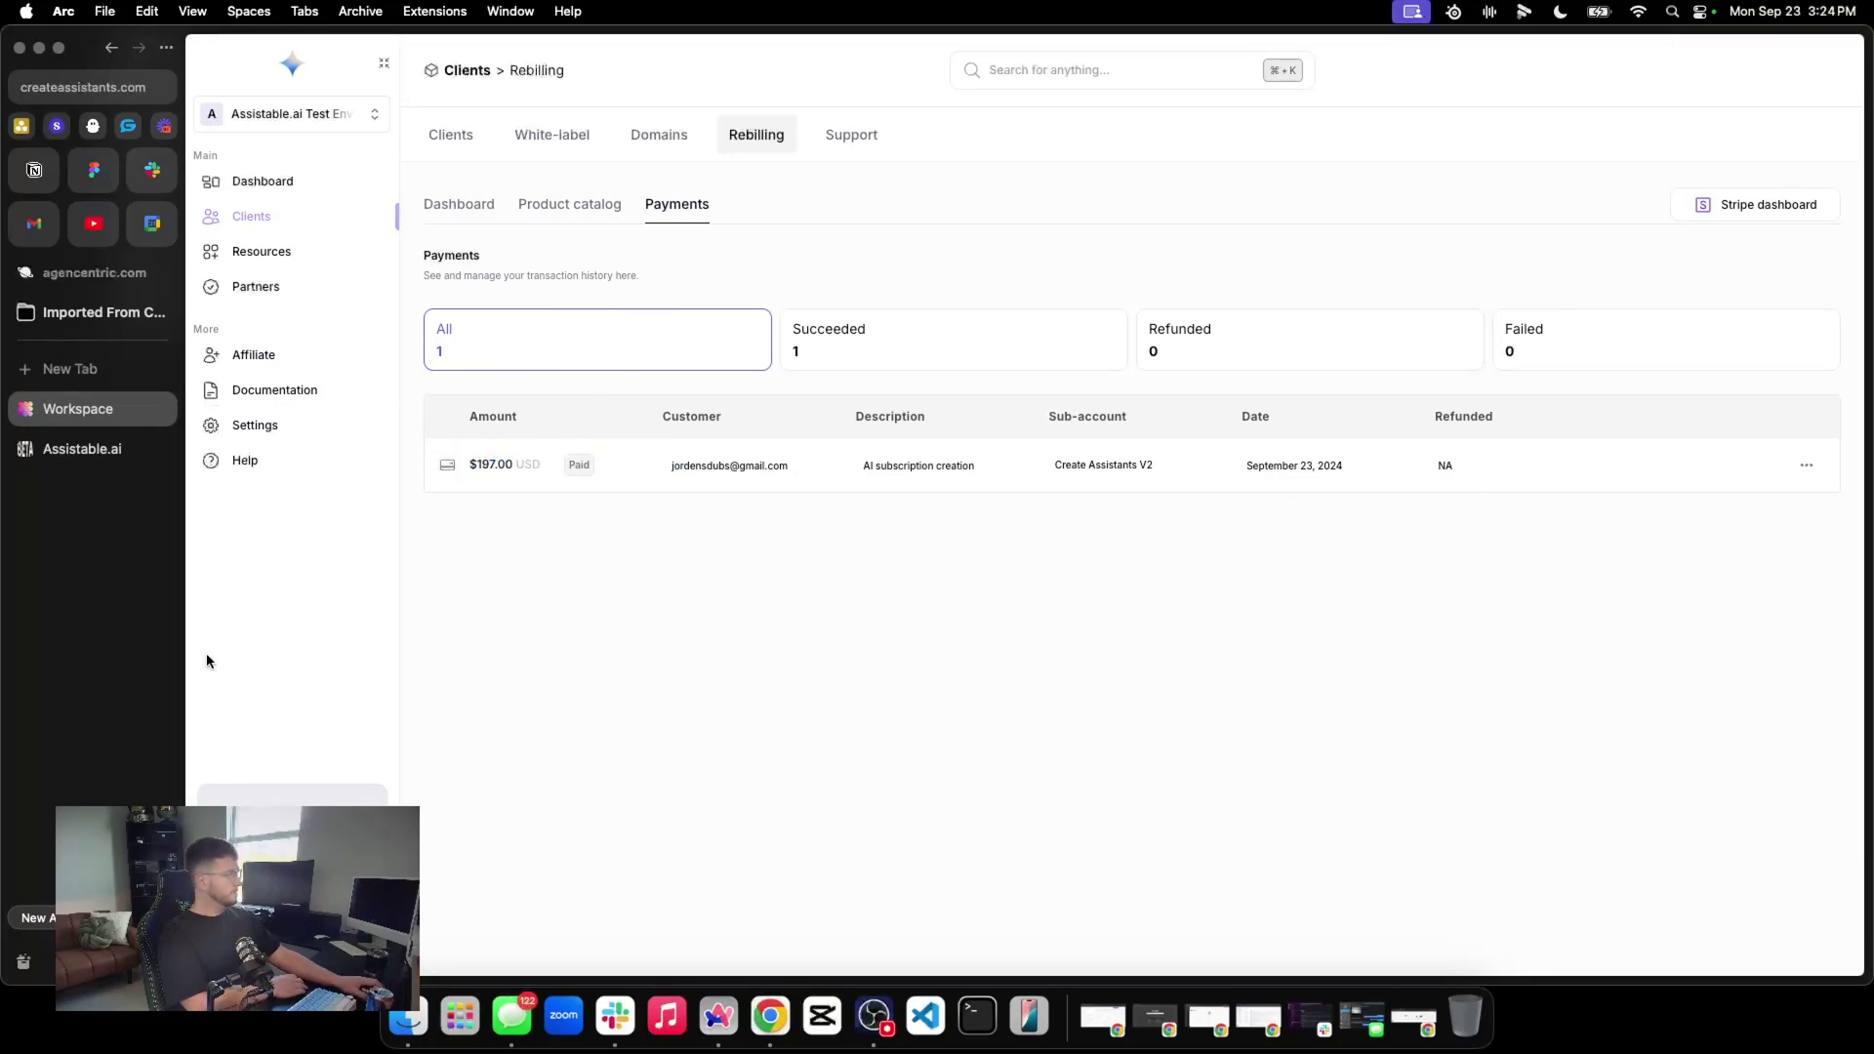
click(69, 453)
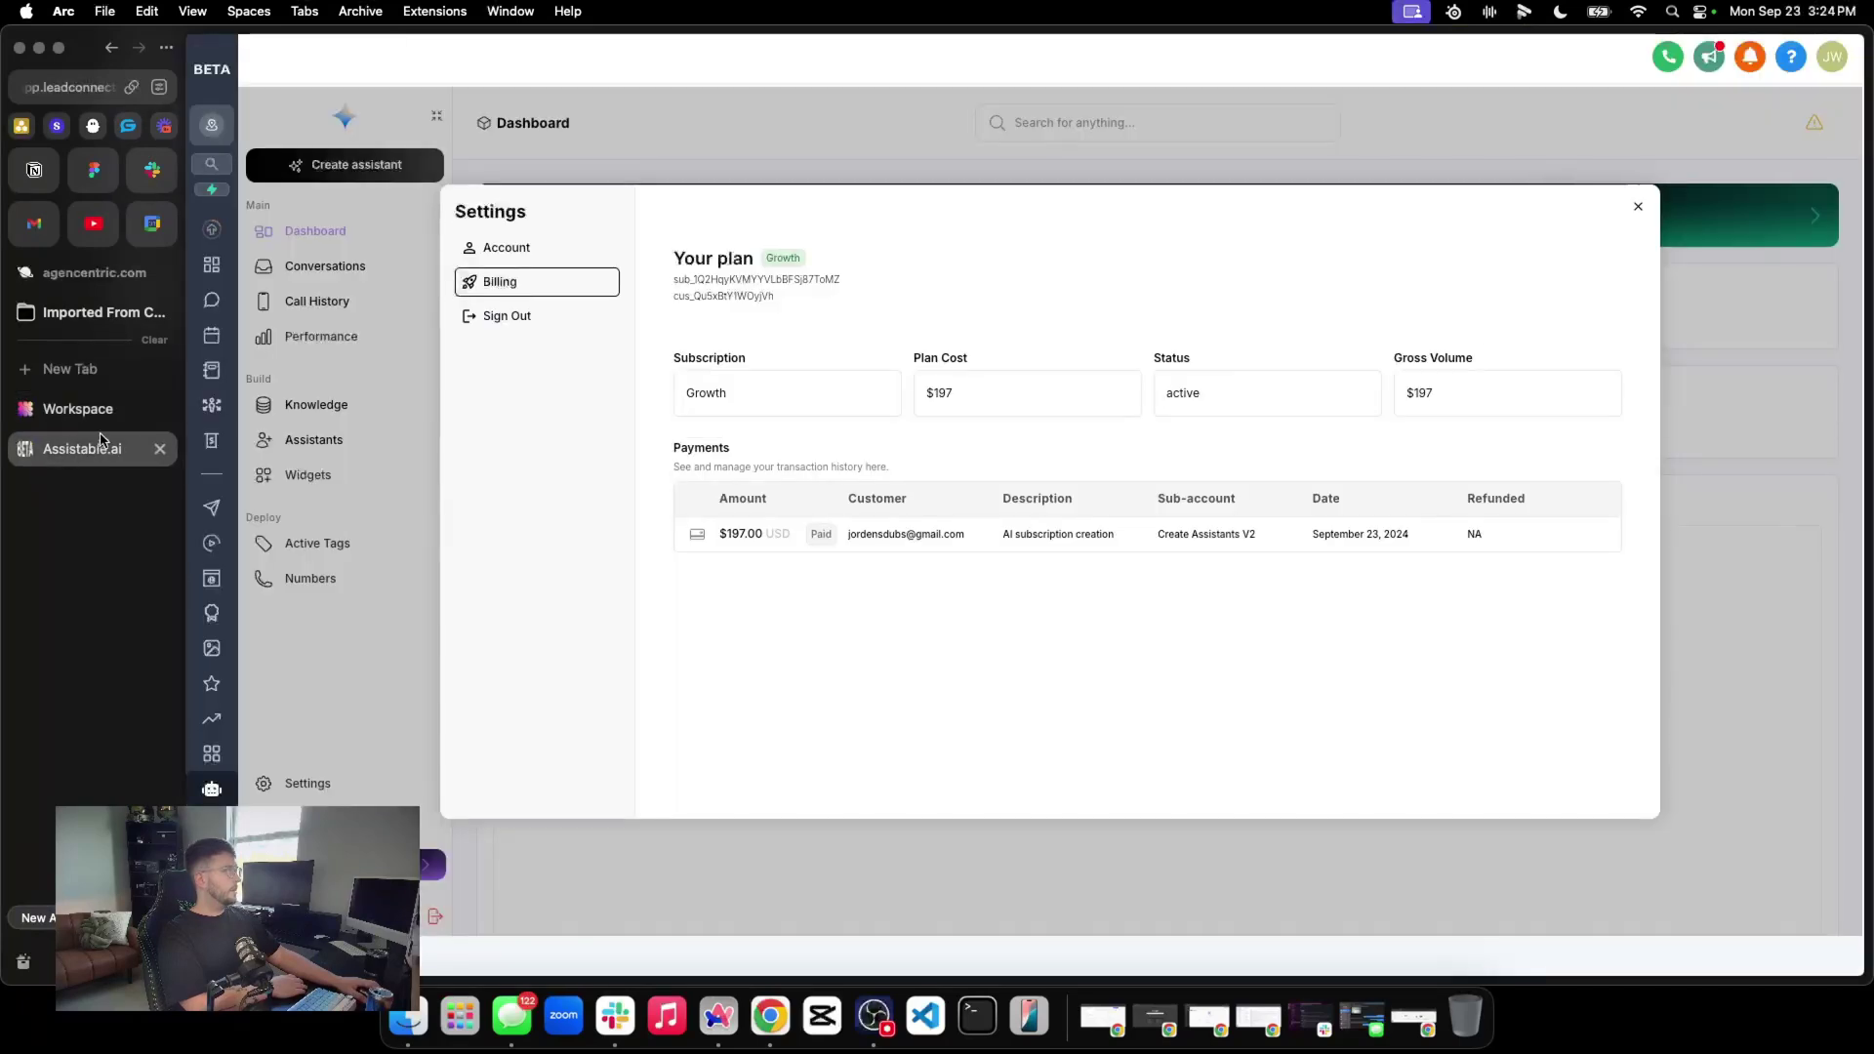
click(342, 618)
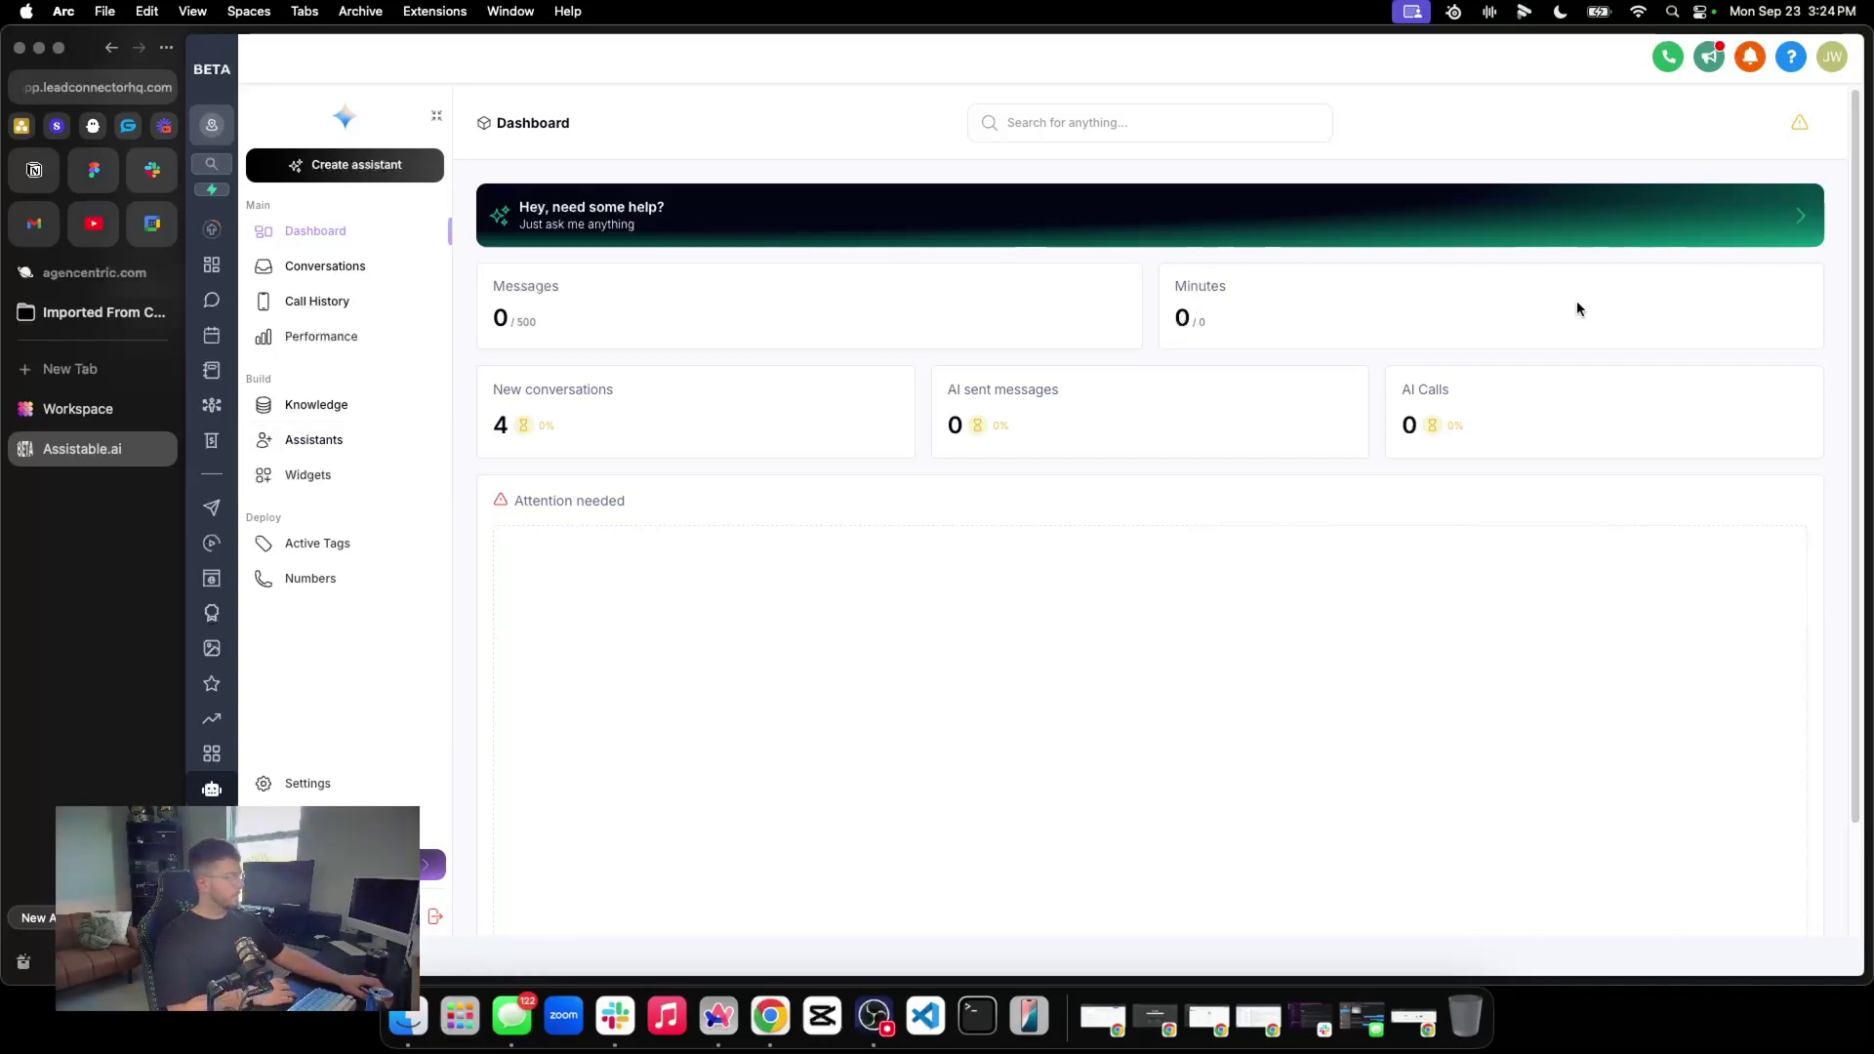
double_click(1192, 322)
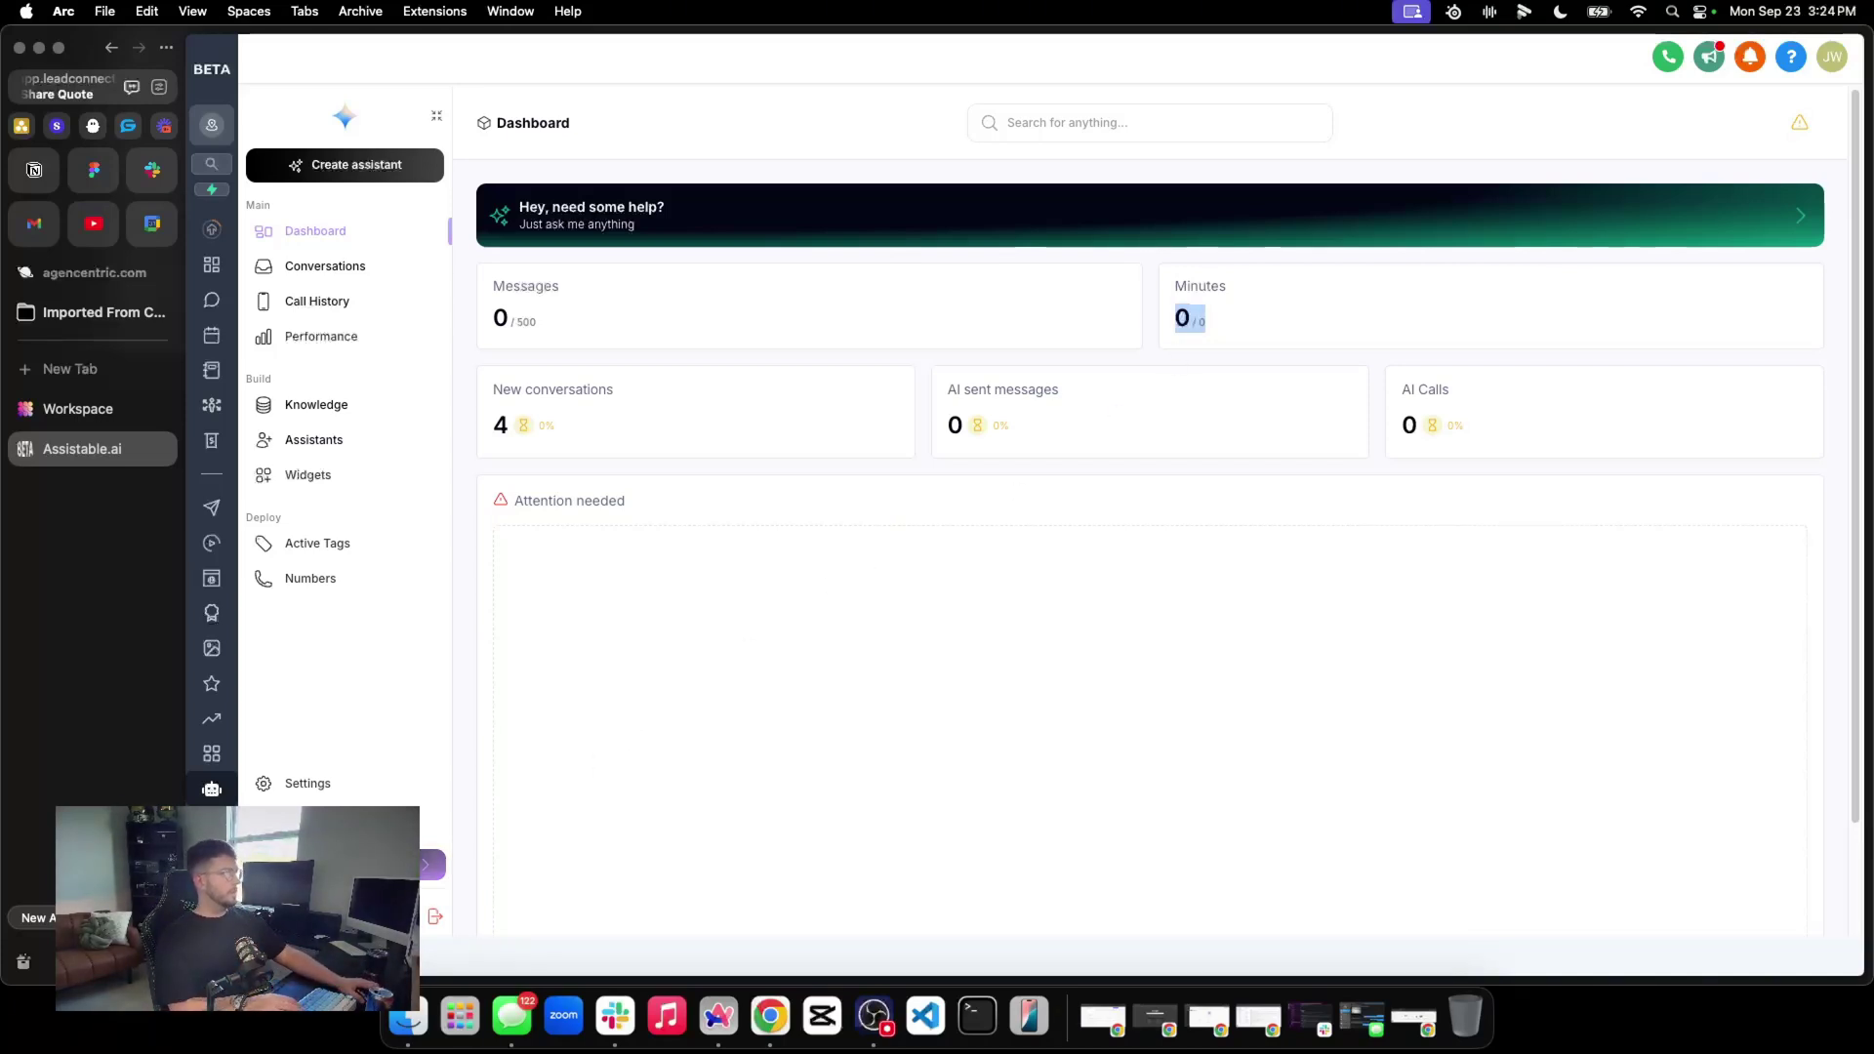
Step: Review the Growth plan's pricing settings in the product catalog without changing anything
click(1190, 318)
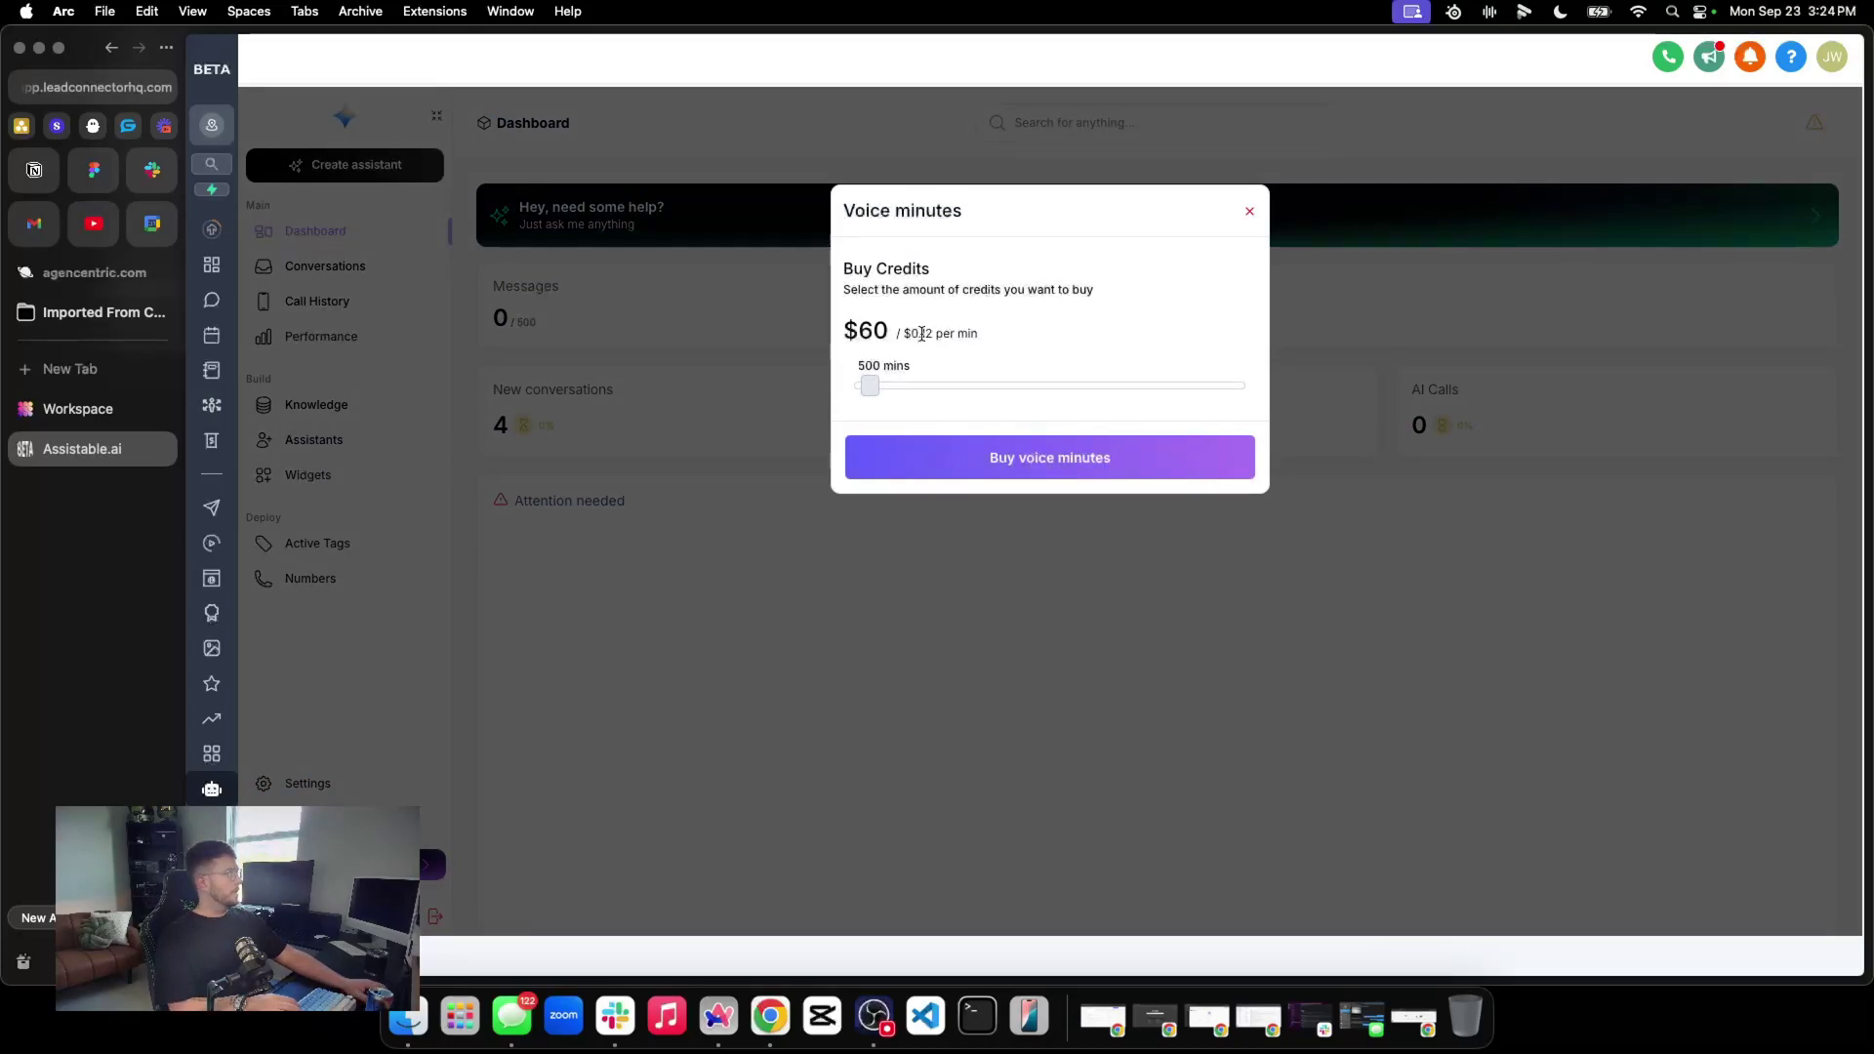
key(ctrl+Tab)
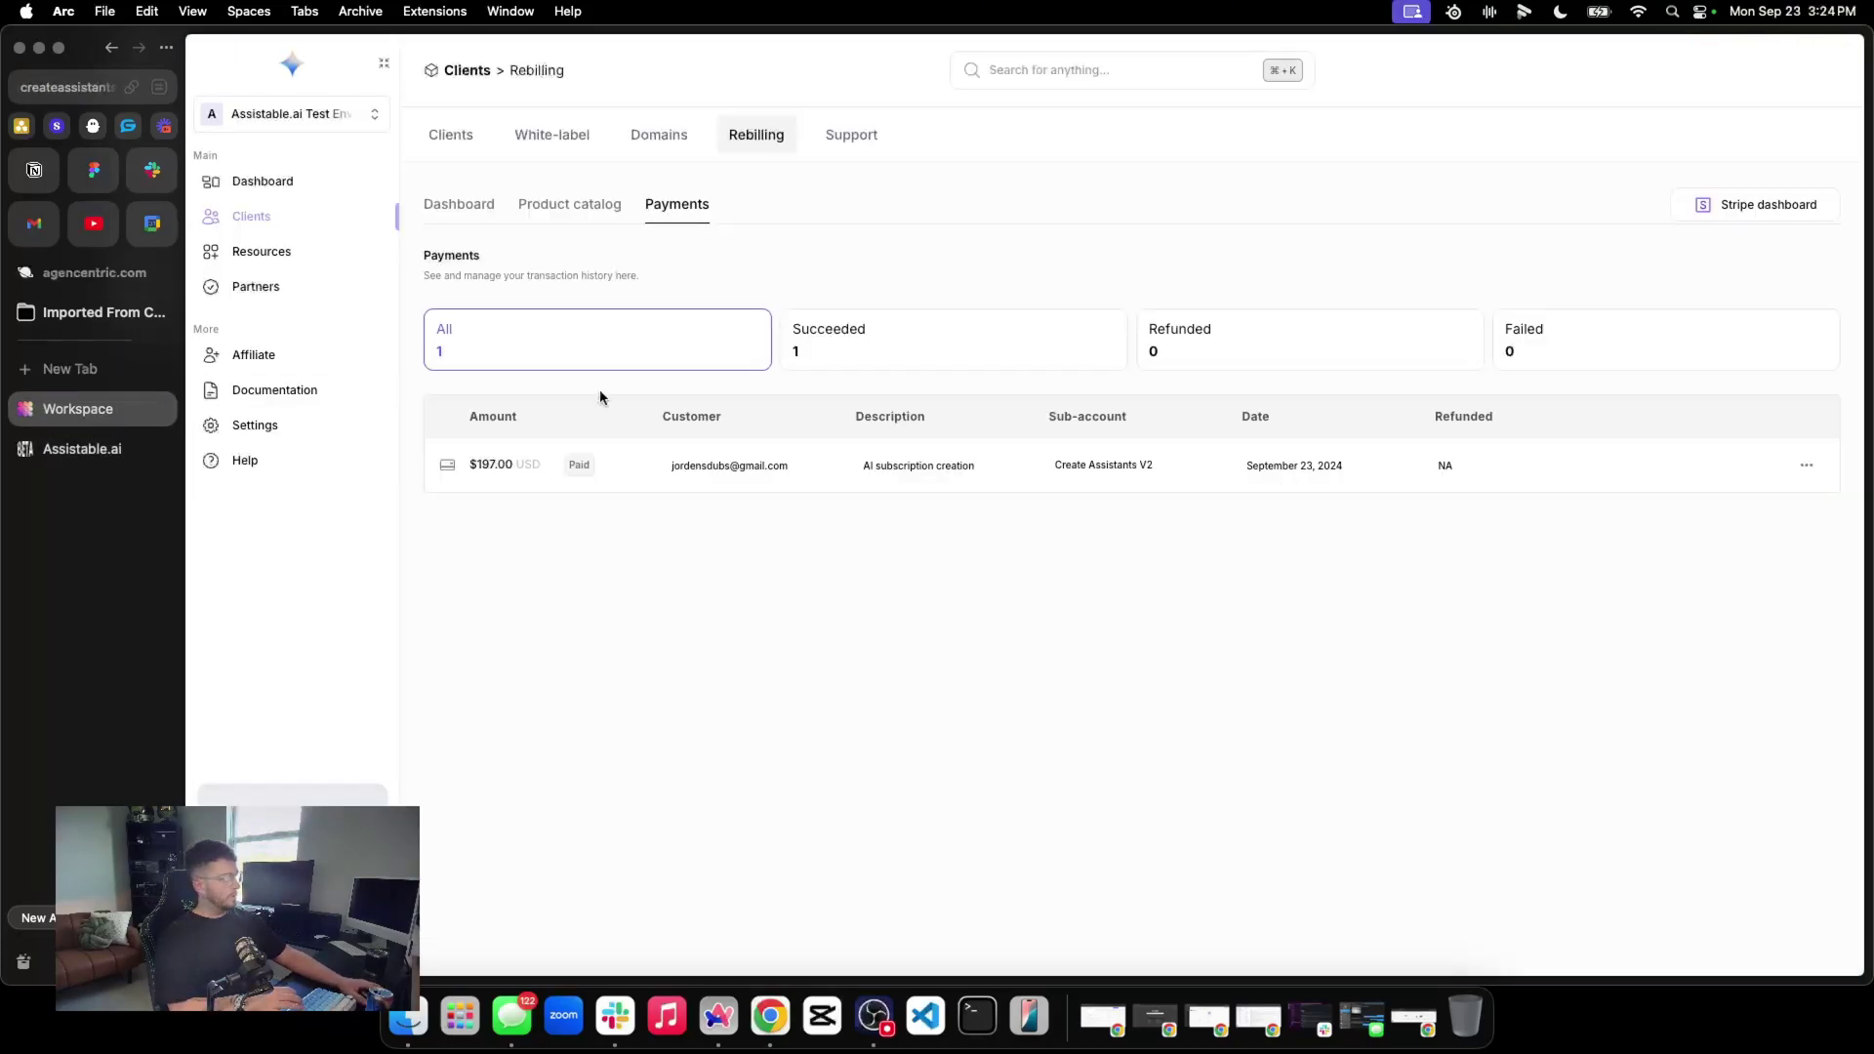
click(611, 205)
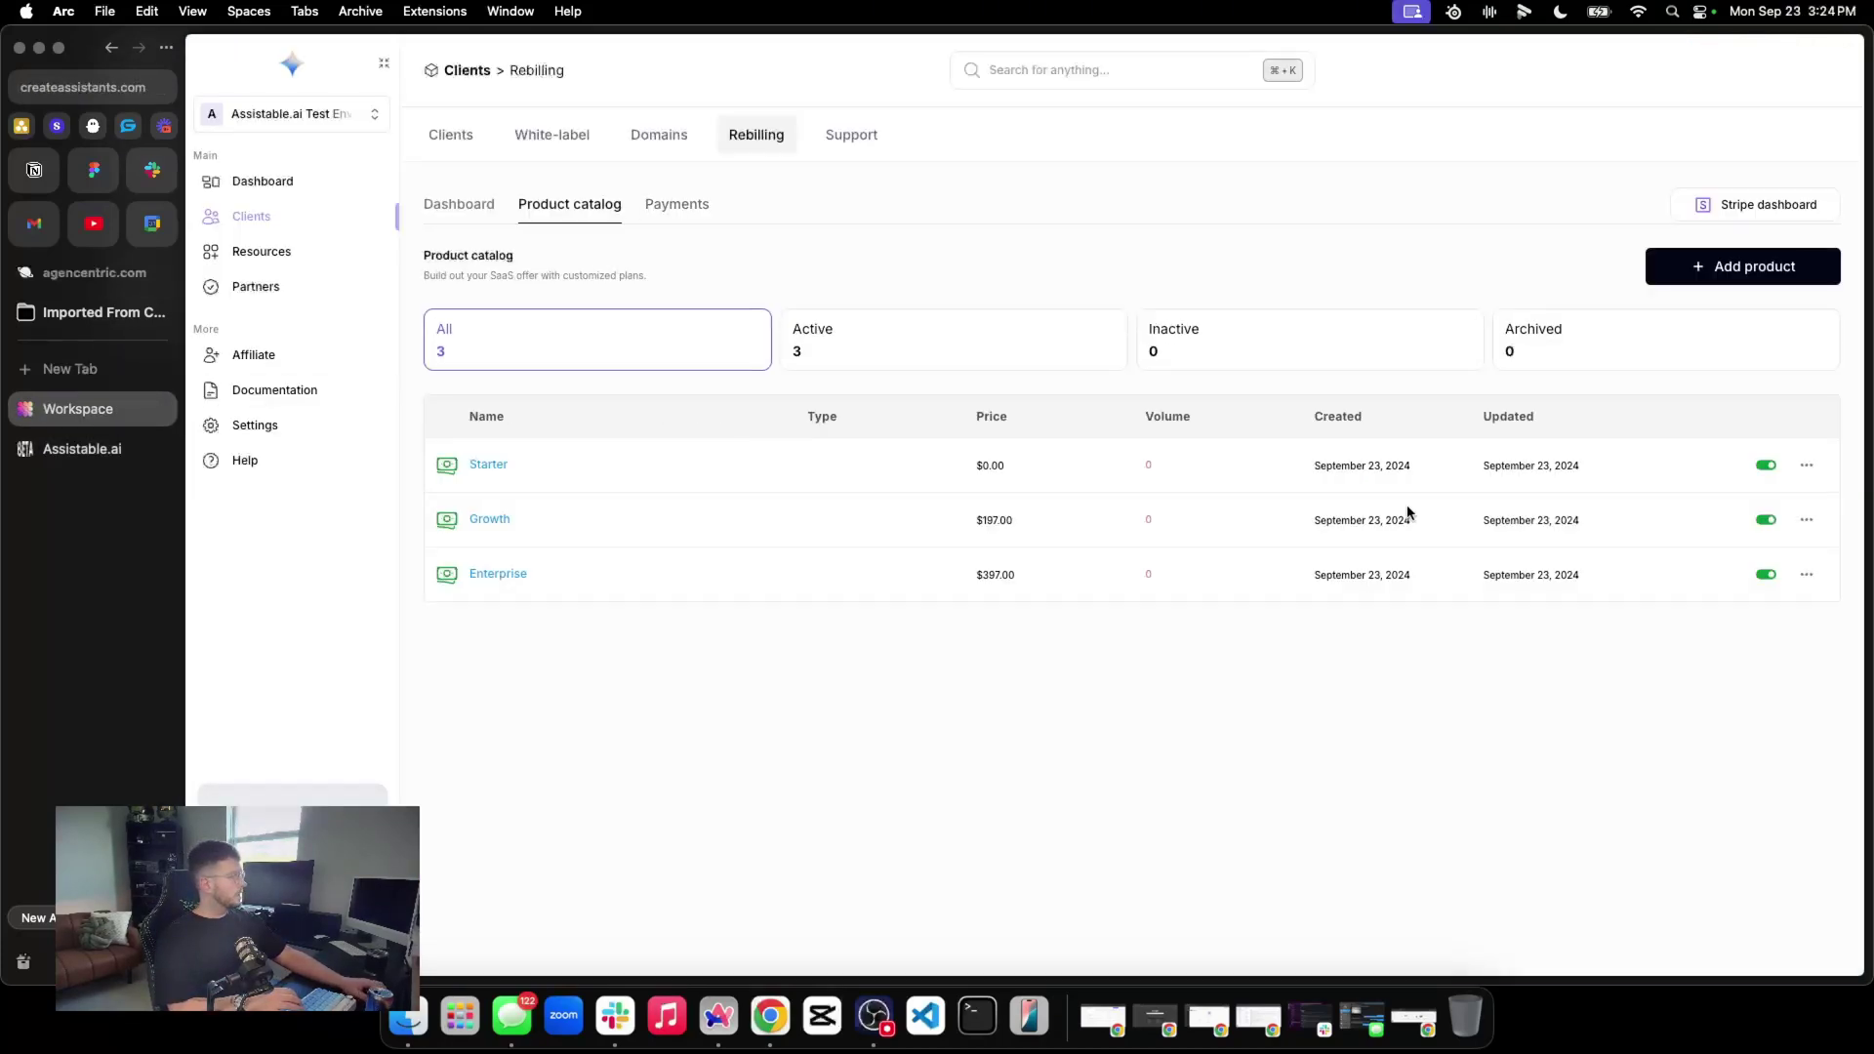
click(1806, 520)
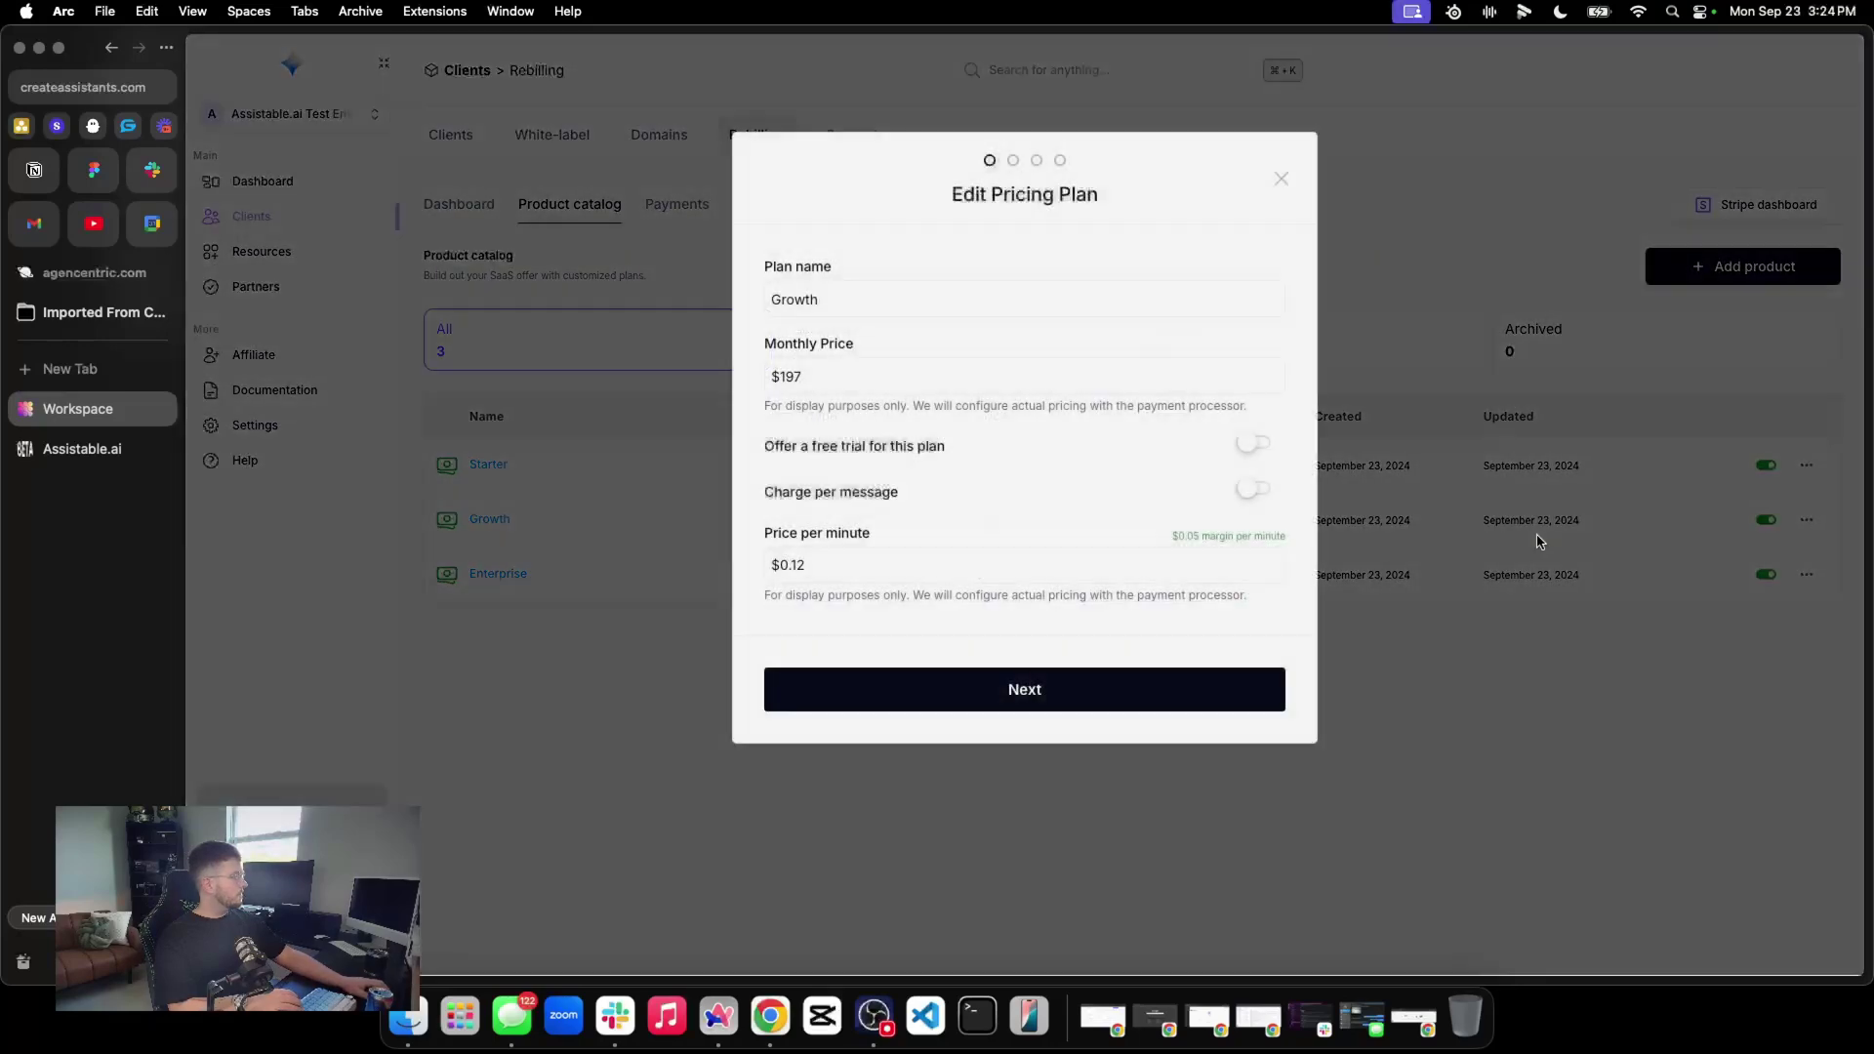
click(1327, 148)
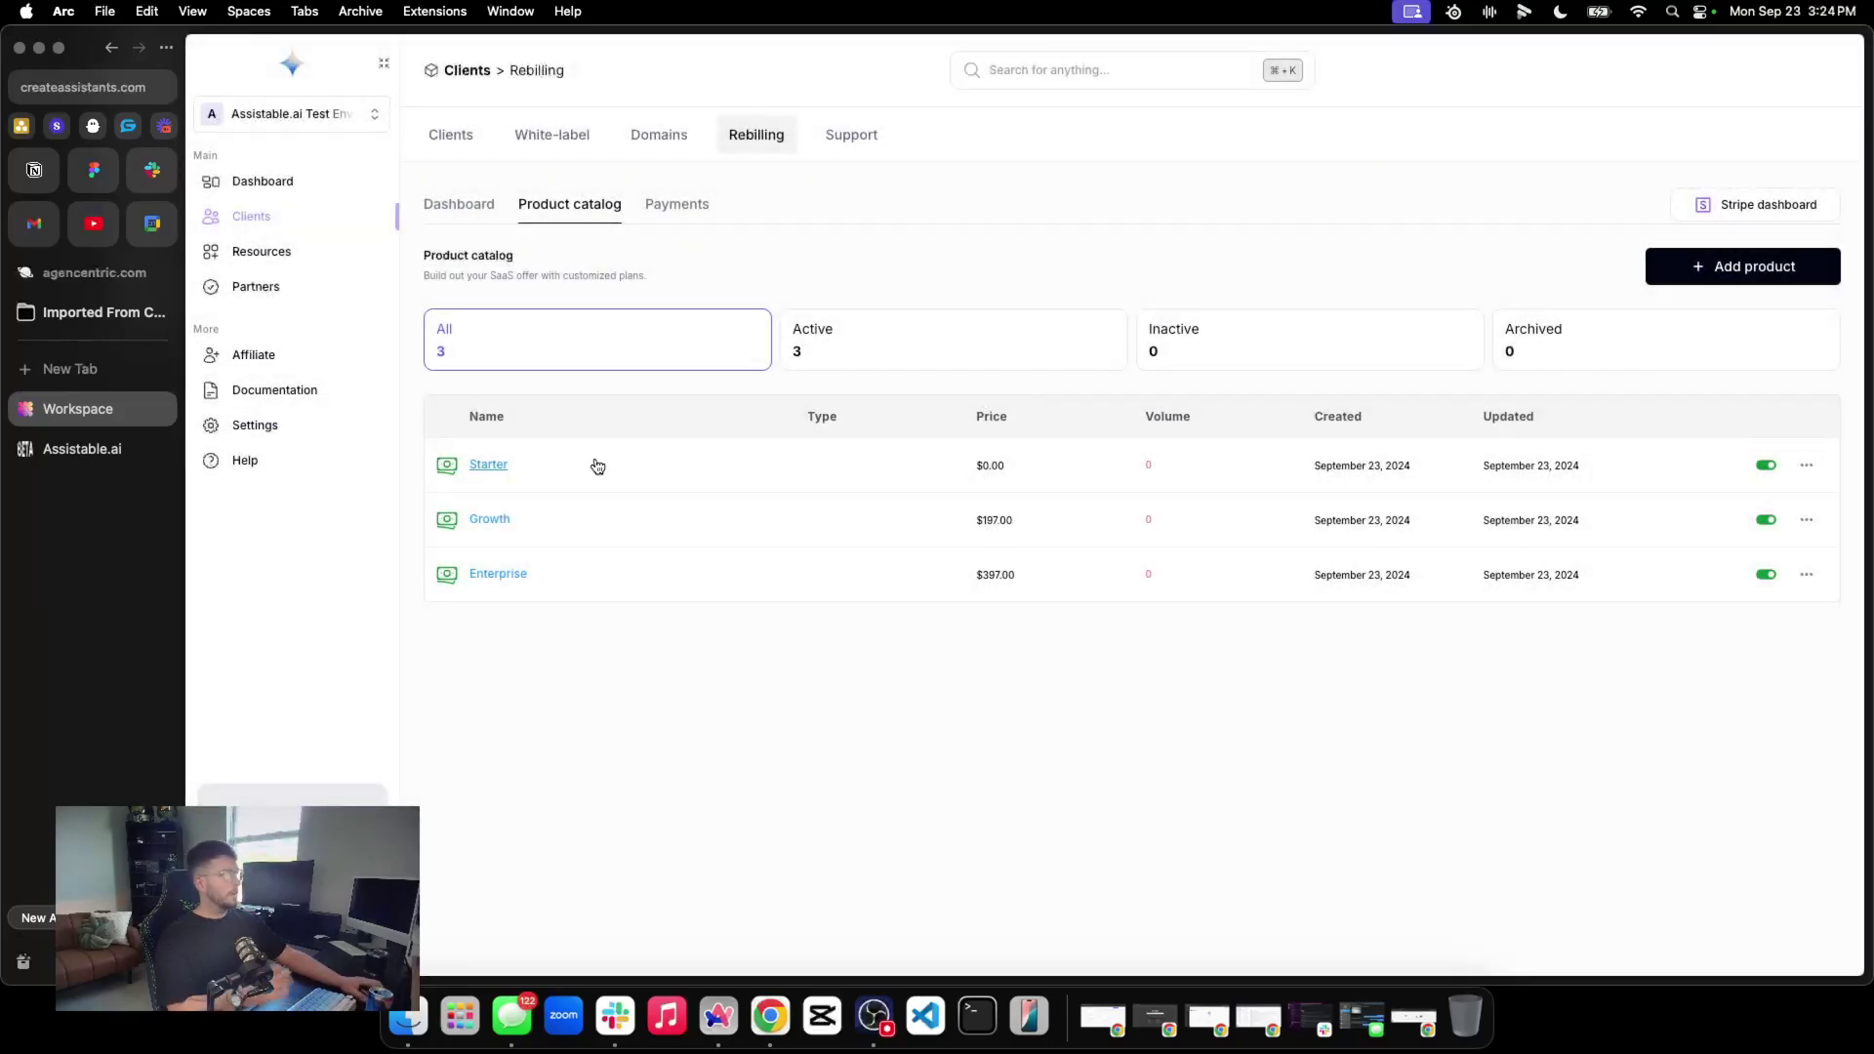
Step: Buy 300 voice minutes for $36 from the client's dashboard
click(52, 444)
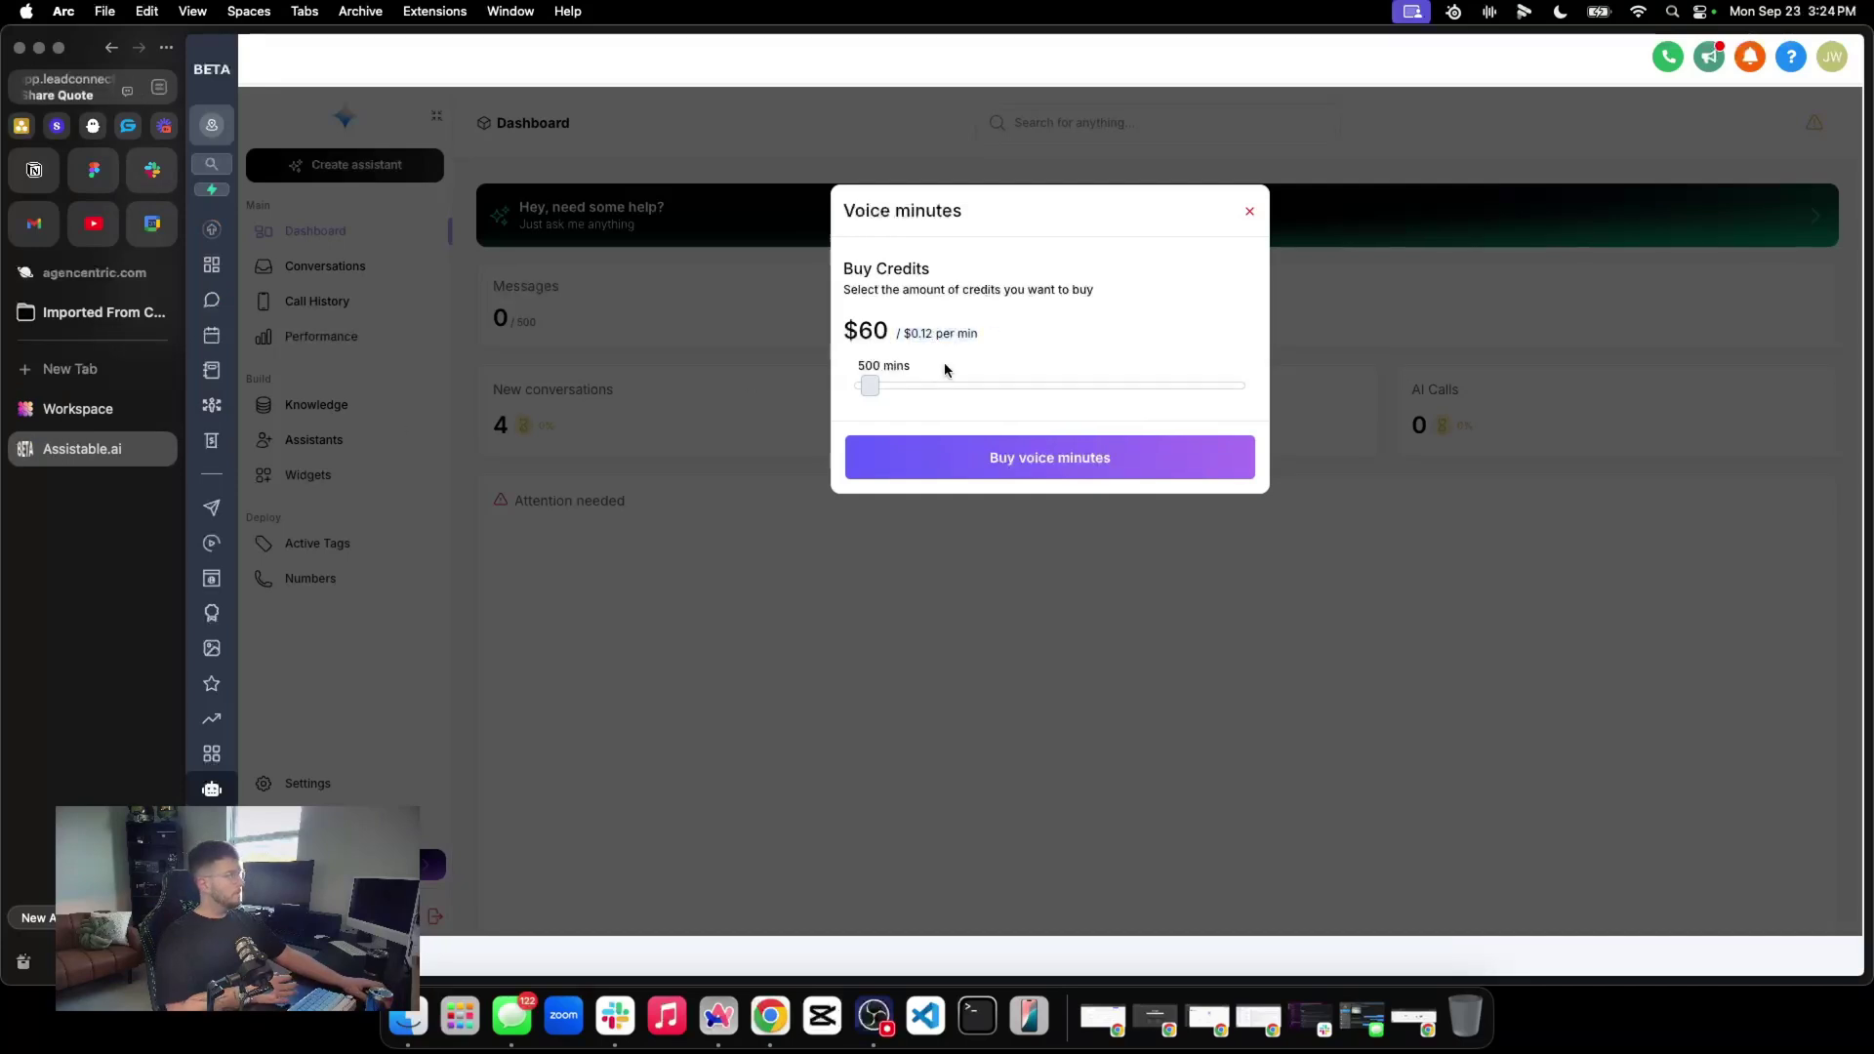
mouse_move(865, 387)
mouse_down()
mouse_move(887, 388)
mouse_move(860, 391)
mouse_up()
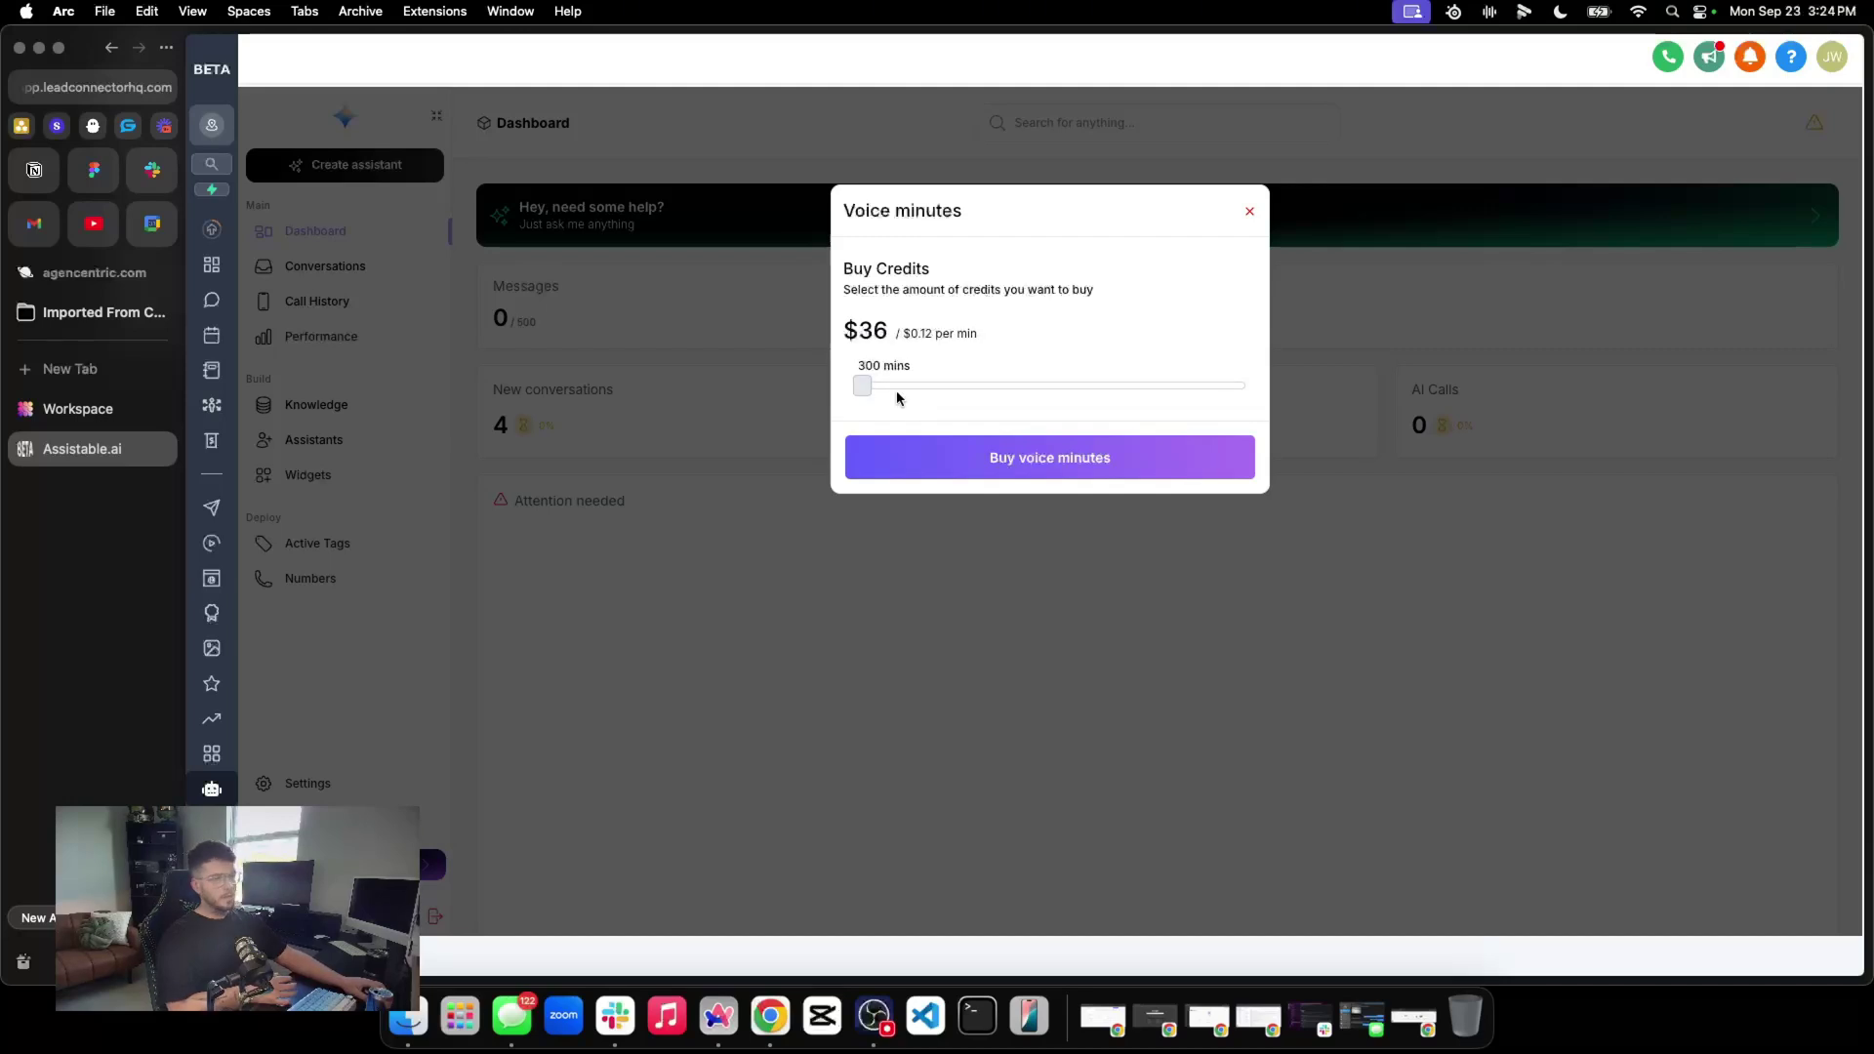
click(950, 458)
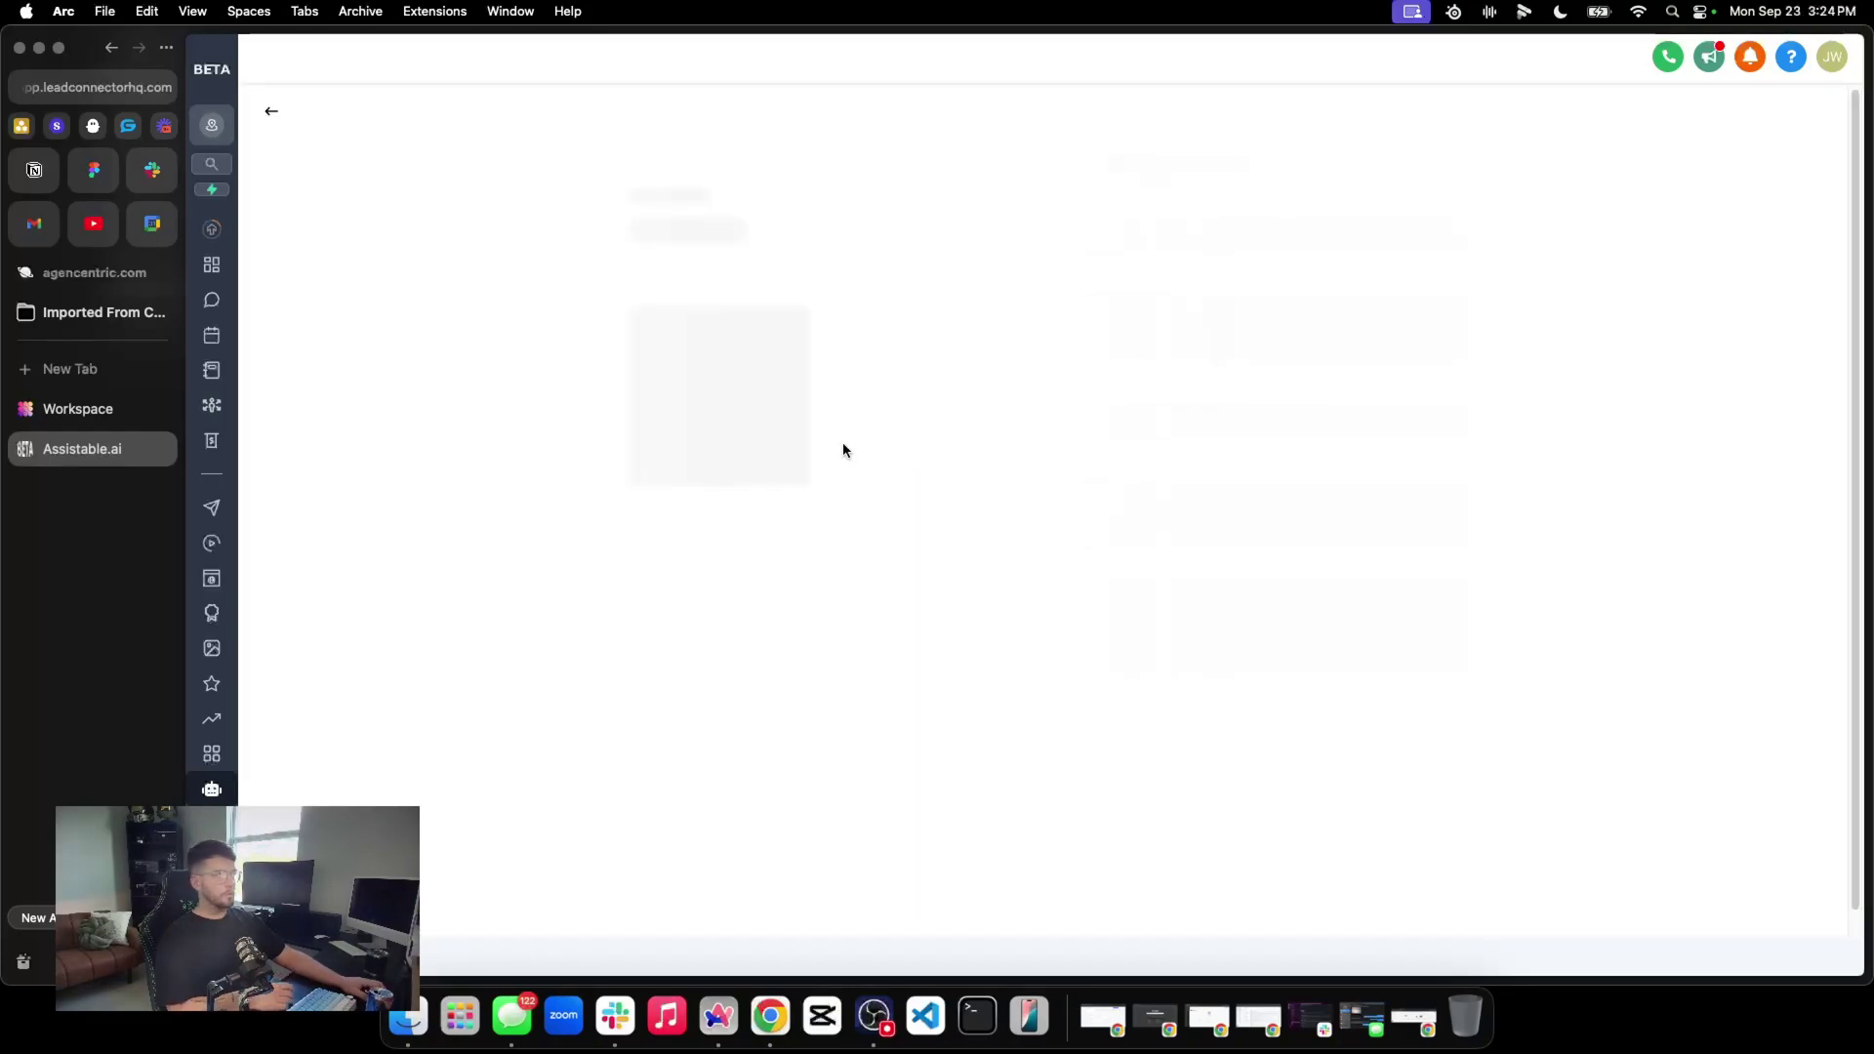
Step: Find the new voice-minute refill payment in the agency's rebilling payment history
click(126, 408)
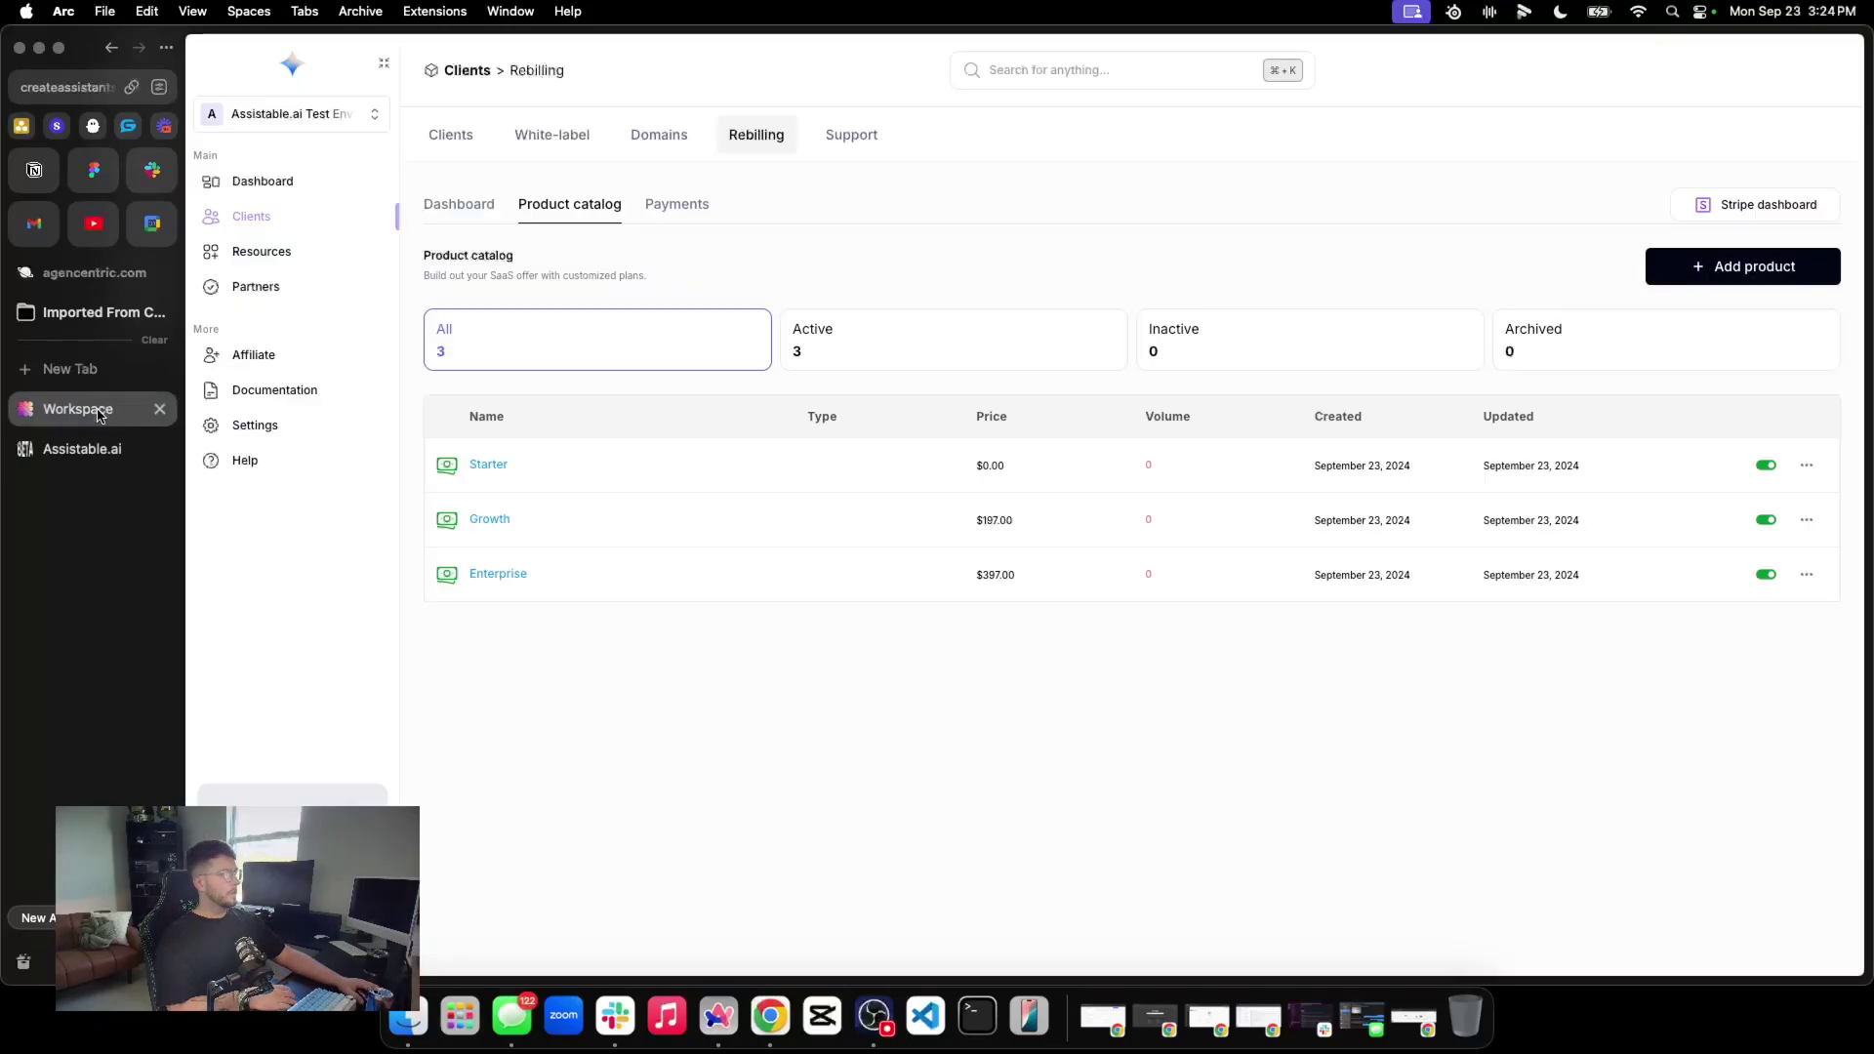
click(676, 206)
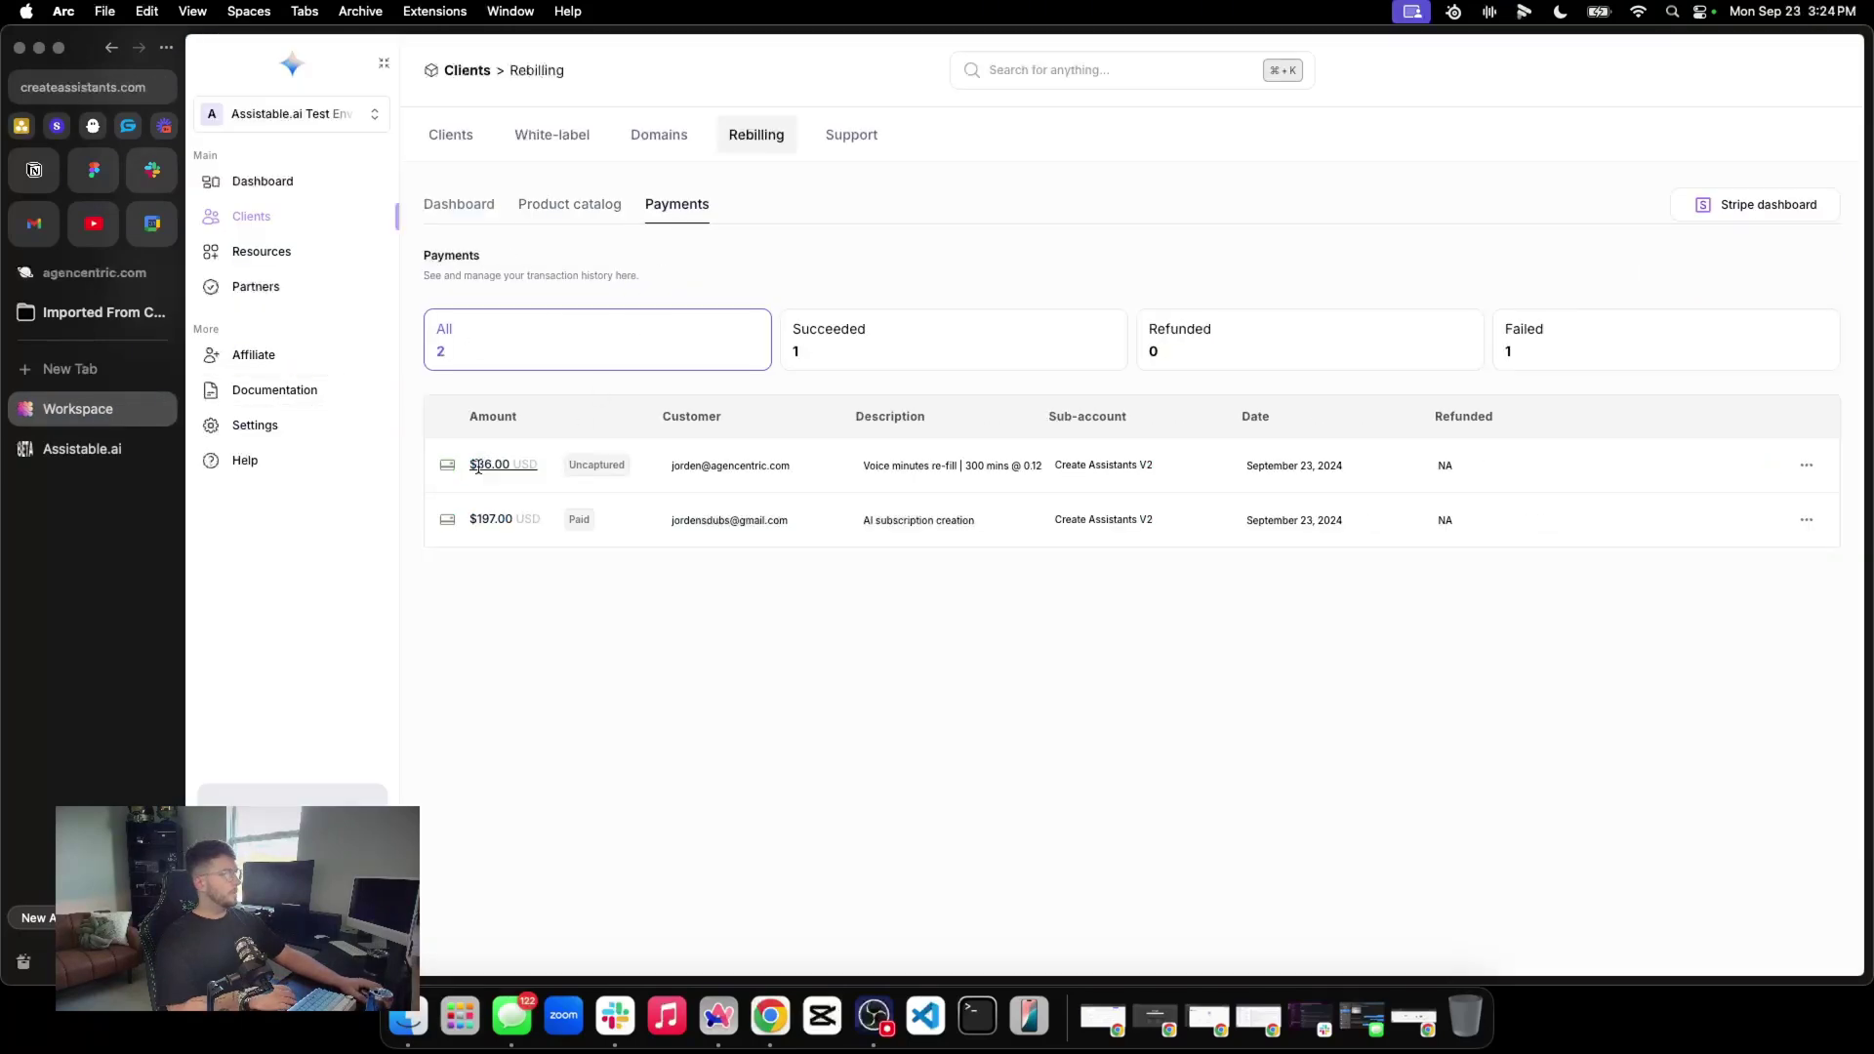
drag(489, 464, 683, 465)
drag(964, 465, 1049, 468)
Step: Complete the $36 refill so 300 minutes show, and confirm it in the sub-account's Billing settings
click(82, 448)
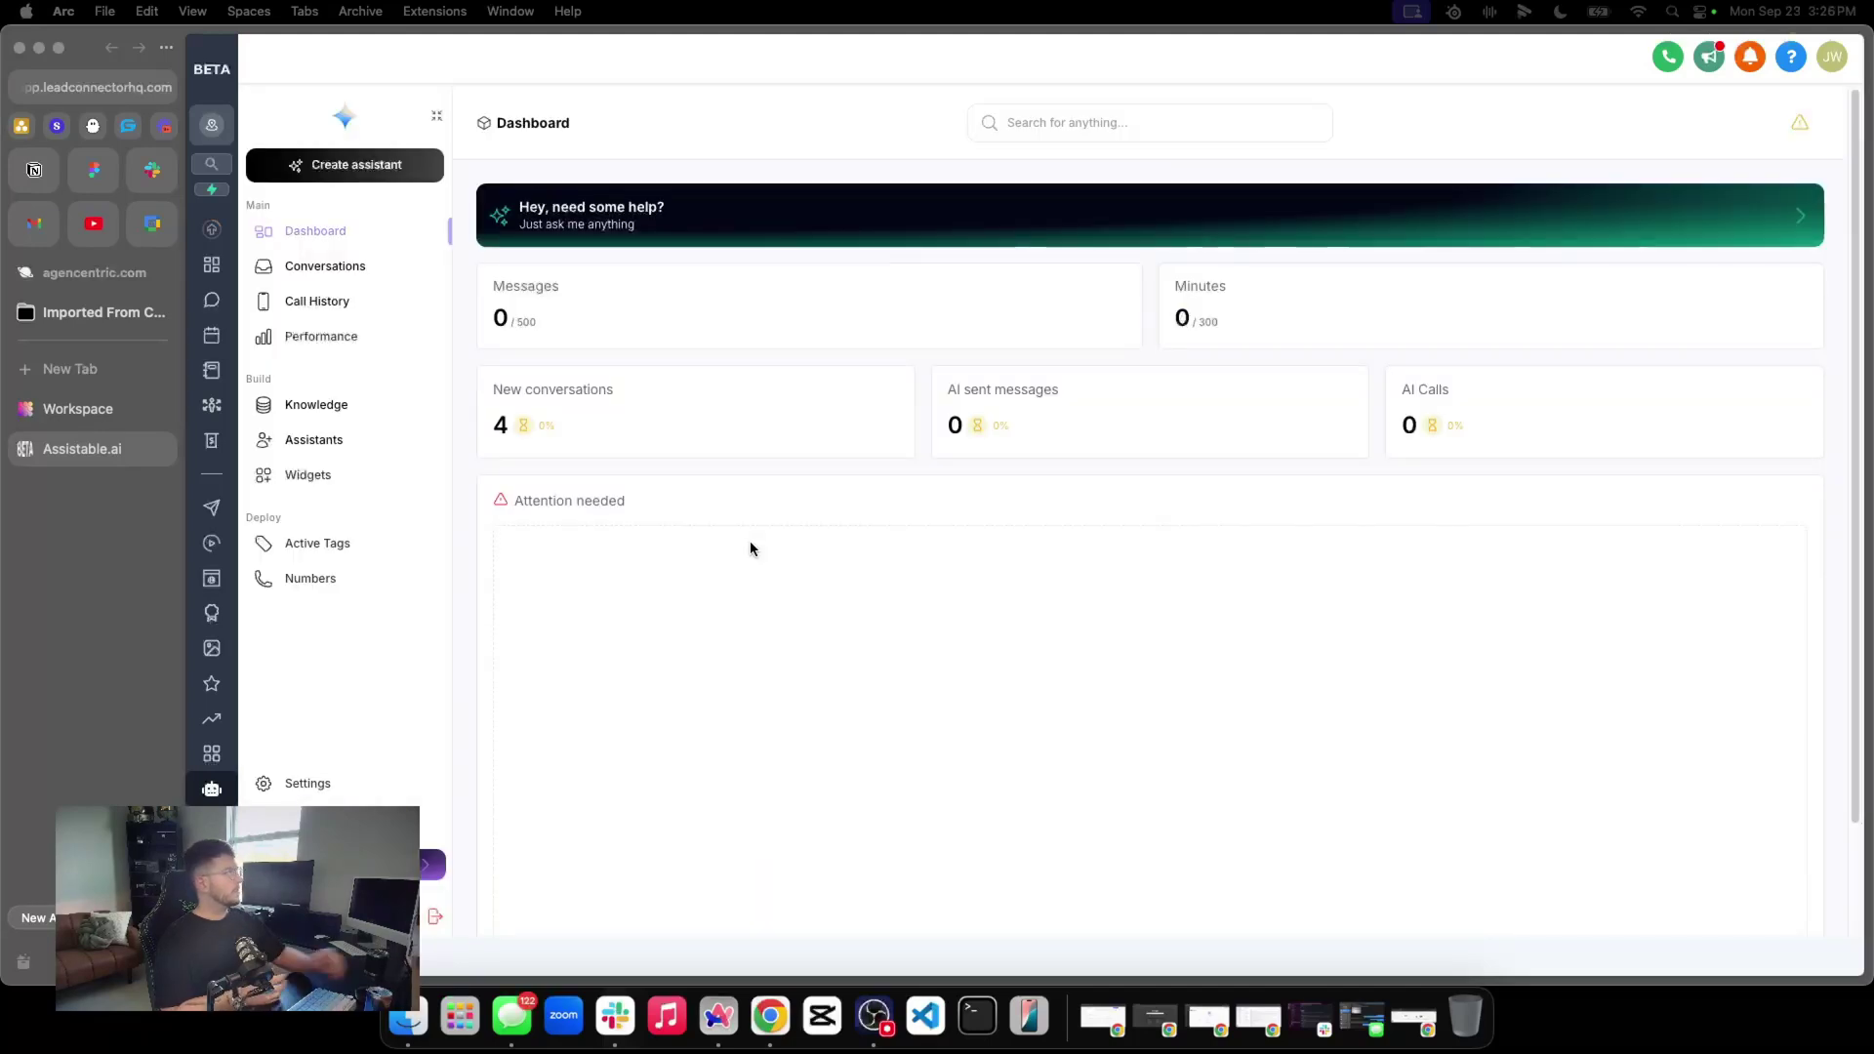
double_click(1208, 321)
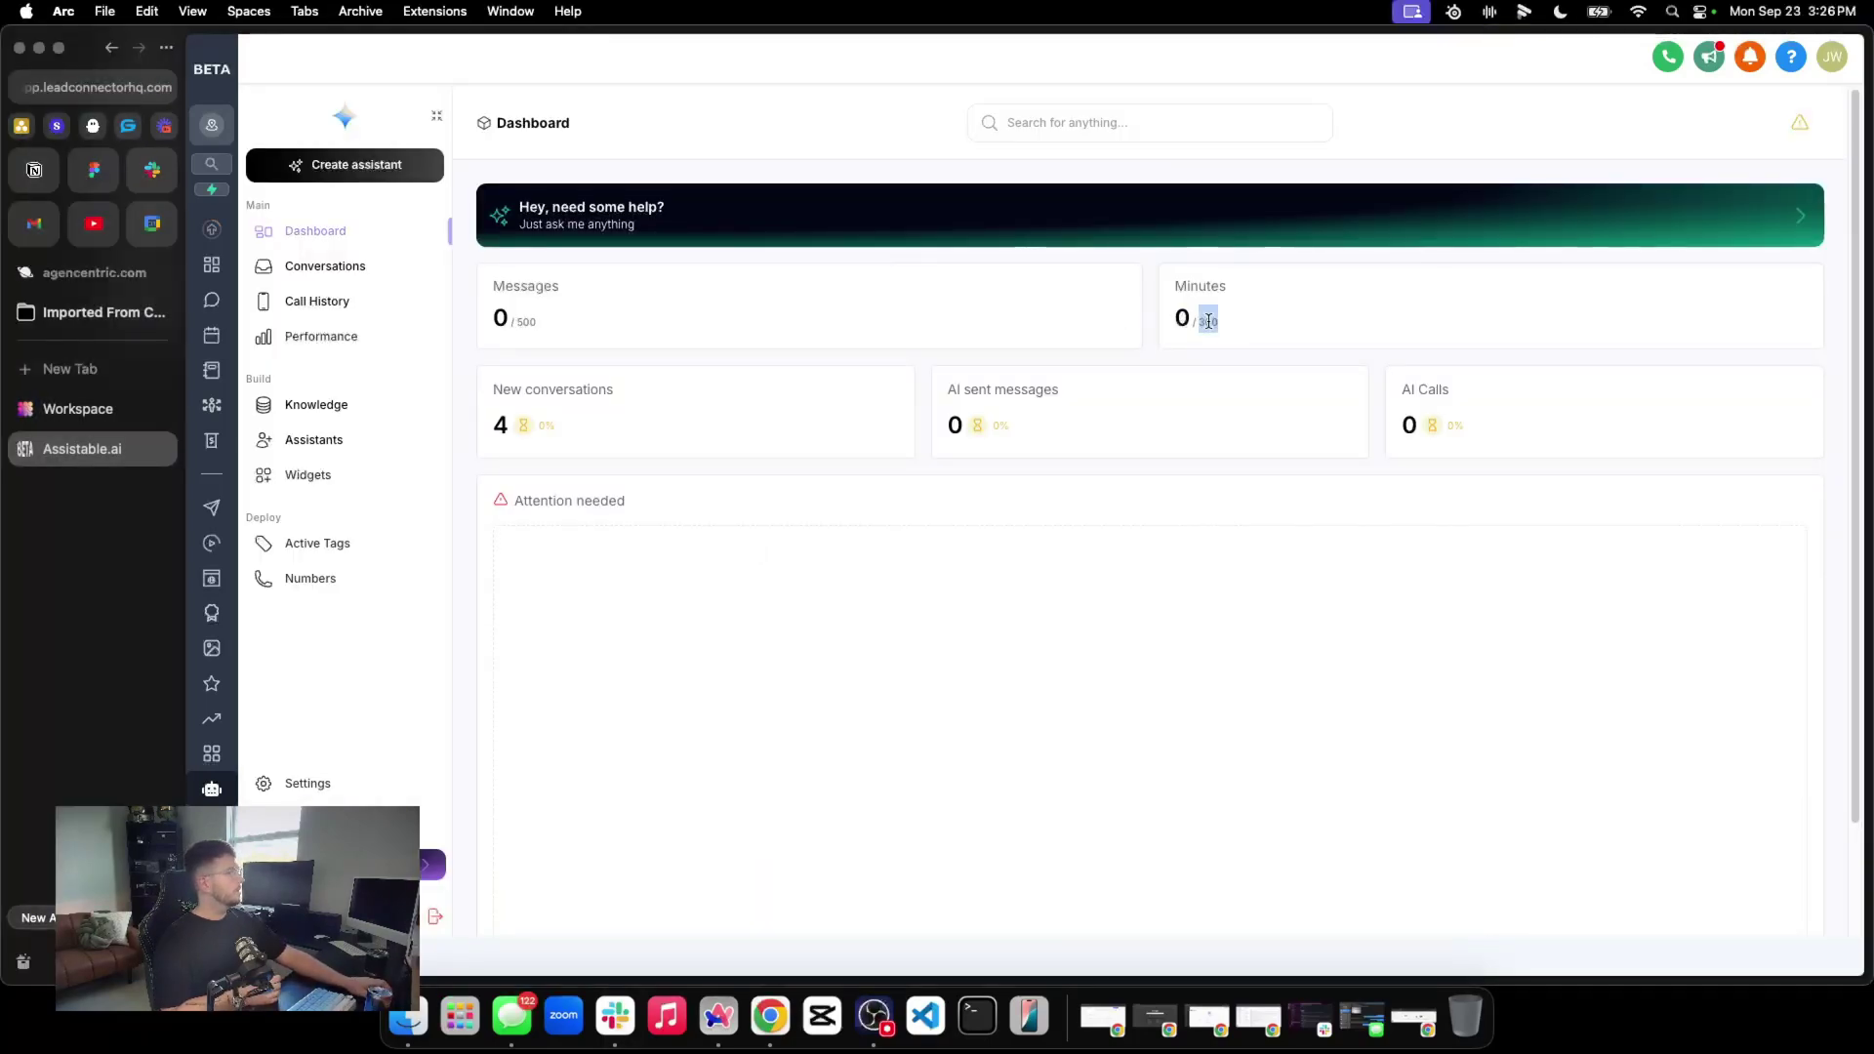
click(298, 783)
click(517, 283)
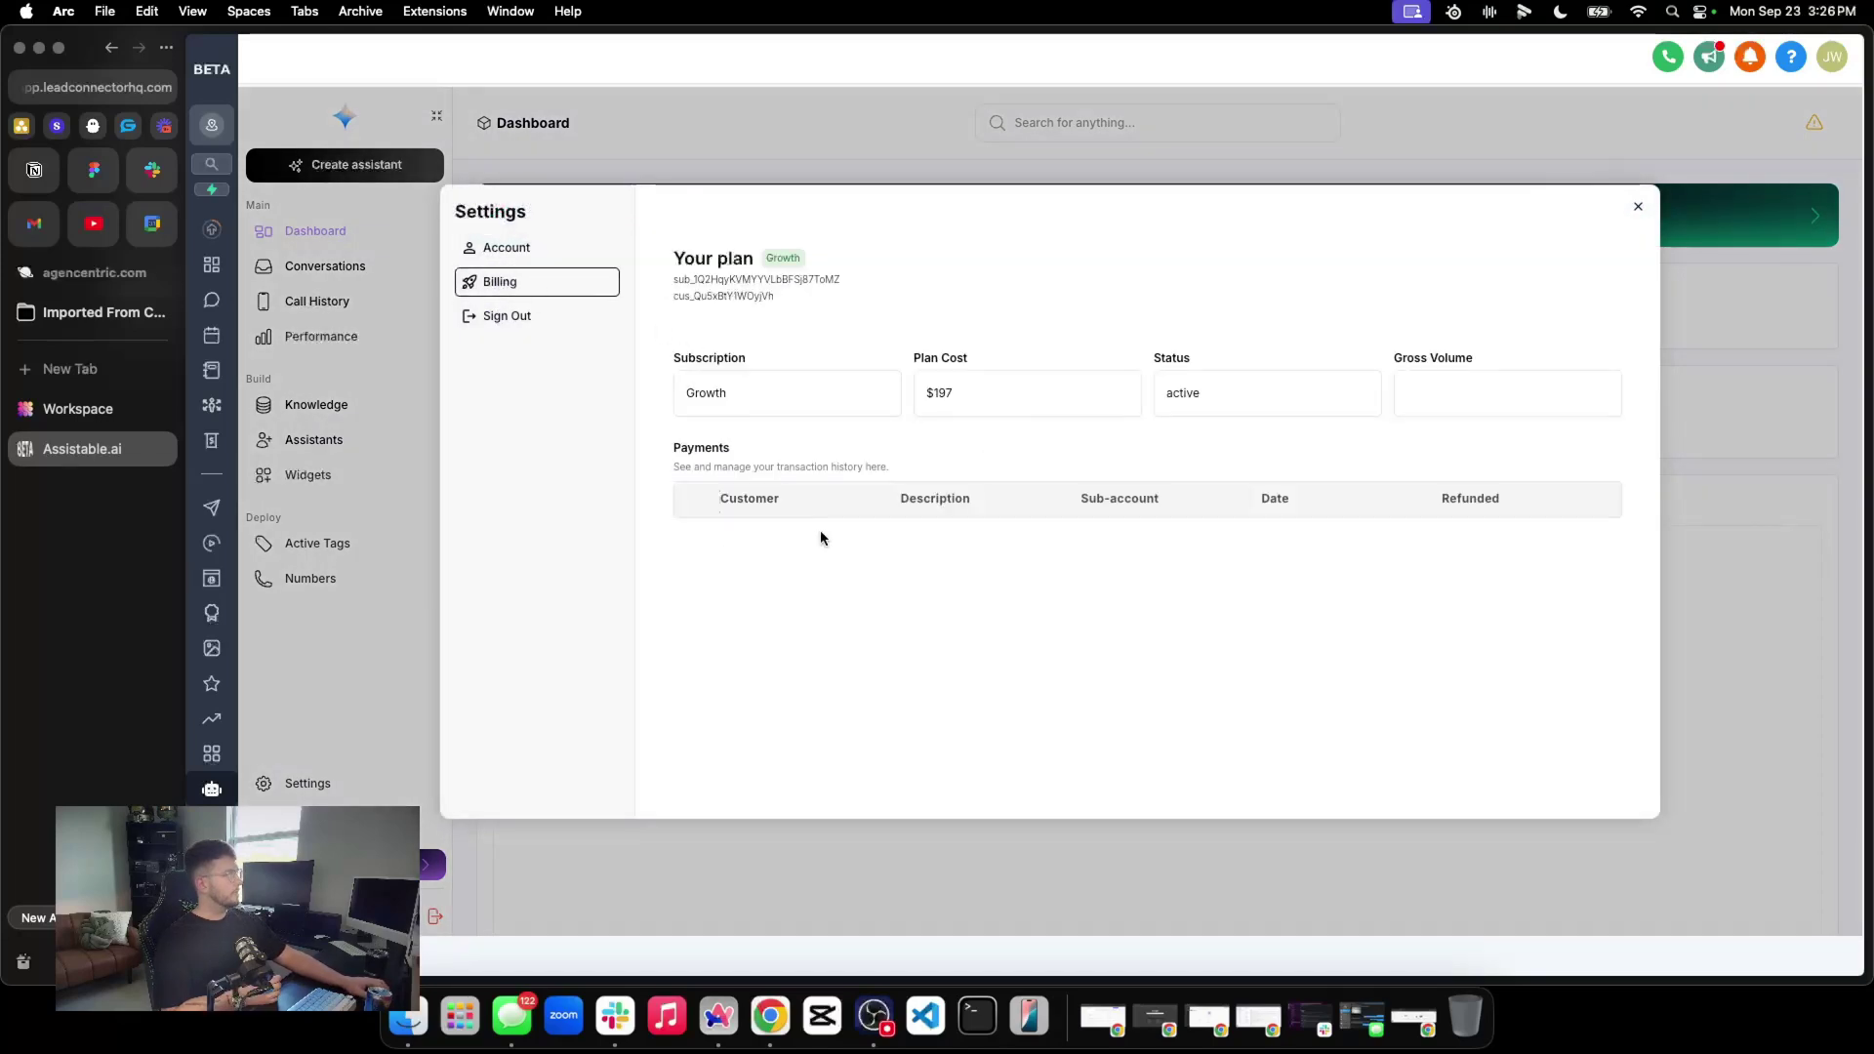
triple_click(1033, 535)
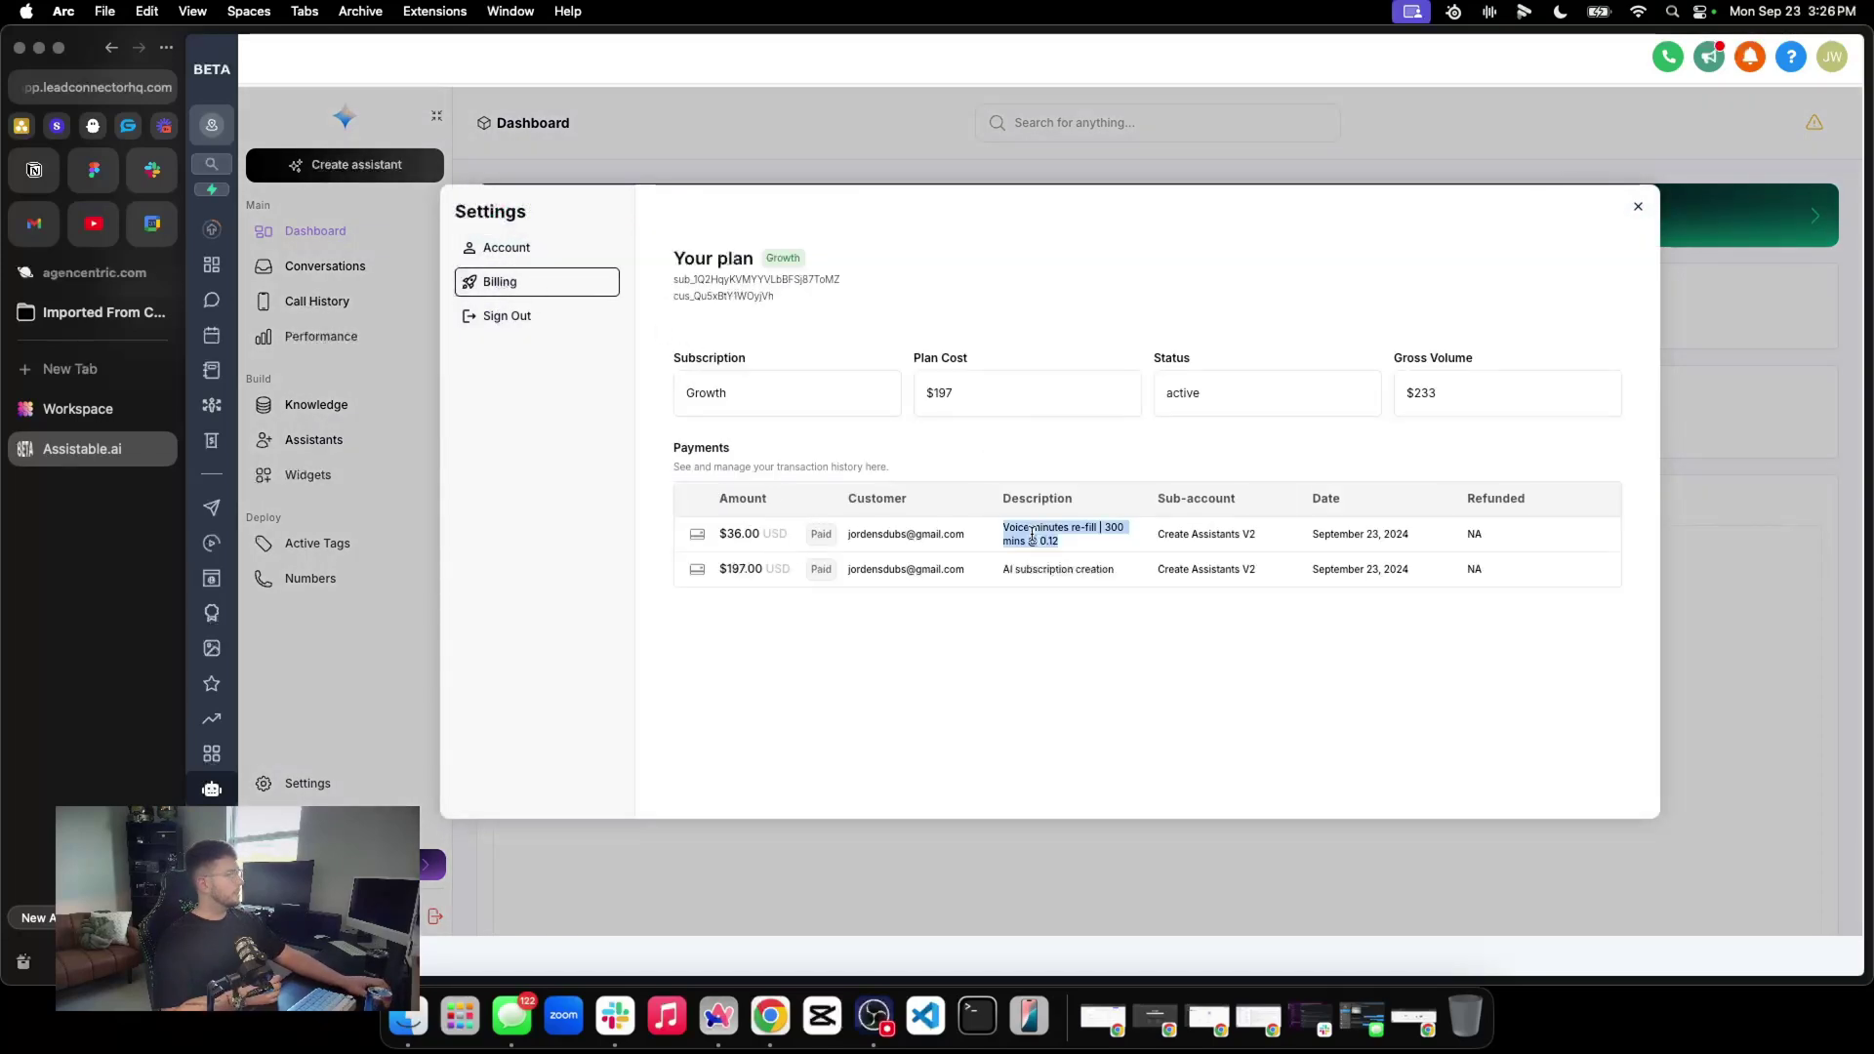
triple_click(1100, 536)
triple_click(1050, 540)
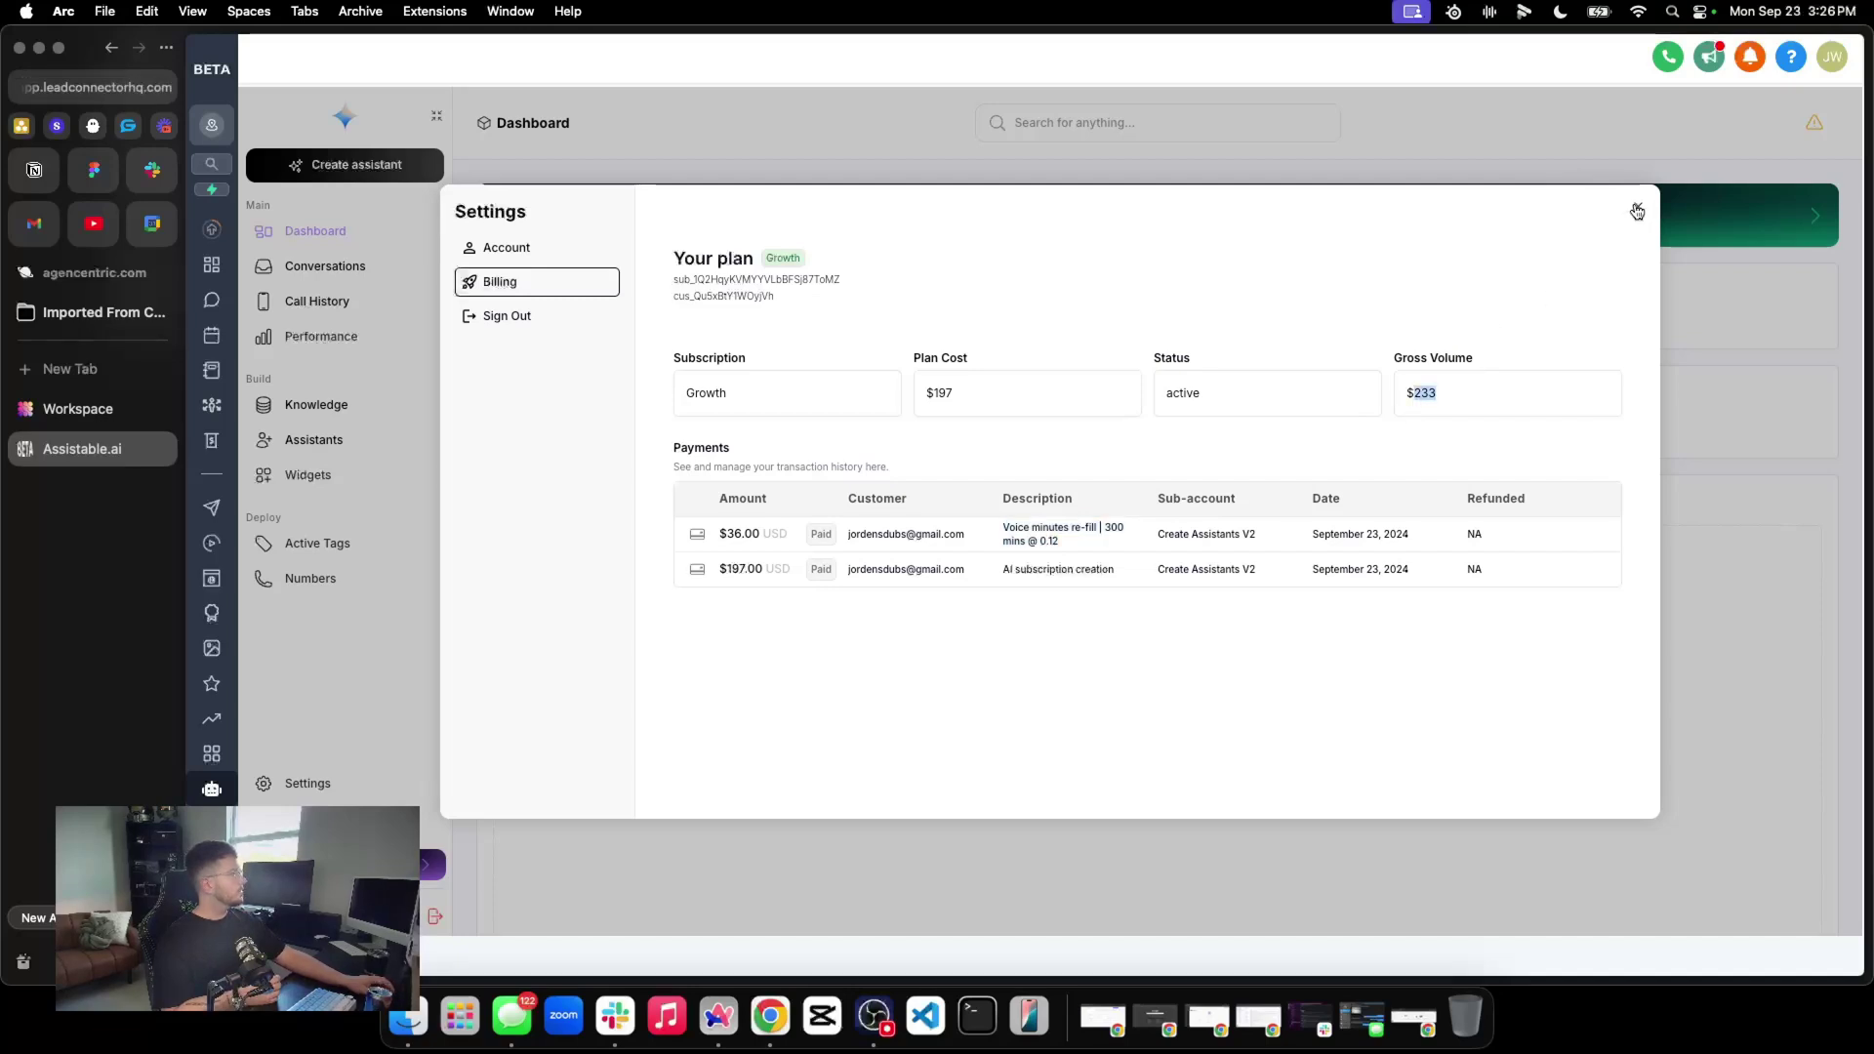
click(1638, 206)
Step: Confirm the $36.00 refill payment and $233 gross volume in the agency's rebilling overview
key(ctrl+Tab)
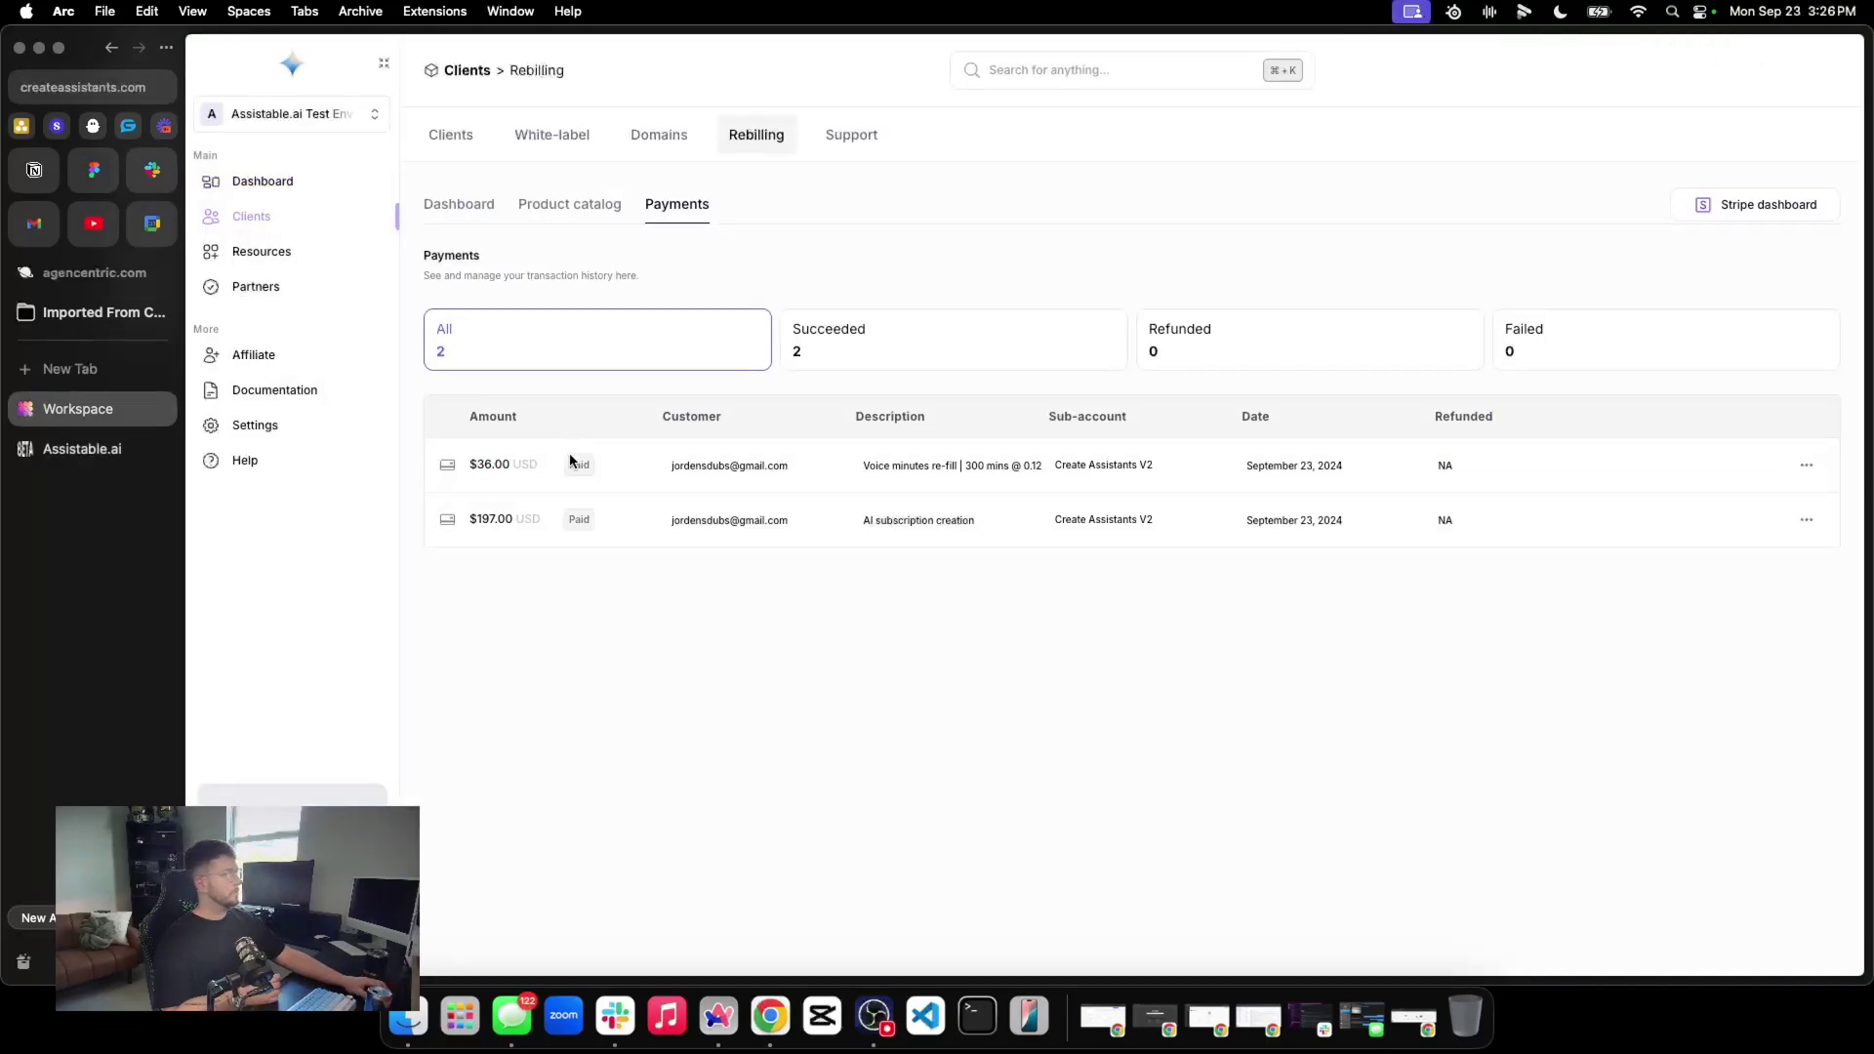
triple_click(493, 462)
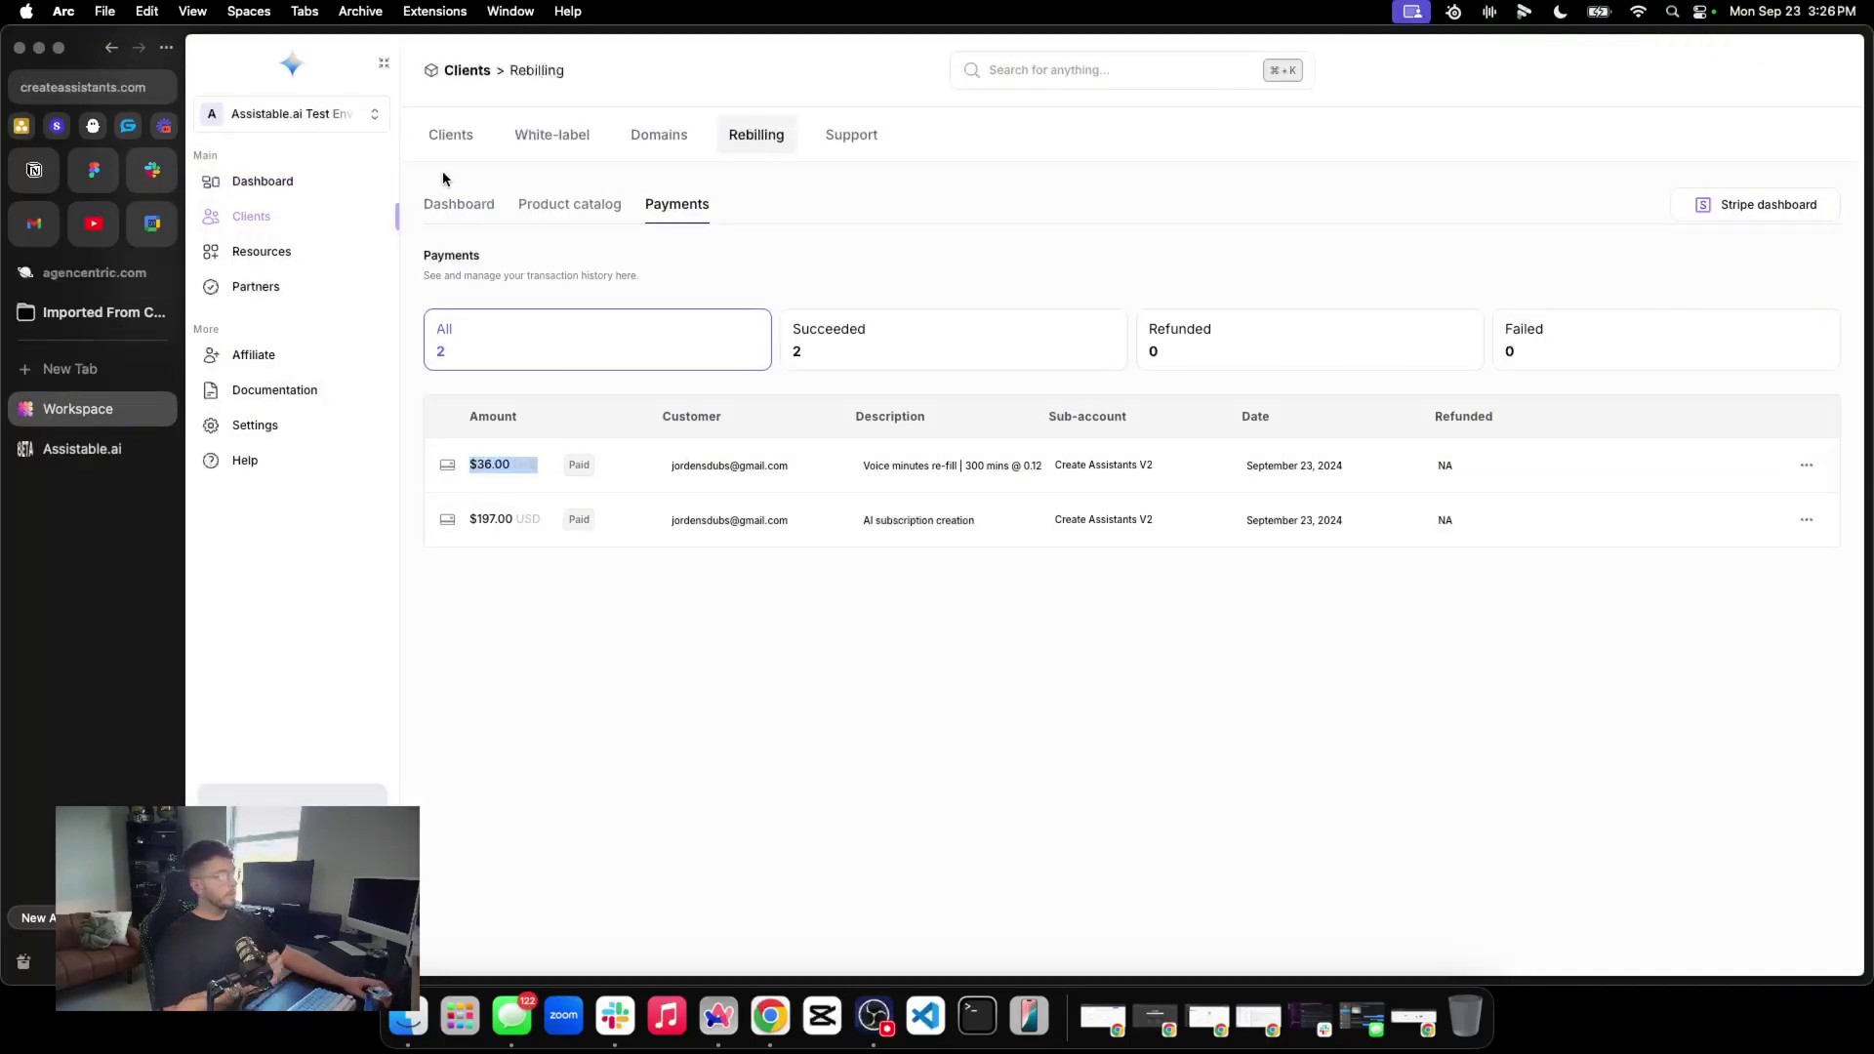
click(483, 216)
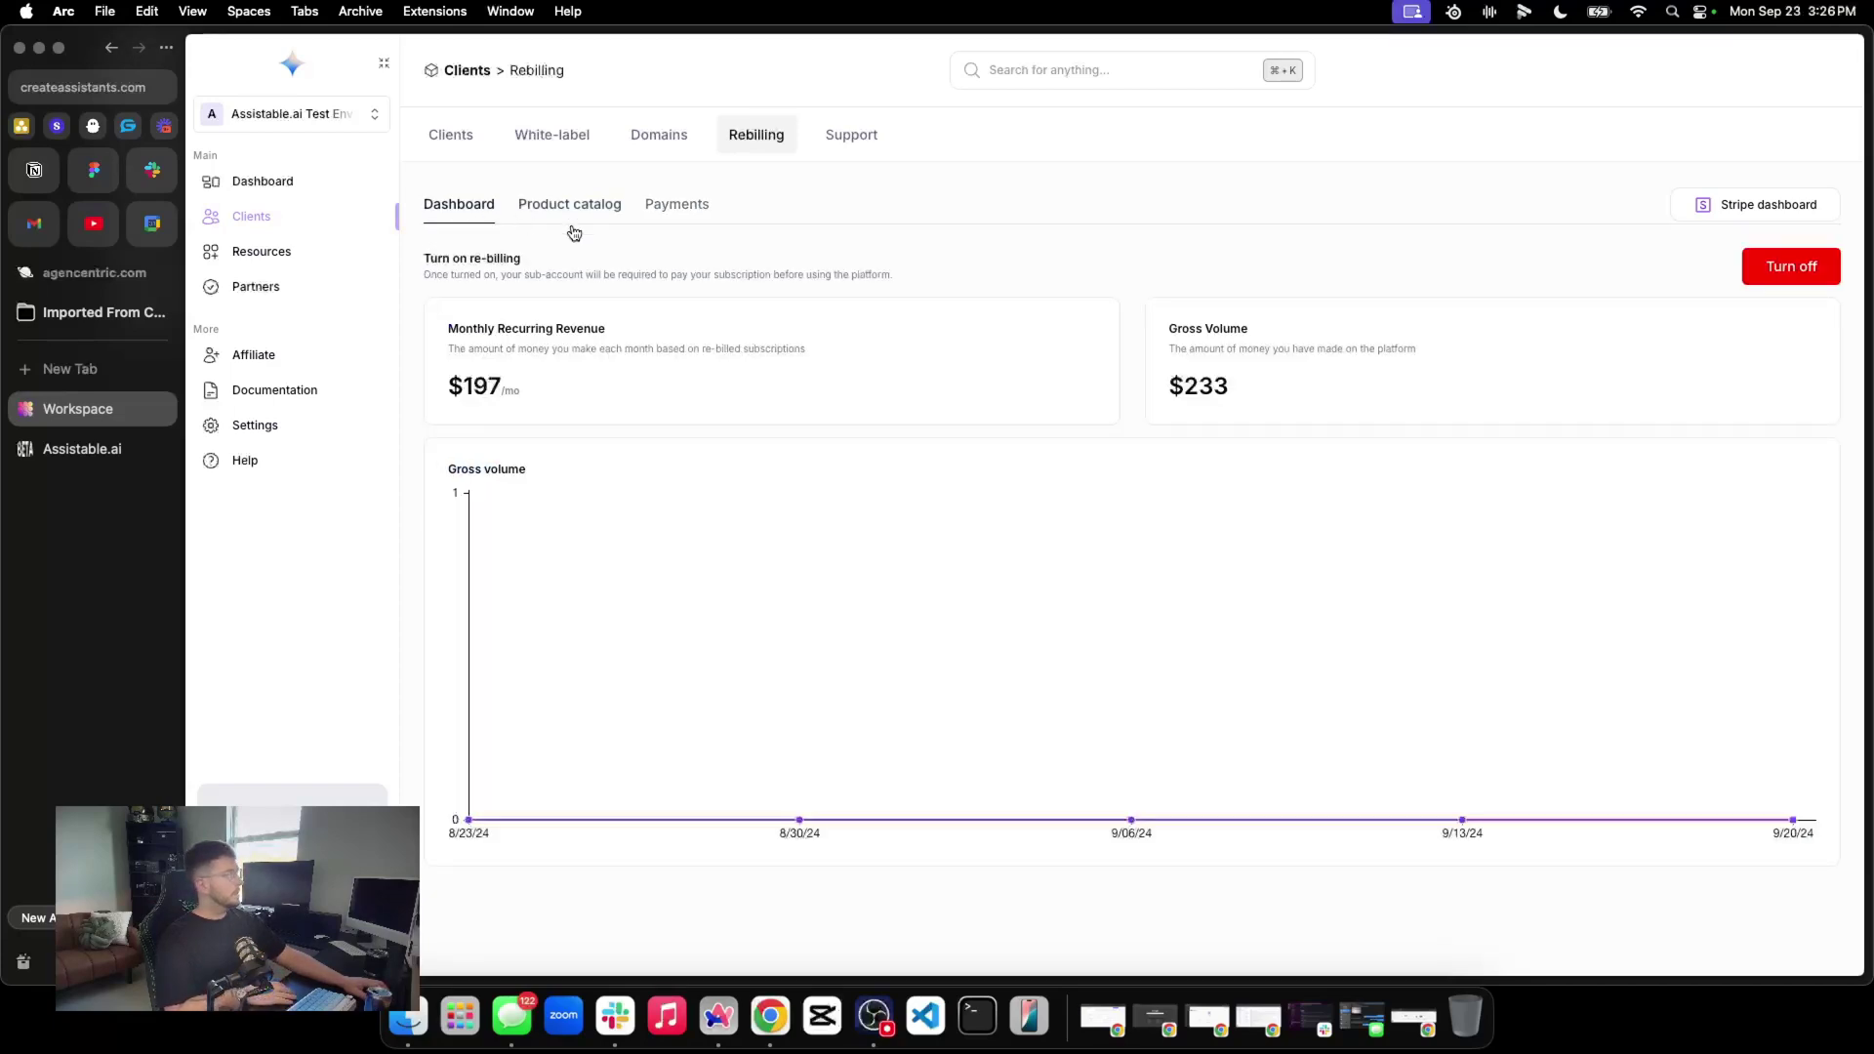
triple_click(1193, 385)
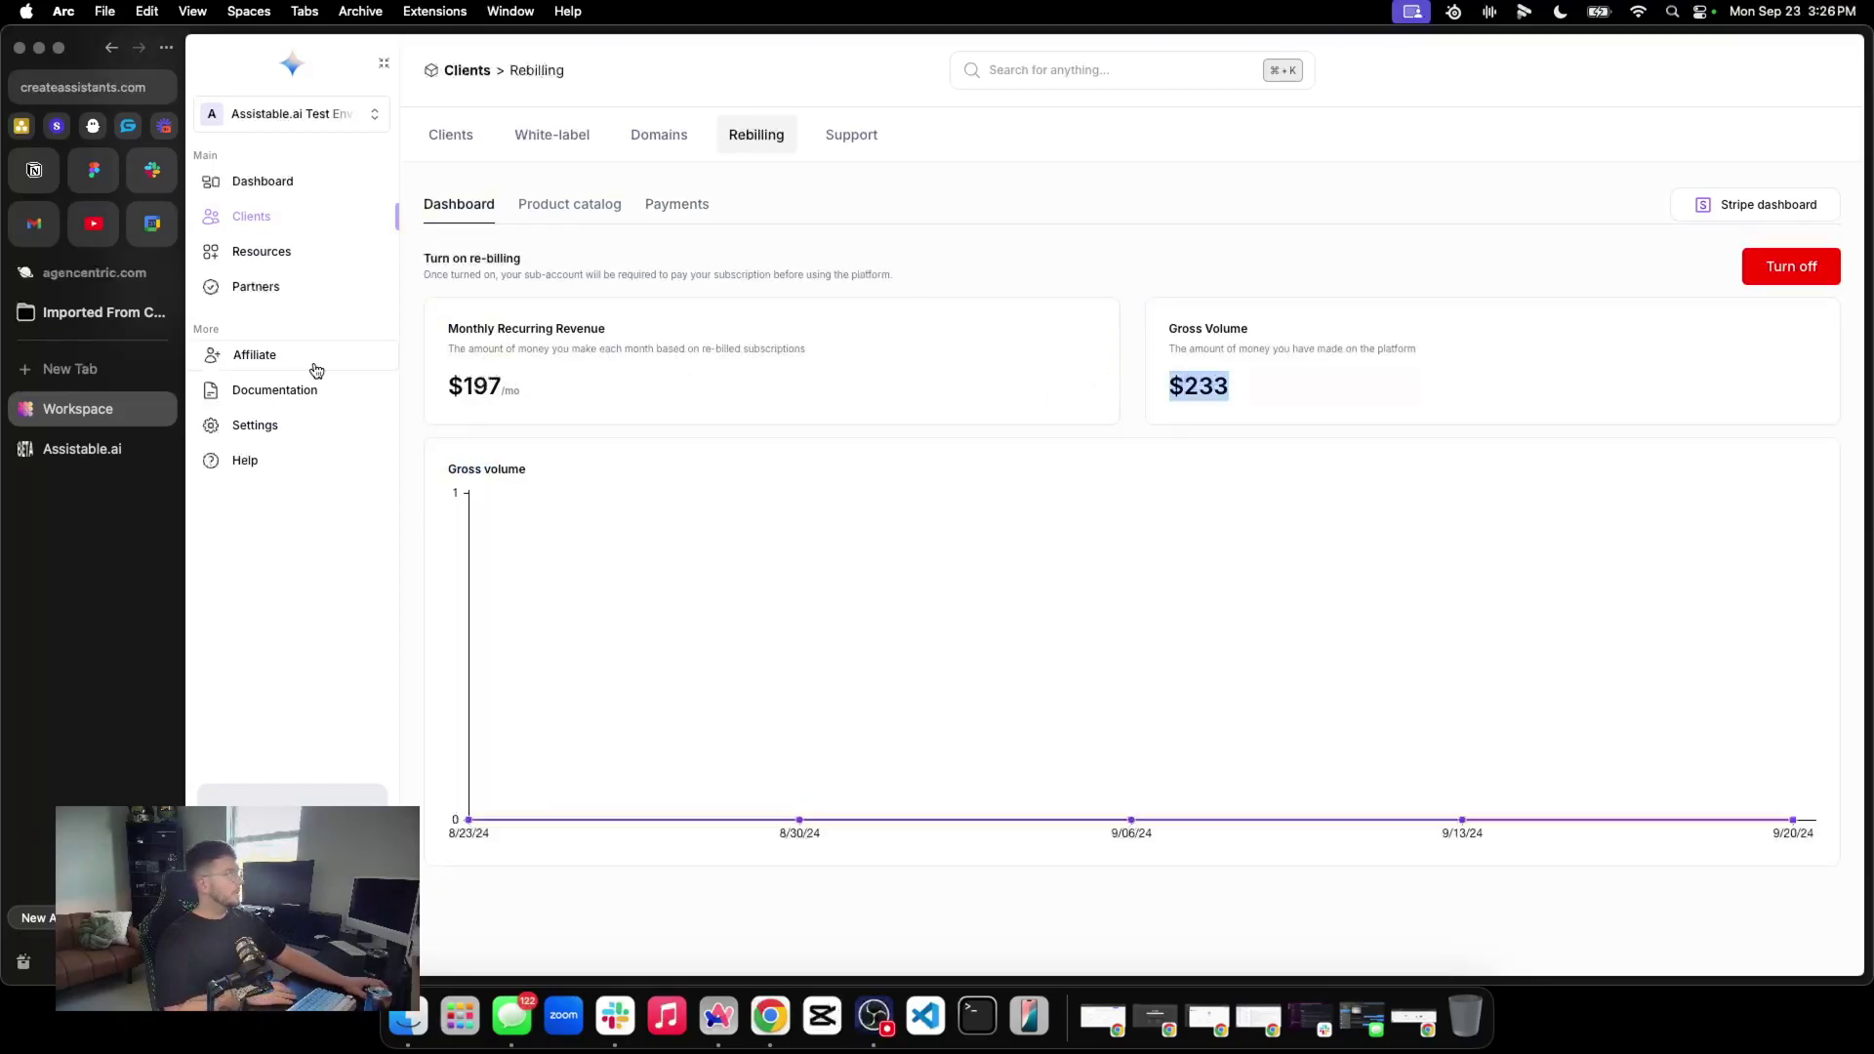
Step: Check the sub-account's Billing settings: $233 gross volume, $197 plan and $36.00 refill
click(82, 449)
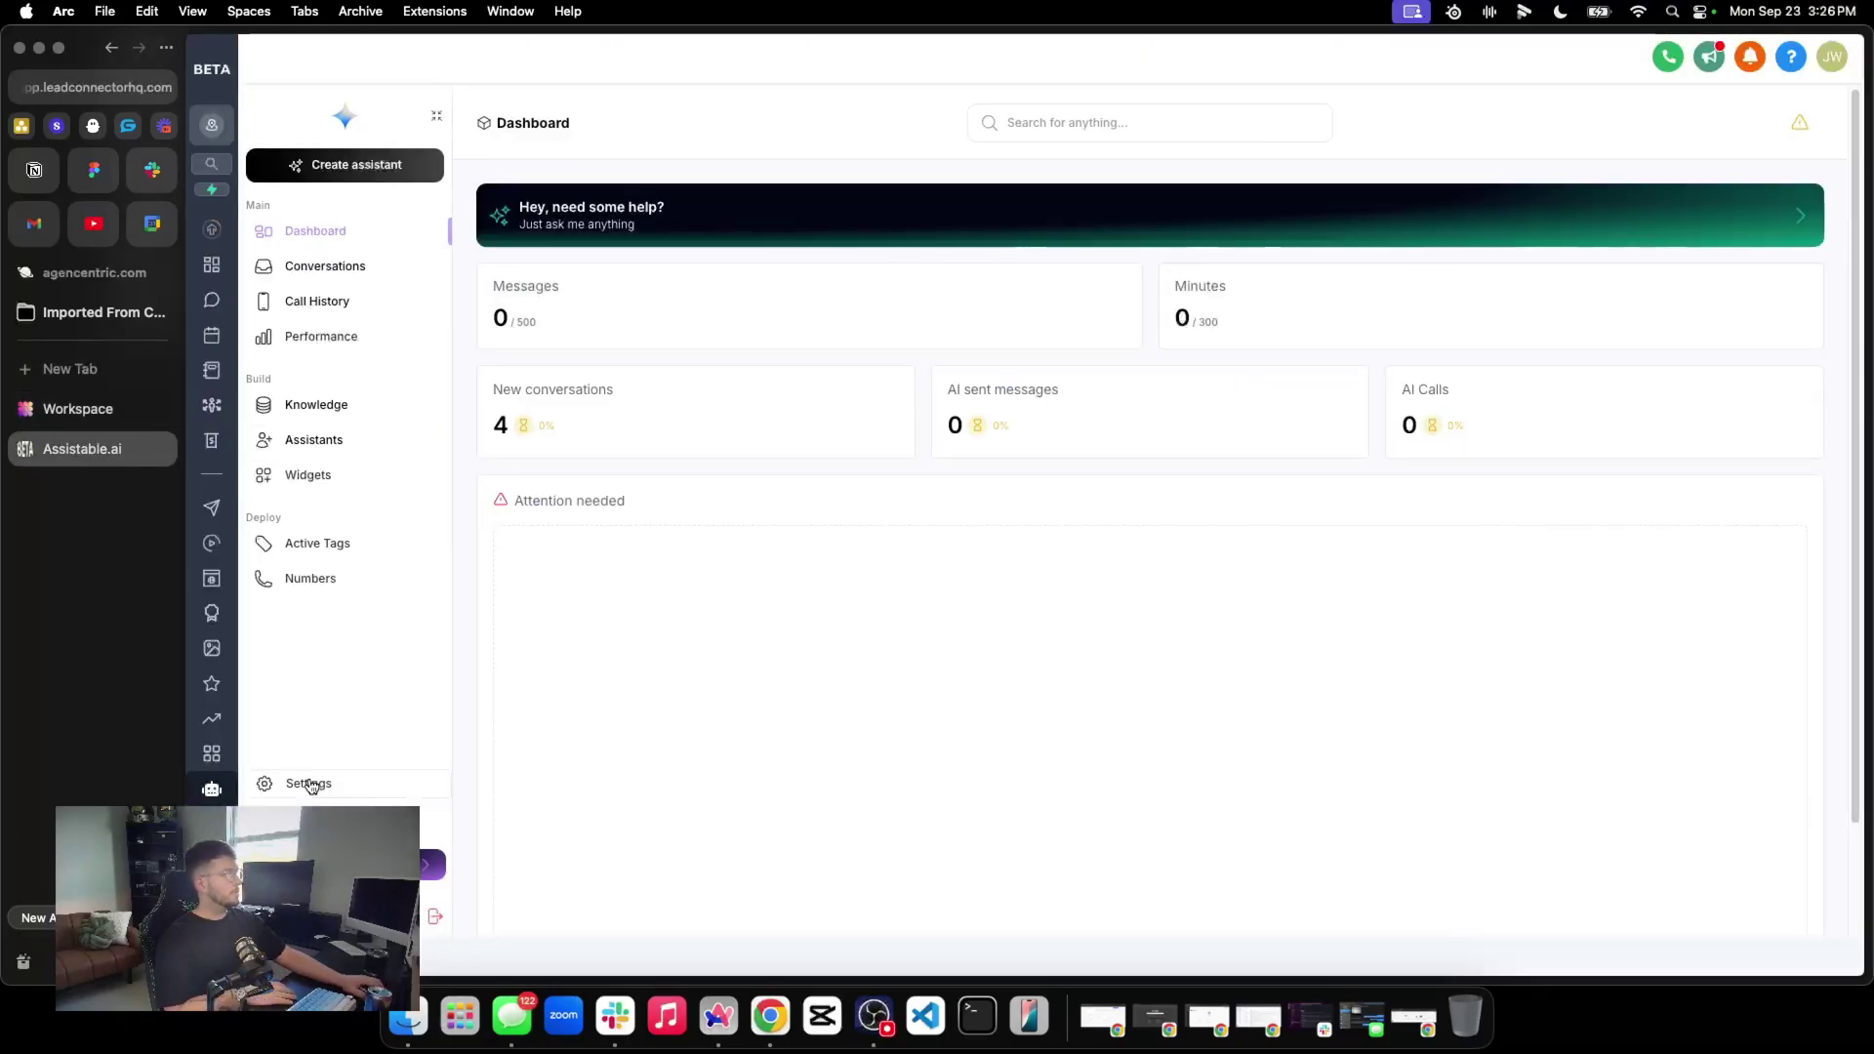
click(305, 781)
triple_click(1410, 388)
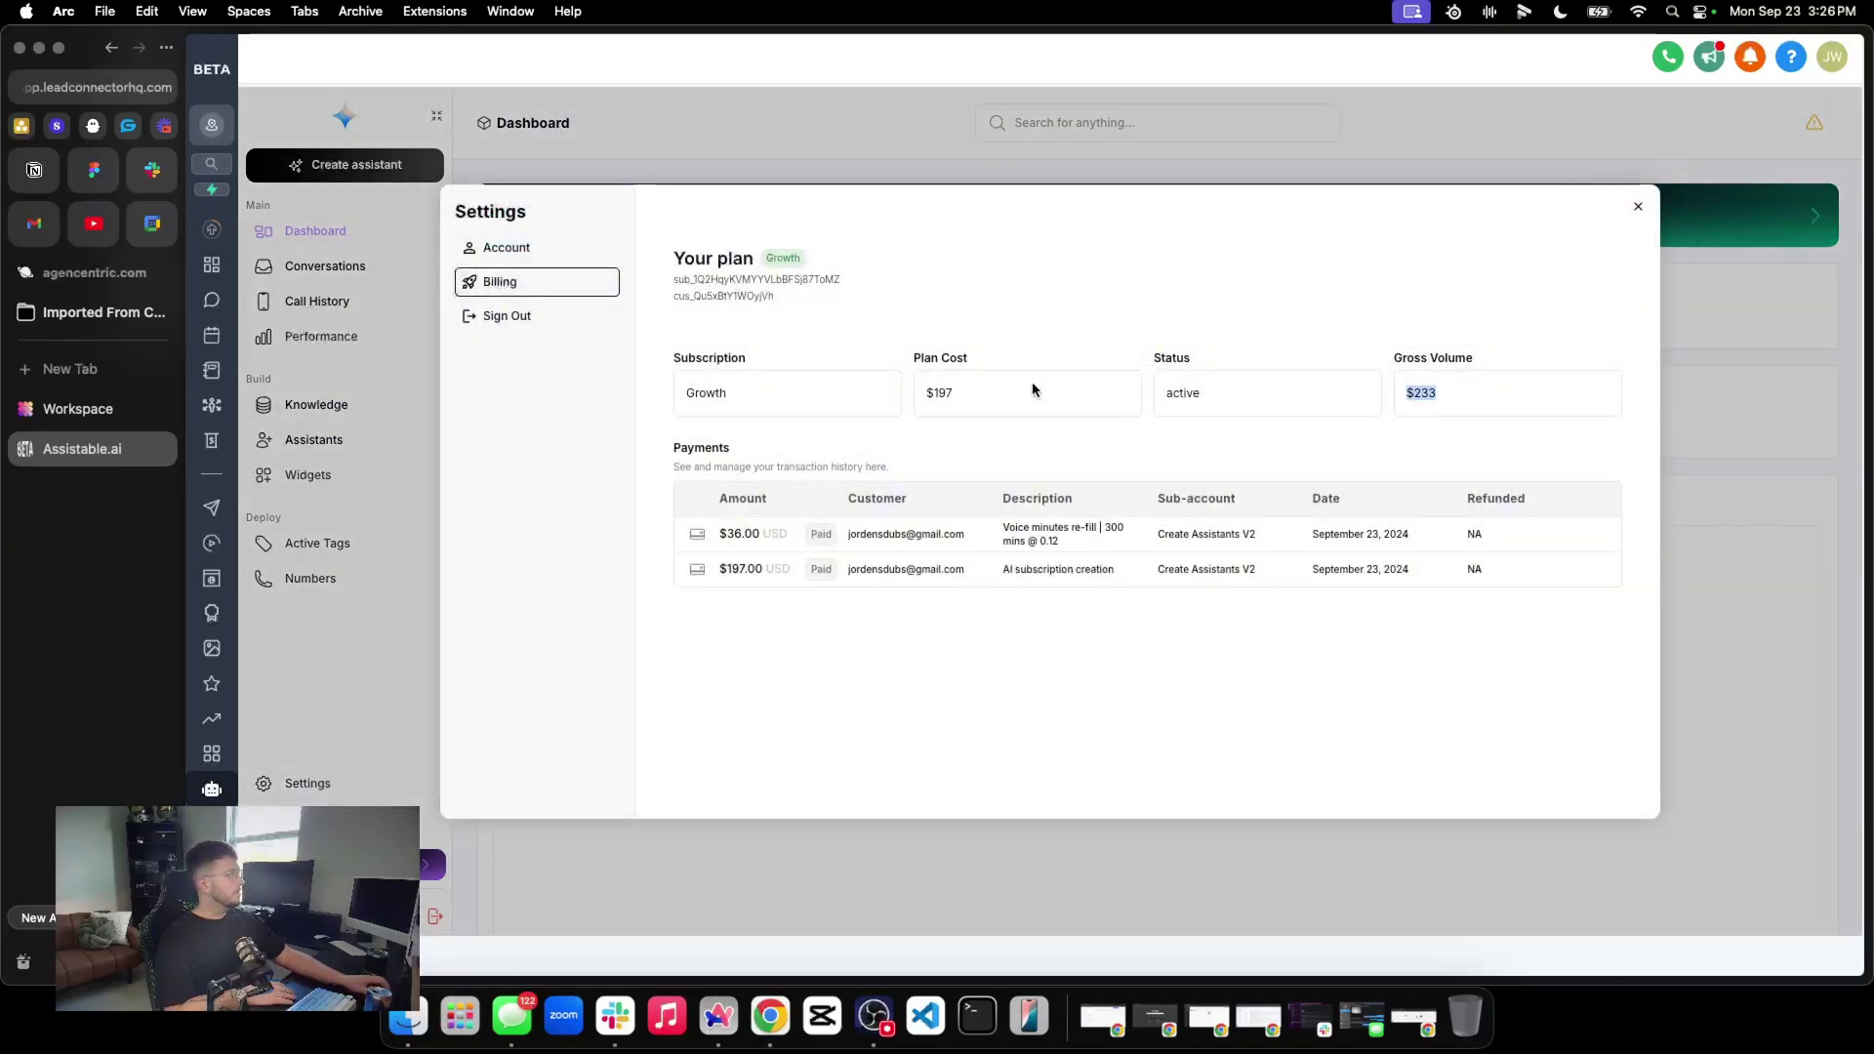
triple_click(928, 390)
triple_click(716, 537)
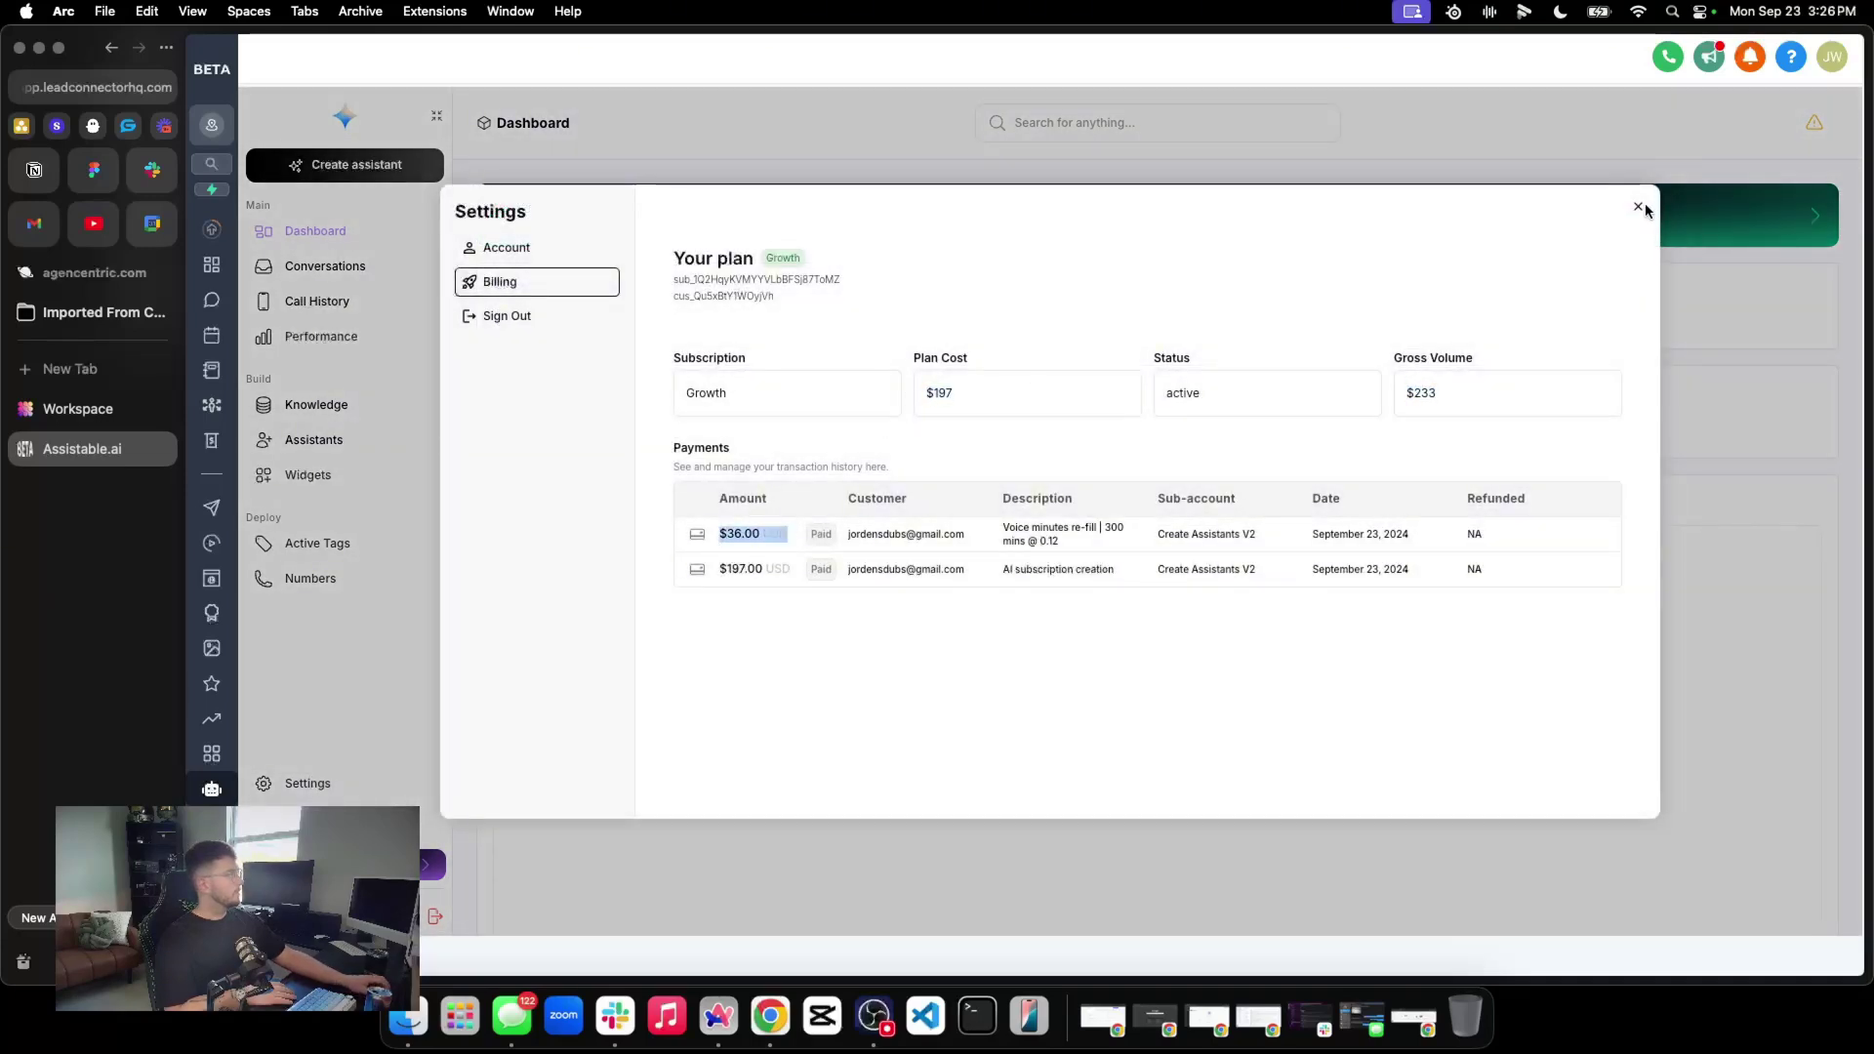
click(1637, 206)
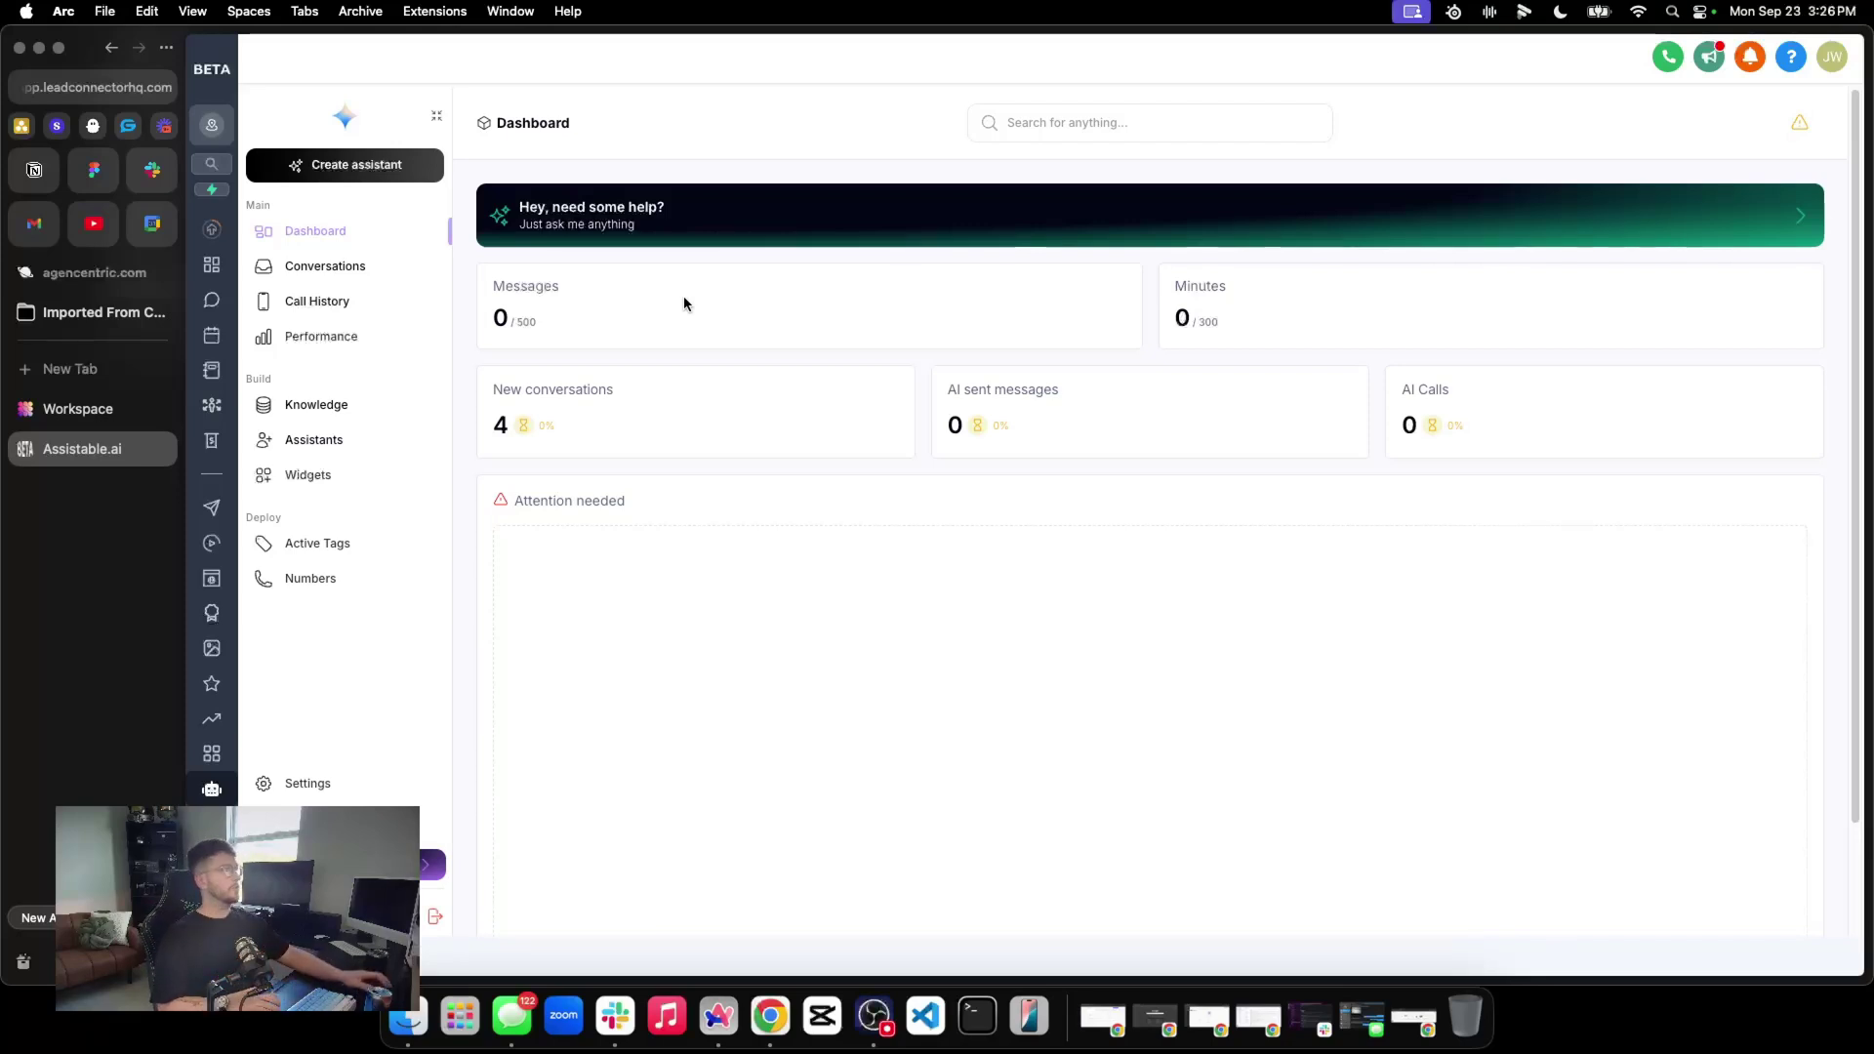
Step: Review dashboard usage of 0 of 500 messages and 0 of 300 voice minutes
triple_click(500, 318)
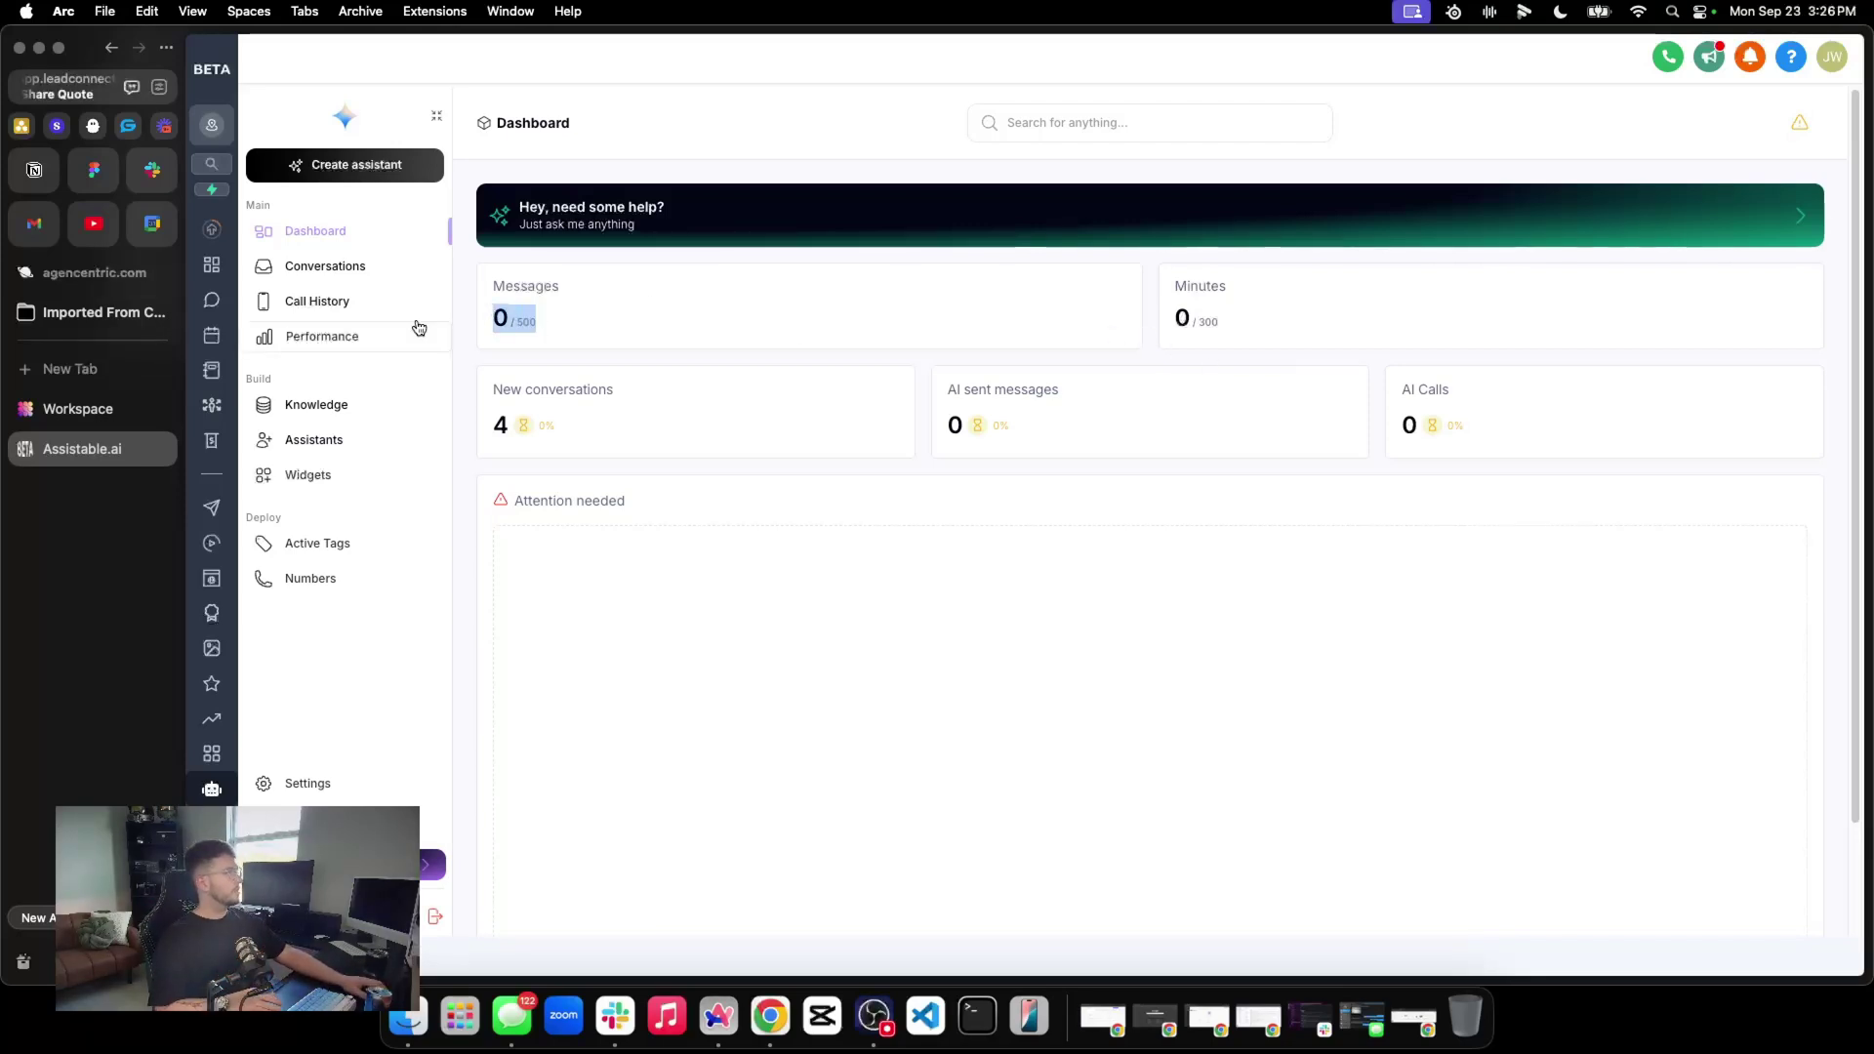
double_click(526, 321)
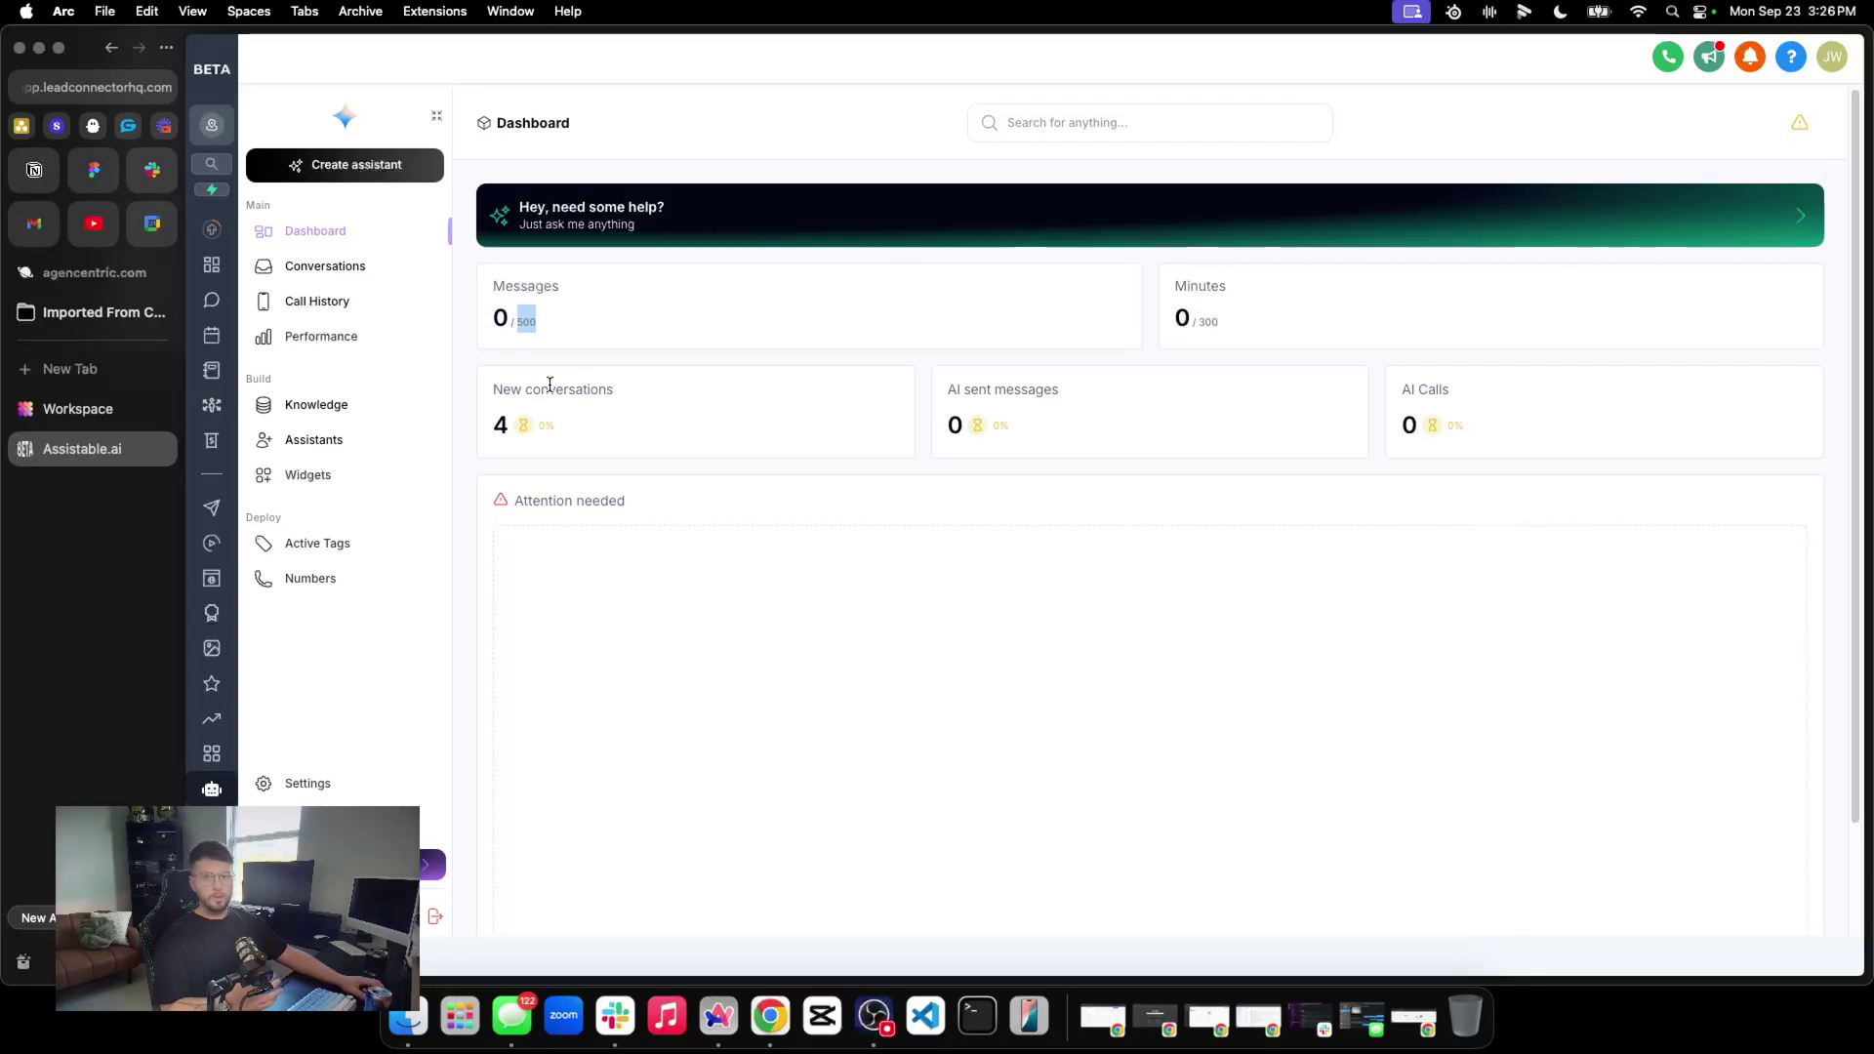
double_click(1208, 321)
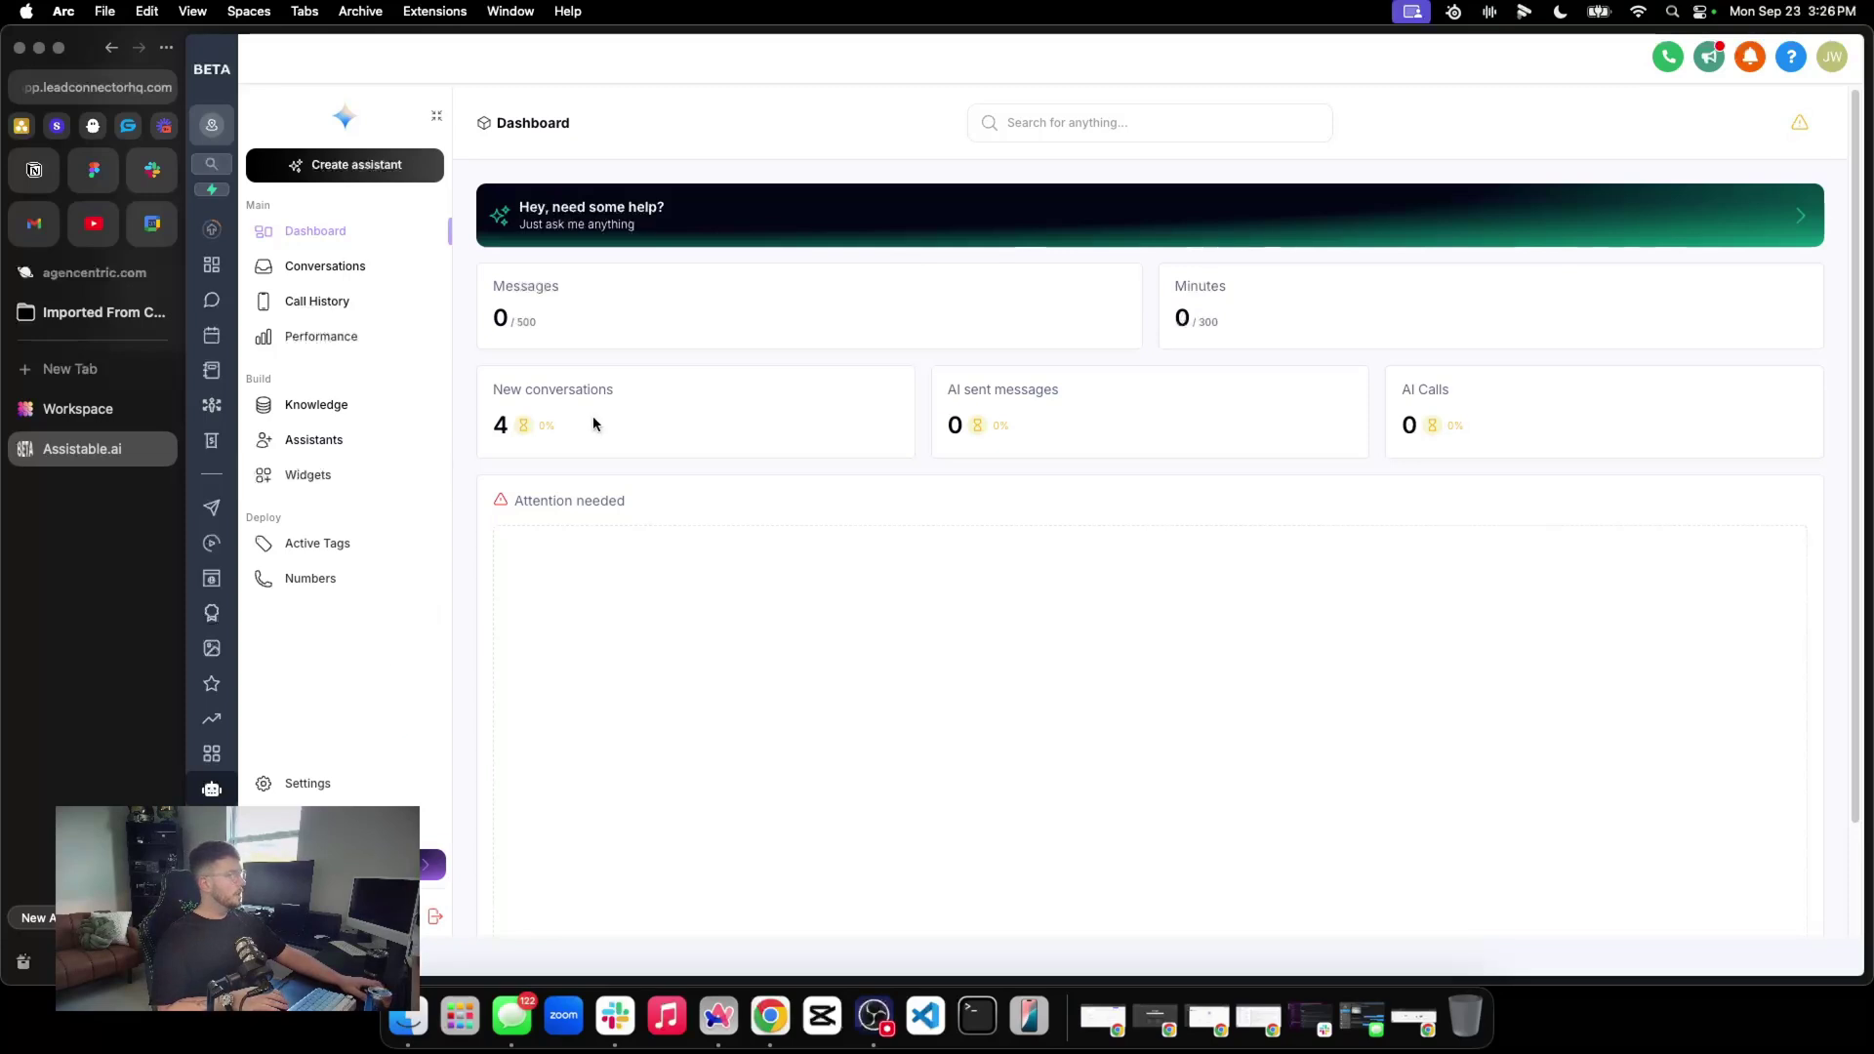
Step: Slide the voice-minute package up to 10000 minutes for $1,200, then close without buying
click(432, 864)
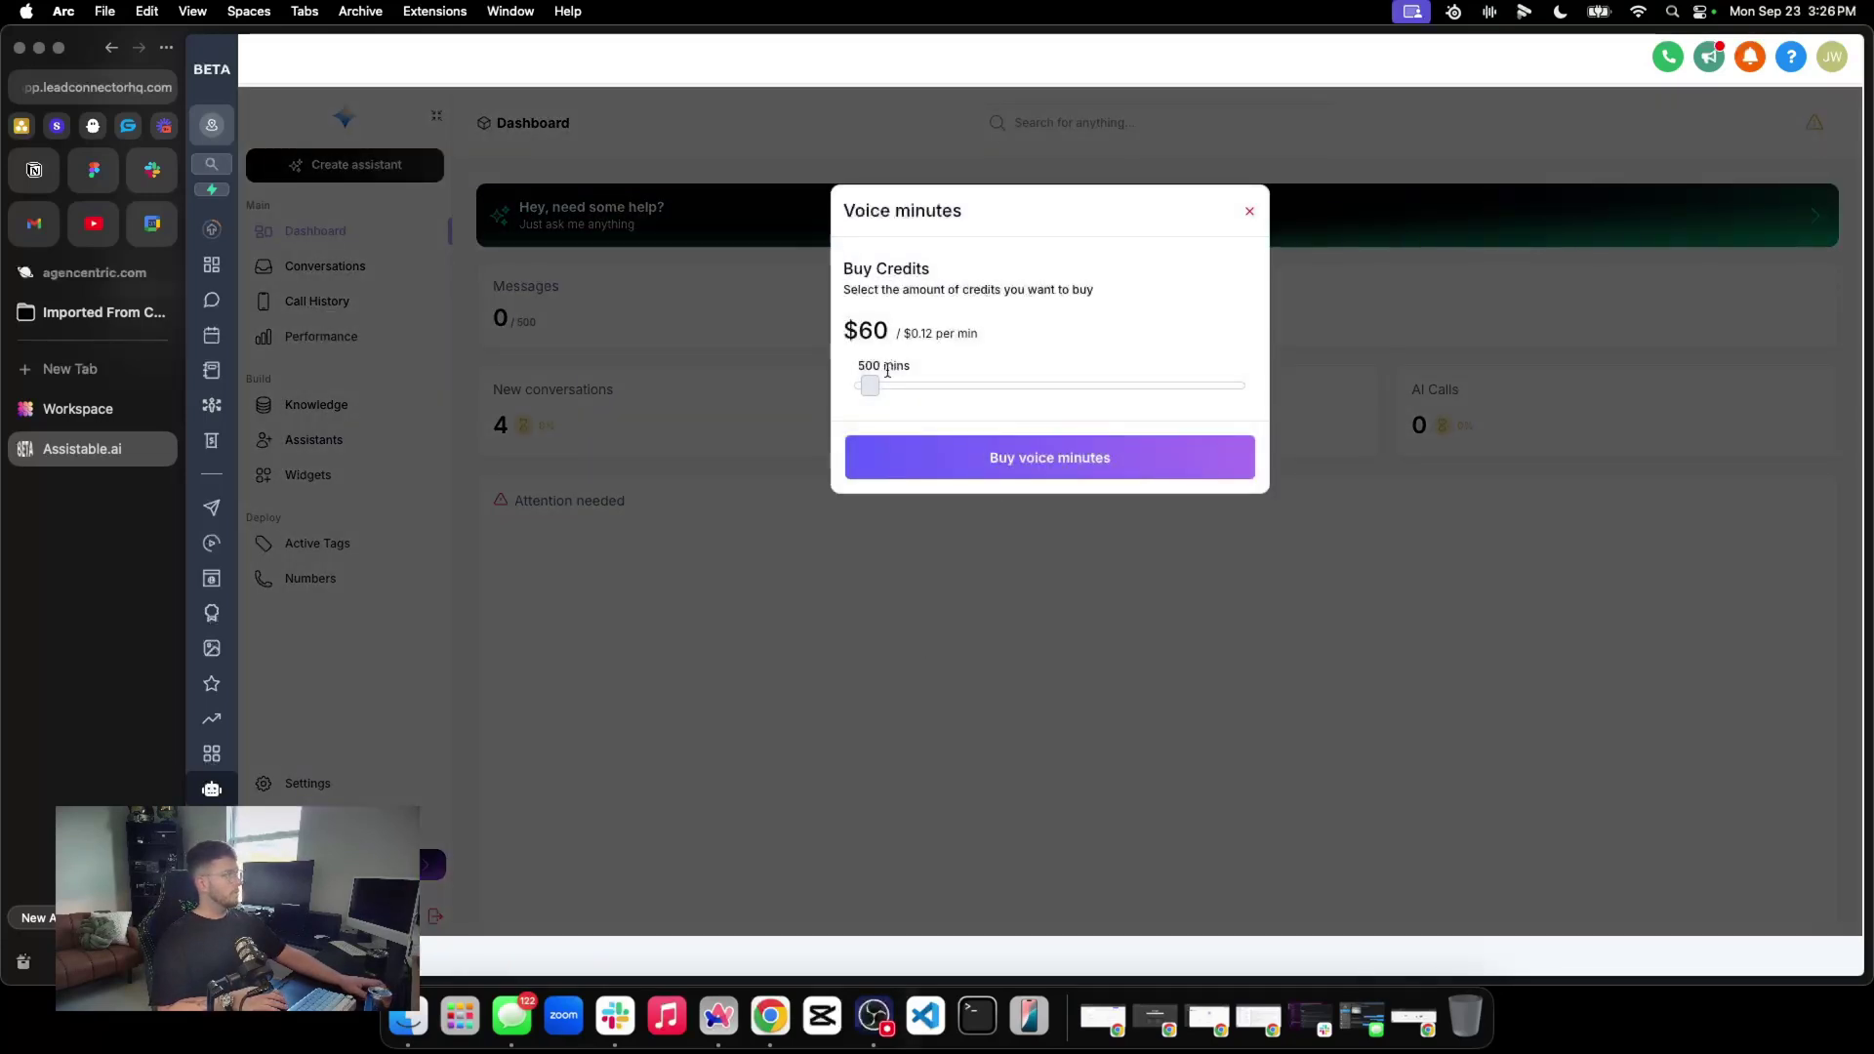
drag(871, 386, 1392, 343)
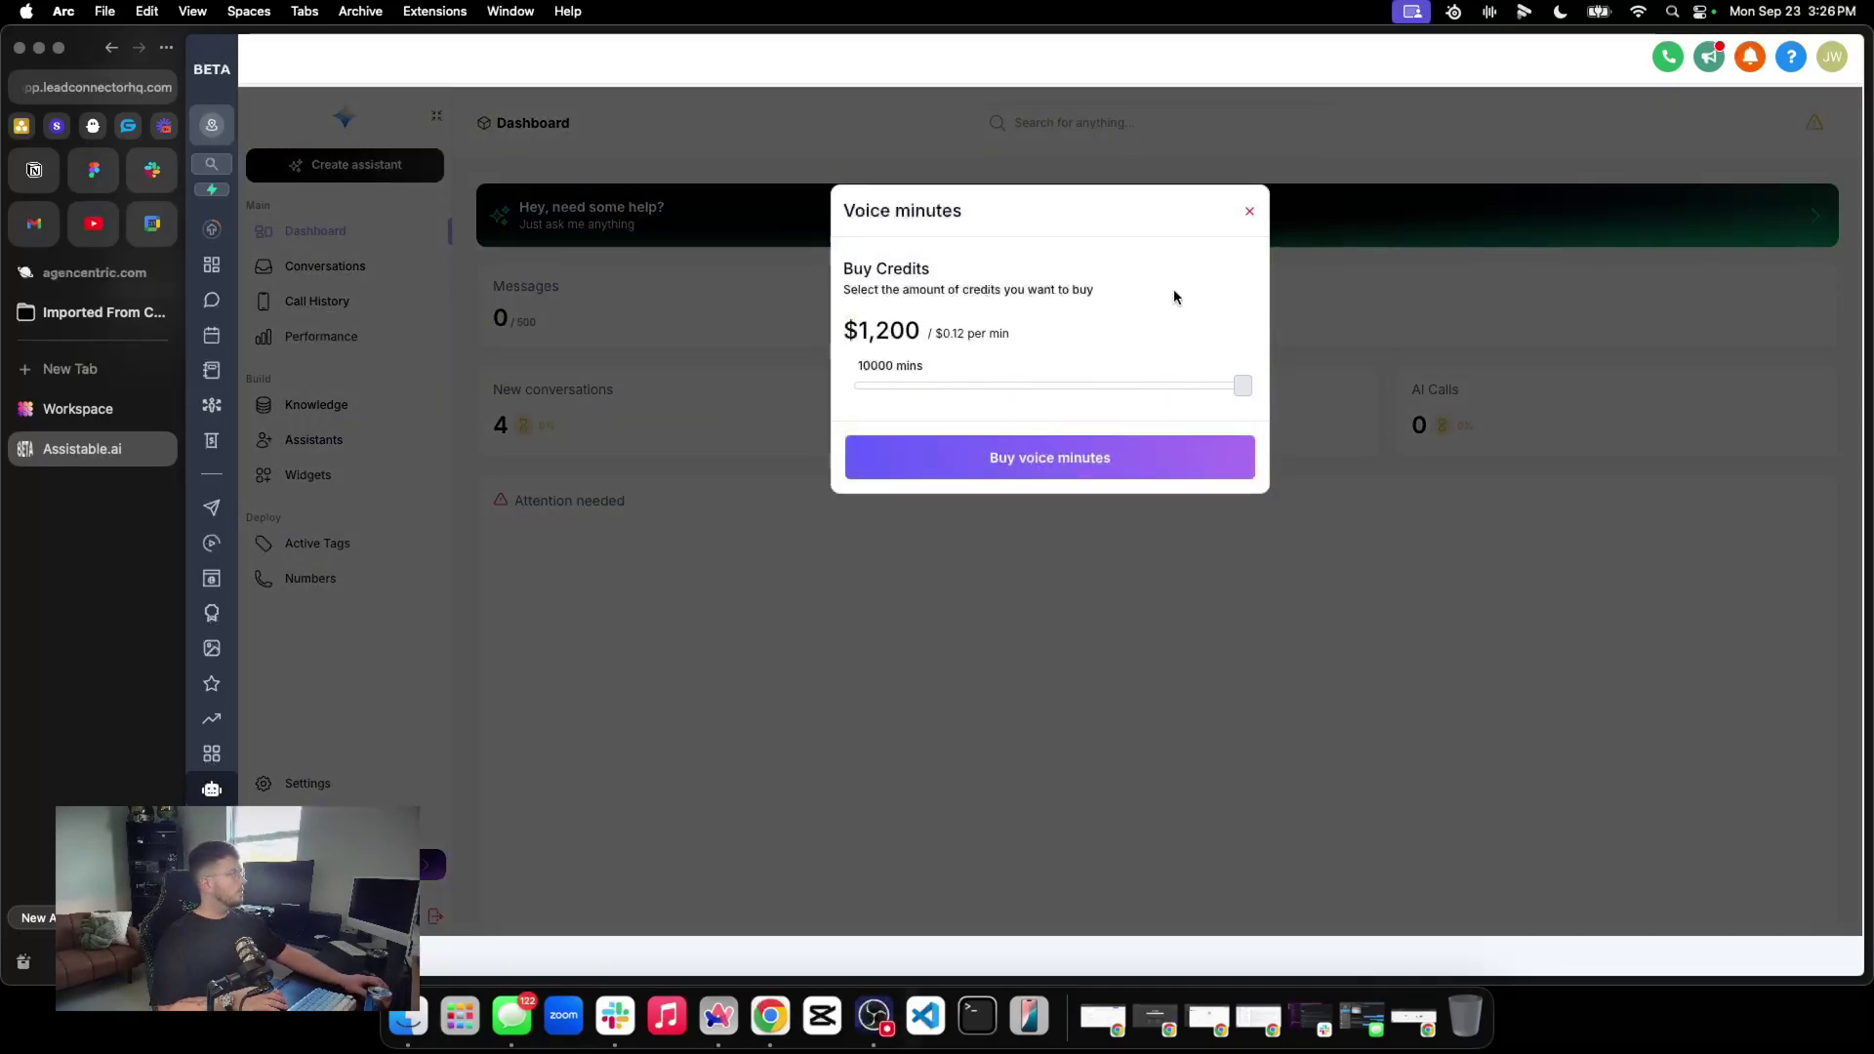
click(1249, 210)
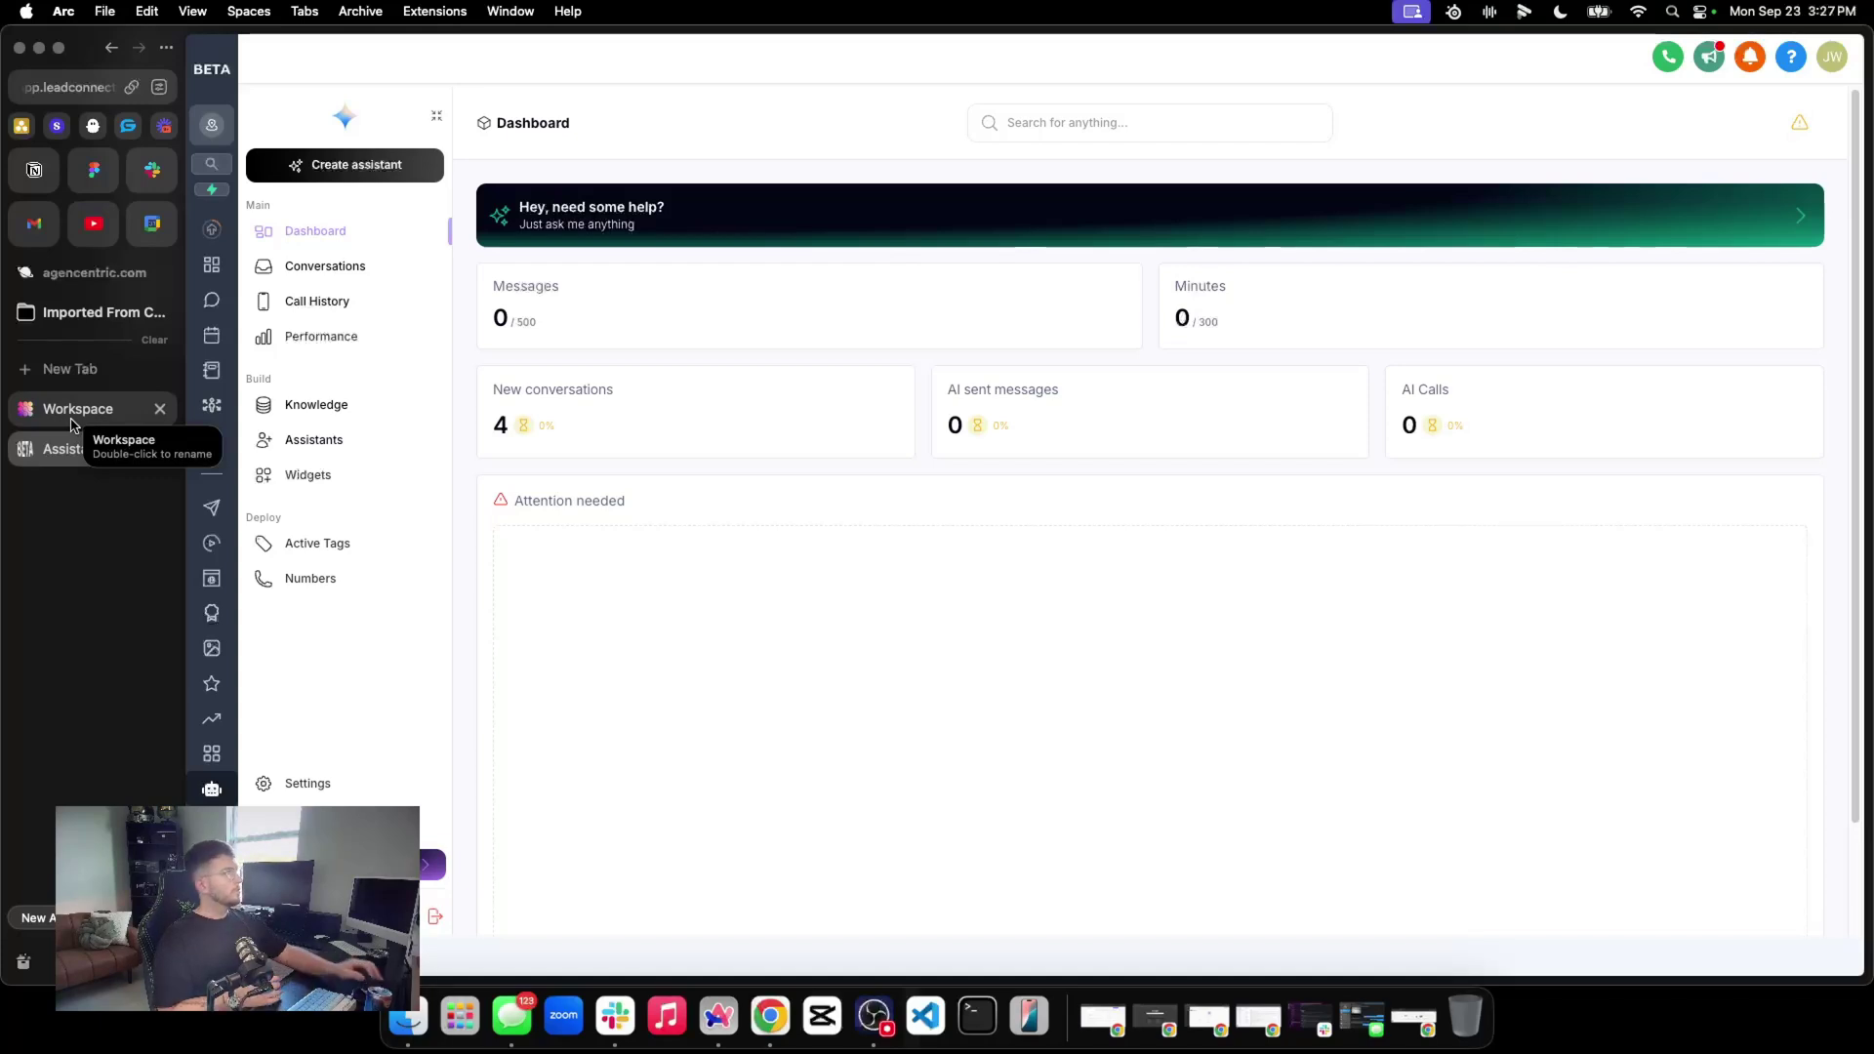
Step: Check the $197 monthly recurring revenue on the rebilling revenue overview
click(71, 419)
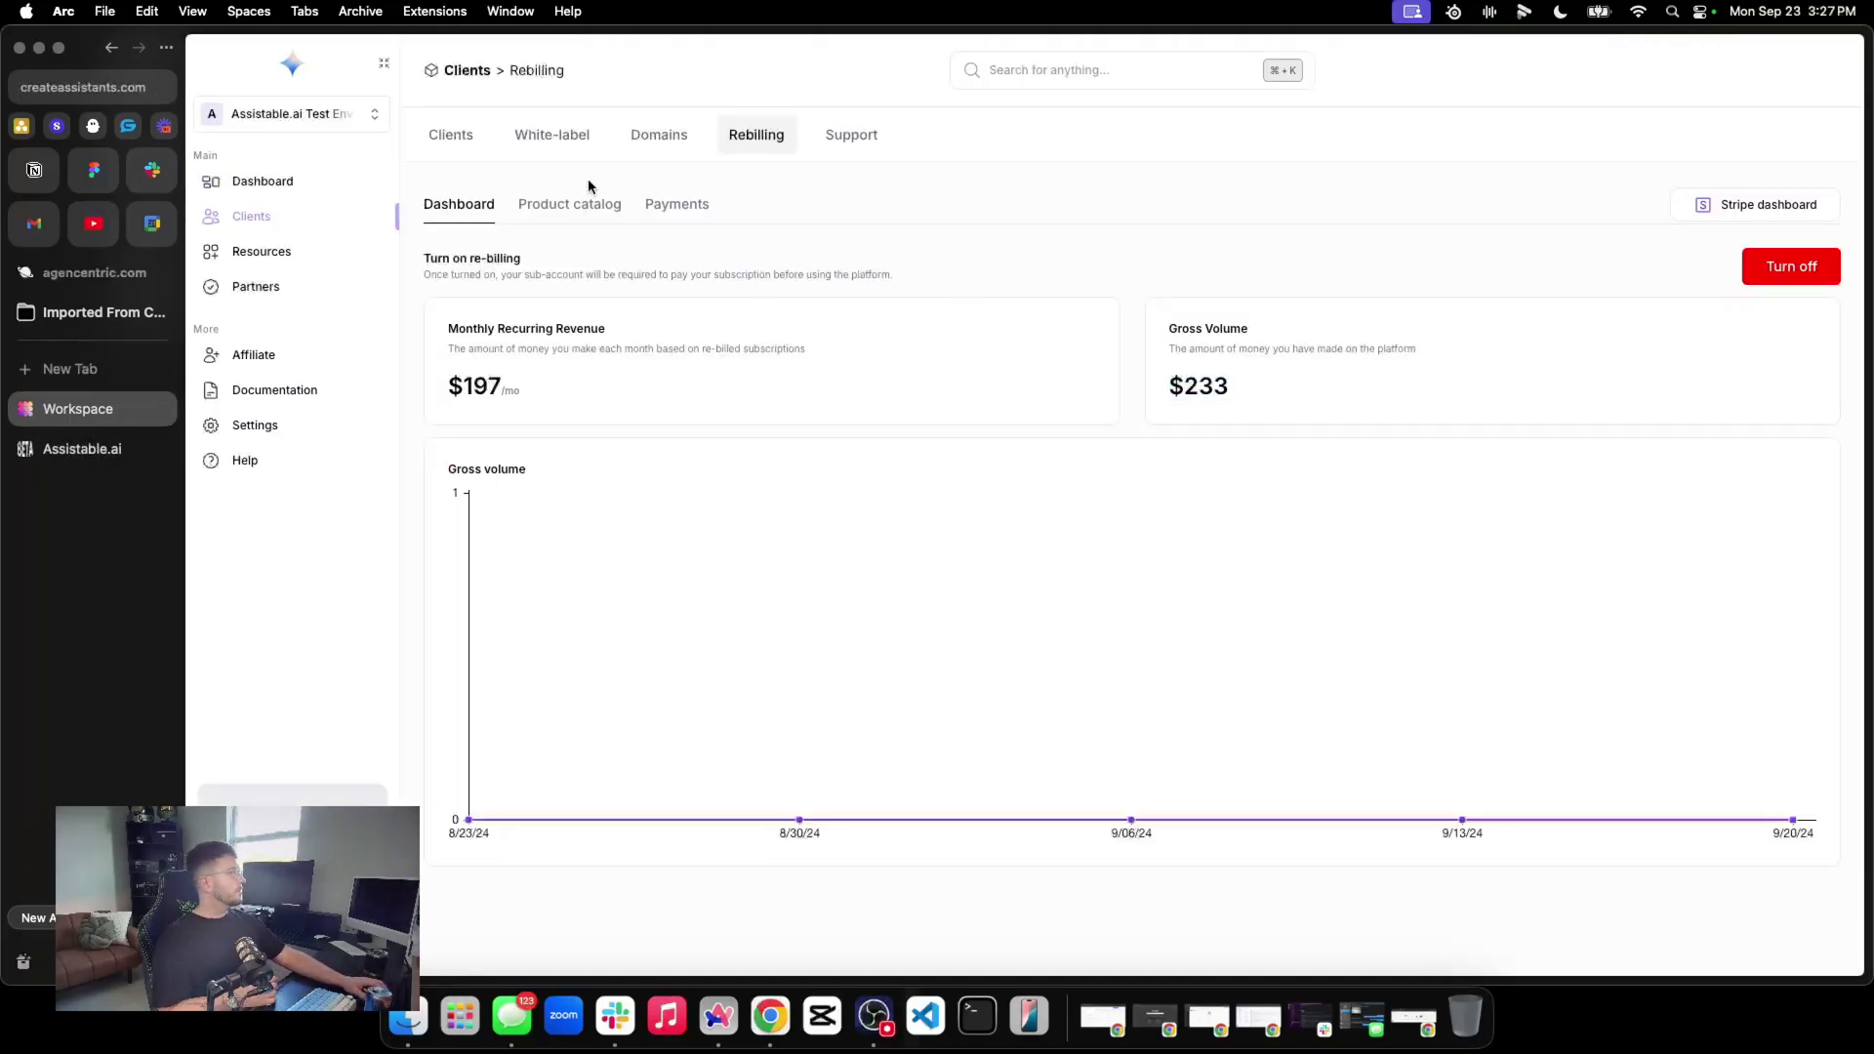
click(559, 210)
click(474, 204)
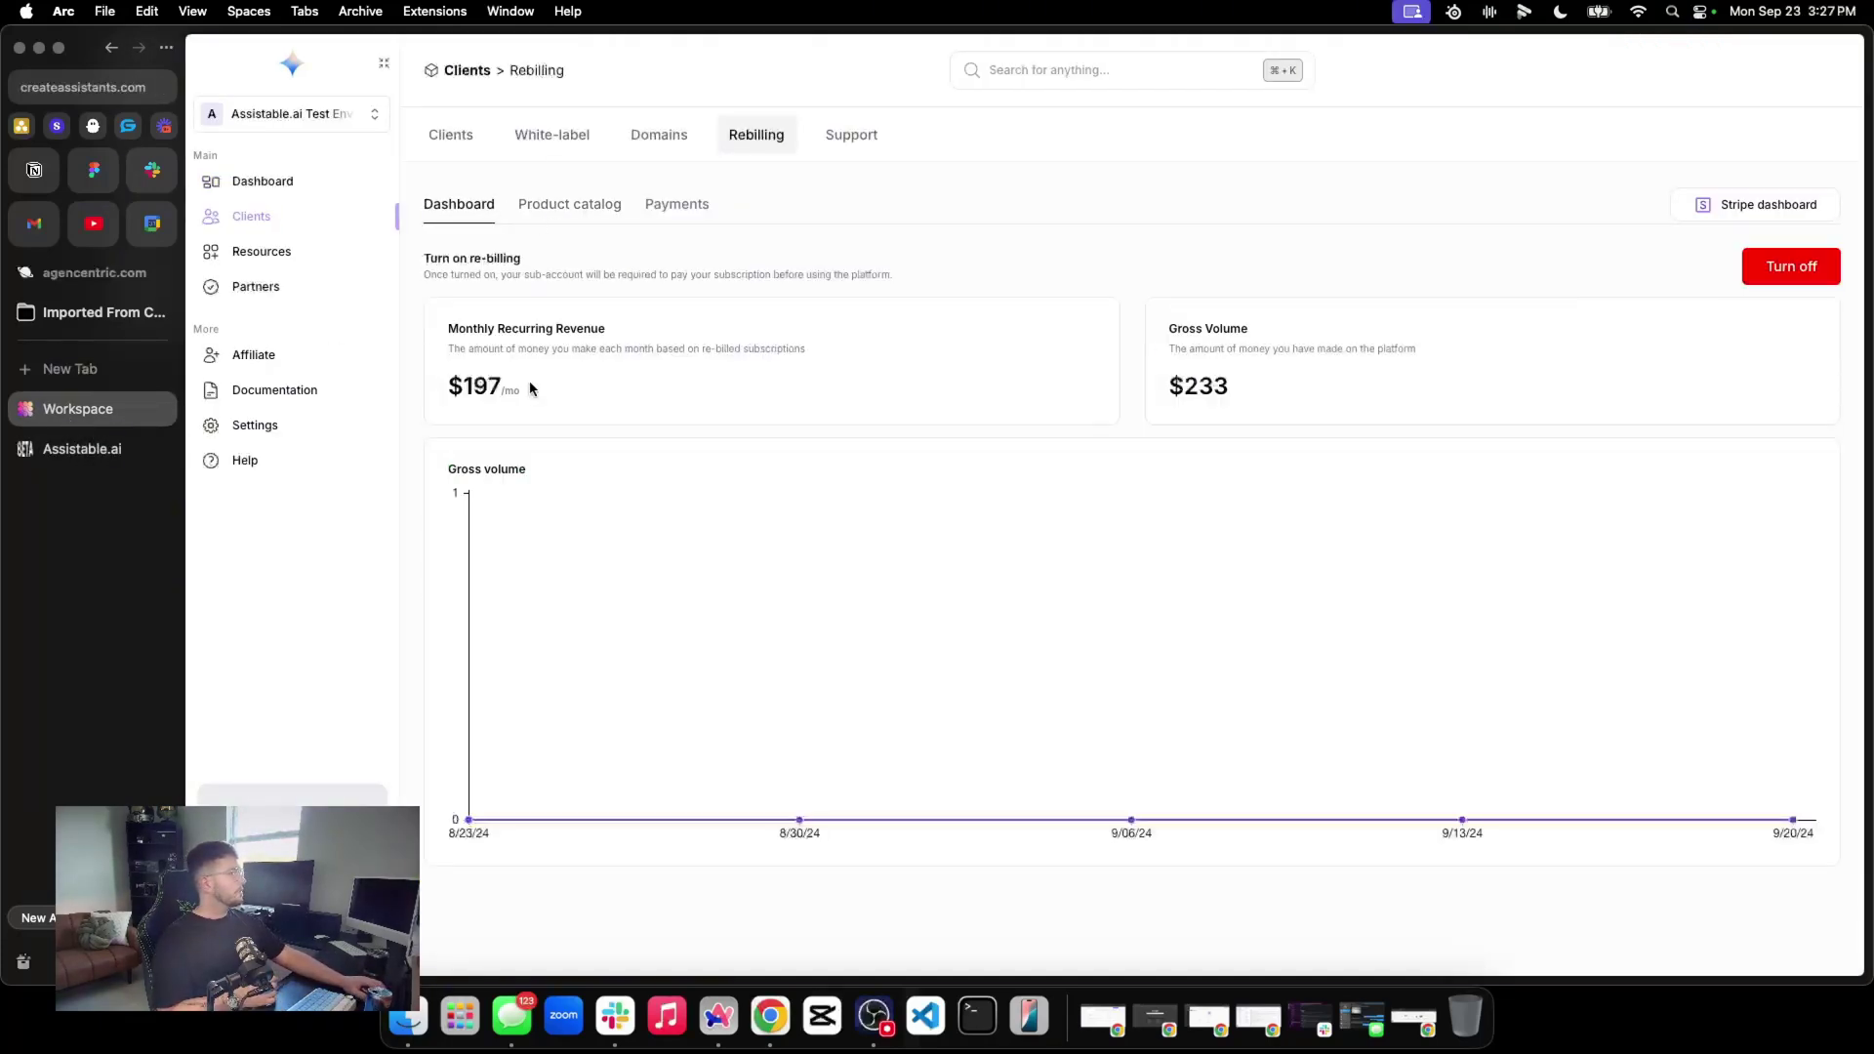
double_click(480, 386)
Step: Find the client's $197 MRR in the agency's clients list
click(328, 188)
click(292, 226)
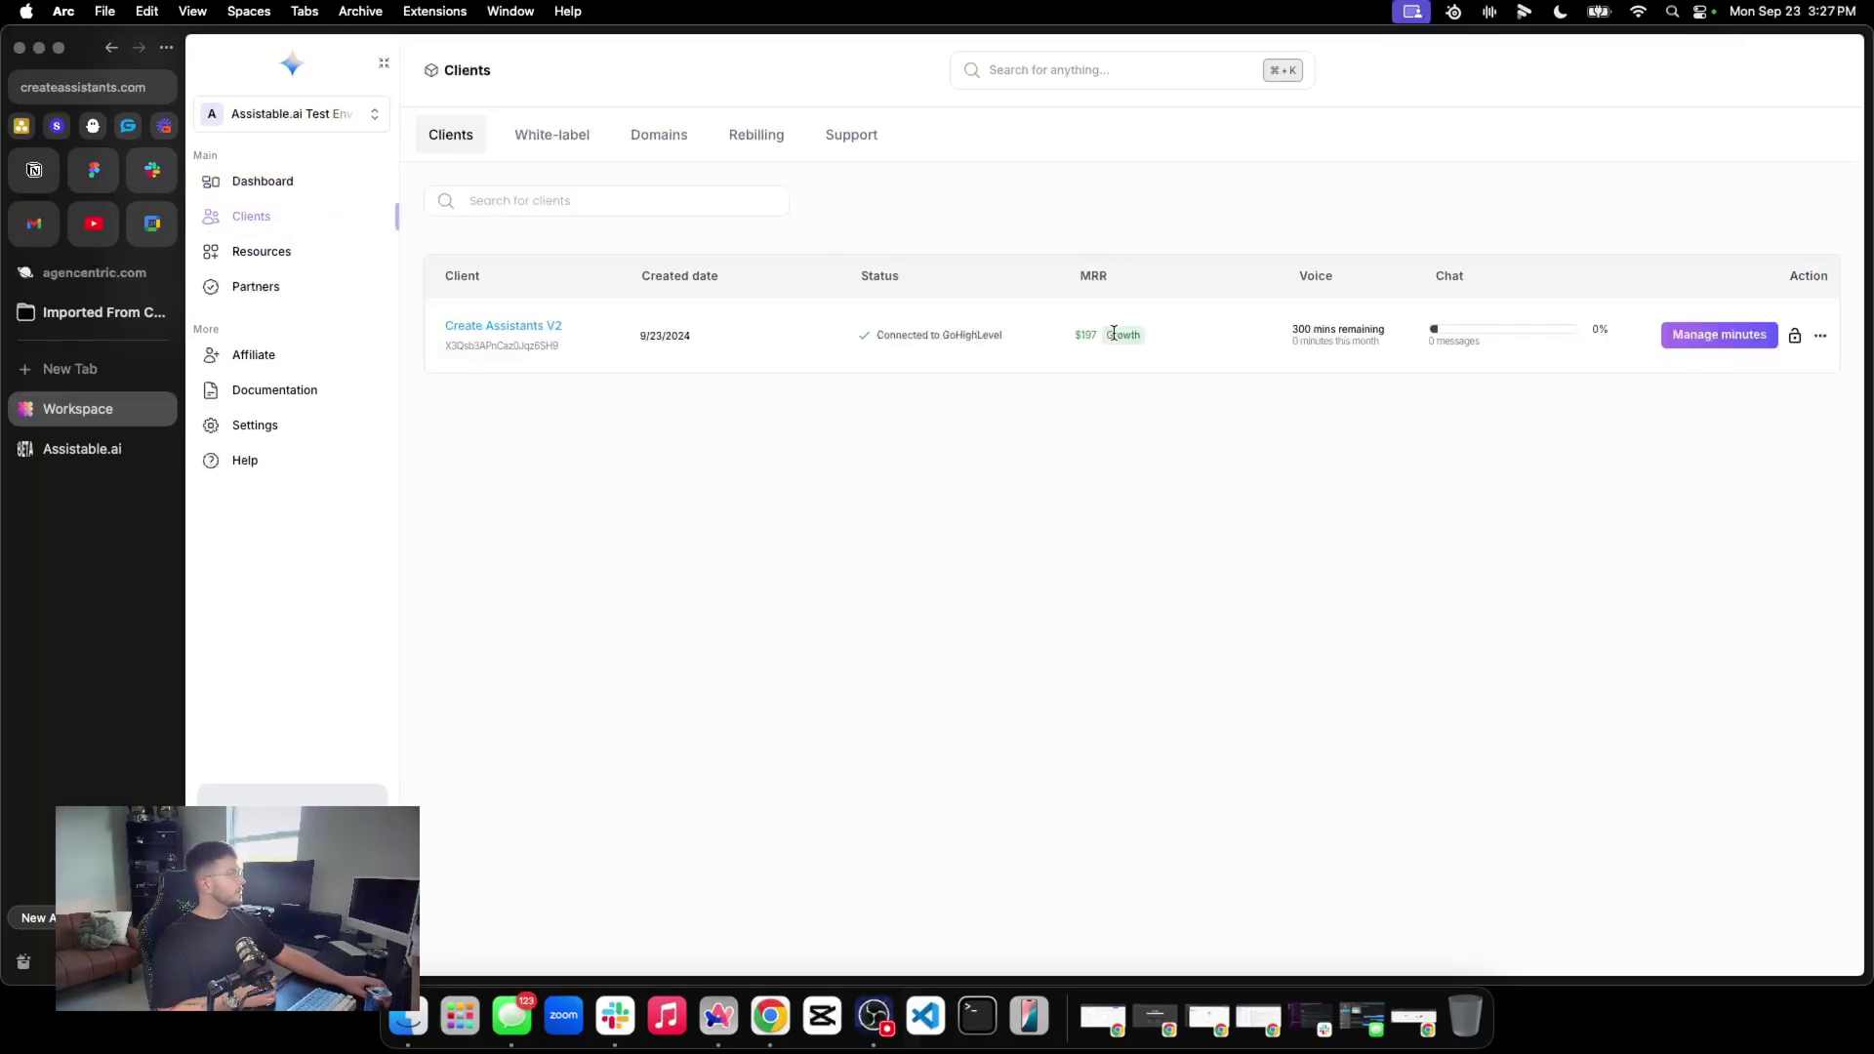
double_click(1086, 335)
click(1095, 417)
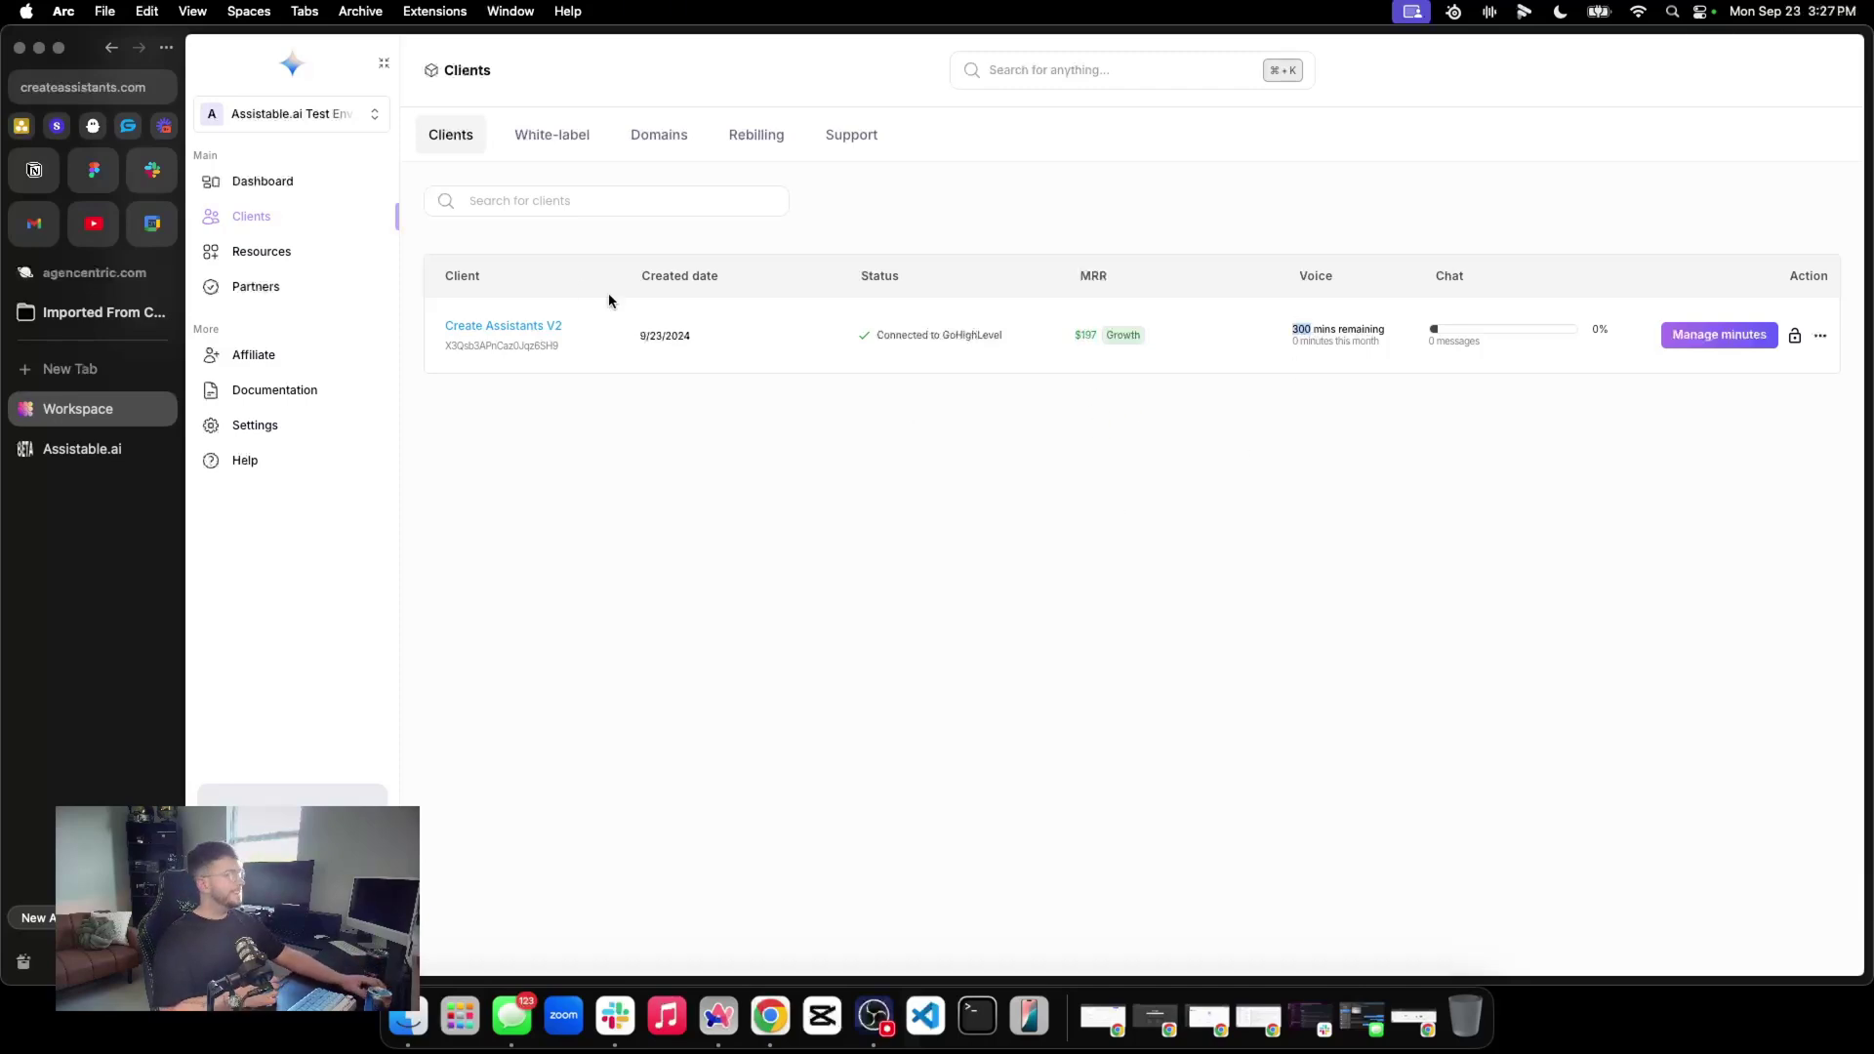
Step: Return to the Rebilling product catalog listing Starter, Growth and Enterprise
click(770, 139)
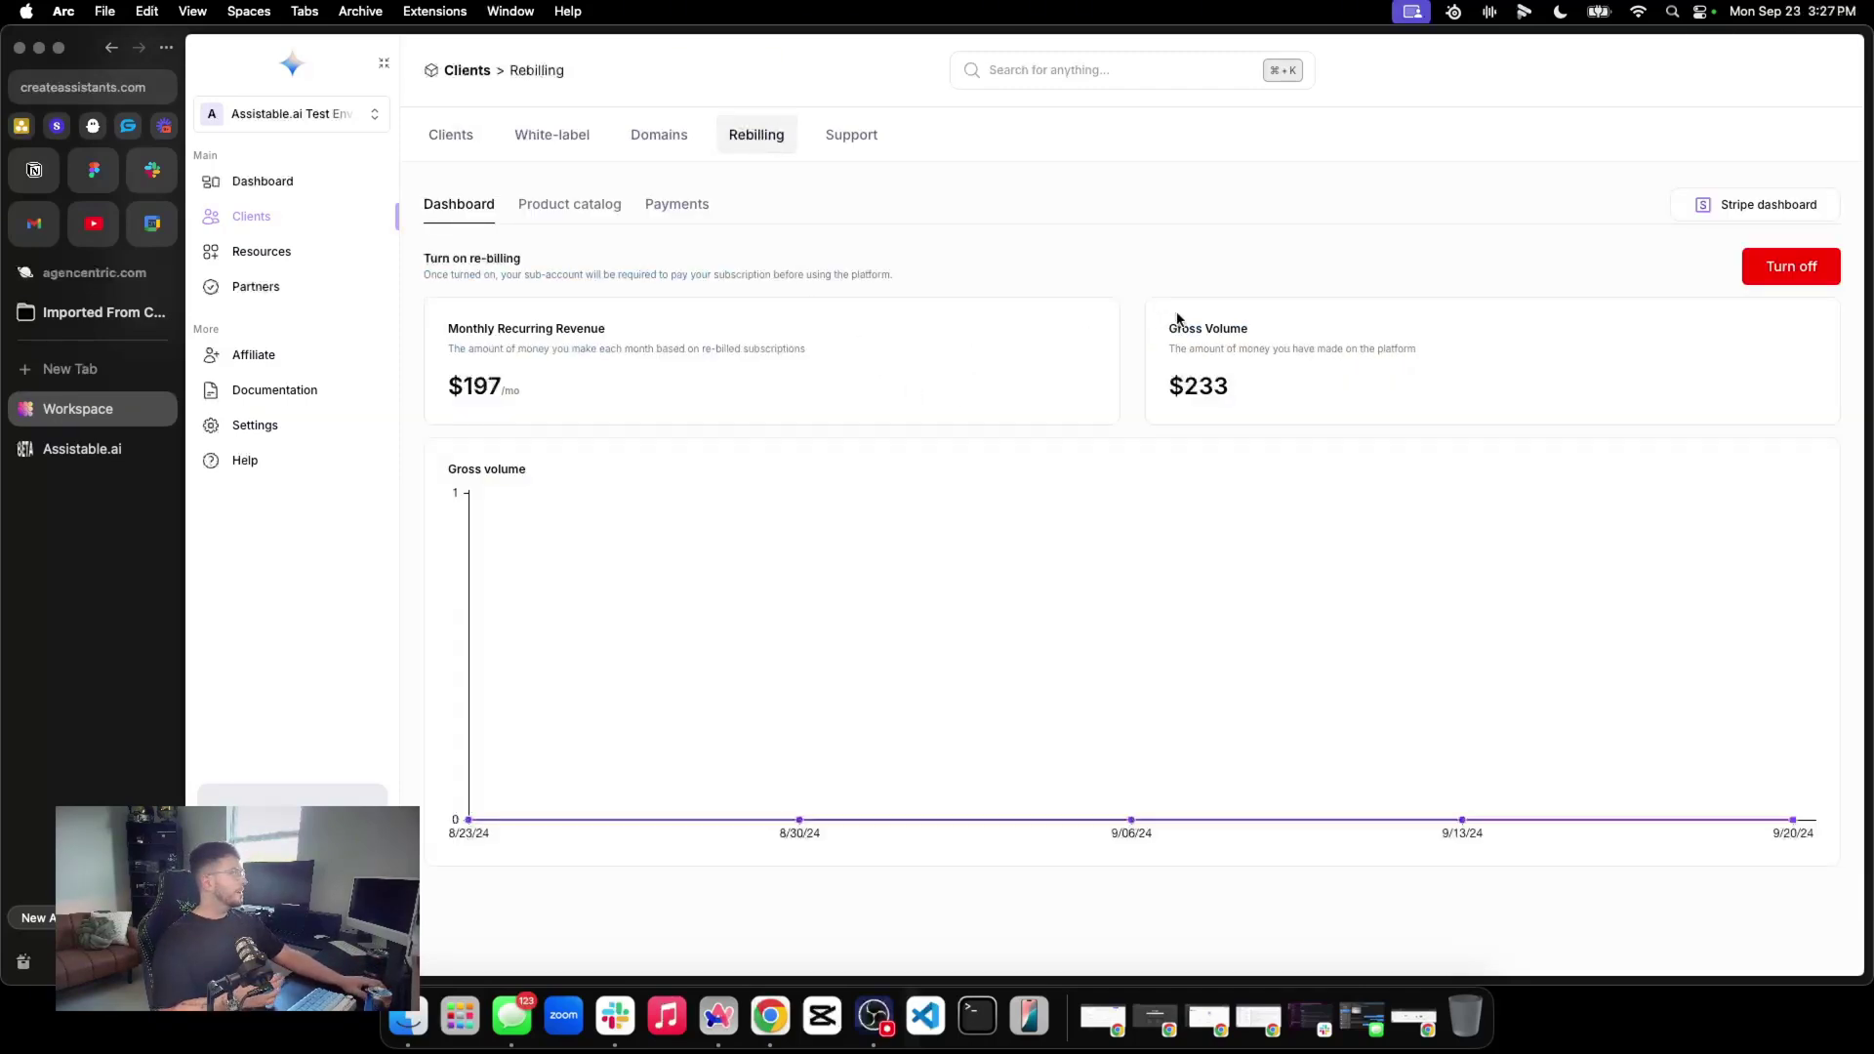
click(570, 216)
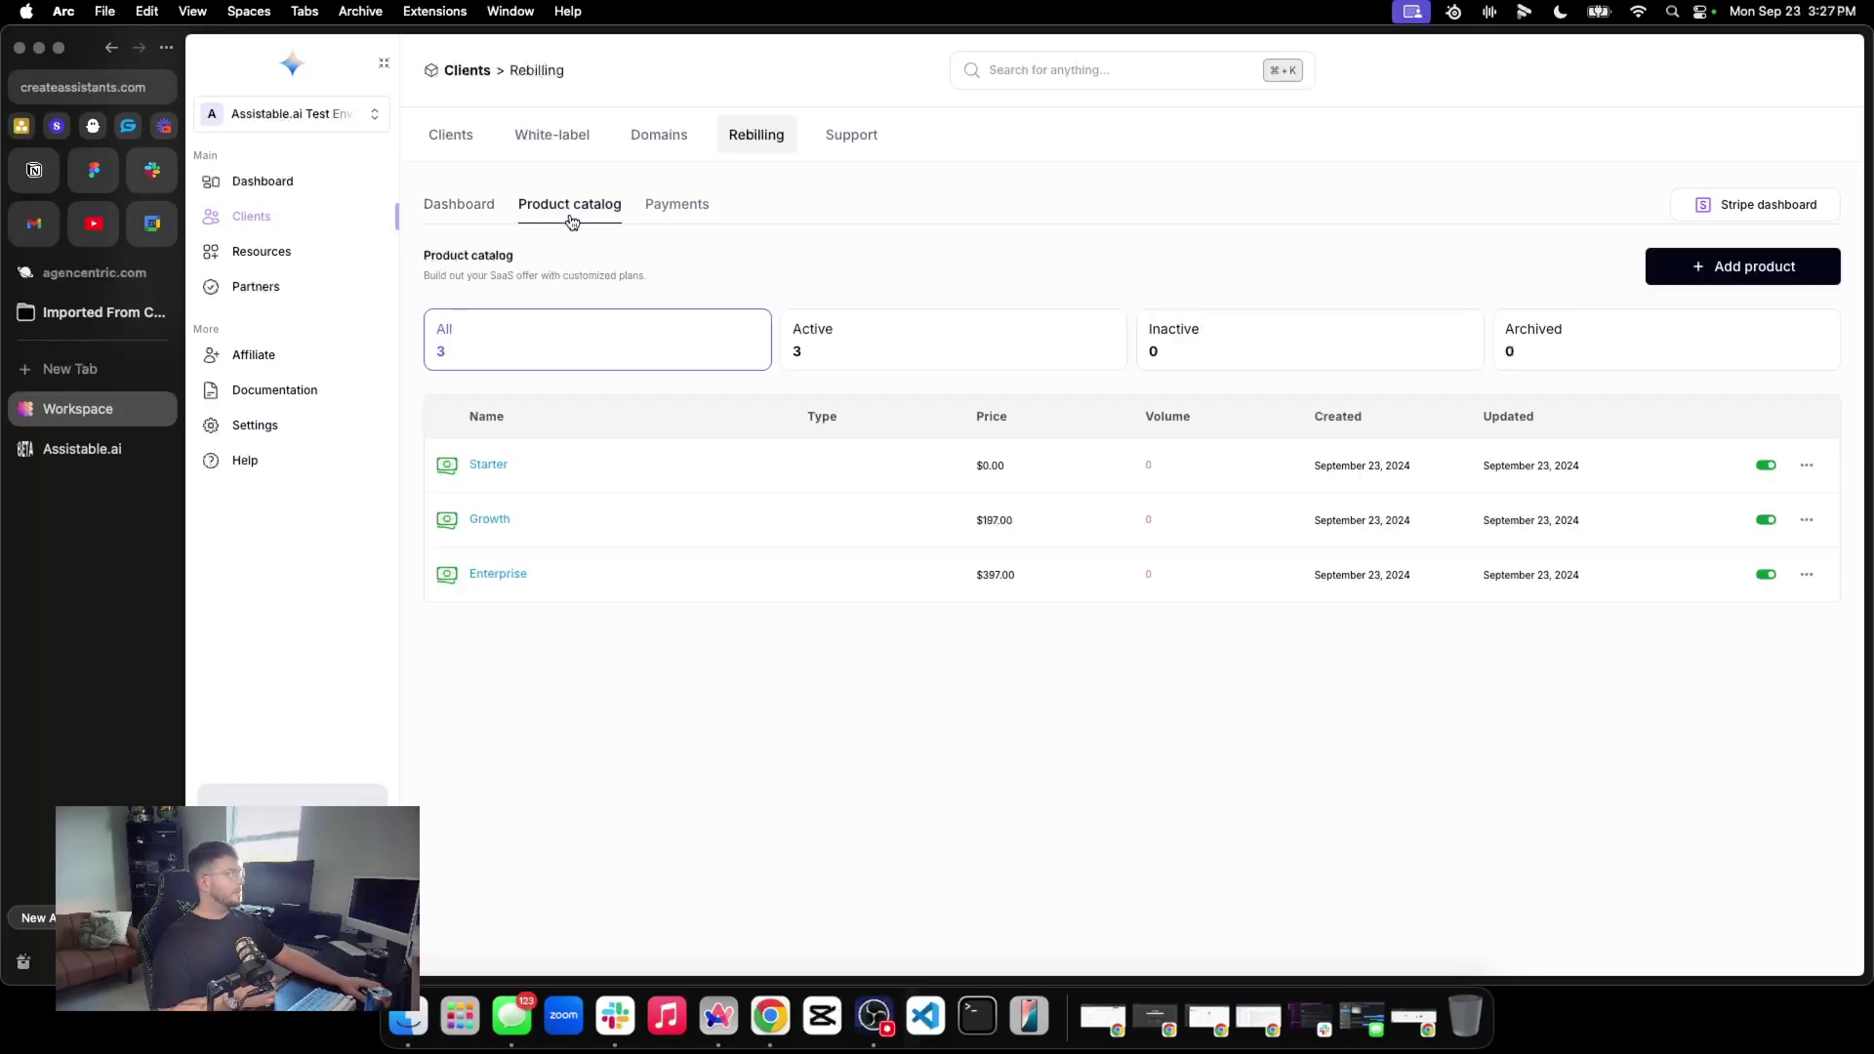
click(468, 205)
click(614, 208)
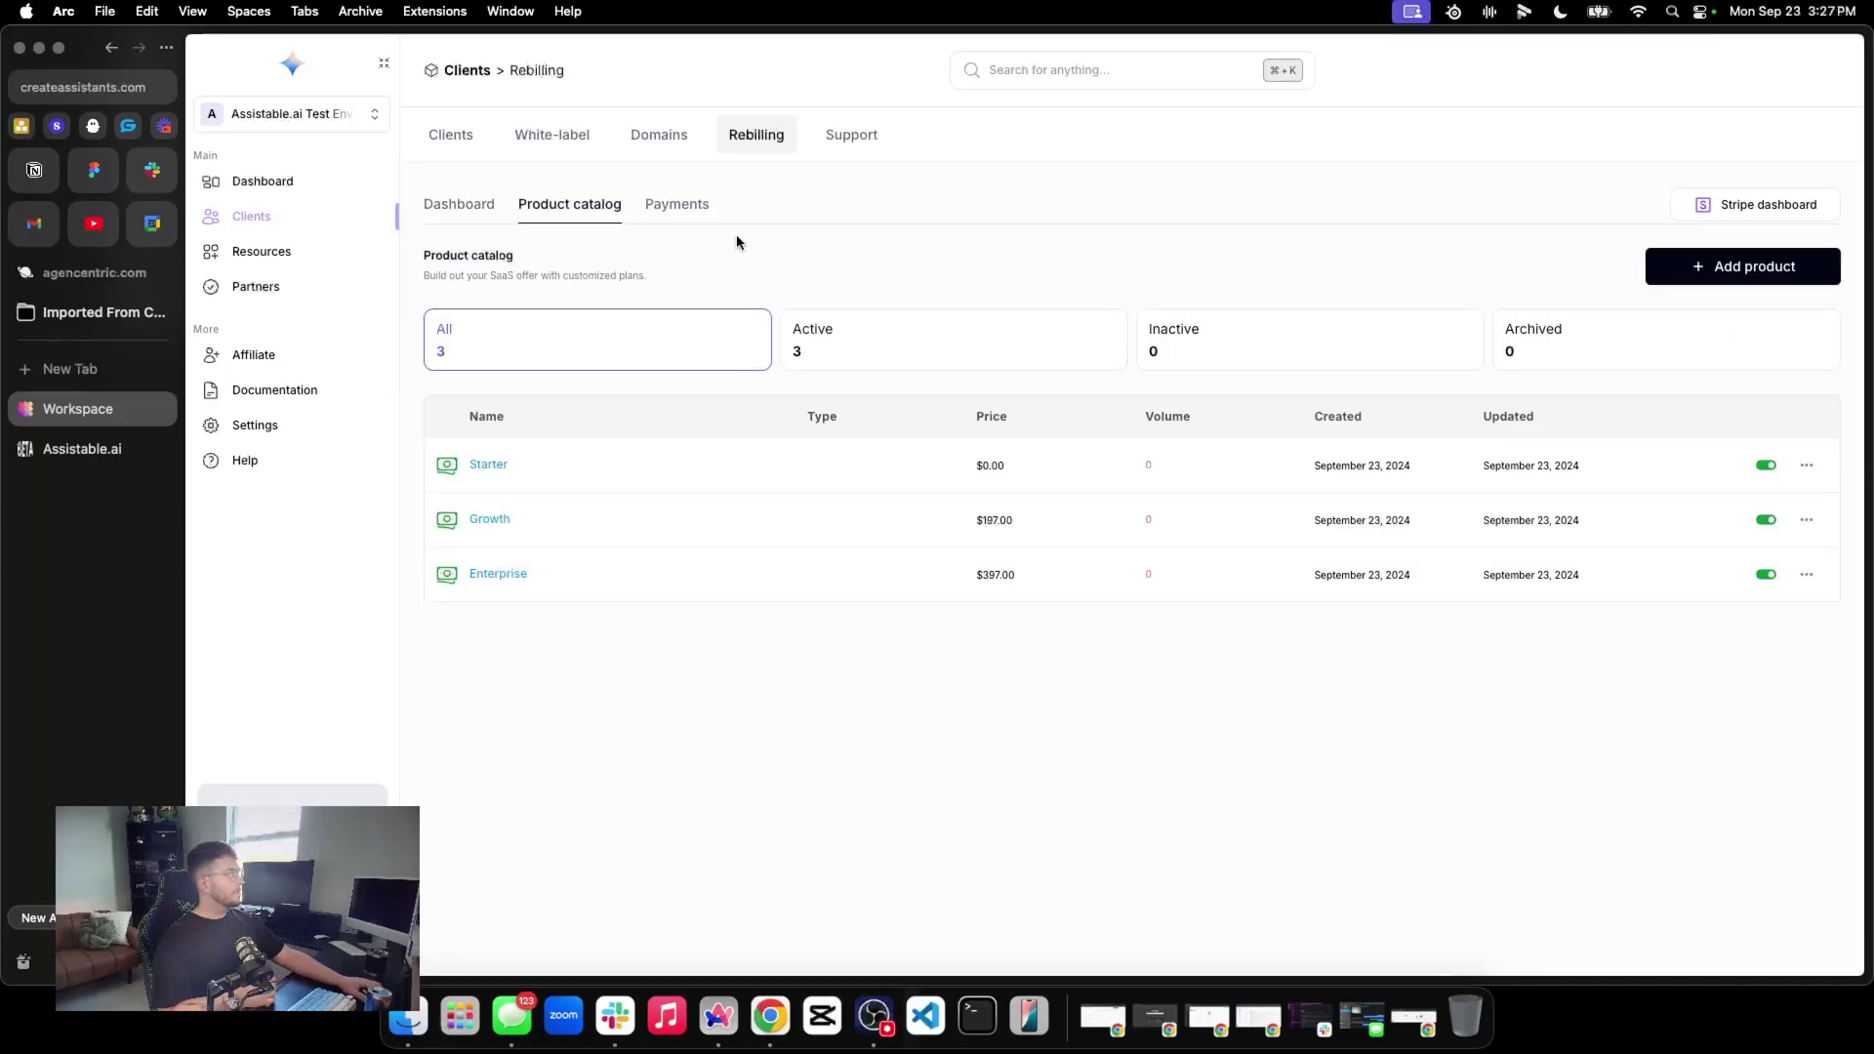
click(100, 453)
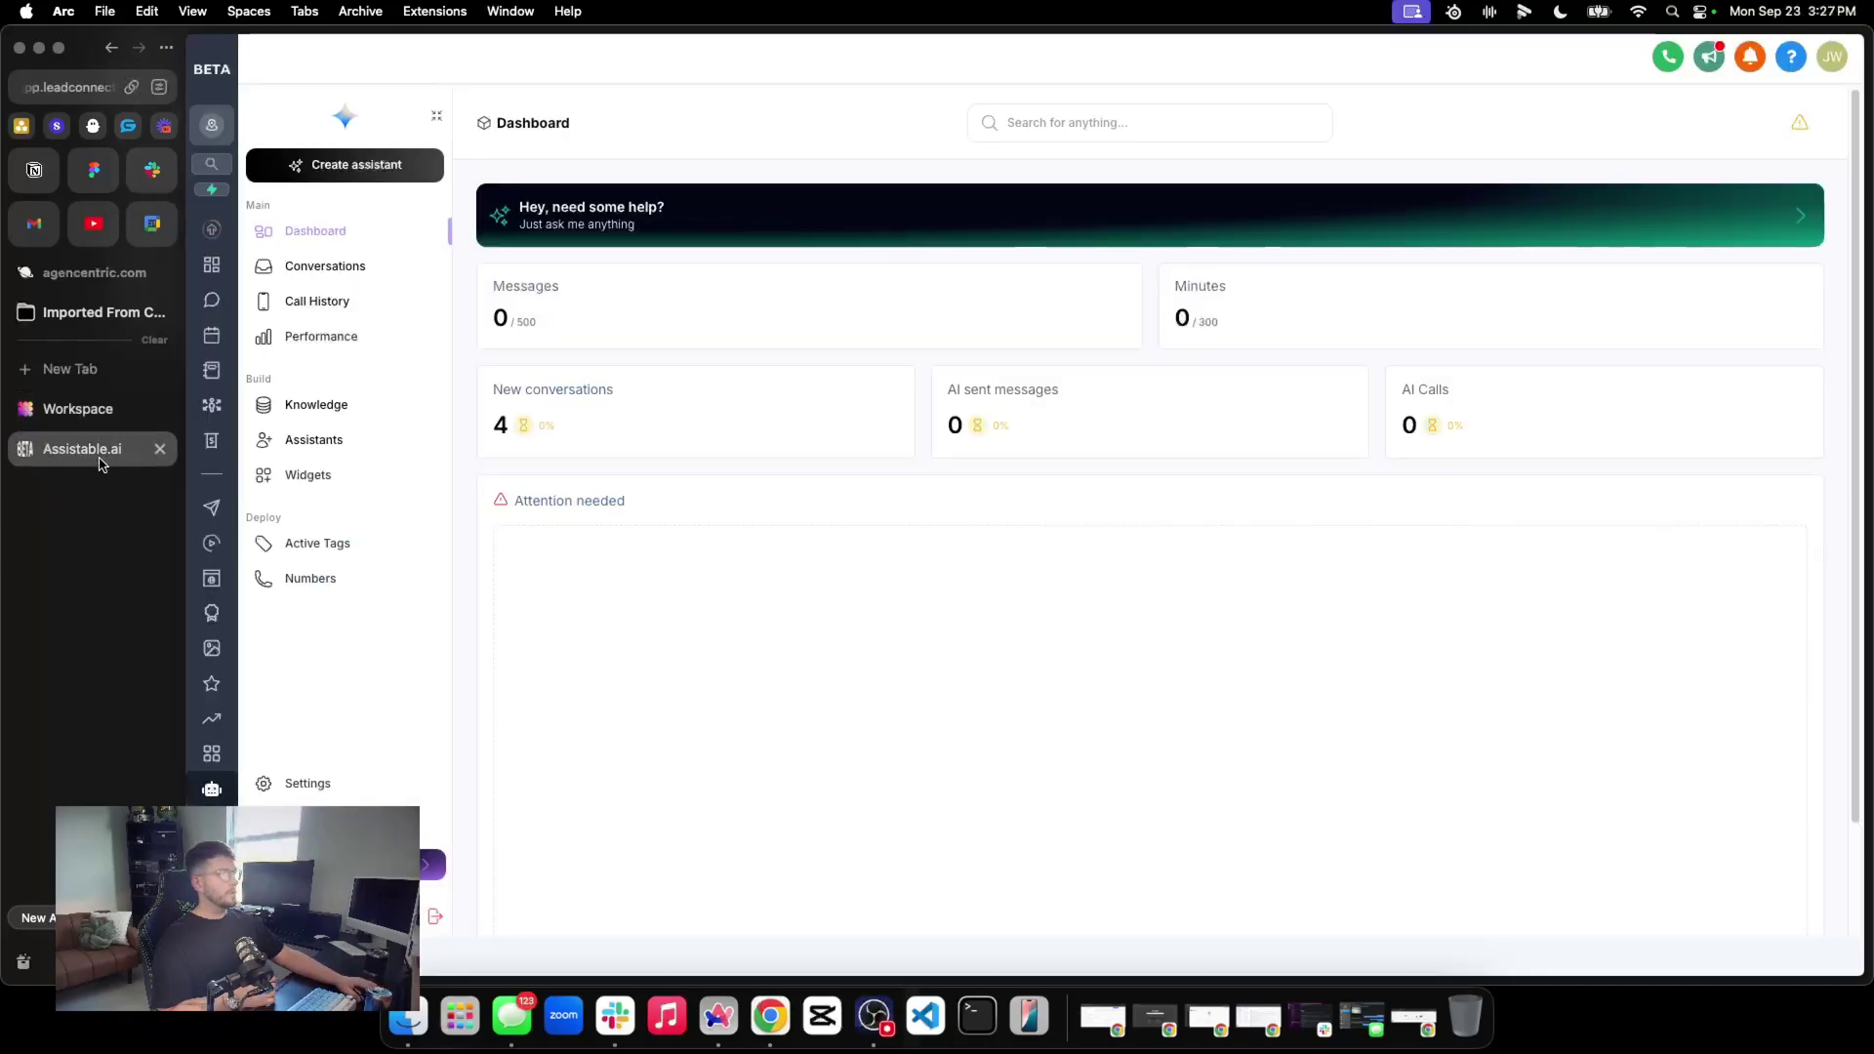
click(107, 409)
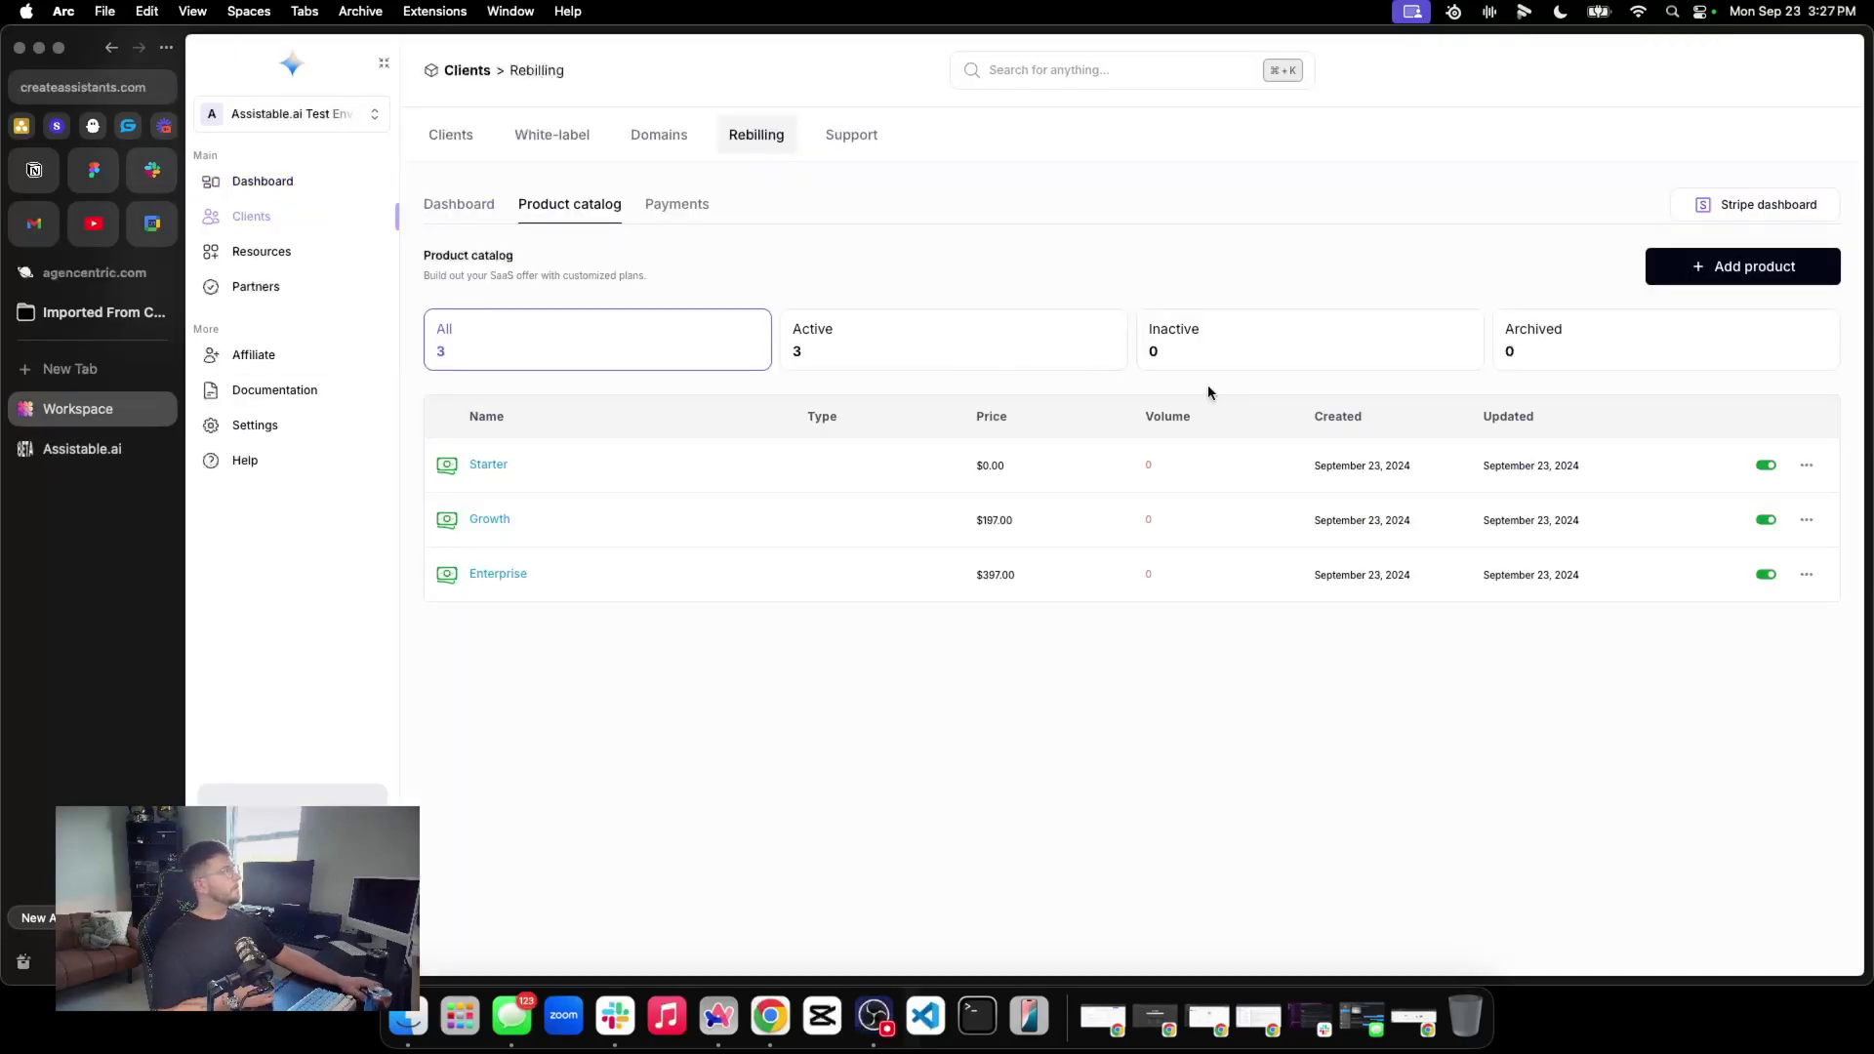
Step: Remove Voice AI and Widgets from the Growth plan's features and save the plan
click(1813, 522)
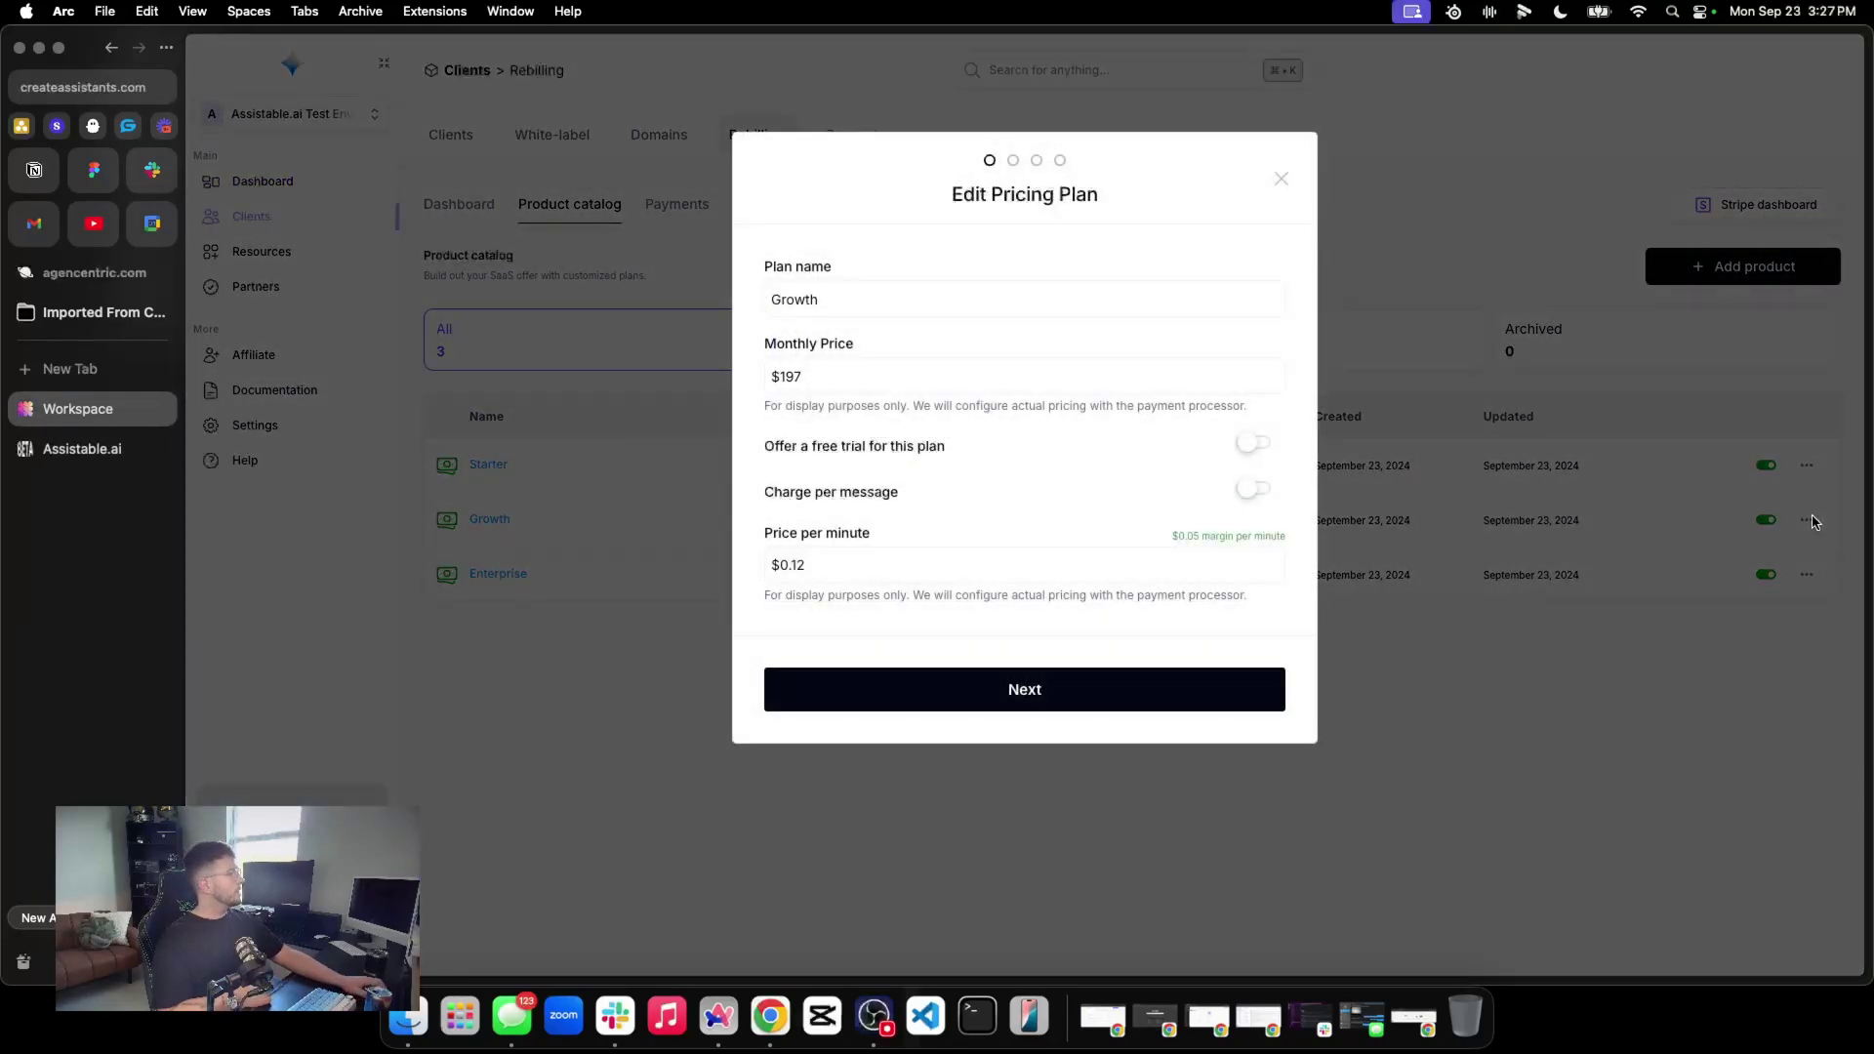
click(1053, 683)
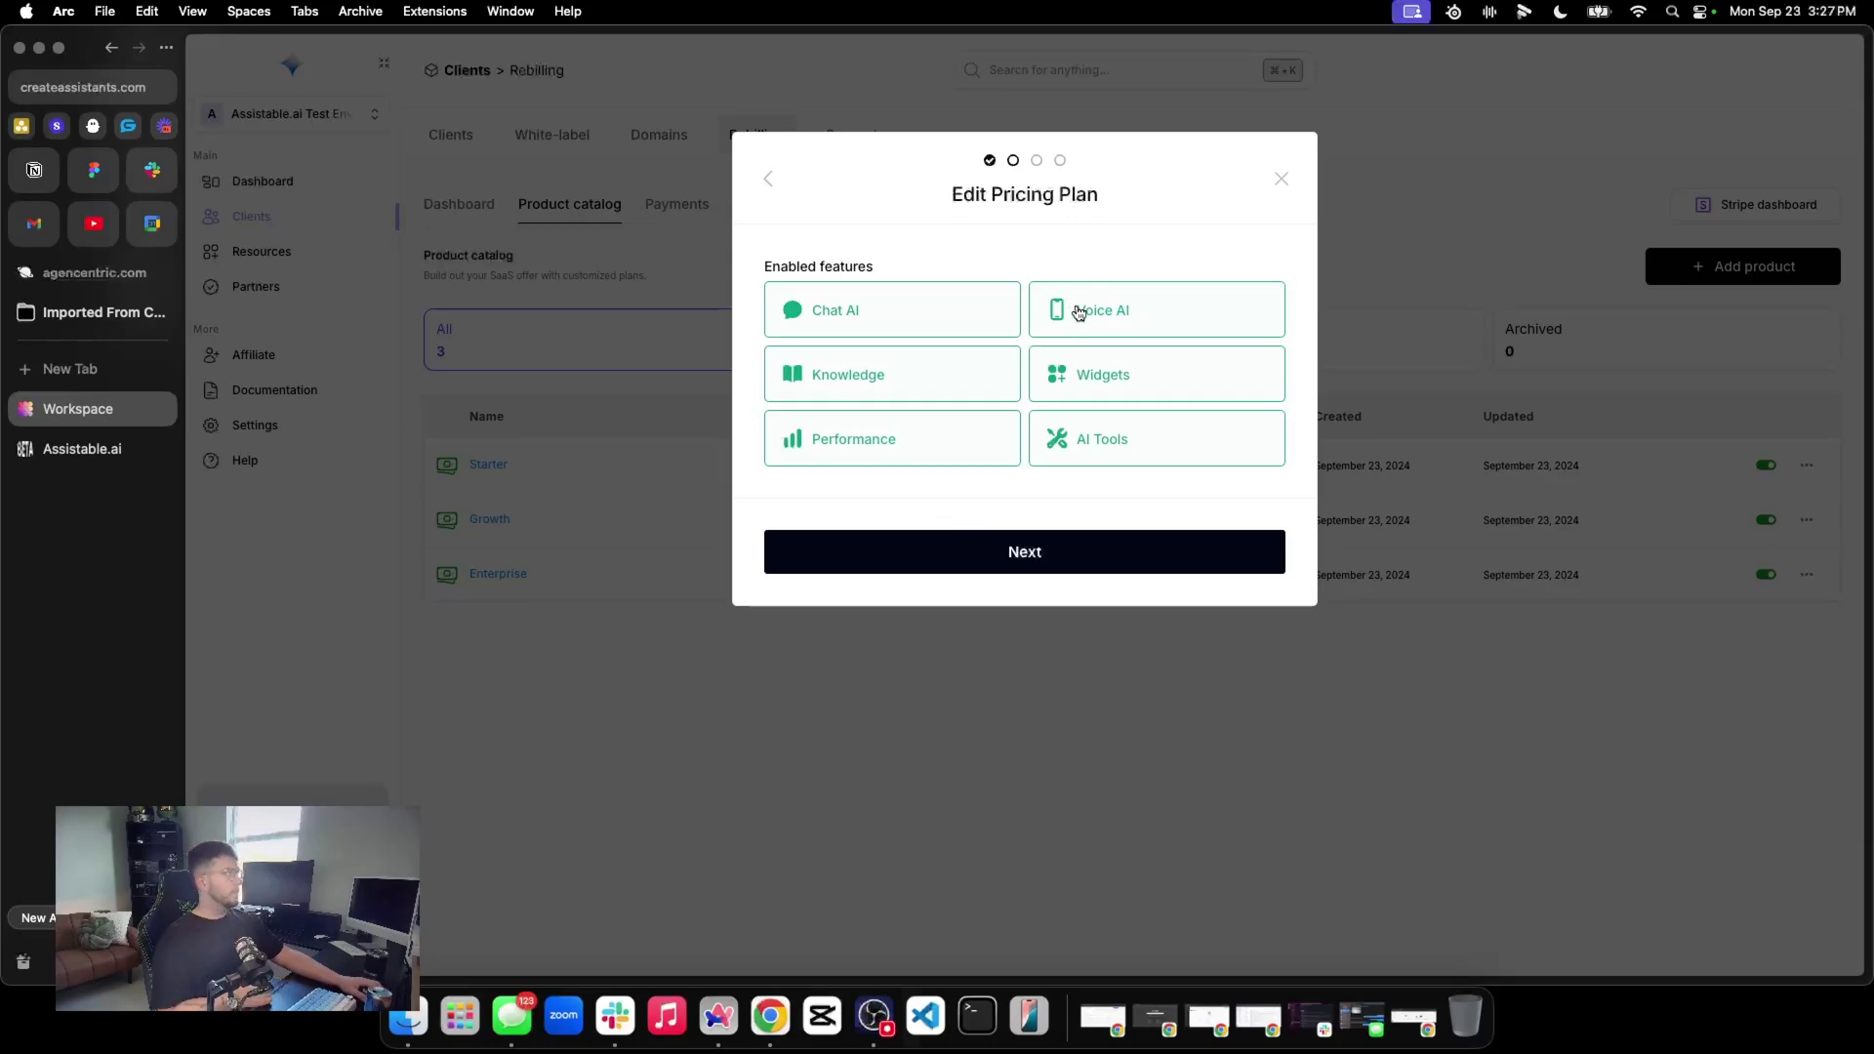
click(1079, 312)
click(1113, 362)
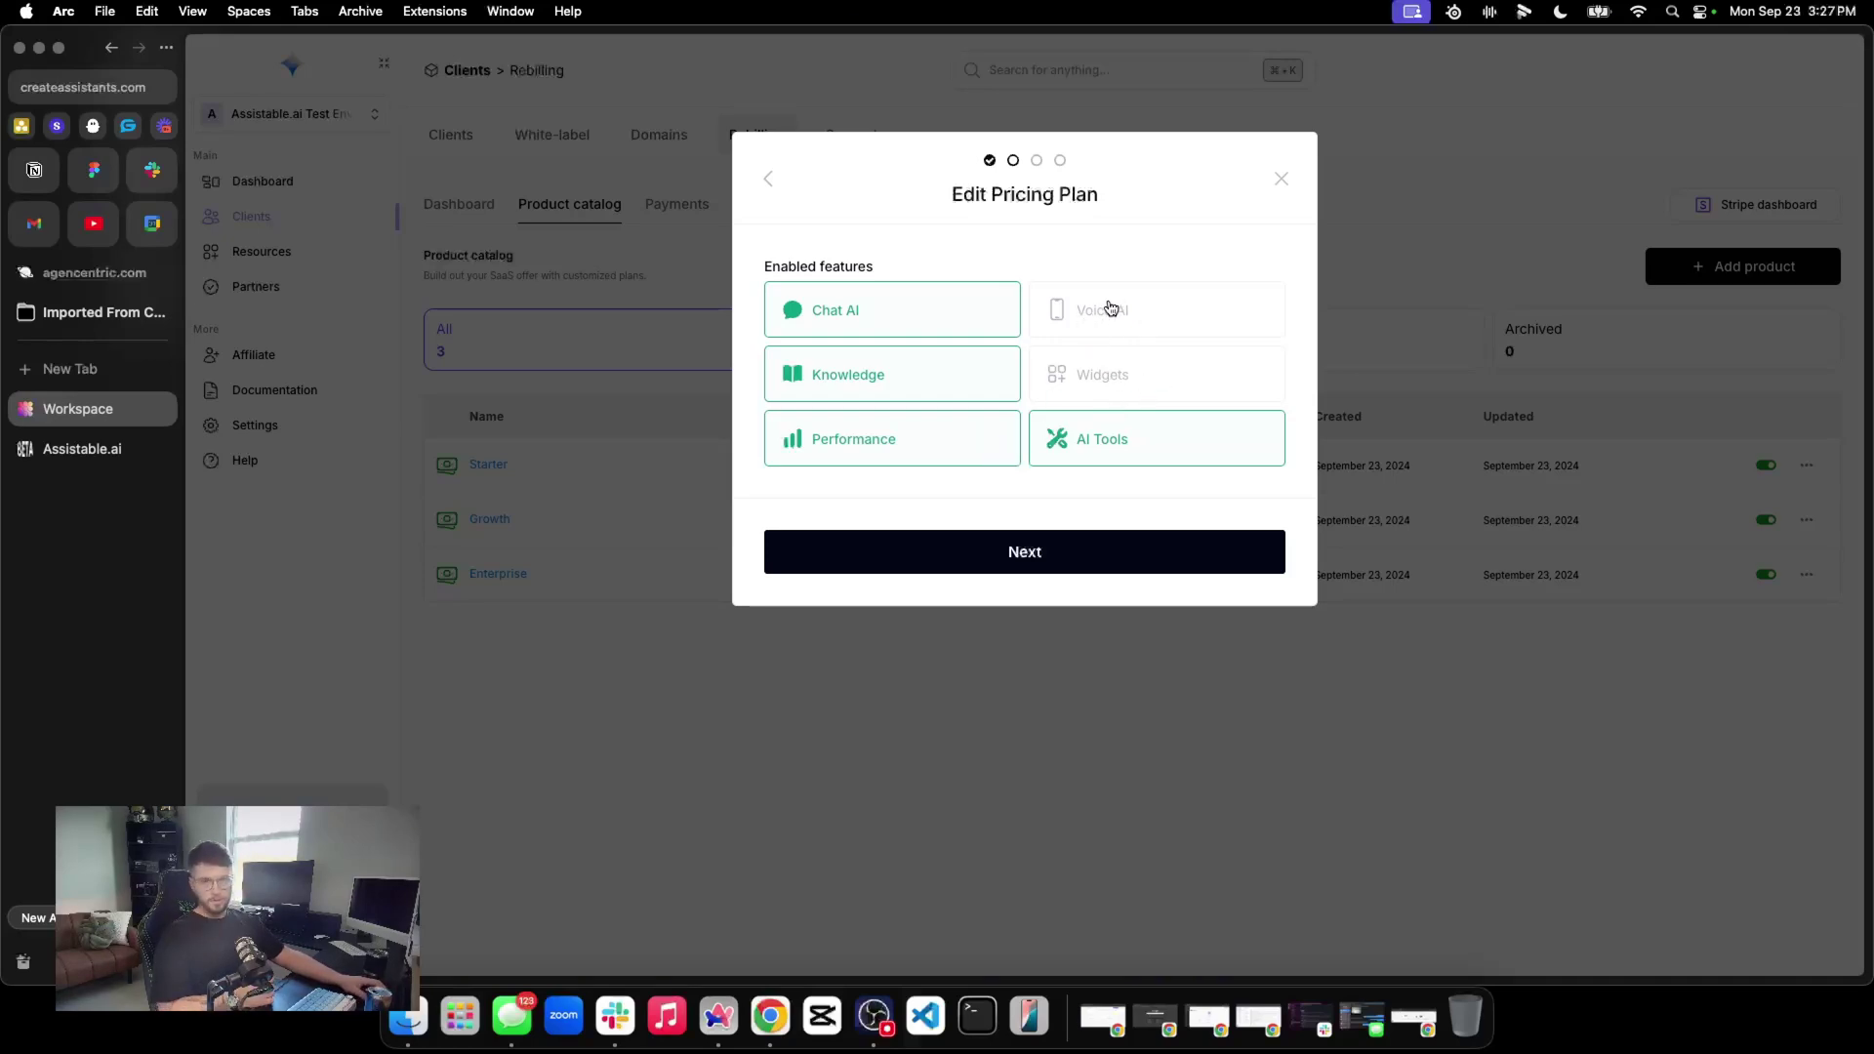
click(1084, 553)
click(1073, 596)
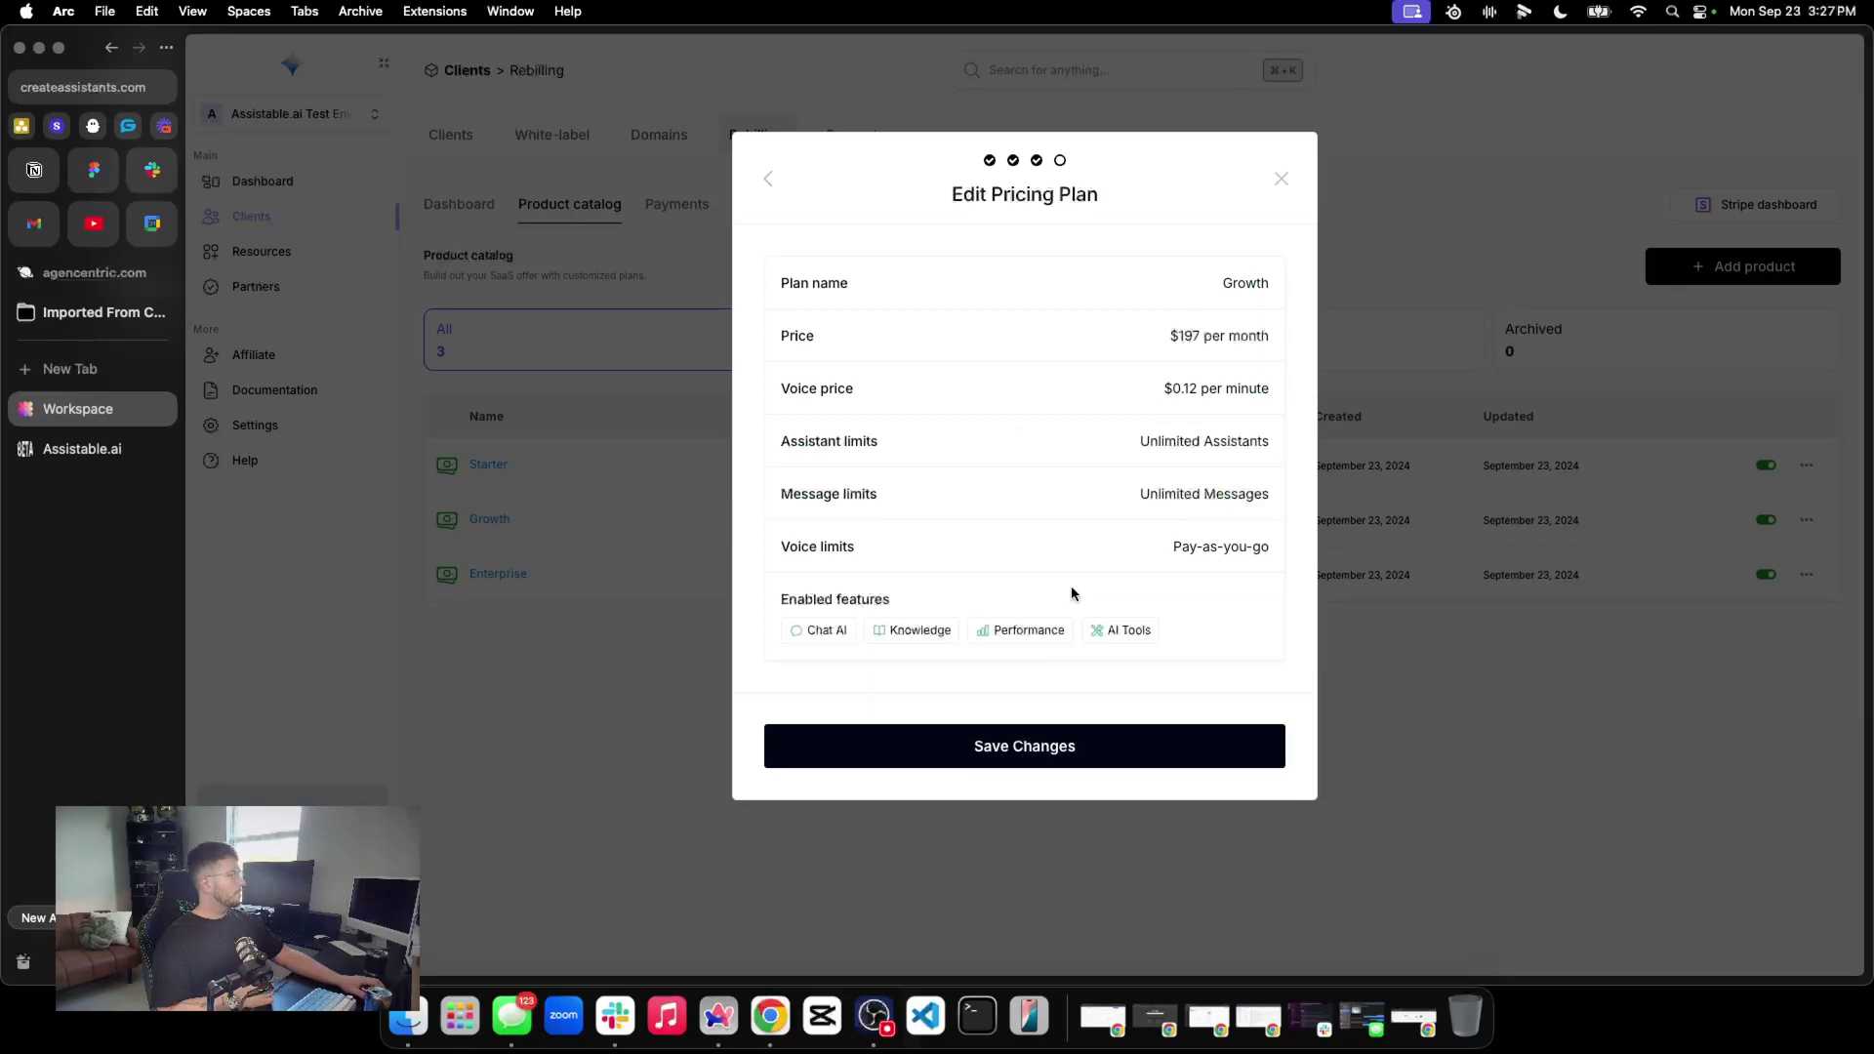
click(1046, 753)
click(91, 459)
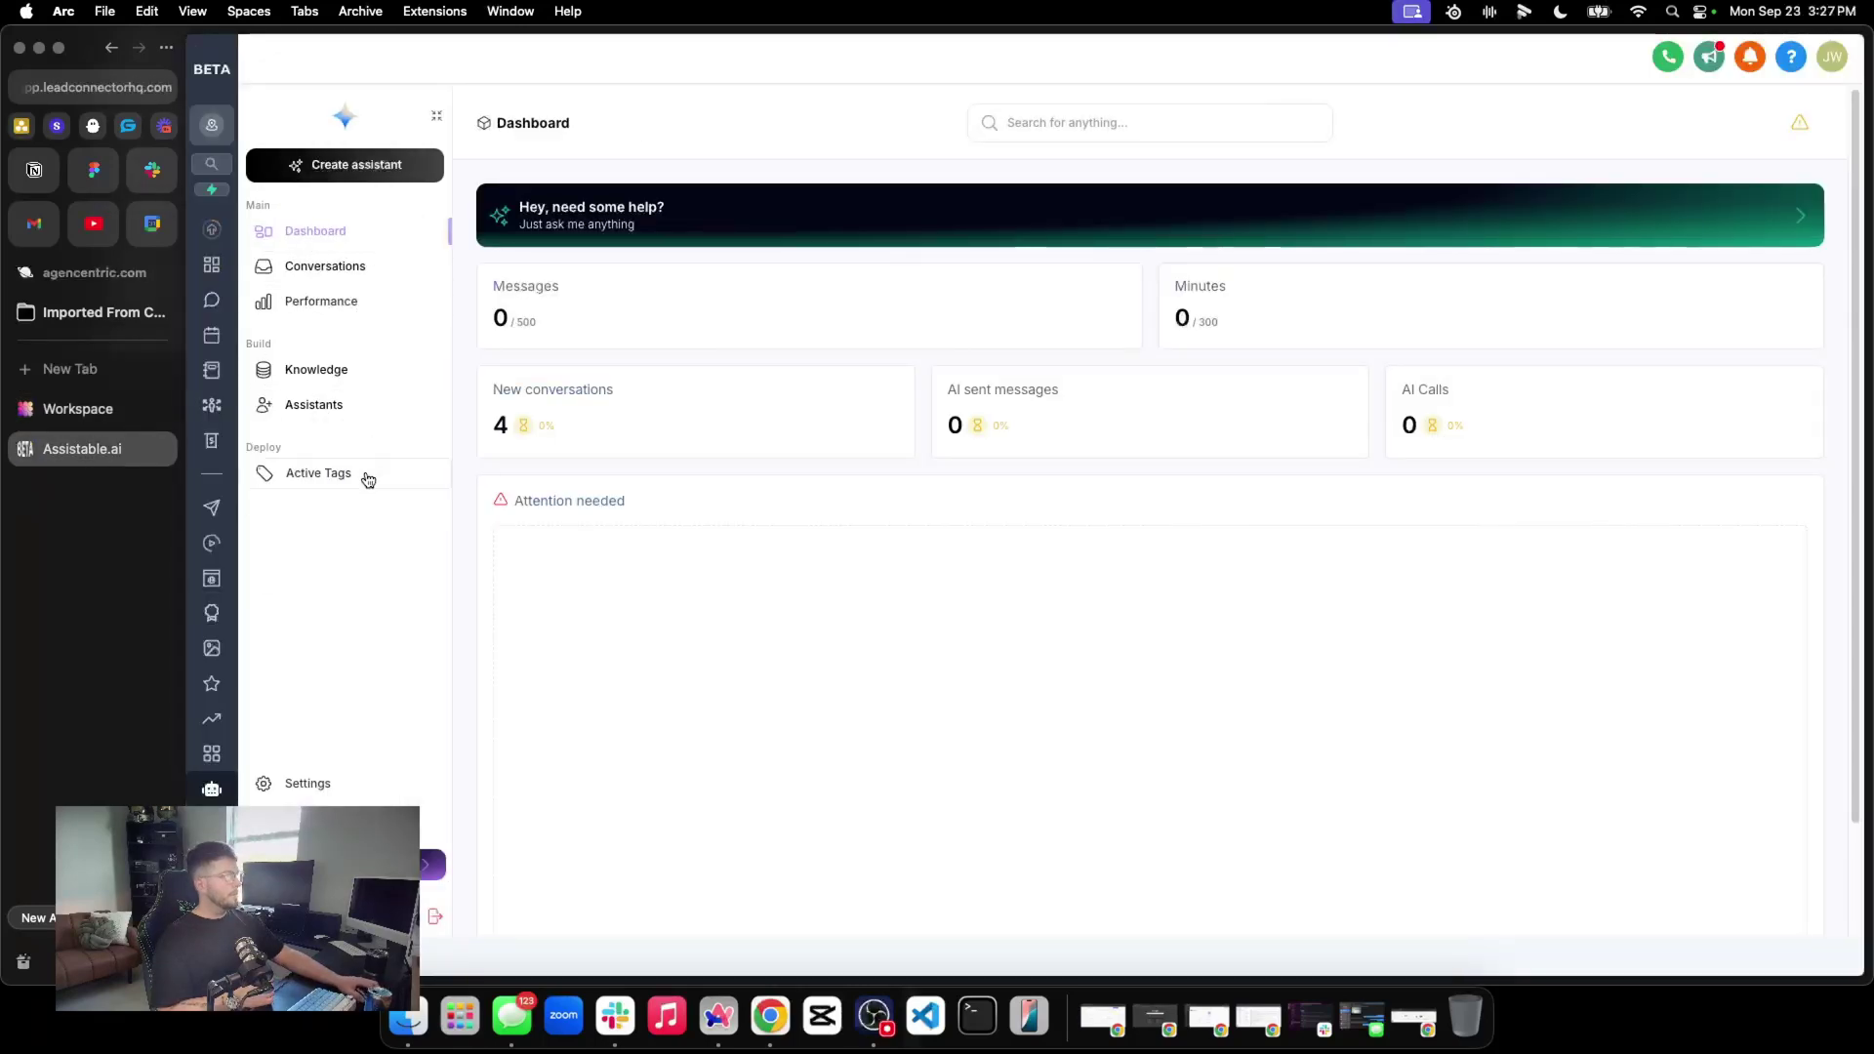
Step: View the client sub-account's Assistants page, then go back to the product catalog
click(349, 414)
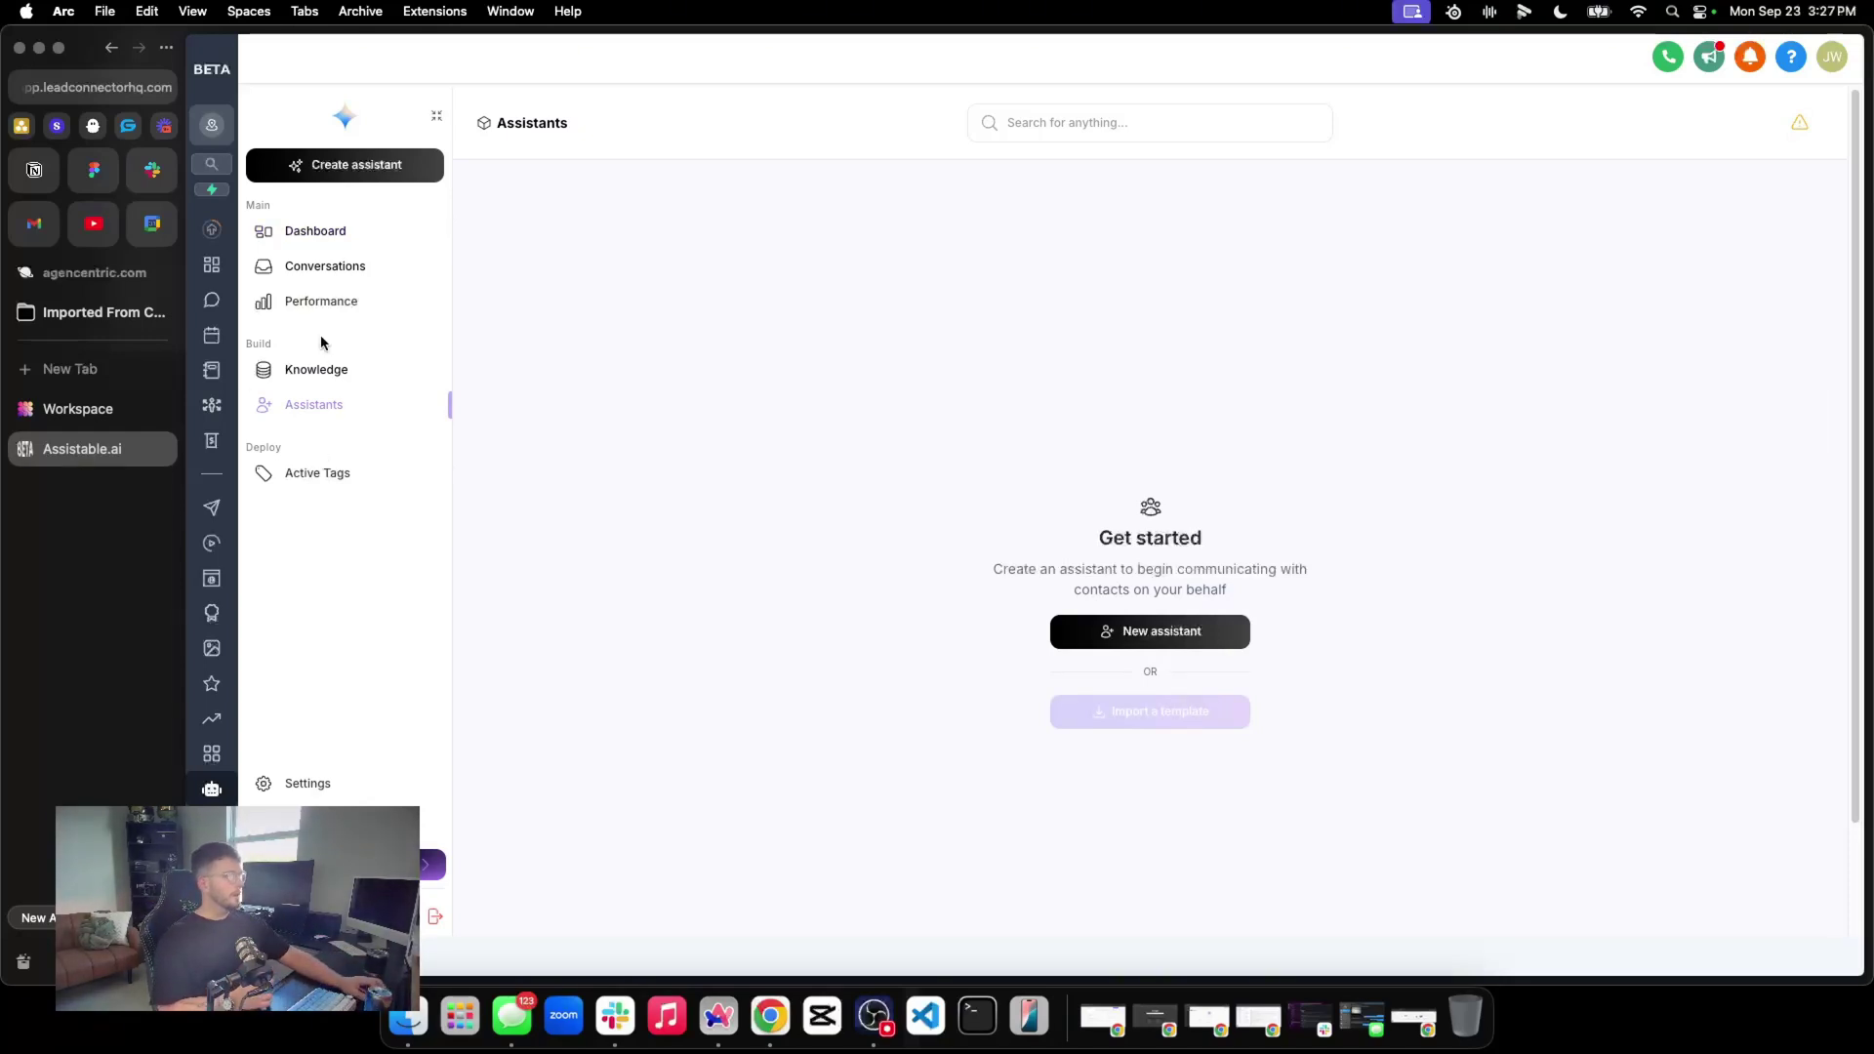
key(ctrl+Tab)
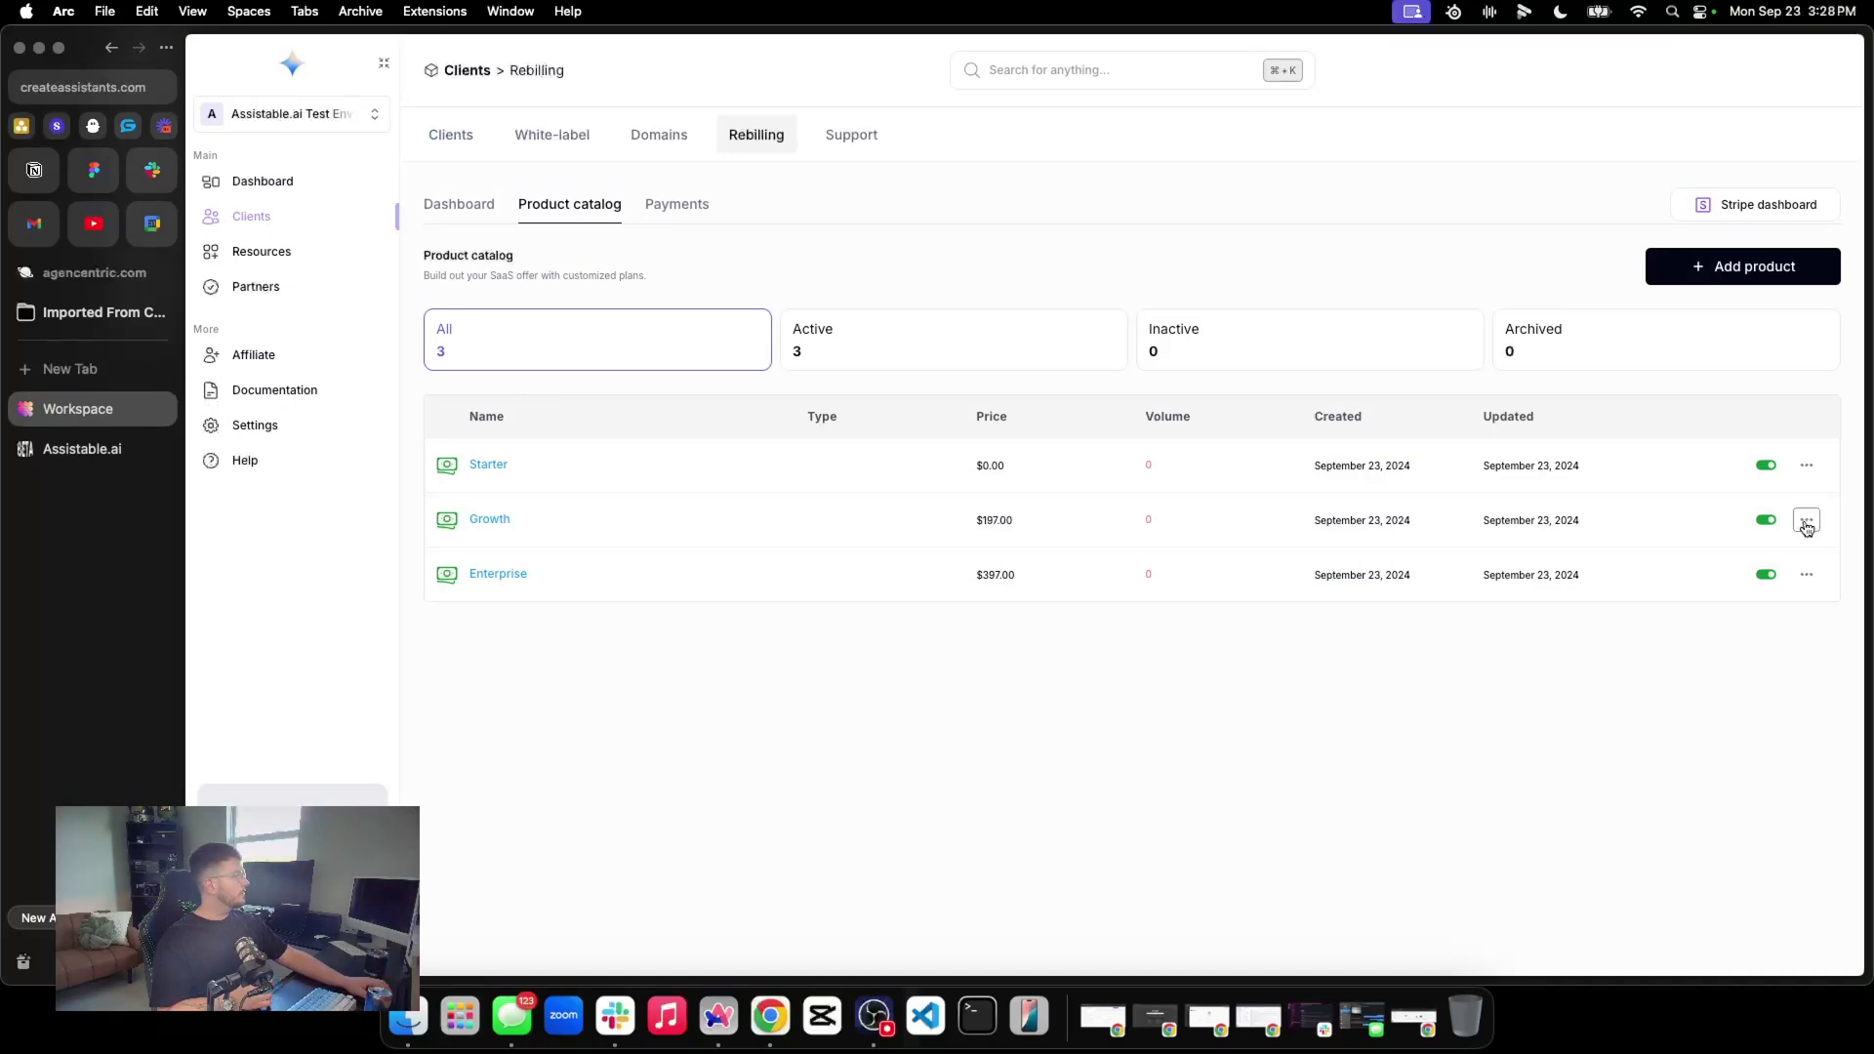
Step: Re-enable Voice AI and Widgets on the Growth plan, save it, and check the sub-account's Assistants page
click(1806, 521)
click(1015, 711)
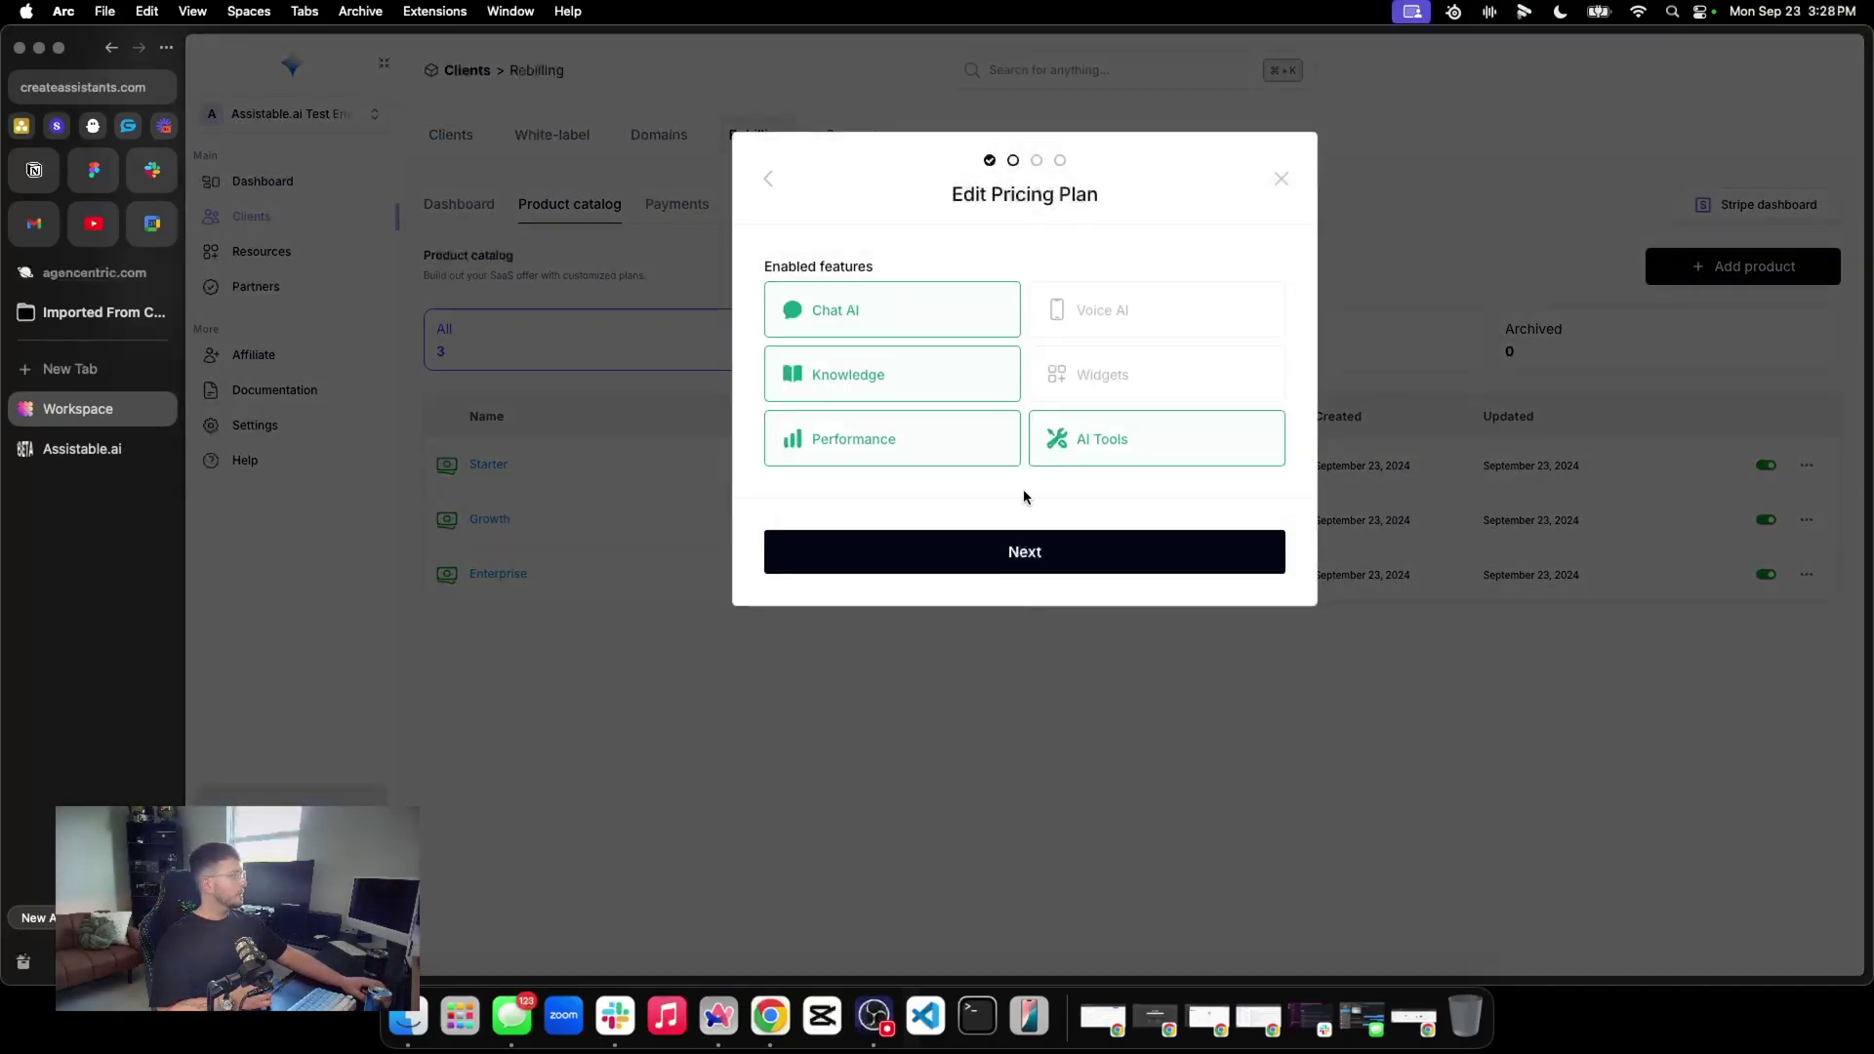
click(1125, 372)
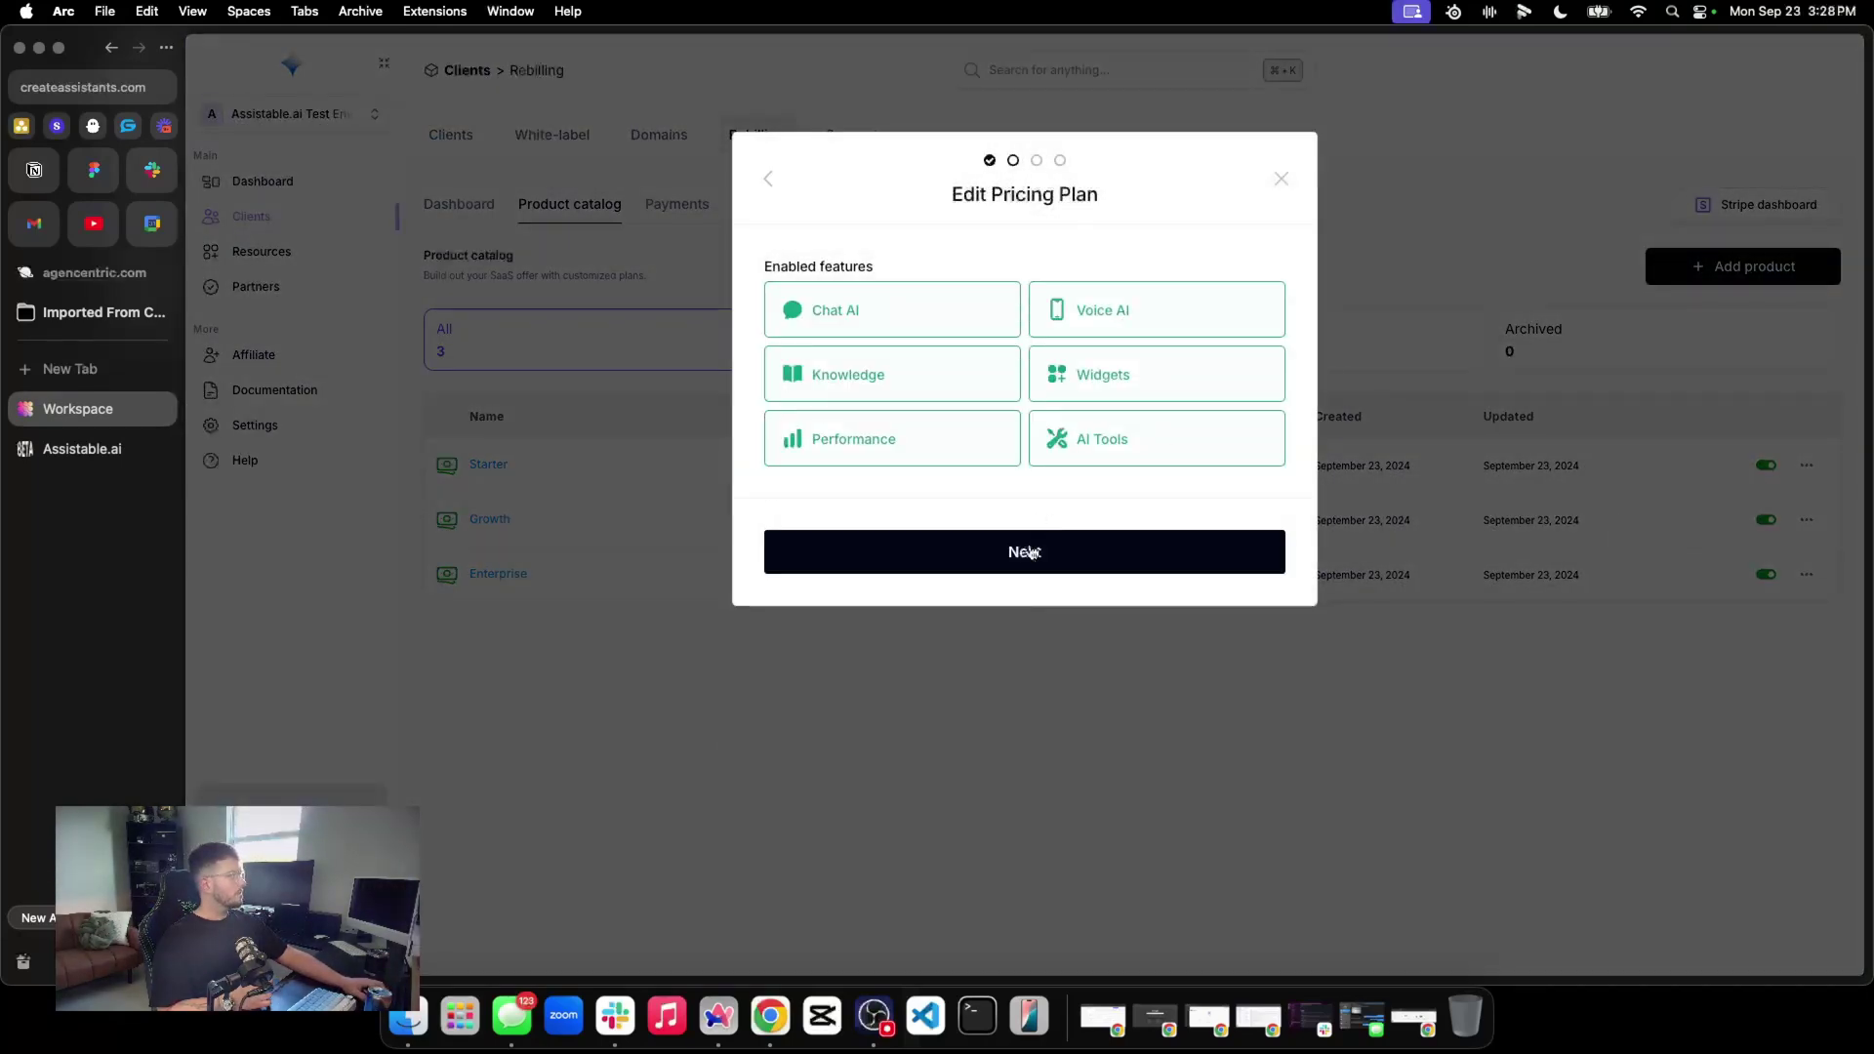
click(1029, 553)
click(1023, 576)
click(987, 781)
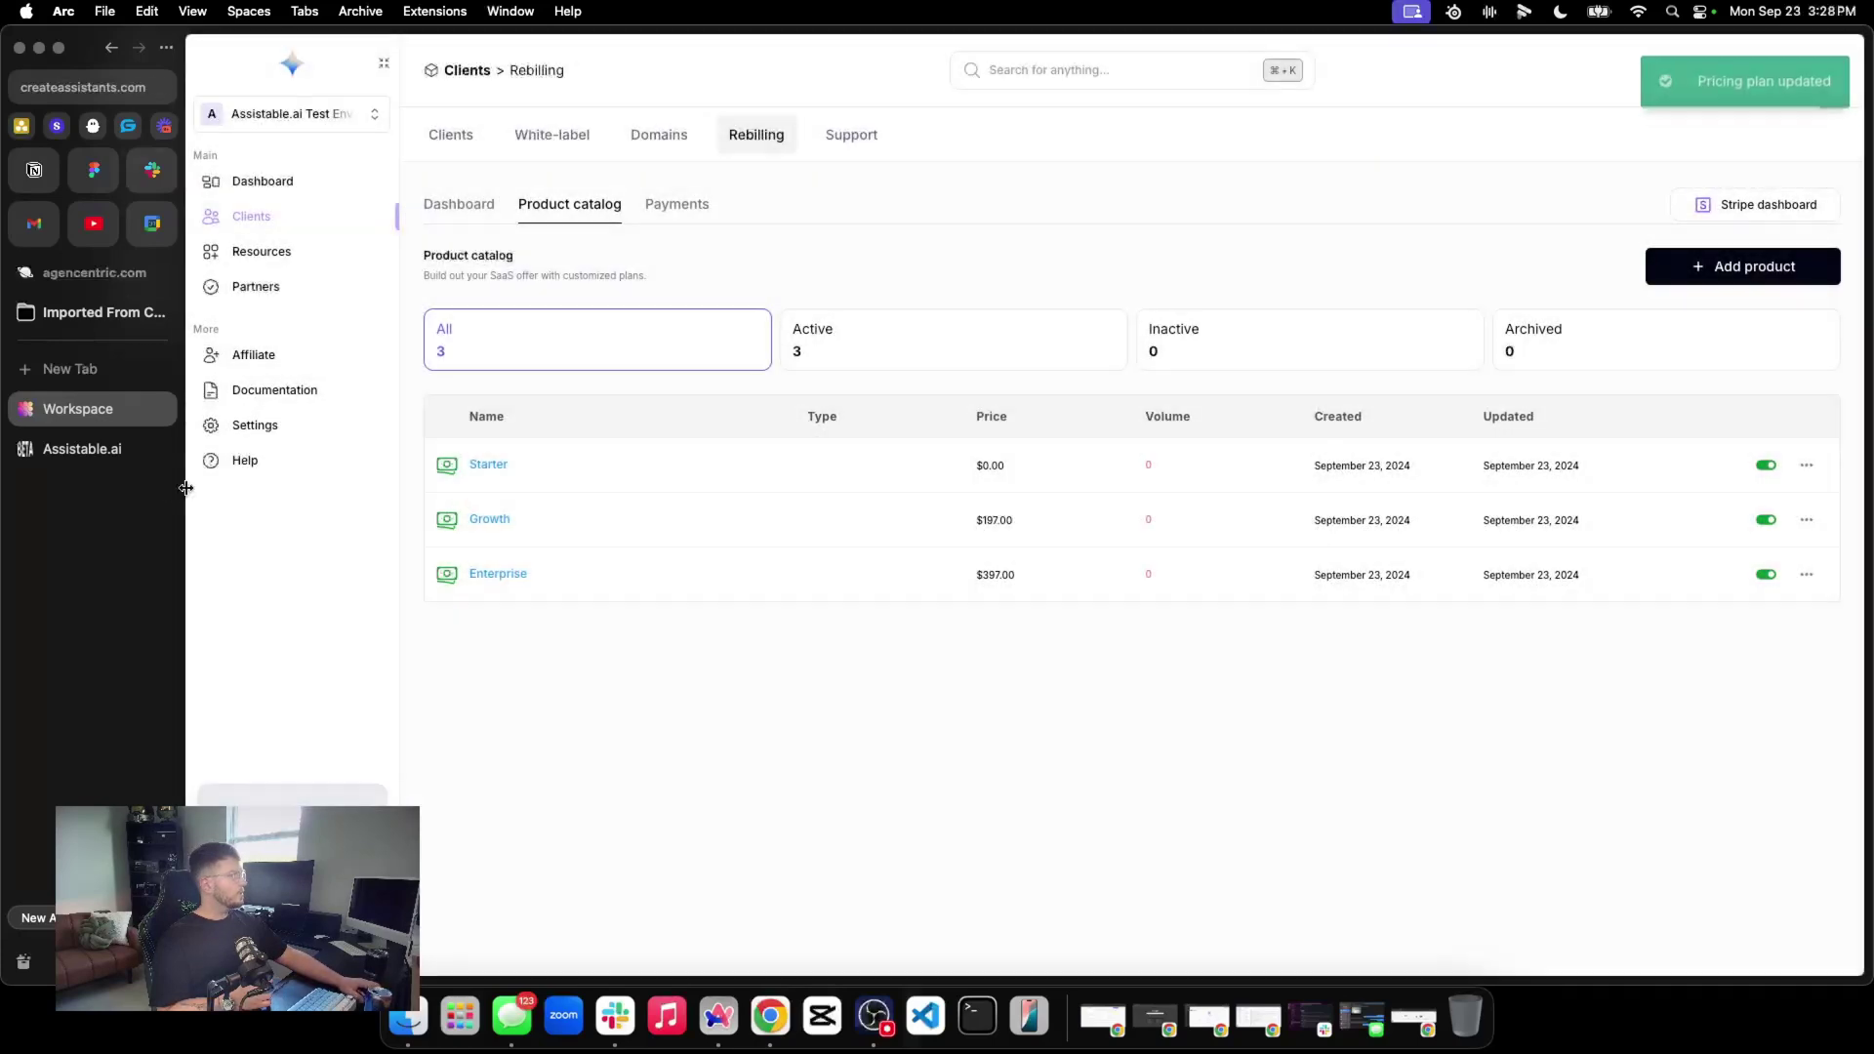
click(88, 449)
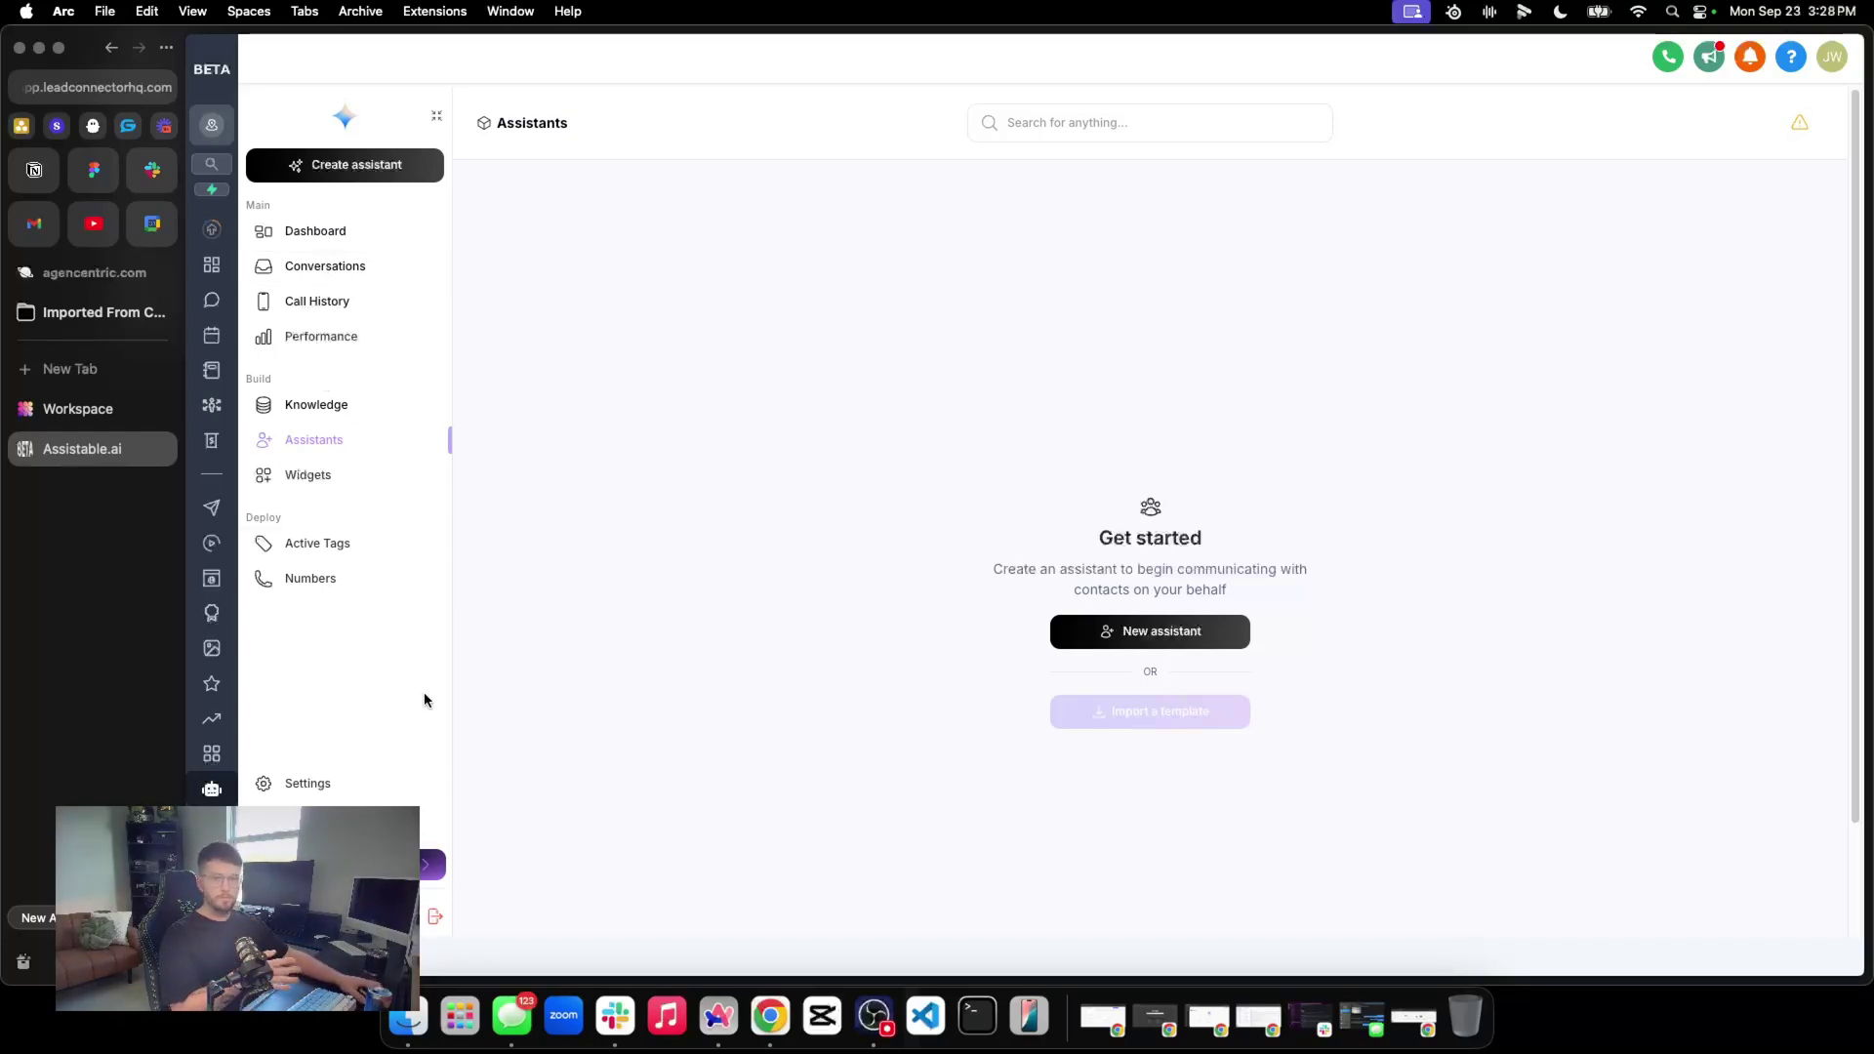
Step: Review the first rebilling payment from Create Assistants V2 and view its transaction details
click(103, 412)
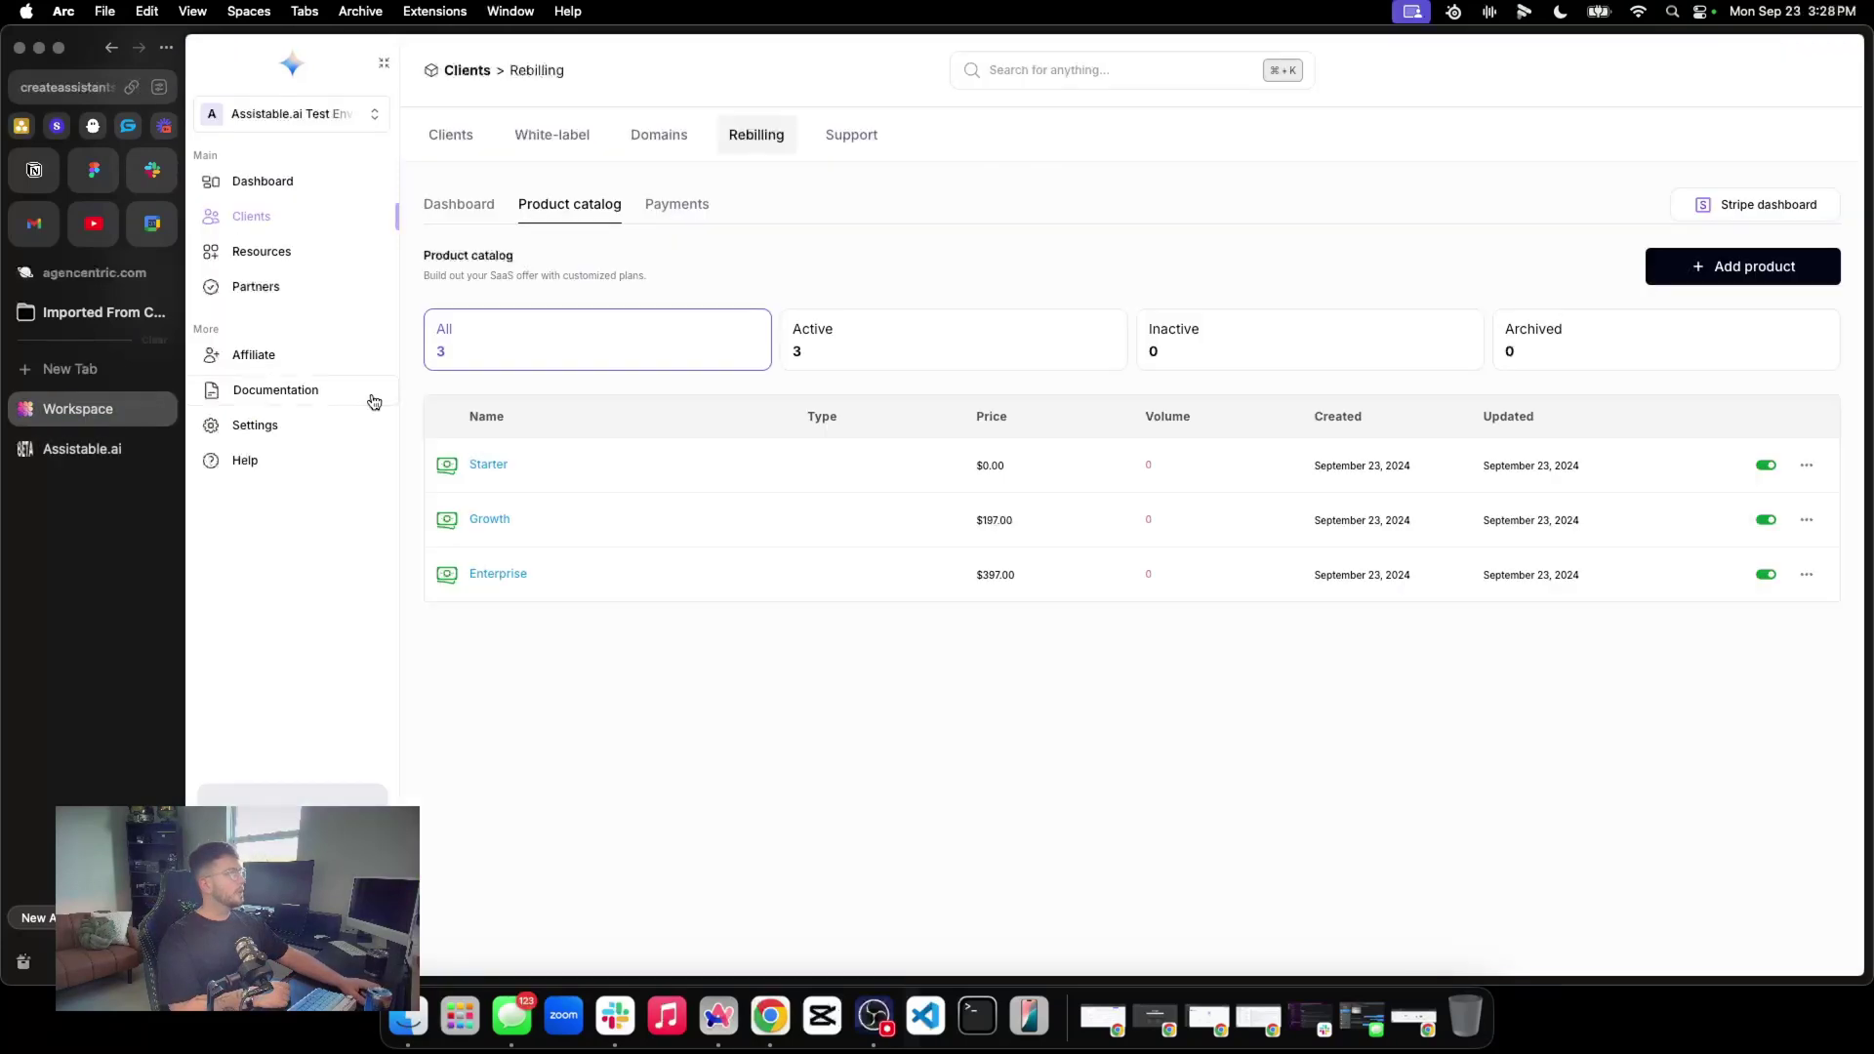
click(652, 210)
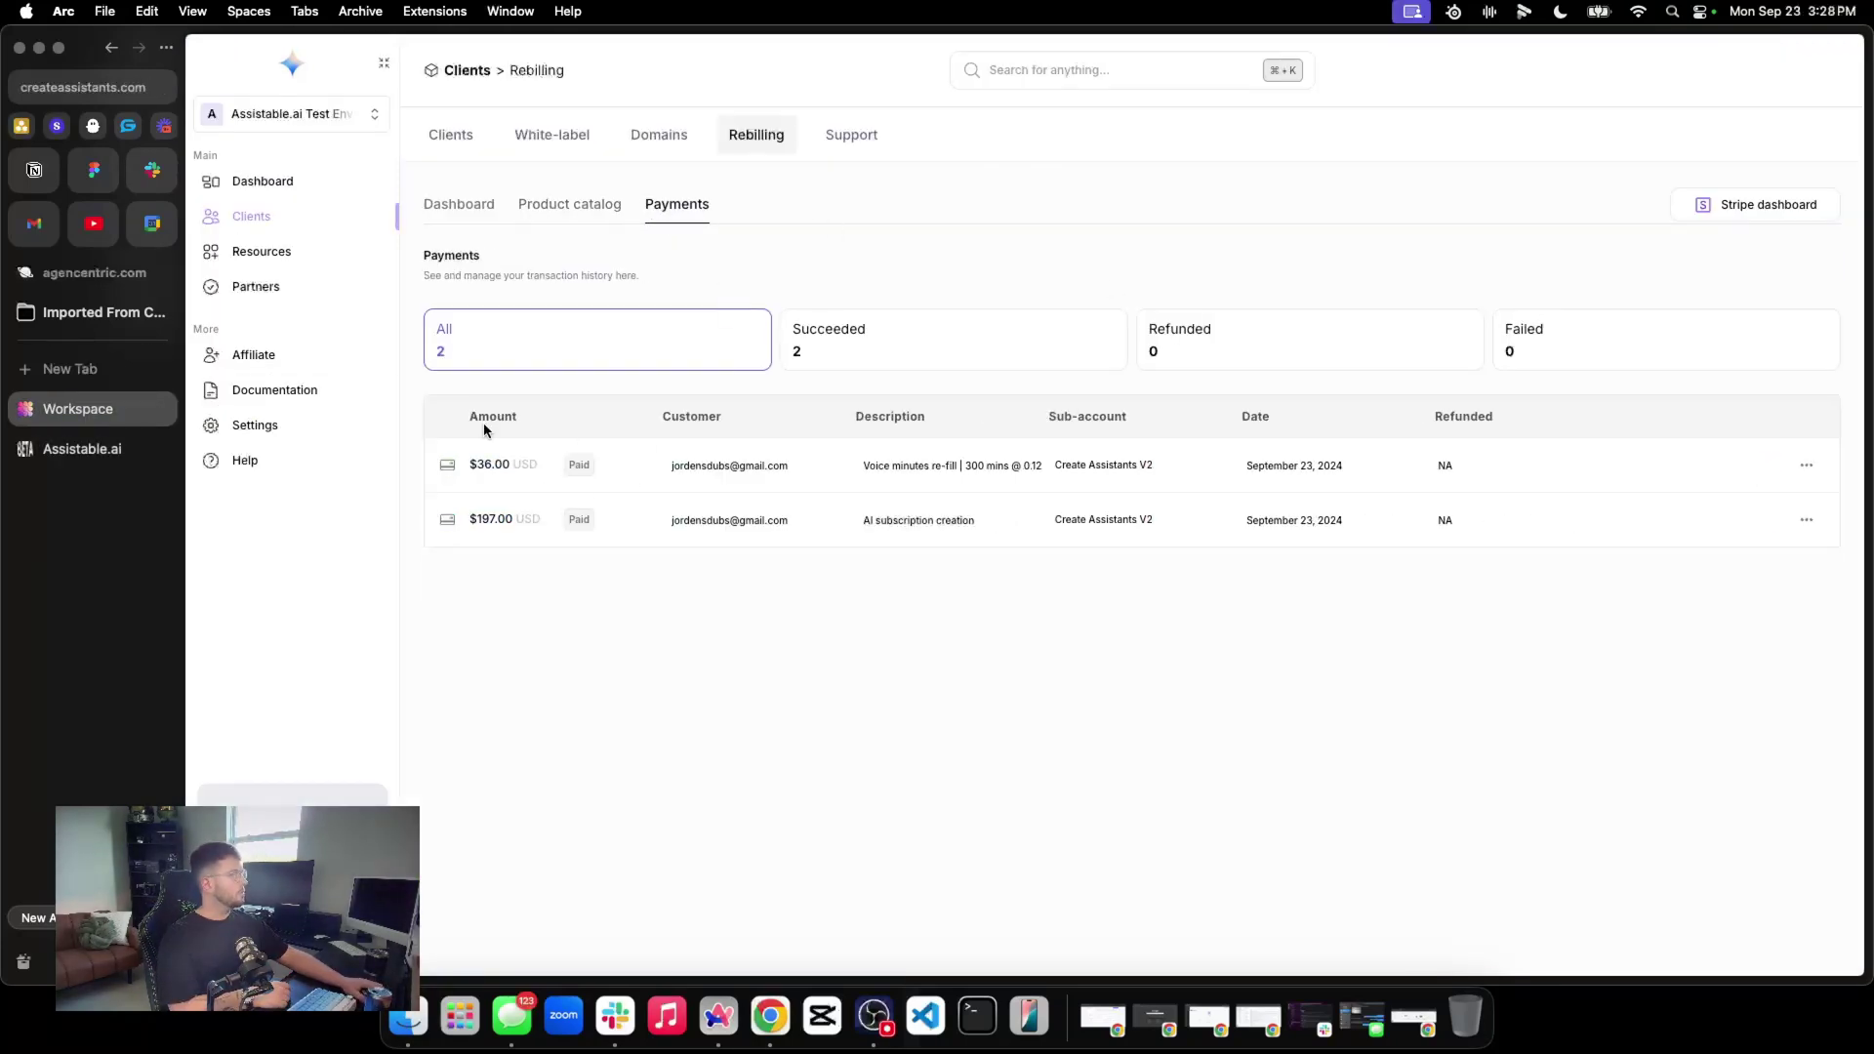
drag(470, 464, 586, 466)
triple_click(729, 465)
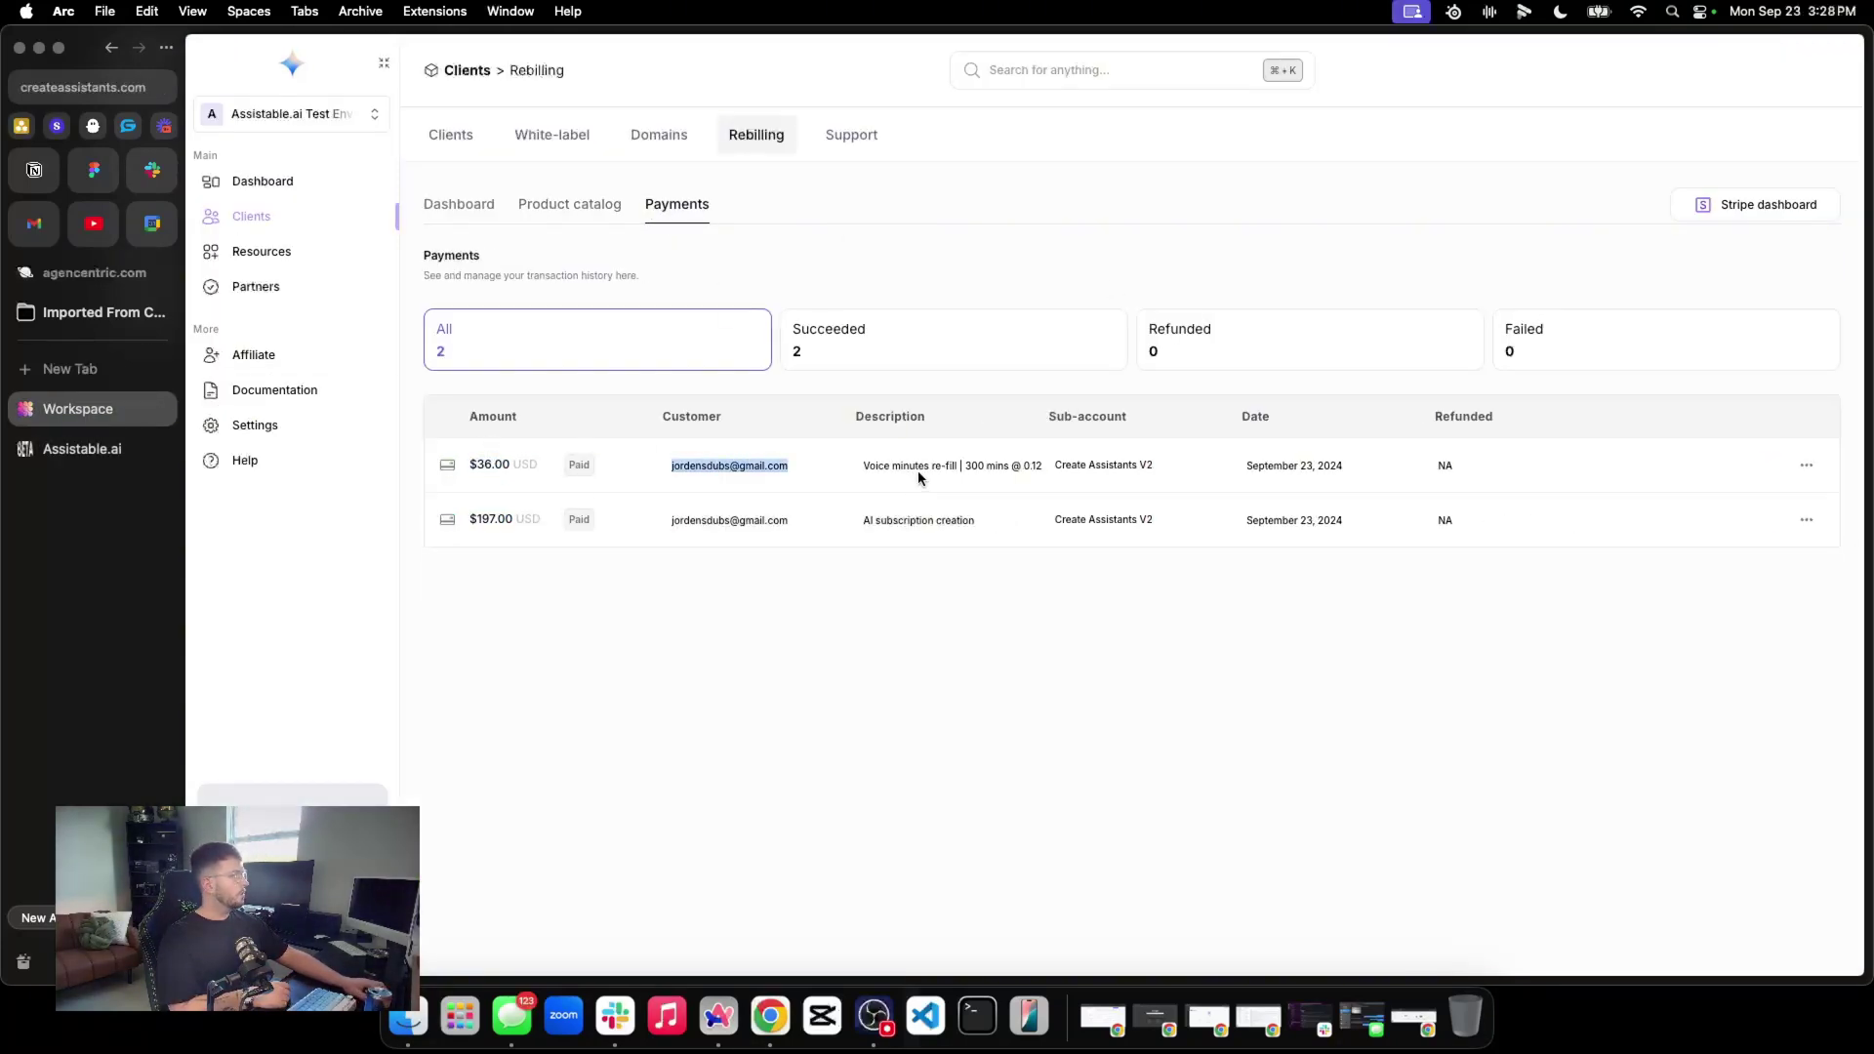
triple_click(1102, 464)
key(super+c)
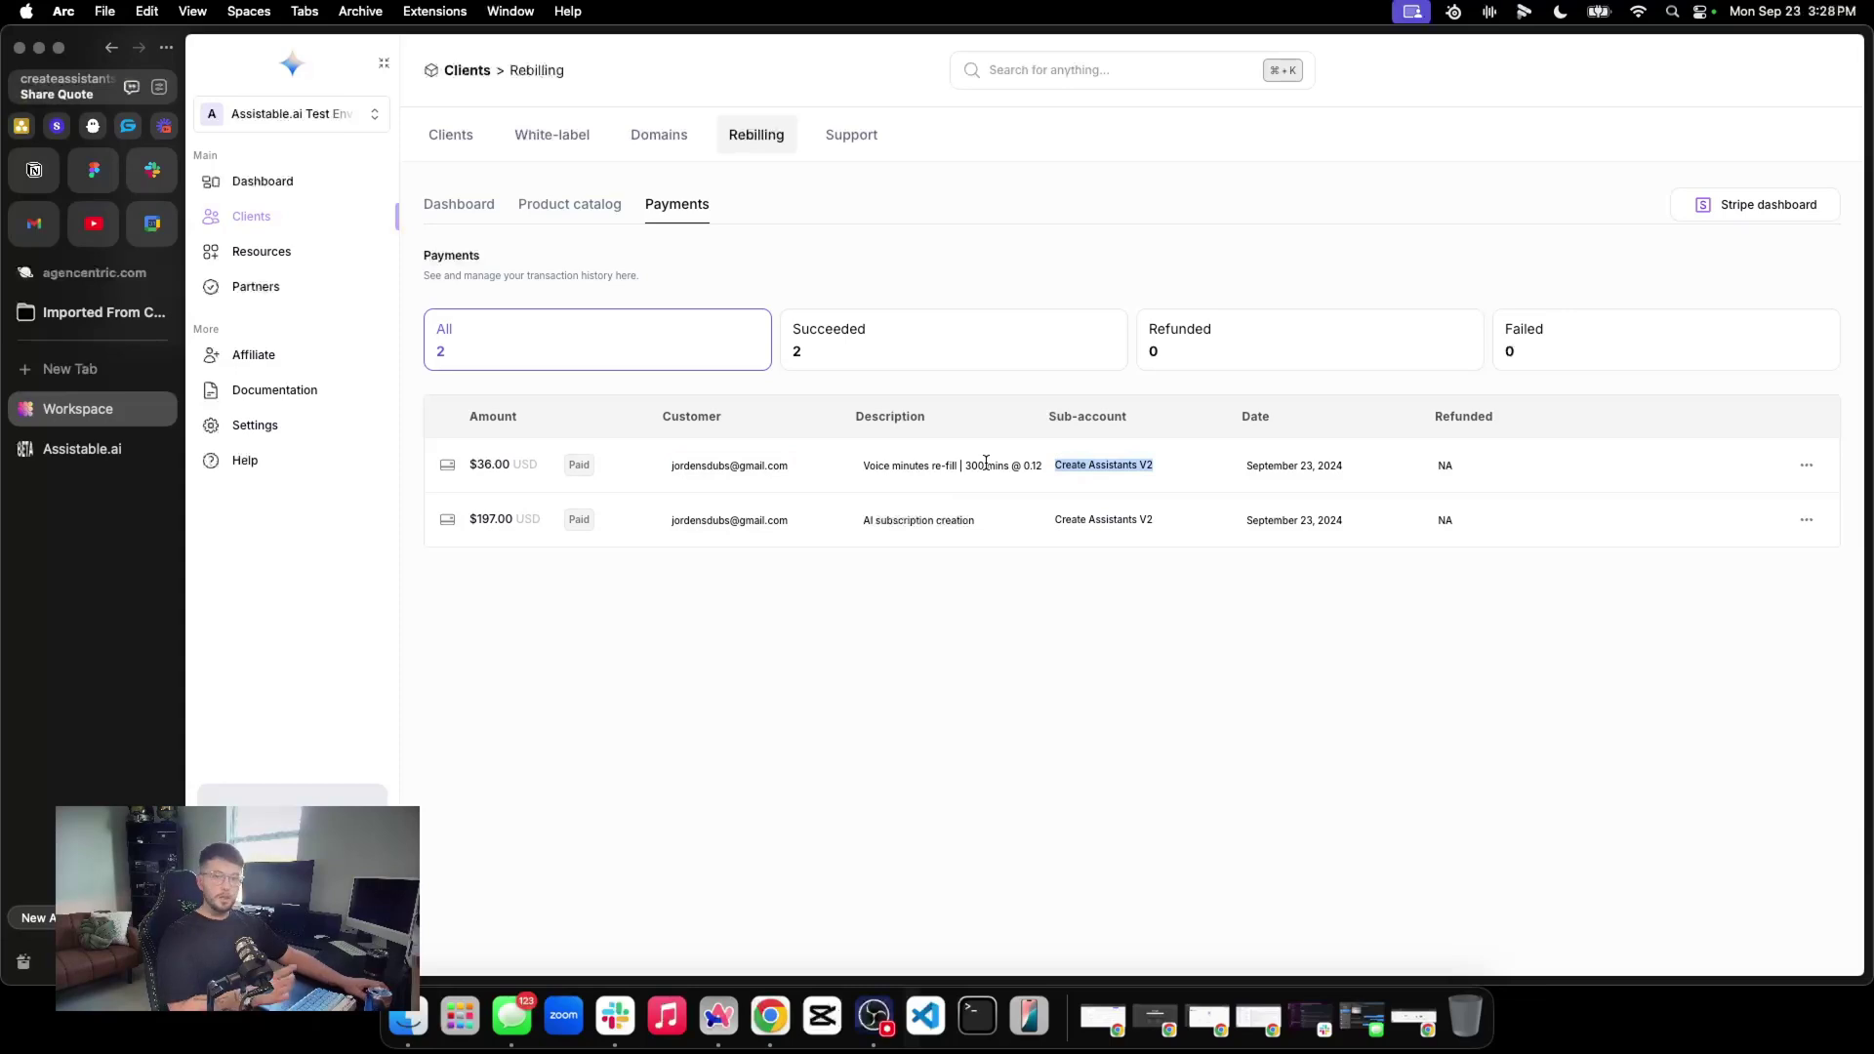
click(1804, 469)
click(1508, 469)
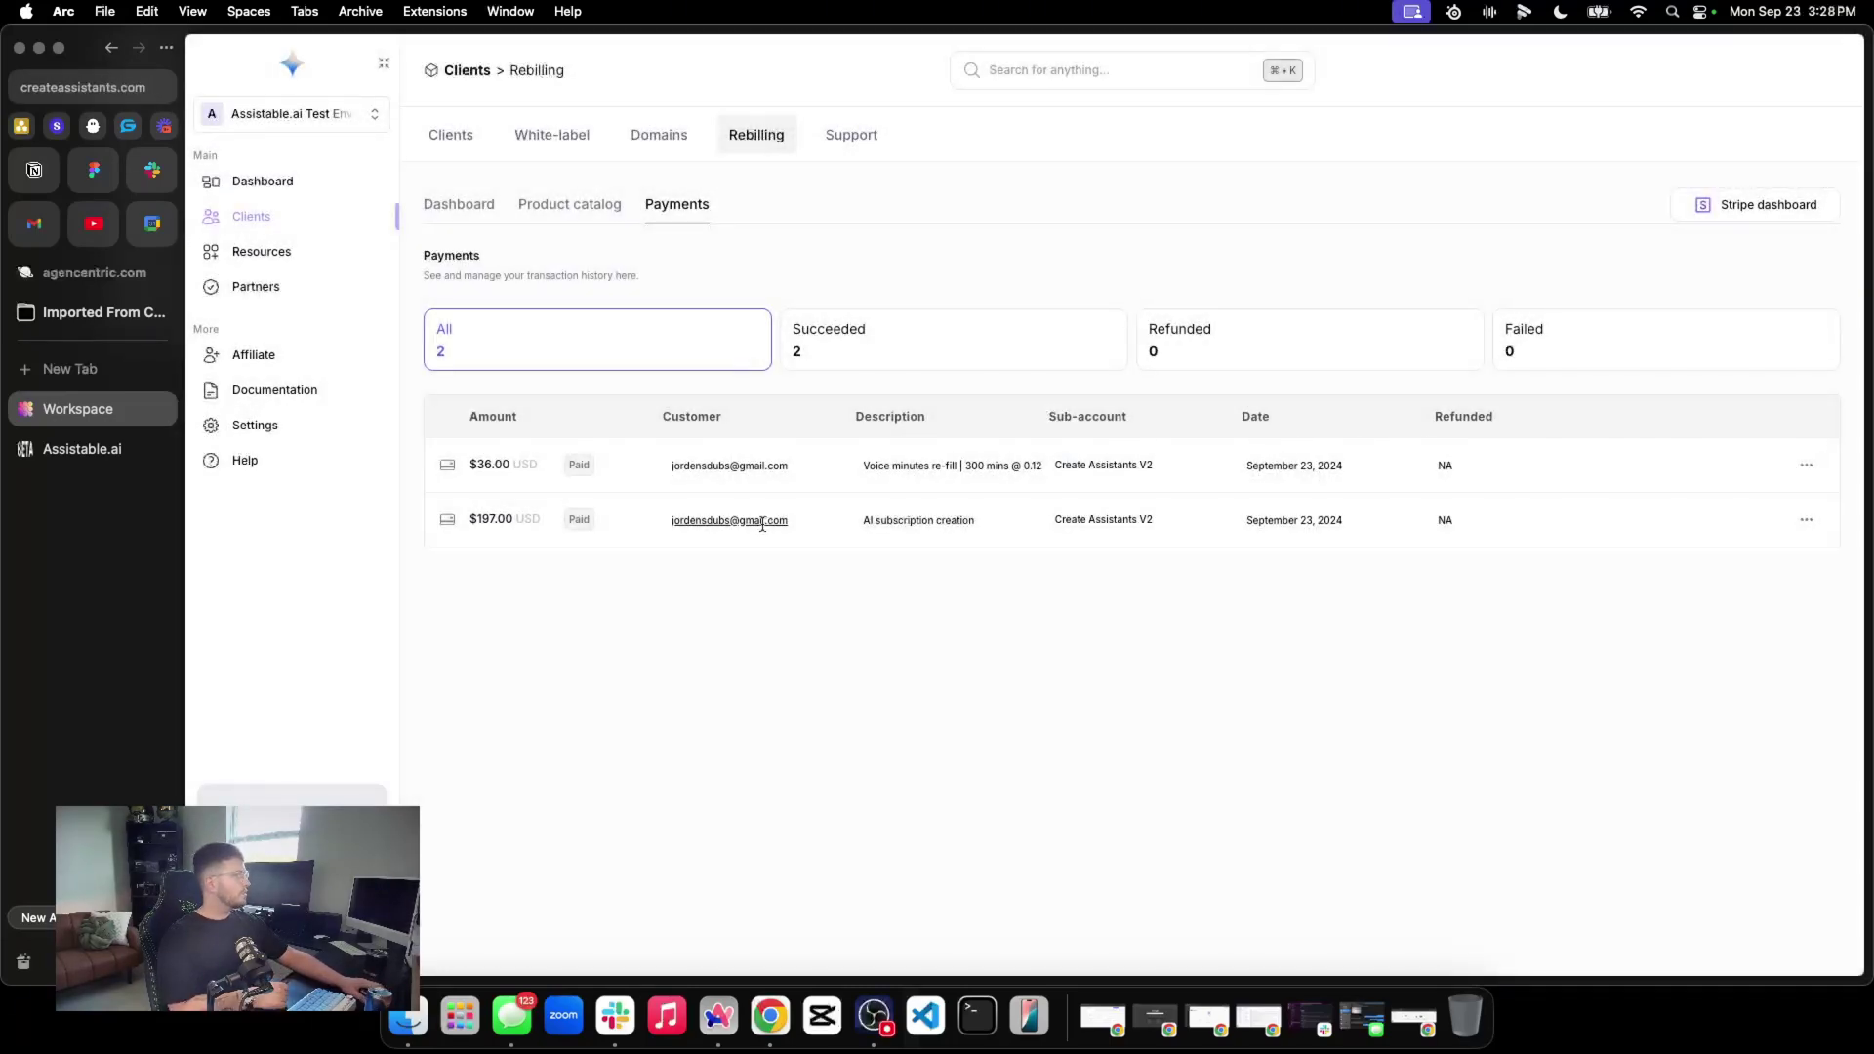
Step: Check the client's Growth plan in Clients, then the $233 gross volume on the Rebilling dashboard
click(595, 200)
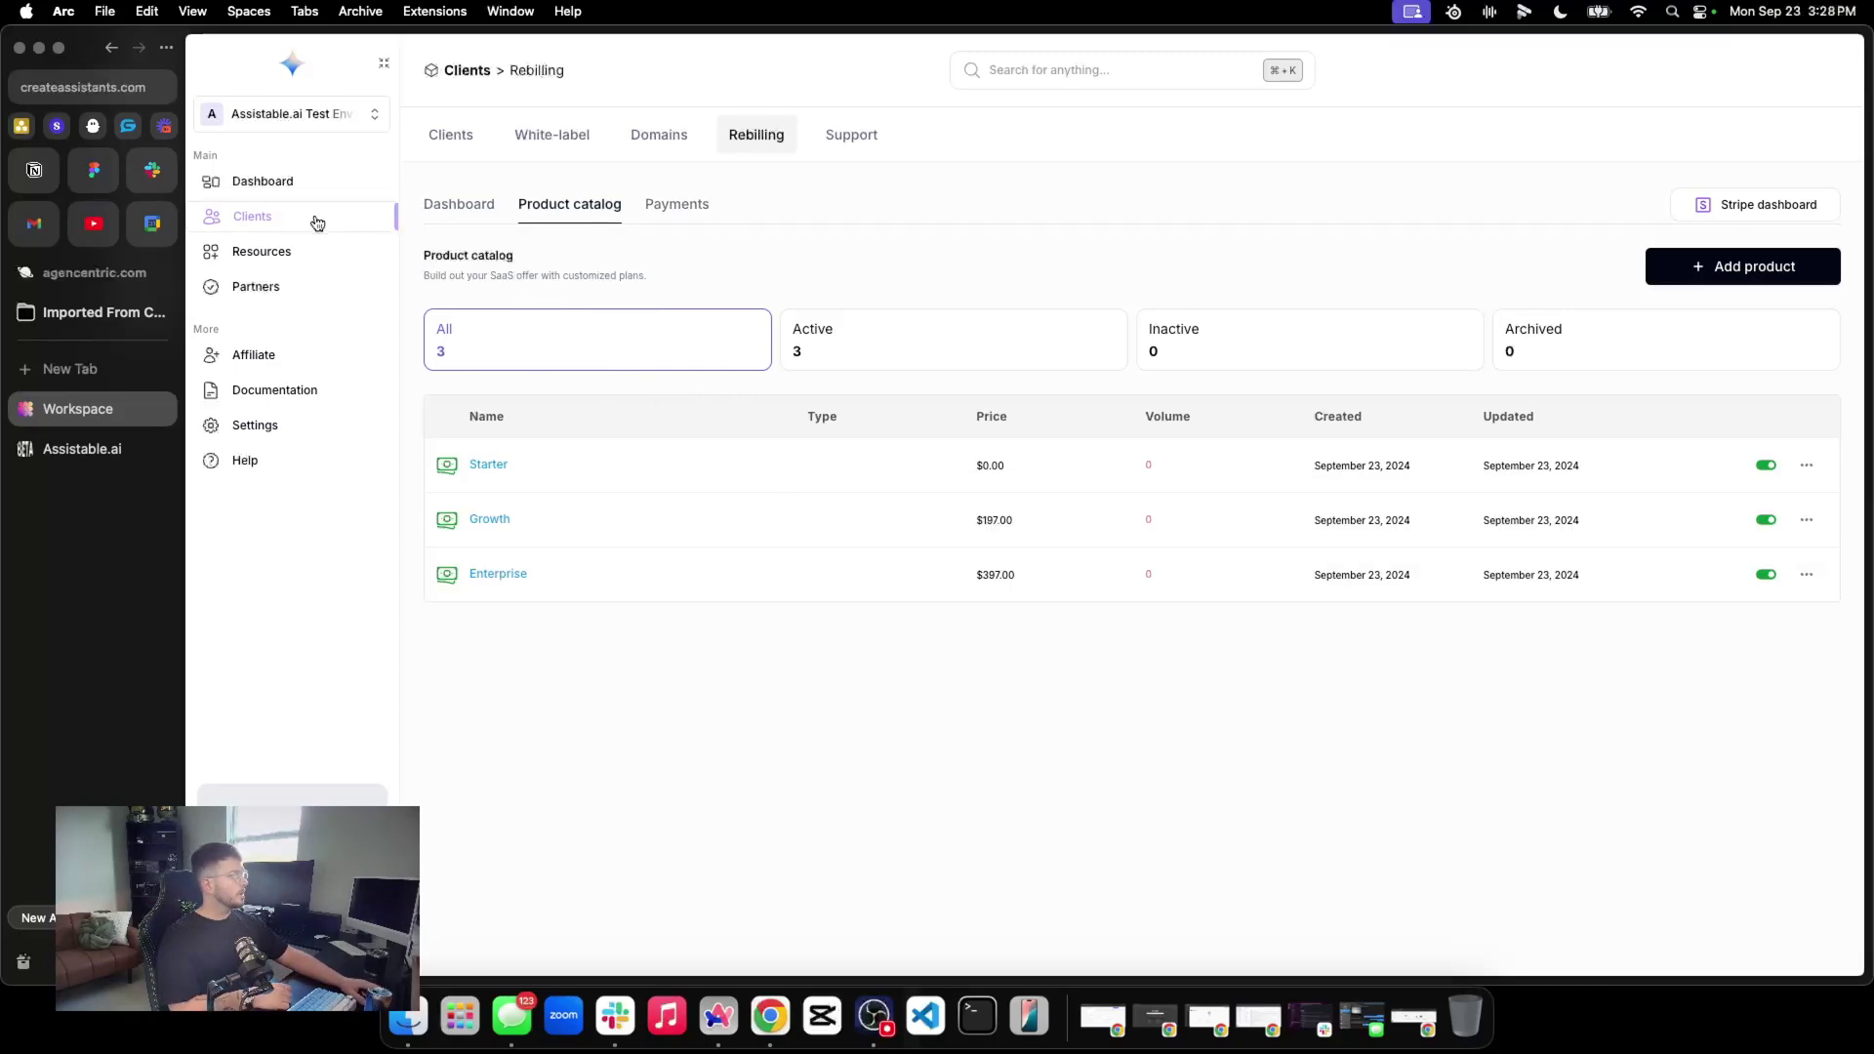
click(450, 136)
double_click(1122, 335)
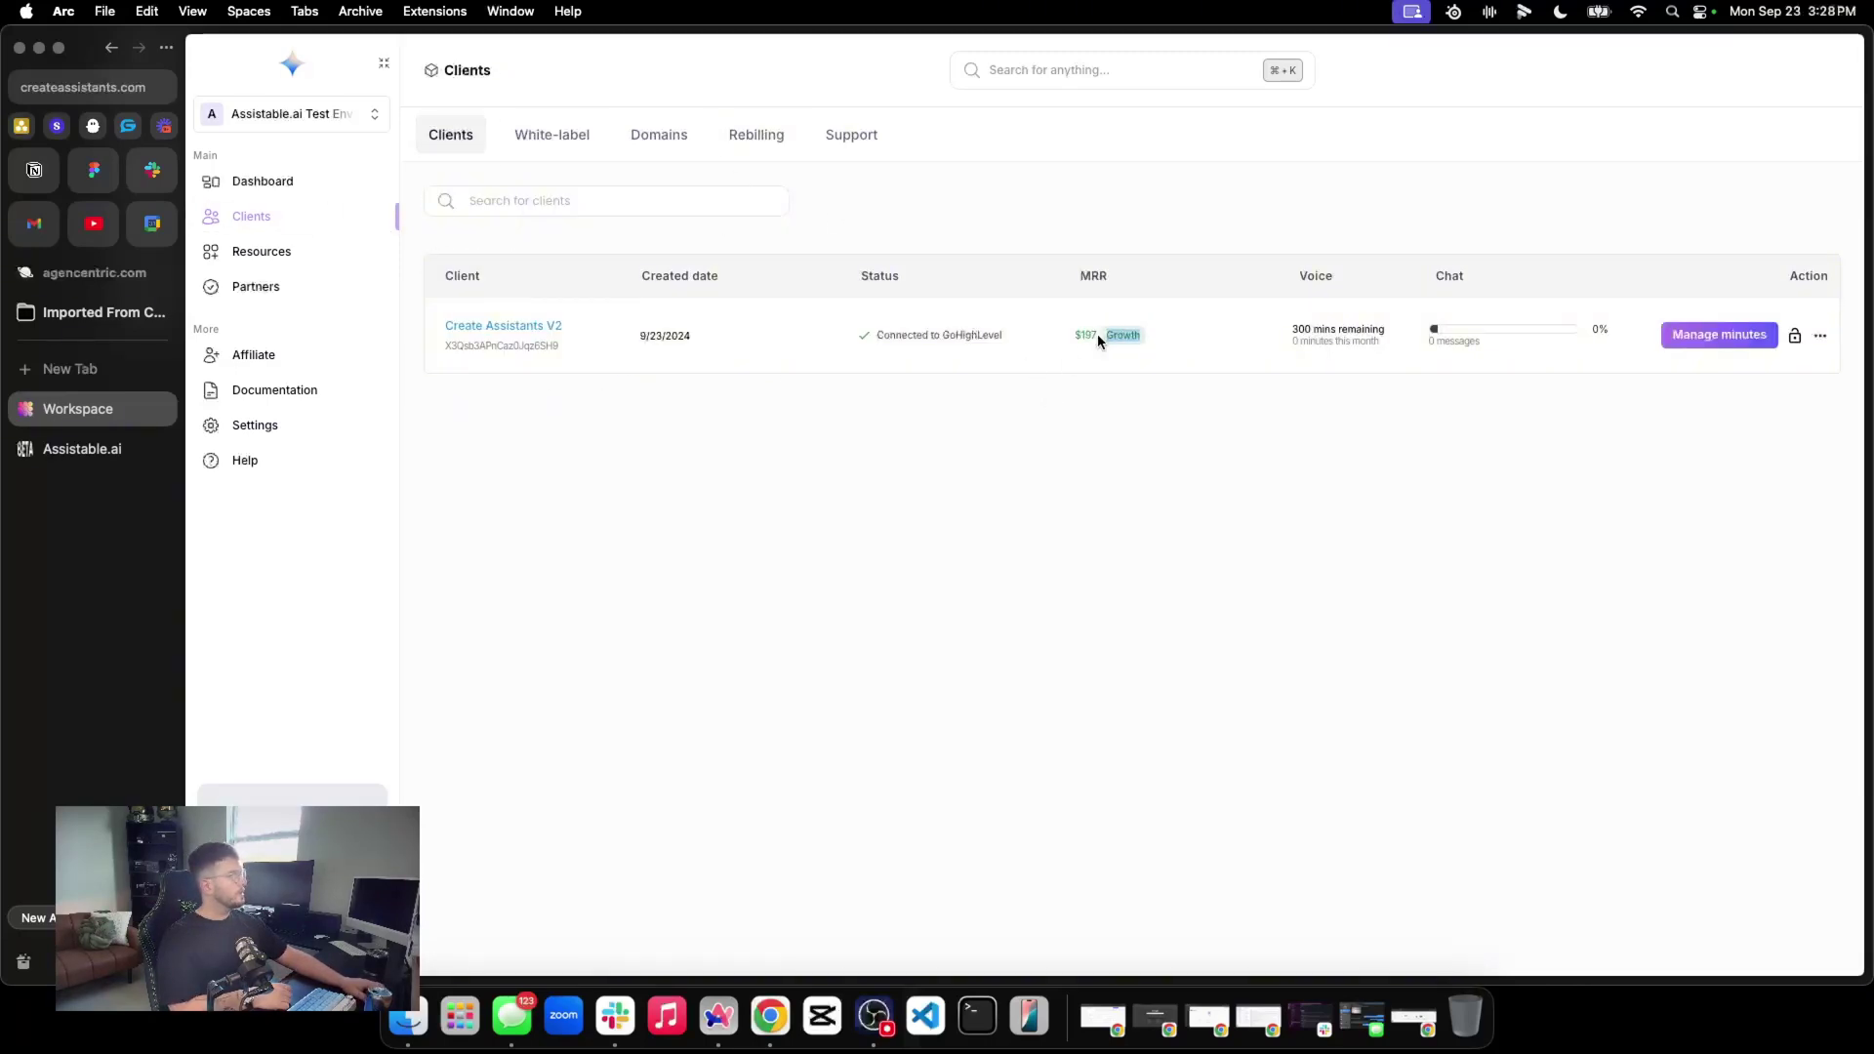
click(832, 135)
click(753, 140)
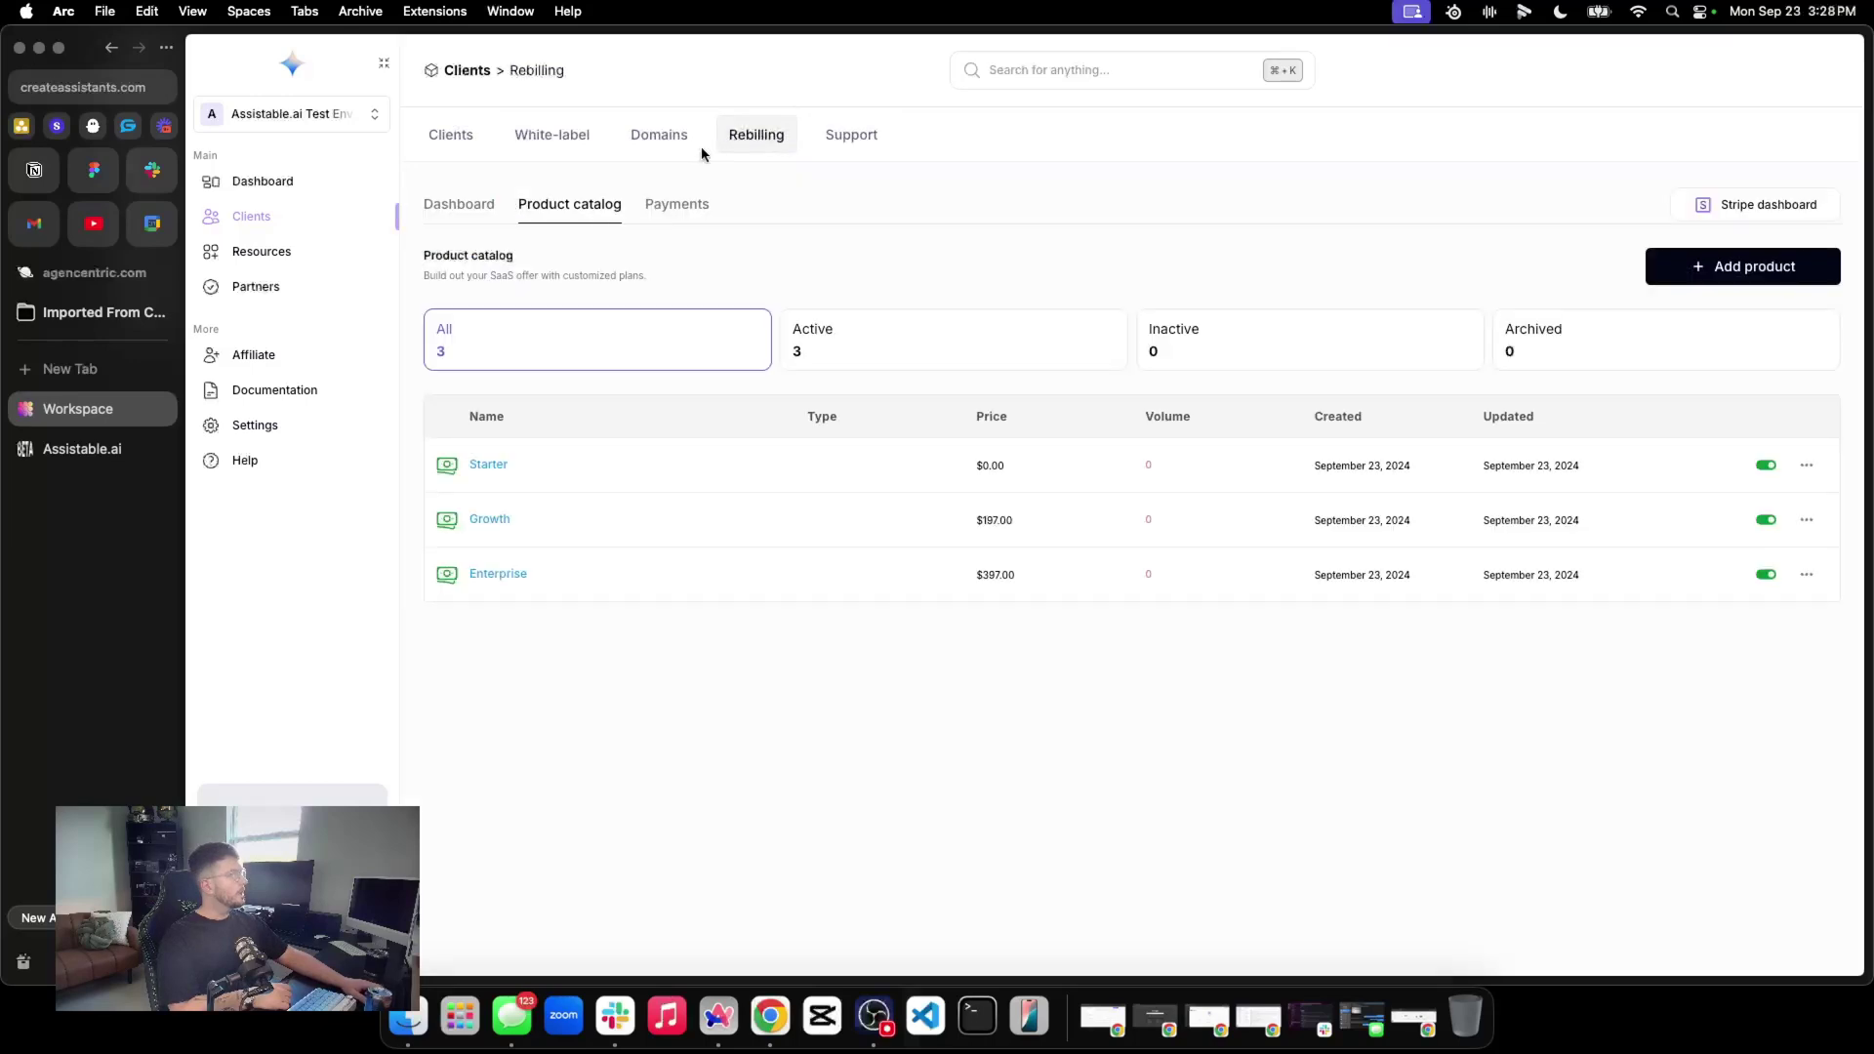
click(487, 202)
double_click(1188, 386)
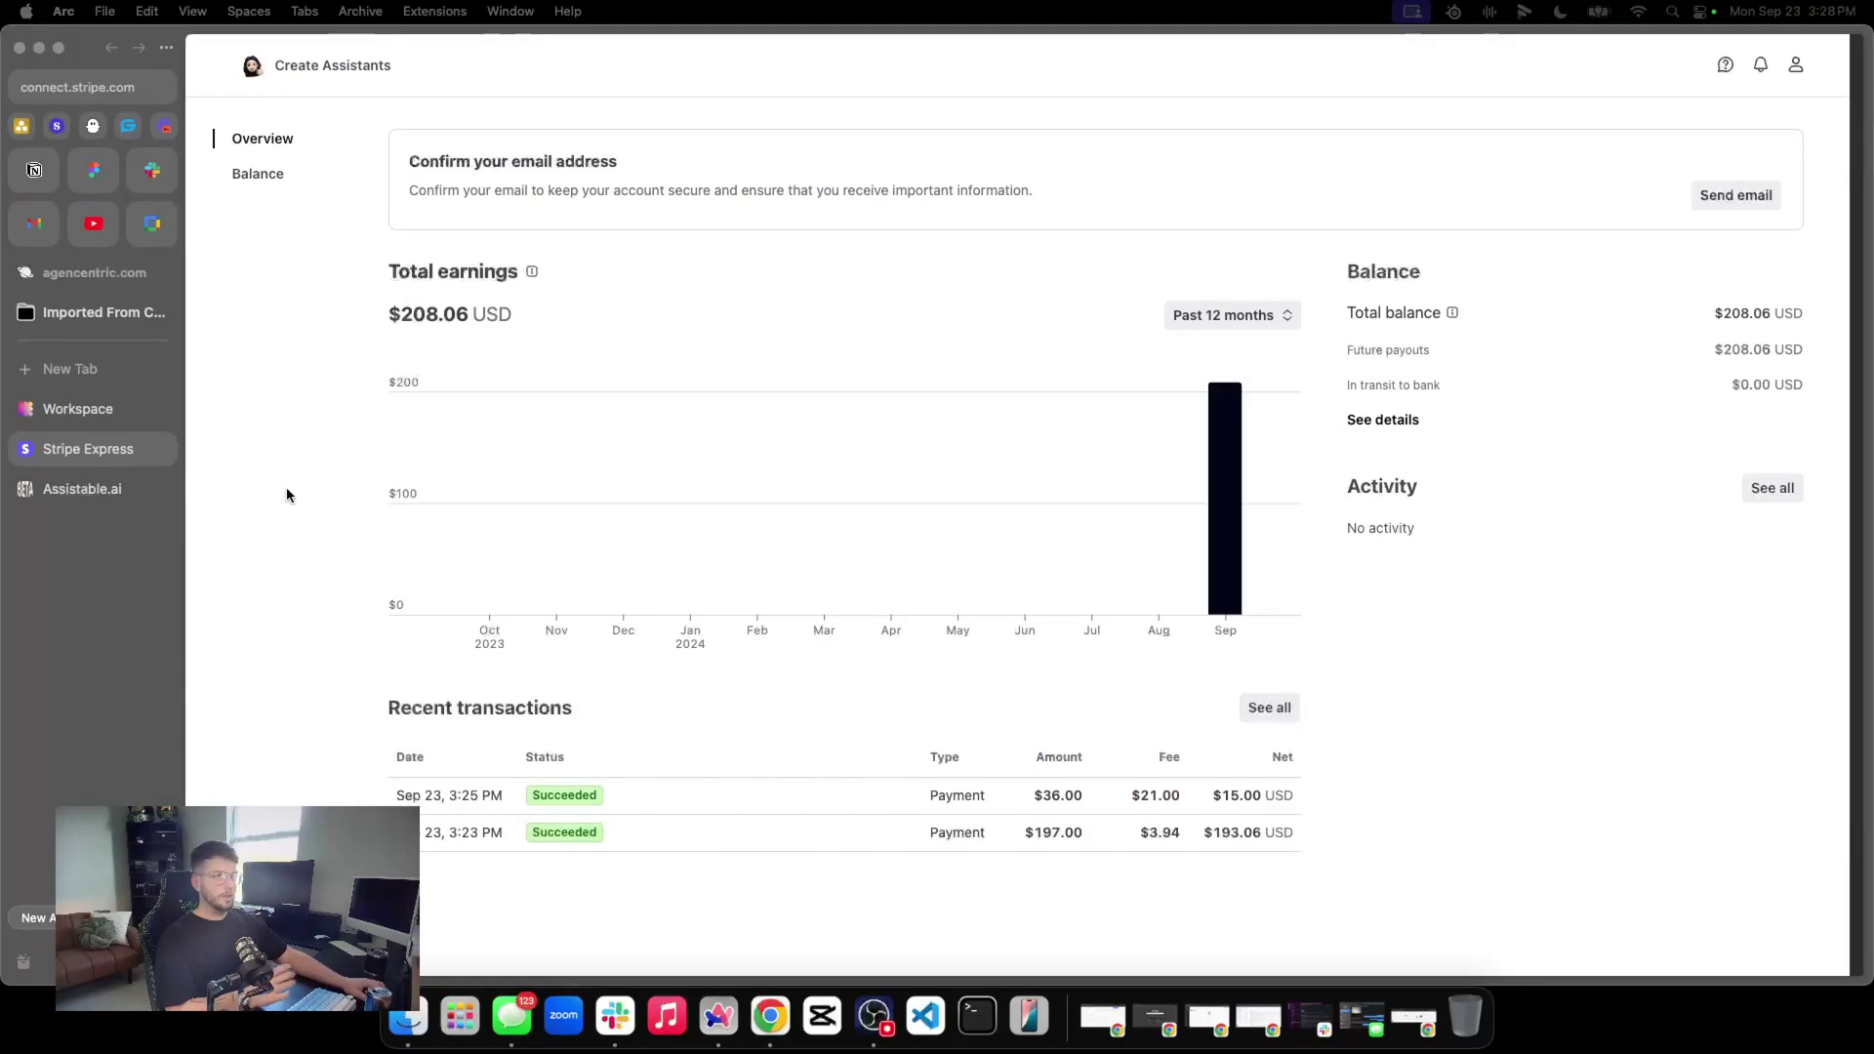
Step: Compare Stripe Express total earnings of $208.06 with the portal's $233 gross volume
click(66, 410)
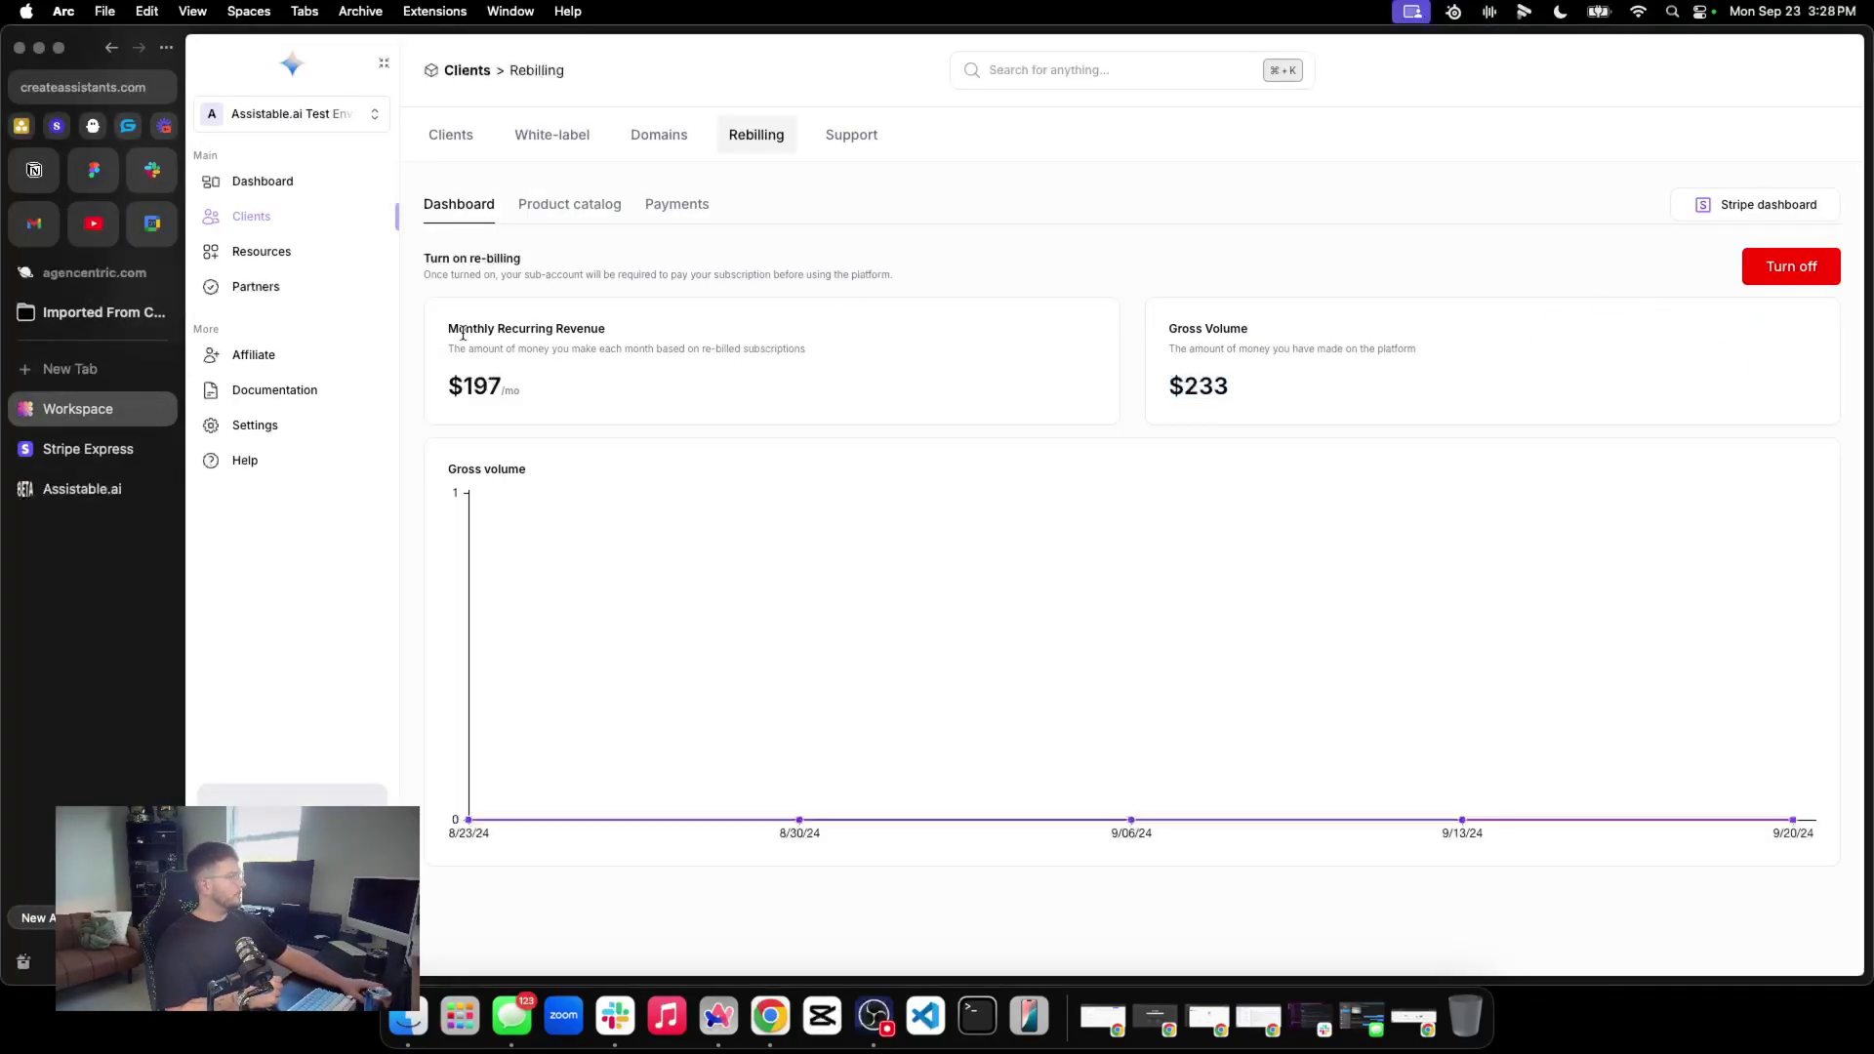
click(144, 450)
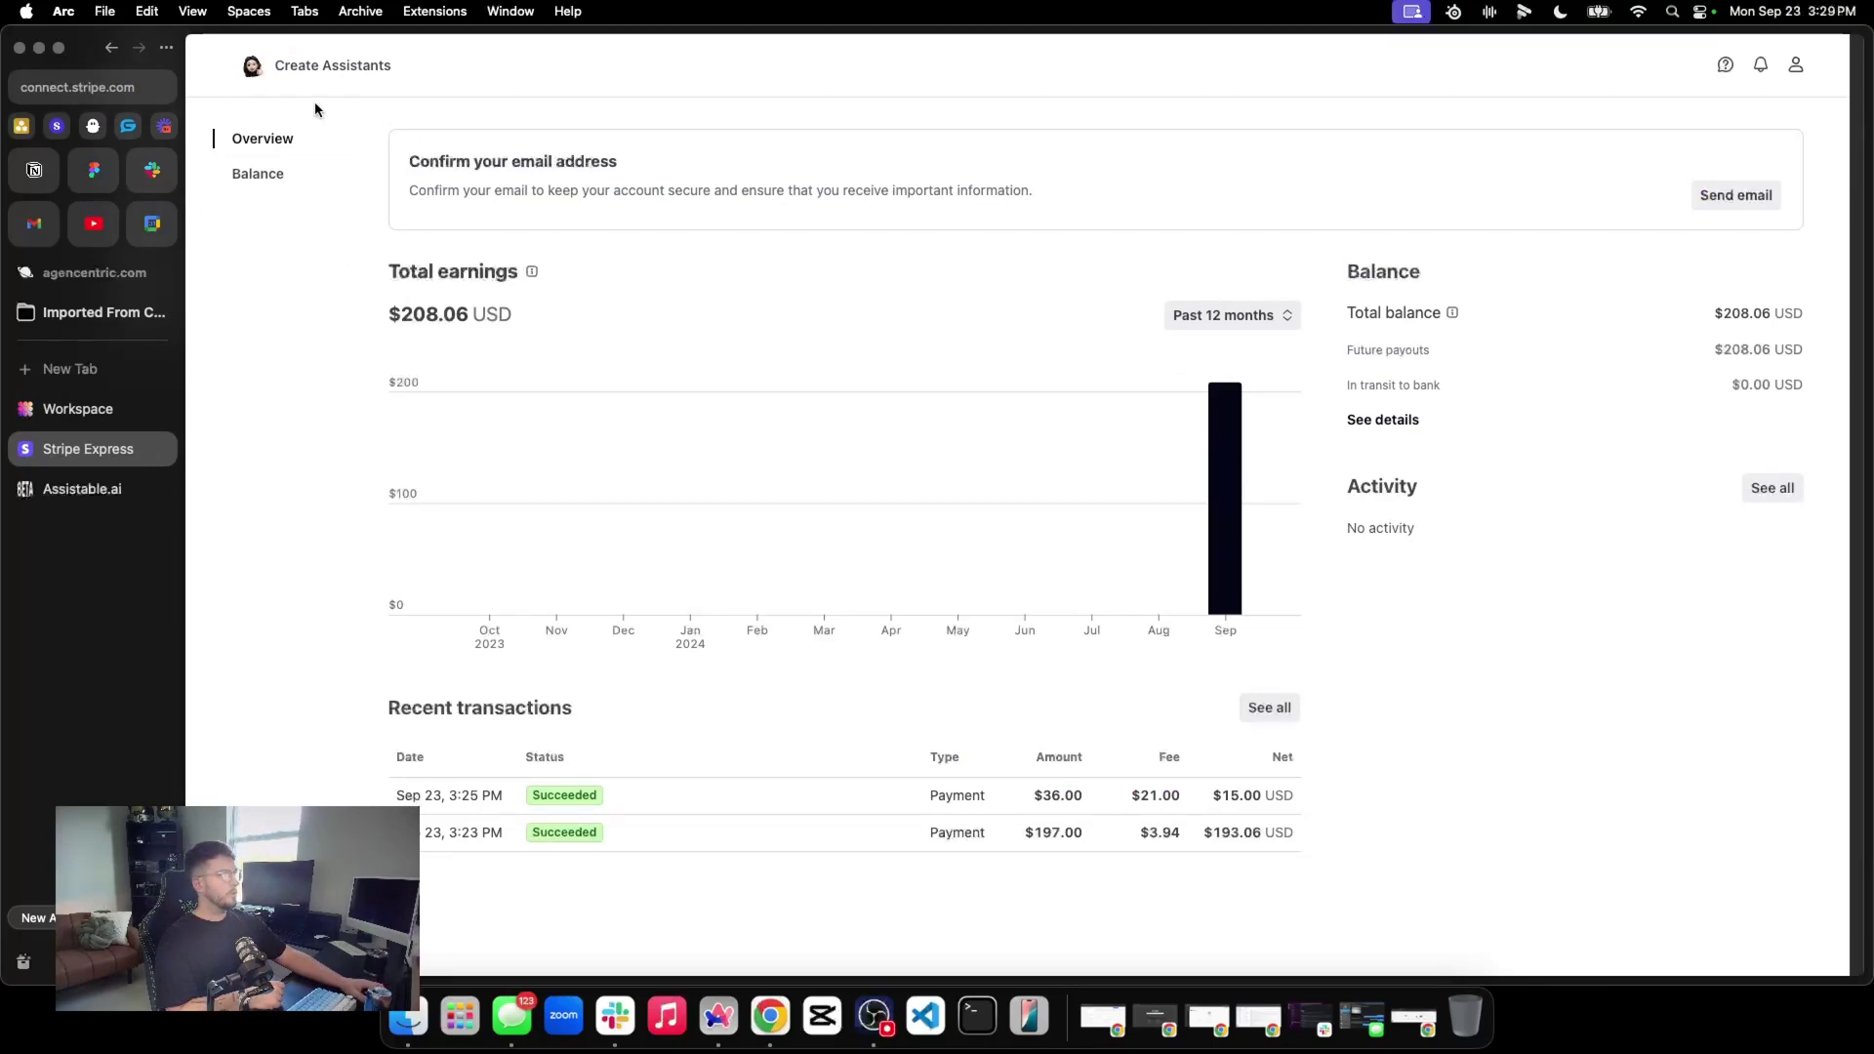
drag(520, 278, 389, 274)
double_click(429, 314)
click(772, 319)
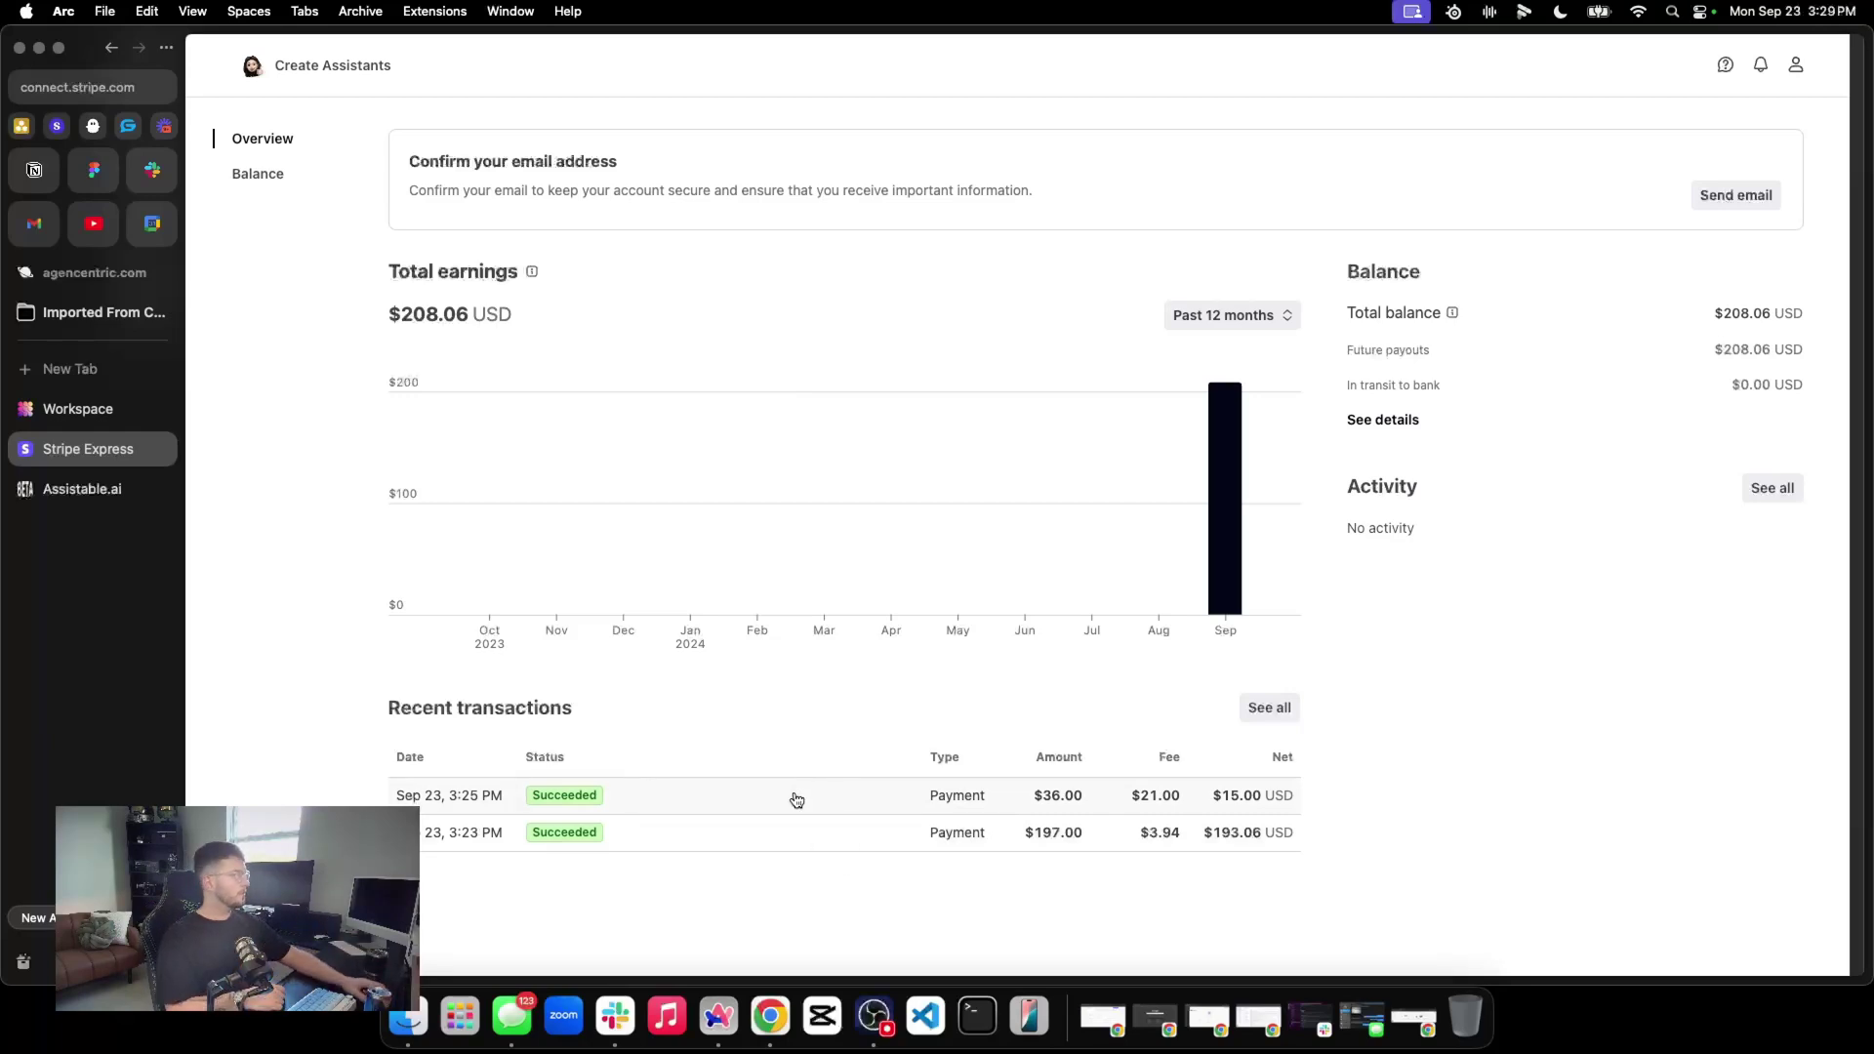
double_click(431, 322)
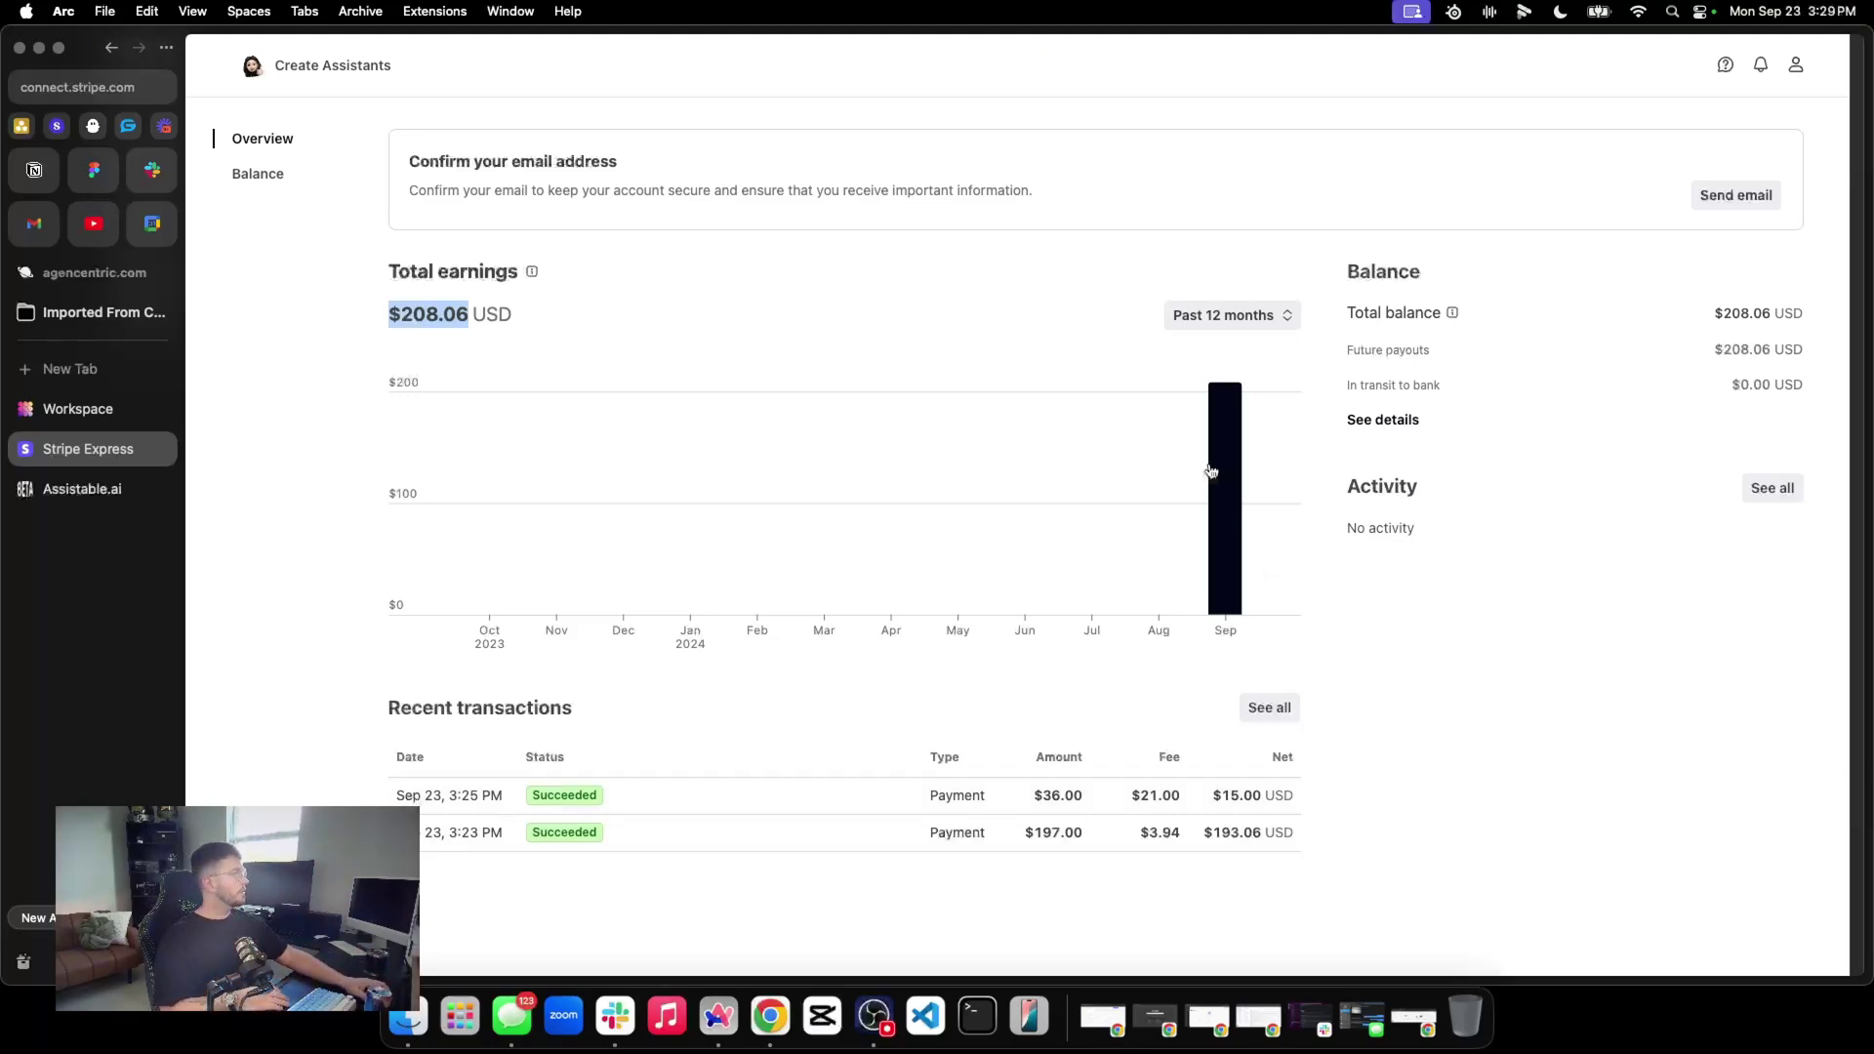
click(78, 409)
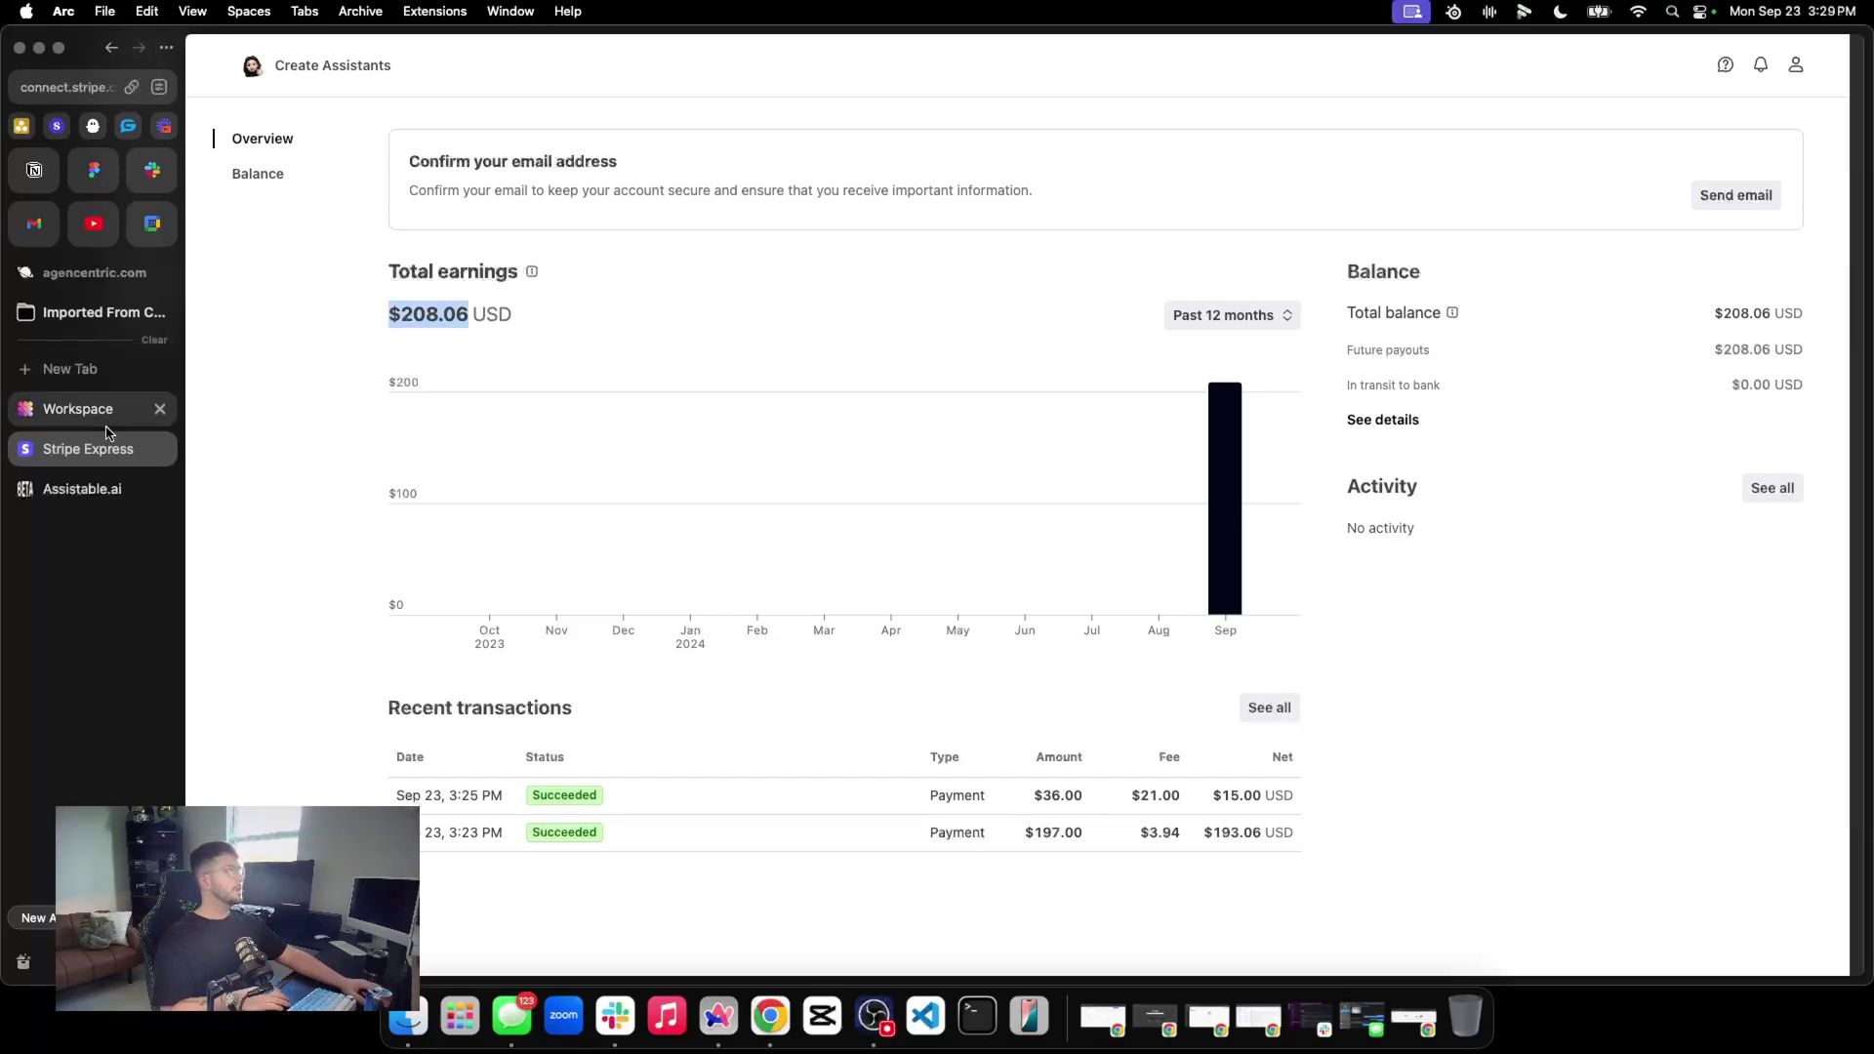
double_click(1218, 373)
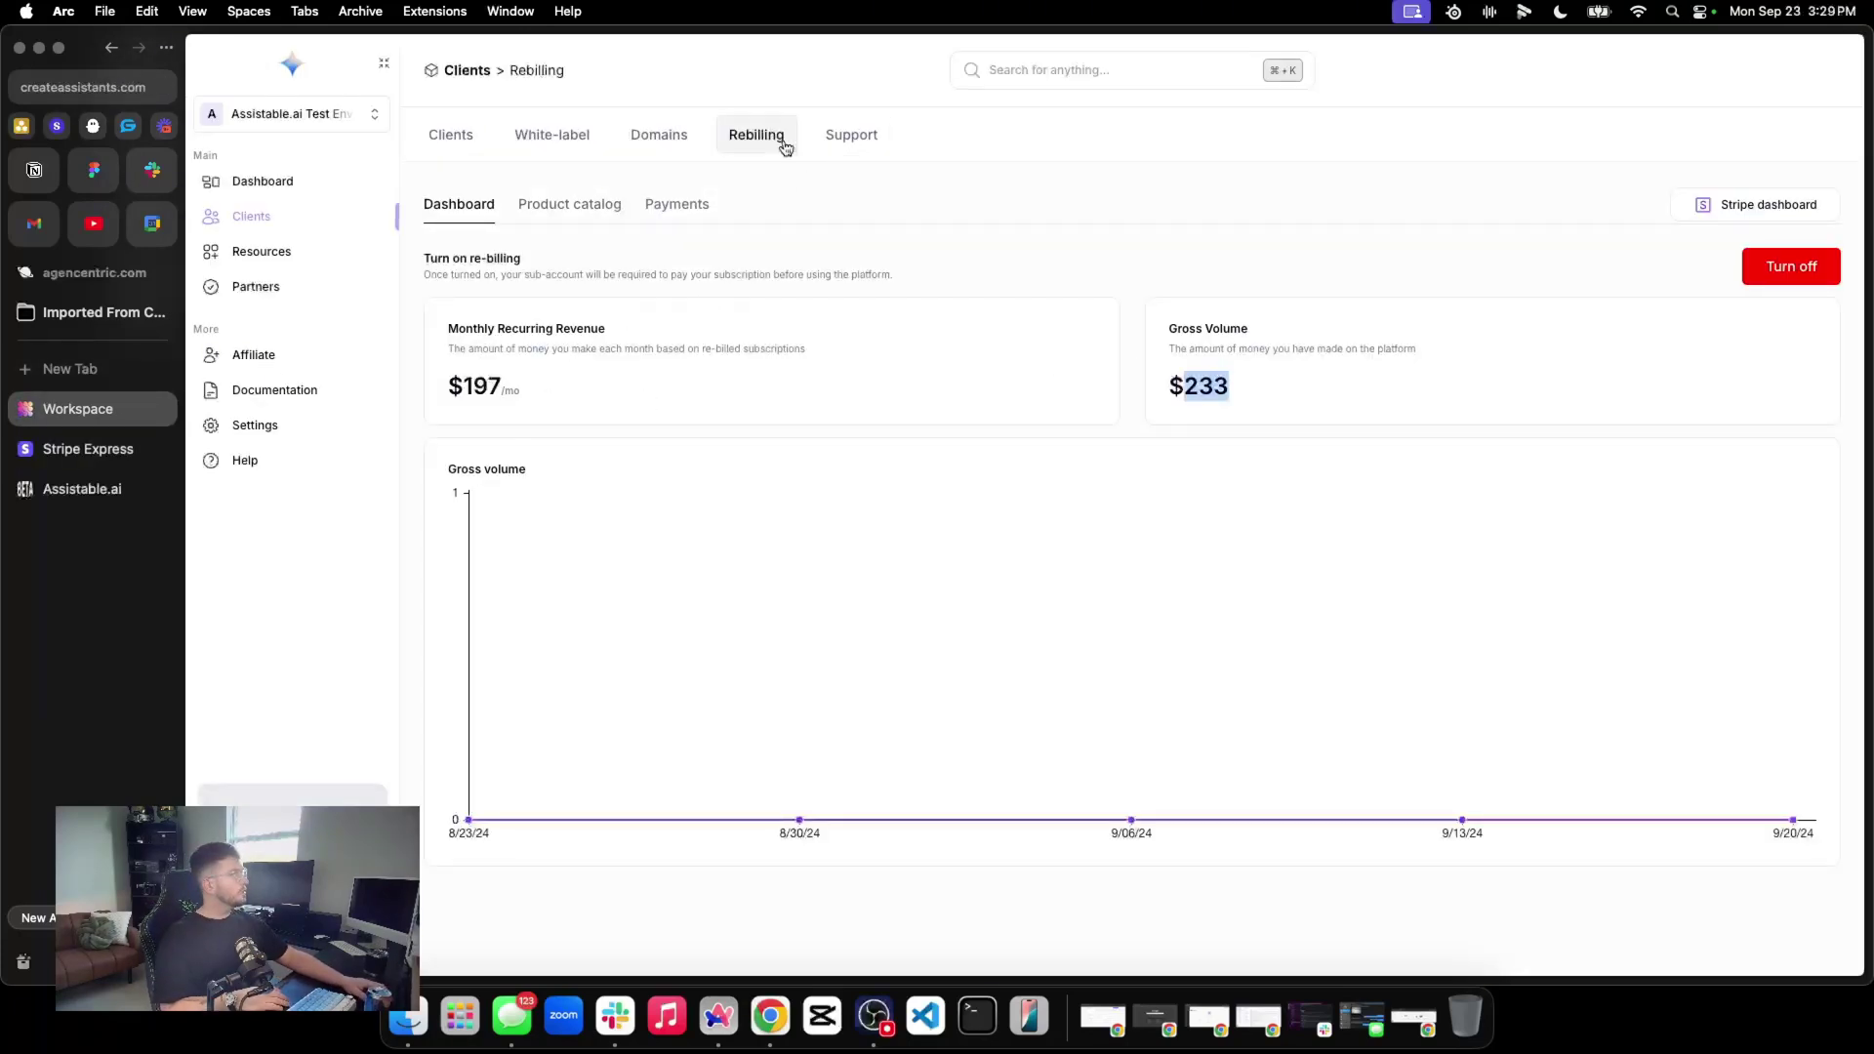
Step: Browse the Rebilling sub-tabs and toggle rebilling off and back on
click(569, 205)
click(674, 204)
click(569, 204)
click(469, 206)
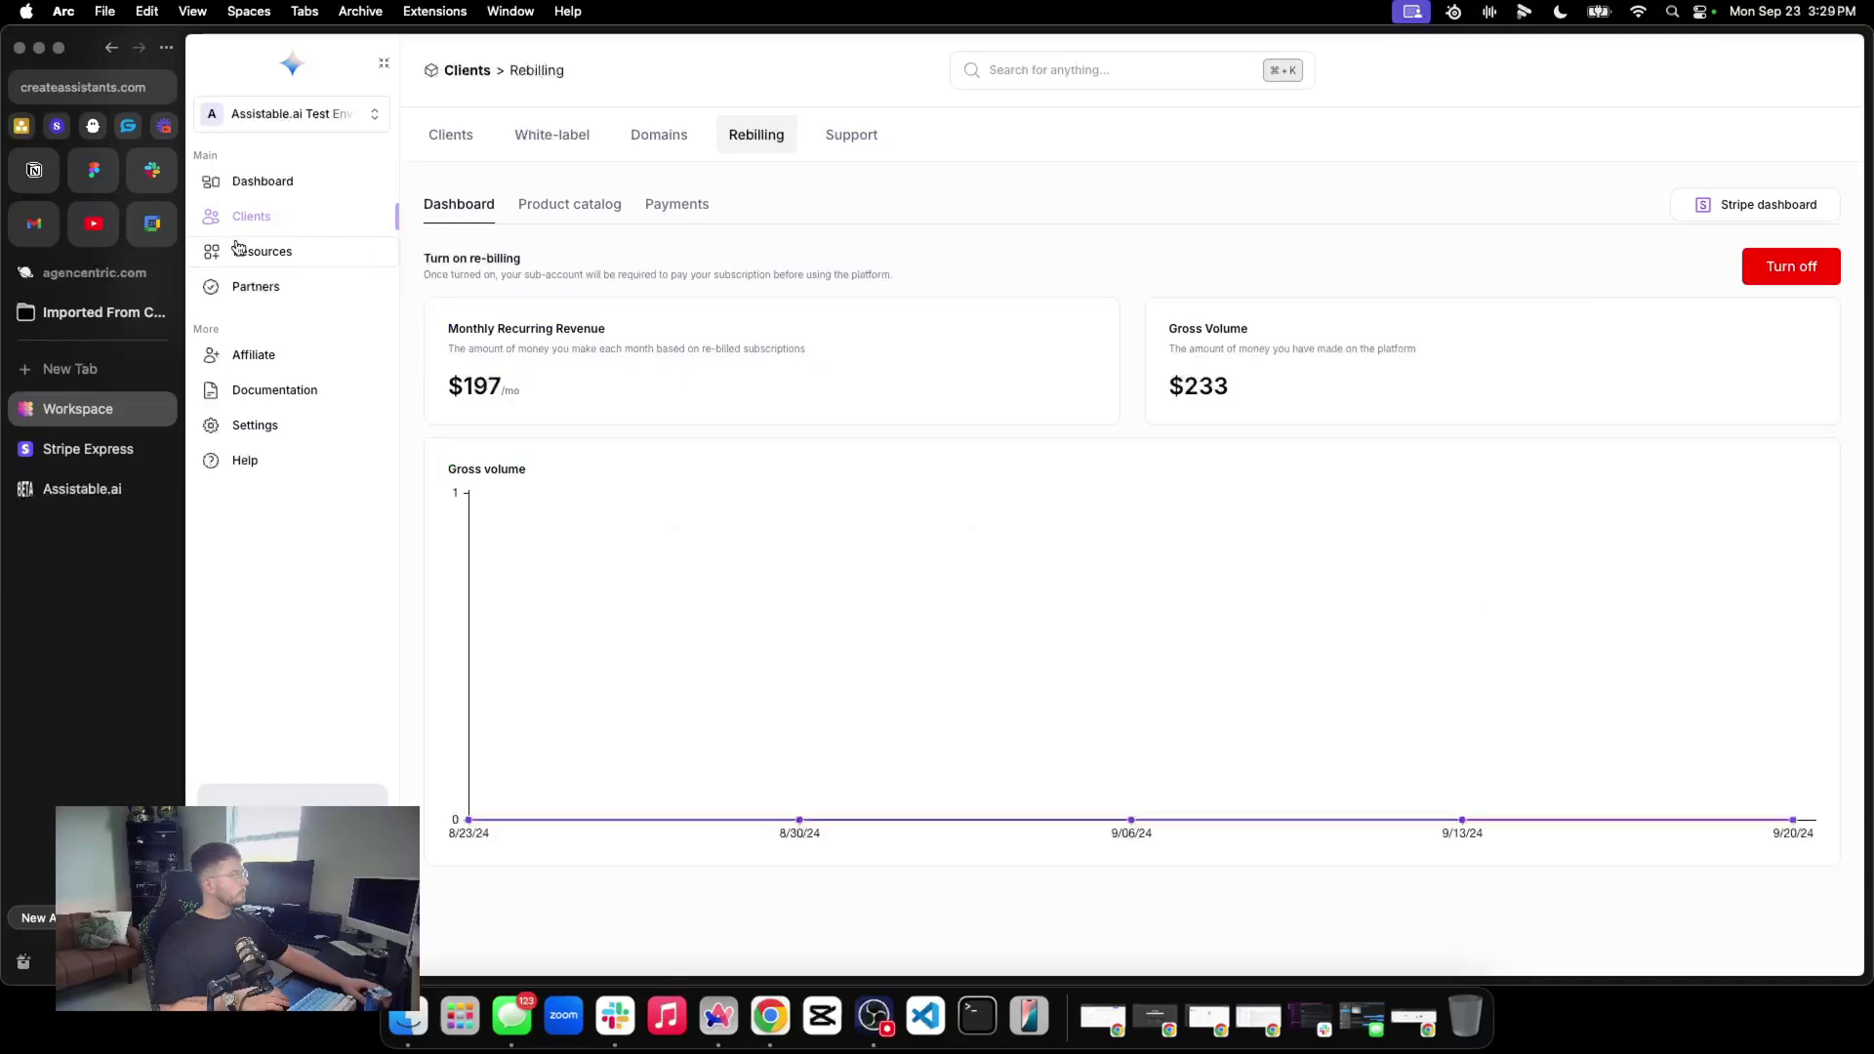
click(1778, 281)
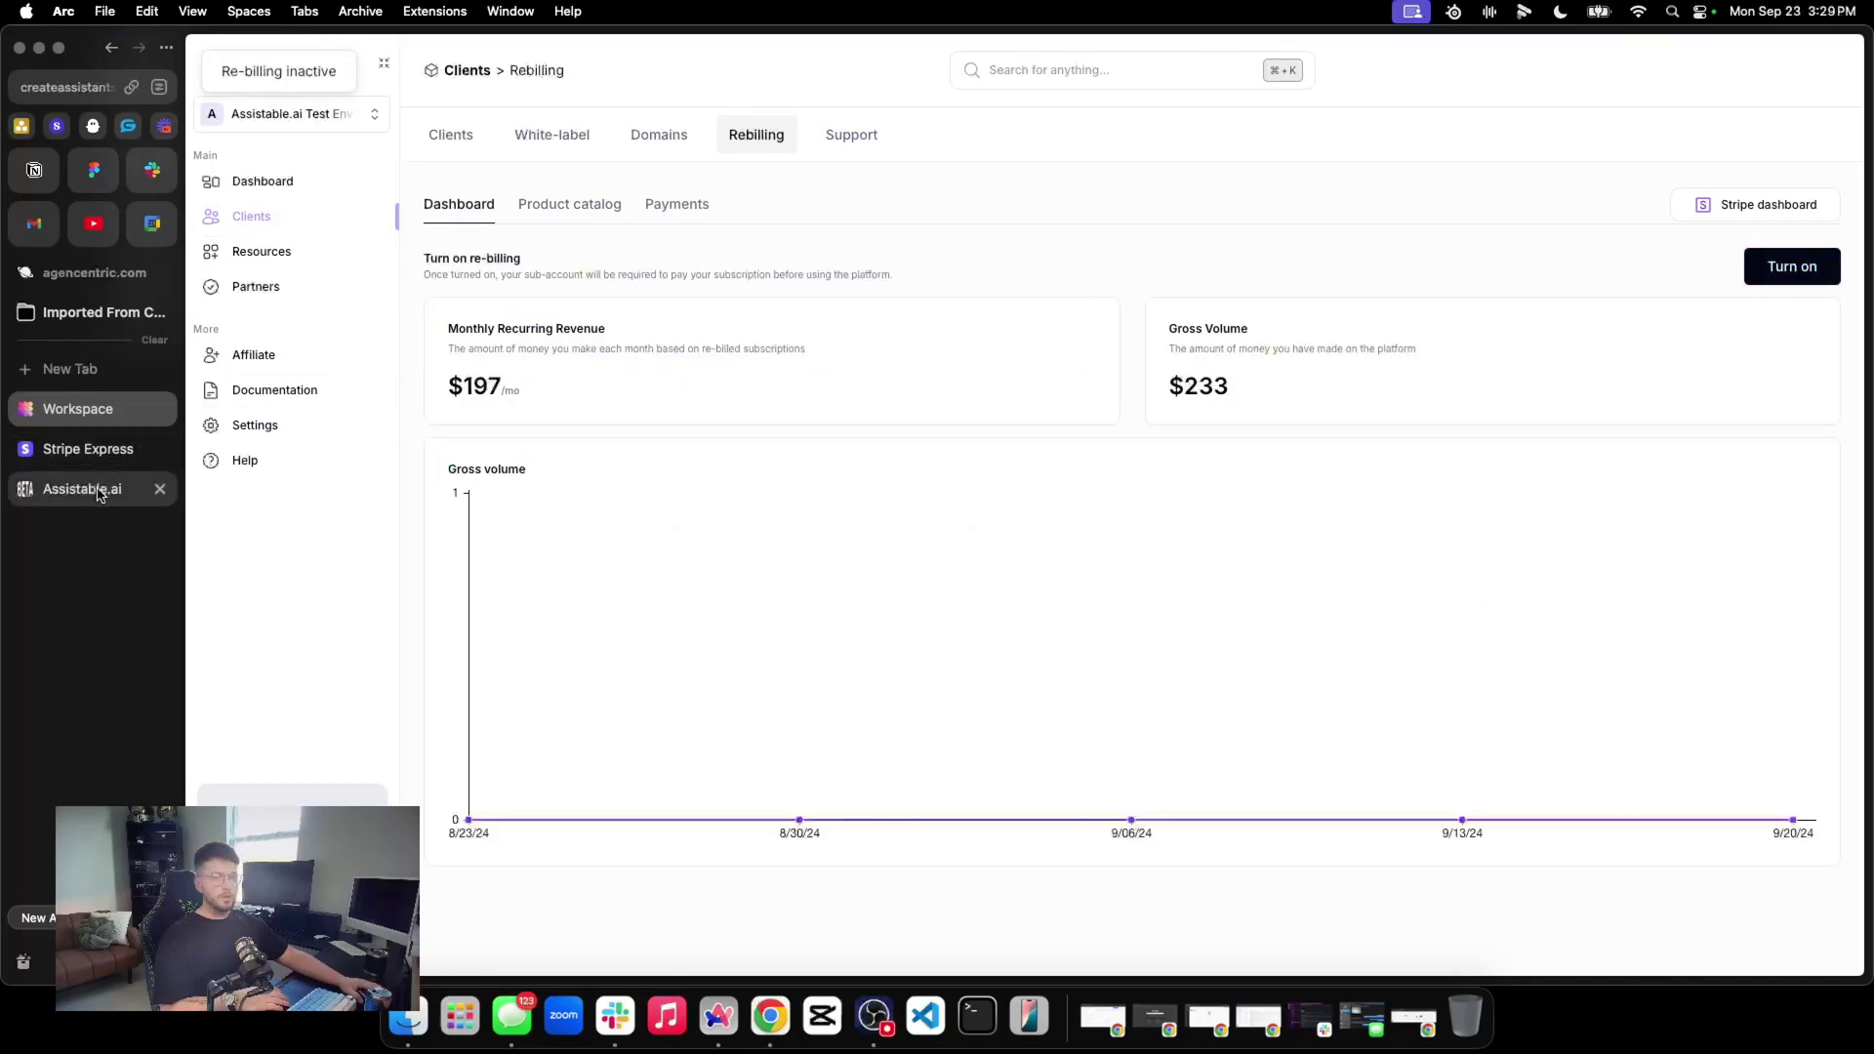
click(1792, 266)
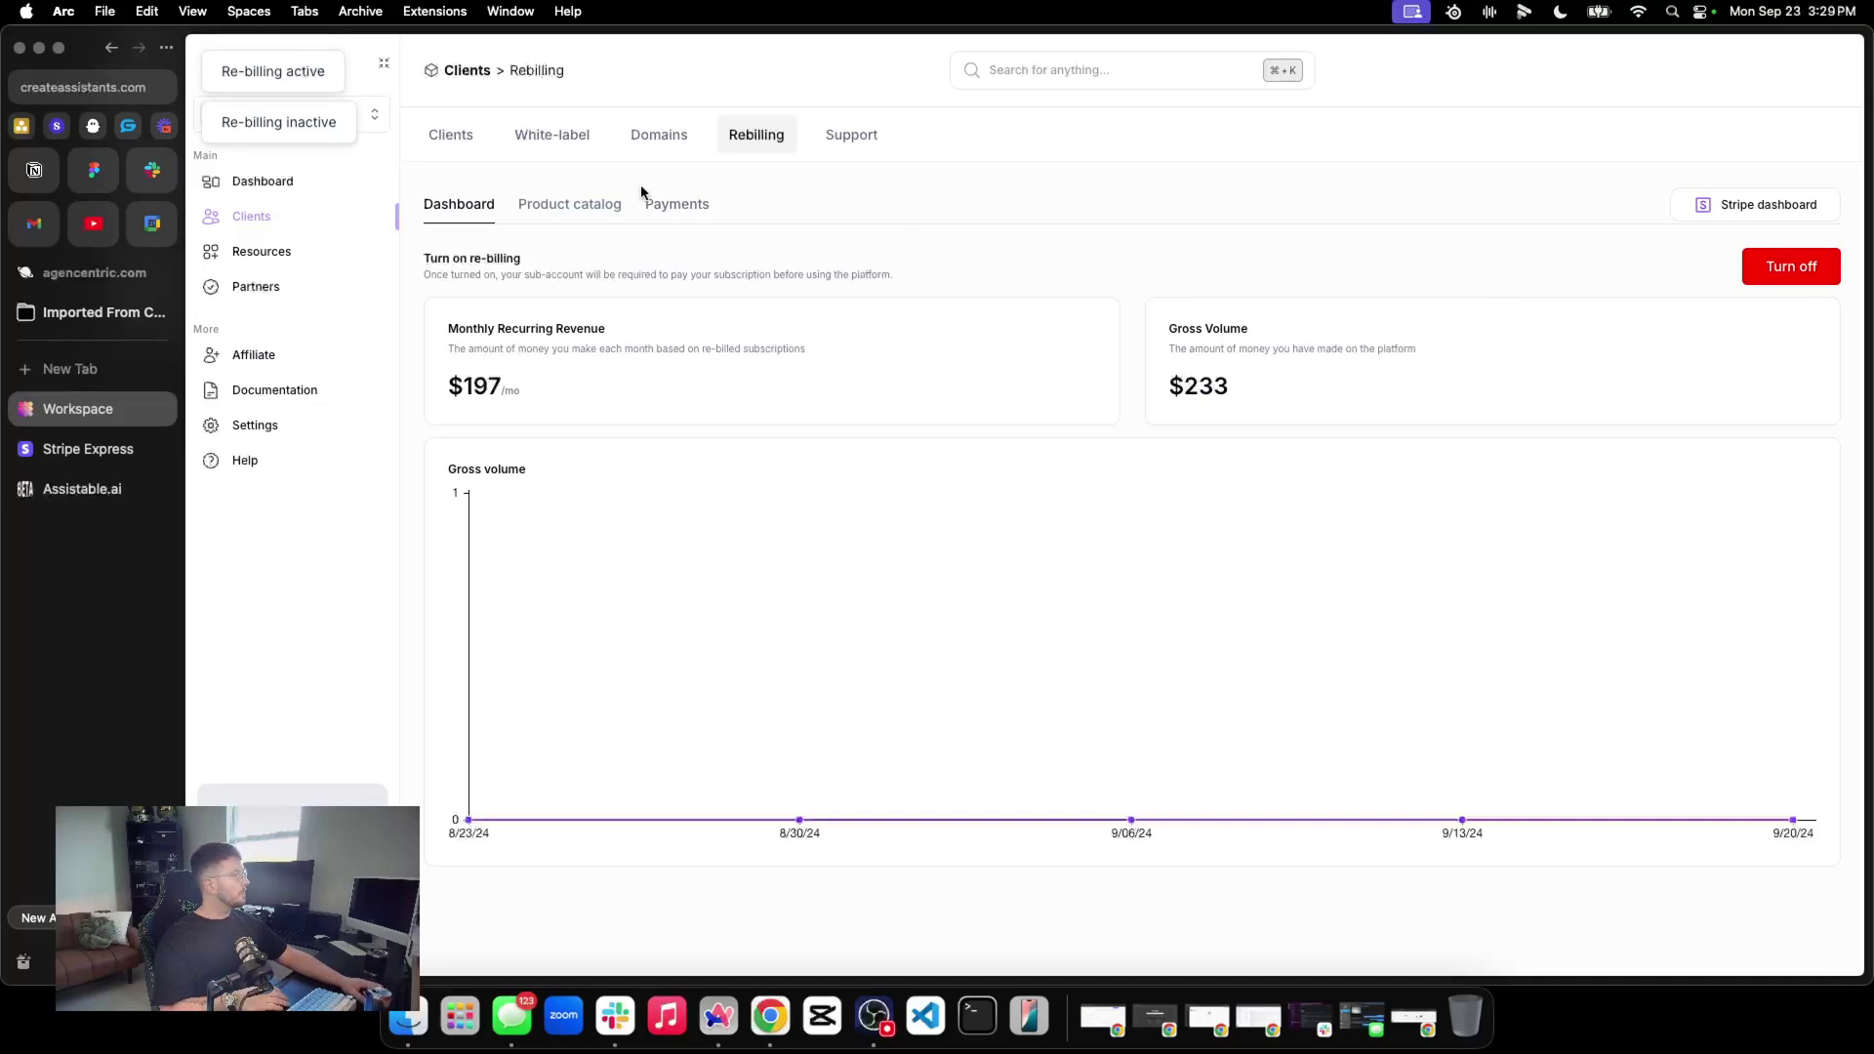
Step: Set Starter, Growth and Enterprise to inactive and check the Inactive and Active catalog filters
click(585, 204)
click(1765, 465)
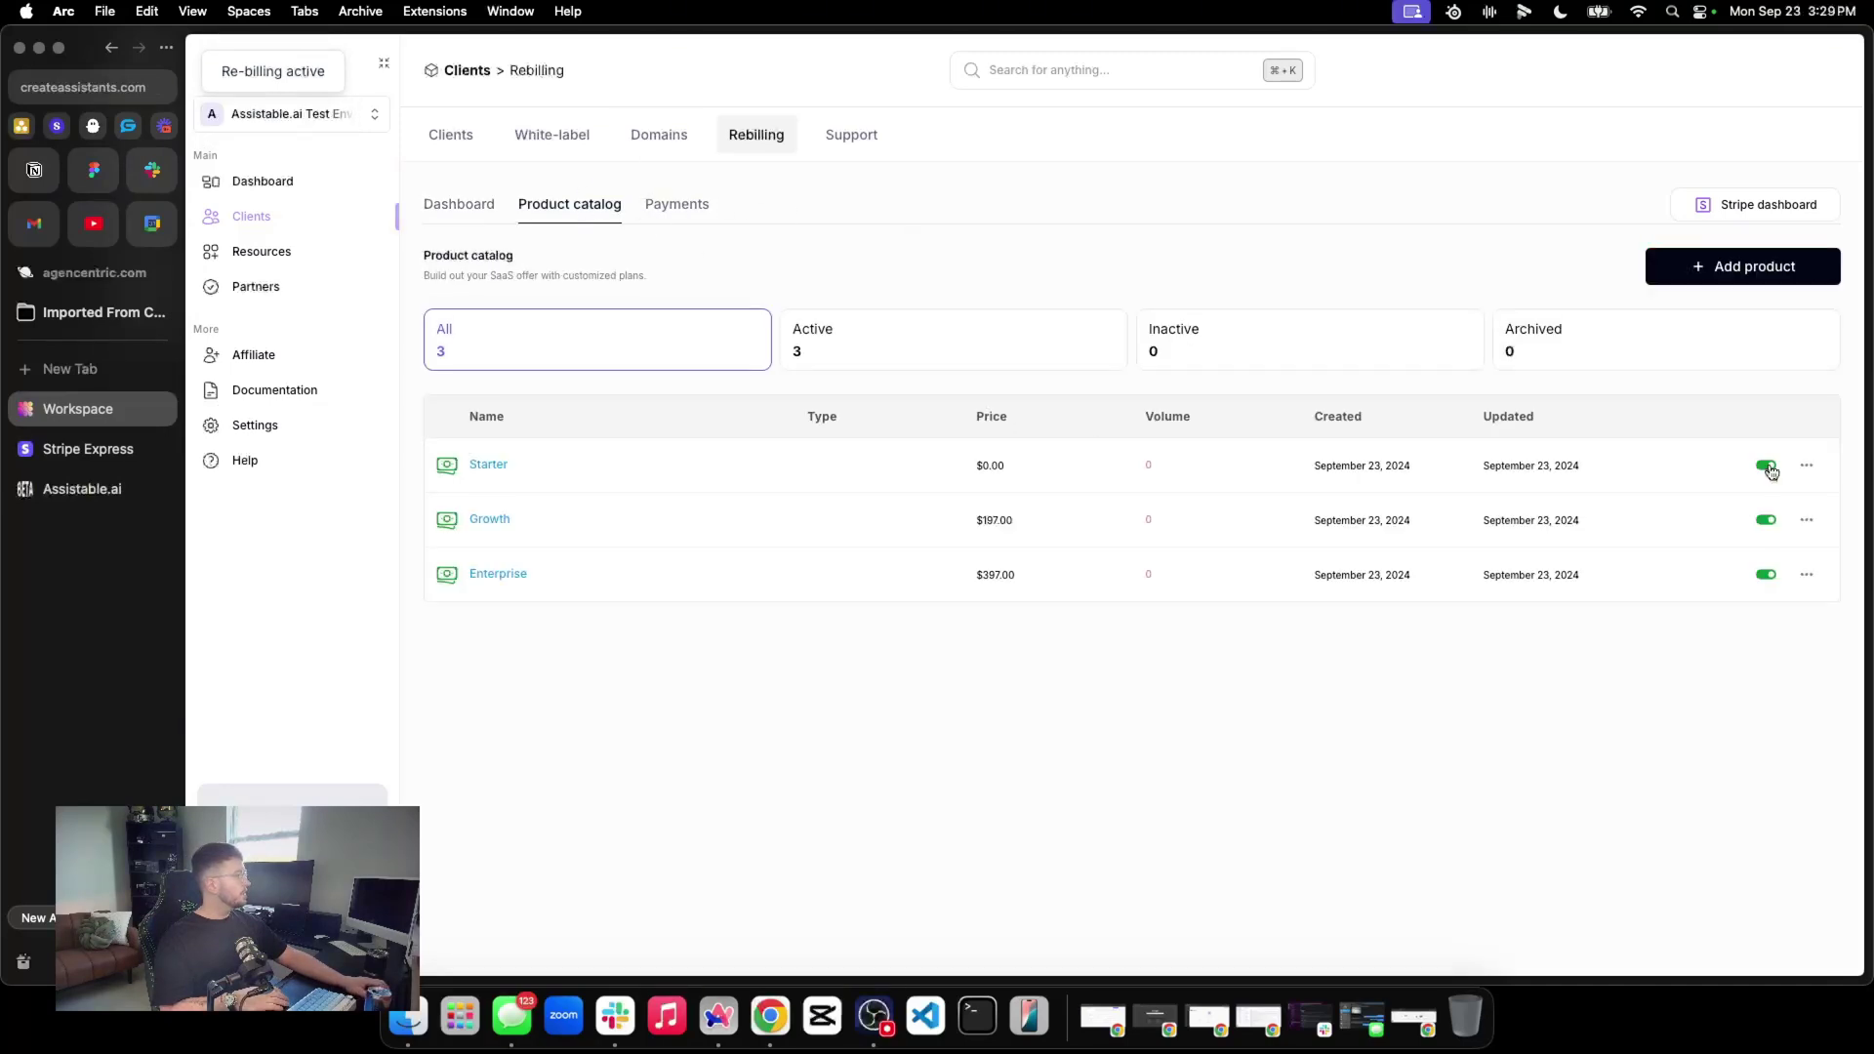
click(1765, 520)
click(1765, 575)
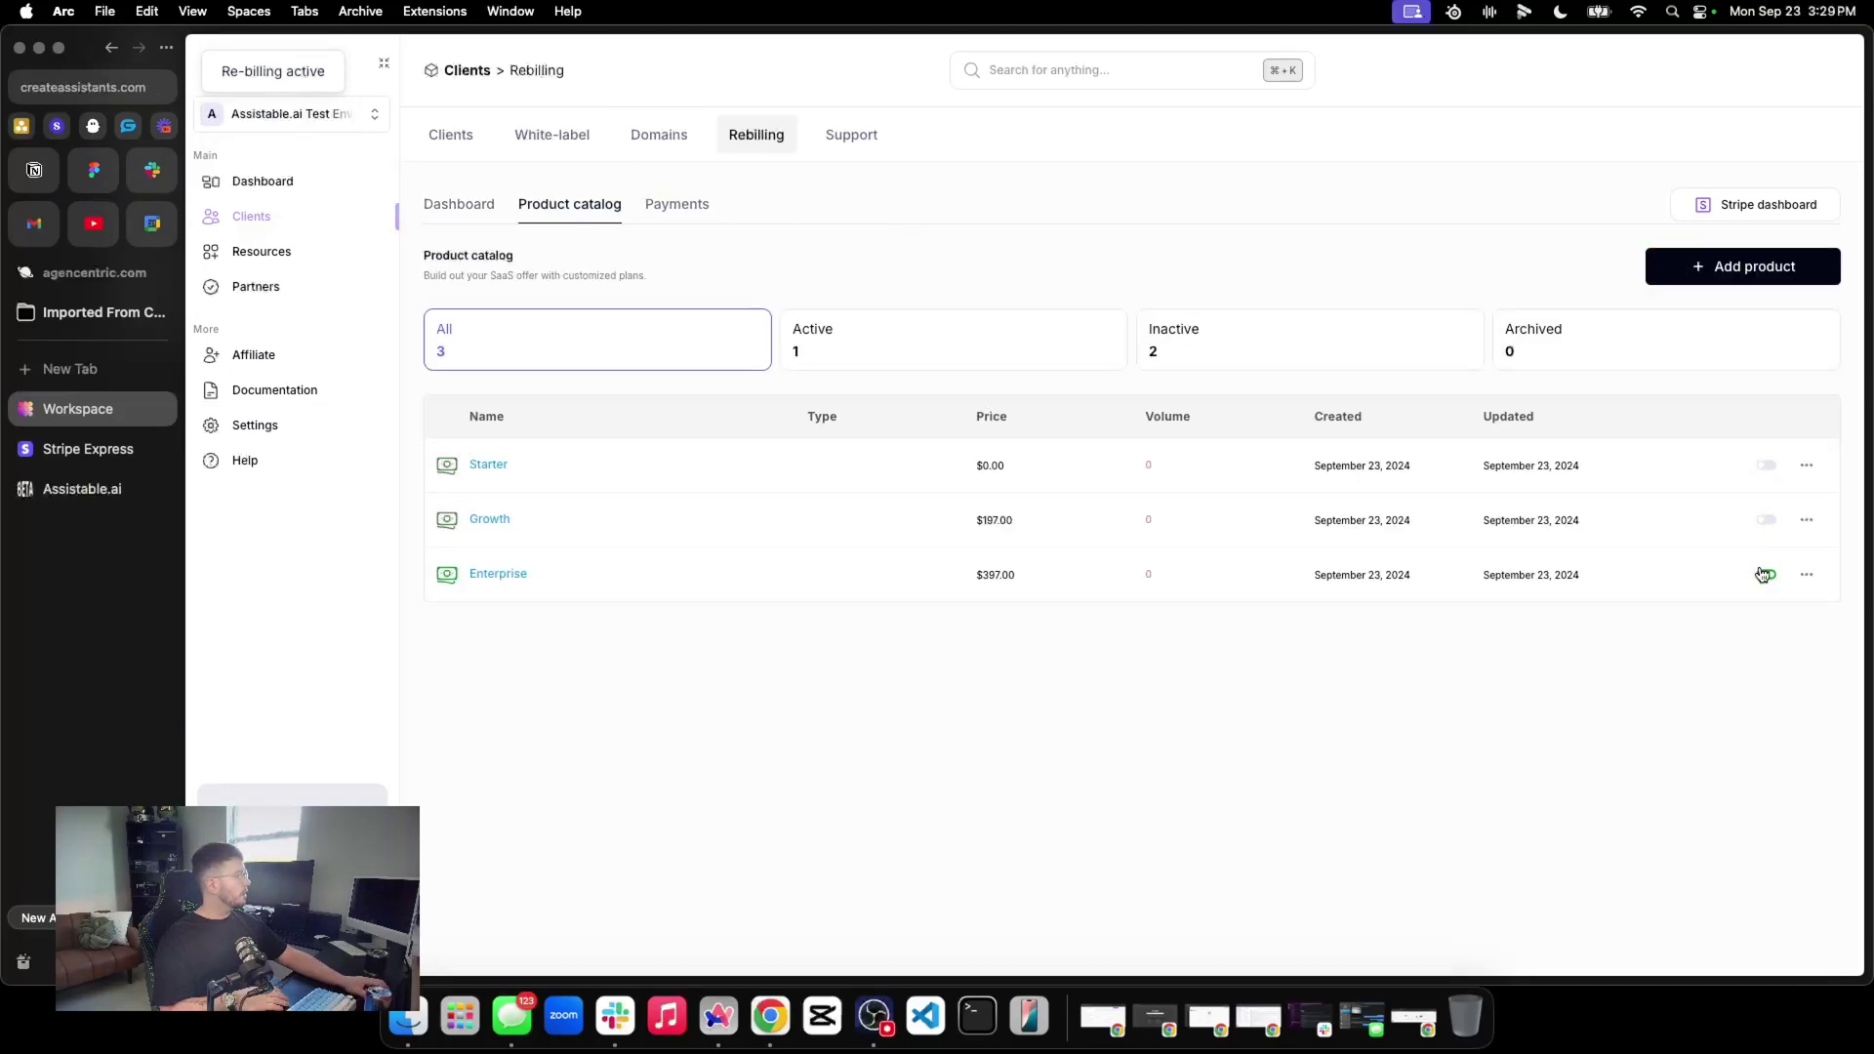
click(1233, 340)
click(940, 360)
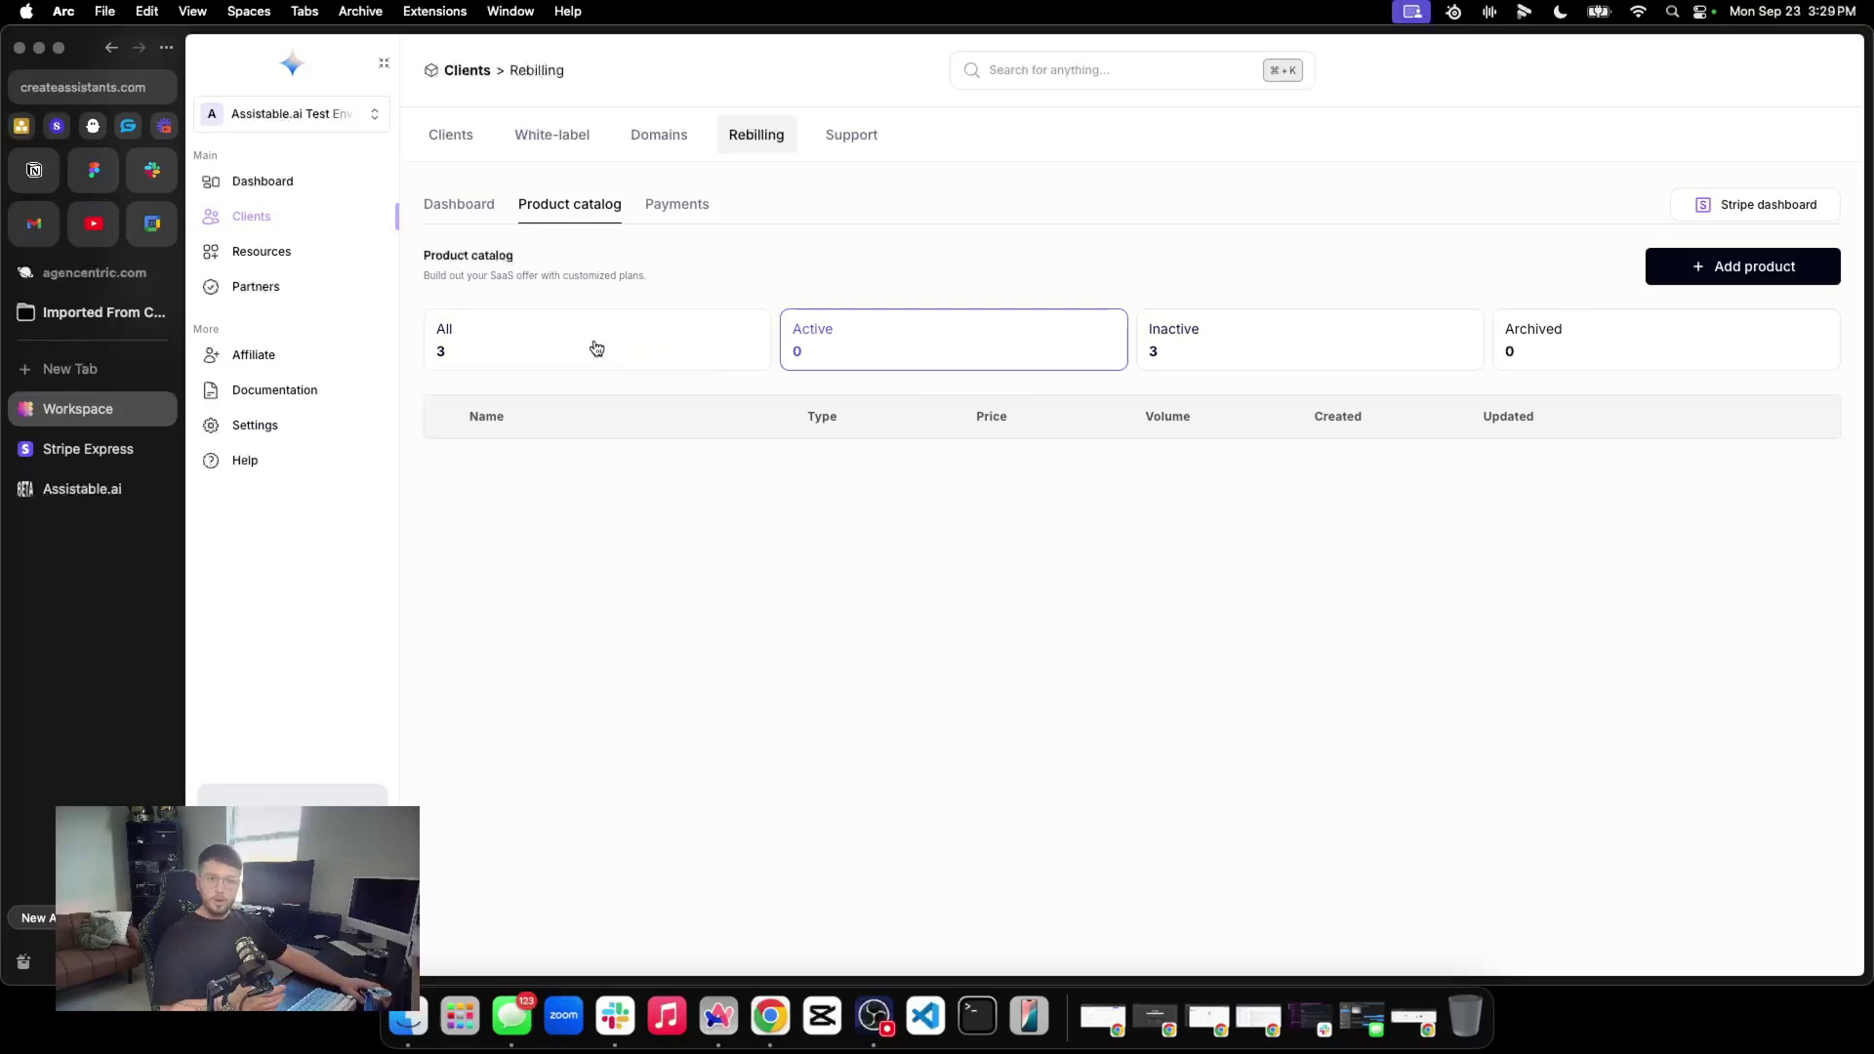
click(596, 349)
Step: Reactivate the Starter, Growth and Enterprise plans
click(1765, 466)
click(1761, 521)
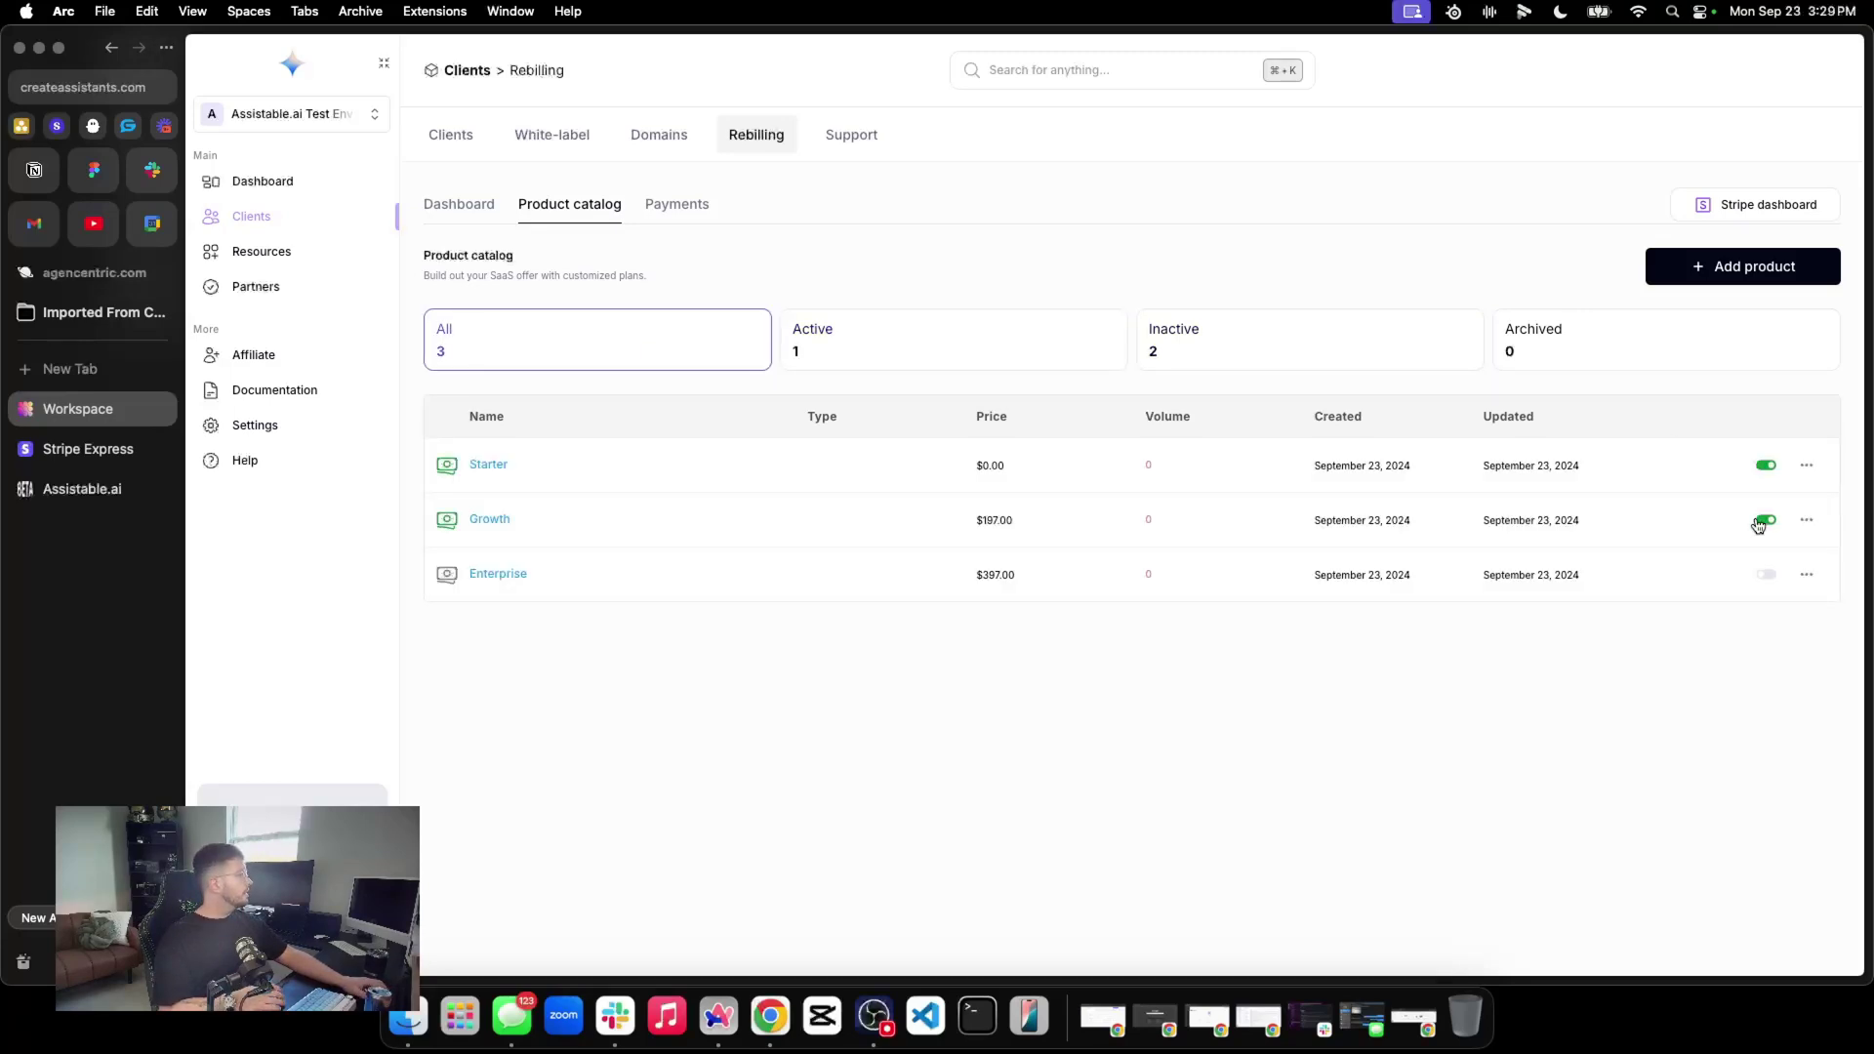
click(1765, 575)
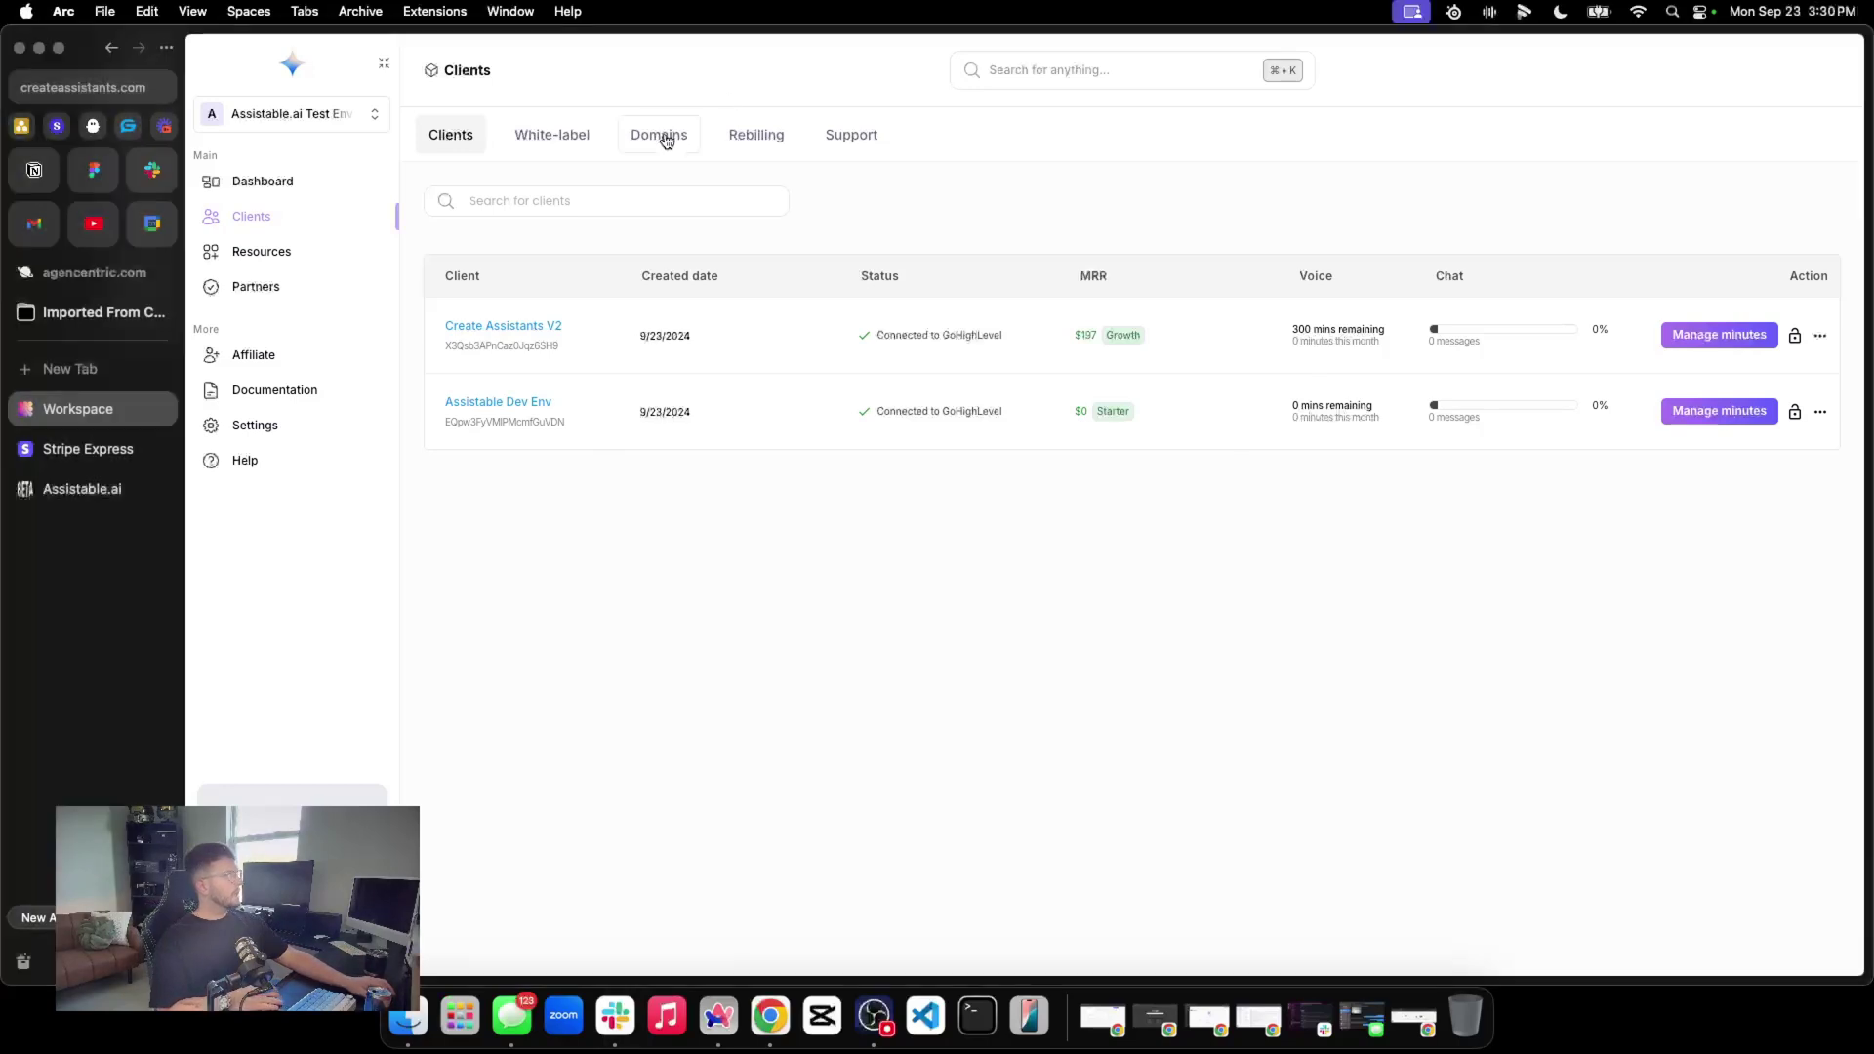
Step: Check the Starter plan's $0.00 price in the product catalog and its pricing editor
click(756, 135)
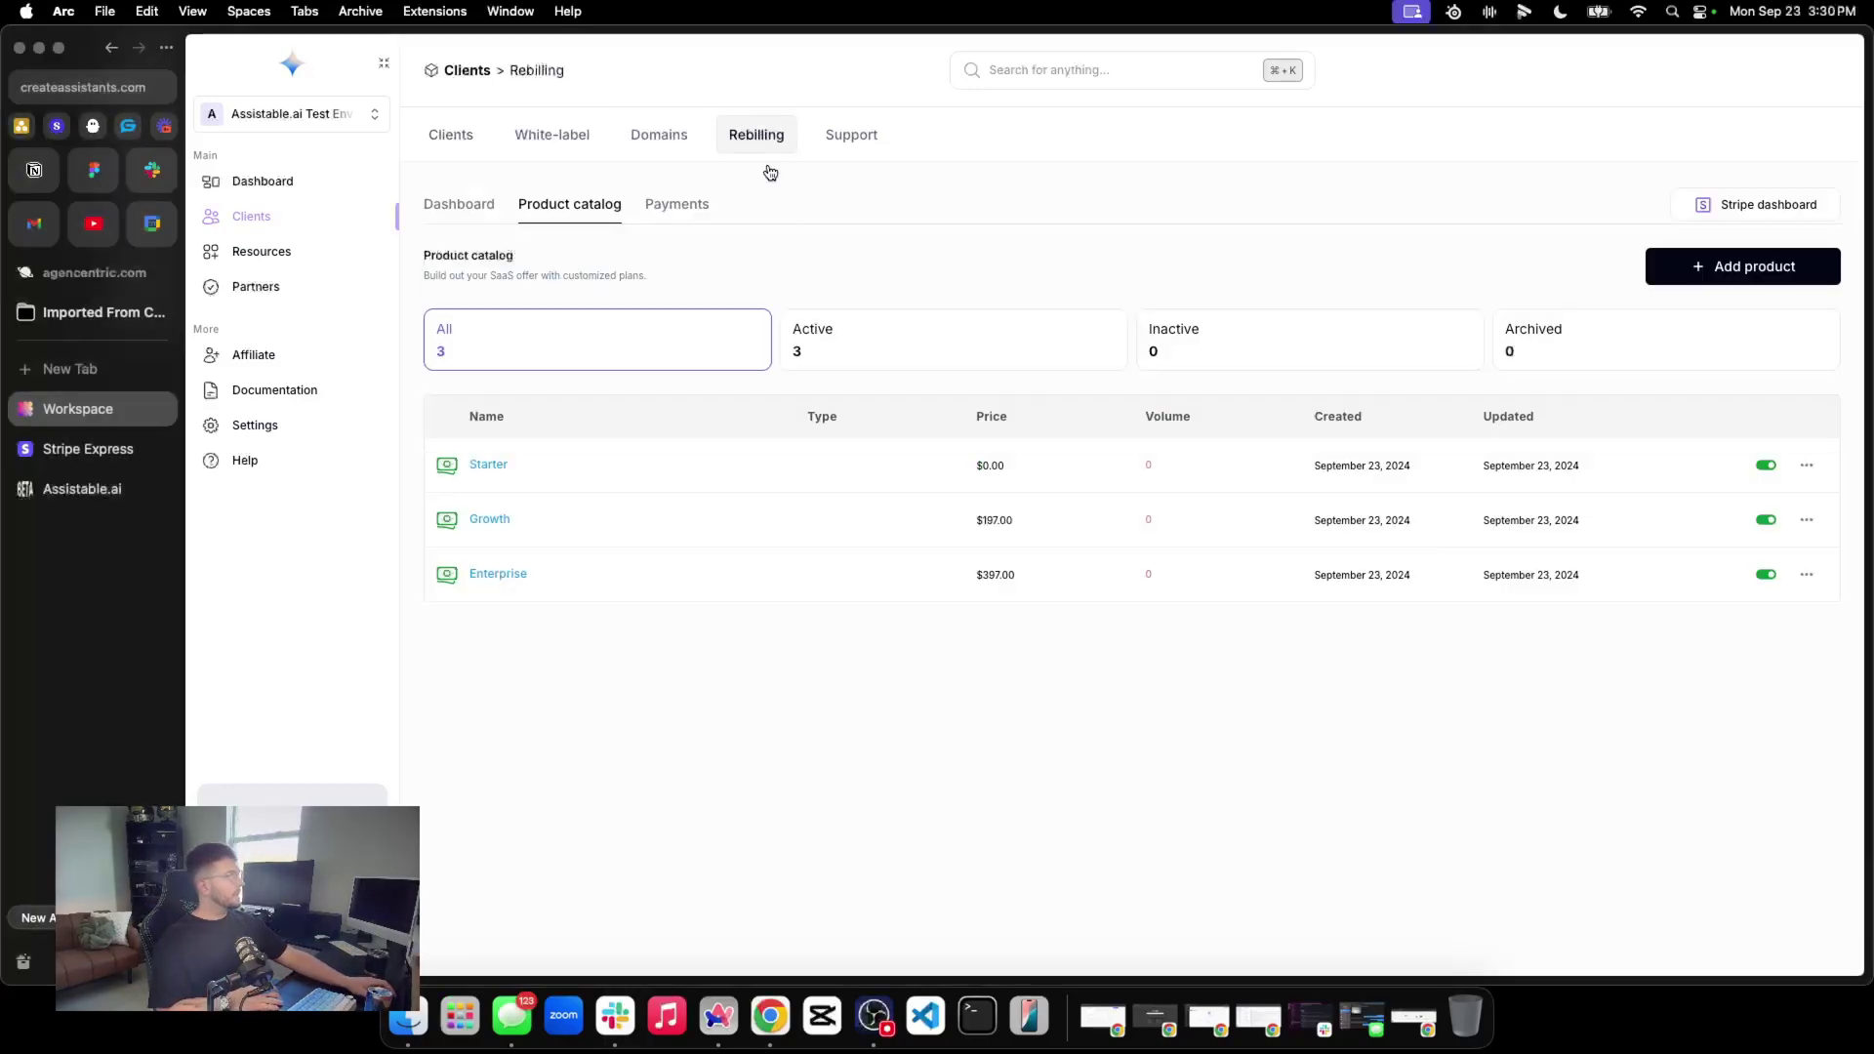
double_click(986, 465)
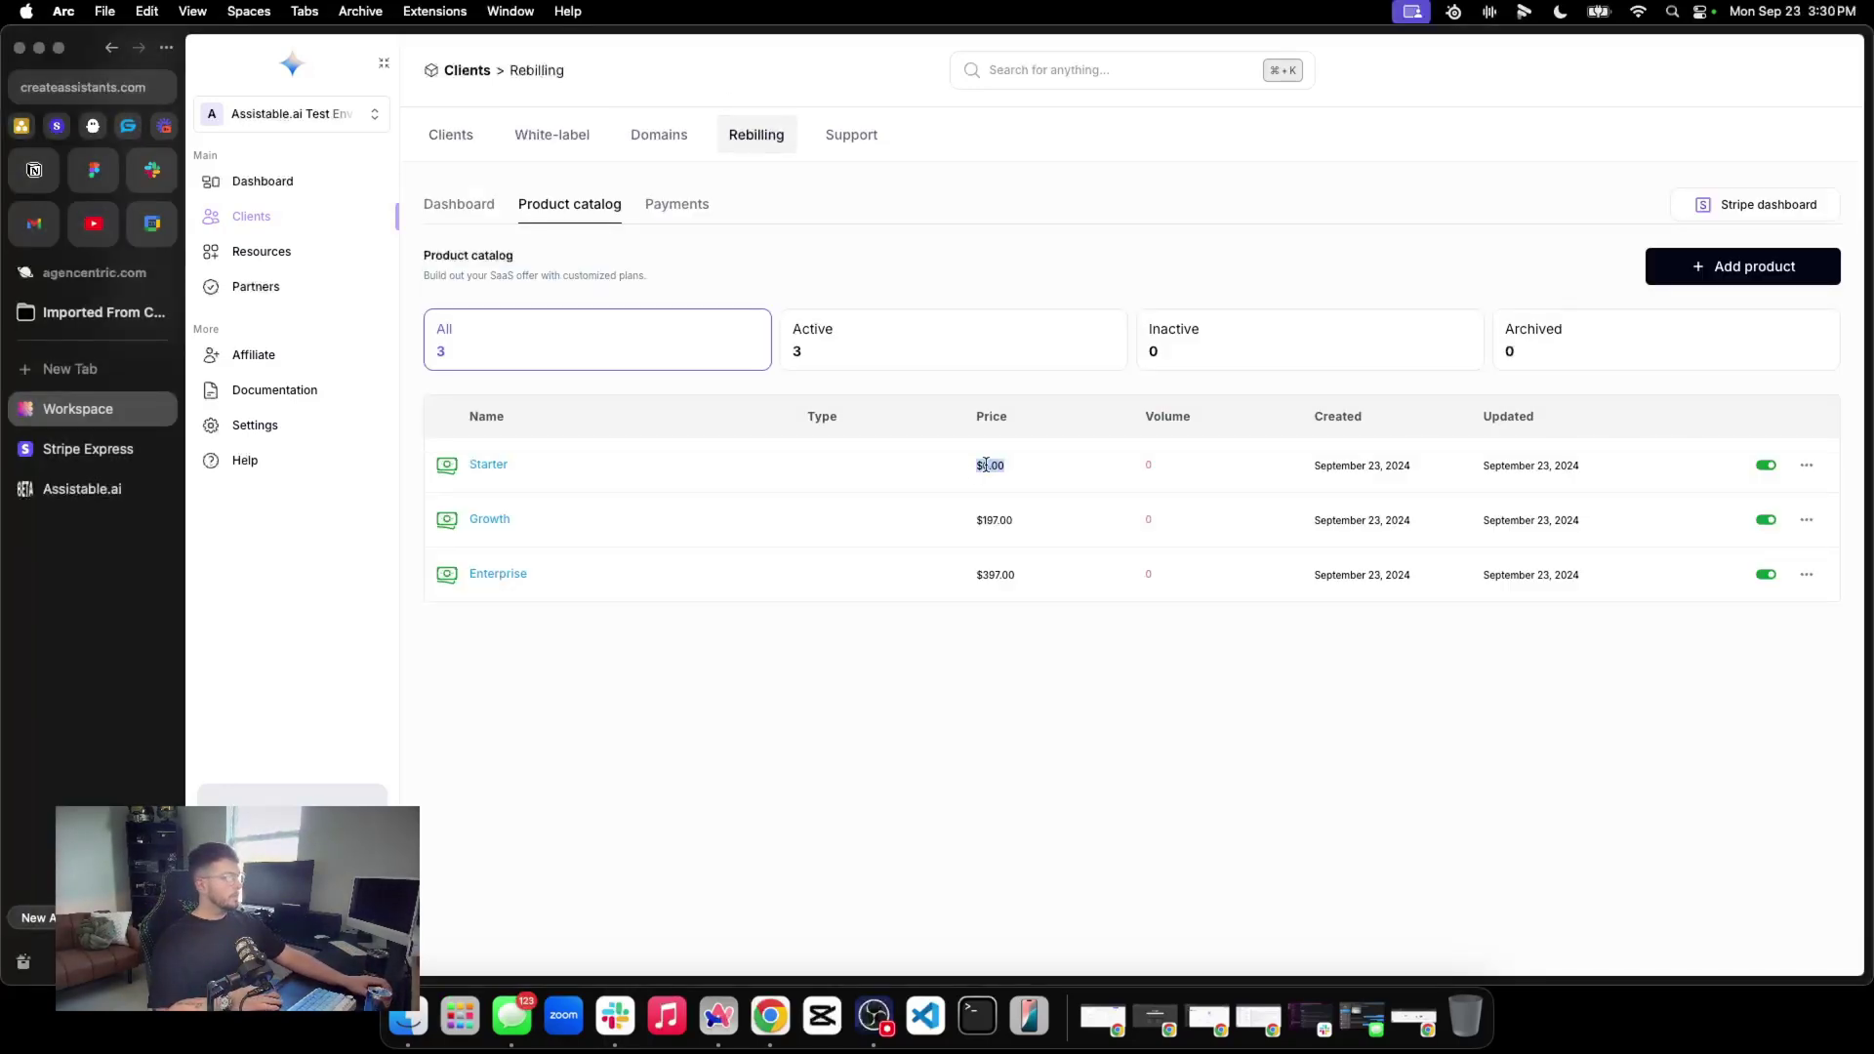
click(1806, 465)
click(1566, 428)
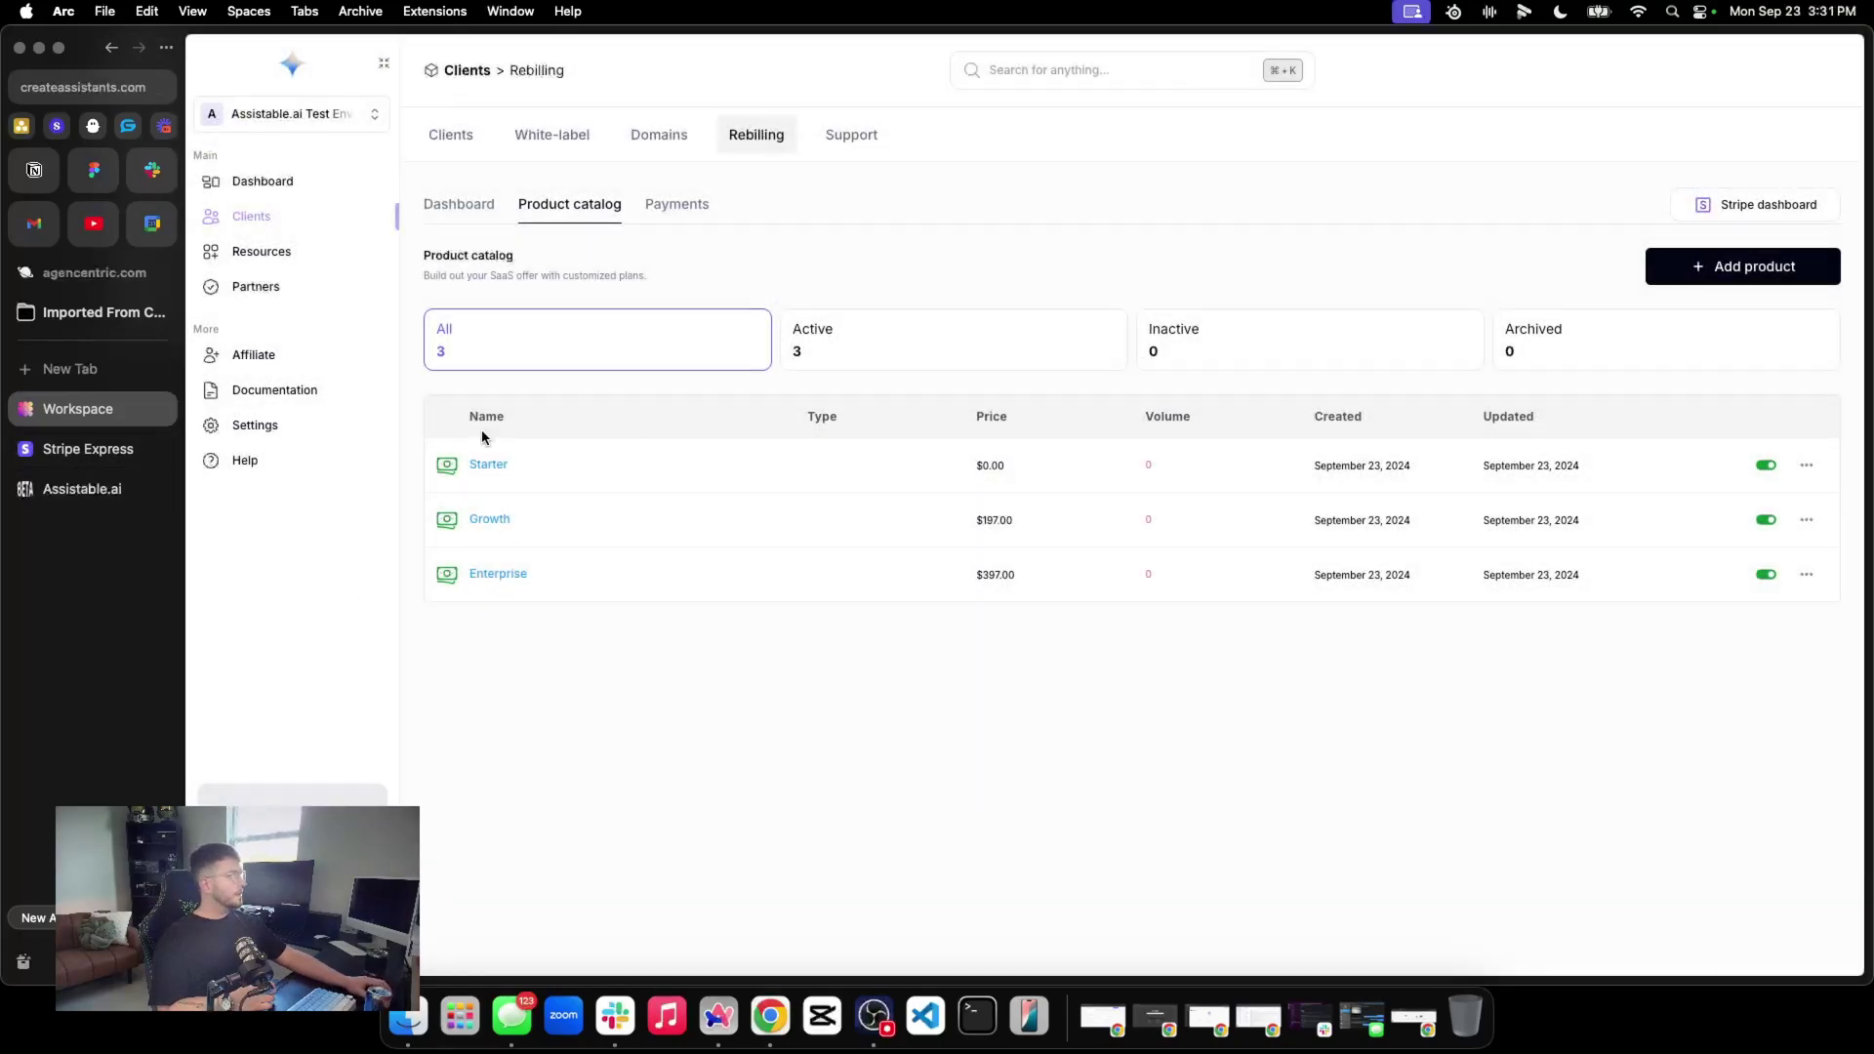
Step: Review the client sub-accounts' GoHighLevel connection status, then go to the client's dashboard
click(433, 139)
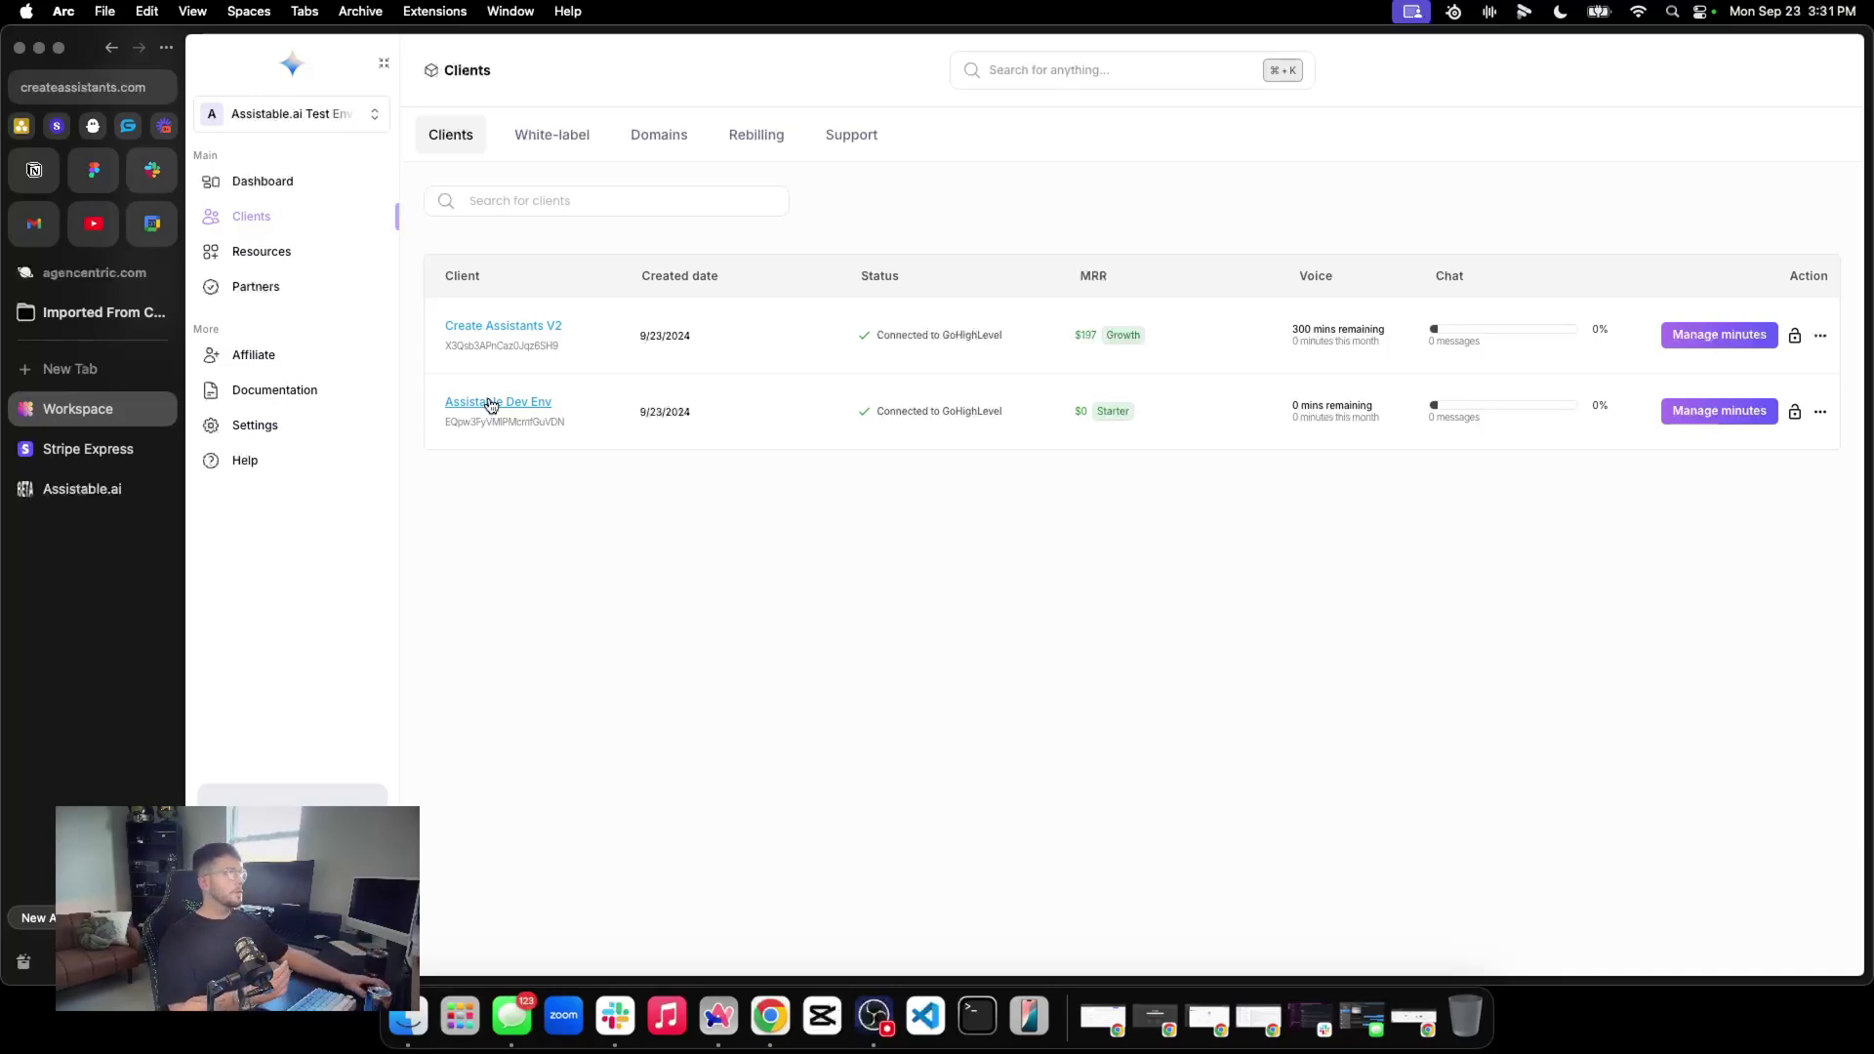
triple_click(934, 414)
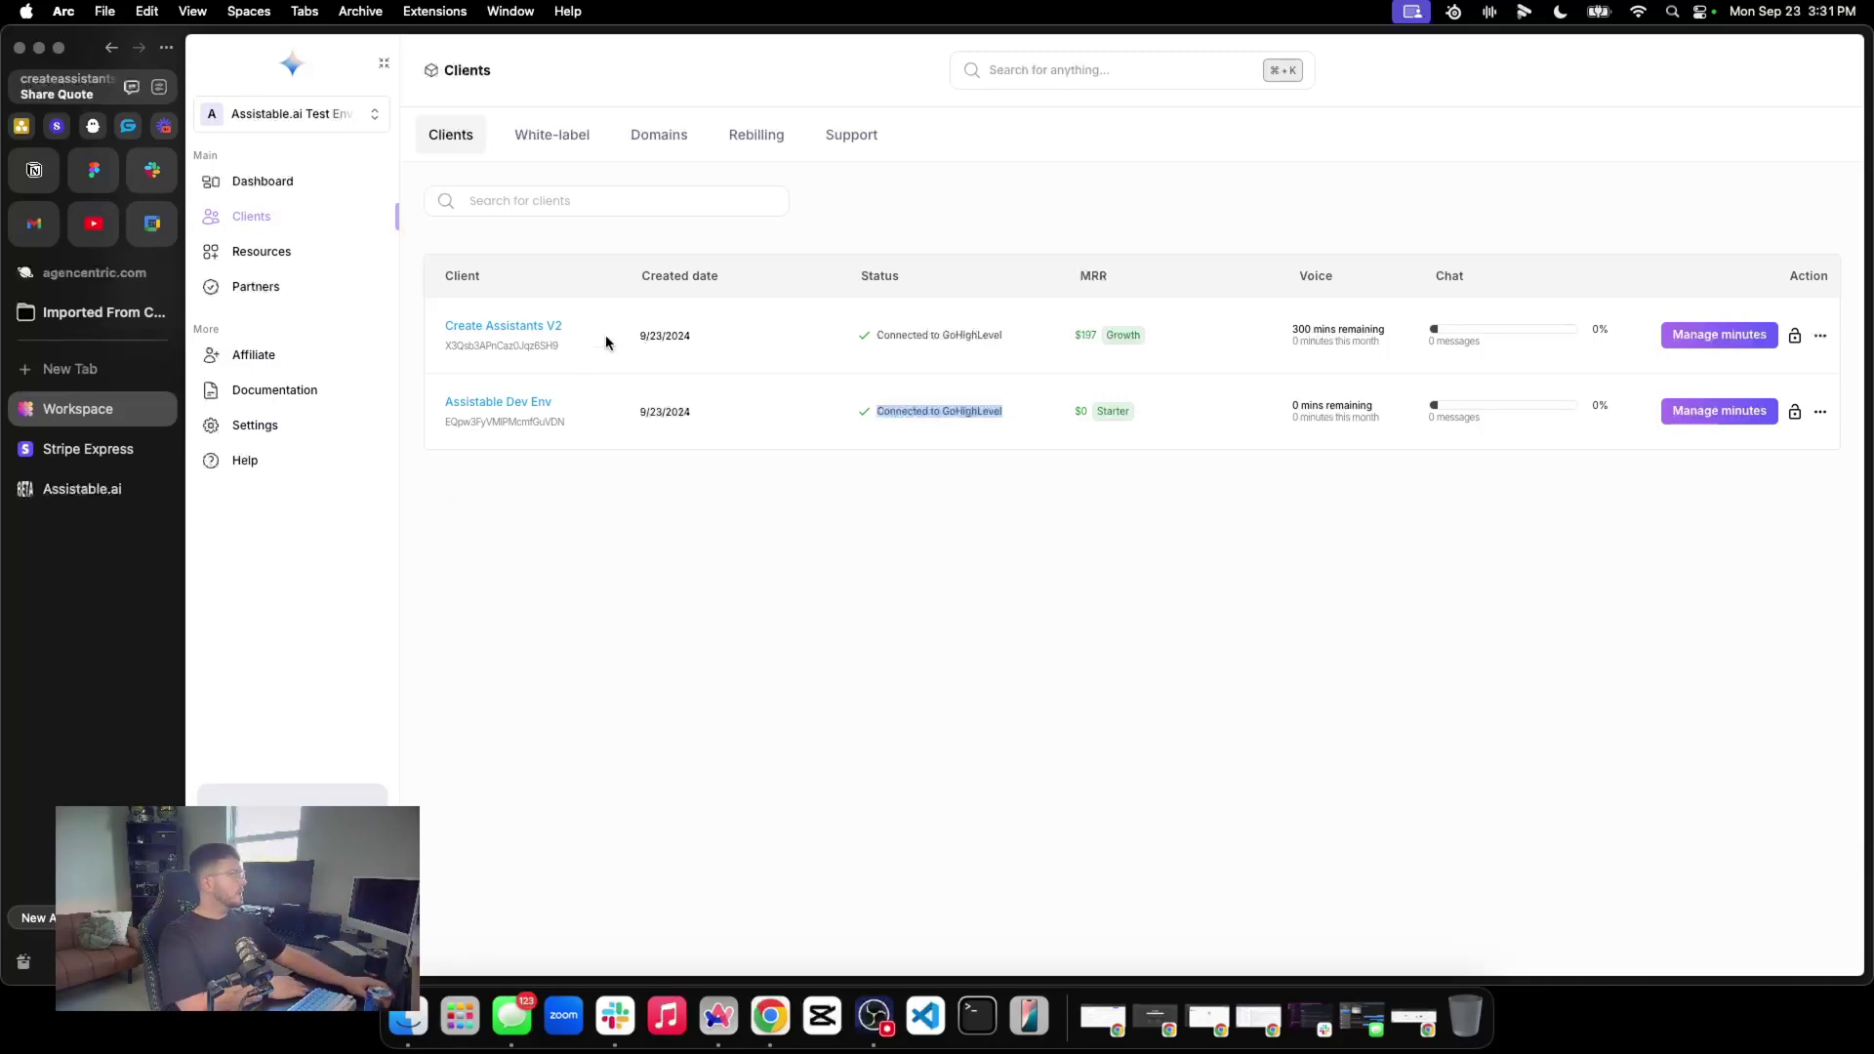
click(734, 137)
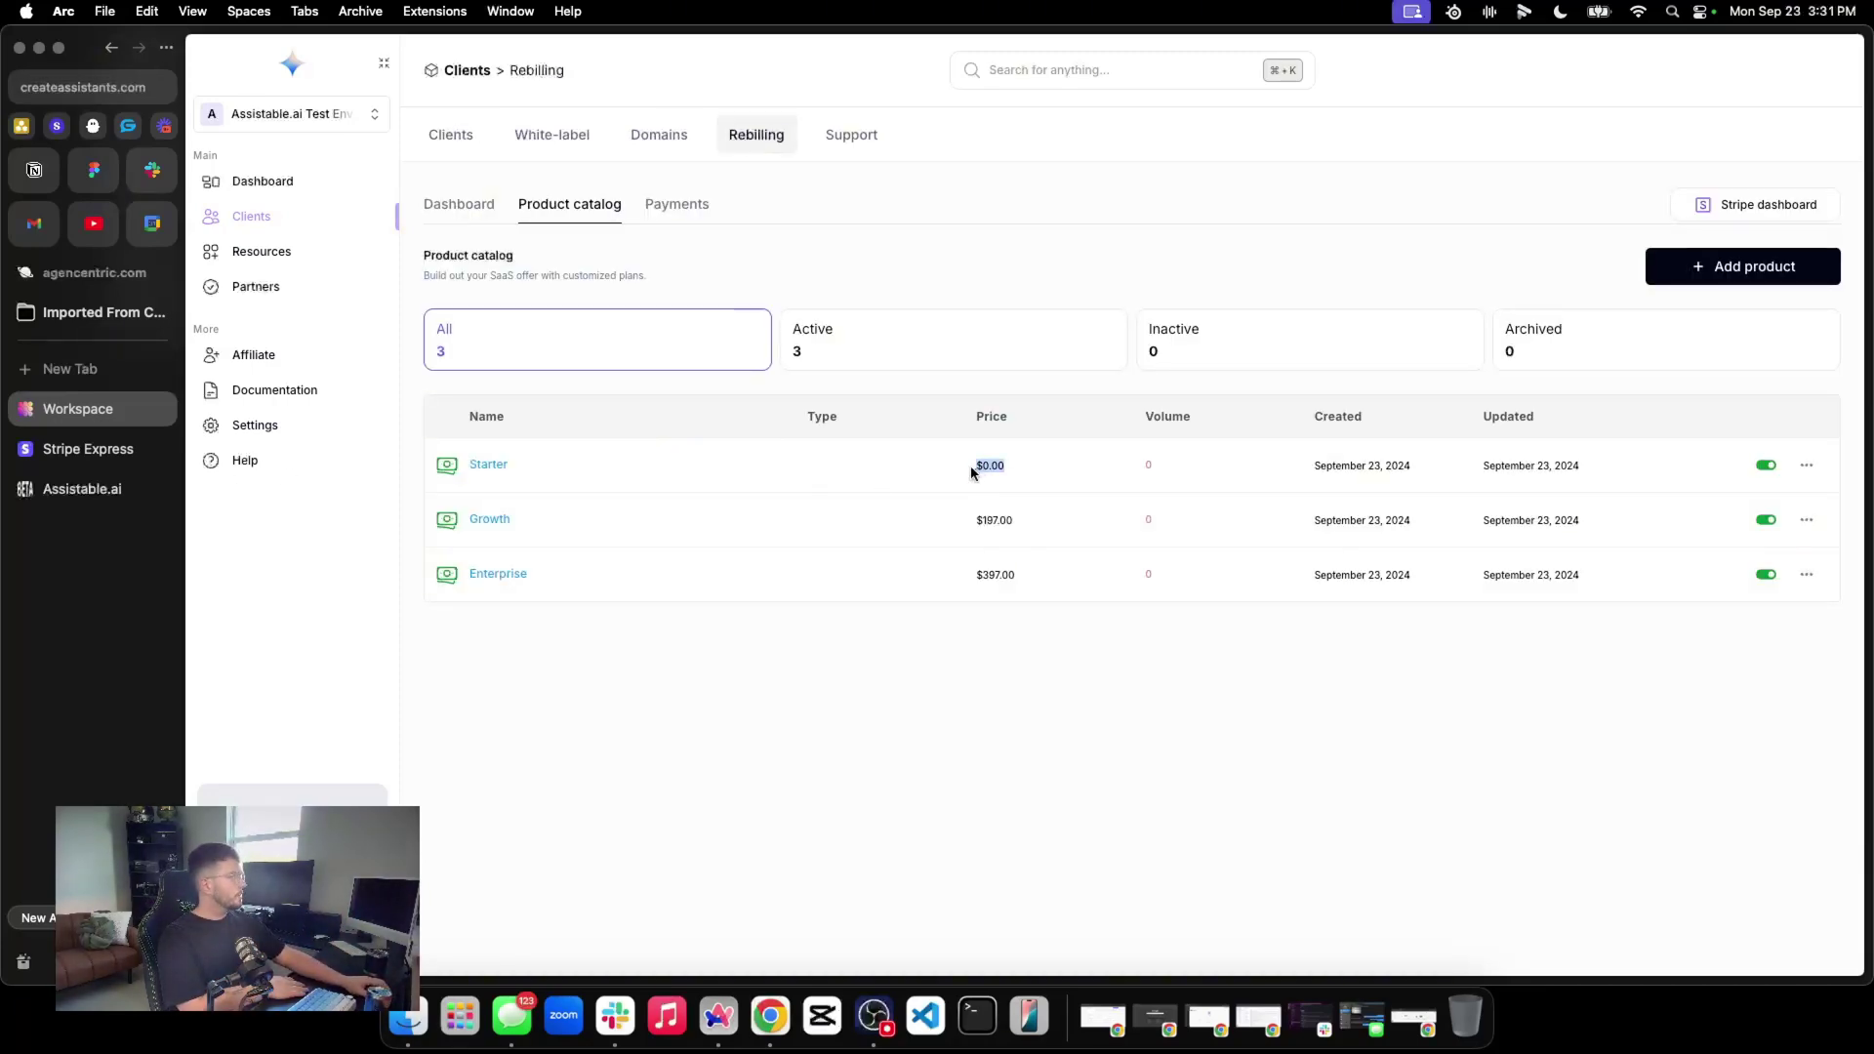
click(122, 491)
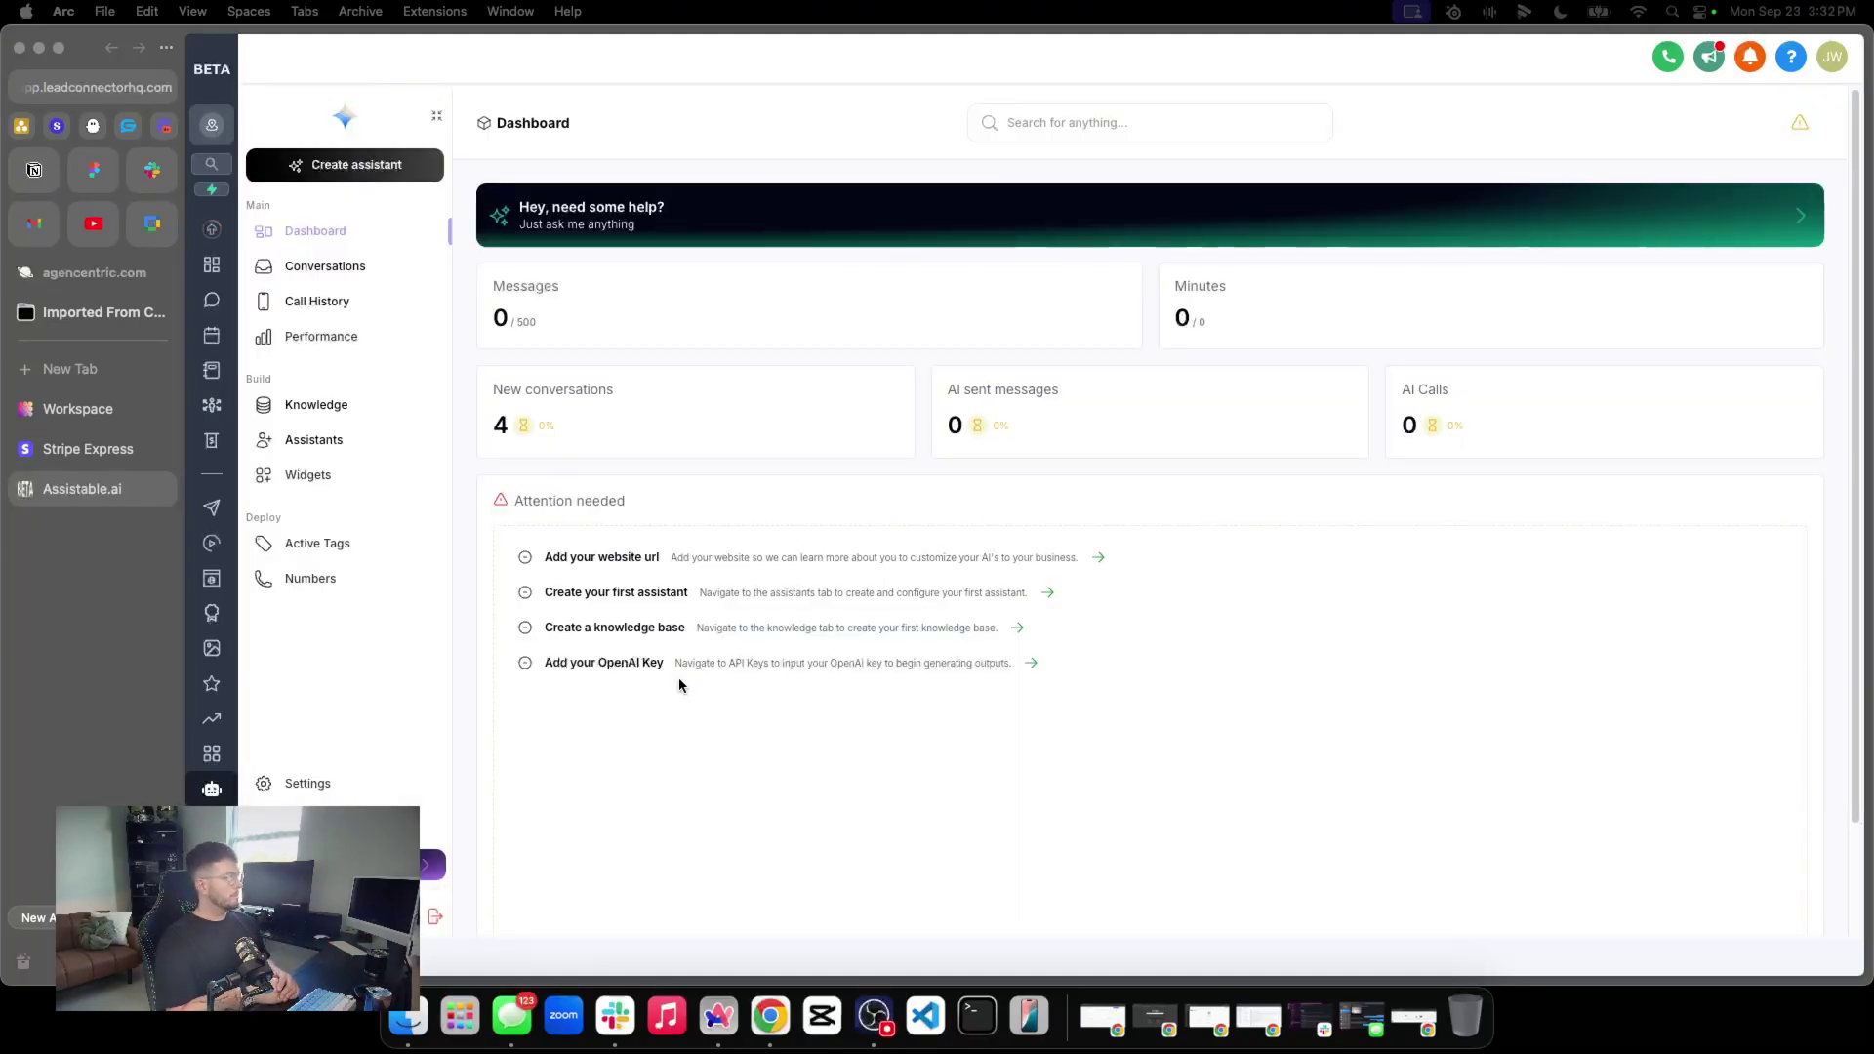
Step: Check the sub-account's Starter plan in Settings > Billing
click(293, 783)
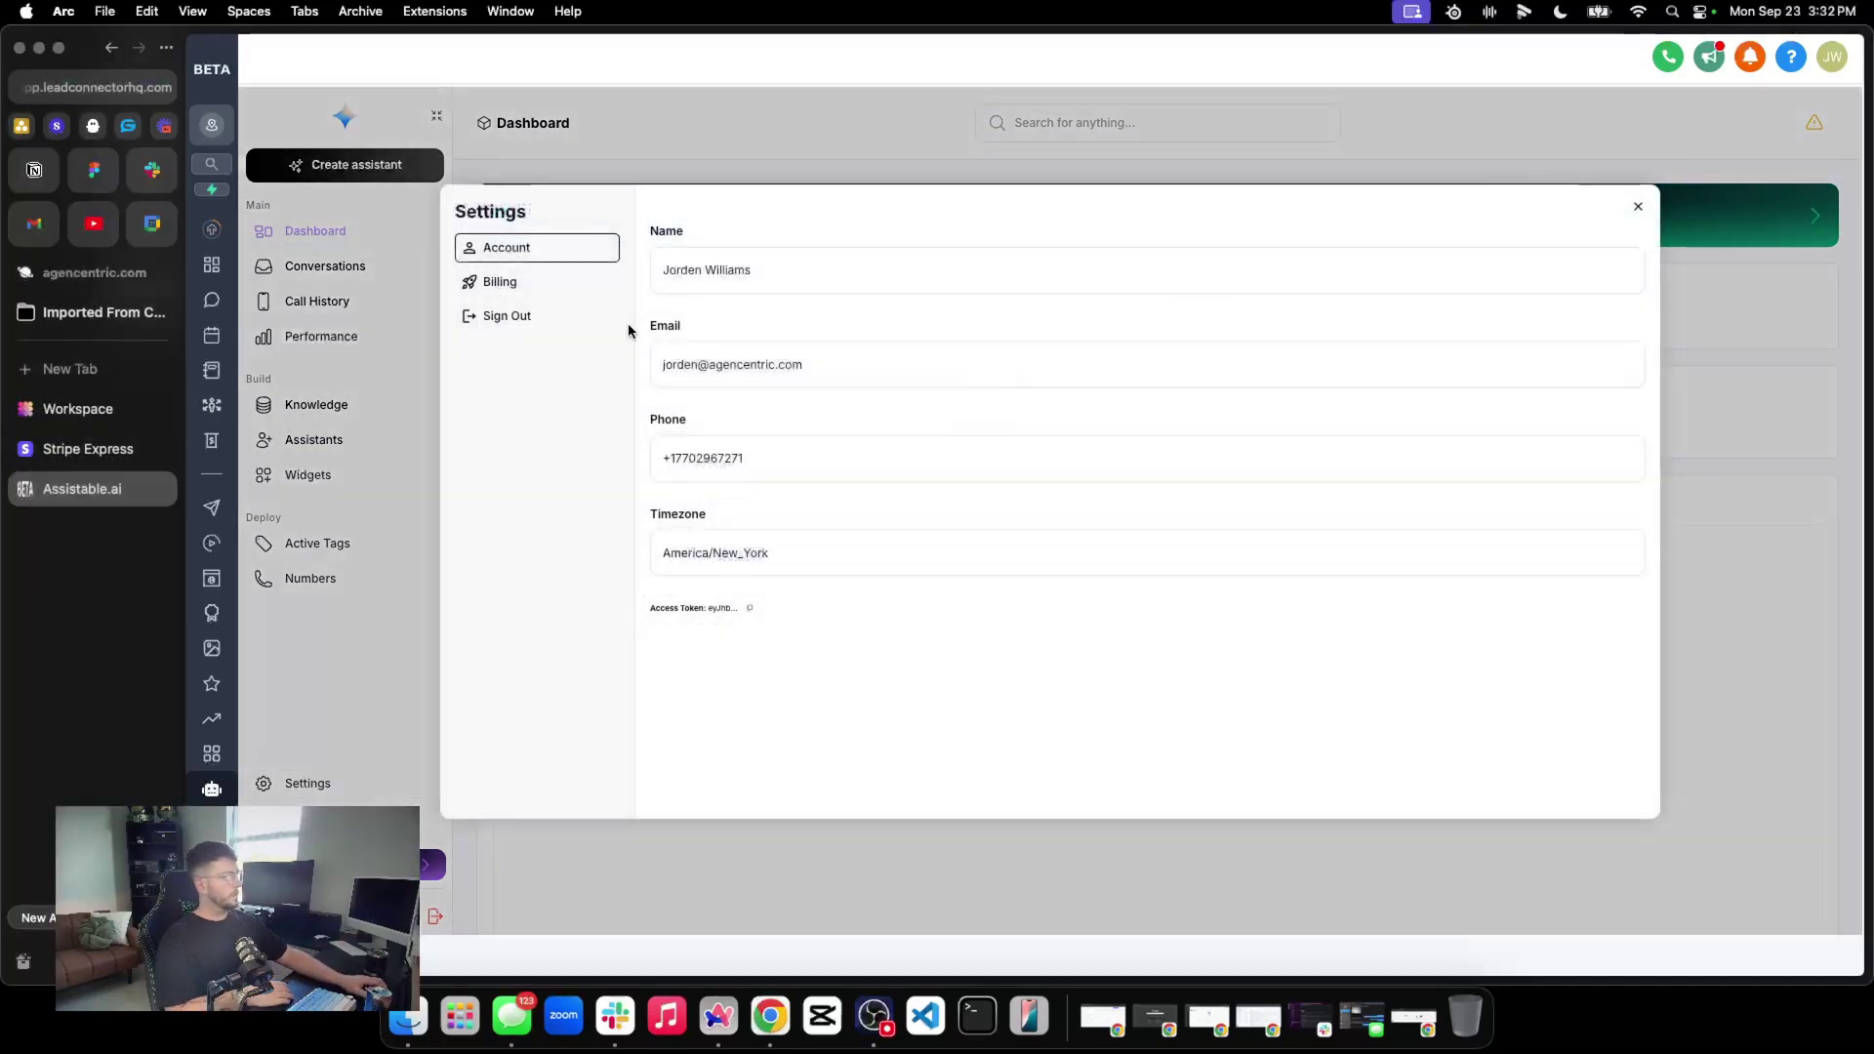
click(535, 284)
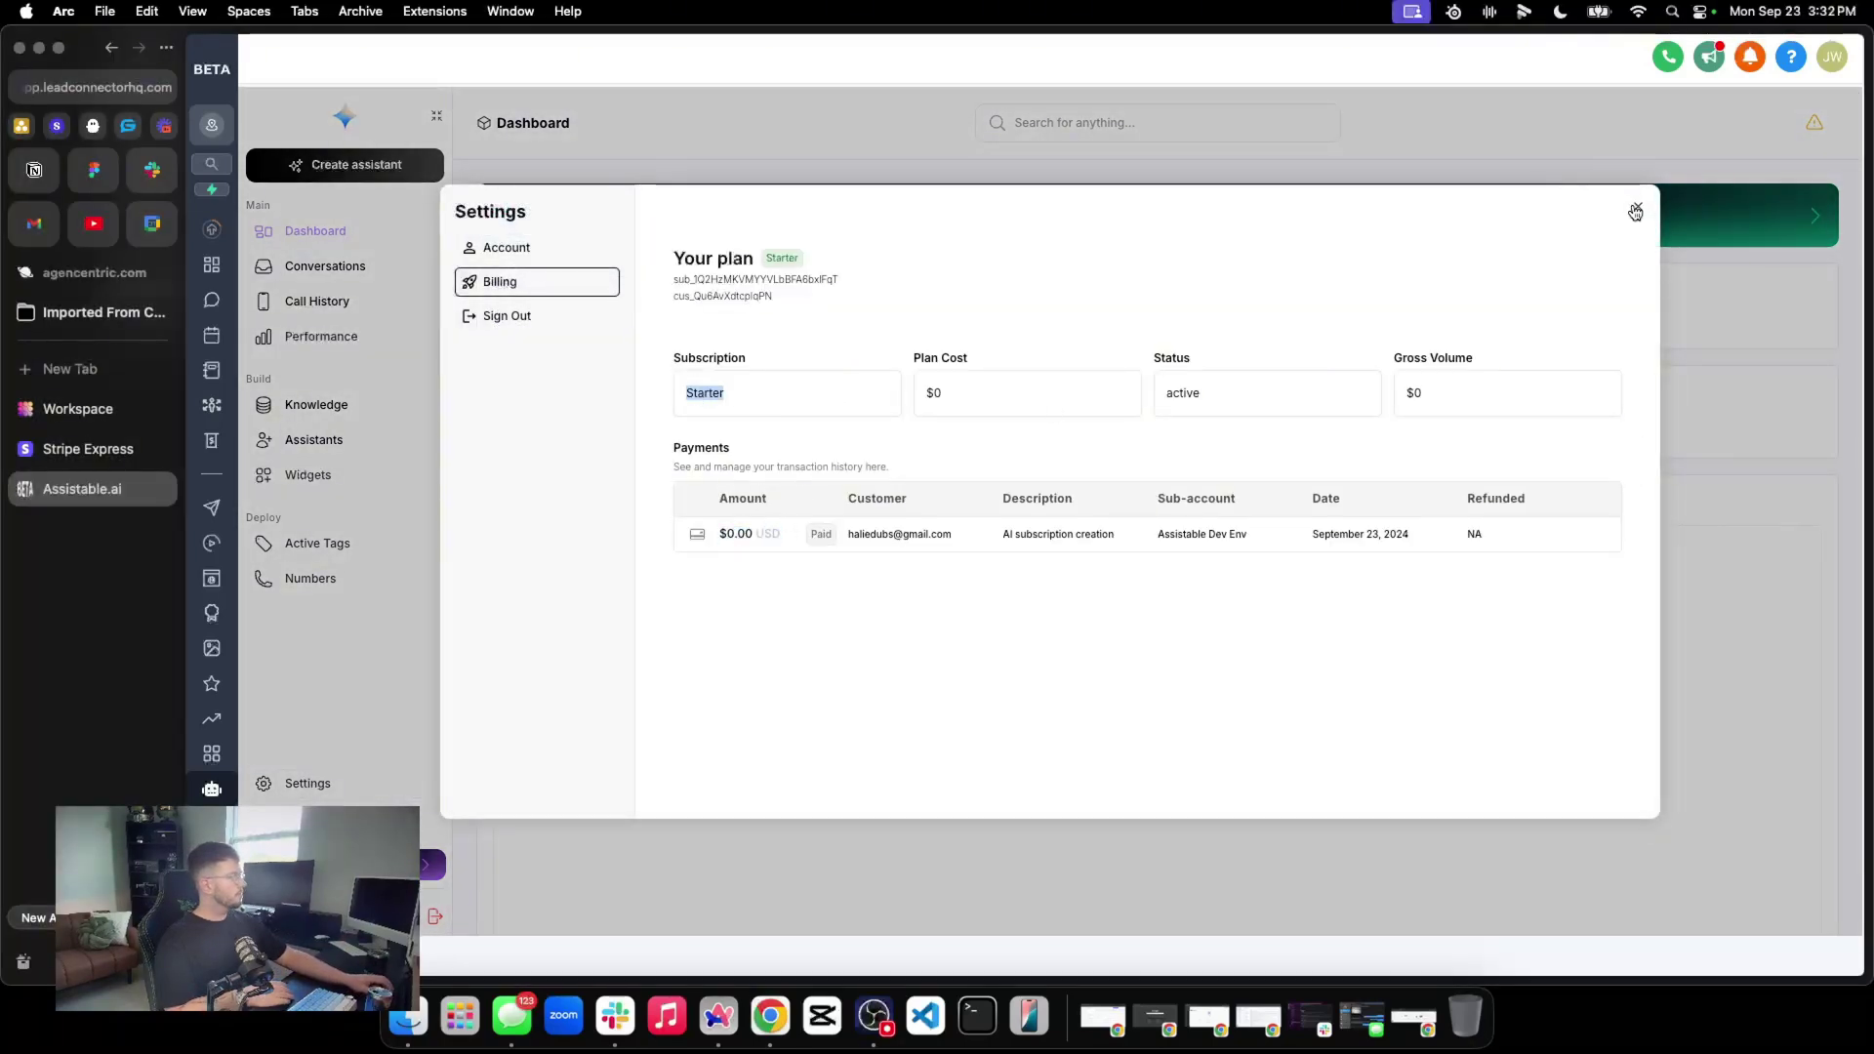
click(1637, 207)
Step: Check the $0.20-per-minute voice minutes credit price
click(431, 864)
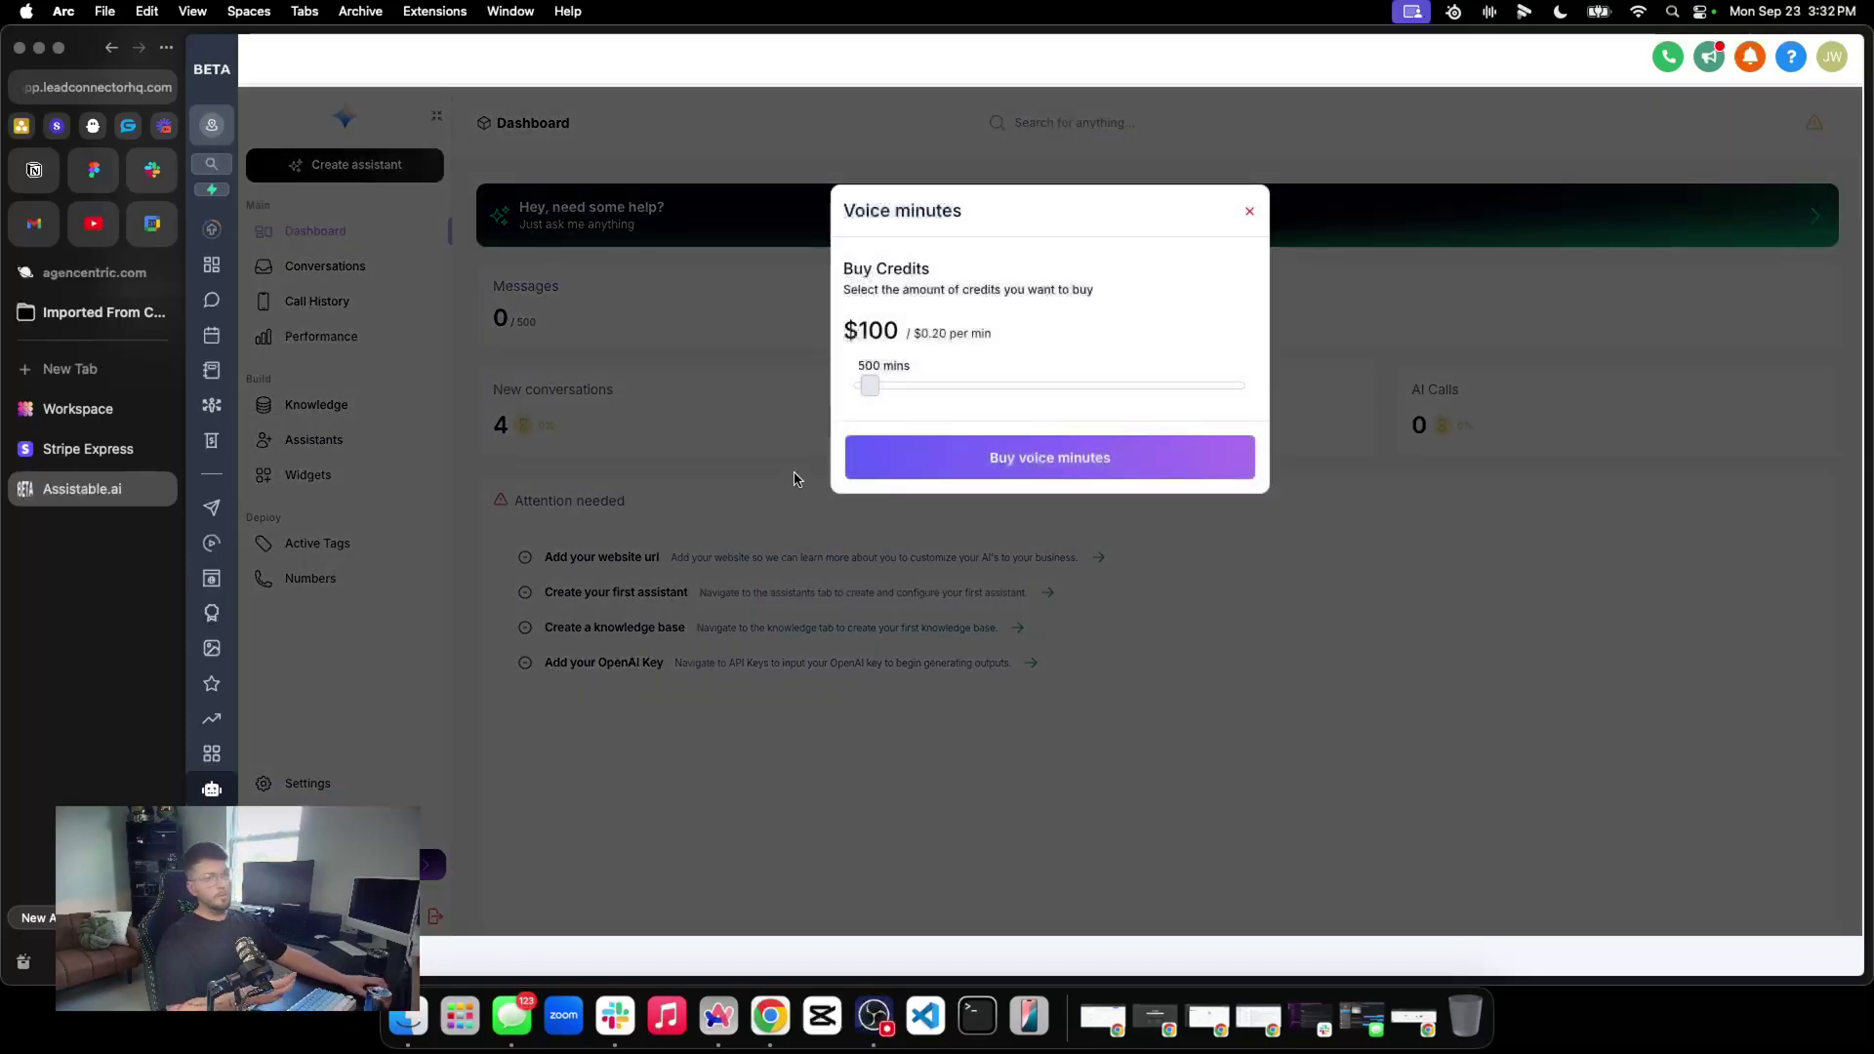
triple_click(935, 329)
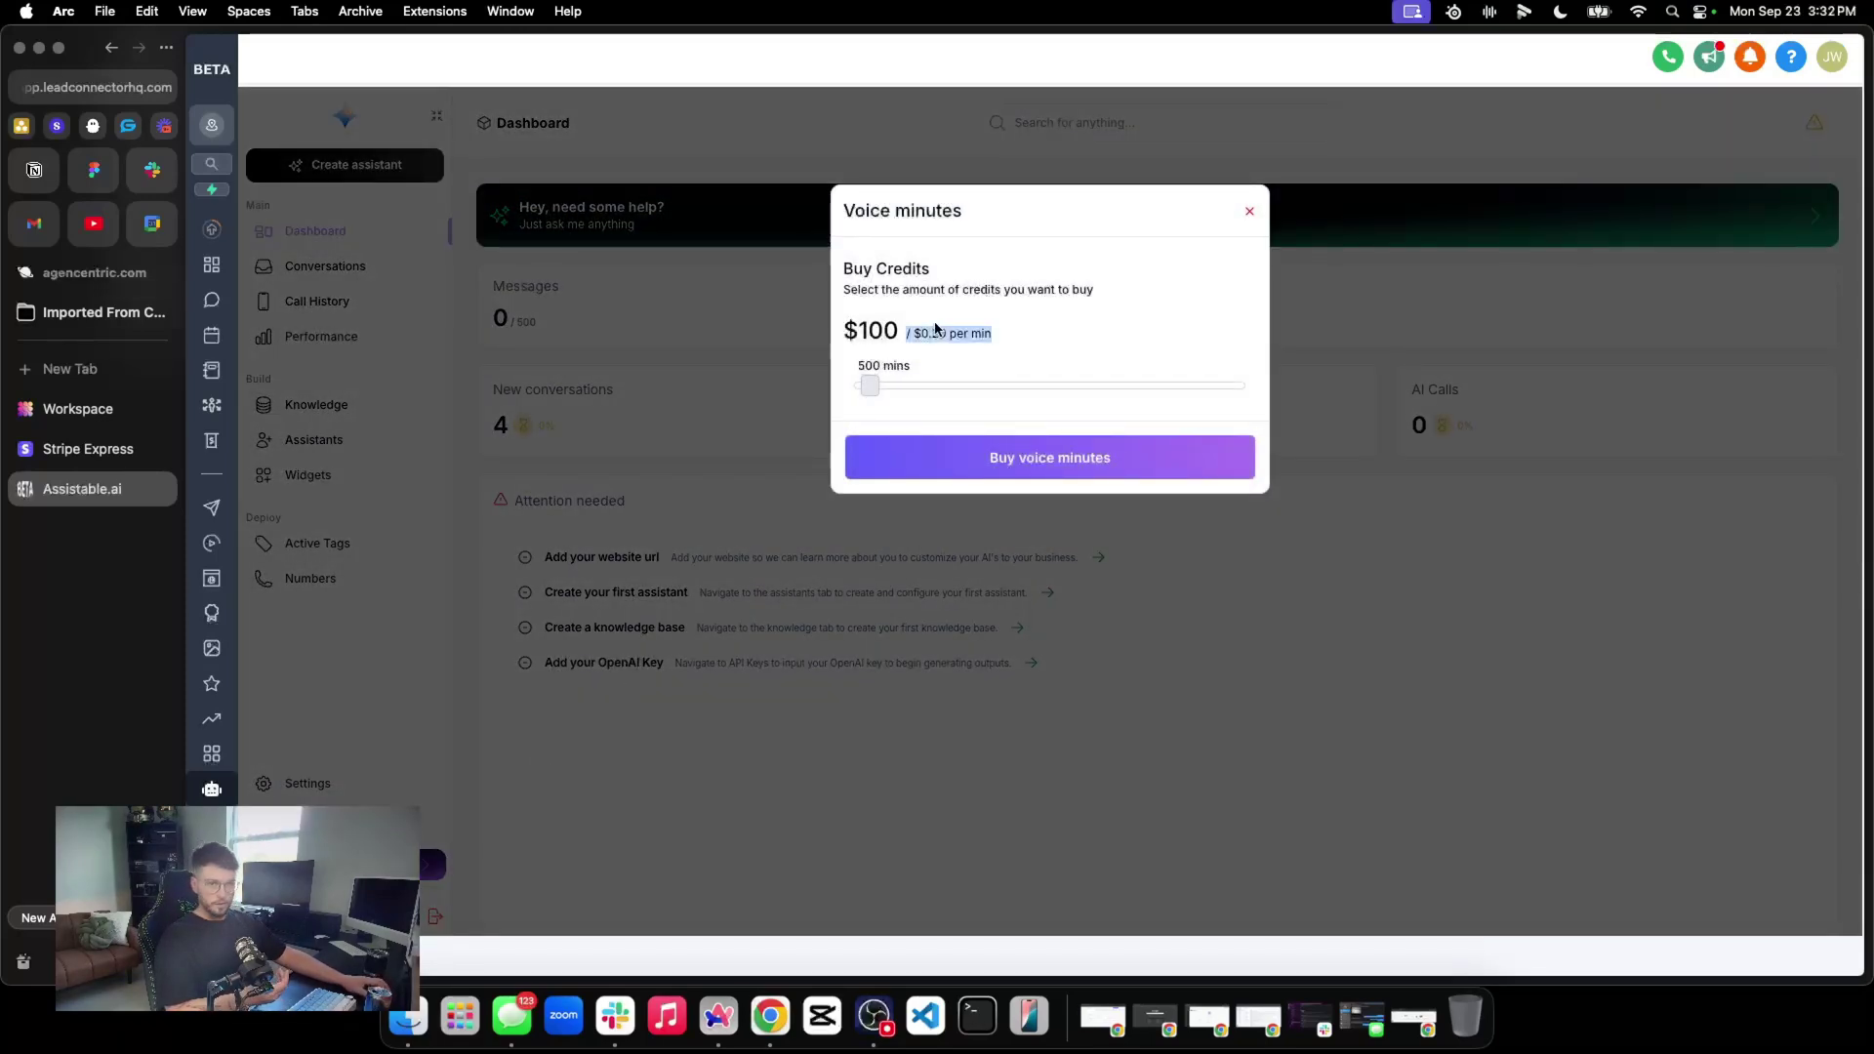
click(1250, 214)
Step: Review the Rebilling payments and copy the AI subscription creation description
click(101, 414)
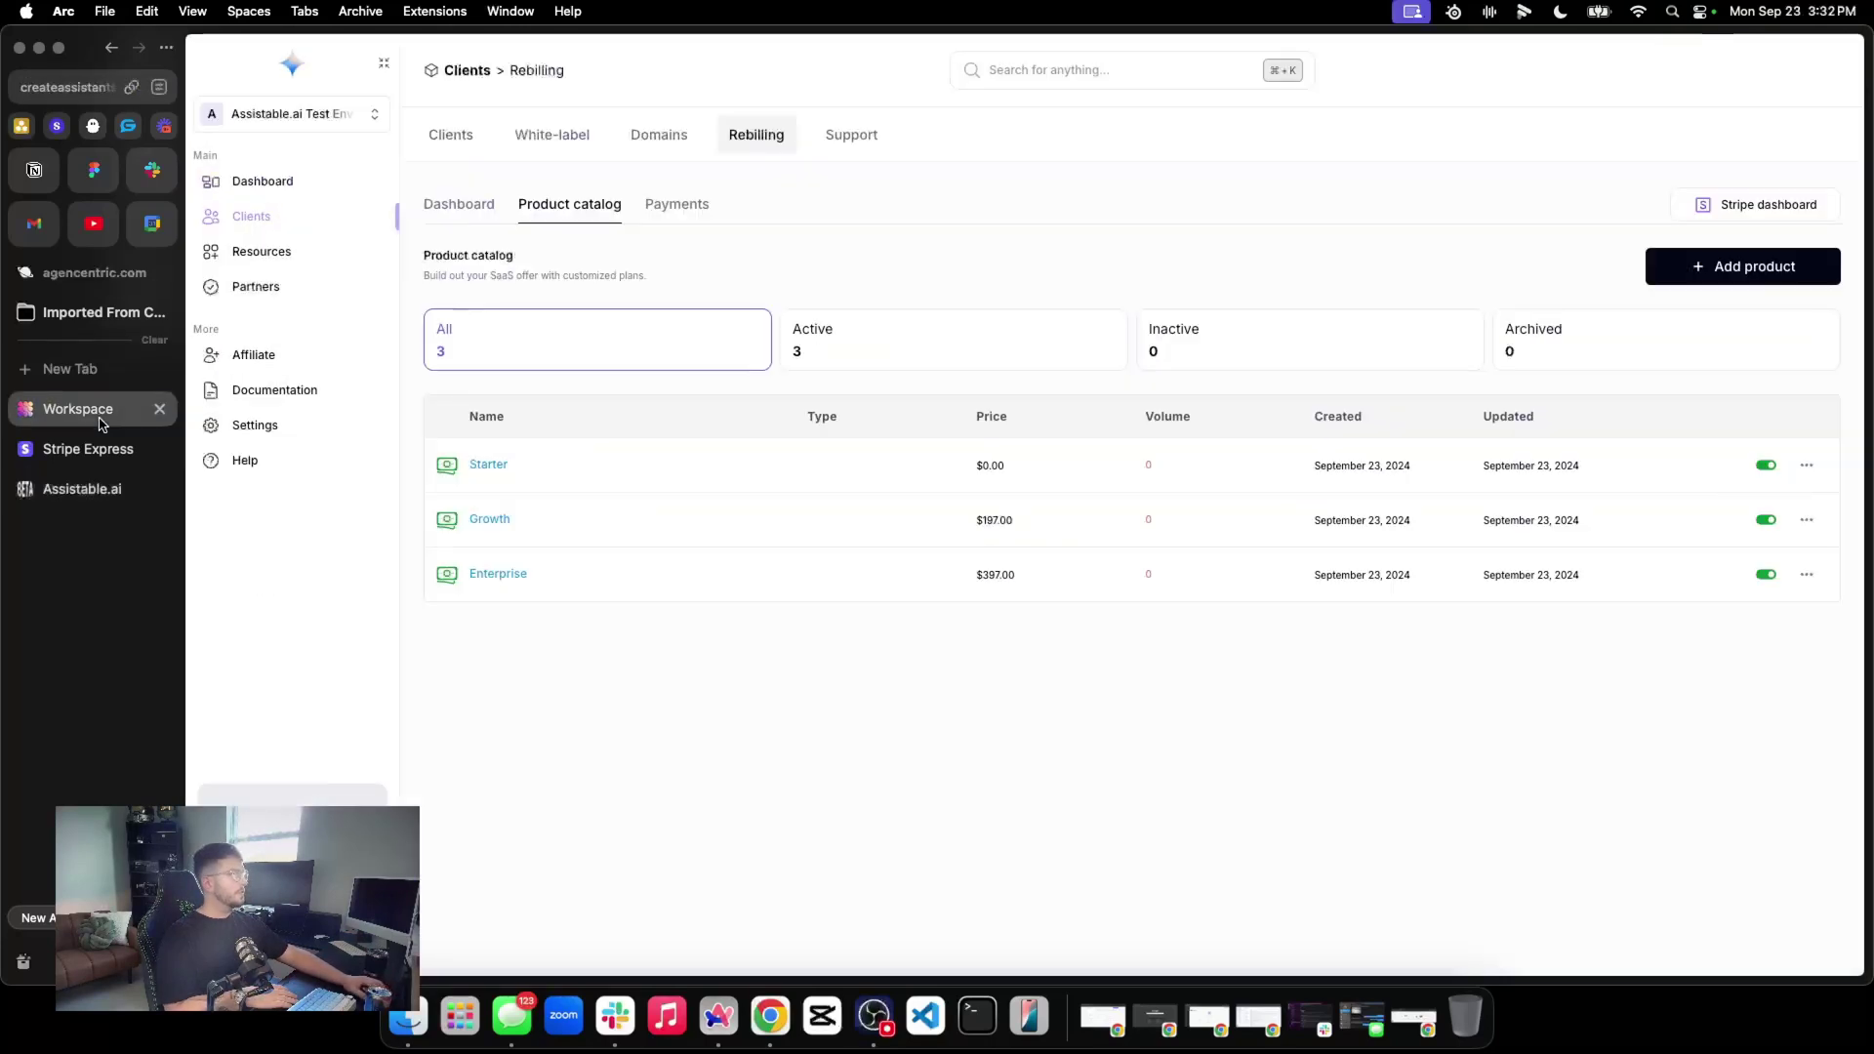
click(676, 204)
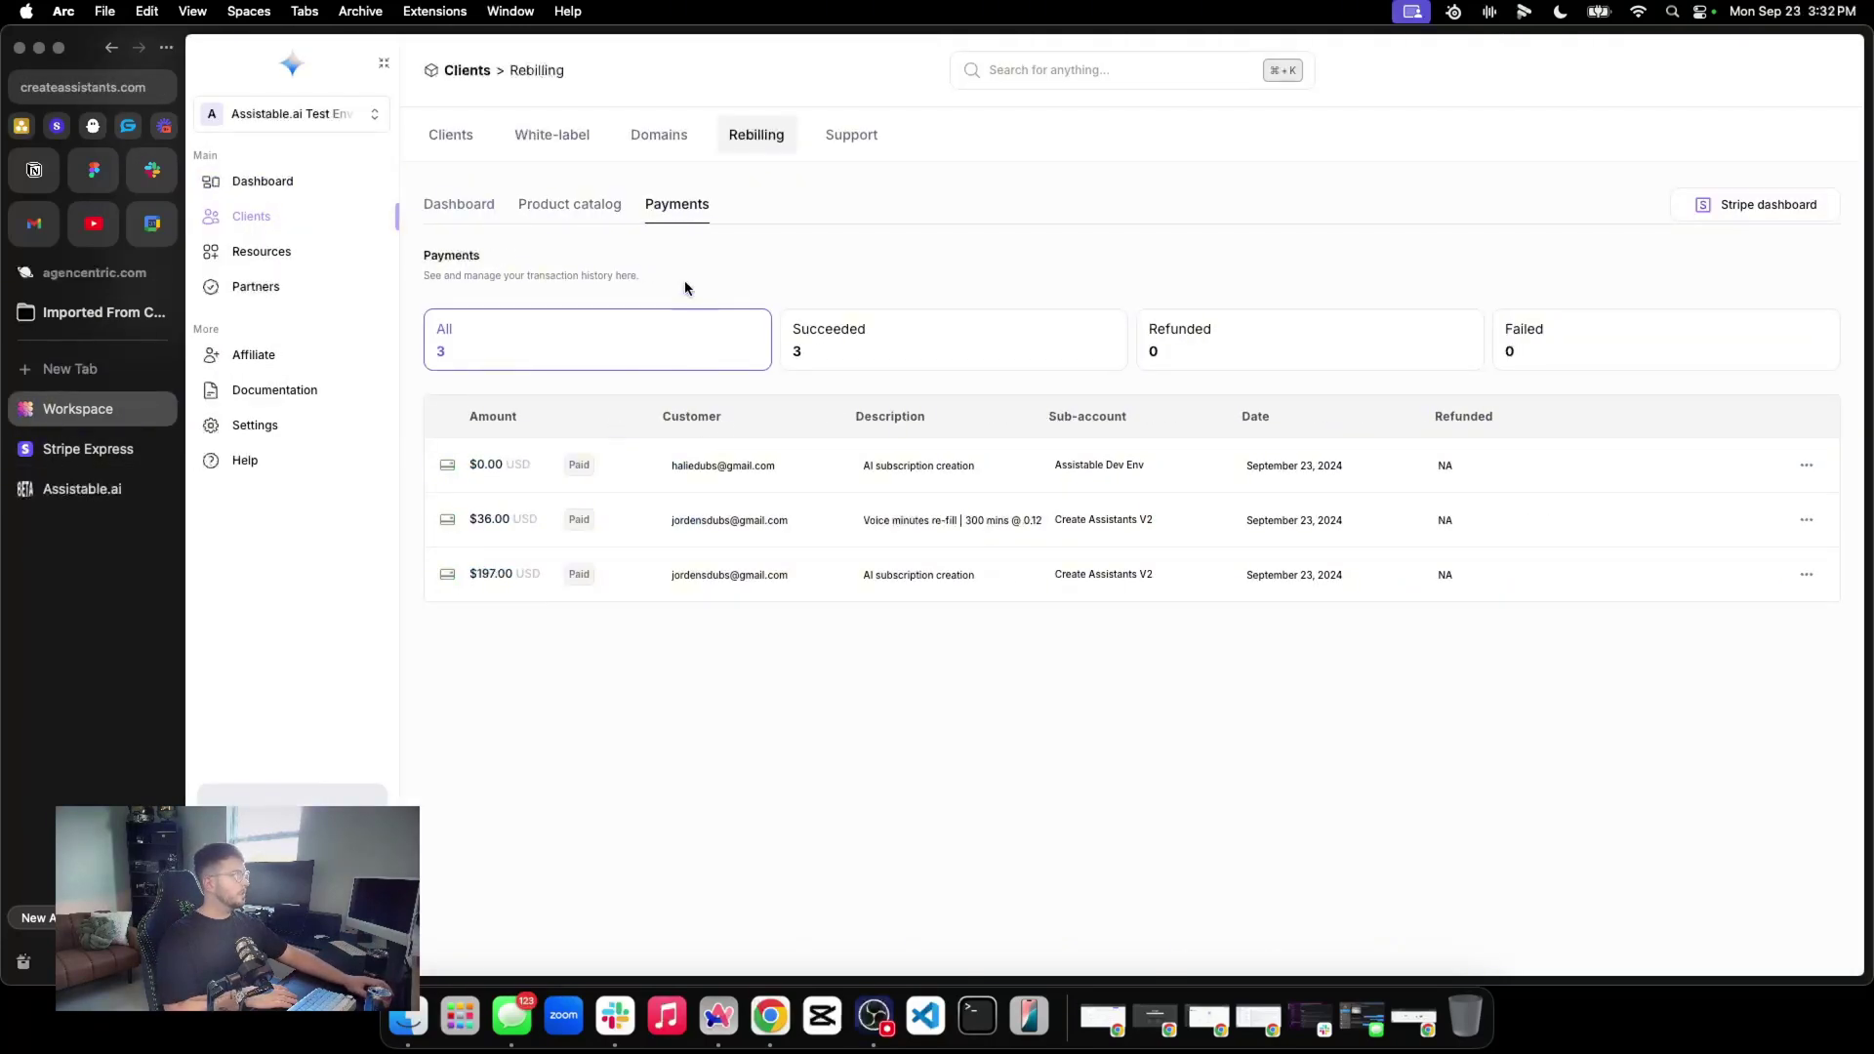
drag(471, 465, 1491, 583)
click(1536, 640)
triple_click(924, 469)
key(super+c)
click(1038, 467)
Step: Copy the Assistable Dev Env and Create Assistants V2 sub-account names, then view the Rebilling dashboard
triple_click(1139, 465)
key(super+c)
triple_click(1103, 519)
key(super+c)
click(1121, 569)
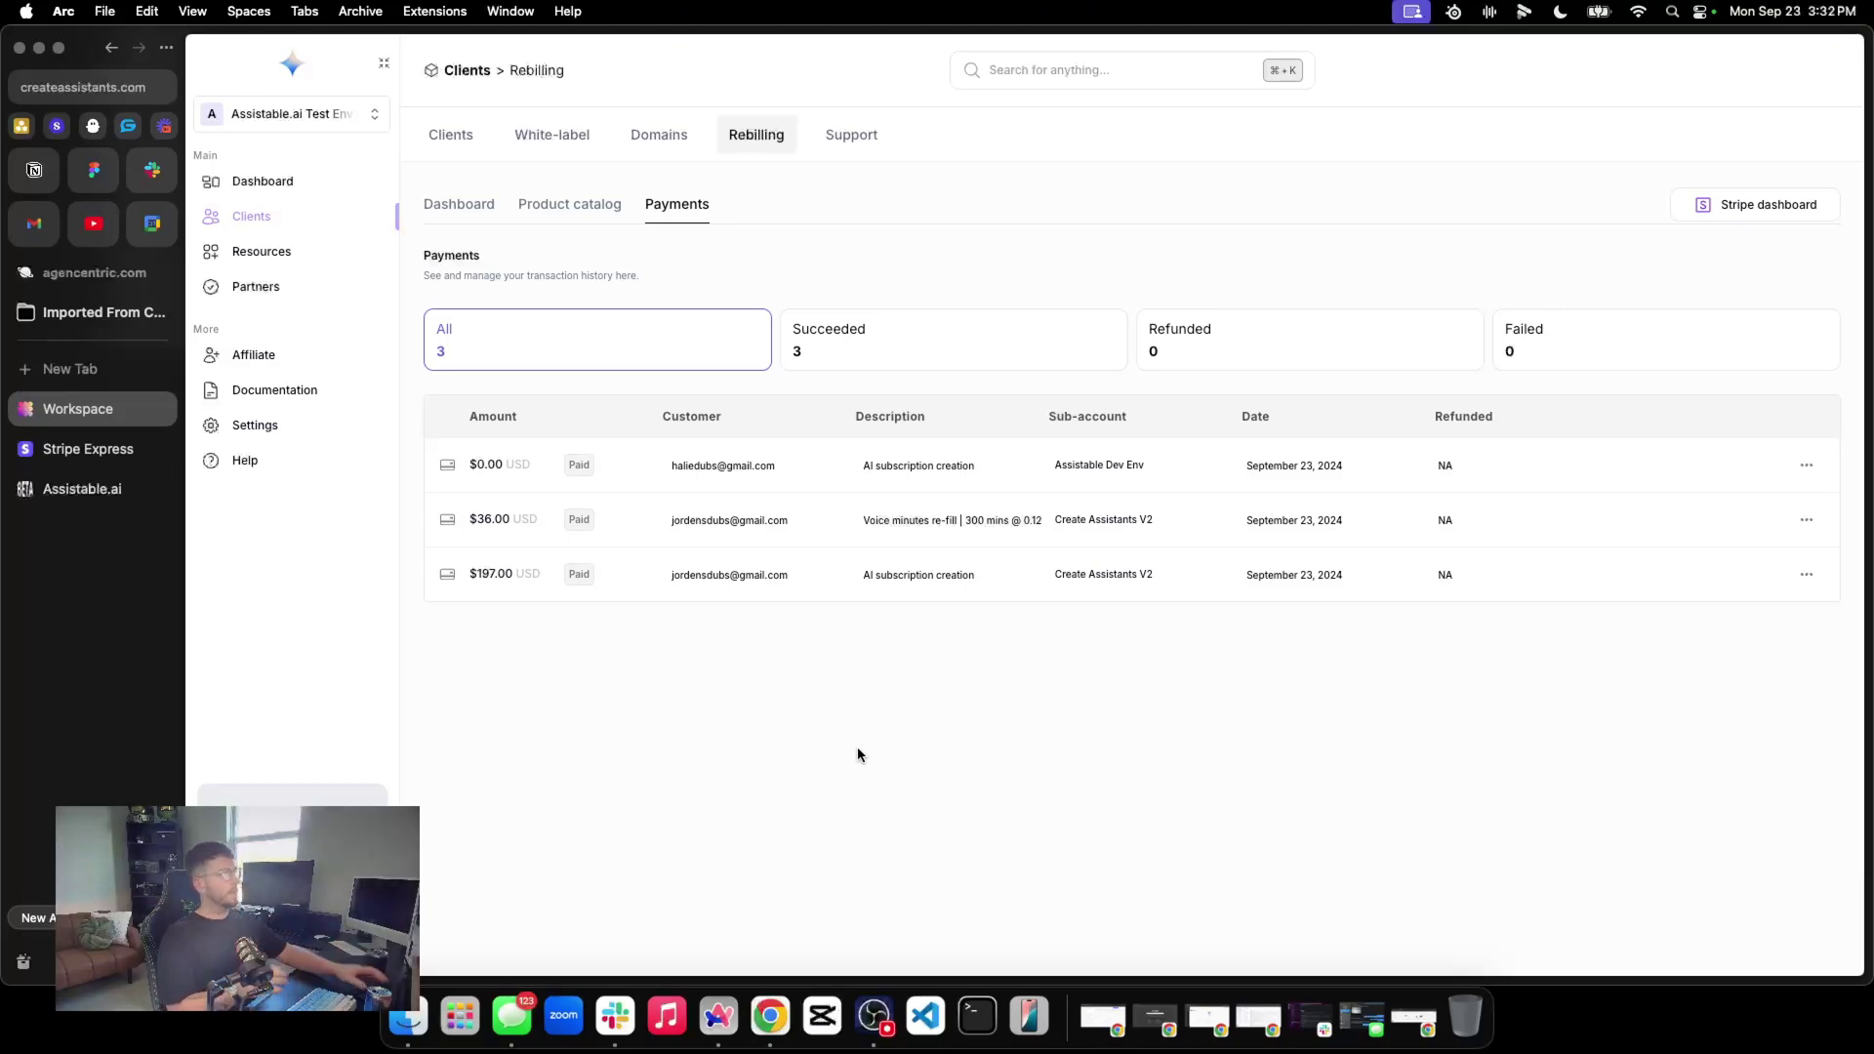
click(467, 201)
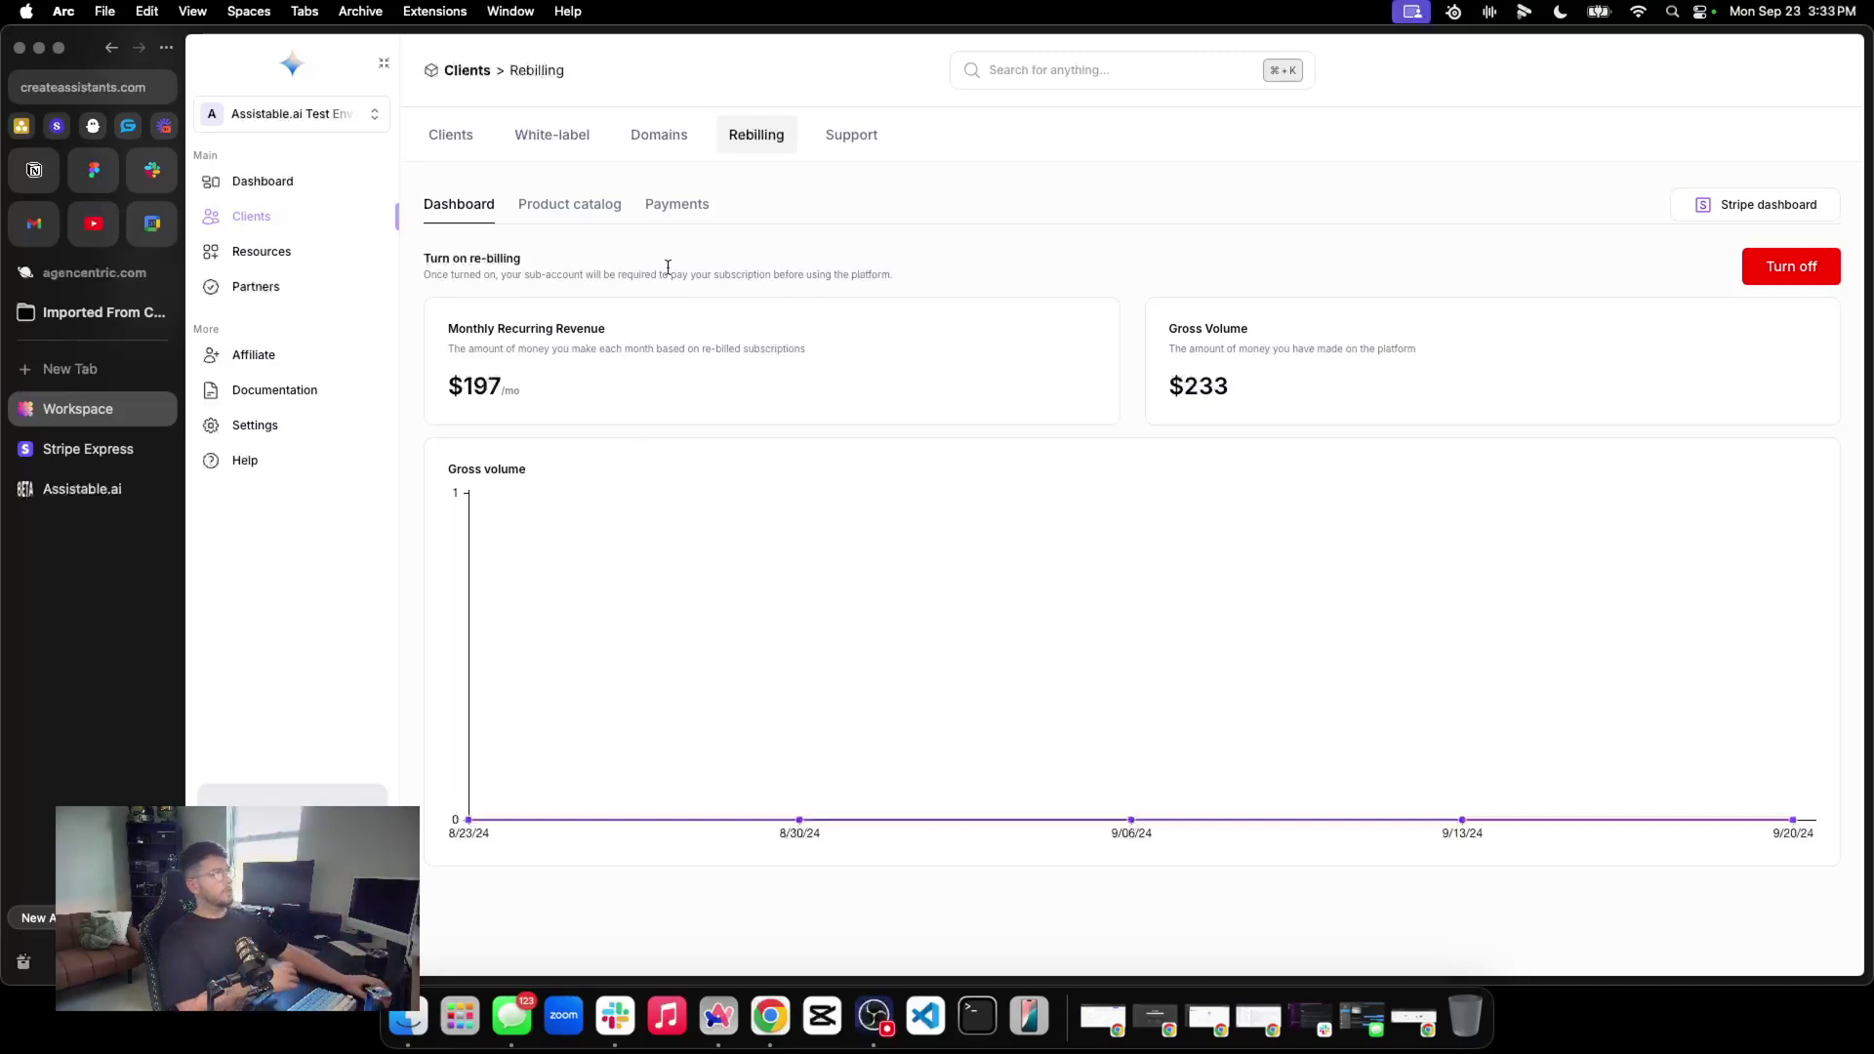
Step: Browse the product catalog, payments and revenue overview, then view the sub-account dashboard
click(552, 215)
click(673, 209)
click(561, 211)
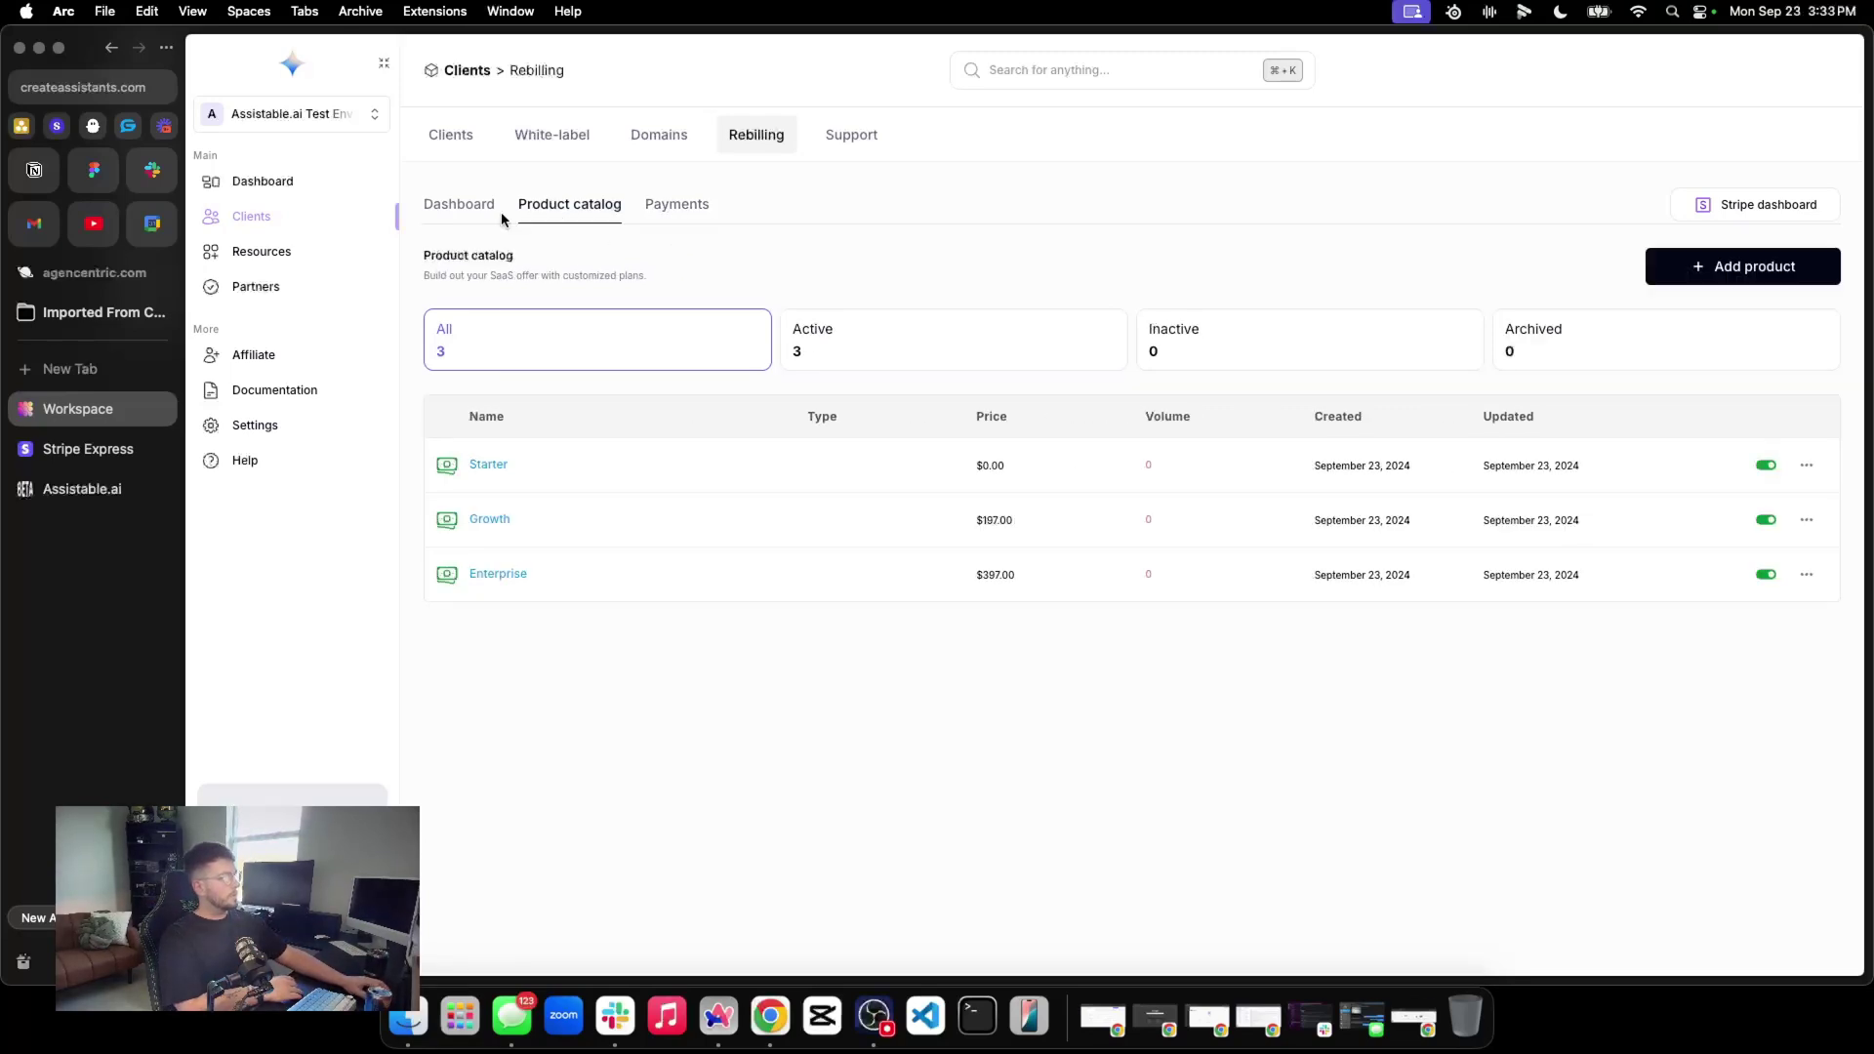
click(475, 206)
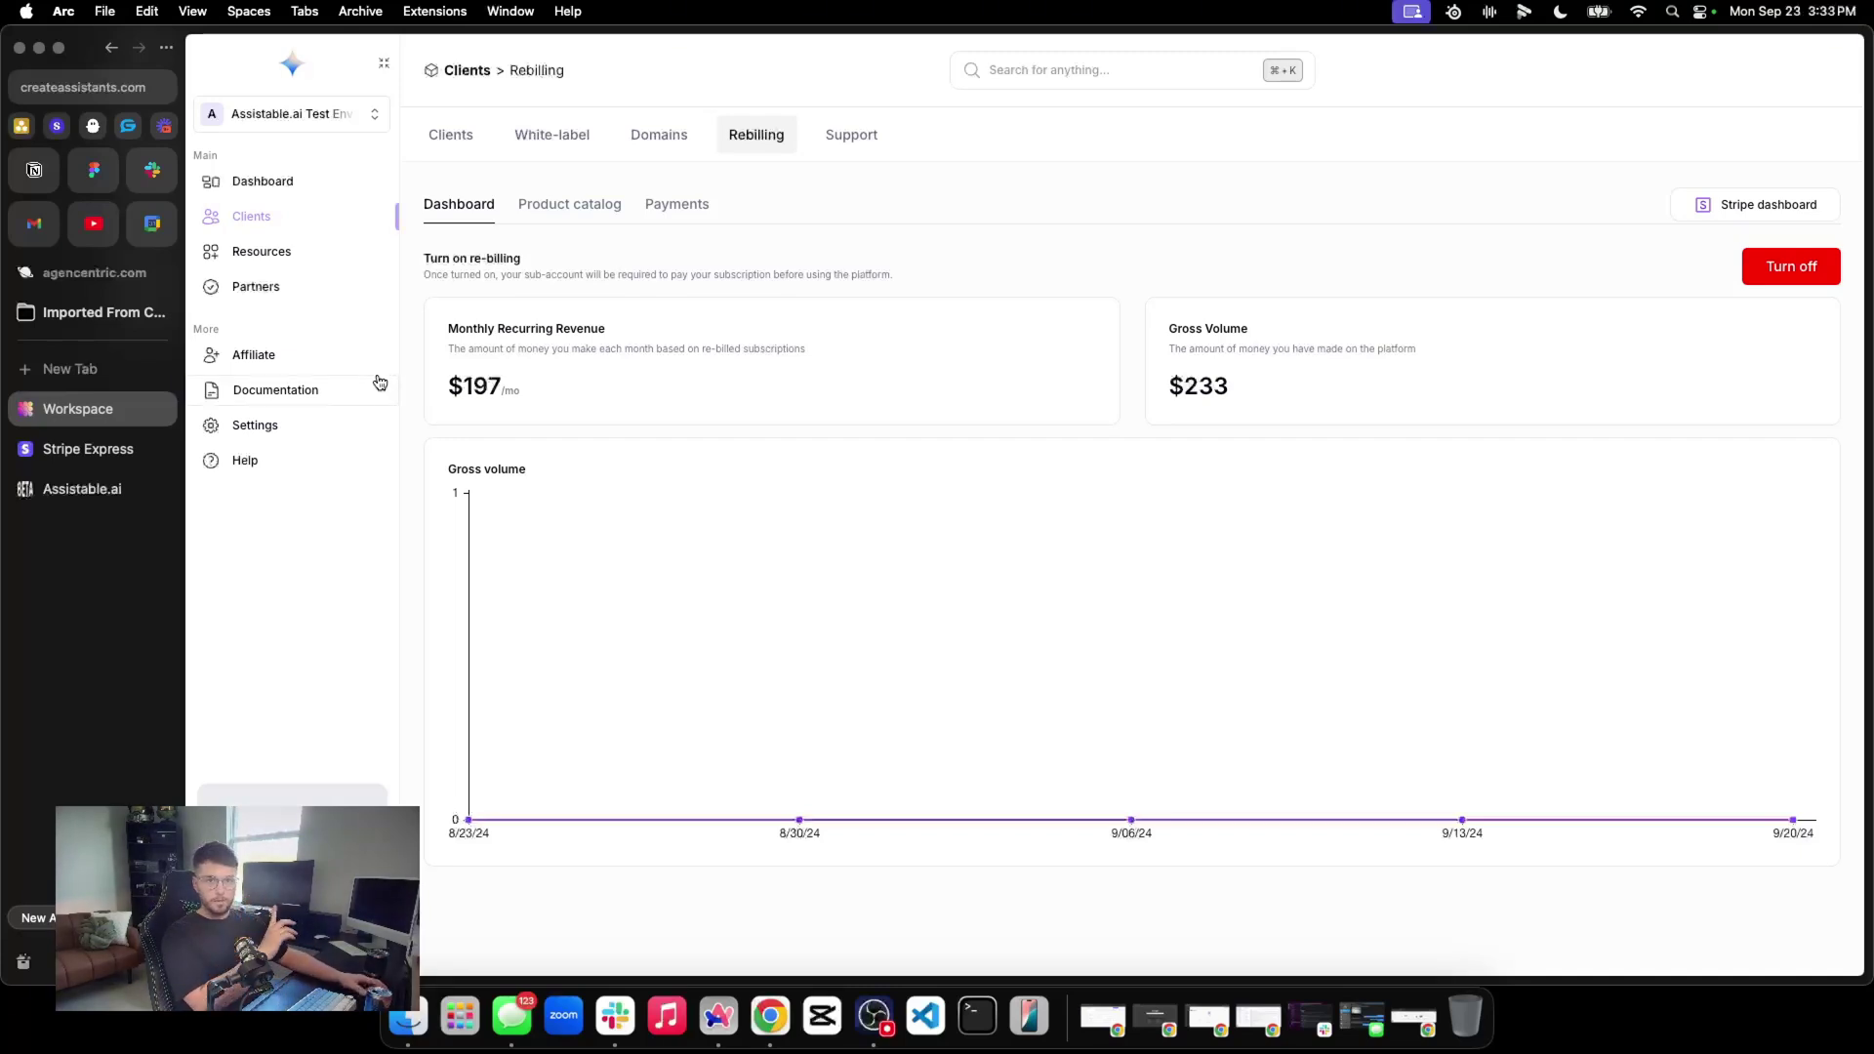
click(56, 491)
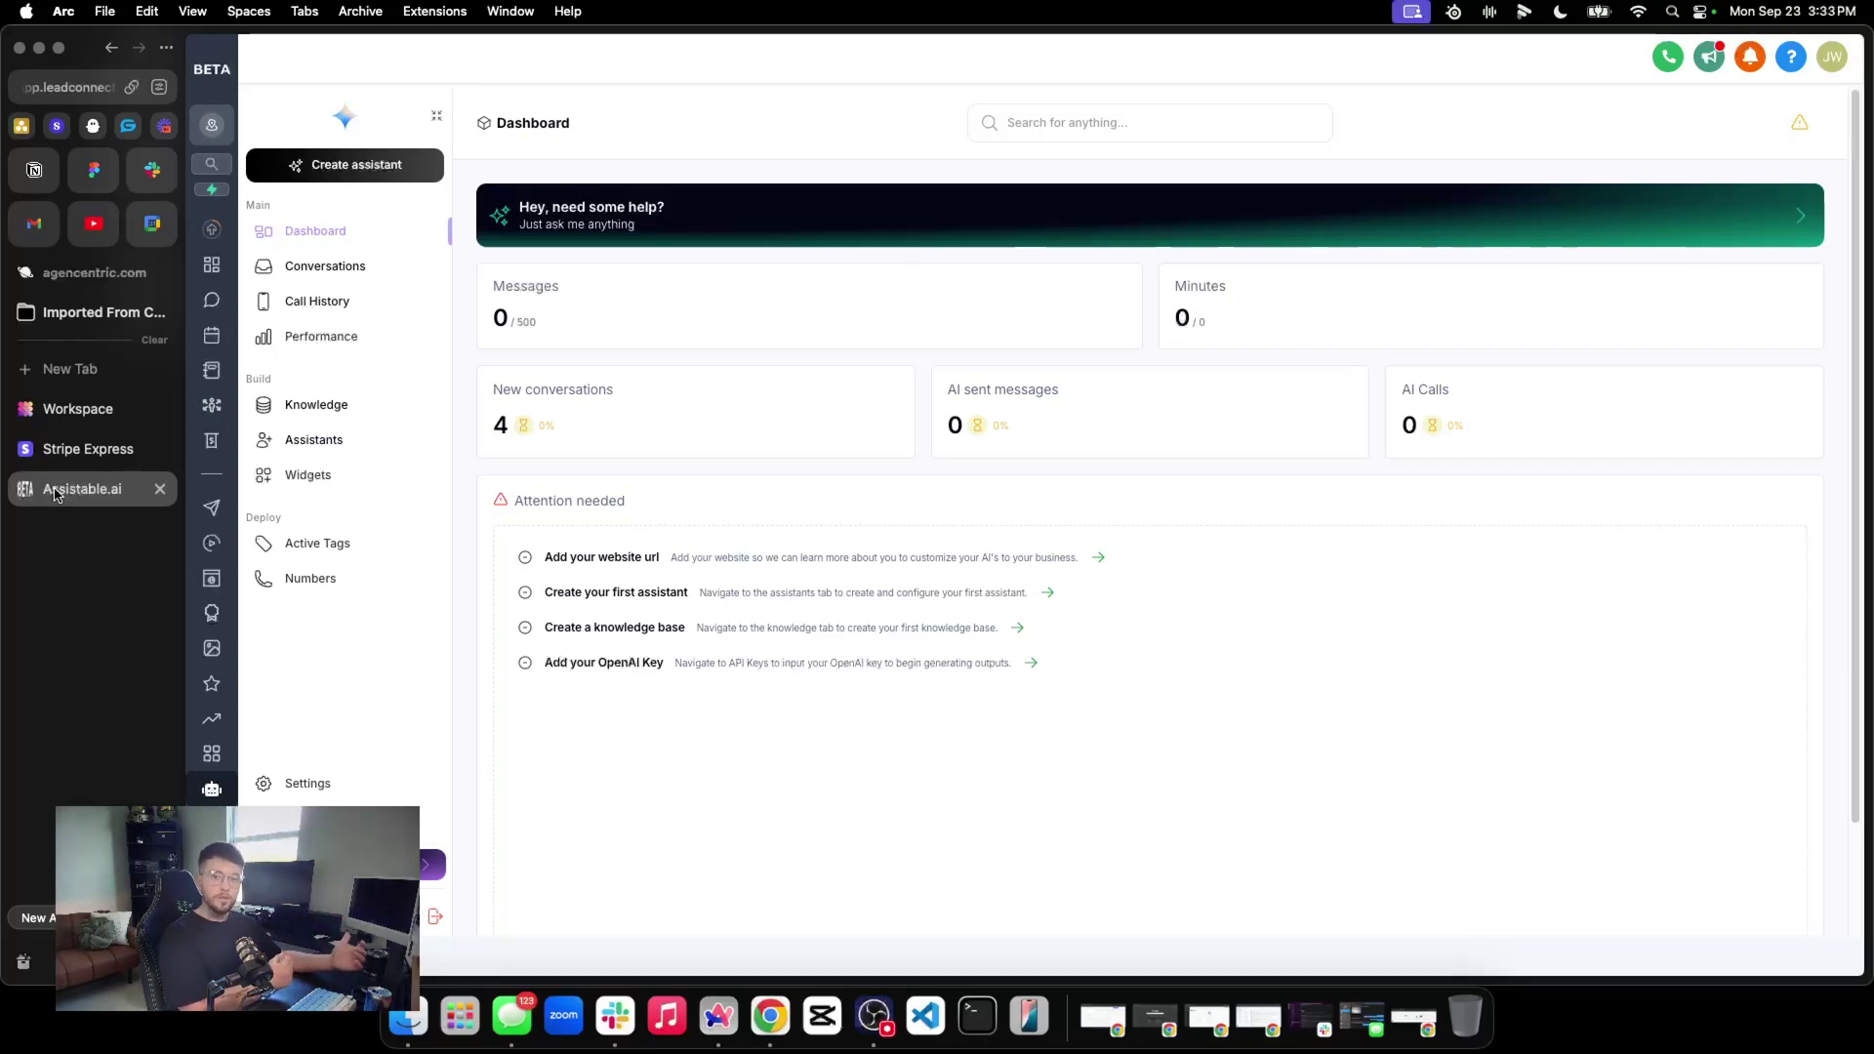
Step: Open the Assistable Dev Env client's dashboard from the Clients list
click(73, 410)
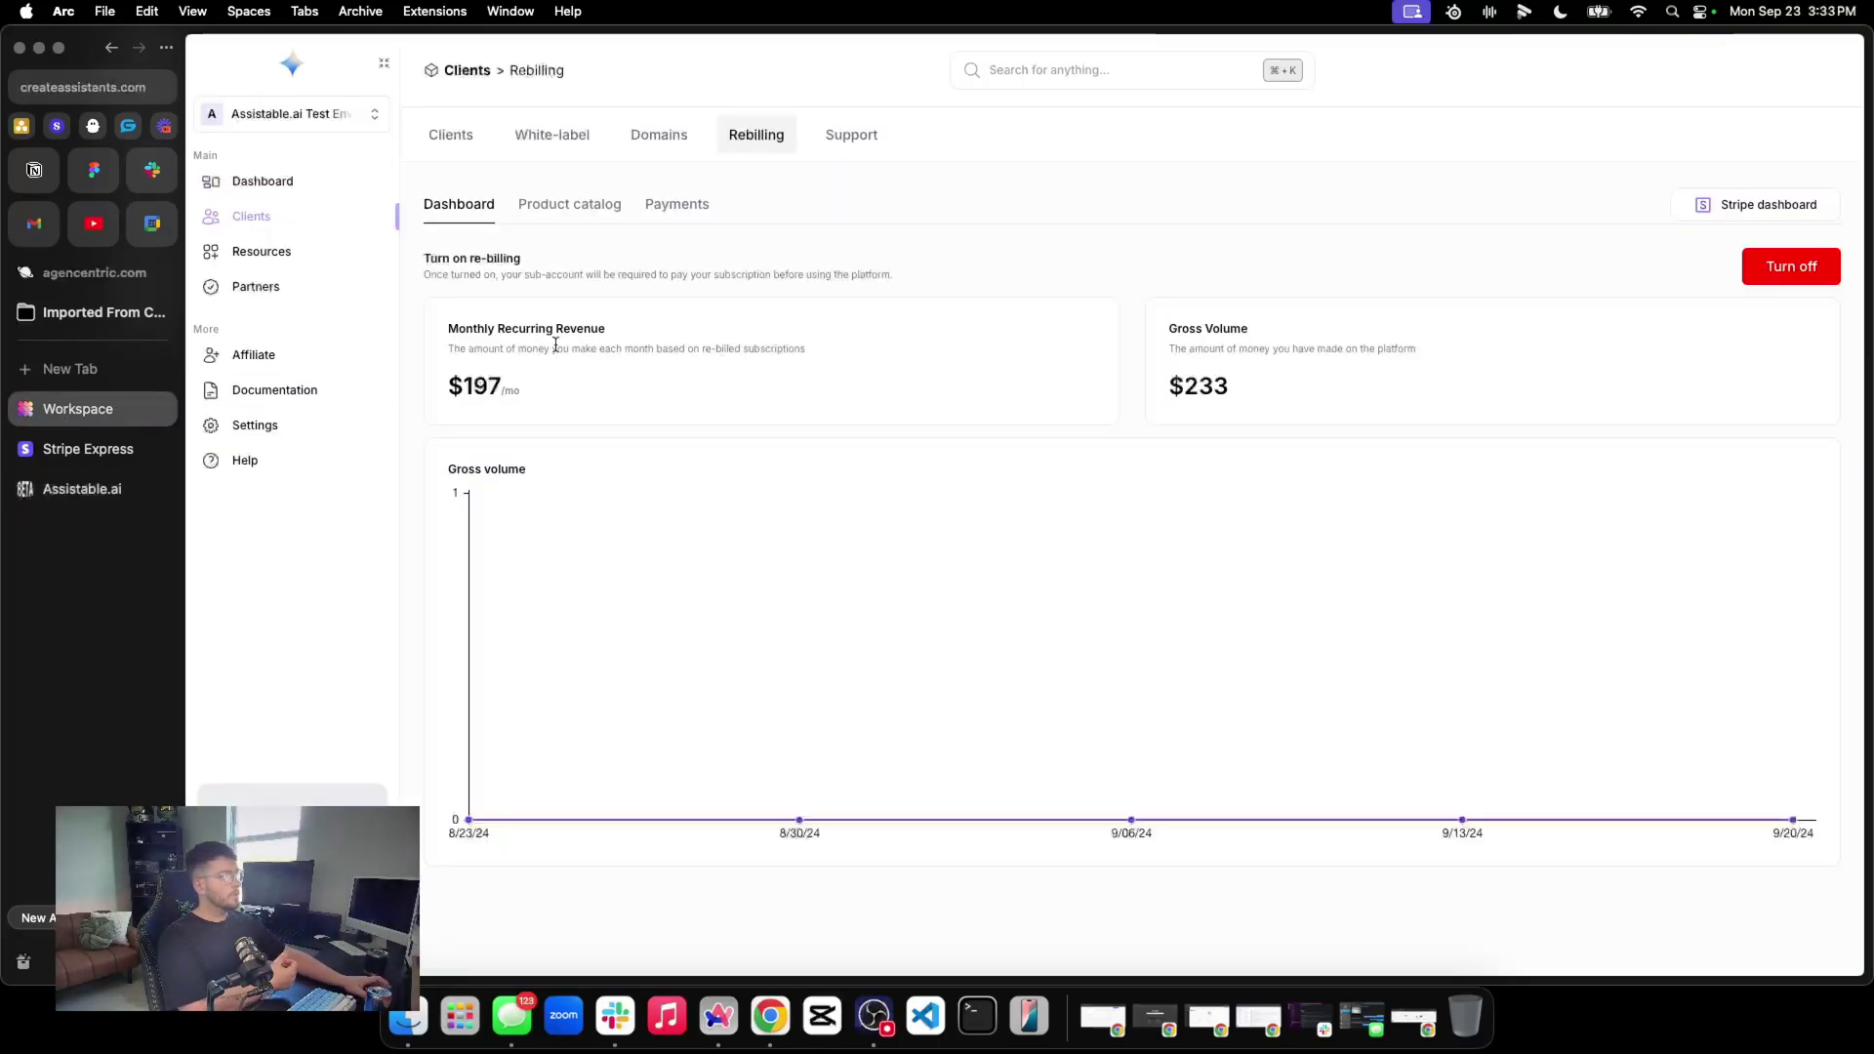
click(451, 135)
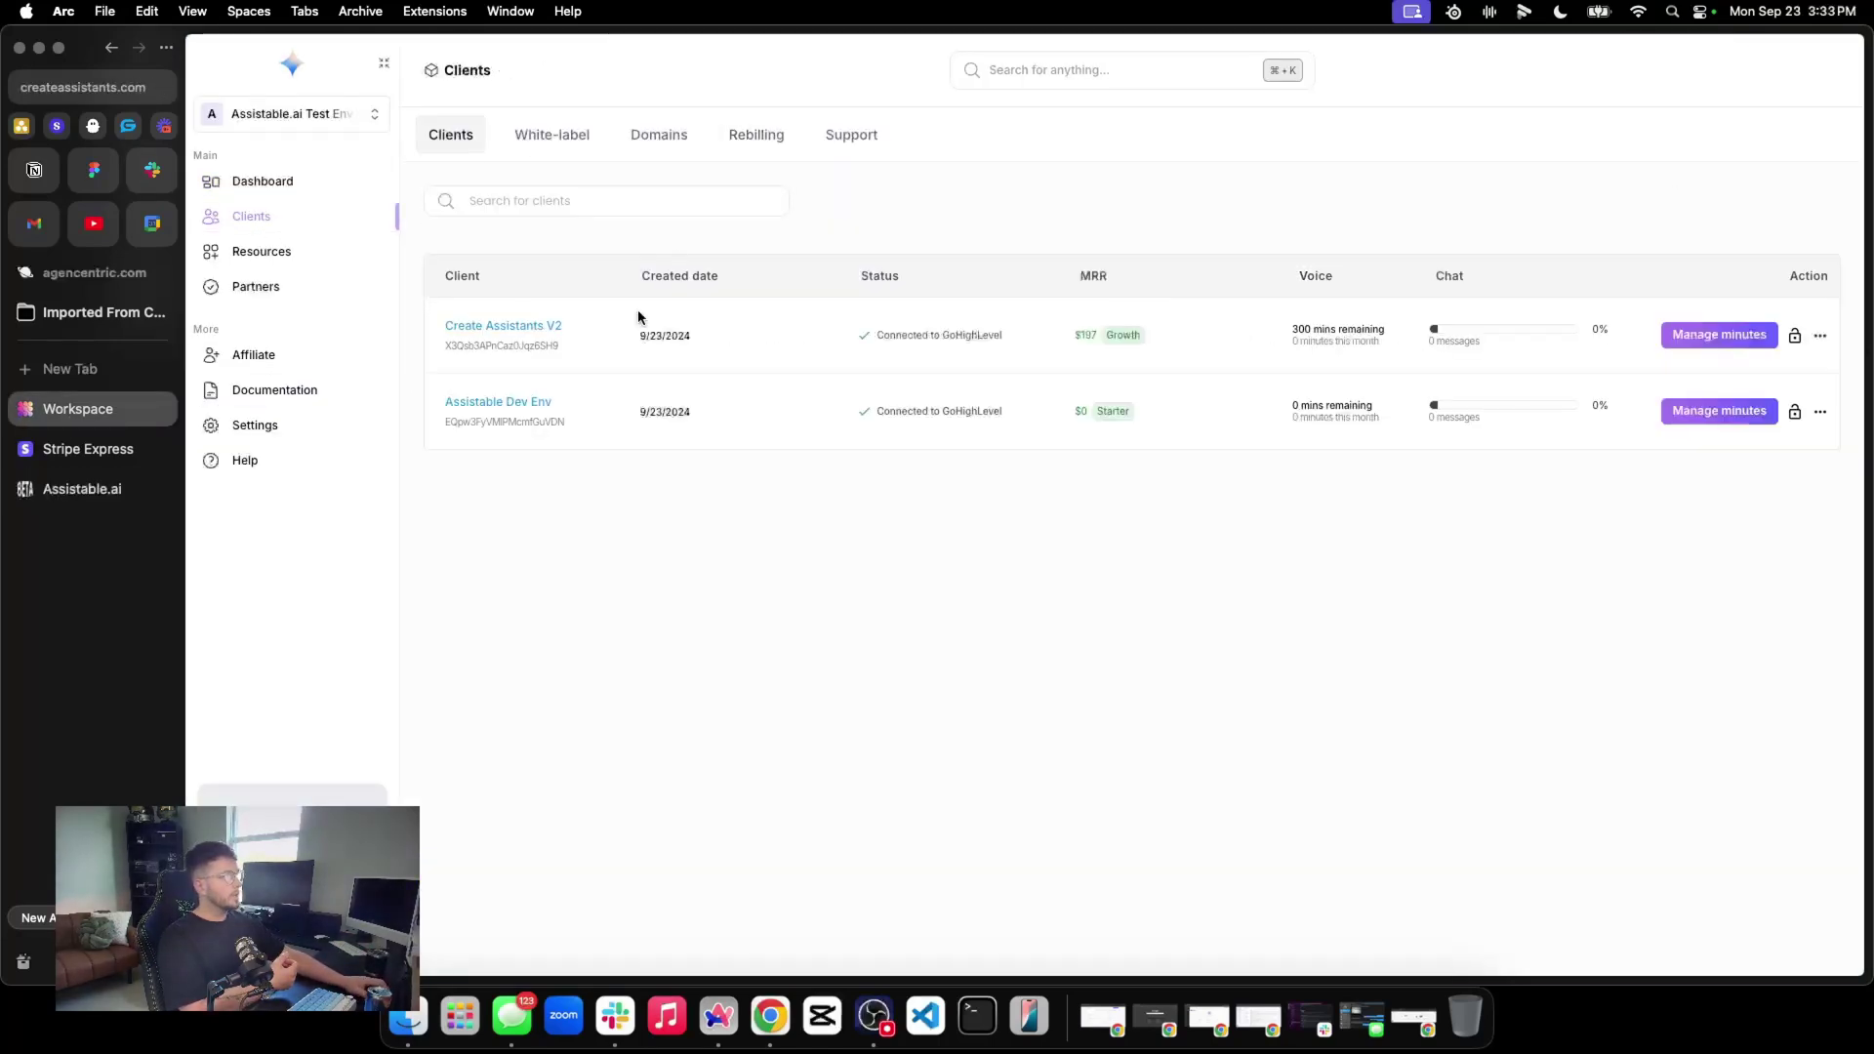
click(510, 409)
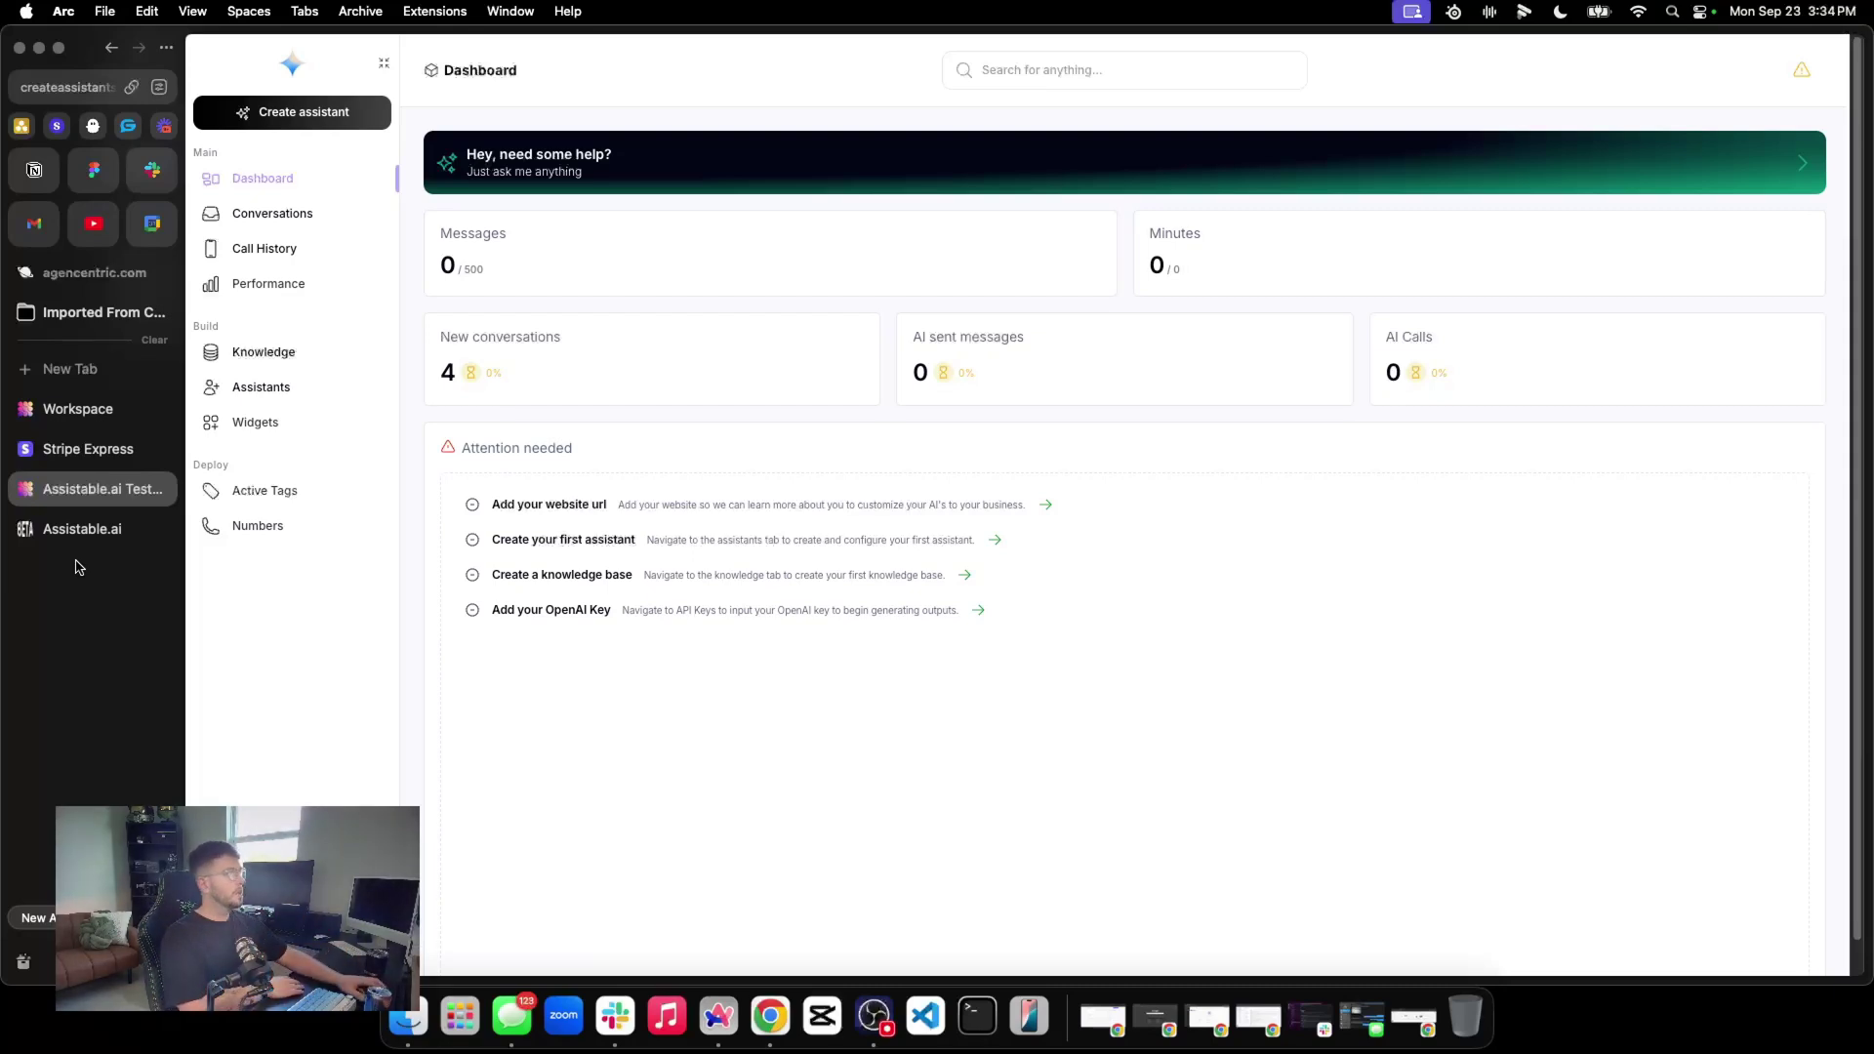
Step: Return to the Workspace Rebilling dashboard showing $197/mo recurring revenue and $233 gross volume
click(98, 409)
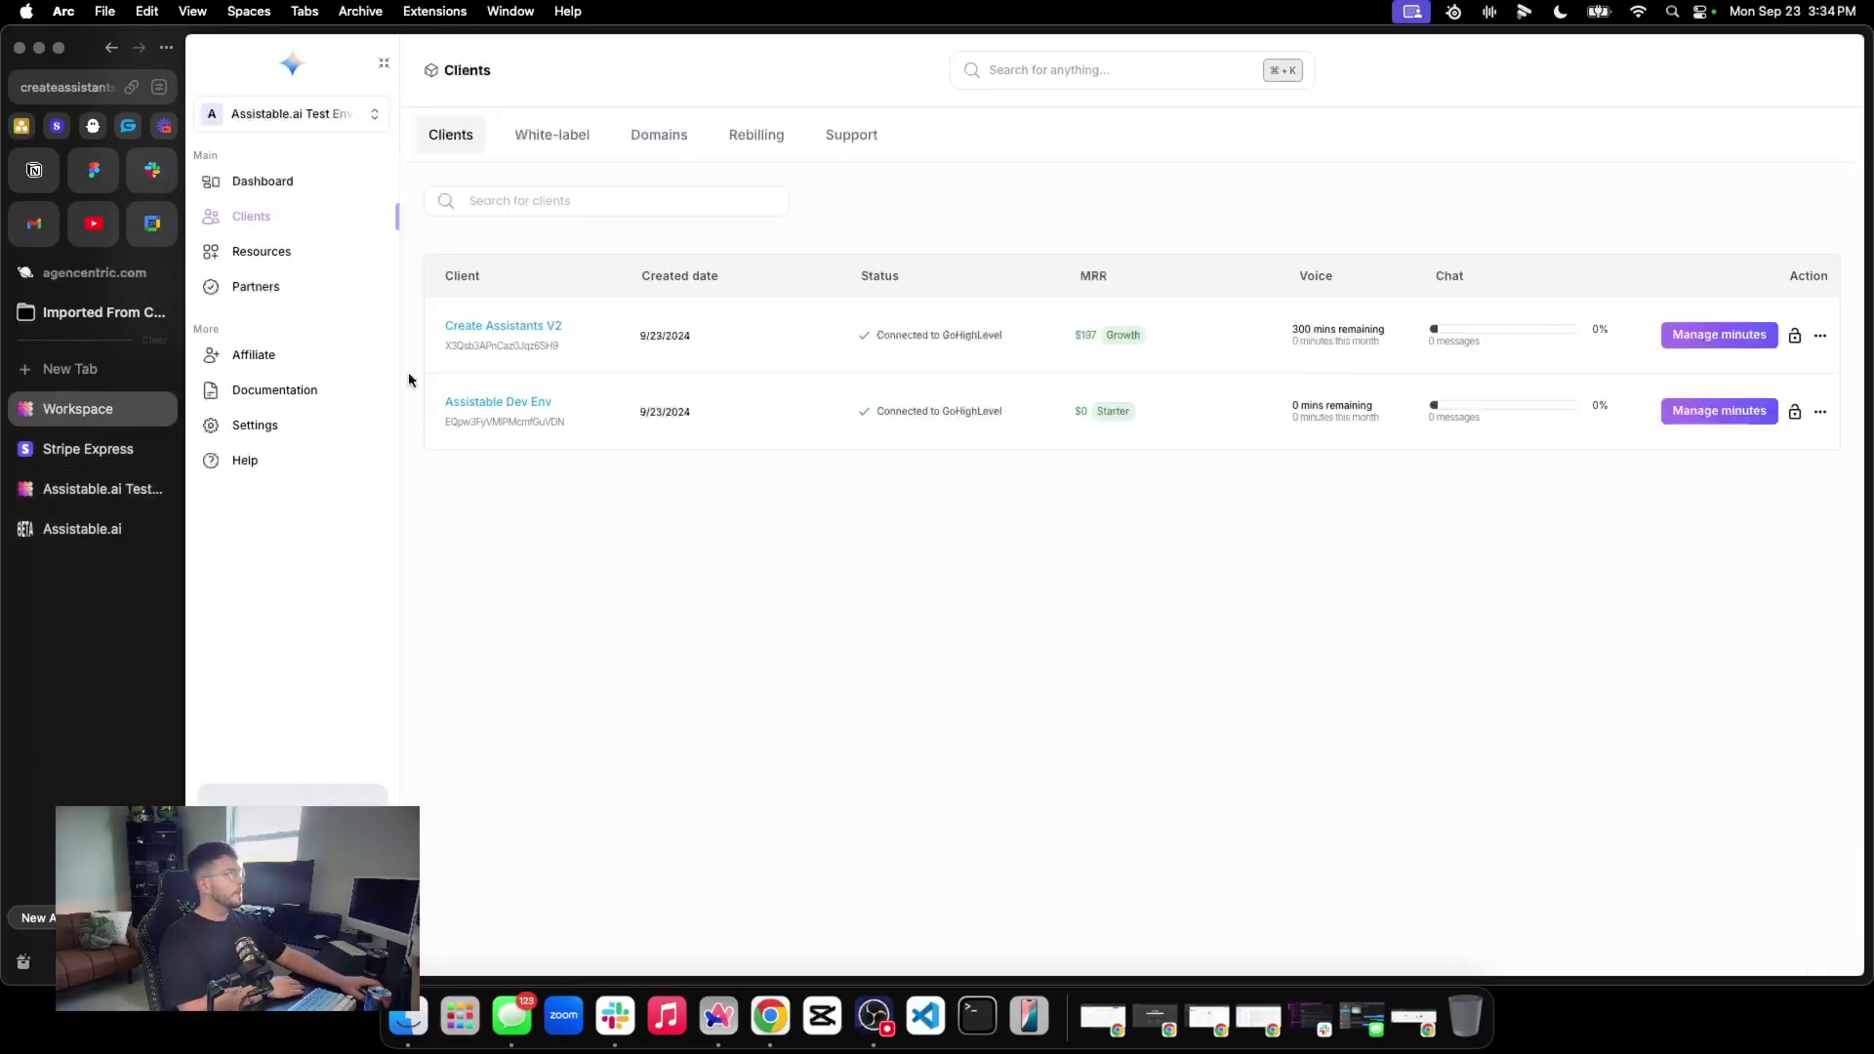
click(752, 135)
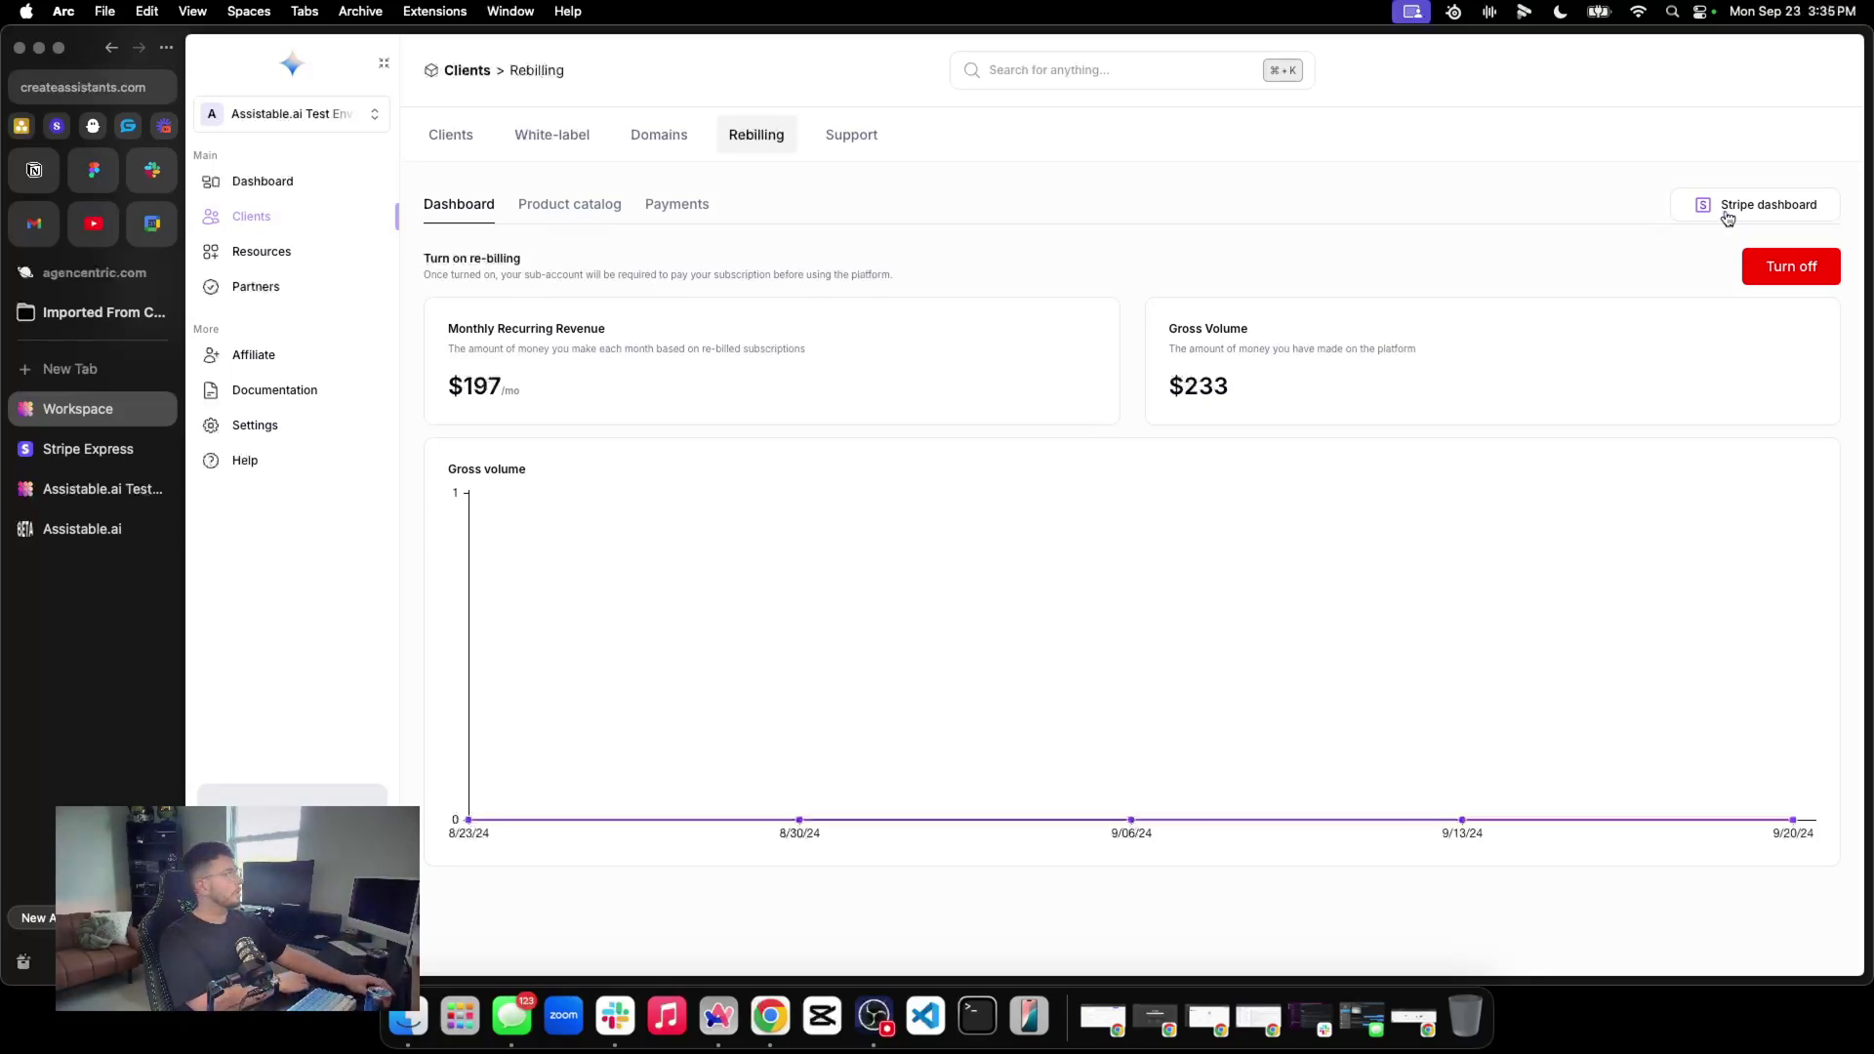
Step: View the product catalog and its Starter $0.00 price beside Growth $197.00 and Enterprise $397.00
click(578, 202)
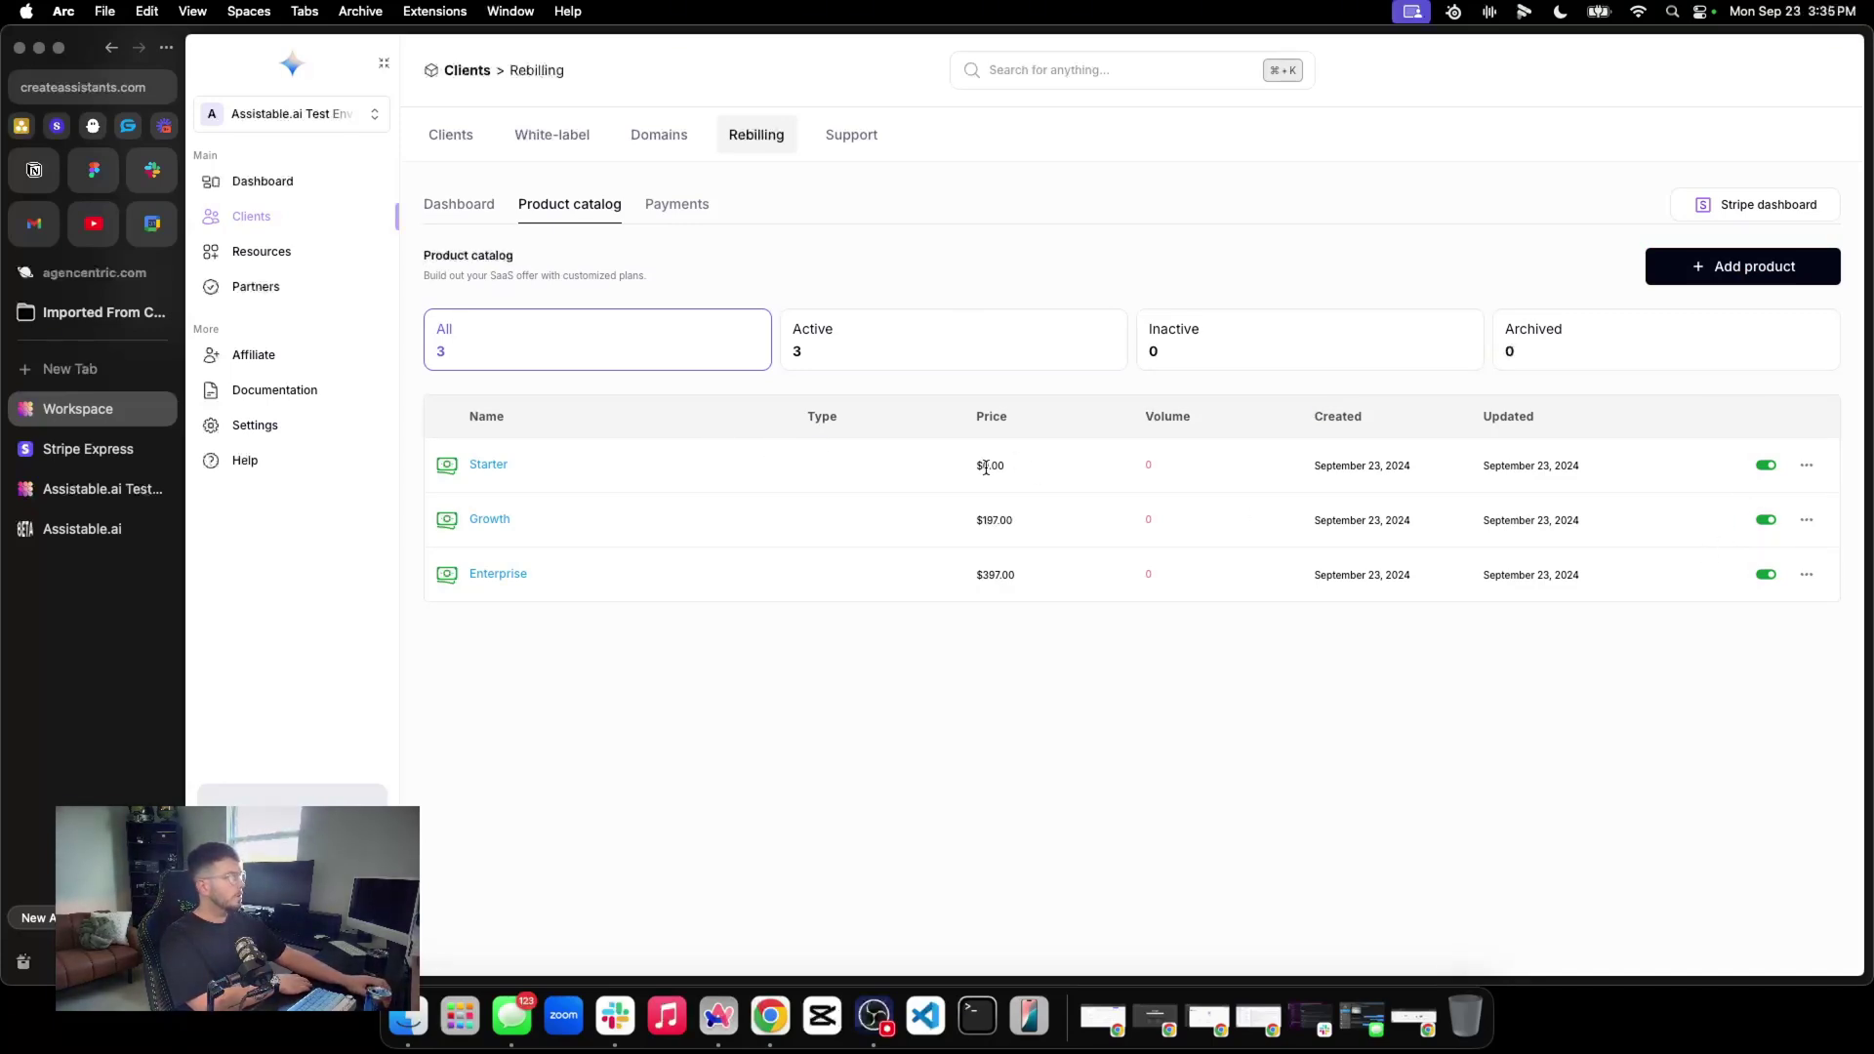
drag(979, 466, 1045, 478)
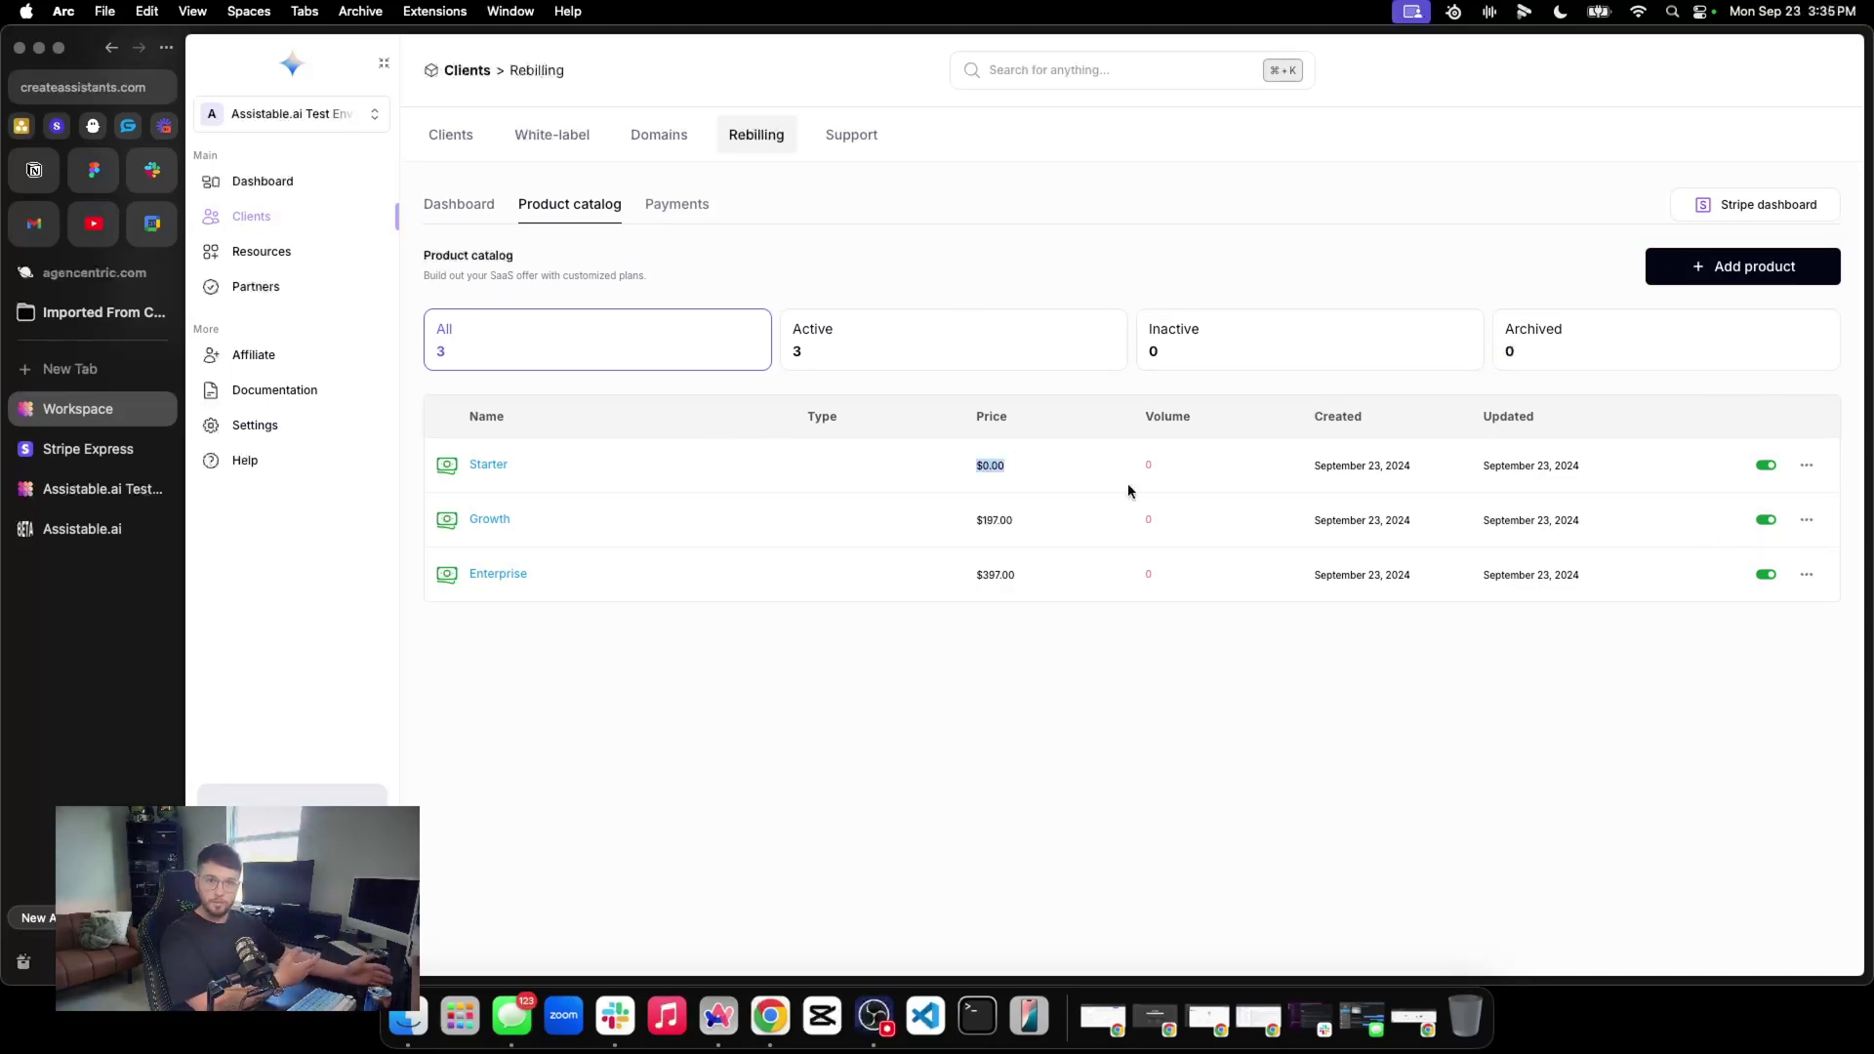
double_click(984, 465)
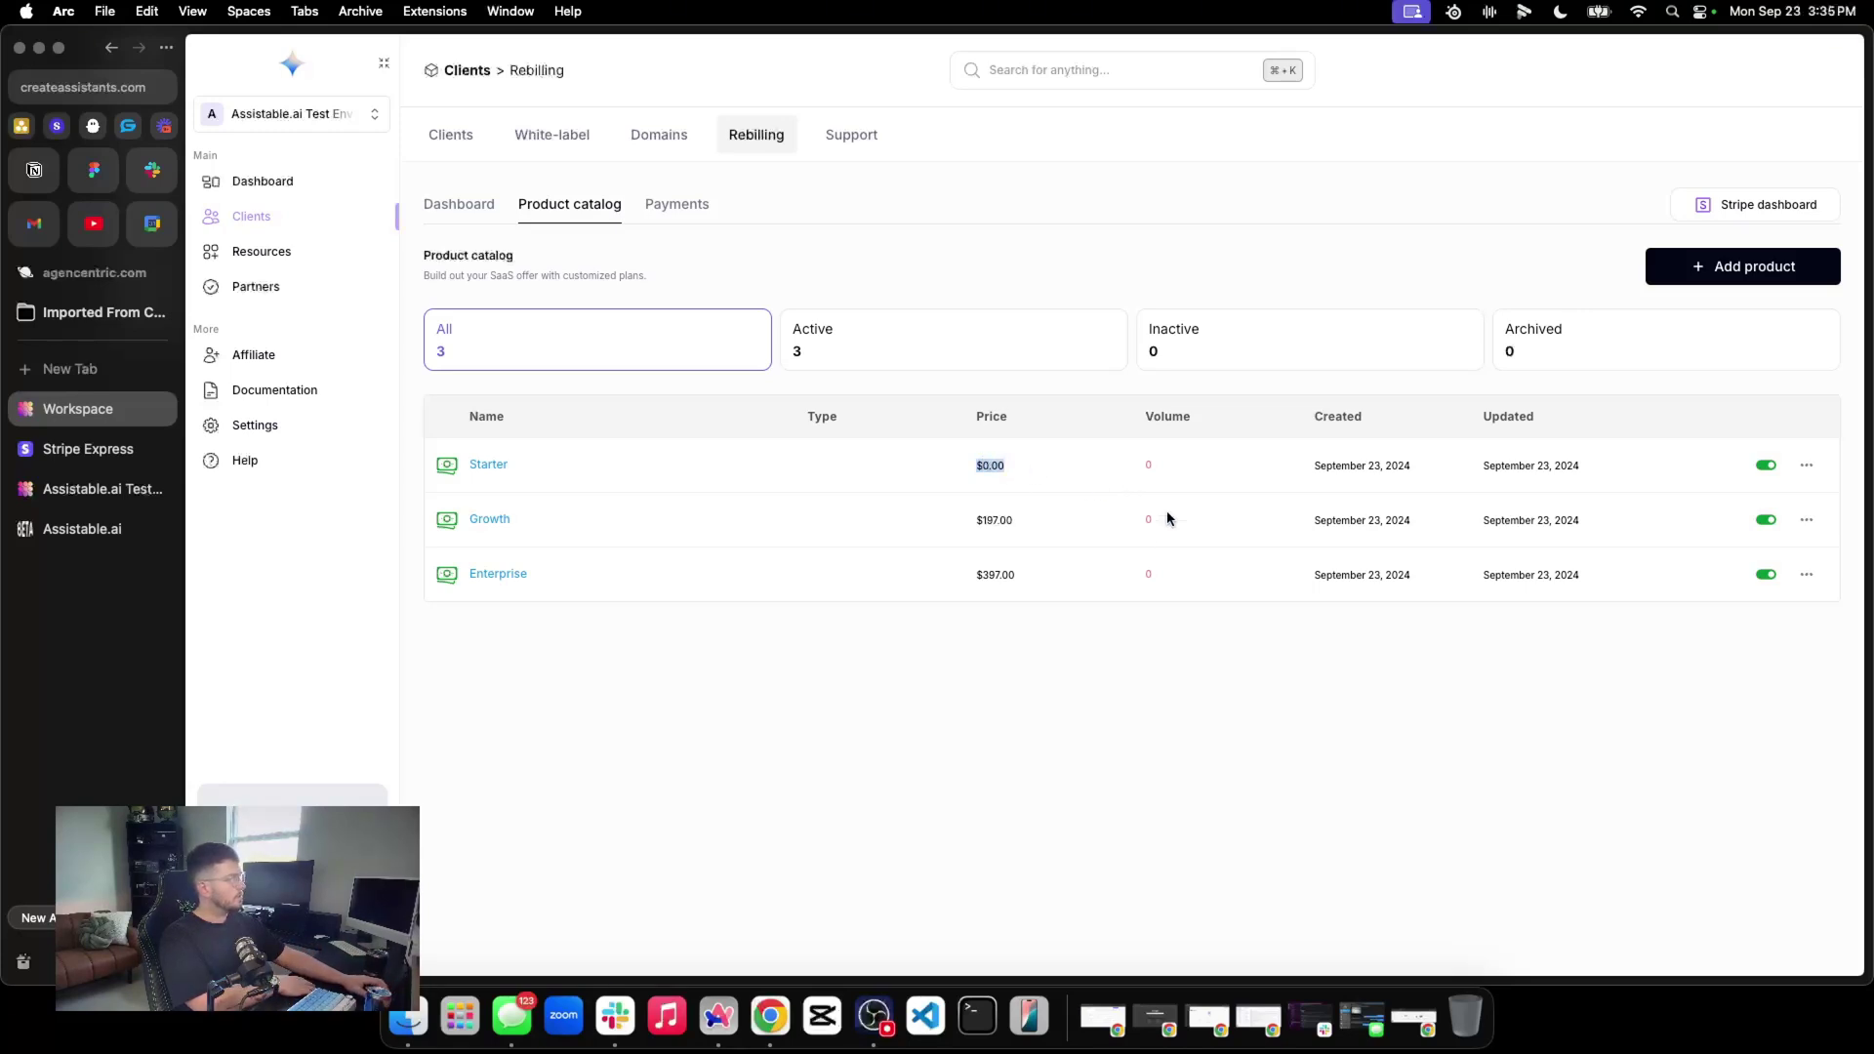